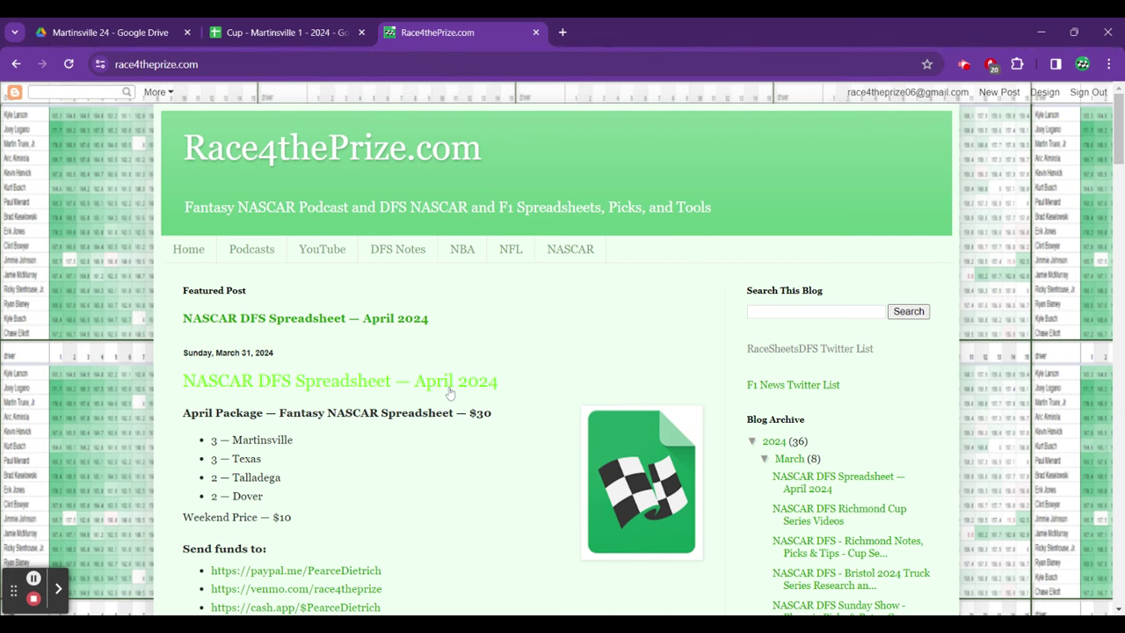
Switch to the Cup - Martinsville 1 - 2024 spreadsheet and review the driver list in the Name column down to its end
{"action": "left_click", "coordinate": [309, 27]}
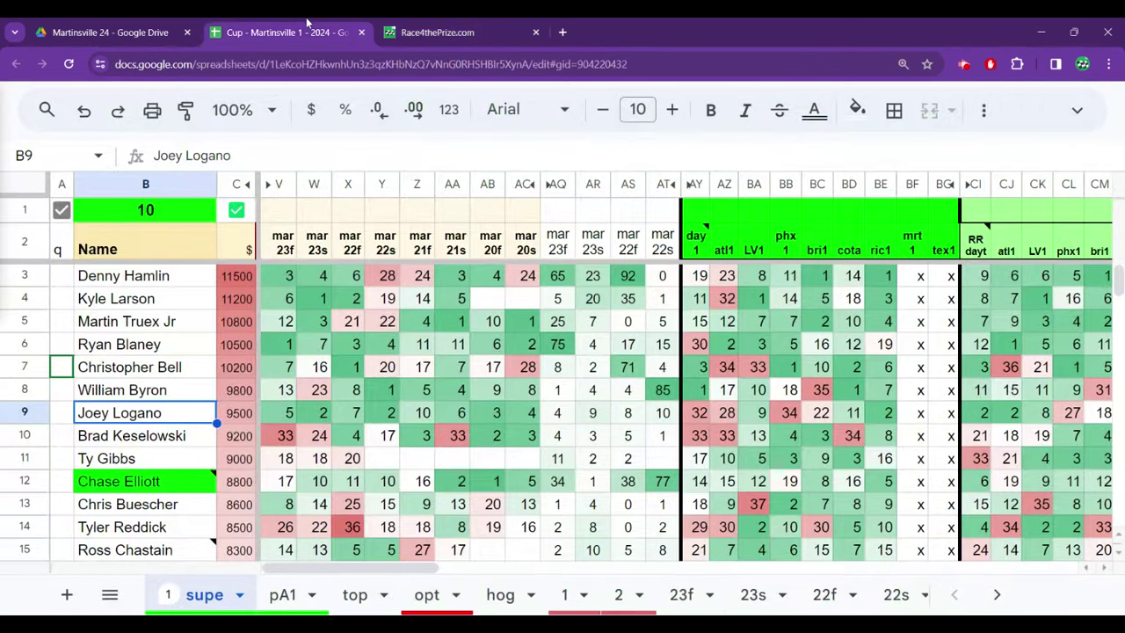
{"action": "left_click", "coordinate": [180, 435]}
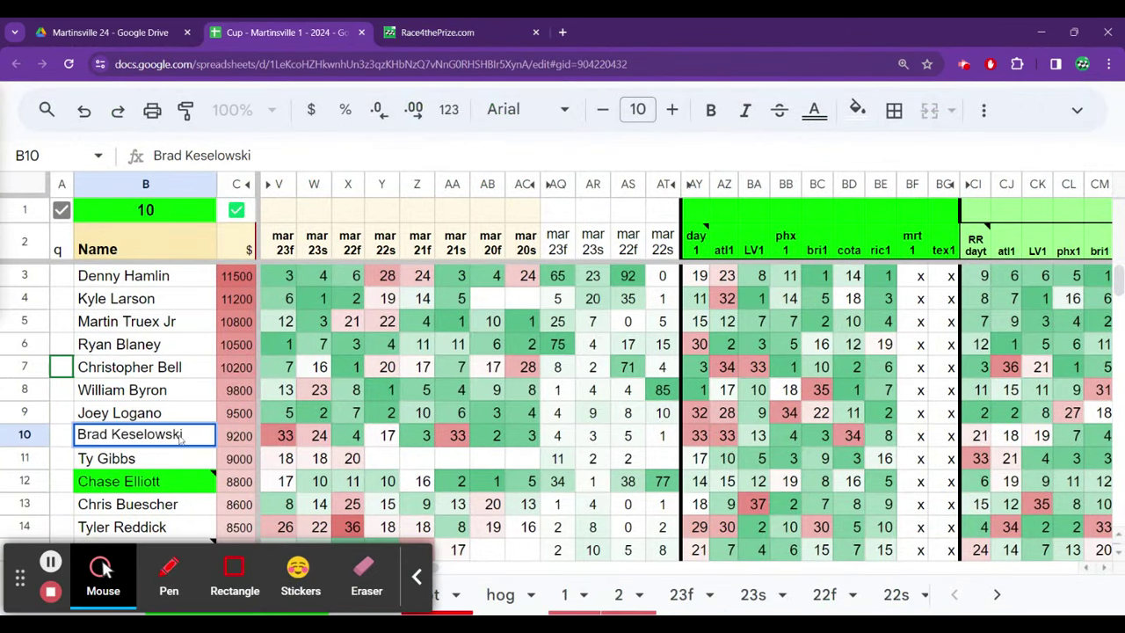
{"action": "left_click", "coordinate": [418, 578]}
{"action": "left_click", "coordinate": [121, 507]}
{"action": "key", "text": "Down"}
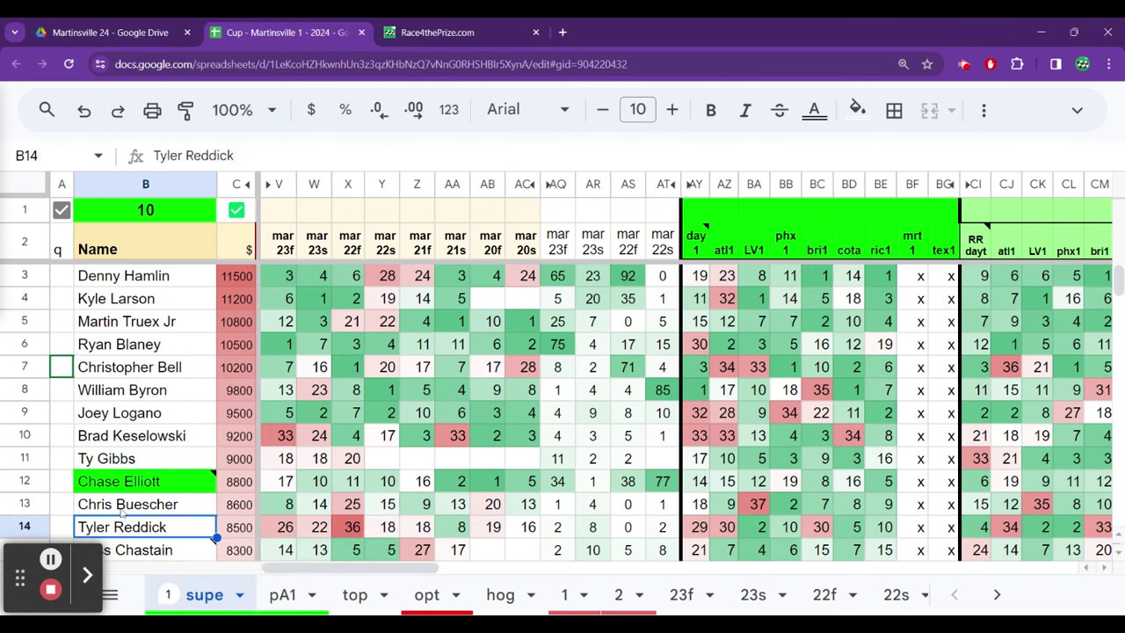
{"action": "key", "text": "Down"}
{"action": "key", "text": "Down"}
{"action": "key", "text": "Down"}
{"action": "key", "text": "Down"}
{"action": "key", "text": "Down"}
{"action": "key", "text": "Down"}
{"action": "key", "text": "Down"}
{"action": "key", "text": "Down"}
{"action": "key", "text": "Down"}
{"action": "key", "text": "Down"}
{"action": "key", "text": "Down"}
{"action": "key", "text": "Down"}
{"action": "key", "text": "Down"}
{"action": "key", "text": "Down"}
{"action": "key", "text": "Down"}
{"action": "key", "text": "Down"}
{"action": "key", "text": "Down"}
{"action": "key", "text": "Down"}
{"action": "key", "text": "Down"}
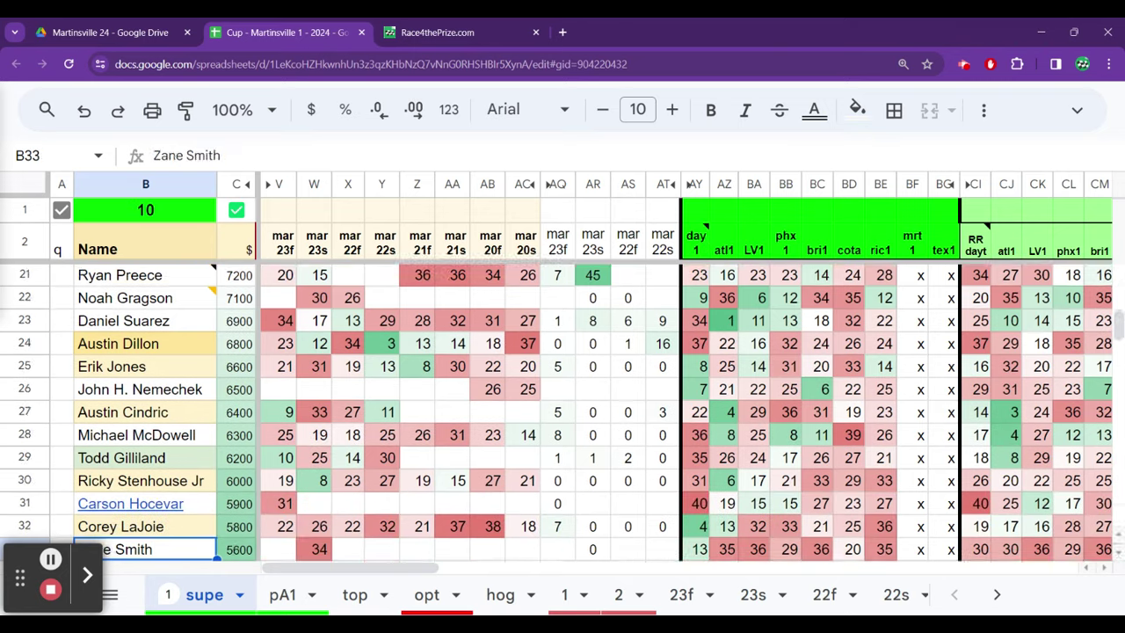
{"action": "key", "text": "Down"}
{"action": "key", "text": "Down"}
{"action": "key", "text": "Down"}
{"action": "key", "text": "Down"}
{"action": "key", "text": "Down"}
{"action": "key", "text": "Down"}
{"action": "key", "text": "Down"}
{"action": "key", "text": "Down"}
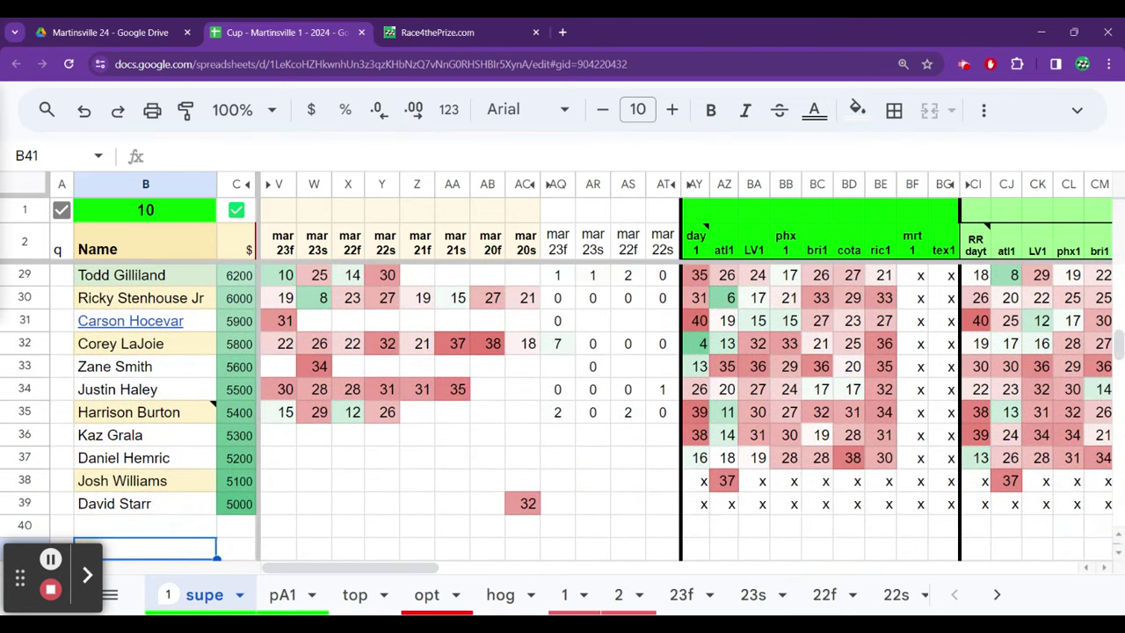
Fill the q column for the last two drivers: 0 in A39 and 1 in A38
{"action": "left_click", "coordinate": [145, 503]}
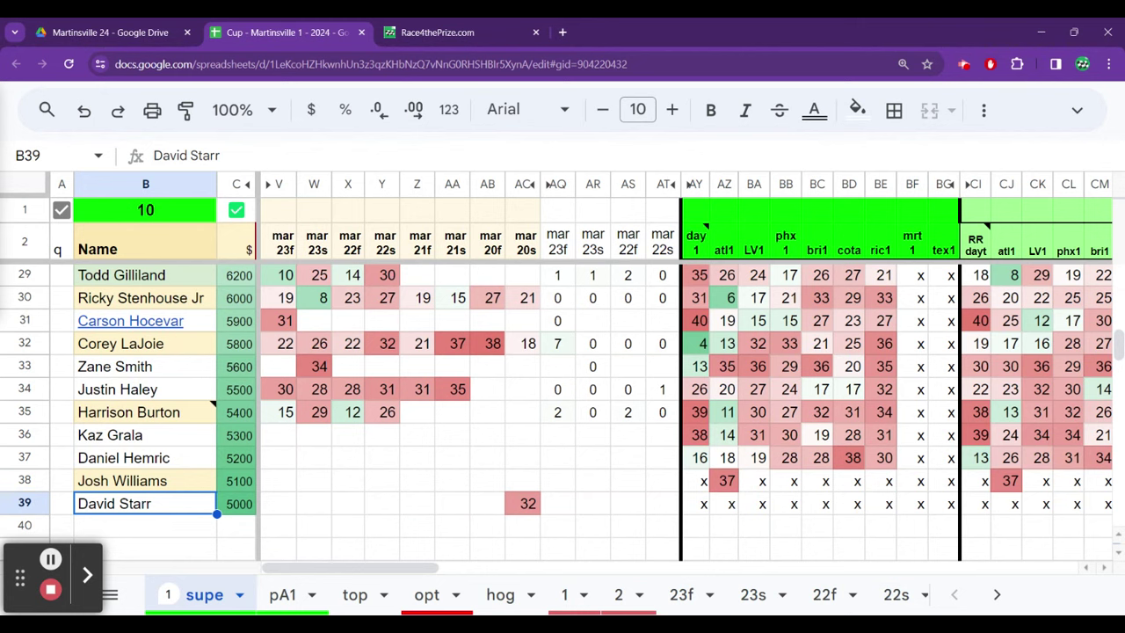
{"action": "left_click", "coordinate": [57, 504]}
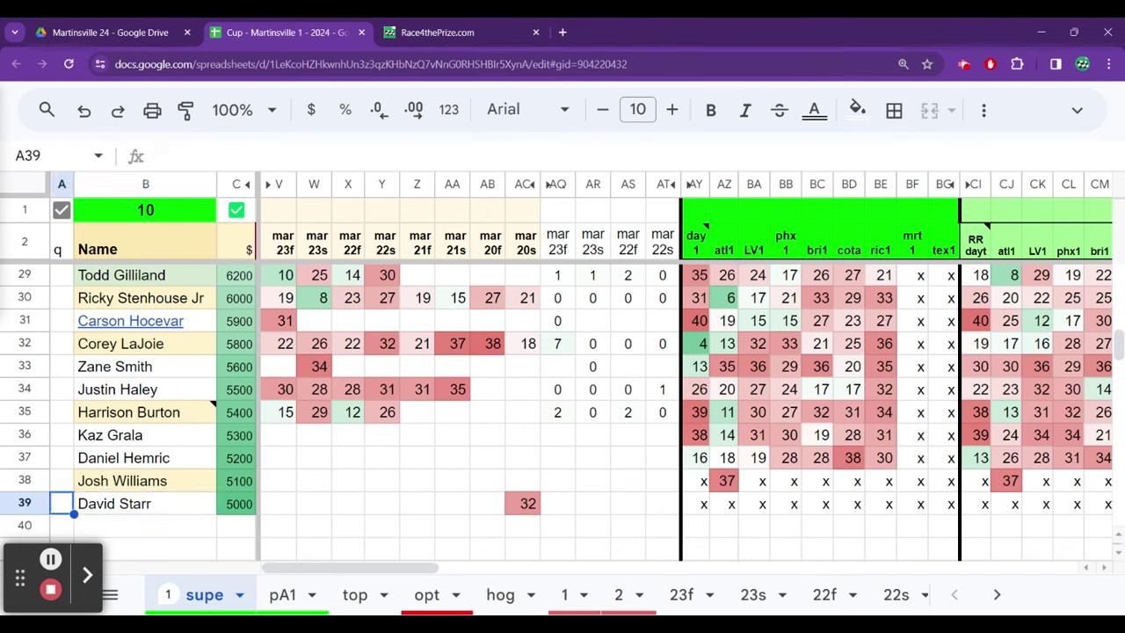
{"action": "type", "text": "0"}
{"action": "left_click", "coordinate": [61, 481]}
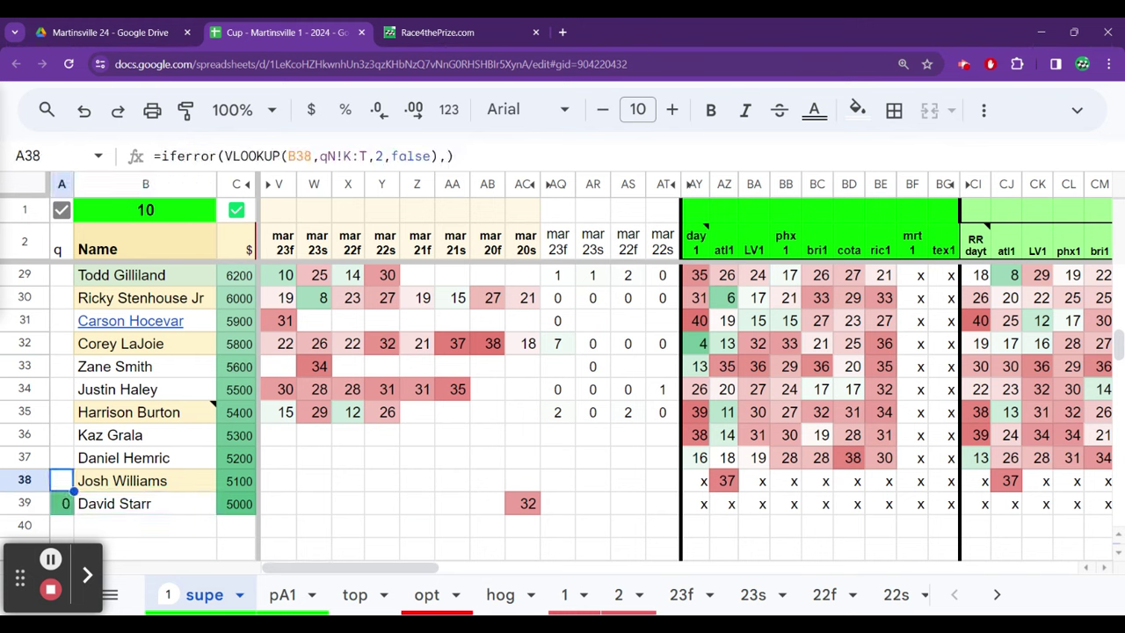
{"action": "type", "text": "1"}
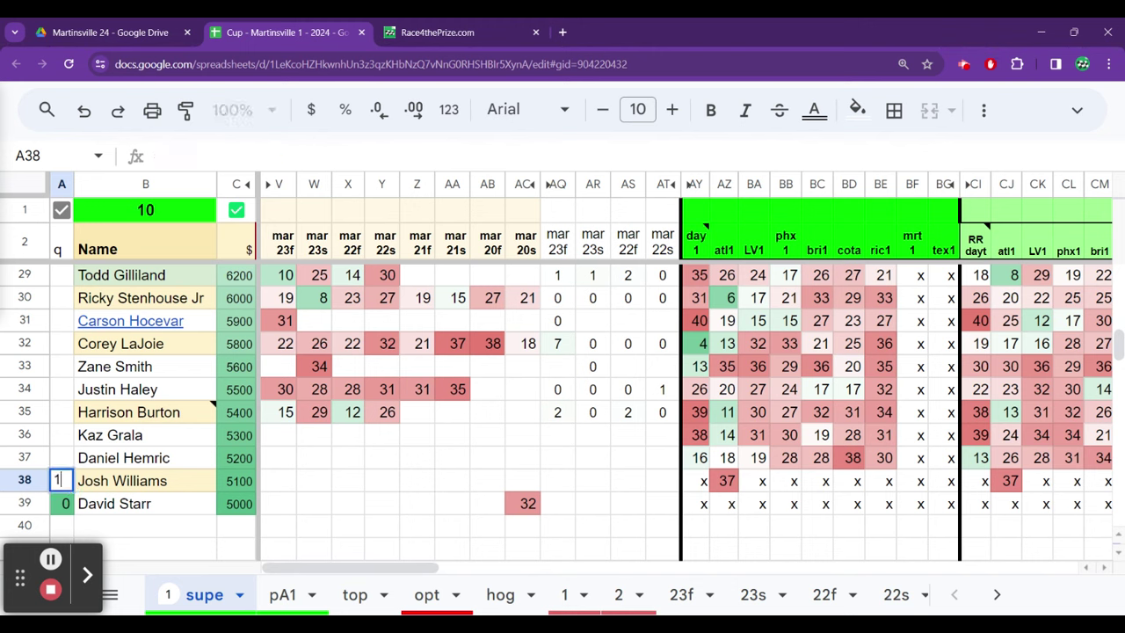
Enter 1 in the q column for the drivers in rows 37 and 36
{"action": "left_click", "coordinate": [62, 458]}
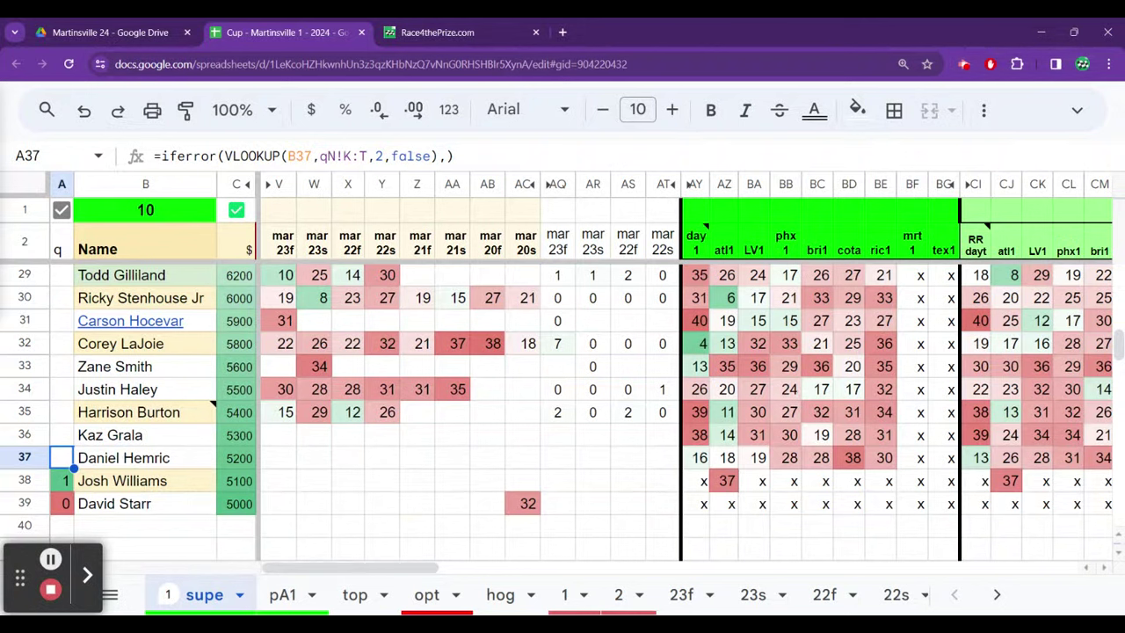
{"action": "type", "text": "1"}
{"action": "key", "text": "Up"}
{"action": "type", "text": "1"}
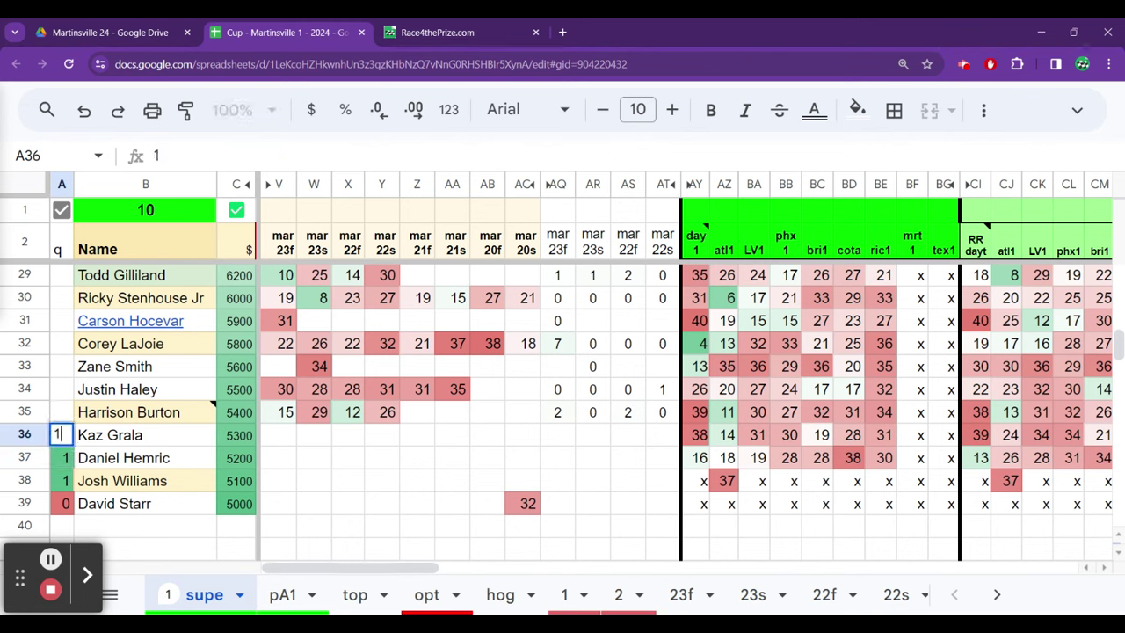
{"action": "key", "text": "Up"}
Enter 3 in the q column for row 35, and replace it with 2
{"action": "type", "text": "3"}
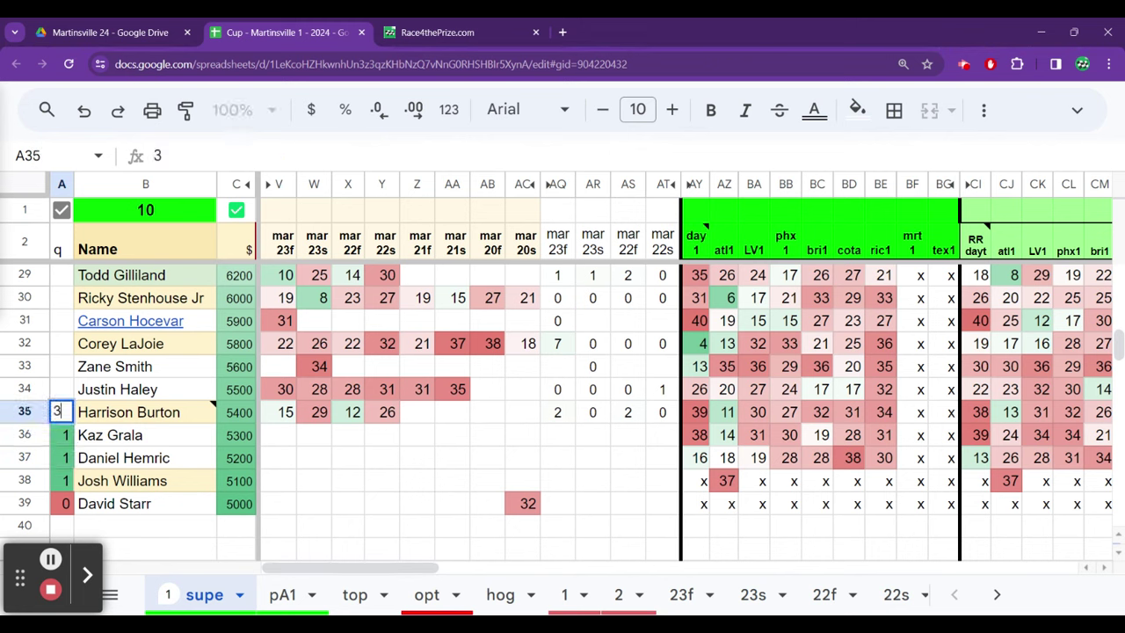
{"action": "key", "text": "Up"}
{"action": "left_click", "coordinate": [62, 411]}
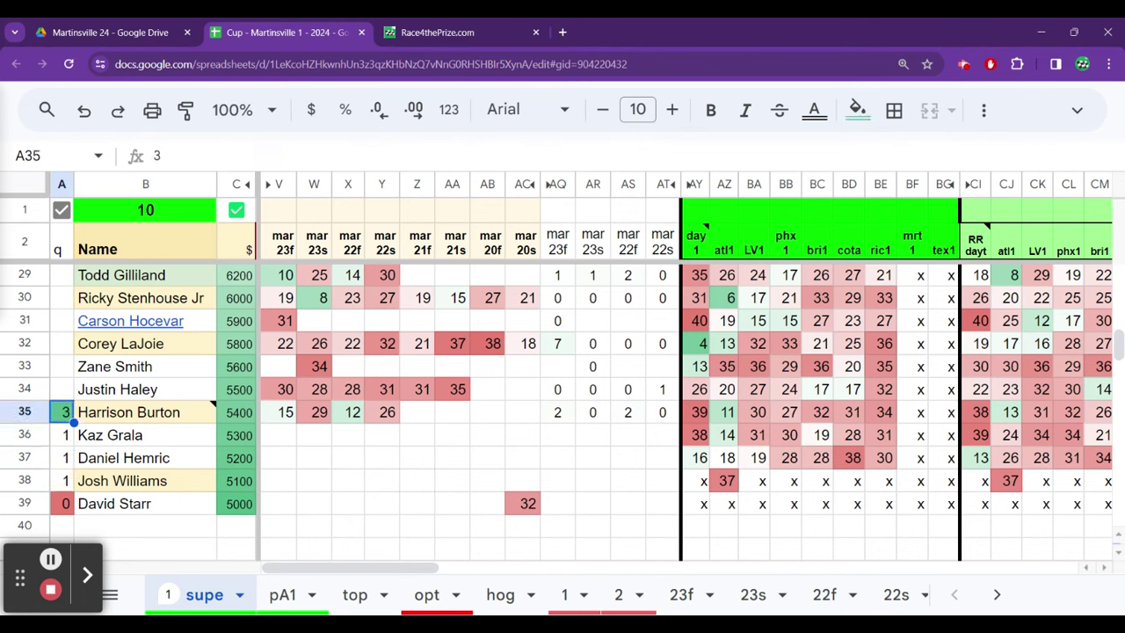
{"action": "type", "text": "2"}
{"action": "key", "text": "Return"}
{"action": "key", "text": "Up"}
Enter 1 in the q column for row 34 and 0 for row 33
{"action": "left_click", "coordinate": [61, 389]}
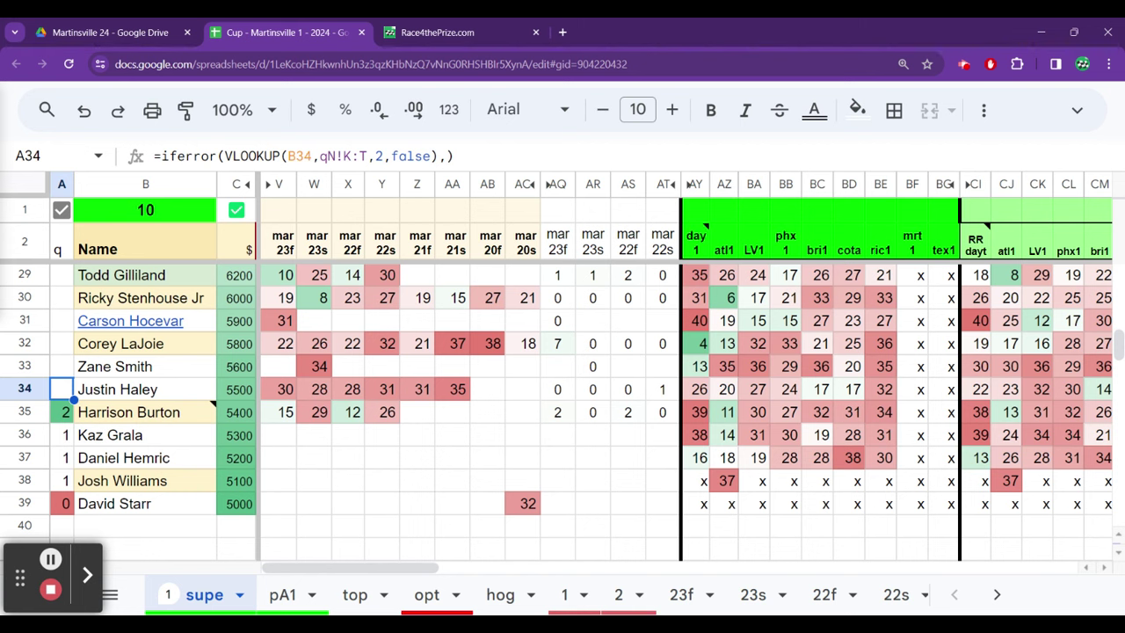
{"action": "type", "text": "1"}
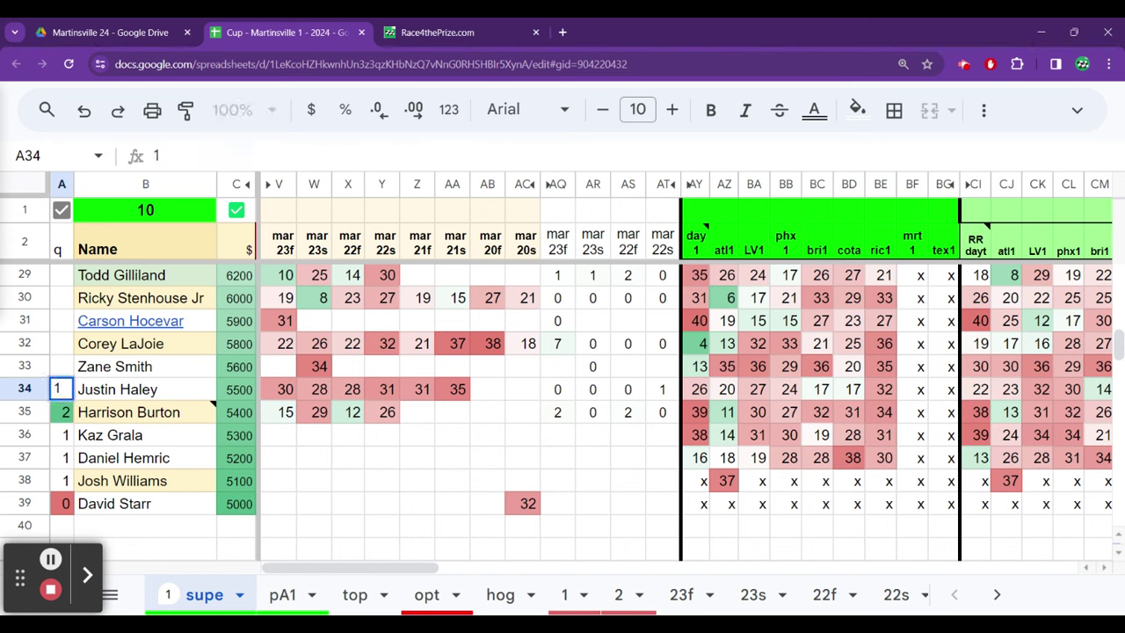
{"action": "key", "text": "Return"}
{"action": "key", "text": "Down"}
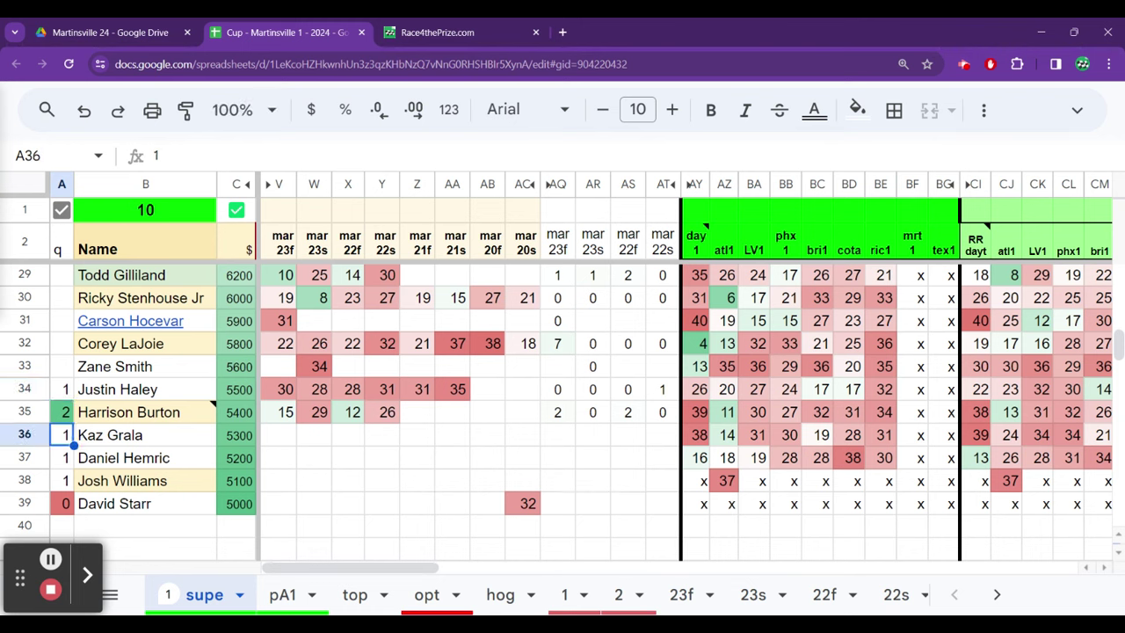
{"action": "key", "text": "Up"}
{"action": "key", "text": "Up"}
{"action": "key", "text": "Up"}
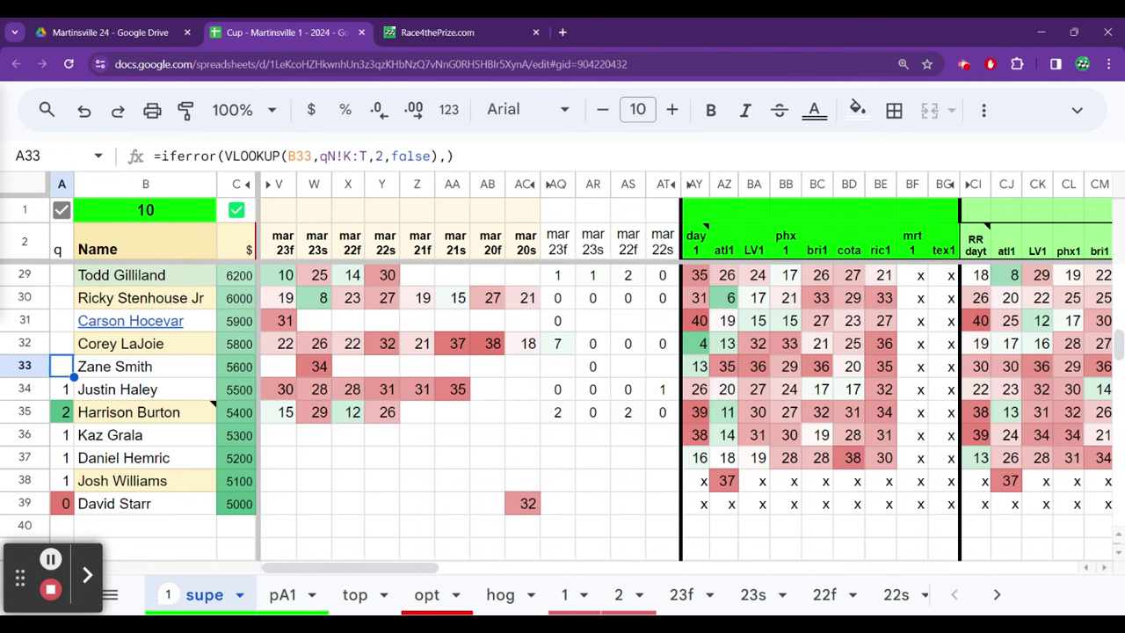
{"action": "type", "text": "0"}
{"action": "key", "text": "Up"}
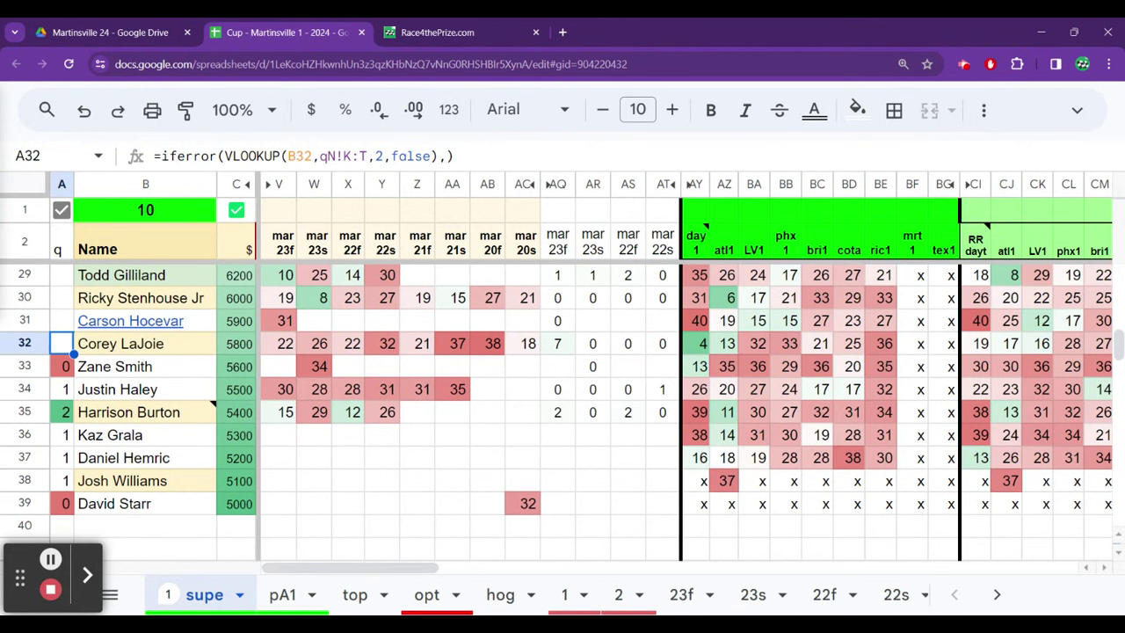
Enter 1 in the q column for the driver in row 32
{"action": "type", "text": "1"}
{"action": "key", "text": "Up"}
{"action": "key", "text": "Down"}
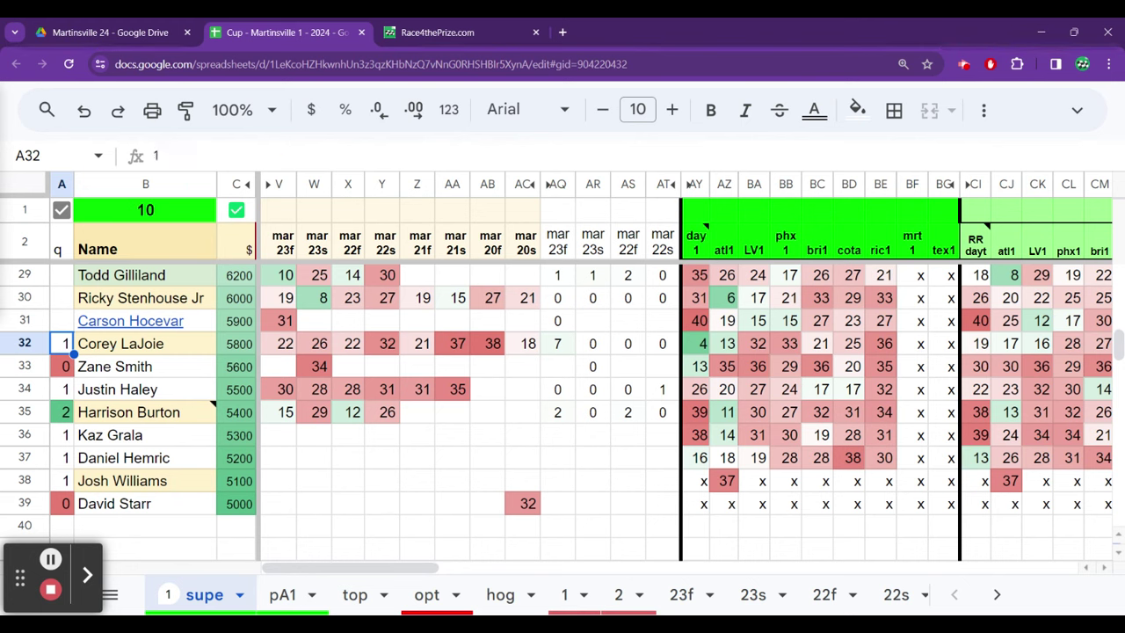
Examine the salary and the first mar result columns for the driver in row 32
{"action": "key", "text": "Right"}
{"action": "key", "text": "Right"}
{"action": "key", "text": "Right"}
{"action": "key", "text": "Right"}
{"action": "key", "text": "Left"}
{"action": "key", "text": "Left"}
{"action": "key", "text": "Left"}
{"action": "key", "text": "Left"}
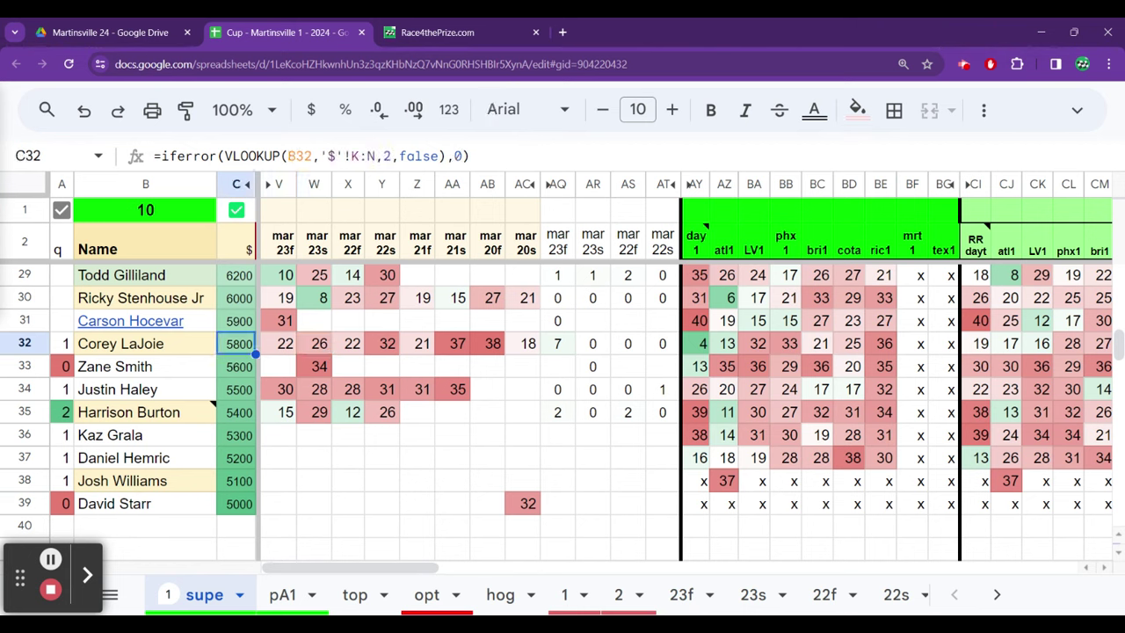
{"action": "key", "text": "Right"}
{"action": "key", "text": "Left"}
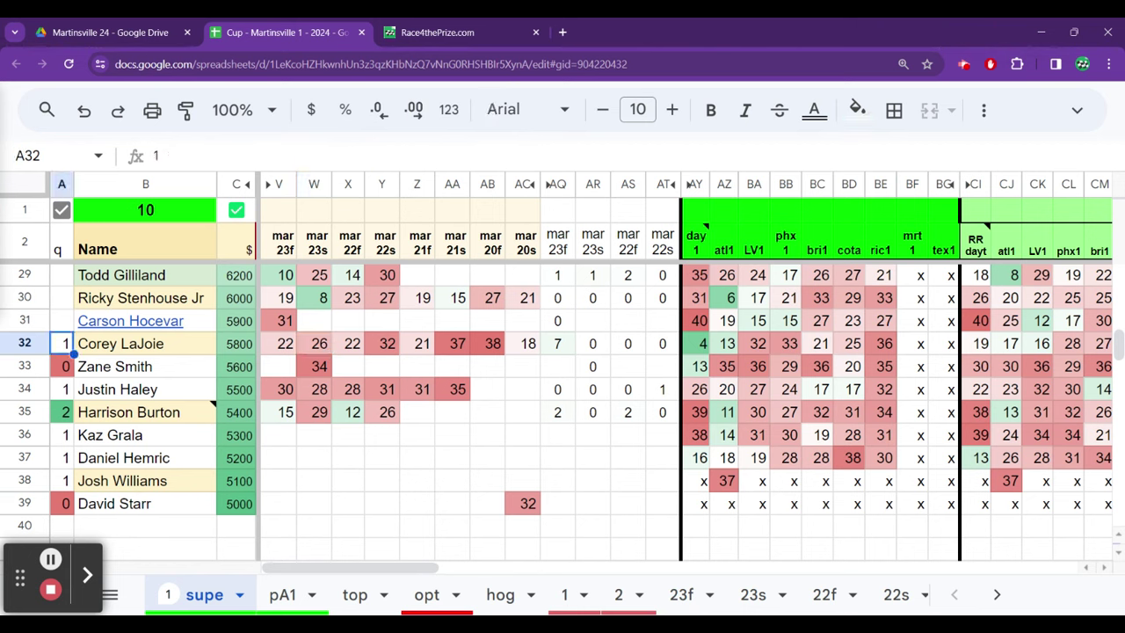
Enter 1 in the q column for the drivers in rows 31 and 30
{"action": "key", "text": "Up"}
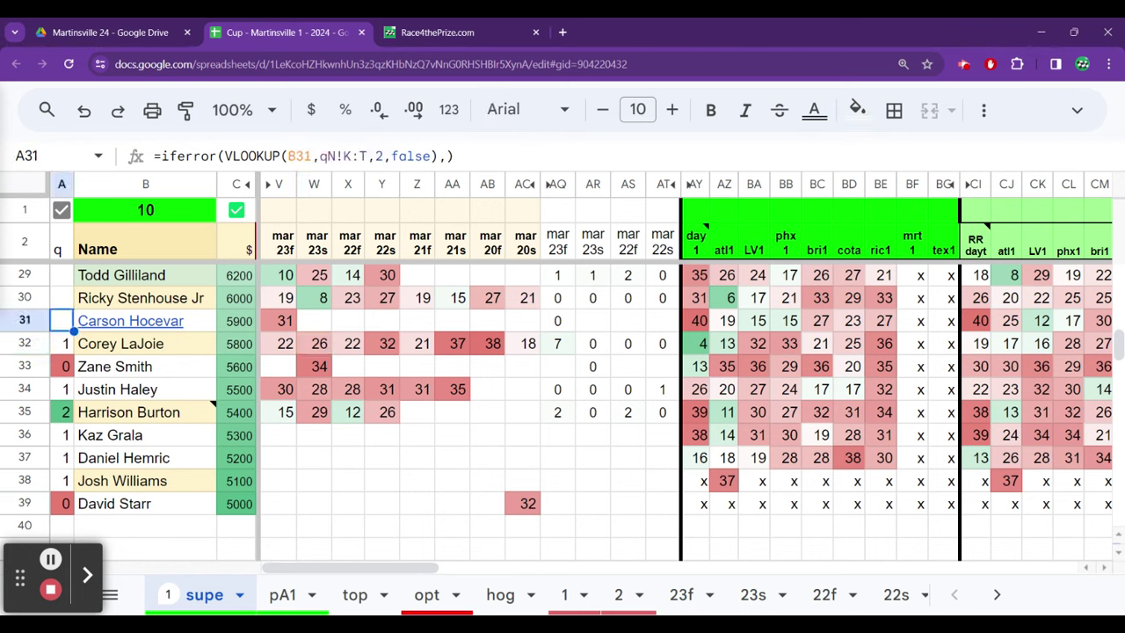
{"action": "type", "text": "1"}
{"action": "key", "text": "Up"}
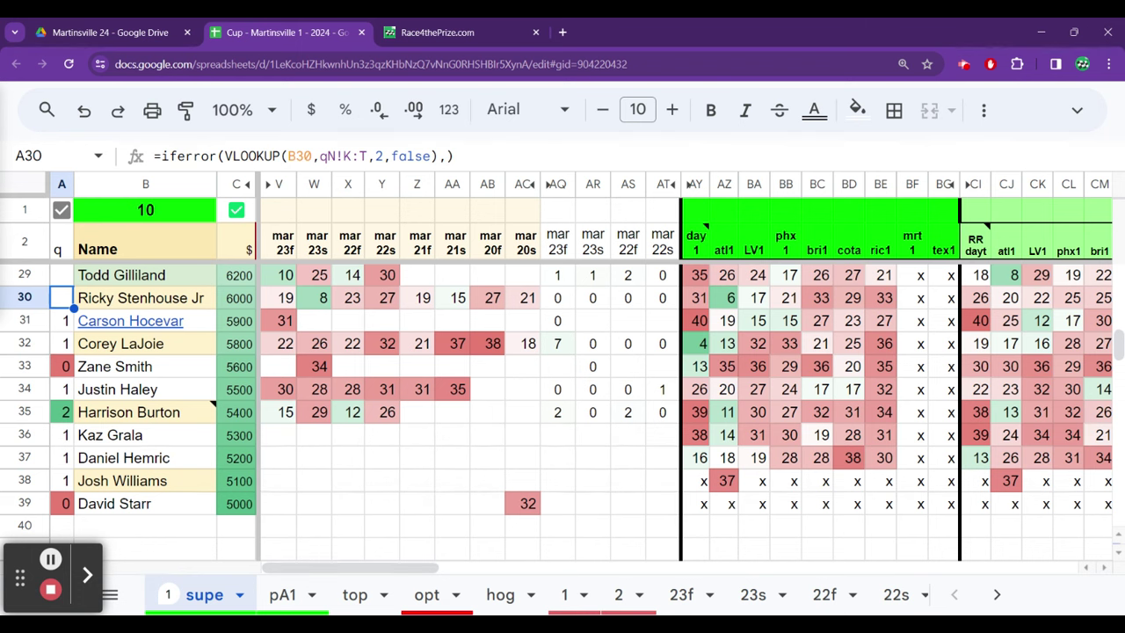
{"action": "key", "text": "Up"}
Enter 3 in the q column for row 29 and 2 for rows 28 and 27
{"action": "key", "text": "Up"}
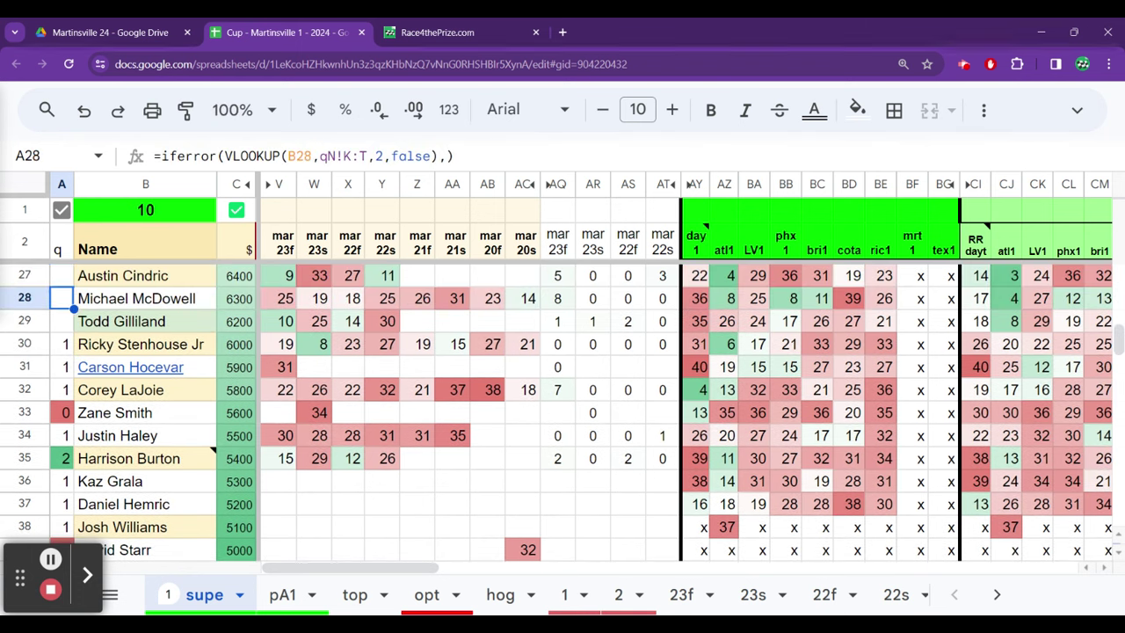
{"action": "key", "text": "Down"}
{"action": "type", "text": "3"}
{"action": "key", "text": "Up"}
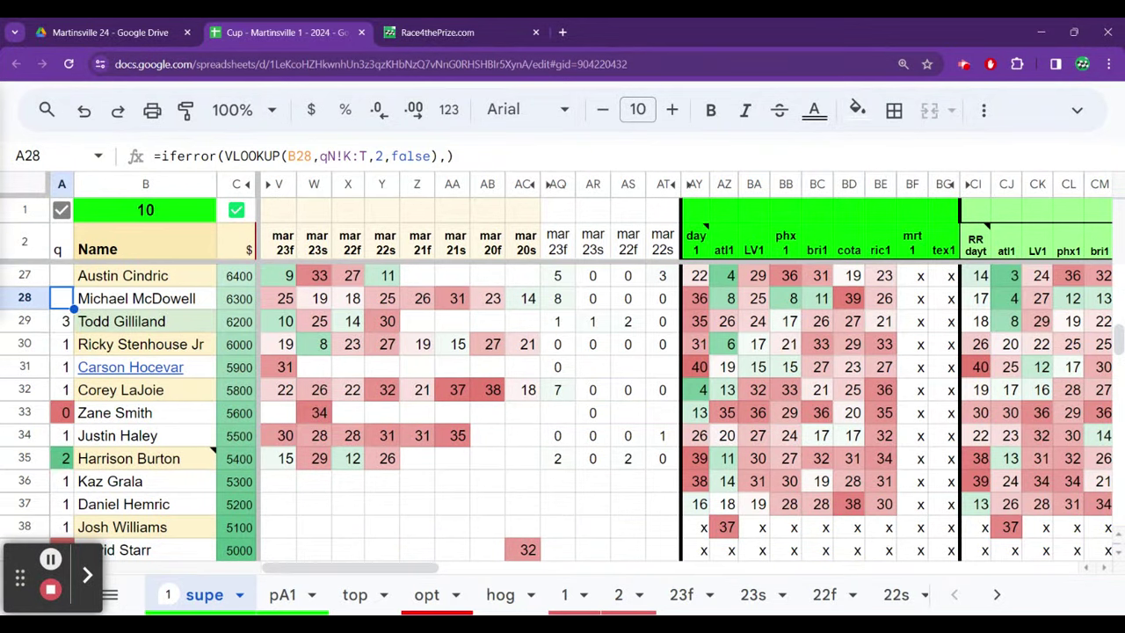
{"action": "type", "text": "2"}
{"action": "key", "text": "Up"}
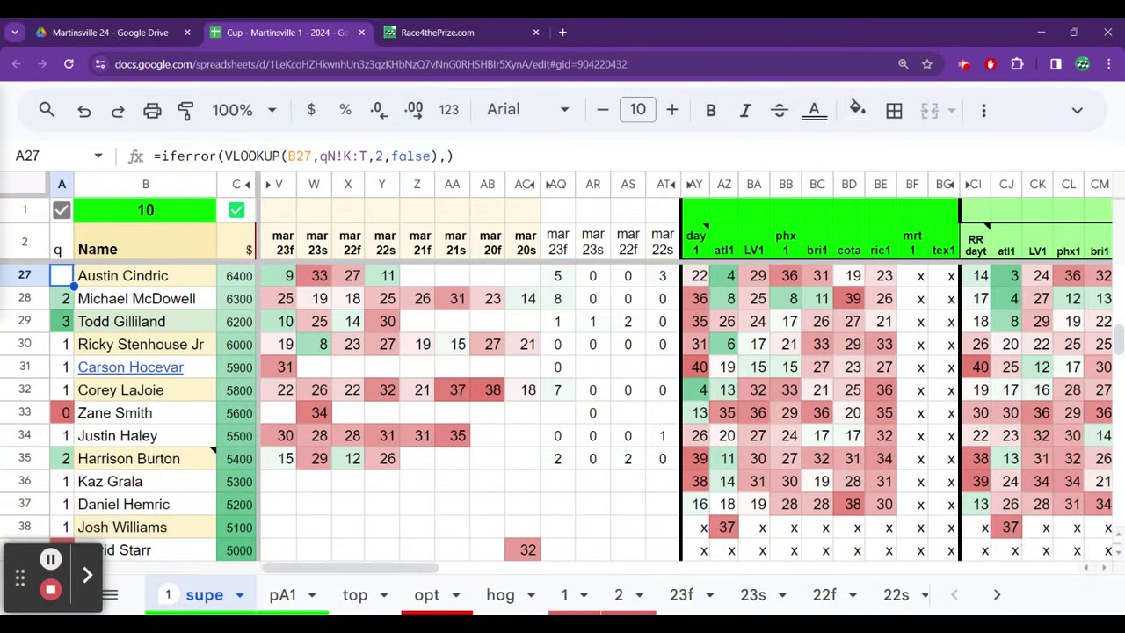
{"action": "type", "text": "2"}
{"action": "key", "text": "Up"}
Enter 1 in the q column for row 26 and 3 for row 25
{"action": "key", "text": "Up"}
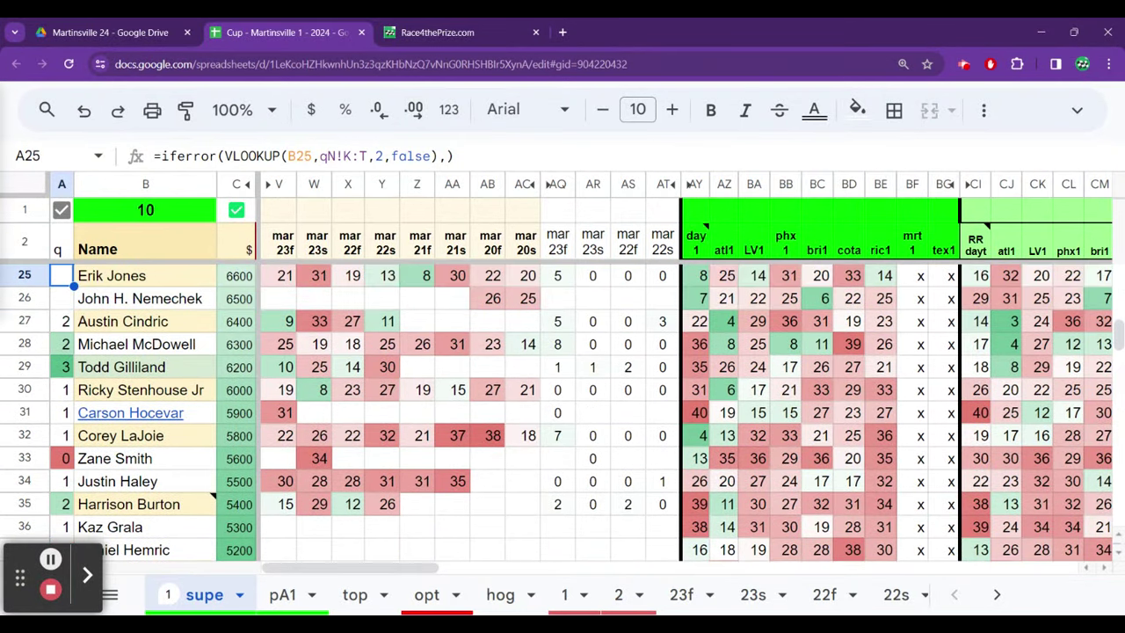
{"action": "key", "text": "Down"}
{"action": "type", "text": "1"}
{"action": "key", "text": "Up"}
{"action": "type", "text": "3"}
{"action": "key", "text": "Up"}
Enter 3 in the q column for row 24 and 1 for row 23
{"action": "key", "text": "Up"}
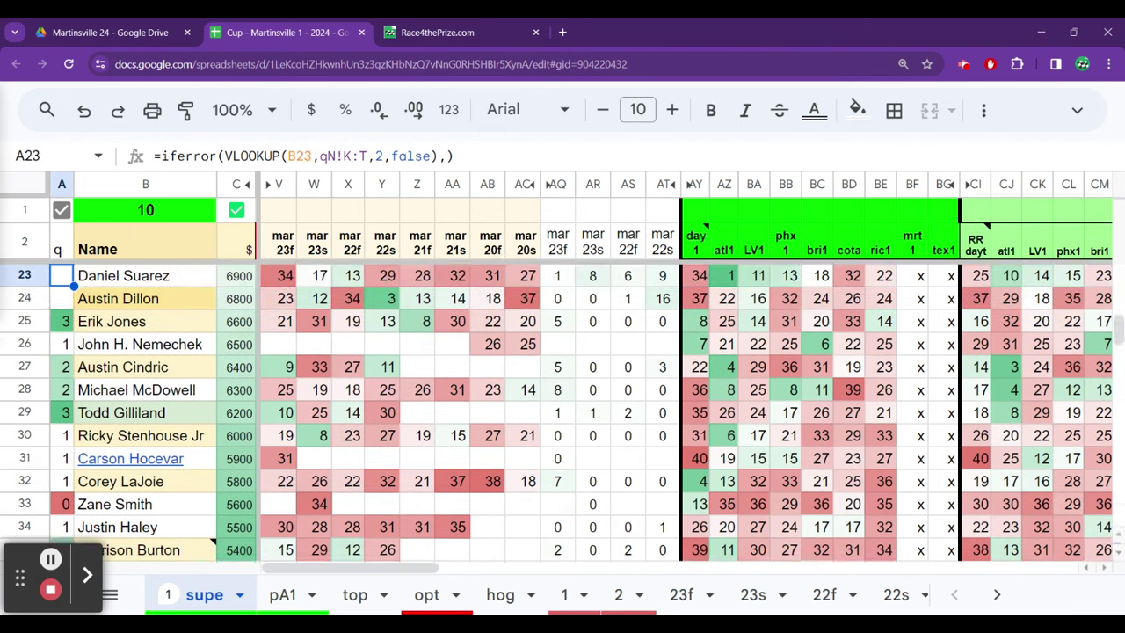
{"action": "key", "text": "Down"}
{"action": "type", "text": "3"}
{"action": "key", "text": "Up"}
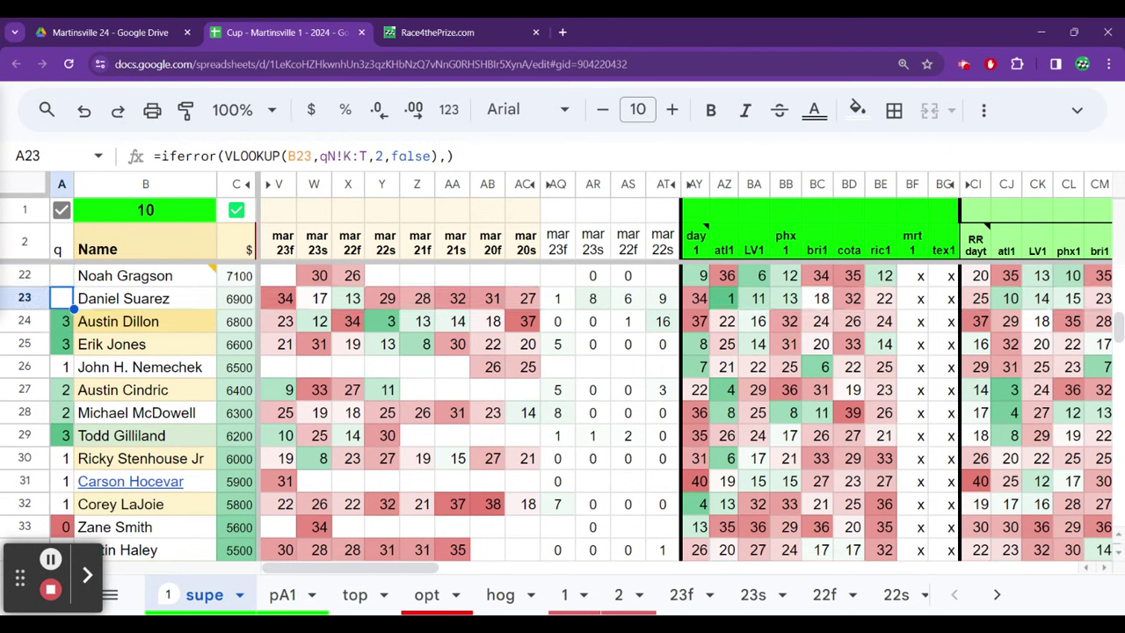
{"action": "key", "text": "Up"}
{"action": "key", "text": "Down"}
{"action": "type", "text": "1"}
{"action": "key", "text": "Up"}
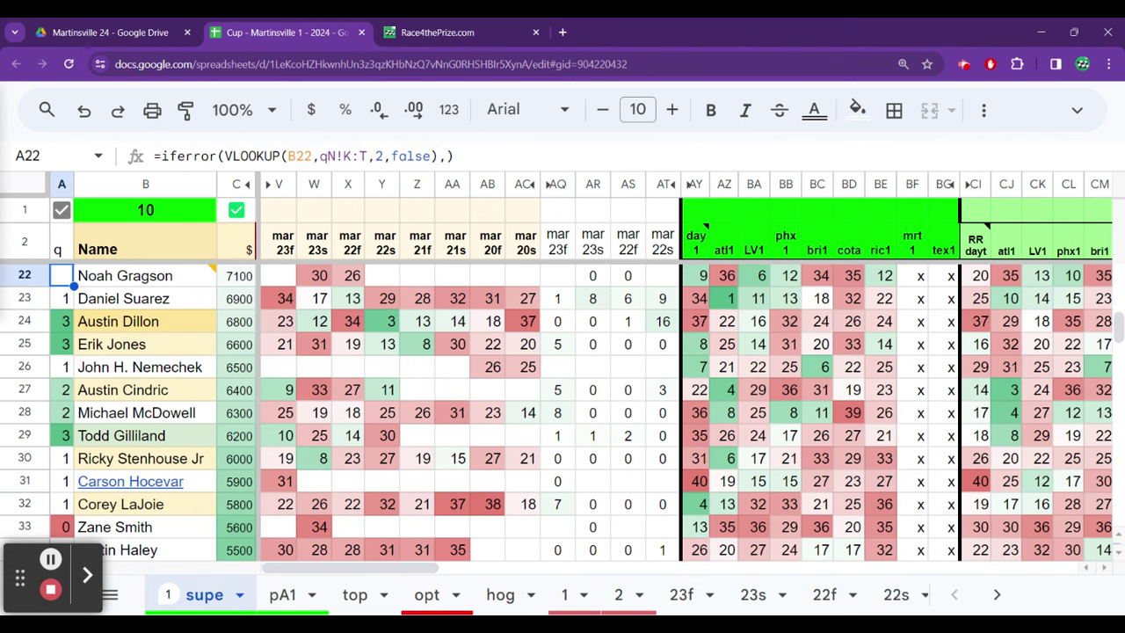
Enter 2 in the q column for the drivers in rows 22, 21 and 20
{"action": "type", "text": "2"}
{"action": "key", "text": "Up"}
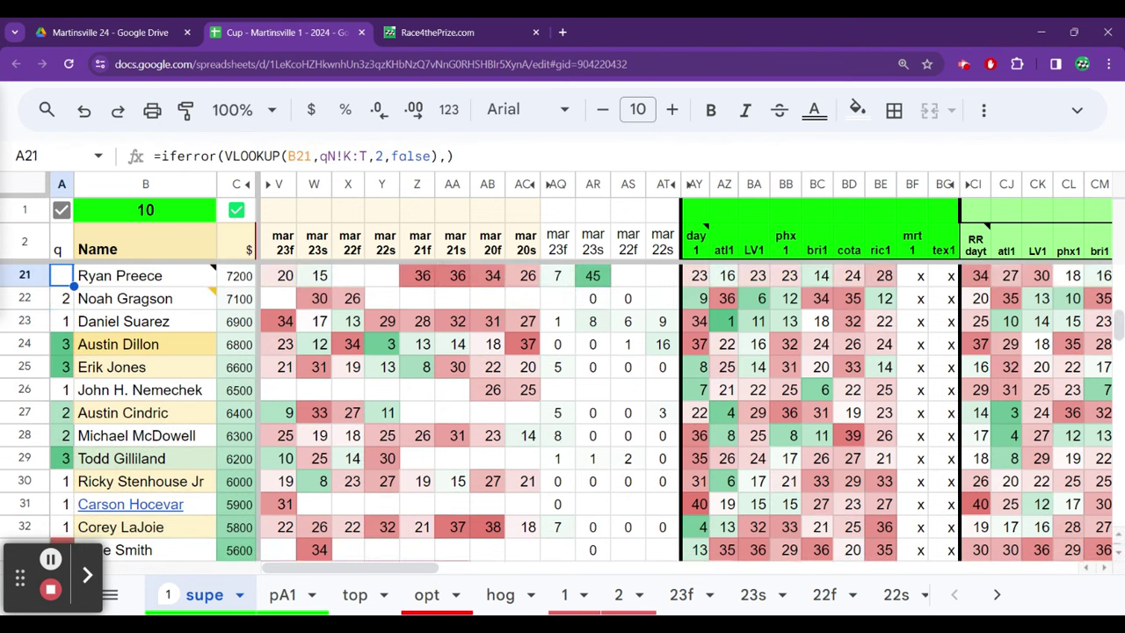
{"action": "key", "text": "Up"}
{"action": "key", "text": "Down"}
{"action": "type", "text": "2"}
{"action": "key", "text": "Up"}
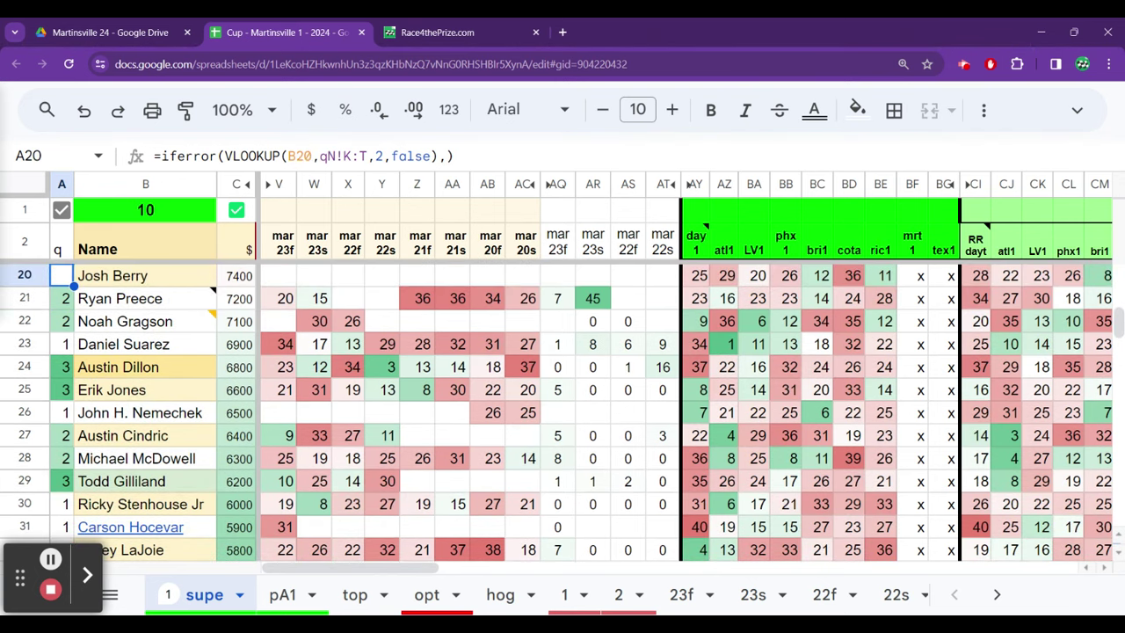
{"action": "key", "text": "Up"}
{"action": "key", "text": "Down"}
{"action": "type", "text": "2"}
{"action": "key", "text": "Up"}
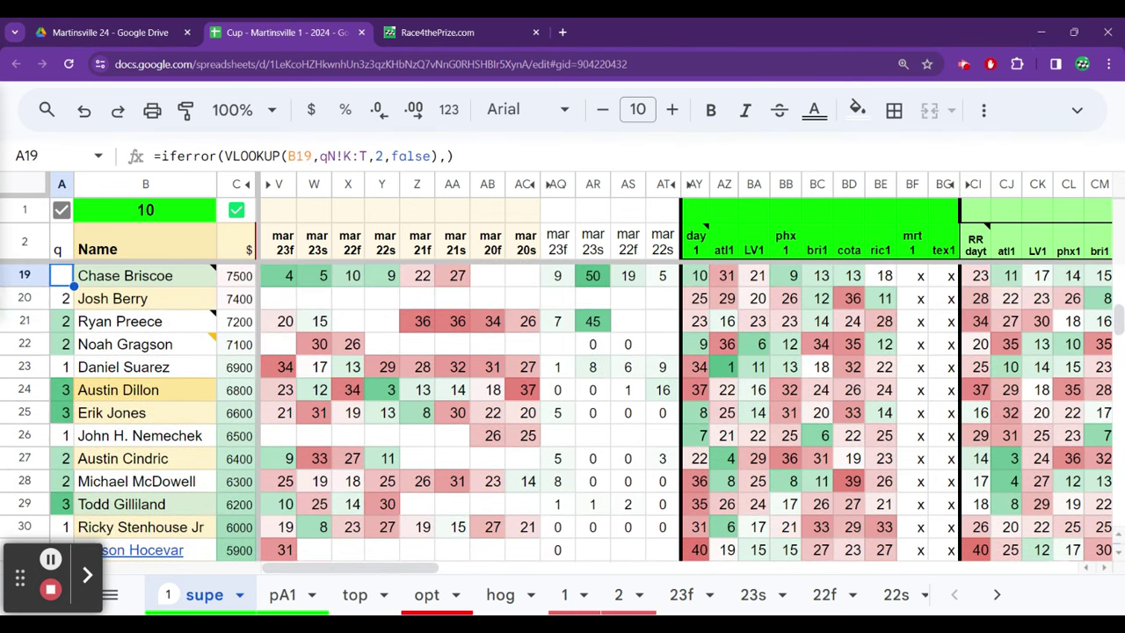
Enter 3 in the q column for the drivers in rows 19 and 18
{"action": "type", "text": "3"}
{"action": "key", "text": "Up"}
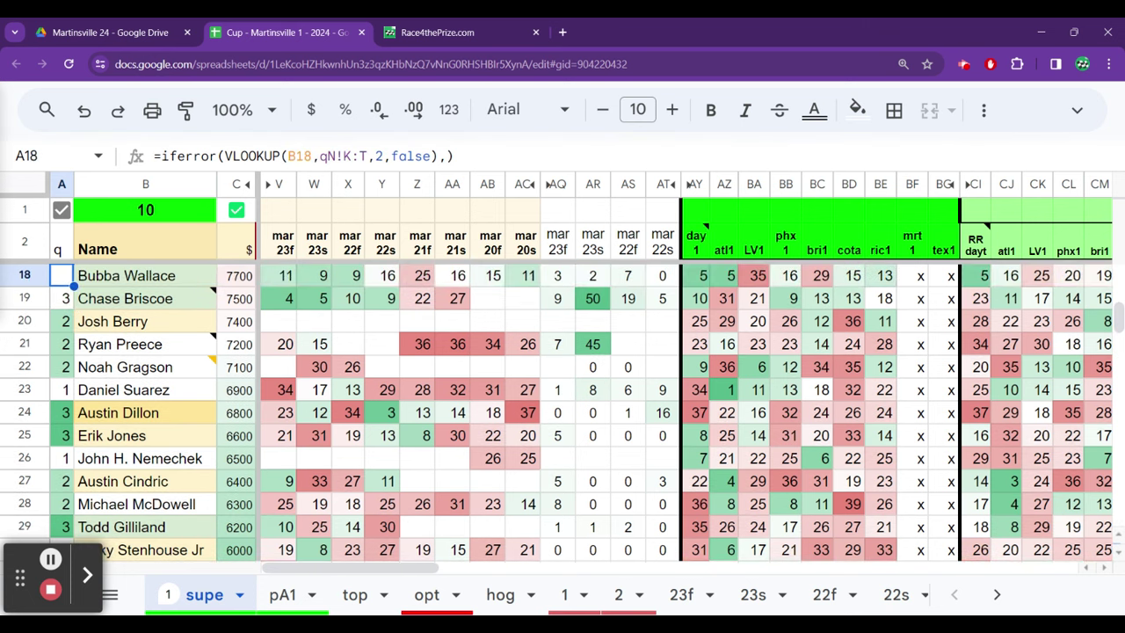
{"action": "type", "text": "3"}
{"action": "key", "text": "Up"}
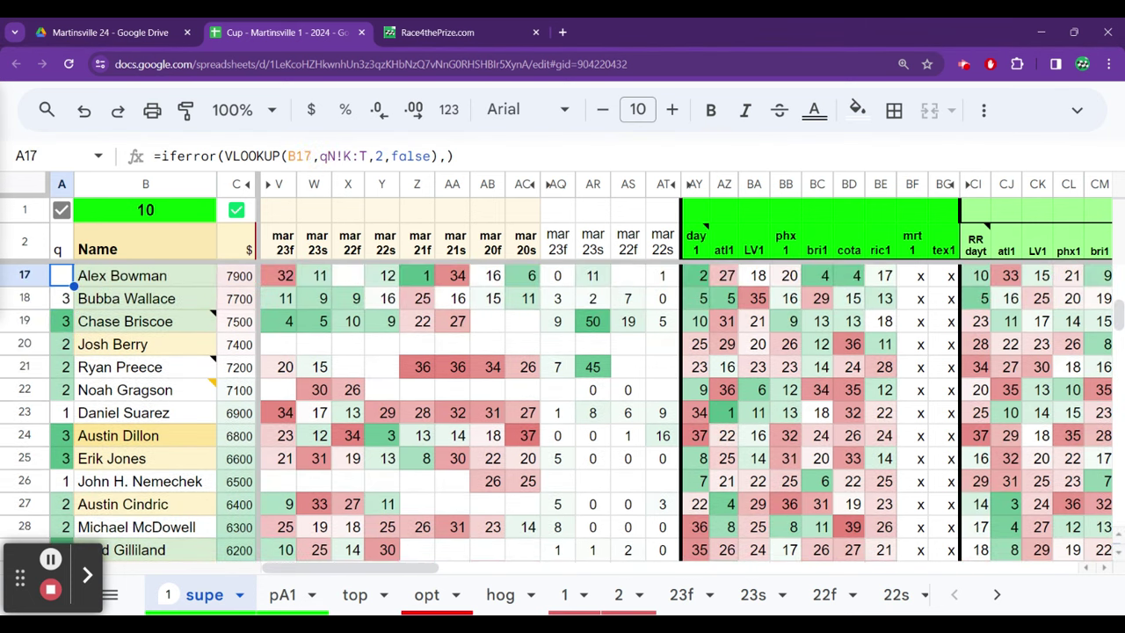
Enter 2 in the q column for the driver in row 17
{"action": "key", "text": "Up"}
{"action": "key", "text": "Down"}
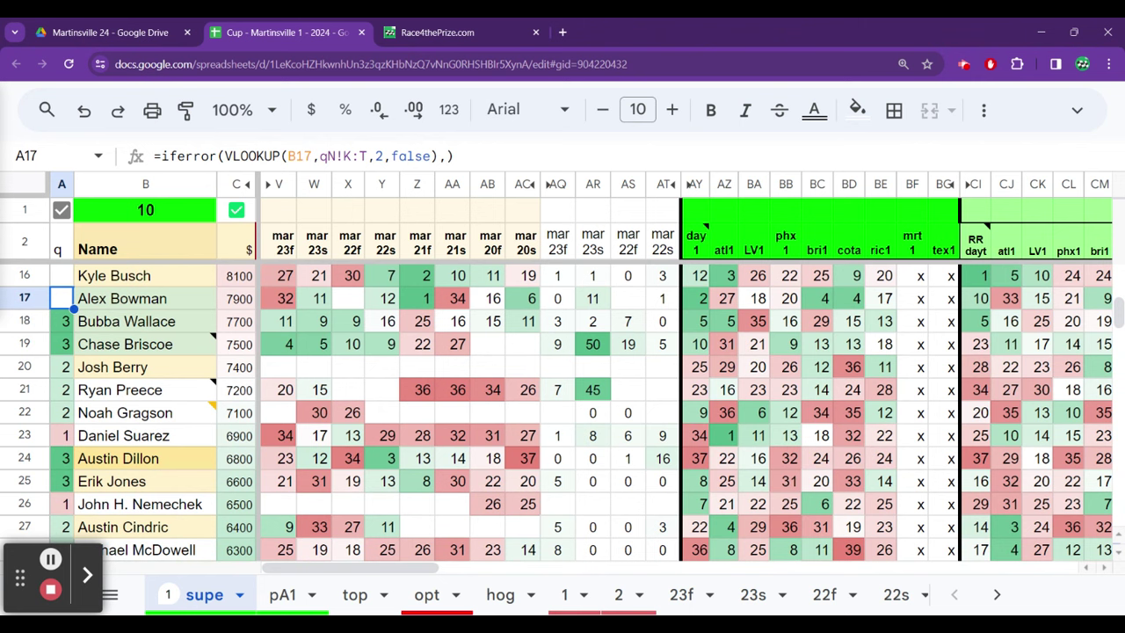
{"action": "type", "text": "2"}
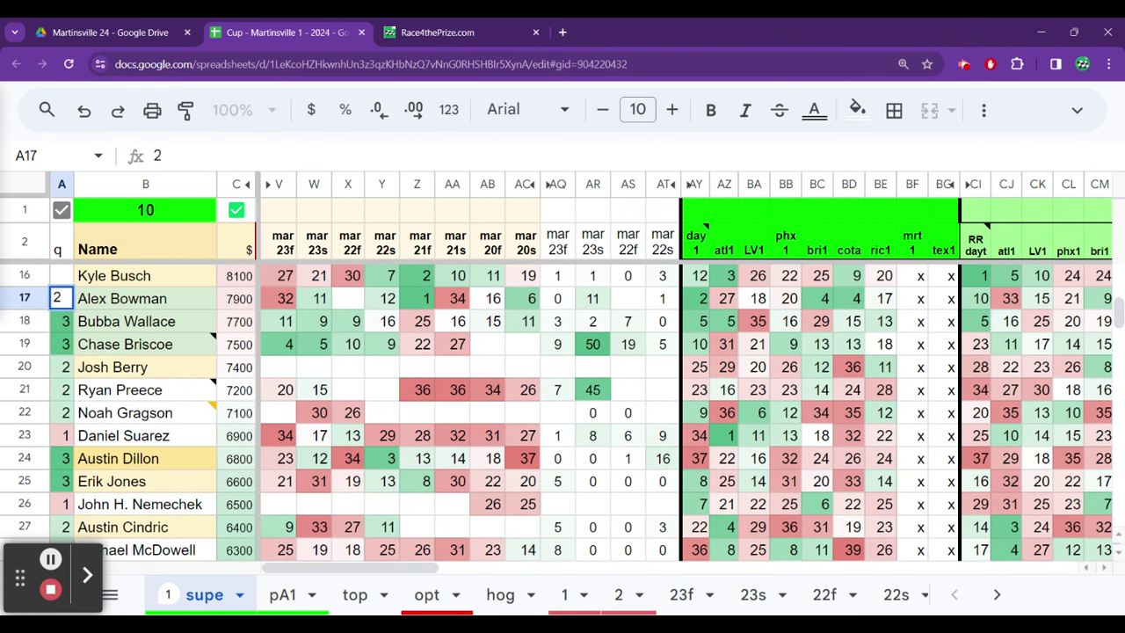
{"action": "key", "text": "Up"}
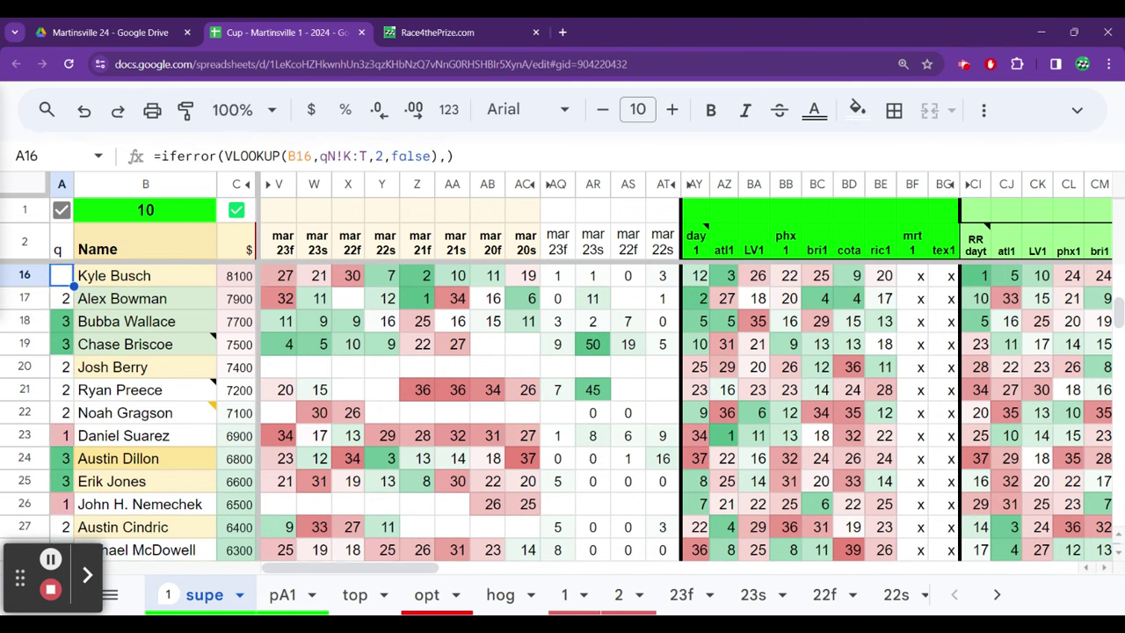
Enter 2 in the q column for the driver in row 16
{"action": "key", "text": "Up"}
{"action": "left_click", "coordinate": [145, 298]}
{"action": "left_click", "coordinate": [145, 344]}
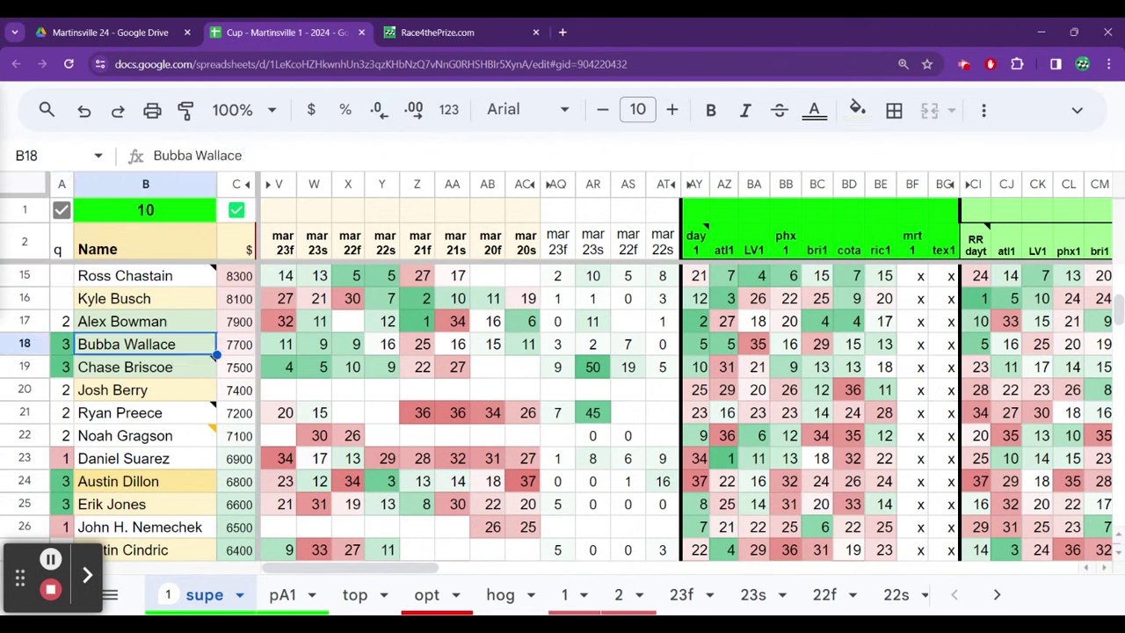
{"action": "left_click", "coordinate": [61, 367]}
{"action": "left_click", "coordinate": [62, 344]}
{"action": "left_click", "coordinate": [62, 298]}
{"action": "type", "text": "2"}
{"action": "key", "text": "Up"}
{"action": "left_click", "coordinate": [62, 298]}
{"action": "left_click", "coordinate": [237, 297]}
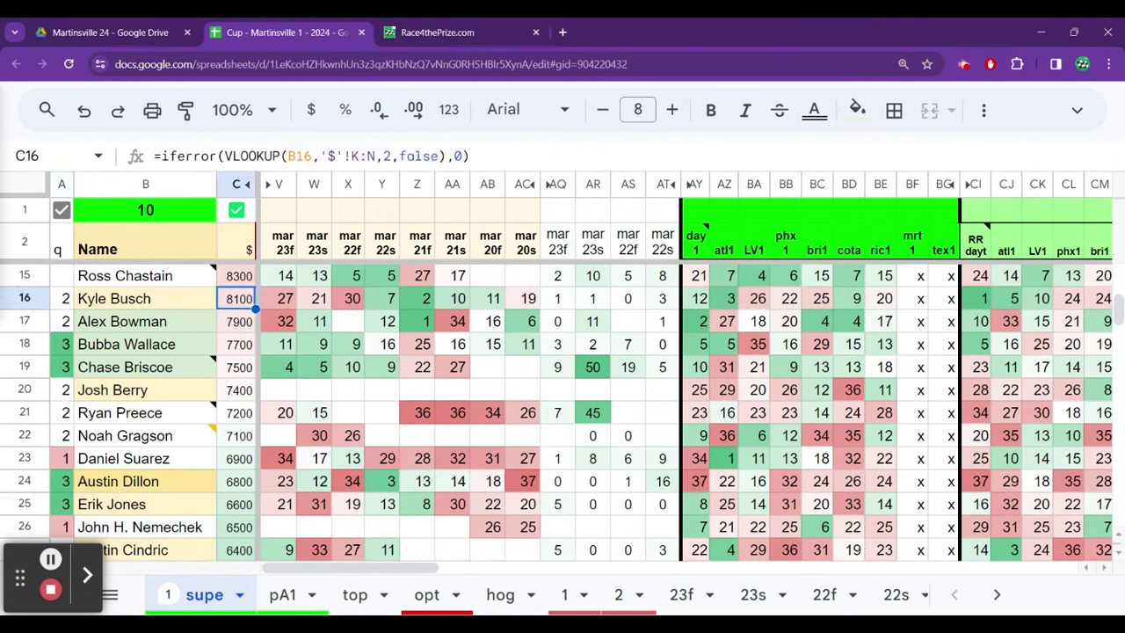
{"action": "left_click", "coordinate": [62, 298]}
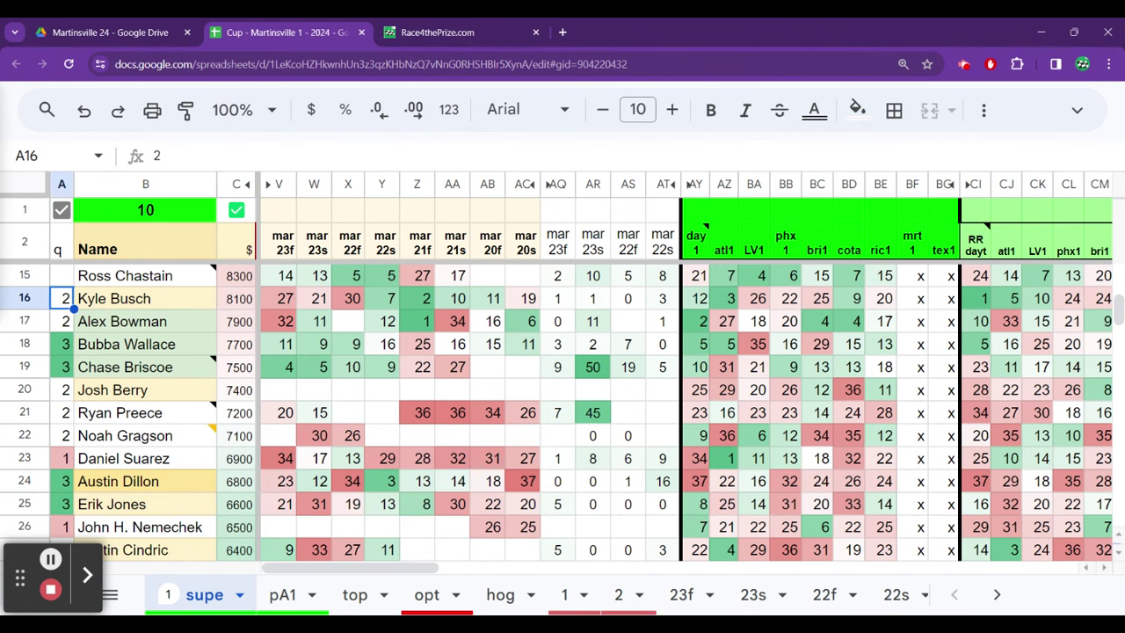
Enter 1 in the q column for the drivers in rows 15 and 14
{"action": "key", "text": "Up"}
{"action": "key", "text": "Up"}
{"action": "left_click", "coordinate": [61, 298]}
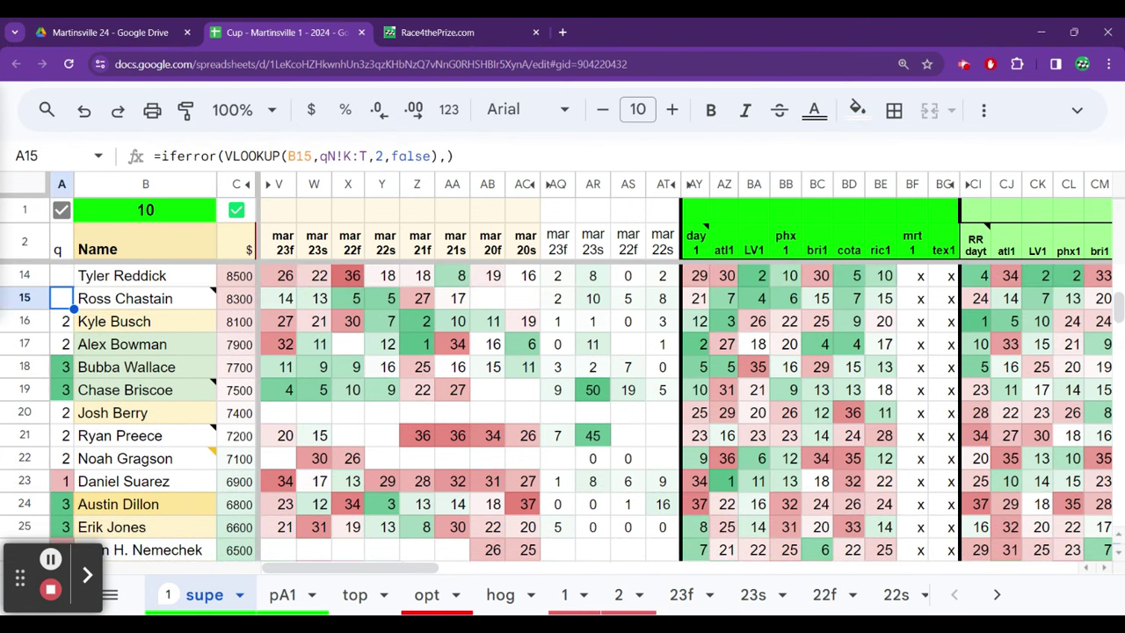
{"action": "type", "text": "1"}
{"action": "key", "text": "Up"}
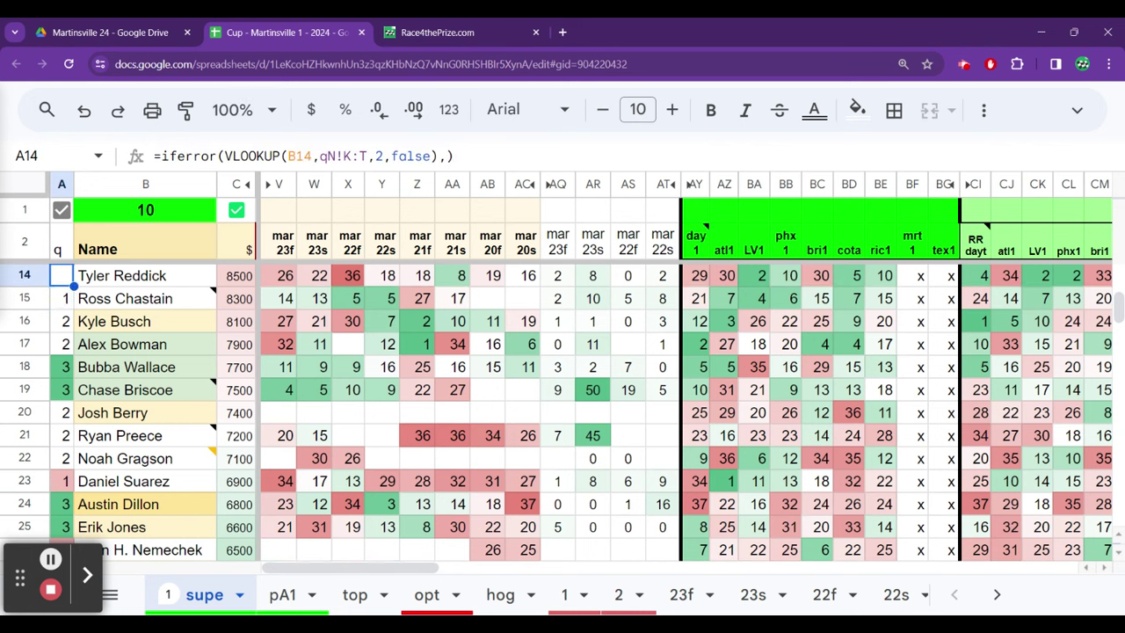
{"action": "key", "text": "Up"}
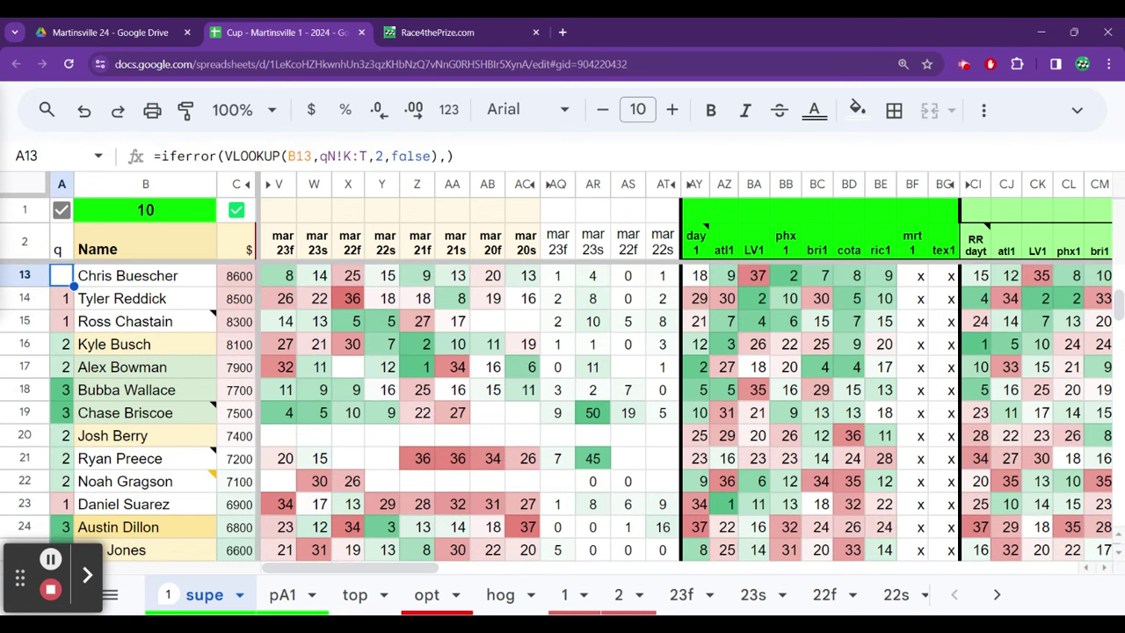
Enter a q score for the driver in row 13, replacing the first attempt of 2 with 1
{"action": "key", "text": "Up"}
{"action": "key", "text": "Down"}
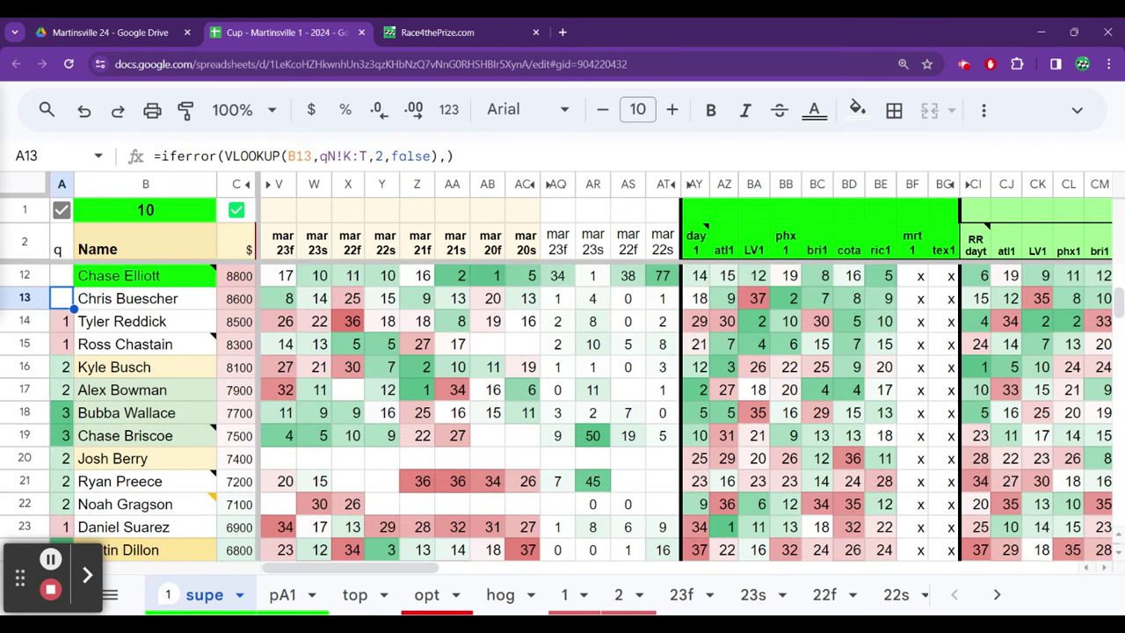
{"action": "type", "text": "2"}
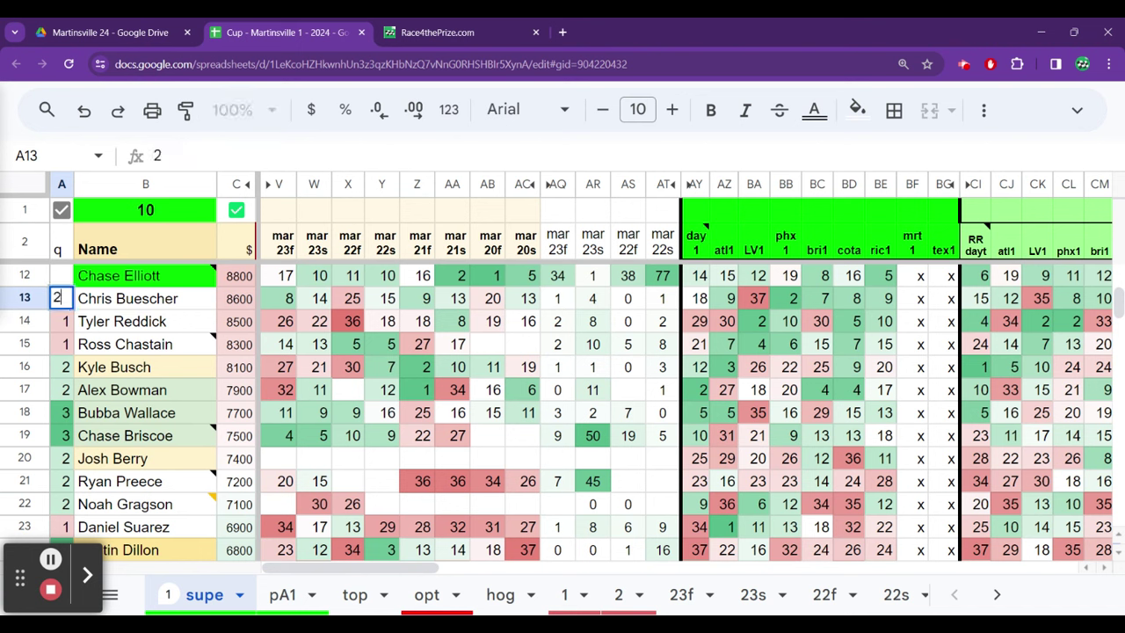
{"action": "key", "text": "Return"}
{"action": "key", "text": "ctrl+z"}
{"action": "key", "text": "Up"}
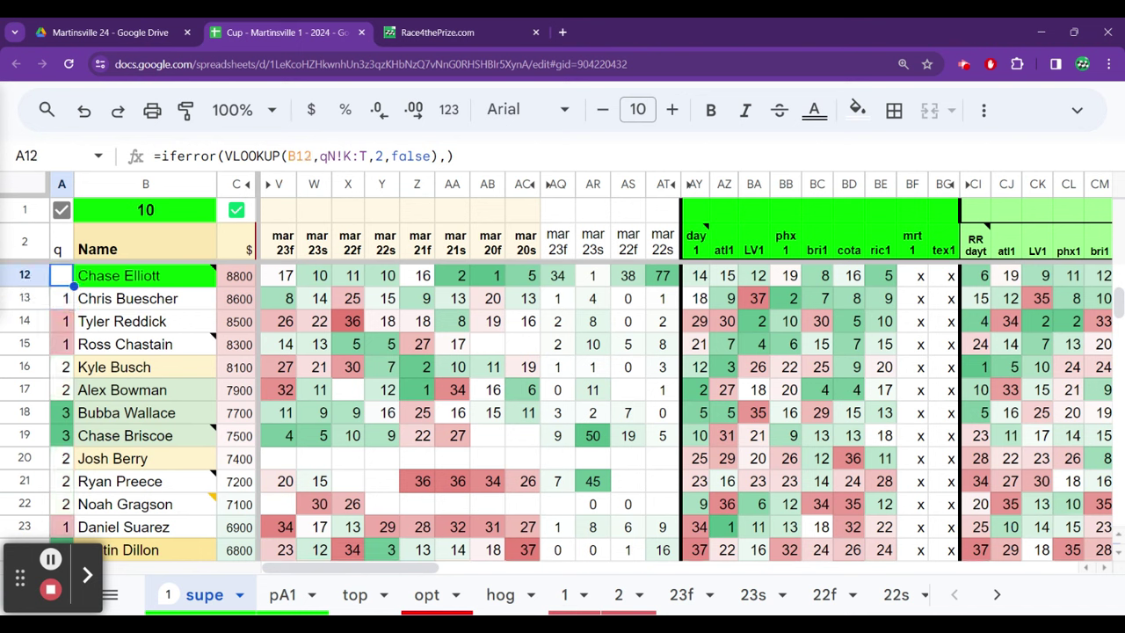
{"action": "left_click", "coordinate": [62, 298]}
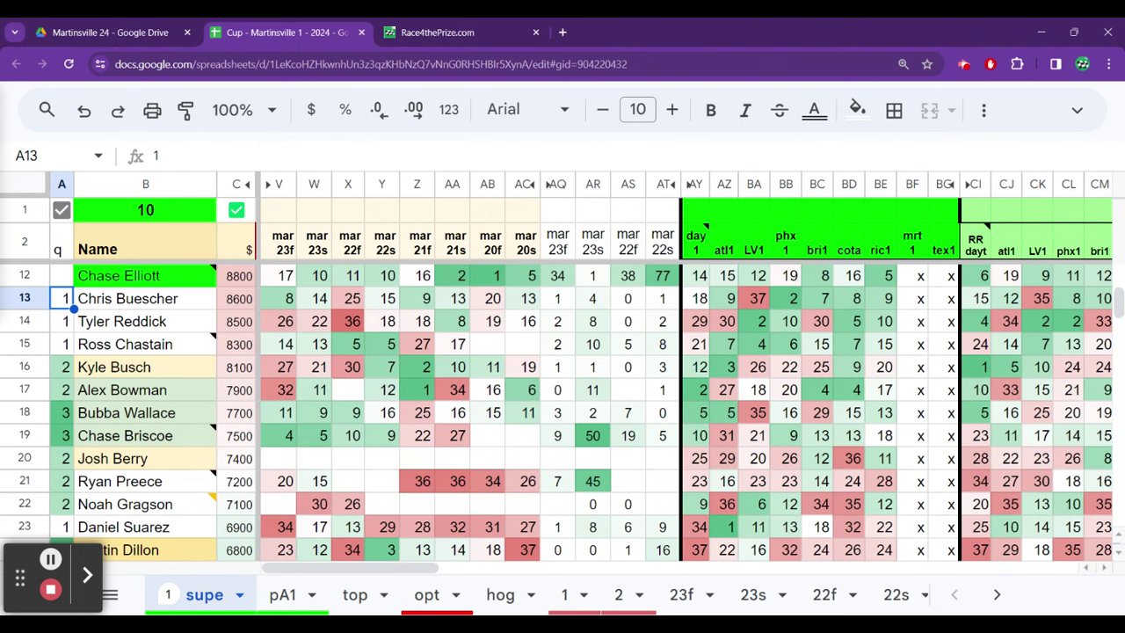
Enter 2 in the q column for row 12 and read the note attached to that driver's name
{"action": "left_click", "coordinate": [62, 275]}
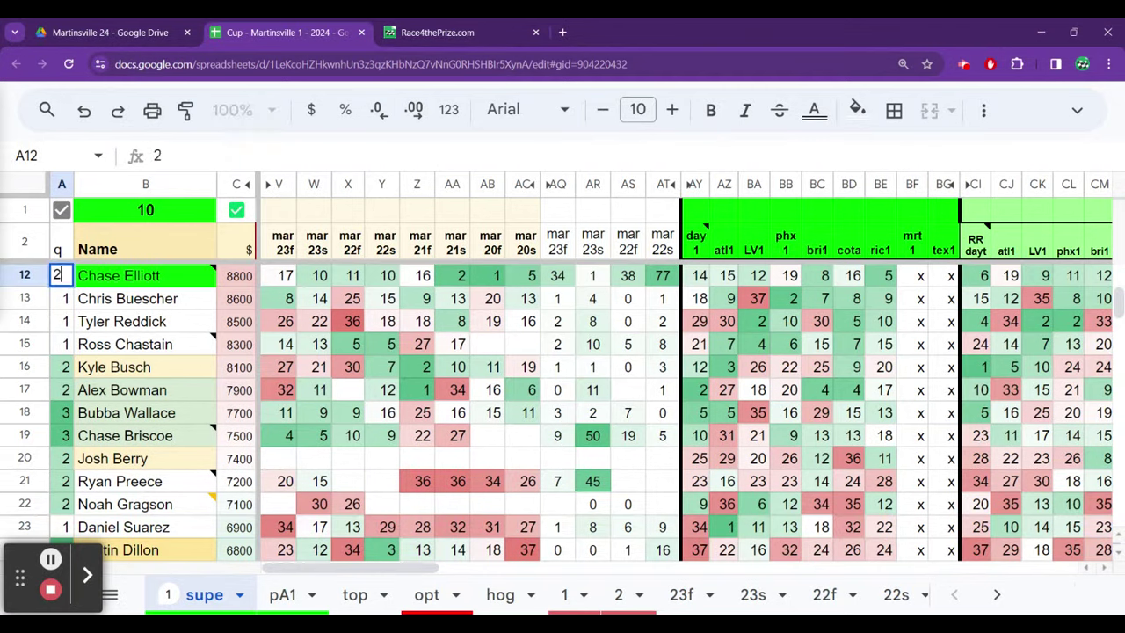
{"action": "key", "text": "Up"}
{"action": "key", "text": "Down"}
{"action": "key", "text": "Right"}
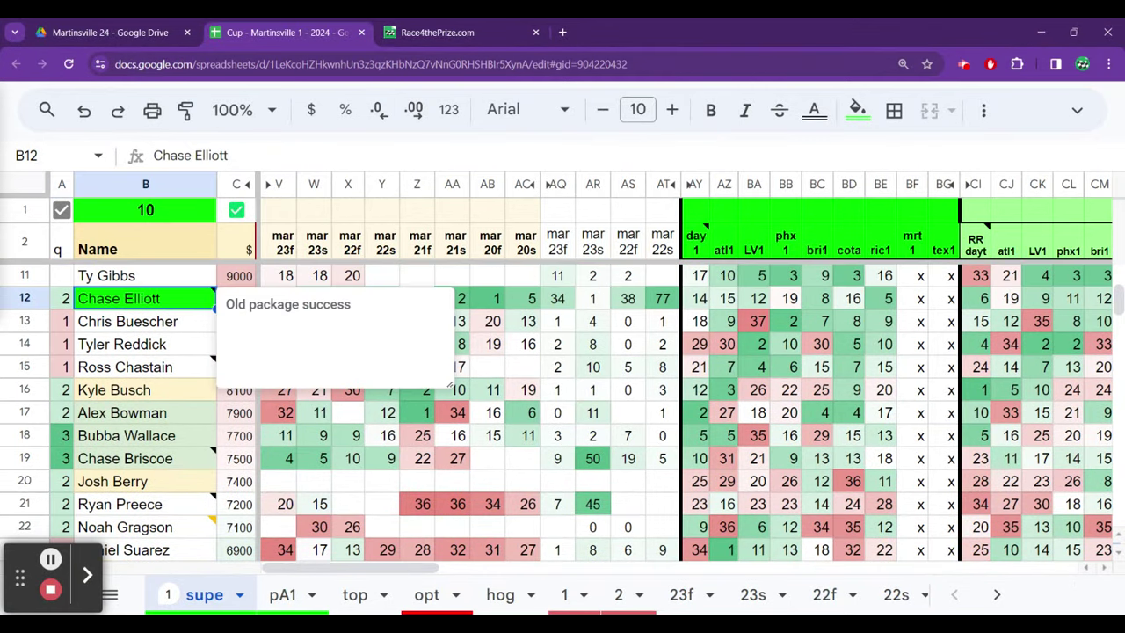
{"action": "left_click", "coordinate": [127, 320]}
{"action": "left_click", "coordinate": [119, 298]}
{"action": "left_click", "coordinate": [128, 321]}
{"action": "left_click", "coordinate": [118, 298]}
{"action": "left_click", "coordinate": [62, 298]}
{"action": "left_click", "coordinate": [62, 275]}
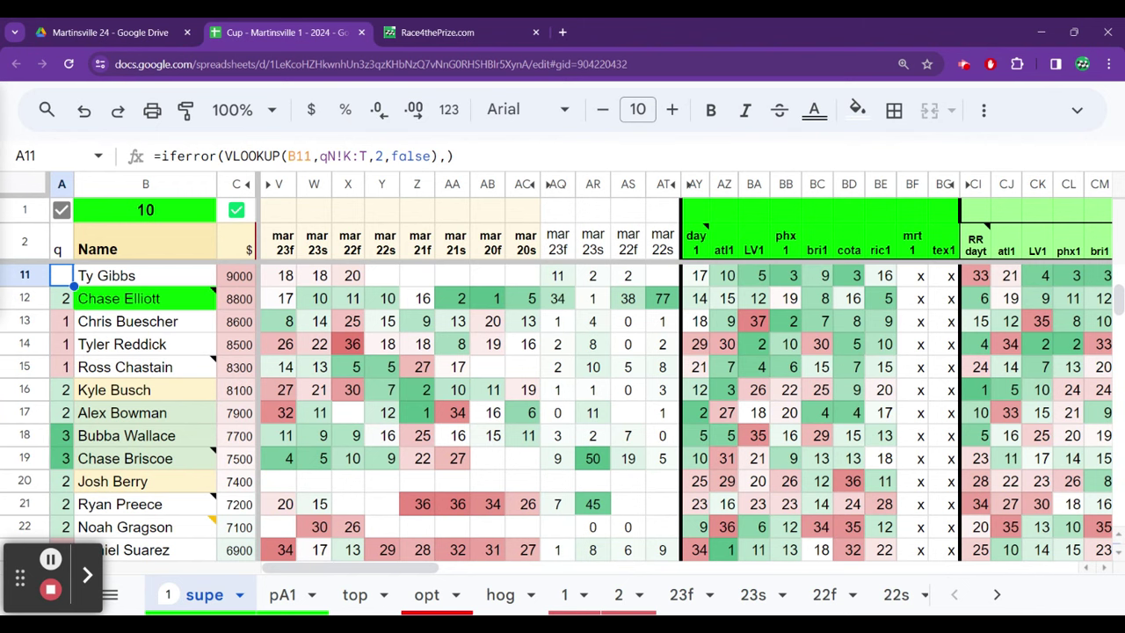
Enter 2 in the q column for the drivers in rows 11 and 10
{"action": "key", "text": "Up"}
{"action": "key", "text": "Up"}
{"action": "key", "text": "Up"}
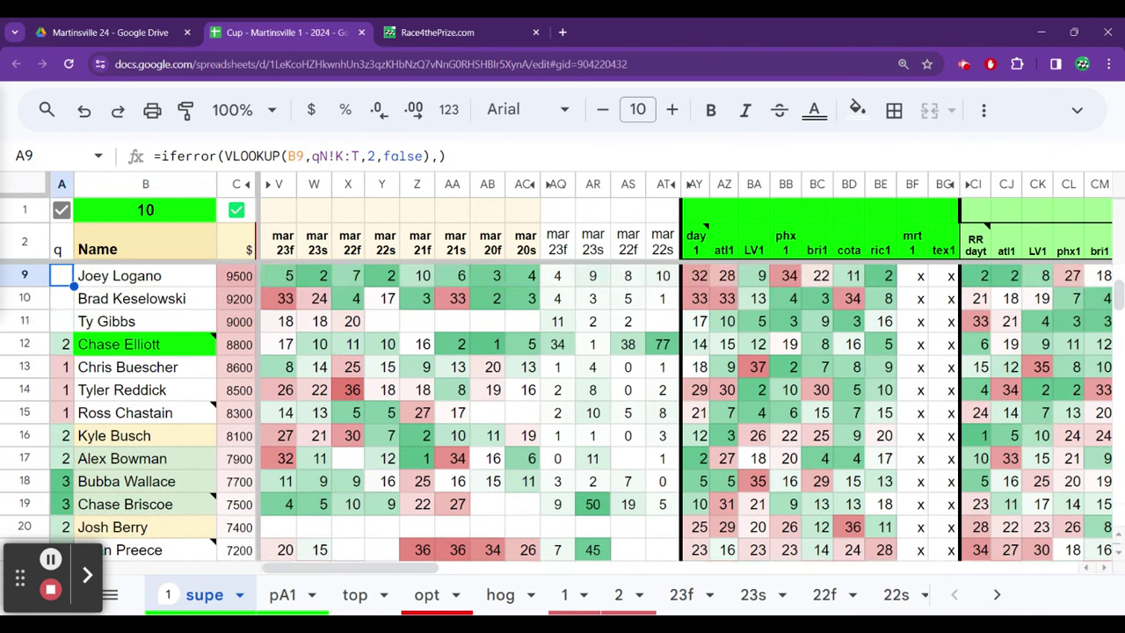
{"action": "key", "text": "Down"}
{"action": "key", "text": "Down"}
{"action": "key", "text": "Down"}
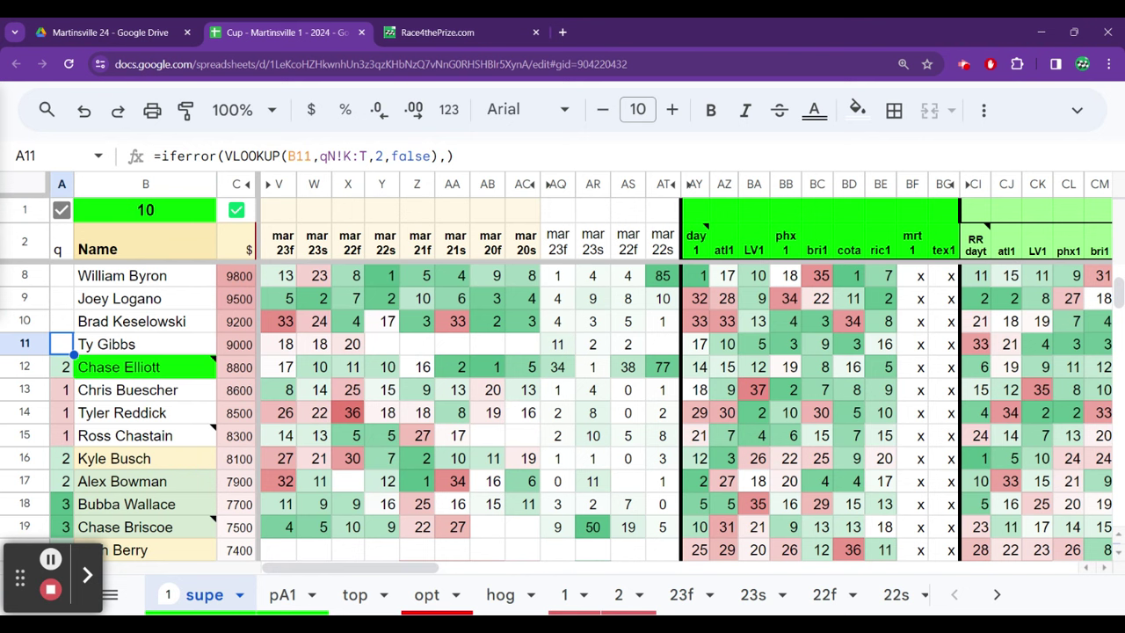
{"action": "type", "text": "2"}
{"action": "key", "text": "Up"}
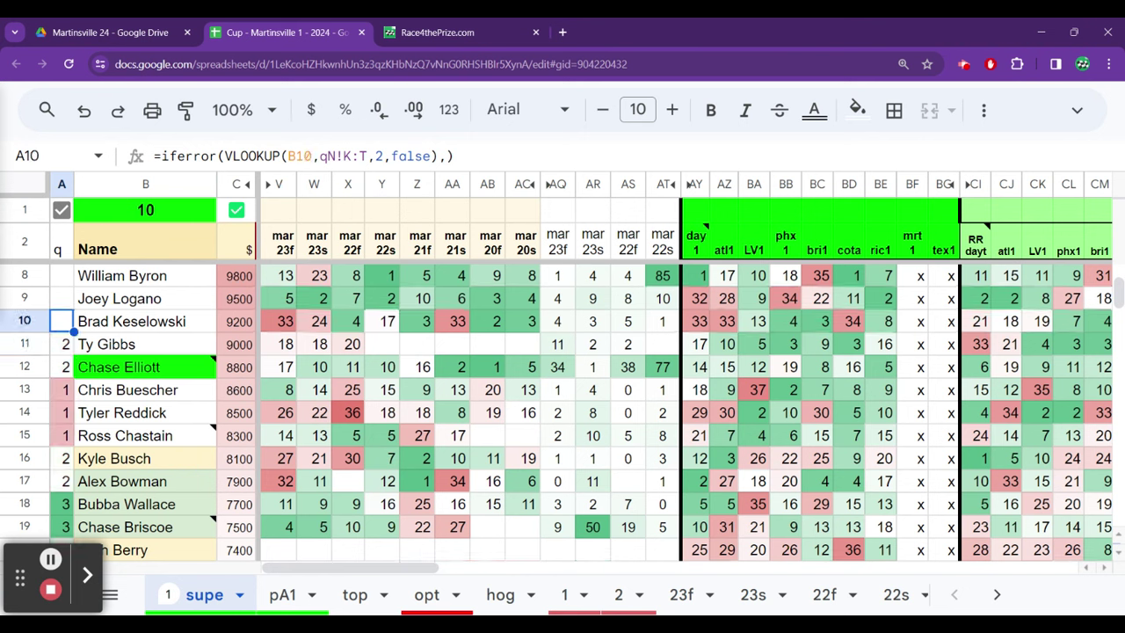
{"action": "type", "text": "2"}
{"action": "key", "text": "Up"}
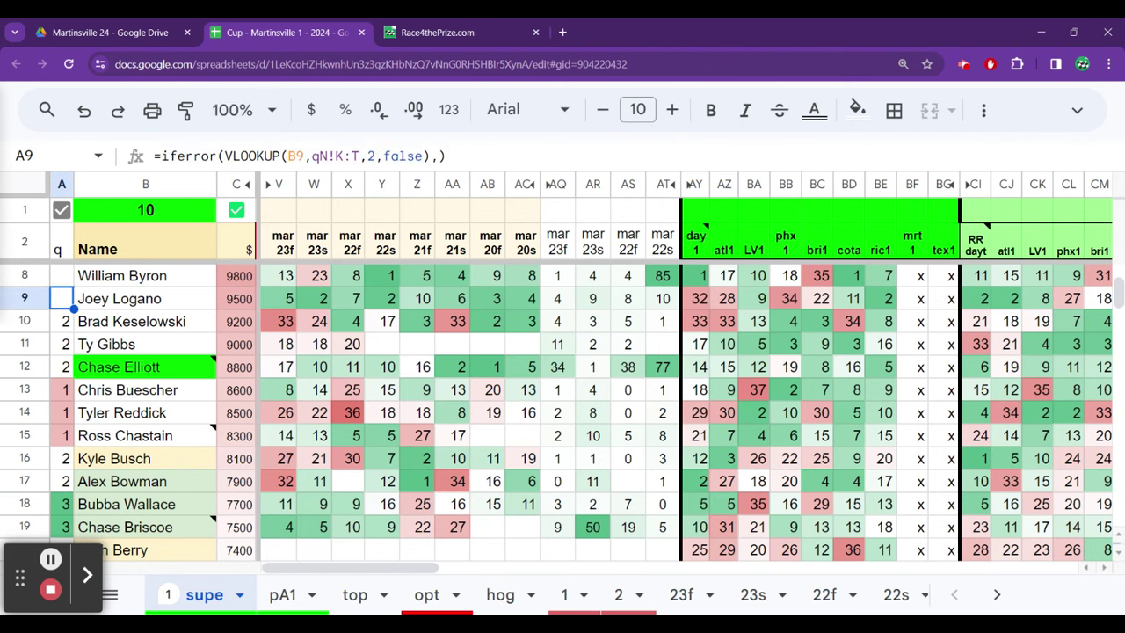
Enter 3 in the q column for the drivers in rows 9 and 8
{"action": "type", "text": "3"}
{"action": "key", "text": "Up"}
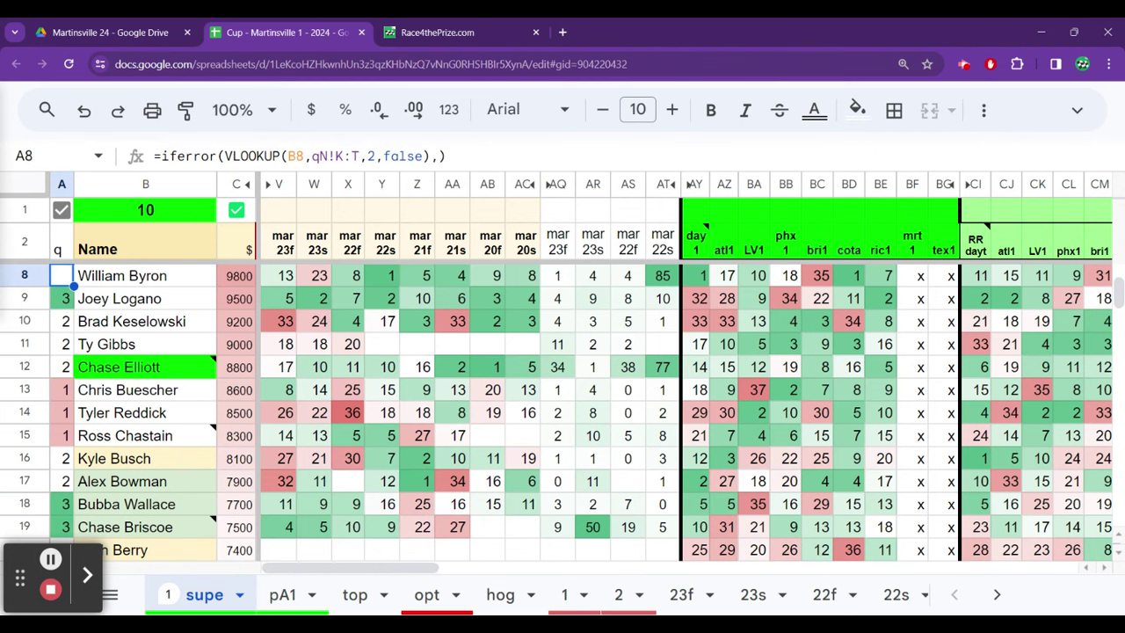
{"action": "key", "text": "Up"}
{"action": "key", "text": "Down"}
{"action": "type", "text": "3"}
{"action": "key", "text": "Up"}
Enter 3 in the q column for row 7 and 2 for row 6
{"action": "key", "text": "Up"}
{"action": "key", "text": "Down"}
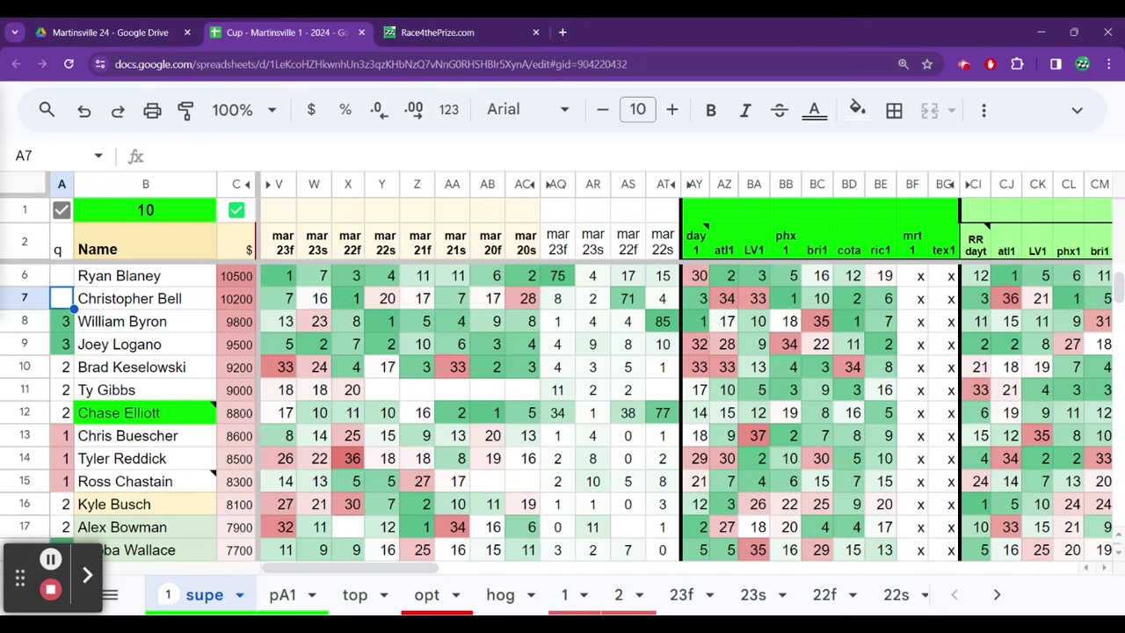
{"action": "type", "text": "3"}
{"action": "key", "text": "Up"}
{"action": "key", "text": "Up"}
{"action": "key", "text": "Down"}
{"action": "type", "text": "2"}
{"action": "key", "text": "Up"}
Try a q score of 3 for the driver in row 6 and set it back to 2
{"action": "key", "text": "Up"}
{"action": "key", "text": "Up"}
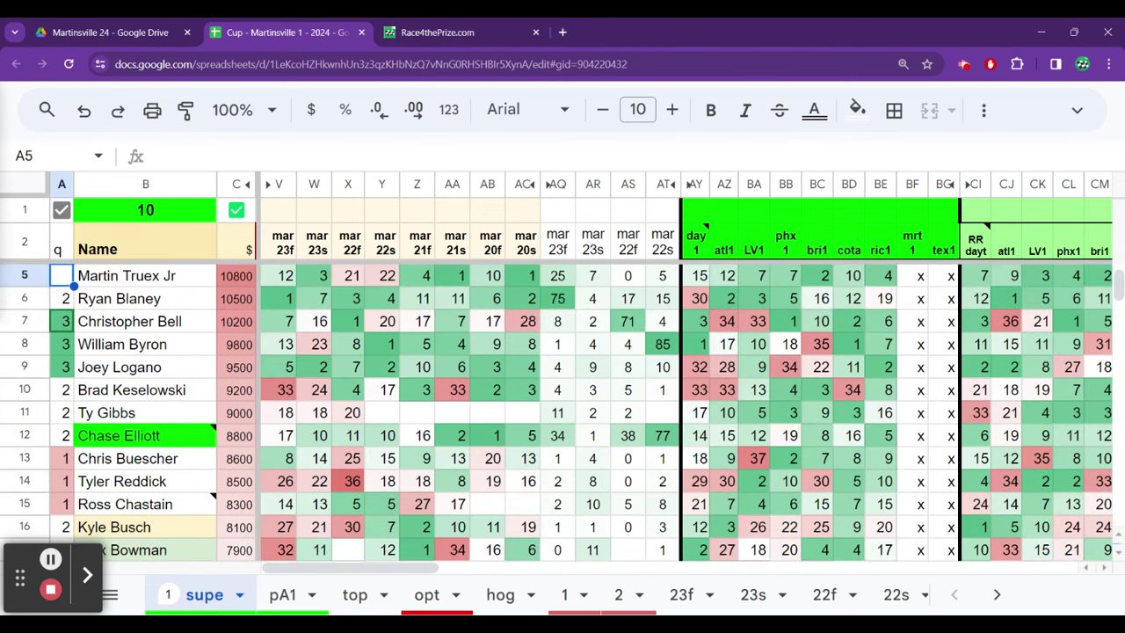
{"action": "key", "text": "Down"}
{"action": "key", "text": "Down"}
{"action": "key", "text": "Down"}
{"action": "type", "text": "3"}
{"action": "key", "text": "Up"}
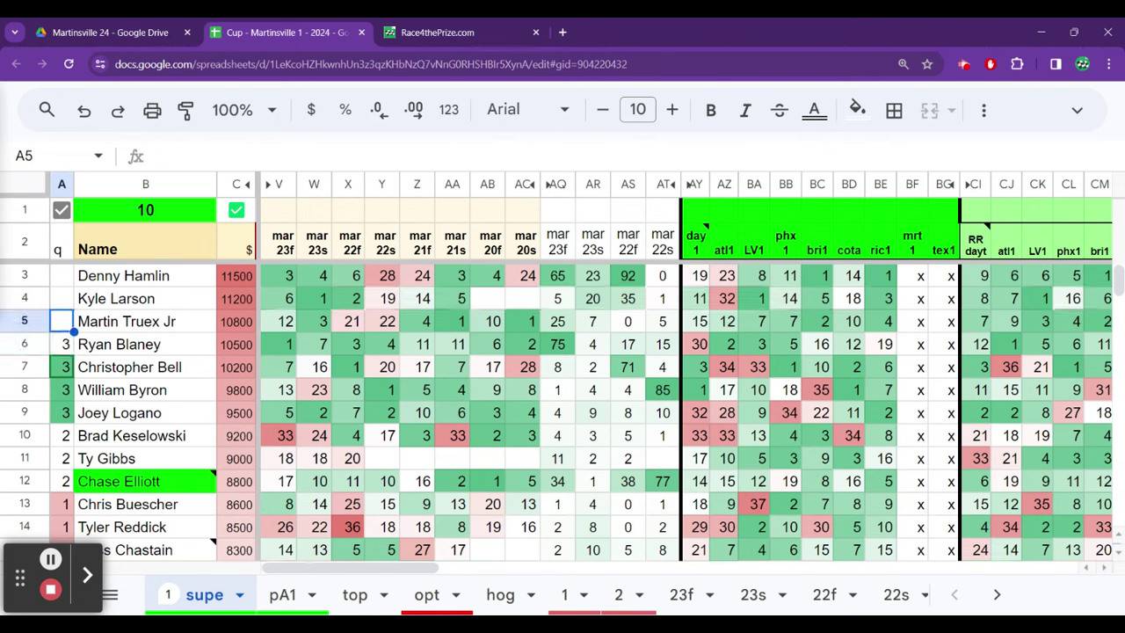
{"action": "key", "text": "Down"}
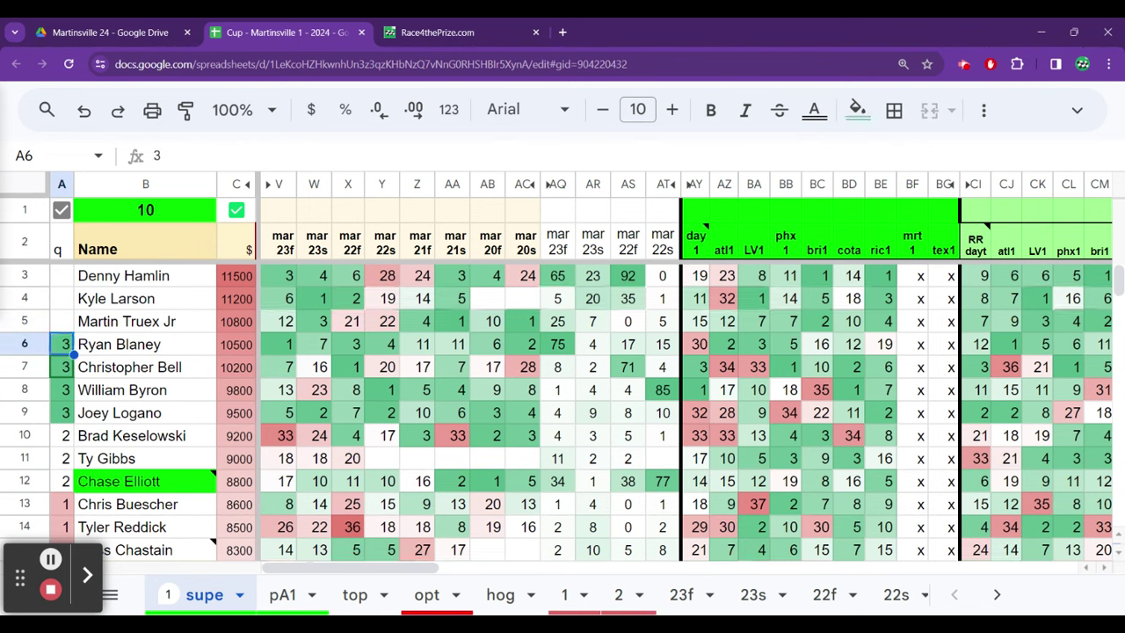
{"action": "type", "text": "2"}
{"action": "key", "text": "Up"}
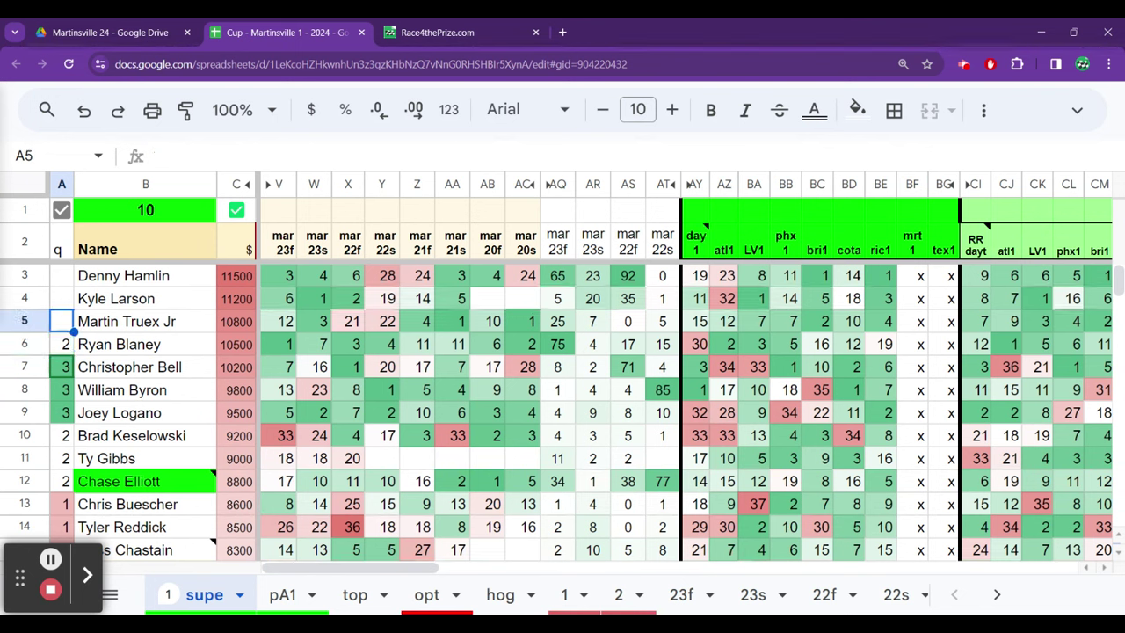
Enter 3 in the q column for the drivers in rows 5, 4 and 3
{"action": "type", "text": "3"}
{"action": "key", "text": "Up"}
{"action": "type", "text": "3"}
{"action": "key", "text": "Up"}
{"action": "type", "text": "3"}
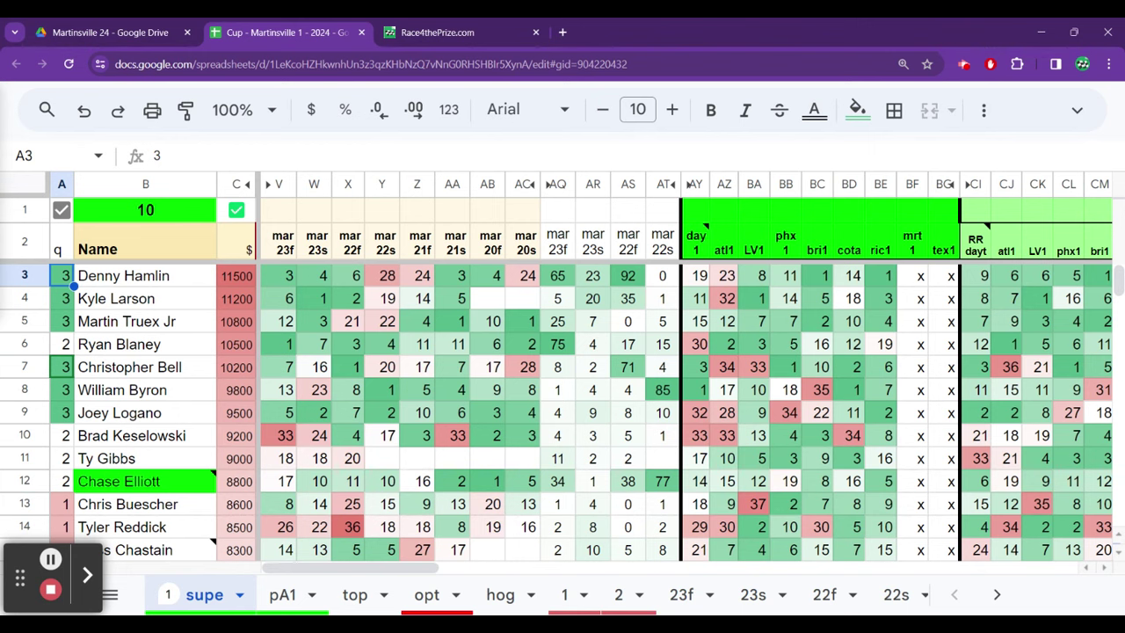
Review the q scores down the whole driver list, from row 3 to the end
{"action": "key", "text": "Down"}
{"action": "key", "text": "Down"}
{"action": "key", "text": "Down"}
{"action": "key", "text": "Down"}
{"action": "key", "text": "Down"}
{"action": "key", "text": "Down"}
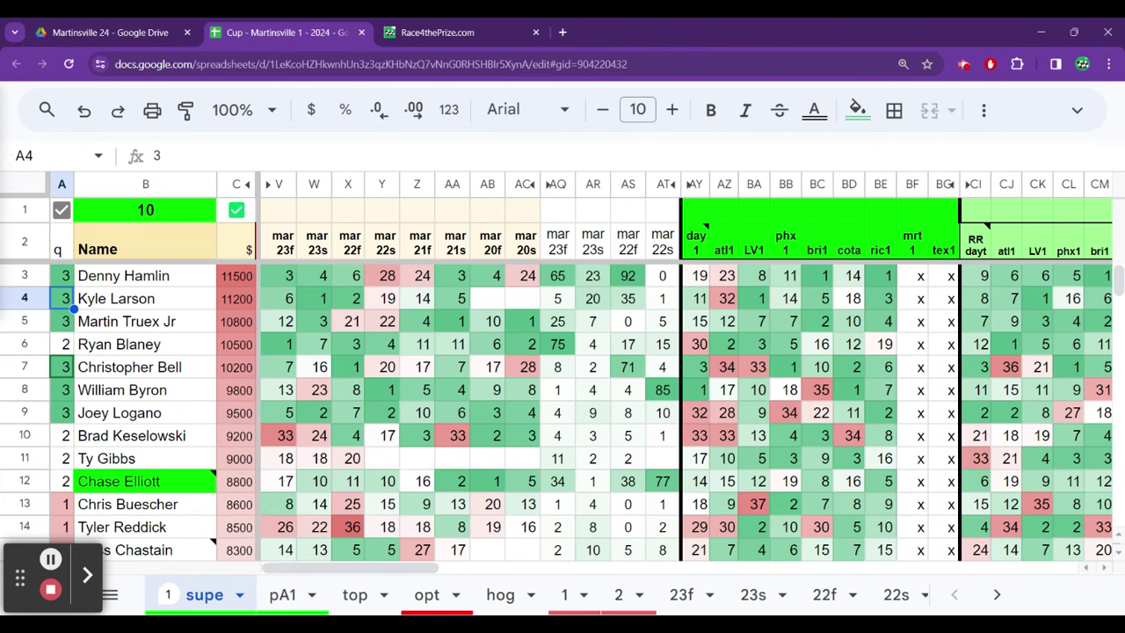
{"action": "key", "text": "Down"}
{"action": "key", "text": "Down"}
{"action": "key", "text": "Down"}
{"action": "key", "text": "Down"}
{"action": "key", "text": "Down"}
{"action": "key", "text": "Down"}
{"action": "key", "text": "Down"}
{"action": "key", "text": "Down"}
{"action": "key", "text": "Down"}
{"action": "key", "text": "Down"}
{"action": "key", "text": "Down"}
{"action": "key", "text": "Down"}
{"action": "key", "text": "Down"}
{"action": "key", "text": "Down"}
{"action": "key", "text": "Down"}
{"action": "key", "text": "Down"}
{"action": "key", "text": "Down"}
{"action": "key", "text": "Down"}
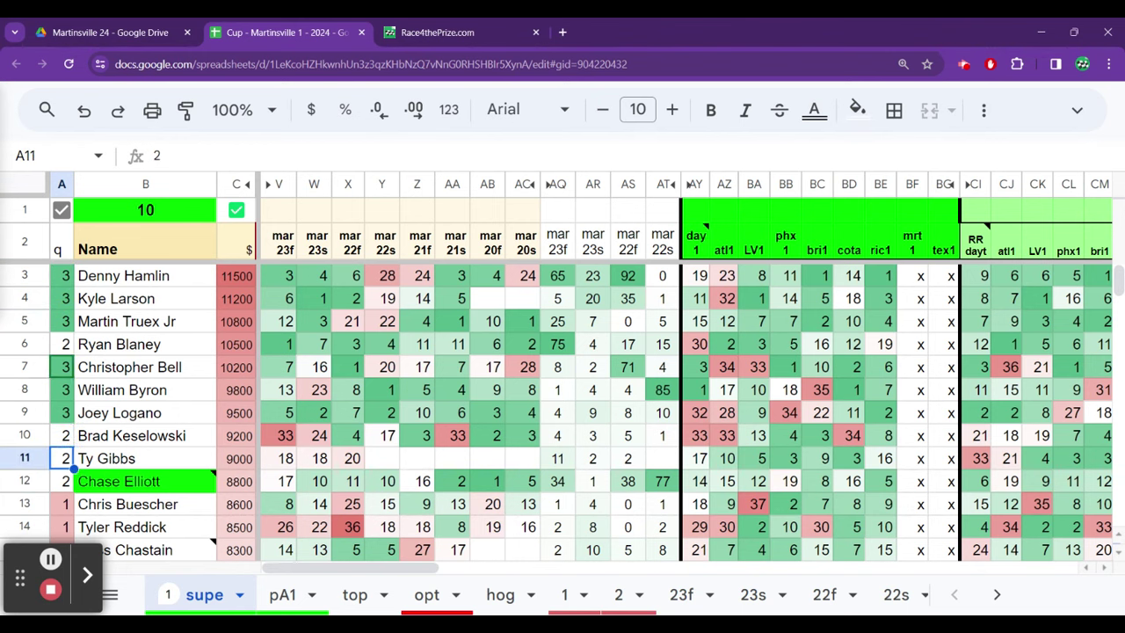
{"action": "key", "text": "Down"}
{"action": "key", "text": "Down"}
{"action": "key", "text": "Down"}
{"action": "key", "text": "Down"}
{"action": "key", "text": "Down"}
{"action": "key", "text": "Down"}
{"action": "key", "text": "Down"}
{"action": "key", "text": "Down"}
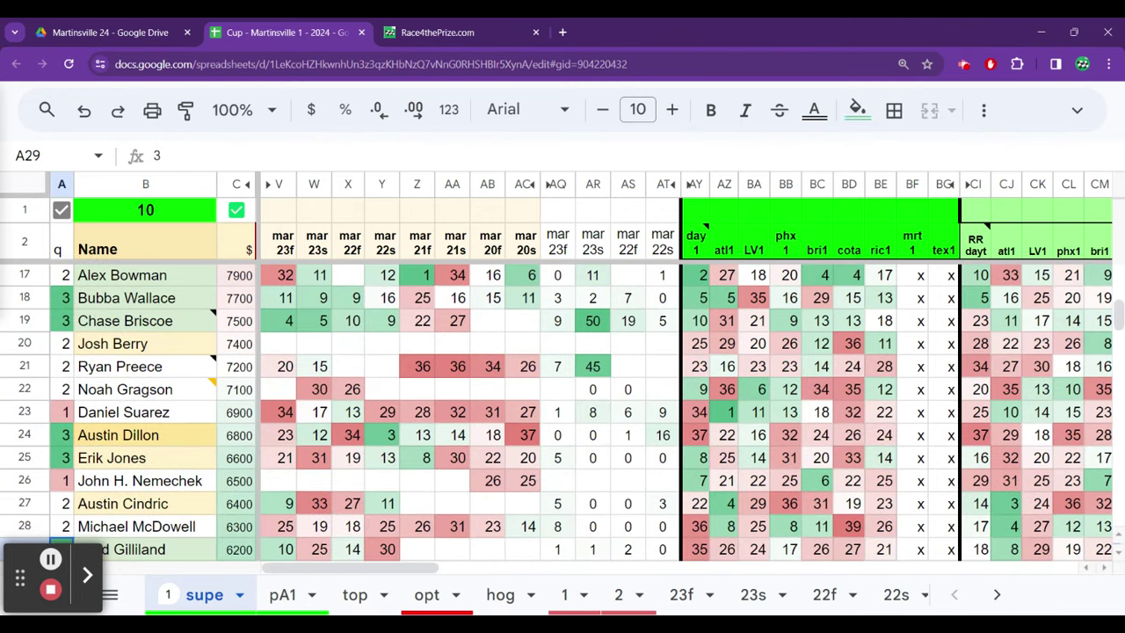
{"action": "key", "text": "Down"}
{"action": "key", "text": "Down"}
{"action": "key", "text": "Down"}
{"action": "key", "text": "Down"}
{"action": "key", "text": "Down"}
{"action": "key", "text": "Down"}
{"action": "key", "text": "Down"}
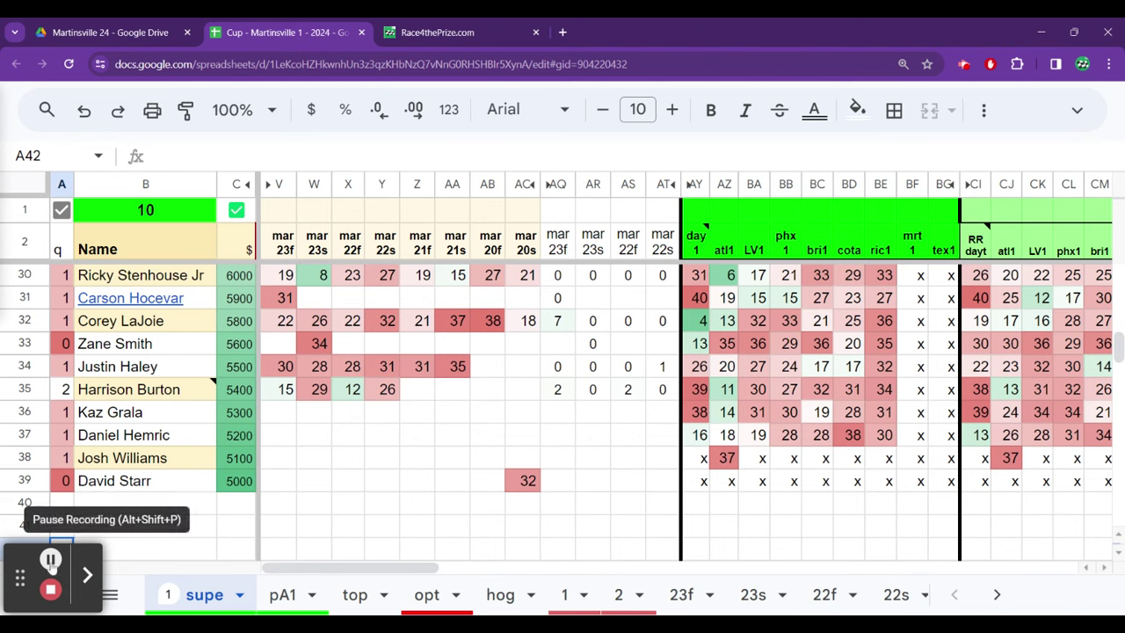
Examine the cheapest drivers in rows 39 to 37, including row 37's ric1 and phx1 rating ranks
{"action": "key", "text": "Up"}
{"action": "key", "text": "Up"}
{"action": "key", "text": "Up"}
{"action": "key", "text": "Right"}
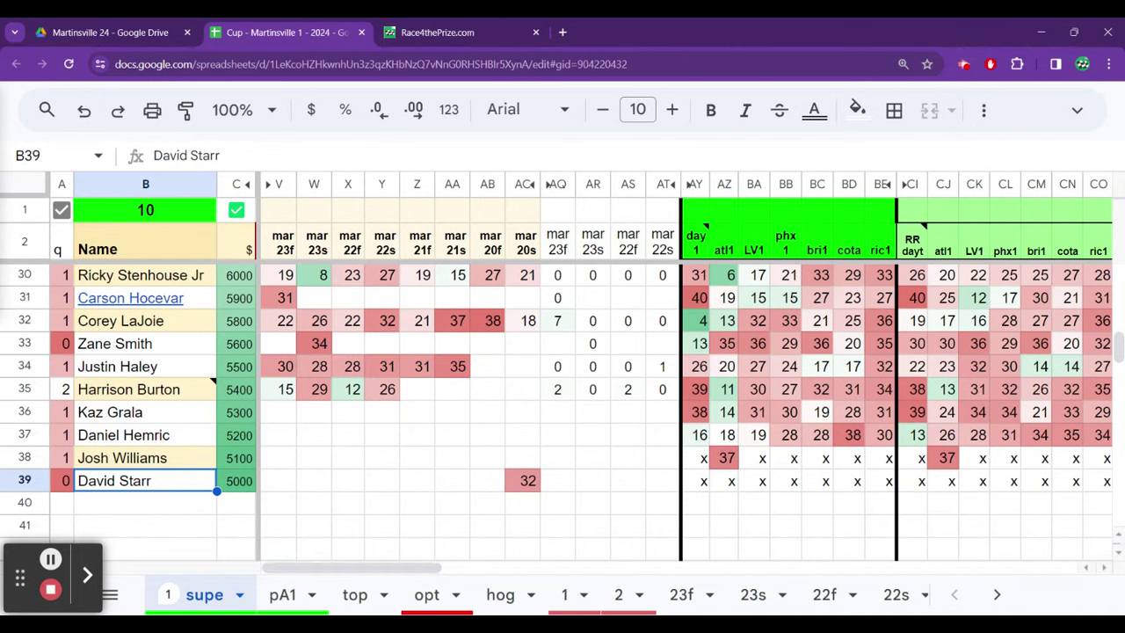
{"action": "left_click", "coordinate": [162, 463]}
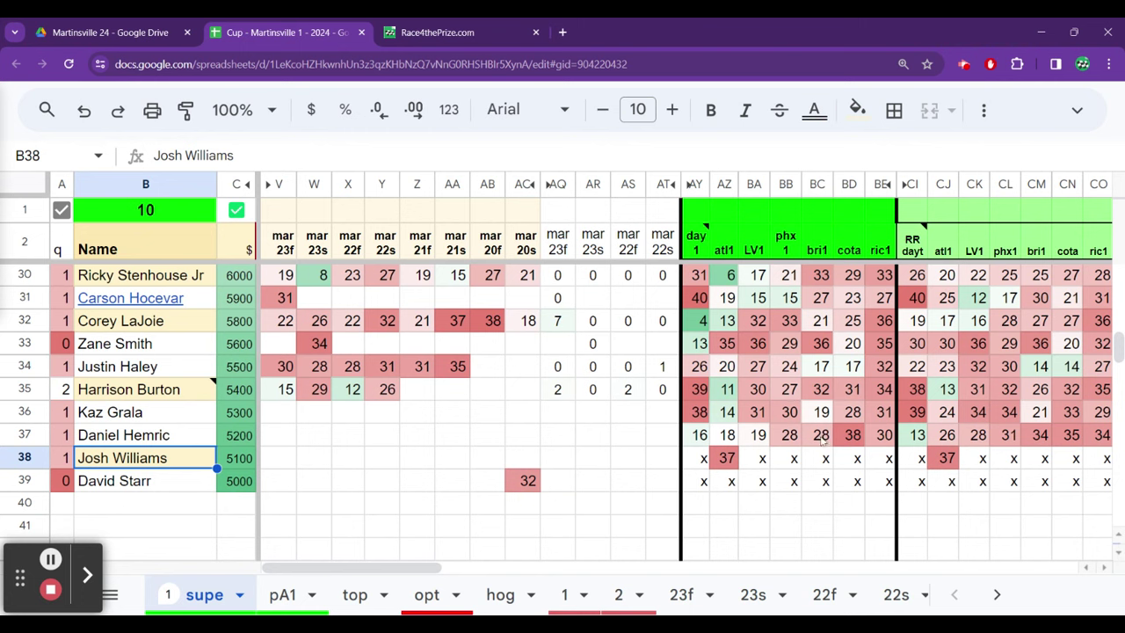
{"action": "left_click", "coordinate": [1097, 434]}
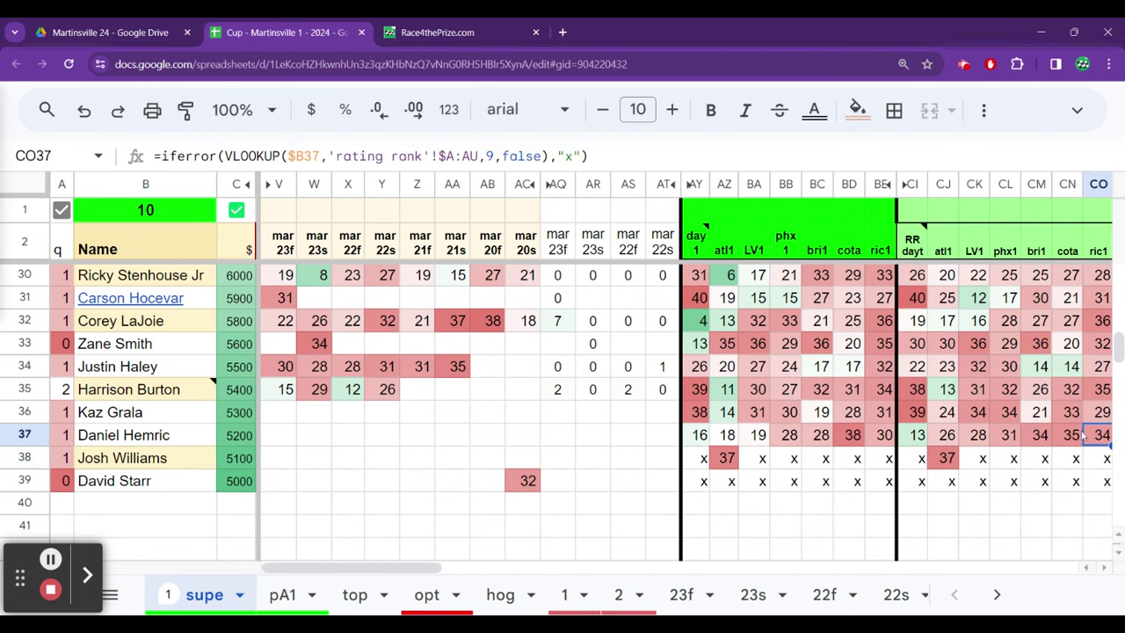
{"action": "left_click", "coordinate": [1007, 437]}
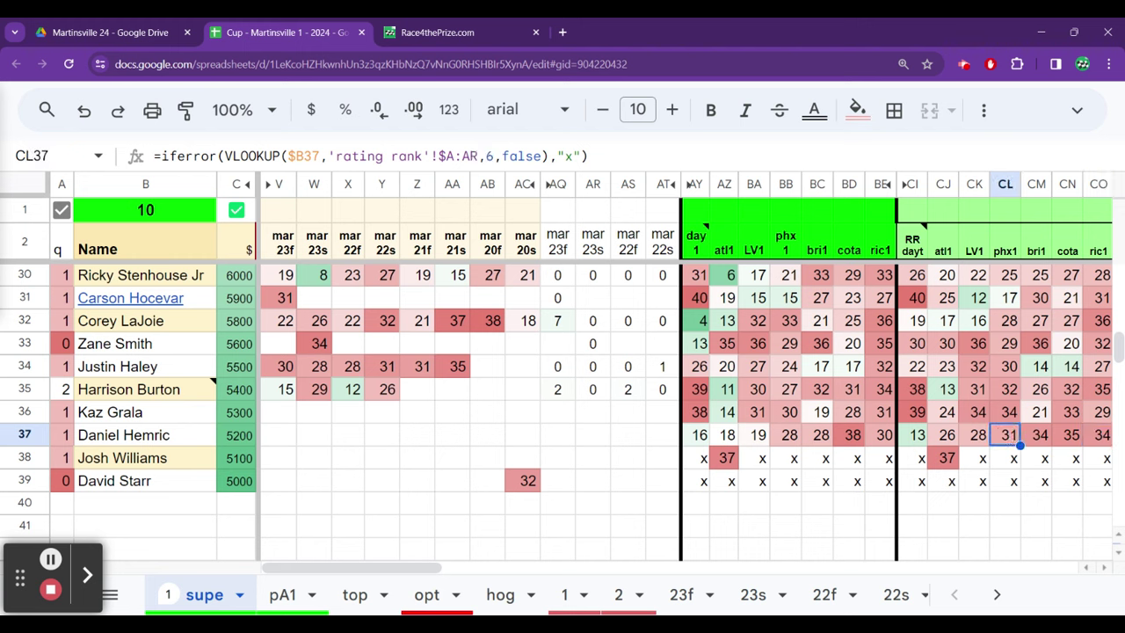
Open the opt7rich sheet and read down the Fast column from the first drivers to row 23
{"action": "left_click", "coordinate": [996, 595]}
{"action": "left_click", "coordinate": [996, 595]}
{"action": "left_click", "coordinate": [999, 596]}
{"action": "left_click", "coordinate": [999, 596]}
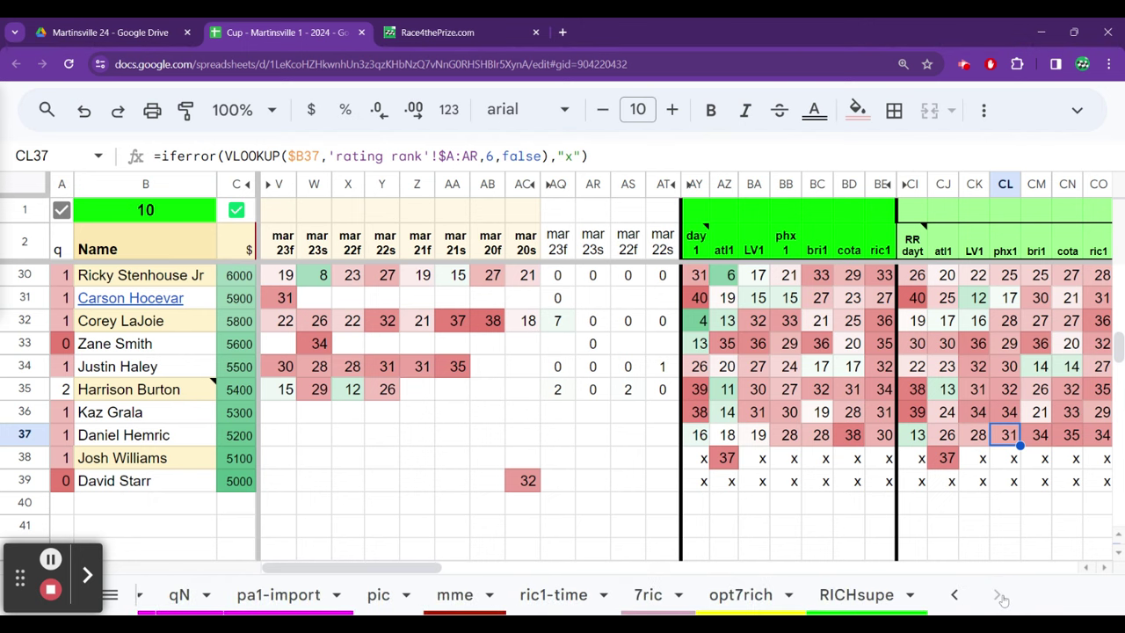
{"action": "left_click", "coordinate": [757, 610]}
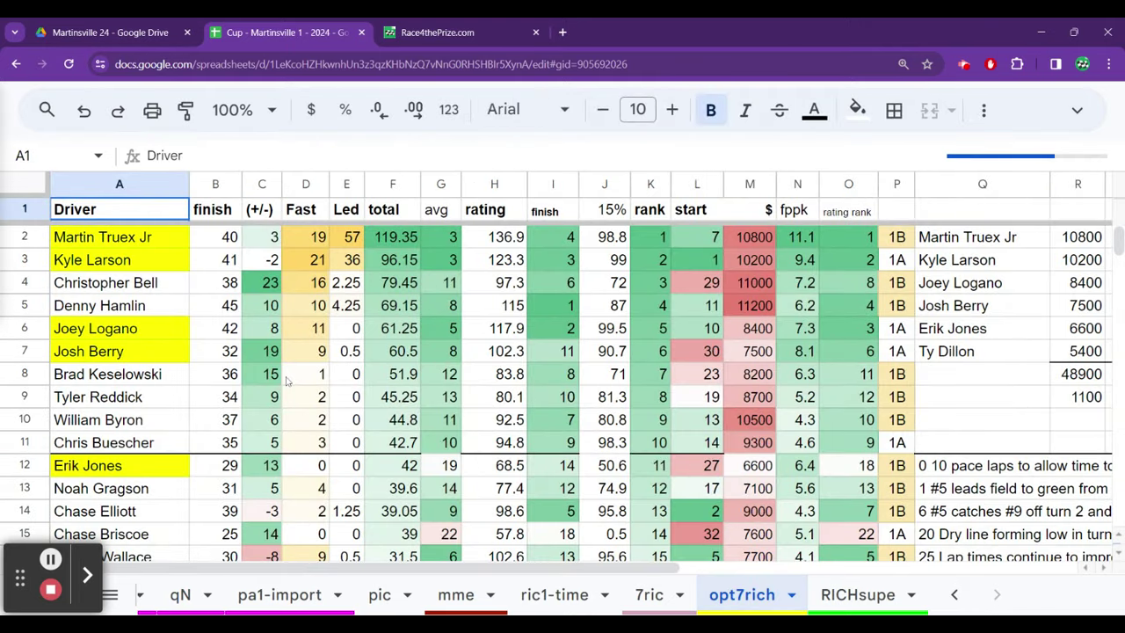
{"action": "left_click", "coordinate": [285, 380]}
{"action": "key", "text": "Down"}
{"action": "key", "text": "Down"}
{"action": "key", "text": "Down"}
{"action": "key", "text": "Down"}
{"action": "key", "text": "Down"}
{"action": "key", "text": "Down"}
{"action": "key", "text": "Down"}
{"action": "key", "text": "Down"}
{"action": "key", "text": "Down"}
{"action": "key", "text": "Down"}
{"action": "key", "text": "Down"}
{"action": "key", "text": "Down"}
{"action": "key", "text": "Down"}
{"action": "key", "text": "Down"}
{"action": "key", "text": "Down"}
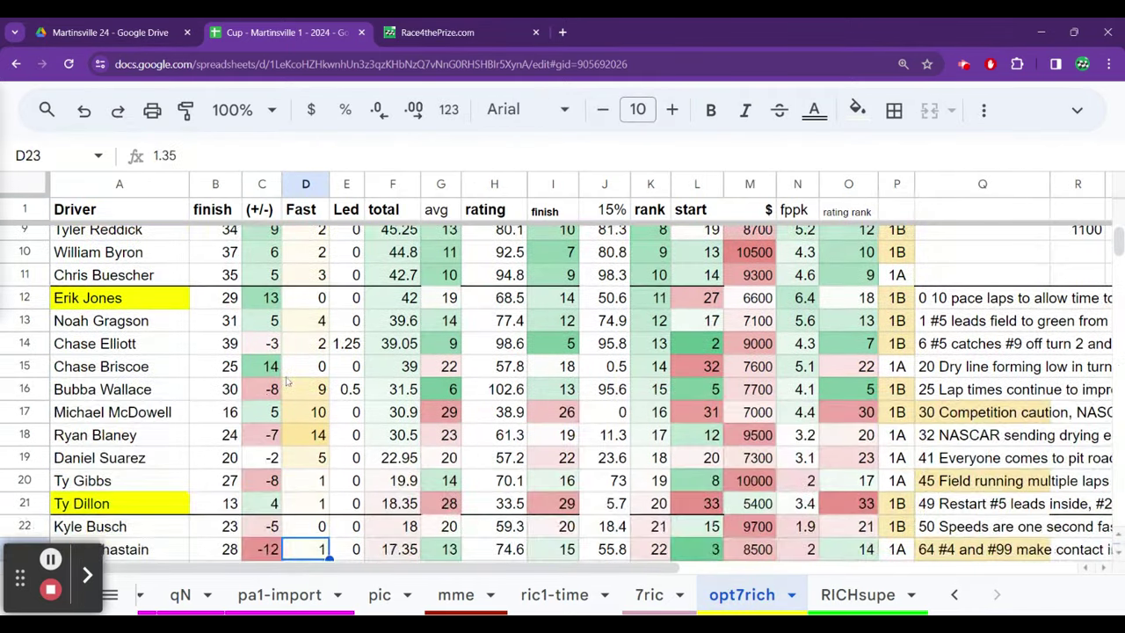
Examine row 21's driver on the opt7rich sheet, including the Fast, avg and total values
{"action": "key", "text": "Down"}
{"action": "key", "text": "Down"}
{"action": "key", "text": "Up"}
{"action": "key", "text": "Up"}
{"action": "key", "text": "Up"}
{"action": "key", "text": "Up"}
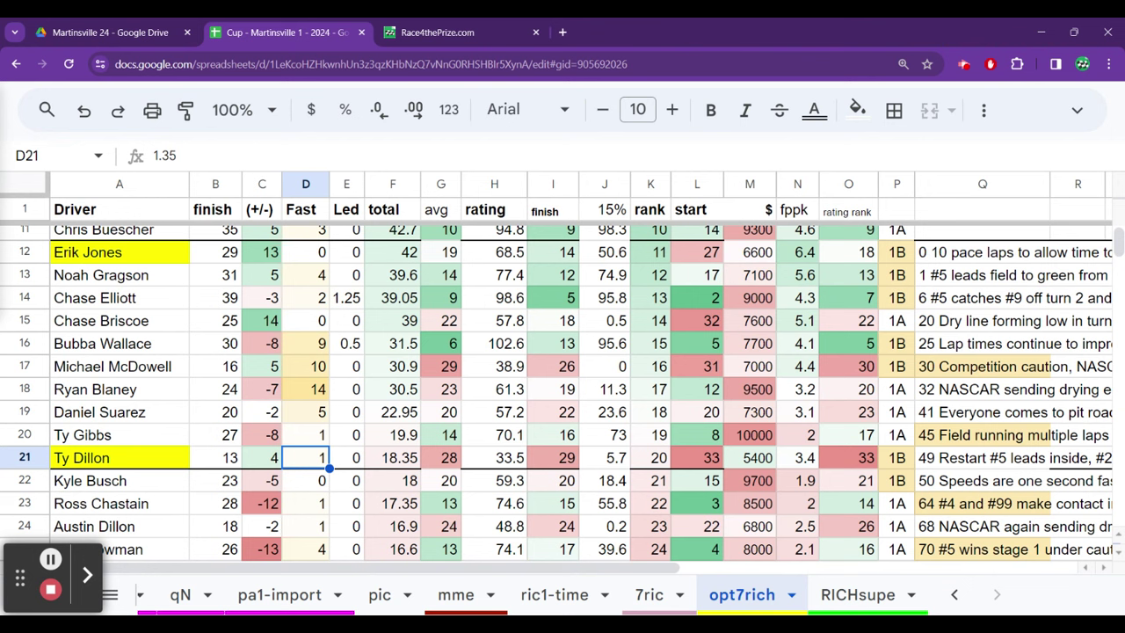
{"action": "key", "text": "Right"}
{"action": "key", "text": "Right"}
{"action": "key", "text": "Right"}
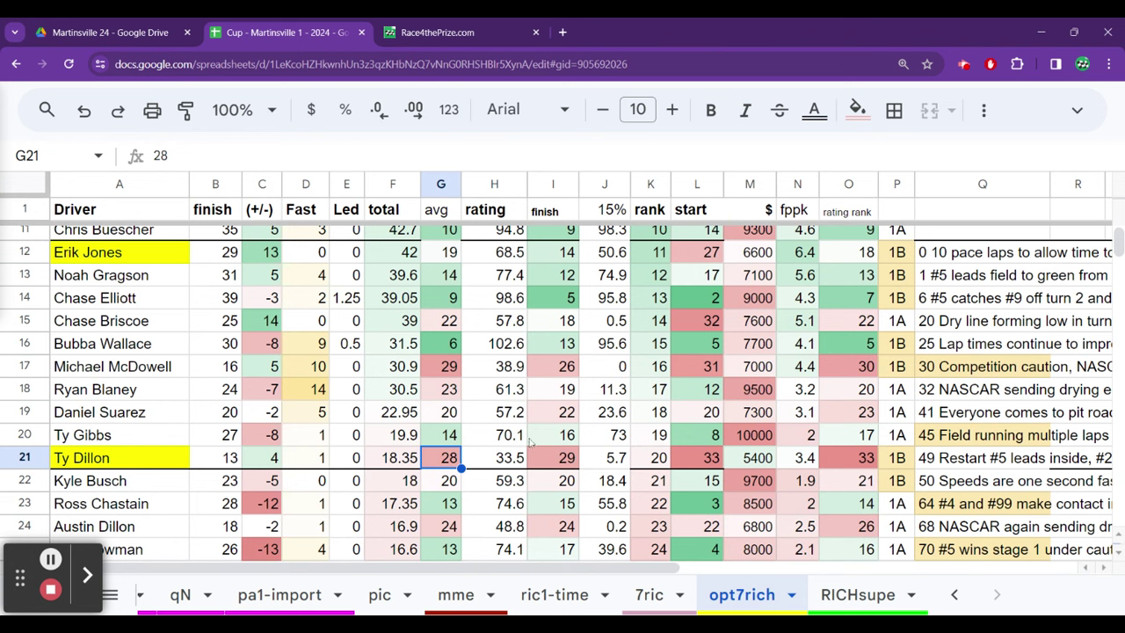
{"action": "left_click", "coordinate": [402, 466]}
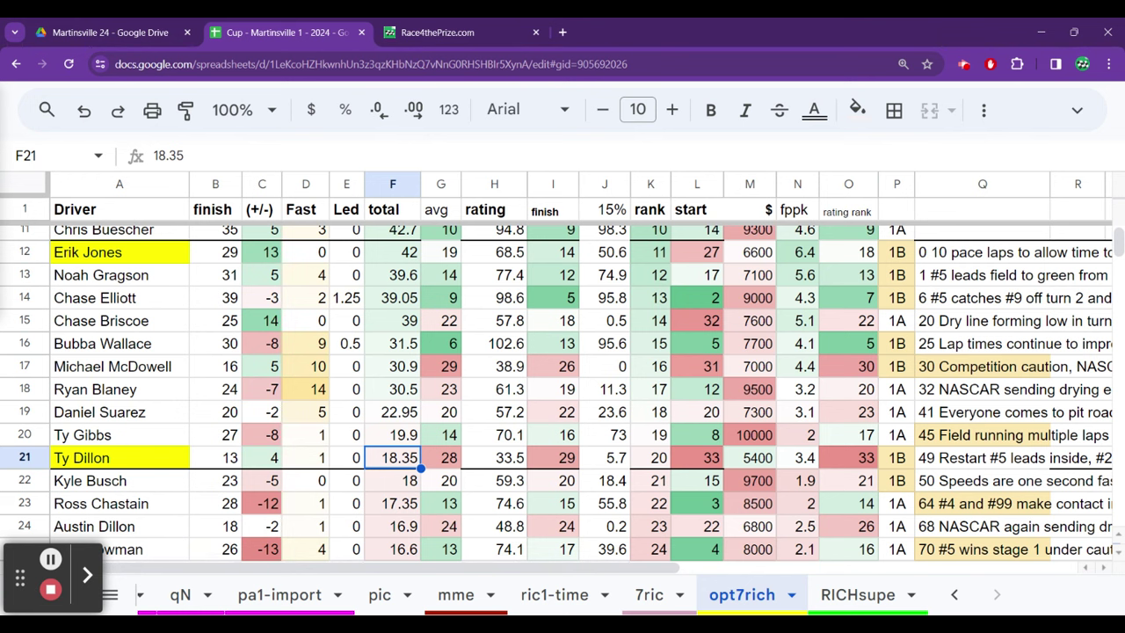
Review the total column upward from row 21 to the top two drivers in rows 2 and 3
{"action": "key", "text": "Up"}
{"action": "key", "text": "Up"}
{"action": "key", "text": "Up"}
{"action": "key", "text": "Up"}
{"action": "key", "text": "Up"}
{"action": "key", "text": "Up"}
{"action": "key", "text": "Up"}
{"action": "key", "text": "Up"}
{"action": "key", "text": "Up"}
{"action": "key", "text": "Up"}
{"action": "key", "text": "Up"}
{"action": "key", "text": "Up"}
{"action": "key", "text": "Up"}
{"action": "key", "text": "Up"}
{"action": "key", "text": "Up"}
{"action": "key", "text": "Up"}
{"action": "key", "text": "Up"}
{"action": "key", "text": "Up"}
{"action": "key", "text": "Up"}
{"action": "key", "text": "Up"}
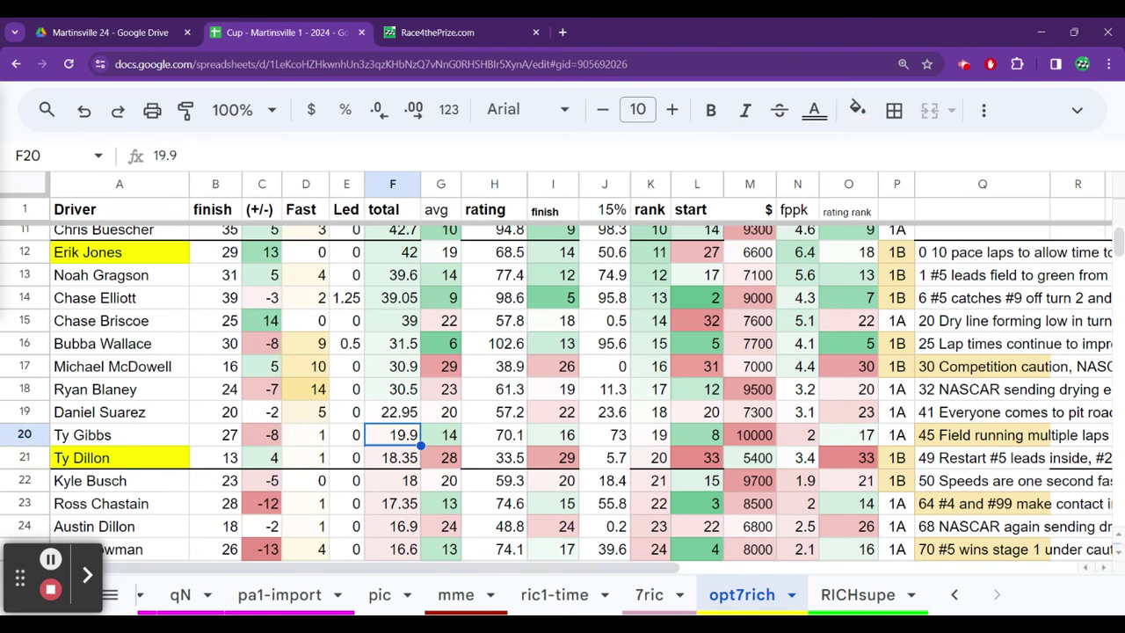
{"action": "key", "text": "Down"}
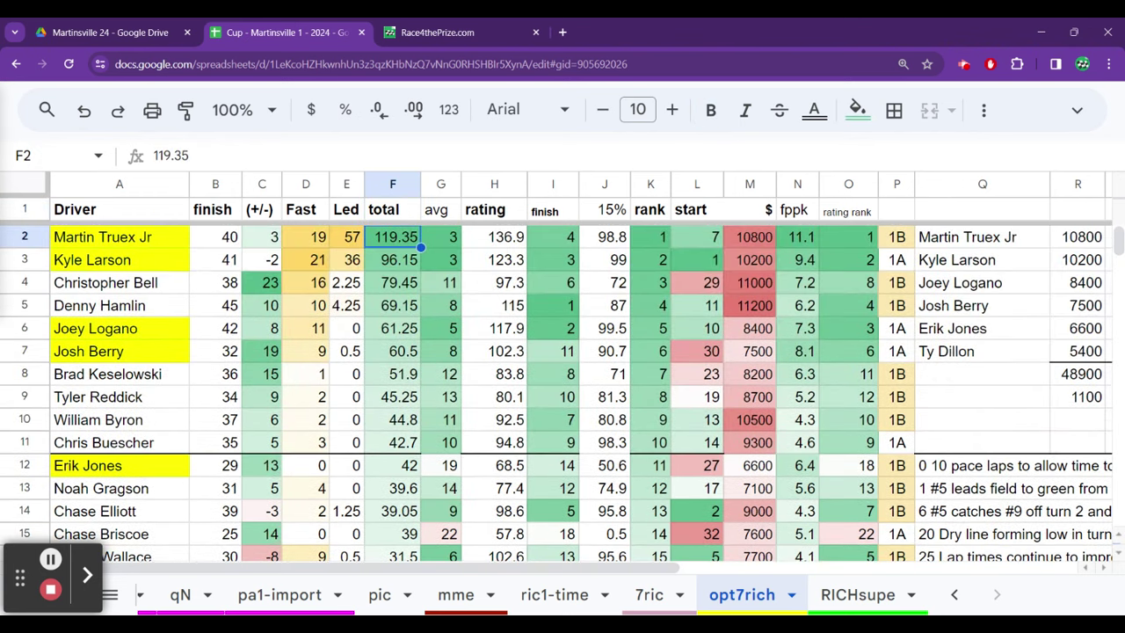
{"action": "key", "text": "Down"}
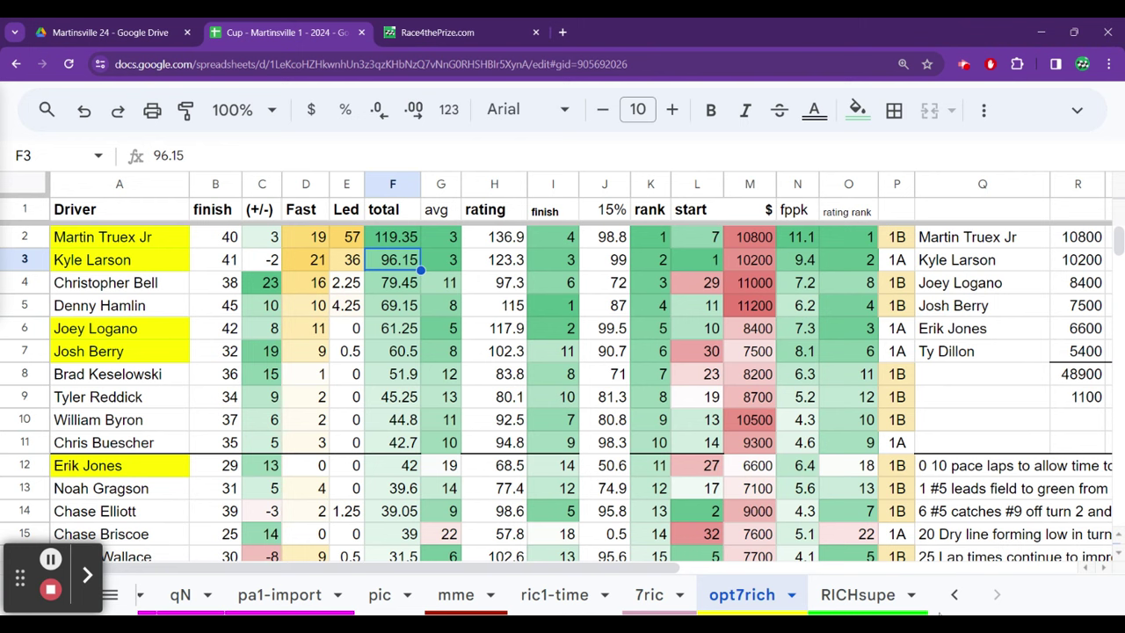
Return to the supe sheet and compare the cheap drivers in rows 36 to 38
{"action": "left_click", "coordinate": [957, 594]}
{"action": "left_click", "coordinate": [958, 594]}
{"action": "left_click", "coordinate": [957, 594]}
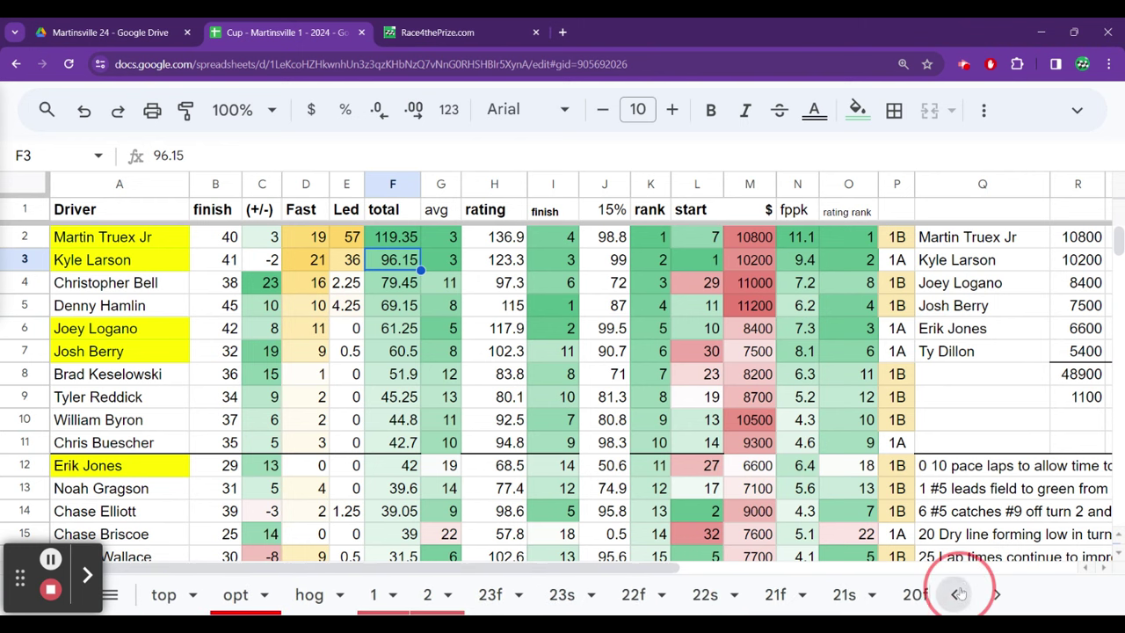
{"action": "left_click", "coordinate": [957, 594]}
{"action": "left_click", "coordinate": [197, 594]}
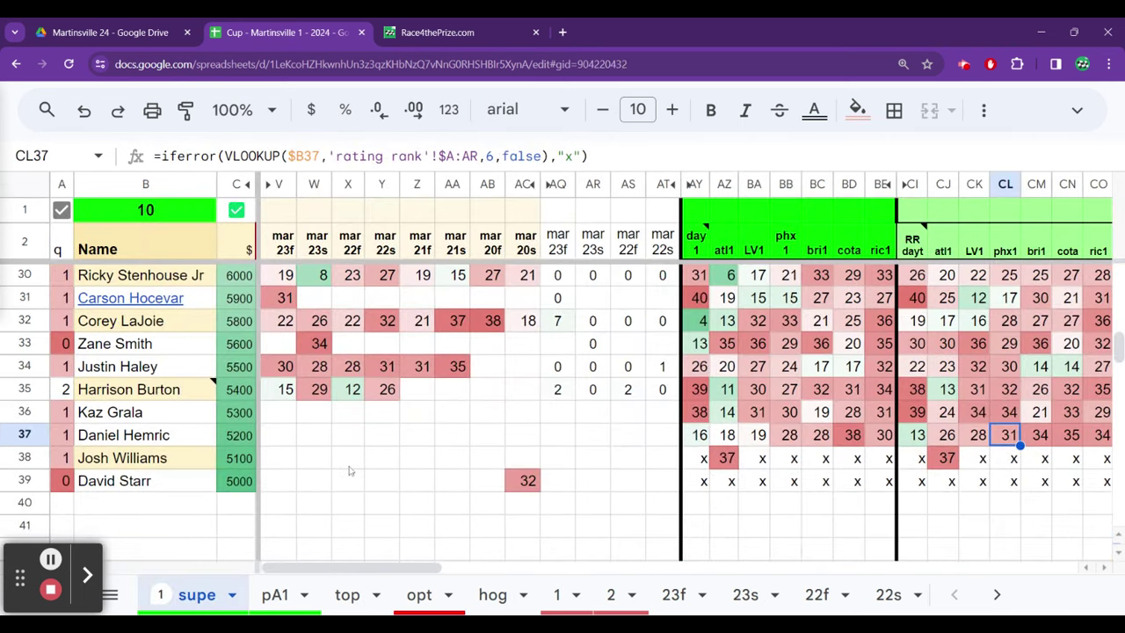
{"action": "left_click", "coordinate": [134, 464]}
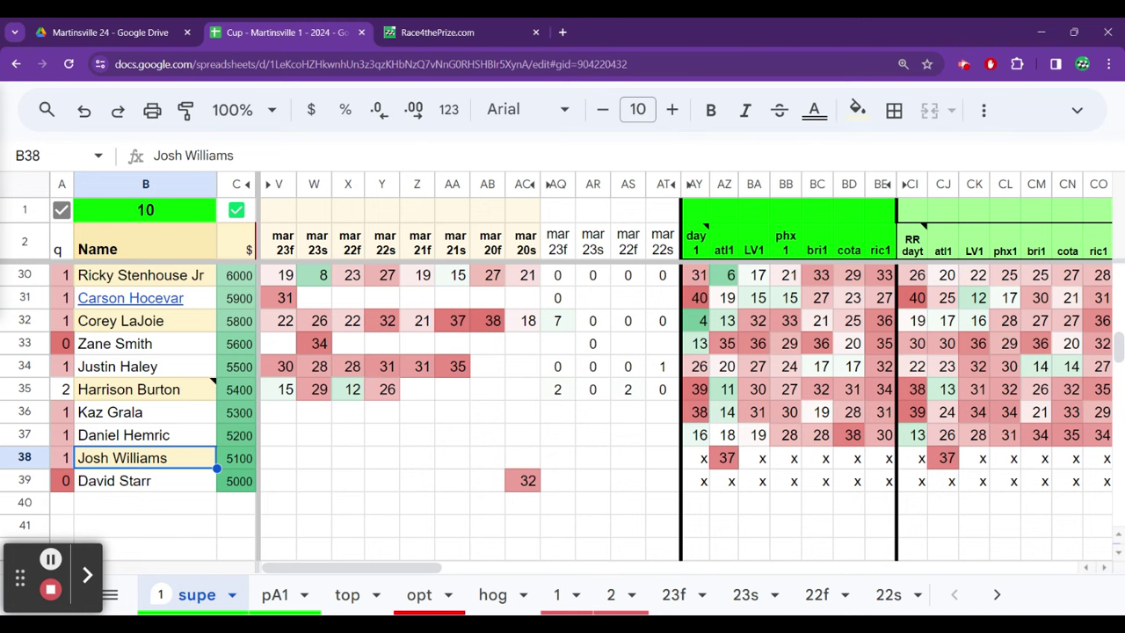
{"action": "left_click", "coordinate": [145, 435]}
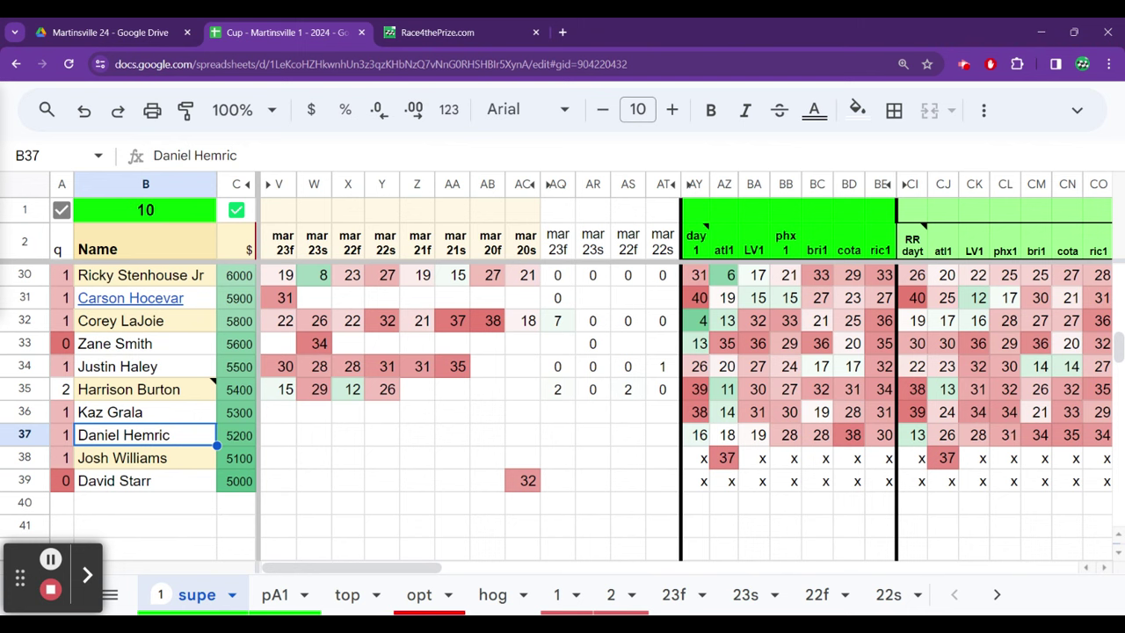
{"action": "left_click", "coordinate": [145, 458]}
{"action": "left_click", "coordinate": [145, 434]}
{"action": "left_click", "coordinate": [145, 412]}
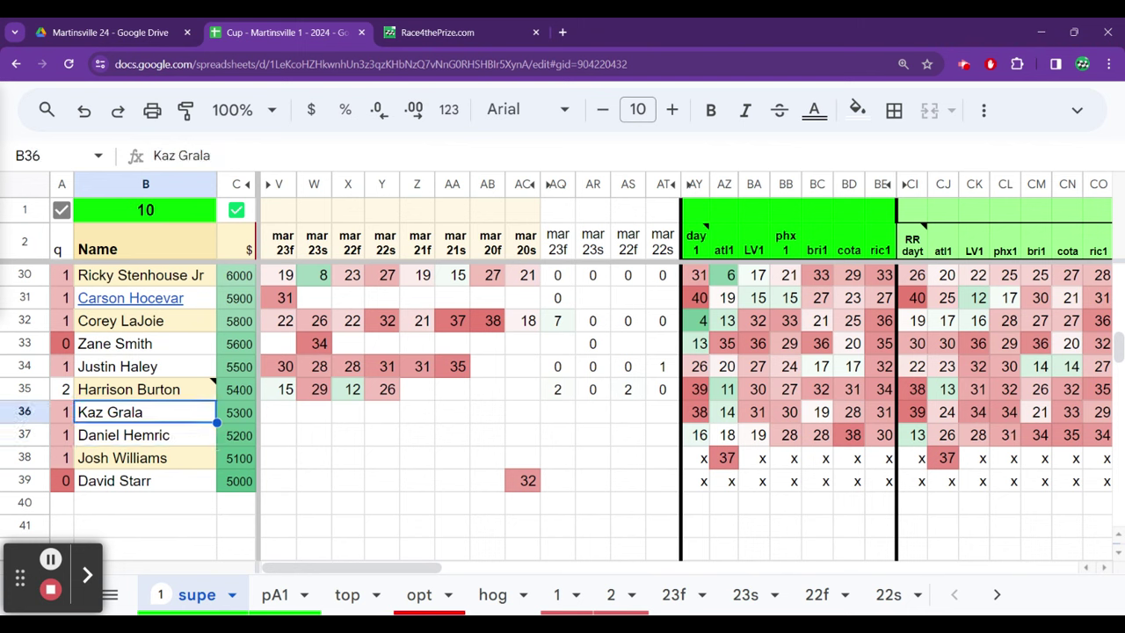
{"action": "left_click", "coordinate": [145, 435]}
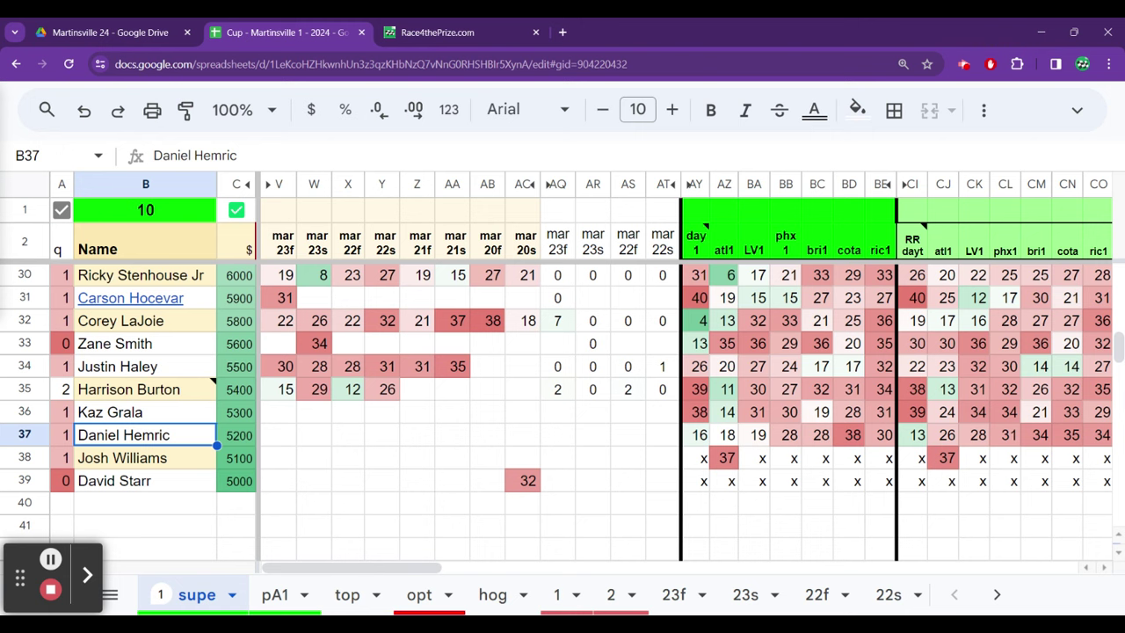
{"action": "left_click", "coordinate": [145, 458]}
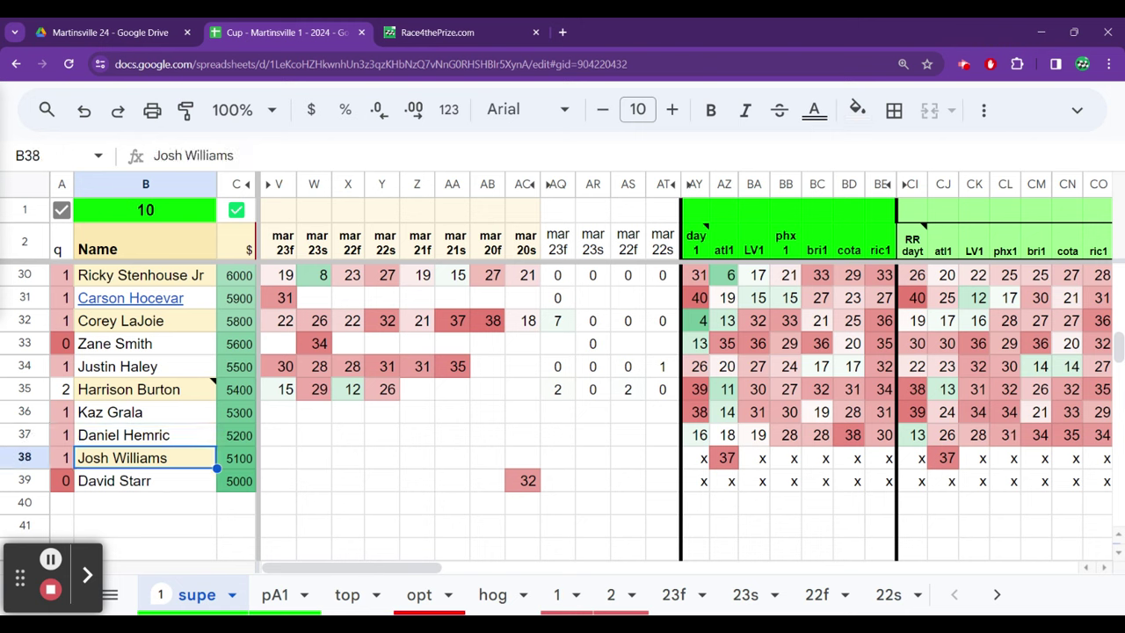
{"action": "left_click", "coordinate": [145, 434]}
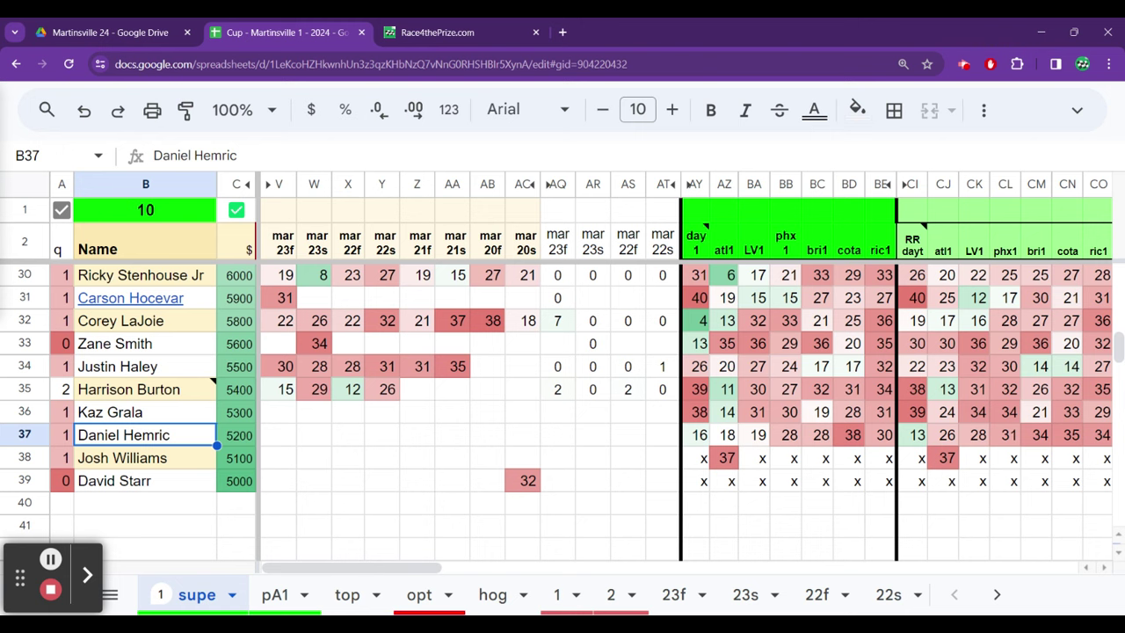
Examine row 34's salary, mar 21s finish, and mar 23s and mar 23f values in columns AR and AQ
{"action": "left_click", "coordinate": [145, 389]}
{"action": "left_click", "coordinate": [145, 366]}
{"action": "left_click", "coordinate": [235, 367]}
{"action": "left_click", "coordinate": [452, 366]}
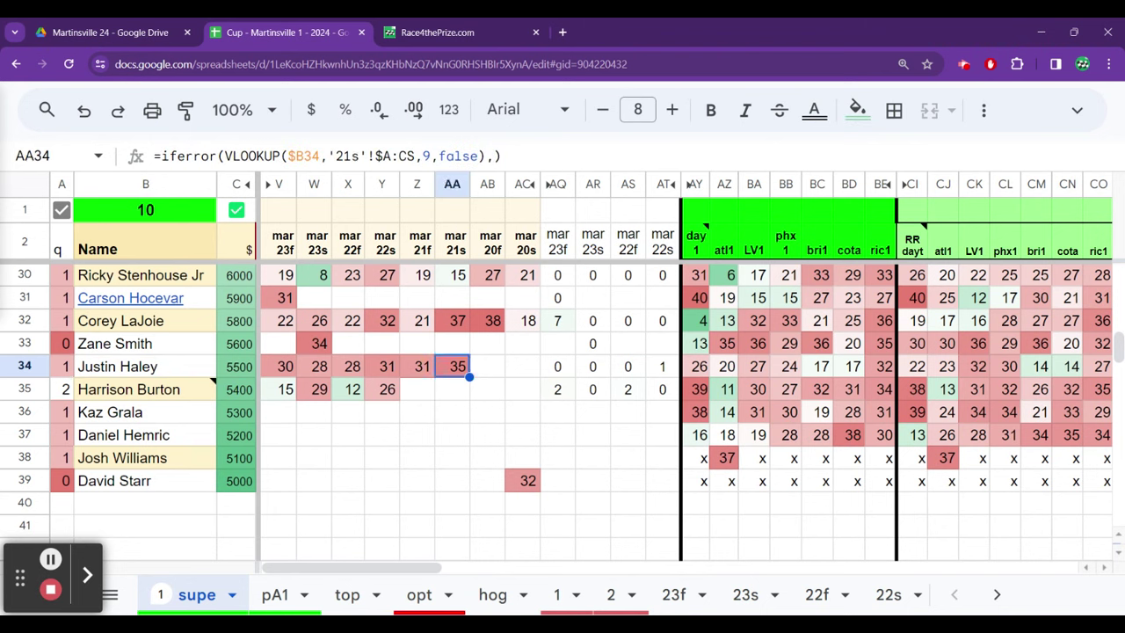
{"action": "left_click", "coordinate": [592, 366]}
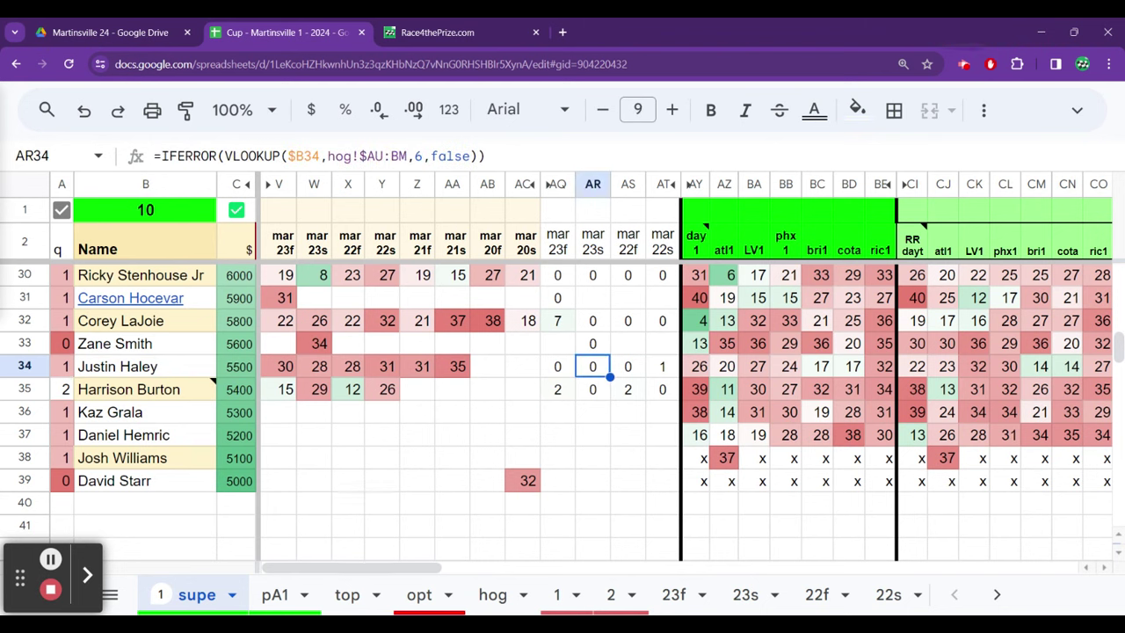
{"action": "left_click", "coordinate": [557, 366]}
{"action": "left_click", "coordinate": [452, 367]}
{"action": "left_click", "coordinate": [145, 367]}
{"action": "left_click", "coordinate": [145, 389]}
{"action": "left_click", "coordinate": [145, 366]}
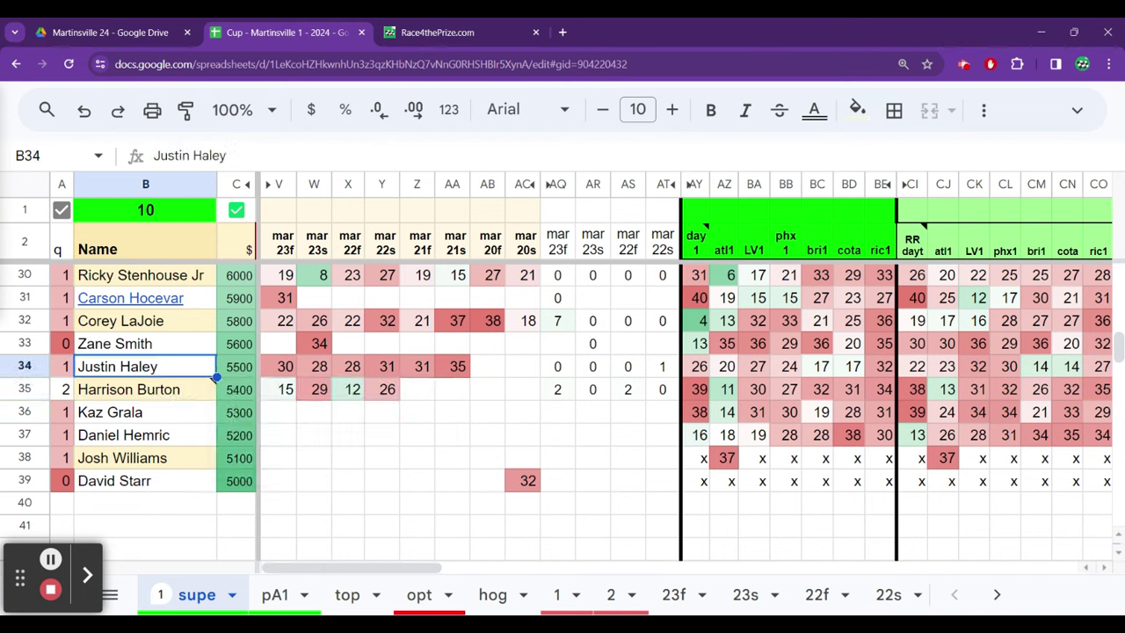
Go through the drivers from row 37 up to row 33
{"action": "left_click", "coordinate": [145, 412]}
{"action": "left_click", "coordinate": [145, 435]}
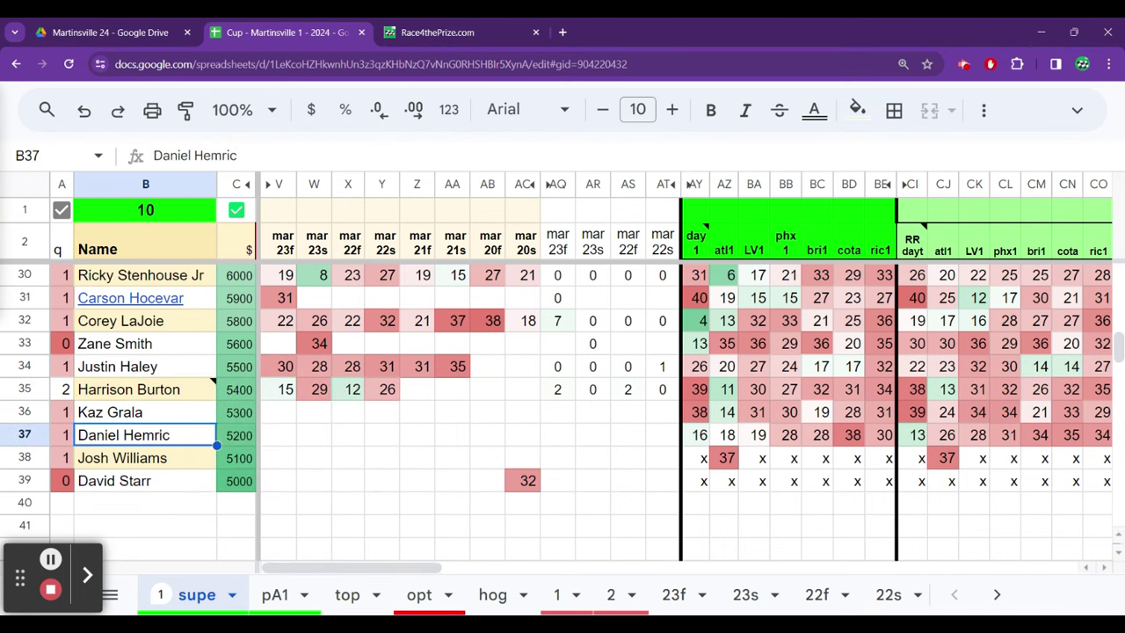
{"action": "left_click", "coordinate": [145, 412]}
{"action": "left_click", "coordinate": [145, 389]}
{"action": "left_click", "coordinate": [145, 367]}
{"action": "left_click", "coordinate": [145, 343]}
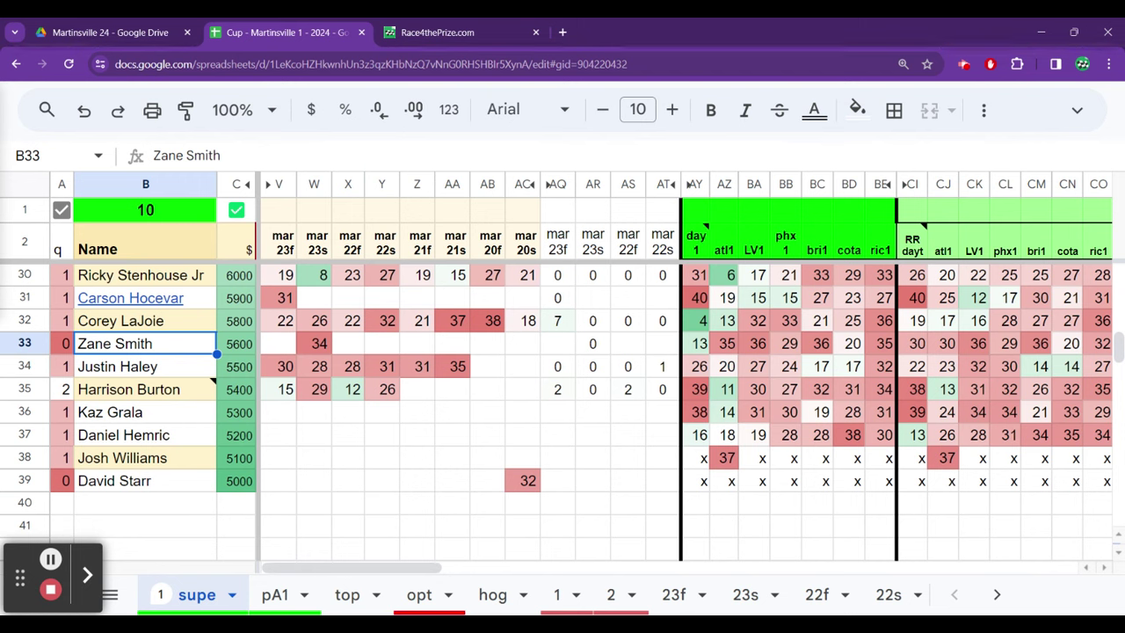
Examine row 33's results across the race columns up to cota, and go back to LV1
{"action": "key", "text": "Right"}
{"action": "key", "text": "Right"}
{"action": "key", "text": "Right"}
{"action": "key", "text": "Right"}
{"action": "key", "text": "Right"}
{"action": "key", "text": "Right"}
{"action": "key", "text": "Right"}
{"action": "key", "text": "Right"}
{"action": "key", "text": "Right"}
{"action": "key", "text": "Right"}
{"action": "key", "text": "Right"}
{"action": "key", "text": "Right"}
{"action": "key", "text": "Right"}
{"action": "key", "text": "Right"}
{"action": "key", "text": "Right"}
{"action": "key", "text": "Right"}
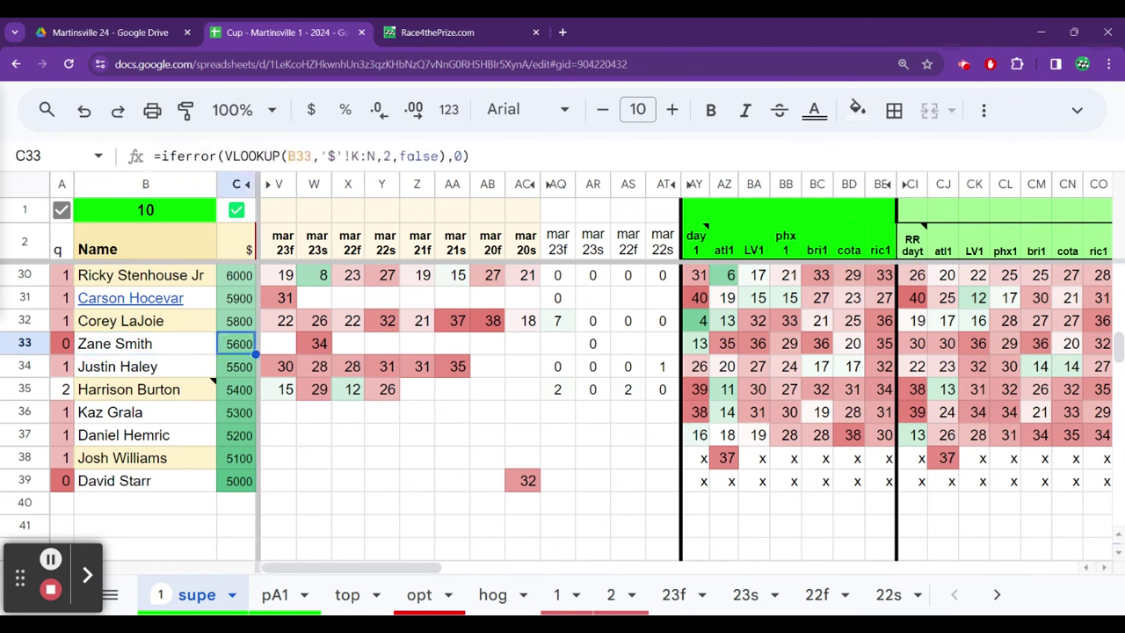
{"action": "key", "text": "Right"}
{"action": "key", "text": "Right"}
{"action": "key", "text": "Right"}
{"action": "key", "text": "Right"}
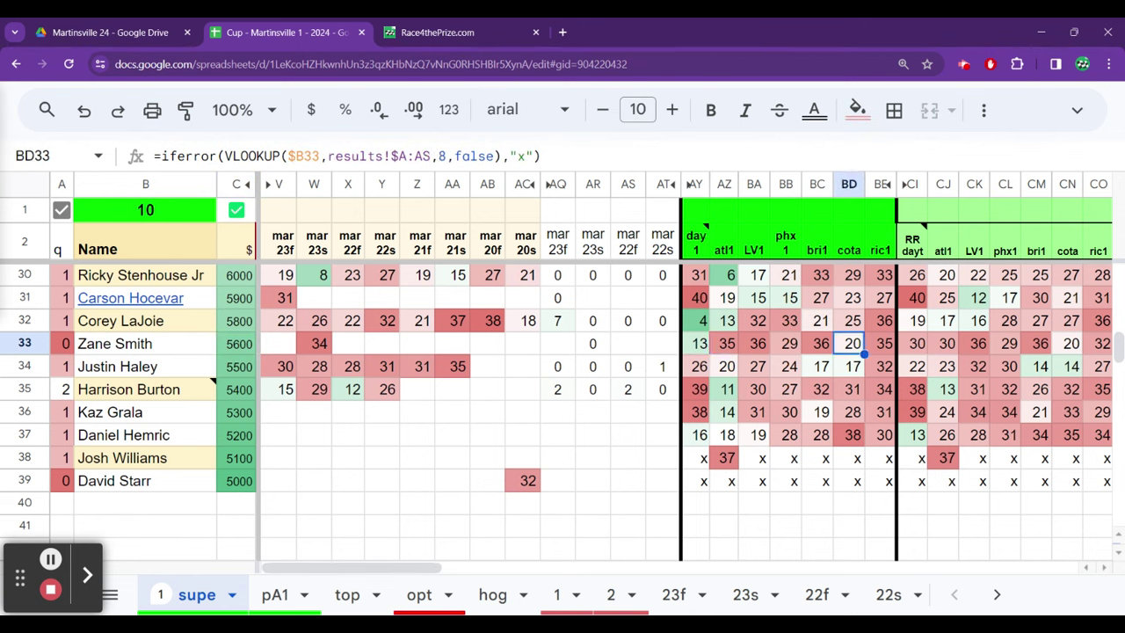
{"action": "key", "text": "Left"}
{"action": "key", "text": "Left"}
{"action": "key", "text": "Left"}
{"action": "key", "text": "Left"}
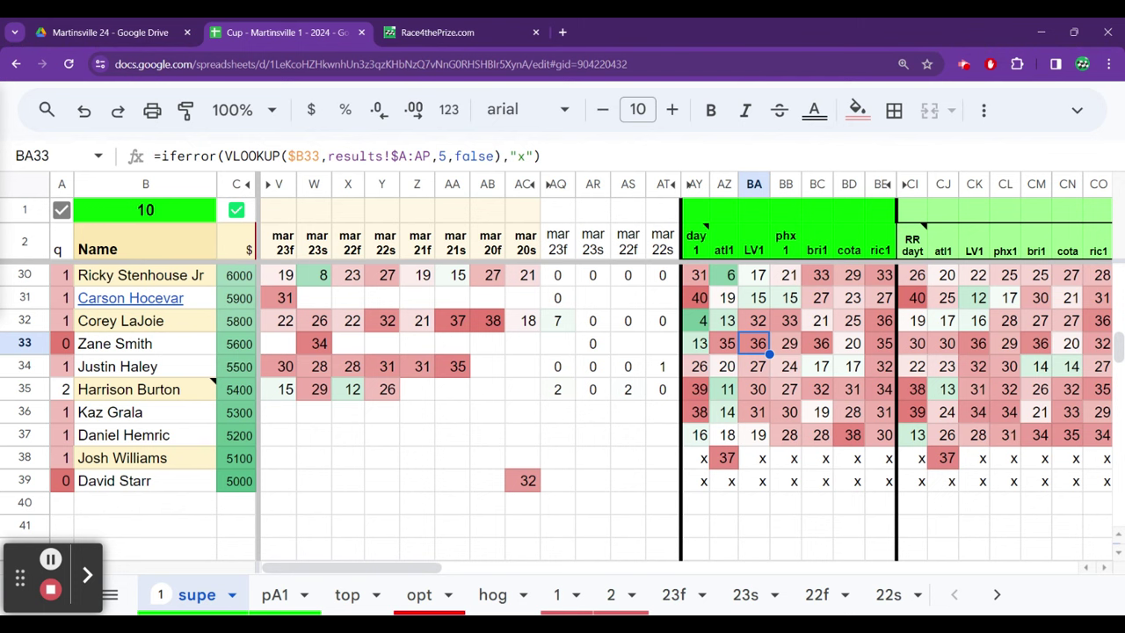
Check the LV1 results of the cheap drivers in rows 34 to 38
{"action": "key", "text": "Down"}
{"action": "key", "text": "Down"}
{"action": "key", "text": "Down"}
{"action": "key", "text": "Down"}
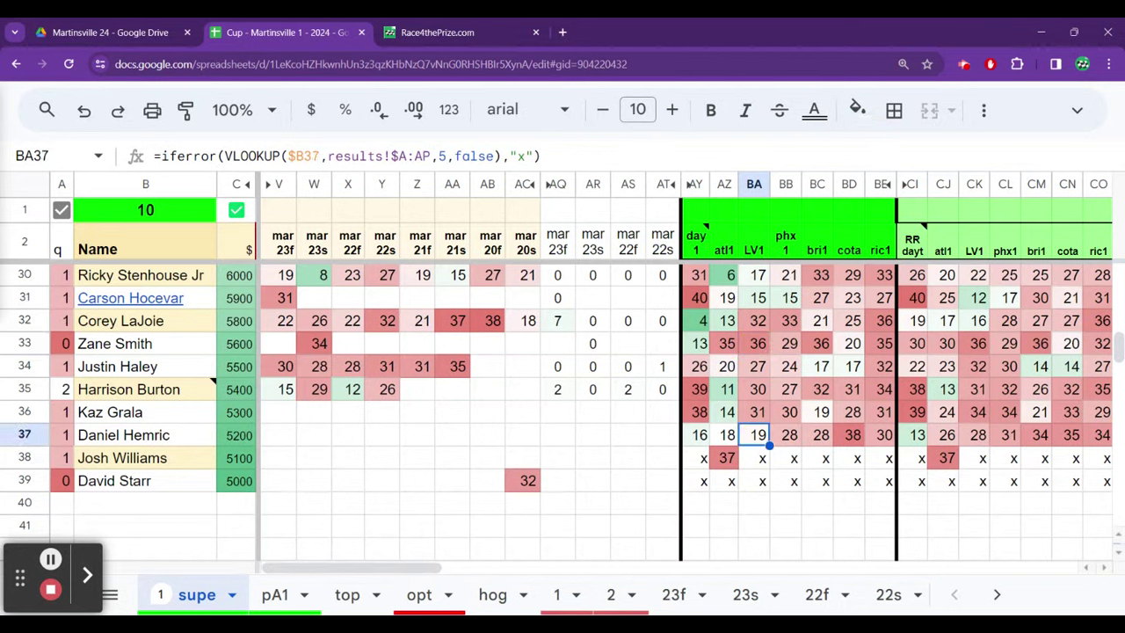
{"action": "key", "text": "Up"}
{"action": "key", "text": "Up"}
{"action": "key", "text": "Up"}
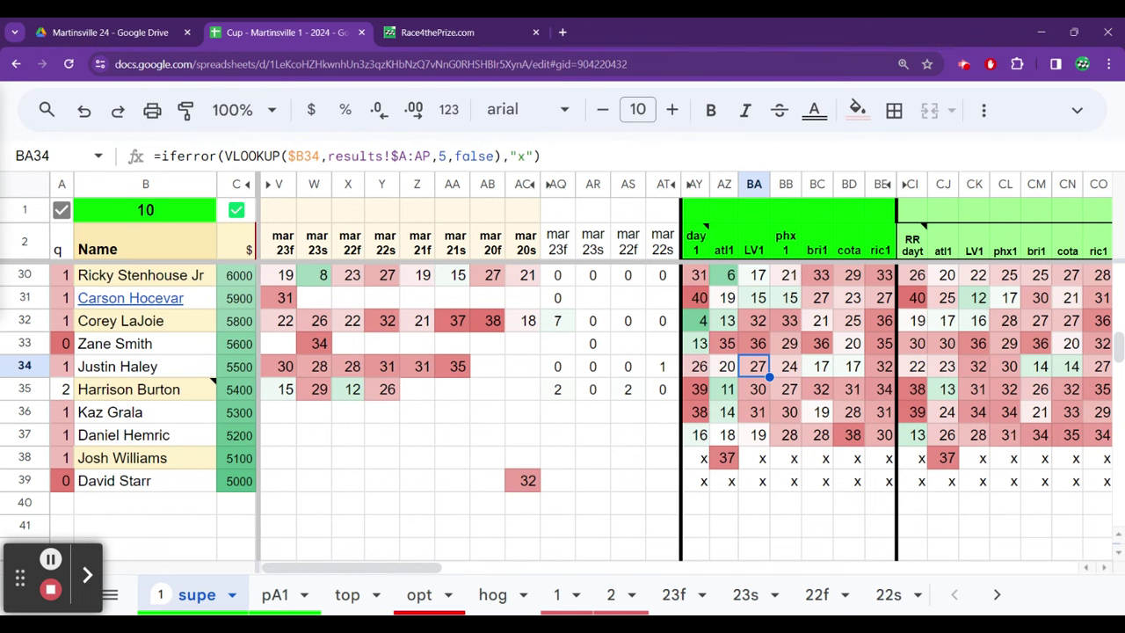
{"action": "left_click", "coordinate": [754, 389]}
{"action": "left_click", "coordinate": [755, 412]}
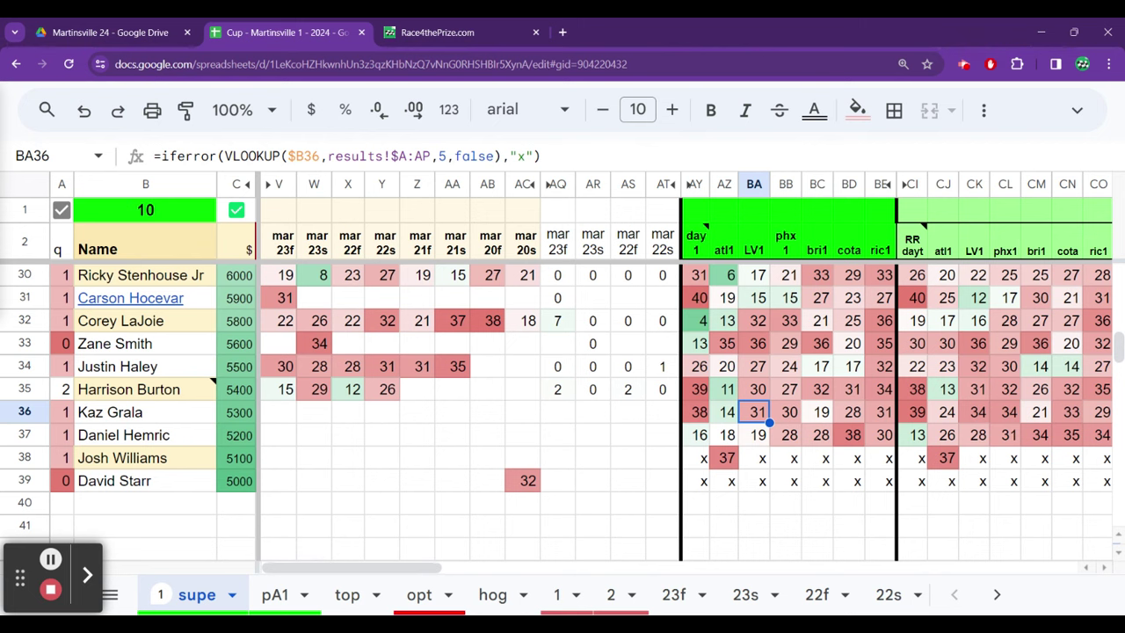
{"action": "left_click", "coordinate": [756, 435]}
{"action": "left_click", "coordinate": [755, 458]}
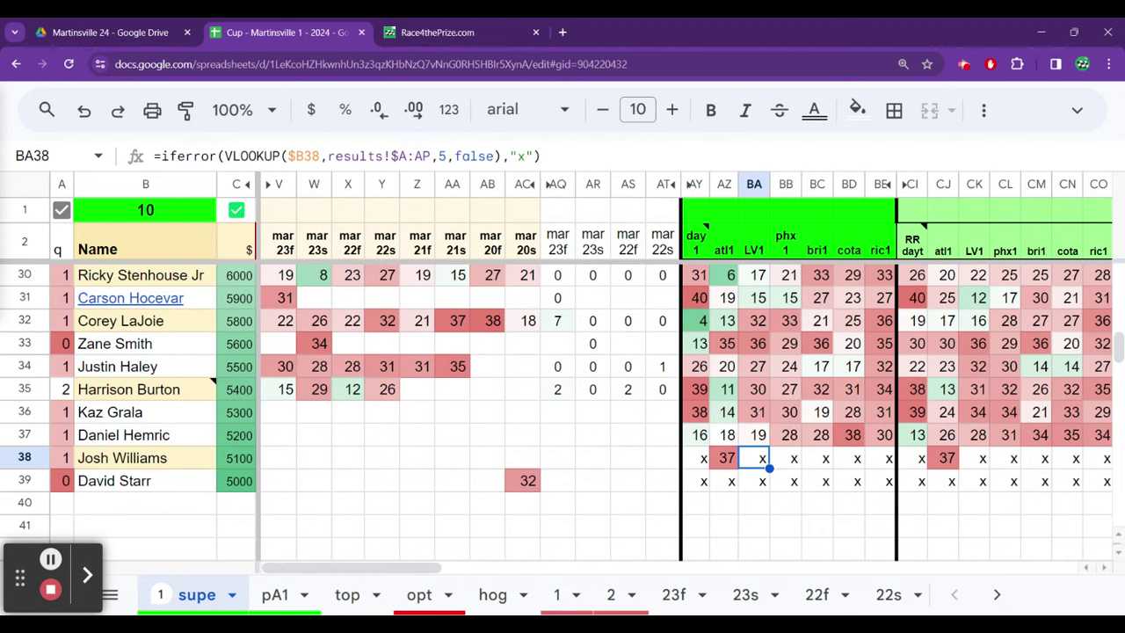
Compare the LV1 results between rows 34 and 38 again, and check row 34's phx1 result
{"action": "key", "text": "Up"}
{"action": "key", "text": "Up"}
{"action": "key", "text": "Up"}
{"action": "key", "text": "Up"}
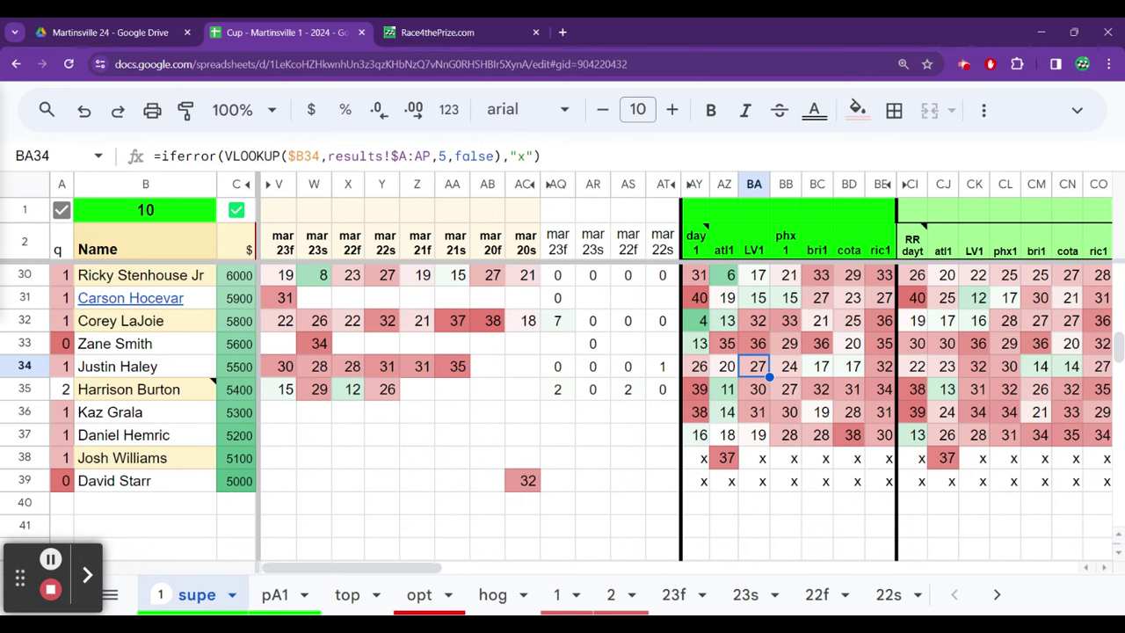
{"action": "key", "text": "Down"}
{"action": "key", "text": "Down"}
{"action": "key", "text": "Down"}
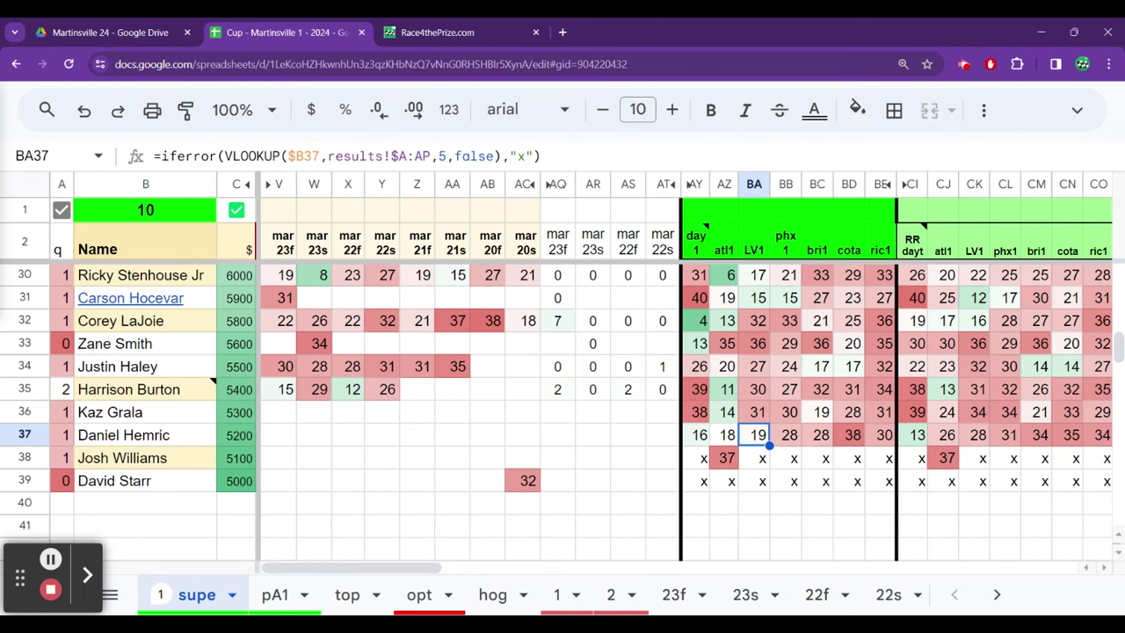
{"action": "key", "text": "Up"}
{"action": "key", "text": "Up"}
{"action": "key", "text": "Up"}
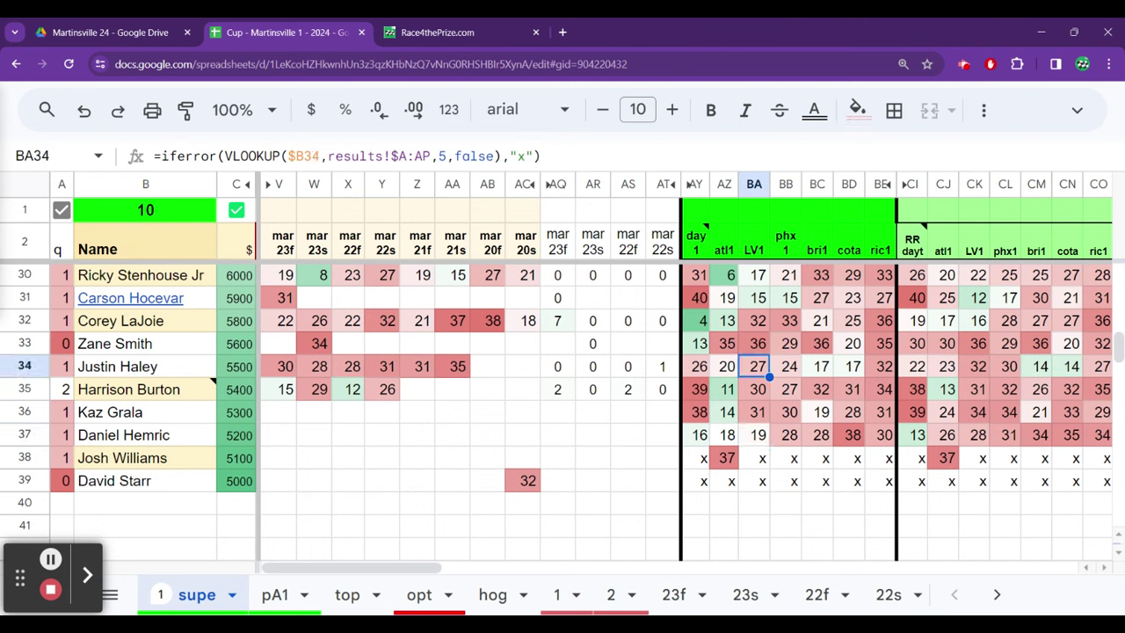
{"action": "key", "text": "Down"}
{"action": "key", "text": "Down"}
{"action": "key", "text": "Down"}
{"action": "key", "text": "Down"}
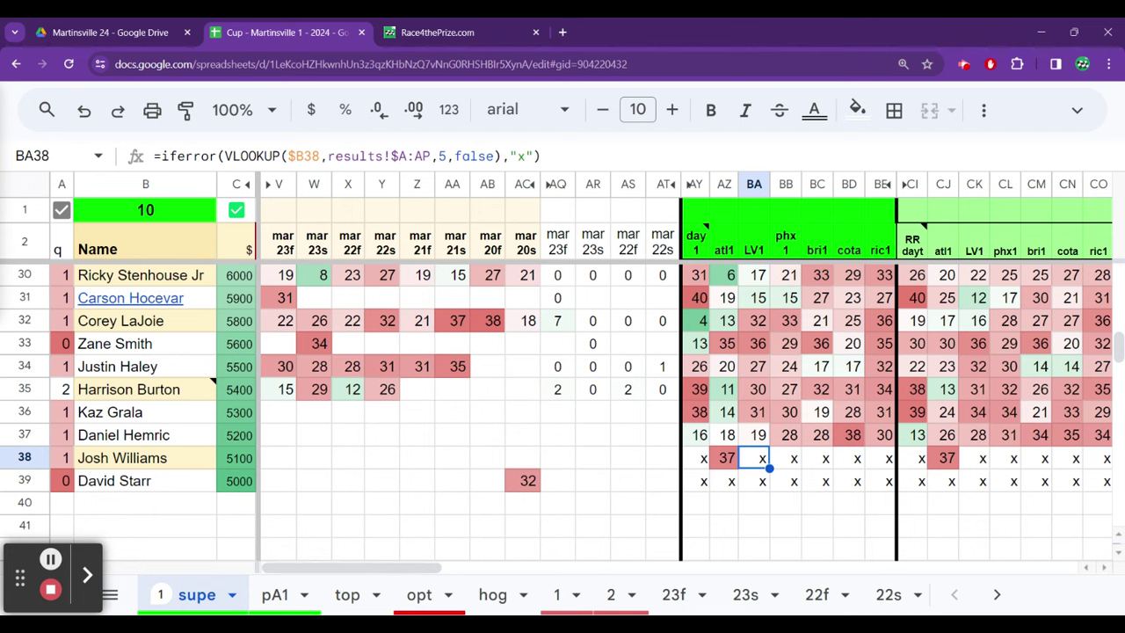
{"action": "key", "text": "Up"}
{"action": "key", "text": "Up"}
{"action": "key", "text": "Up"}
{"action": "key", "text": "Up"}
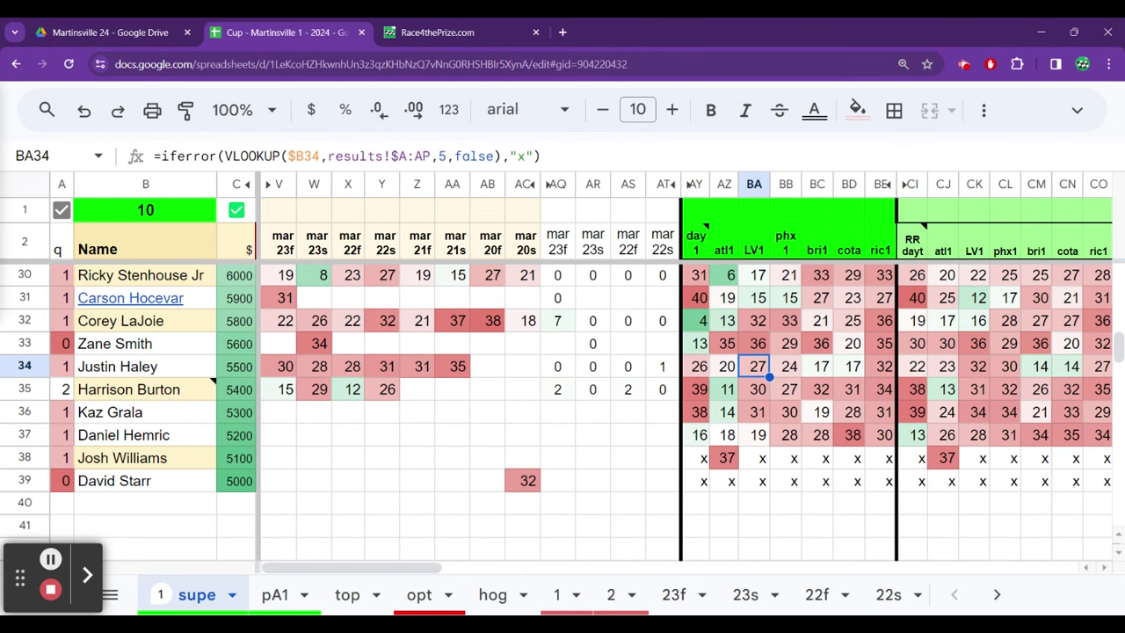
{"action": "left_click", "coordinate": [785, 366]}
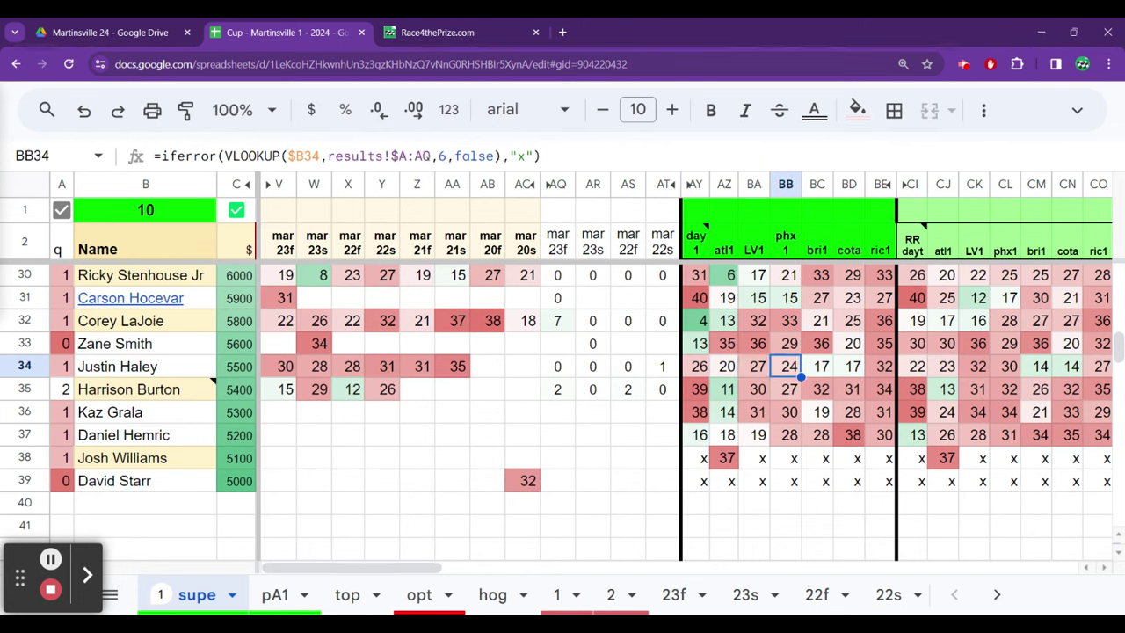
Check row 34's current-season results from bri1 to ric1 and its rating ranks up to cota
{"action": "key", "text": "Right"}
{"action": "key", "text": "Right"}
{"action": "key", "text": "Right"}
{"action": "key", "text": "Right"}
{"action": "key", "text": "Right"}
{"action": "key", "text": "Right"}
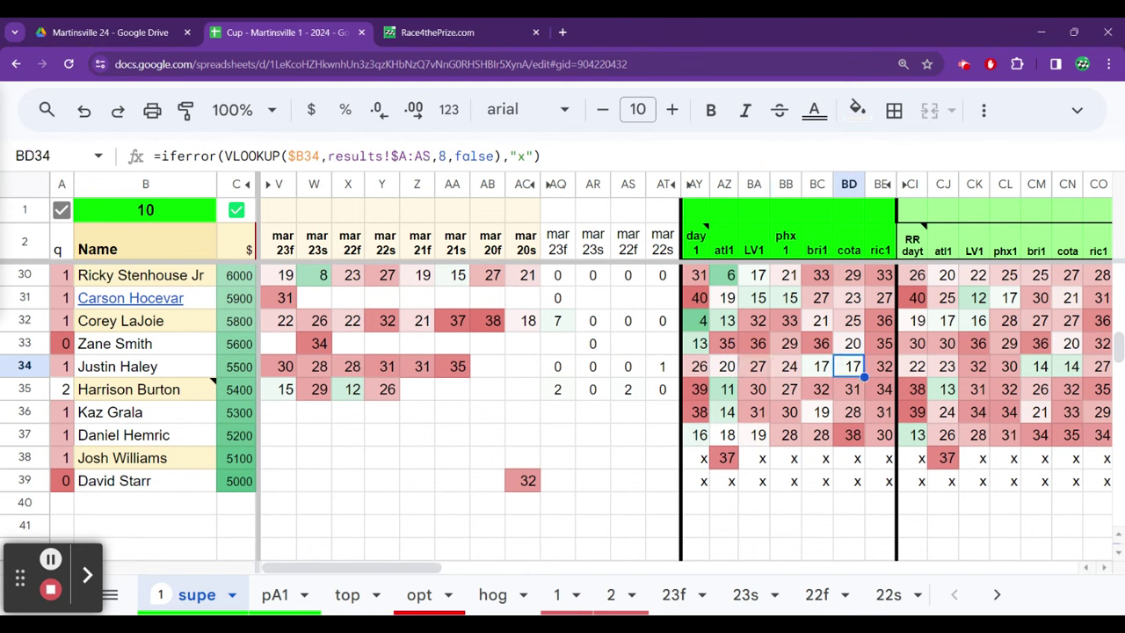
{"action": "key", "text": "Right"}
{"action": "key", "text": "Right"}
{"action": "key", "text": "Right"}
{"action": "key", "text": "Right"}
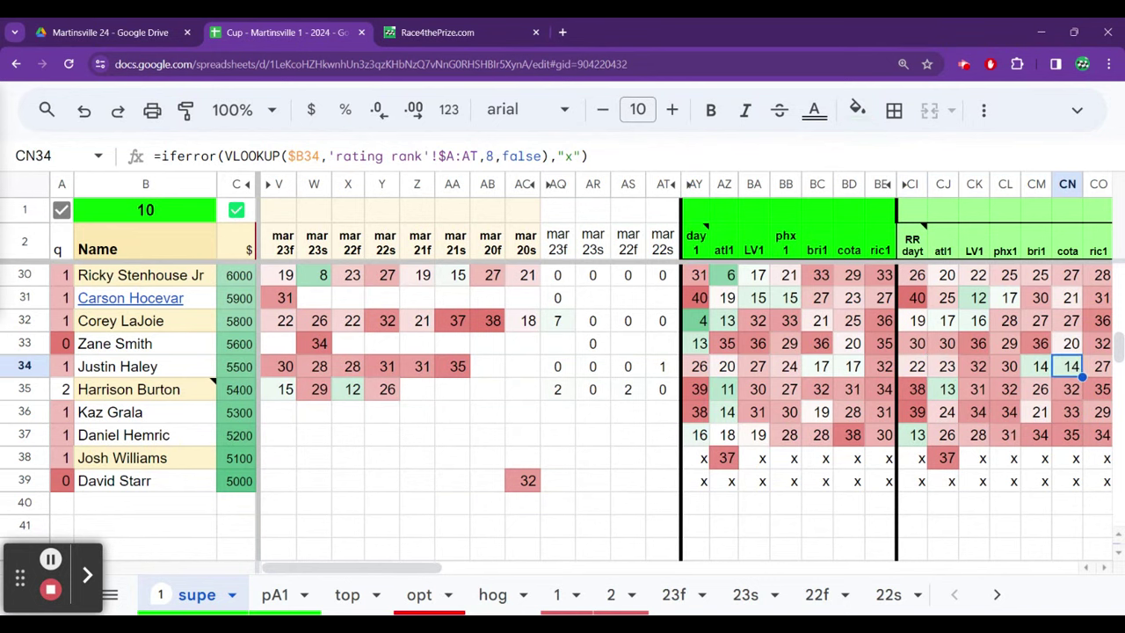
Compare row 34's rating ranks back and forth between the LV1 and cota columns
{"action": "key", "text": "Left"}
{"action": "key", "text": "Left"}
{"action": "key", "text": "Left"}
{"action": "key", "text": "Left"}
{"action": "key", "text": "Left"}
{"action": "key", "text": "Left"}
{"action": "key", "text": "Left"}
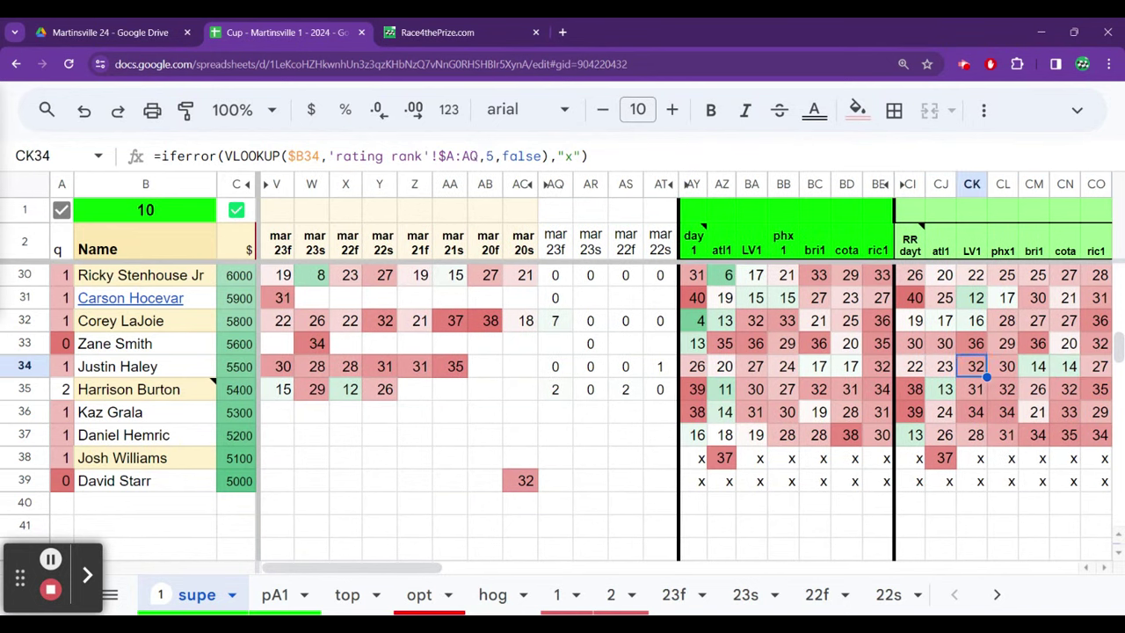
{"action": "key", "text": "Right"}
{"action": "key", "text": "Right"}
{"action": "key", "text": "Right"}
{"action": "key", "text": "Right"}
{"action": "key", "text": "Right"}
{"action": "key", "text": "Right"}
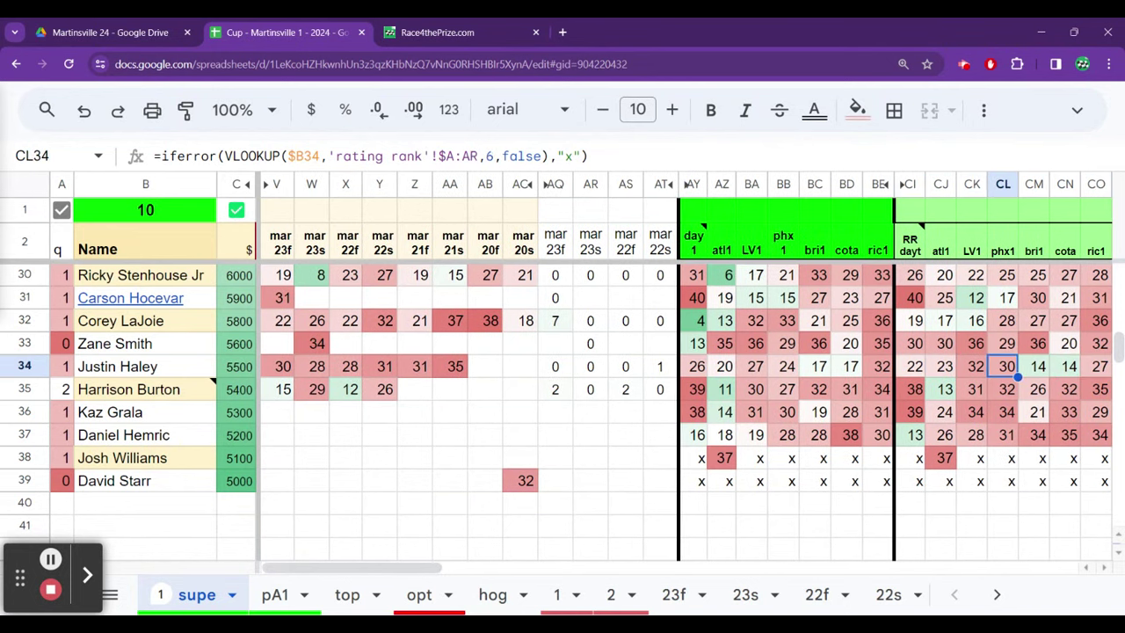
{"action": "key", "text": "Left"}
{"action": "key", "text": "Left"}
{"action": "key", "text": "Left"}
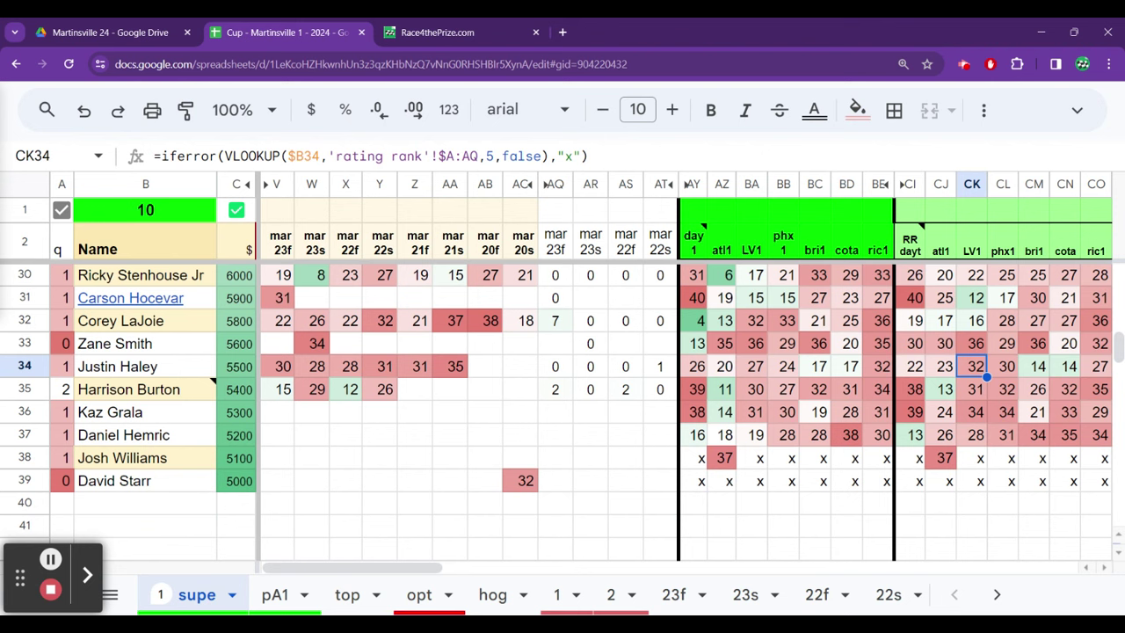
Examine row 32's ric1 result and its rating ranks through ric1, and check row 31's ric1 rating rank
{"action": "key", "text": "Left"}
{"action": "key", "text": "Left"}
{"action": "key", "text": "Left"}
{"action": "key", "text": "Up"}
{"action": "key", "text": "Up"}
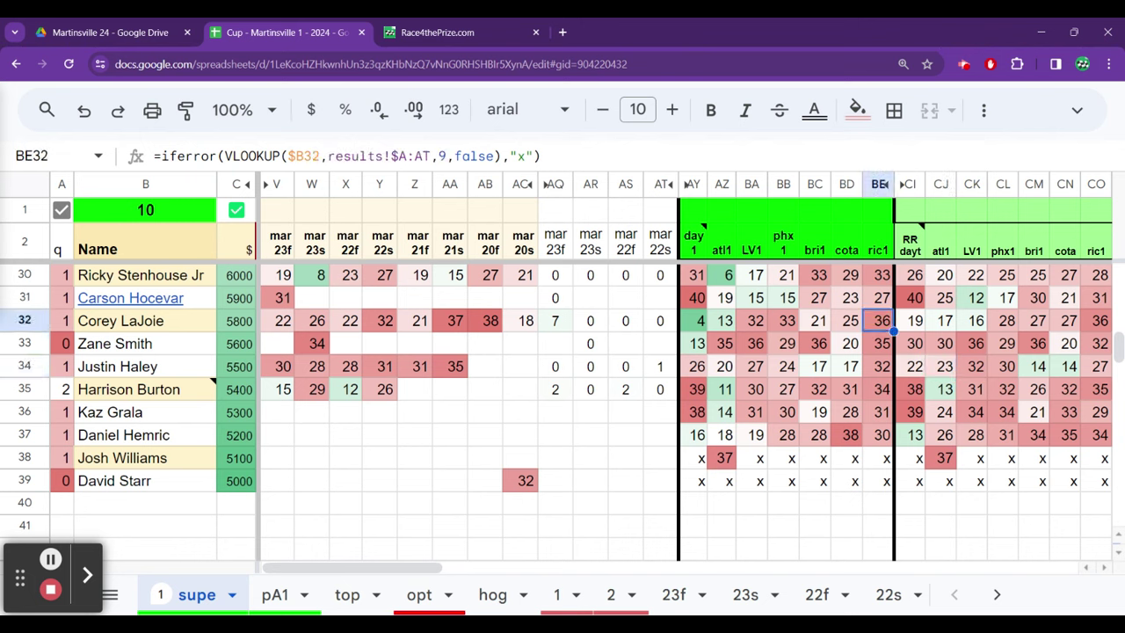
{"action": "key", "text": "Right"}
{"action": "key", "text": "Right"}
{"action": "key", "text": "Right"}
{"action": "key", "text": "Right"}
{"action": "key", "text": "Right"}
{"action": "key", "text": "Right"}
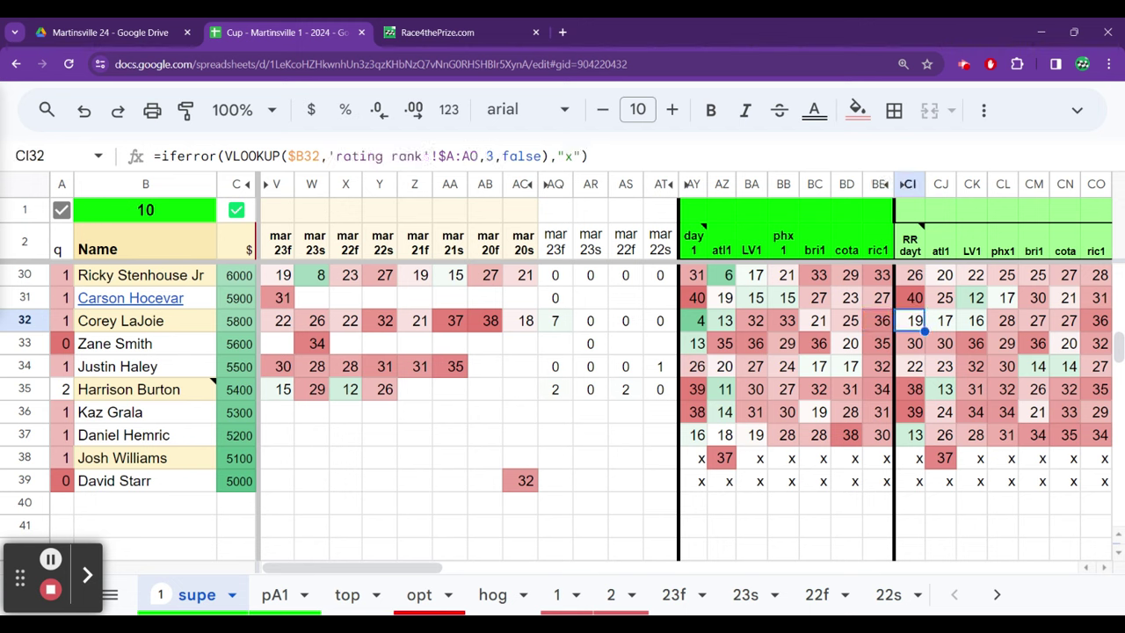
{"action": "key", "text": "Right"}
{"action": "key", "text": "Up"}
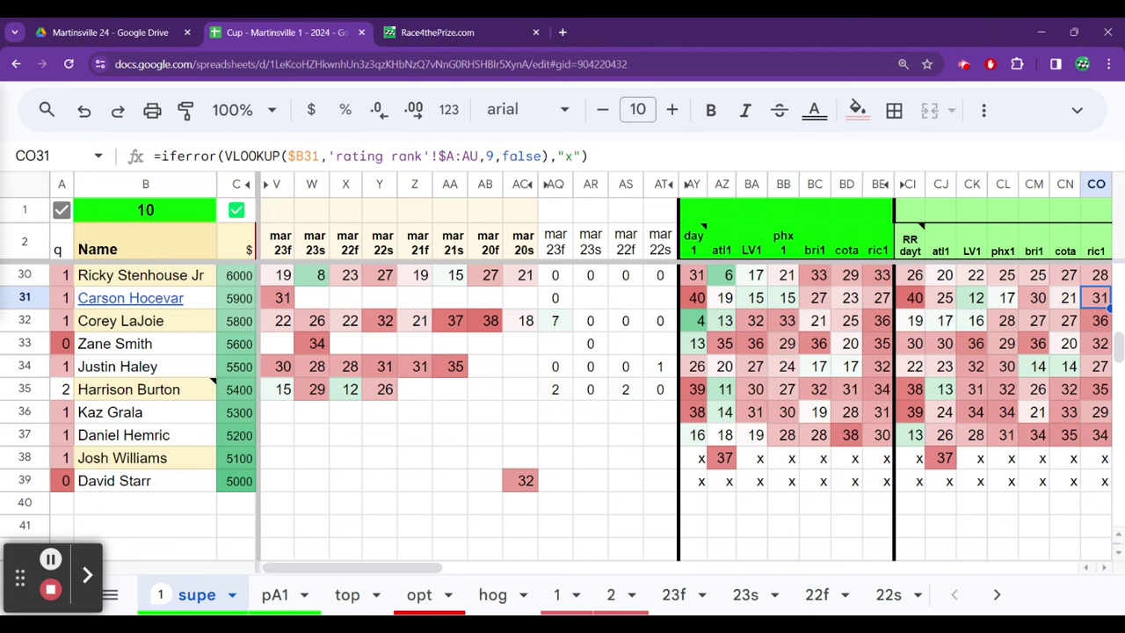
Go back across row 33's rating ranks and examine row 32's past Martinsville finishes back to mar 23f
{"action": "key", "text": "Down"}
{"action": "key", "text": "Down"}
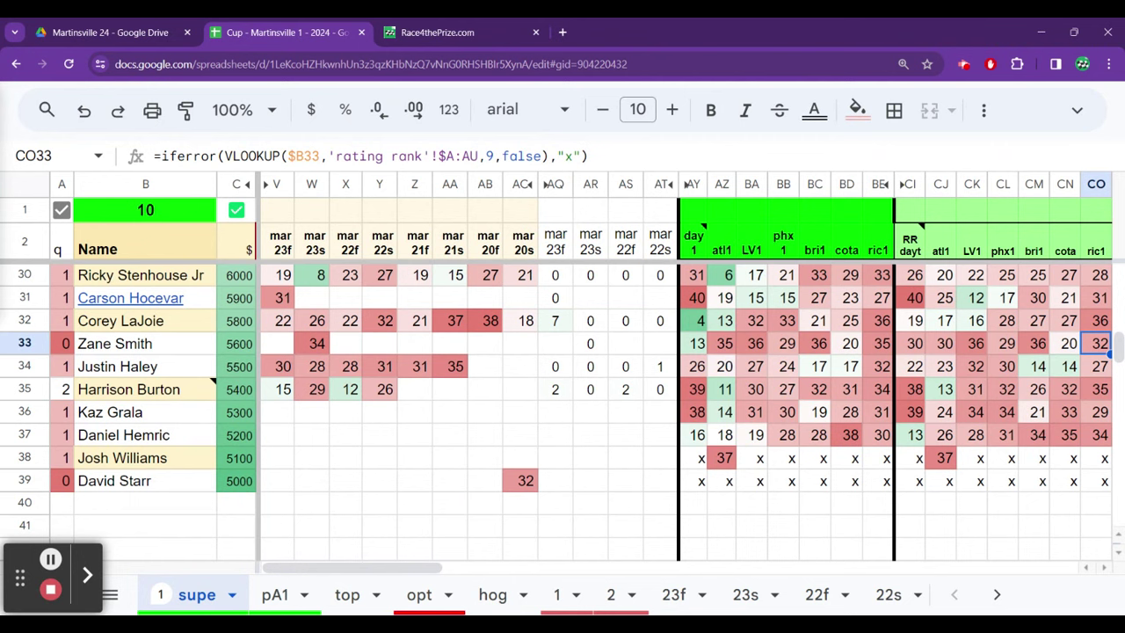
{"action": "key", "text": "Left"}
{"action": "key", "text": "Left"}
{"action": "key", "text": "Left"}
{"action": "key", "text": "Left"}
{"action": "key", "text": "Left"}
{"action": "key", "text": "Left"}
{"action": "key", "text": "Left"}
{"action": "key", "text": "Left"}
{"action": "key", "text": "Left"}
{"action": "key", "text": "Left"}
{"action": "key", "text": "Left"}
{"action": "key", "text": "Left"}
{"action": "key", "text": "Left"}
{"action": "key", "text": "Left"}
{"action": "key", "text": "Left"}
{"action": "key", "text": "Left"}
{"action": "key", "text": "Left"}
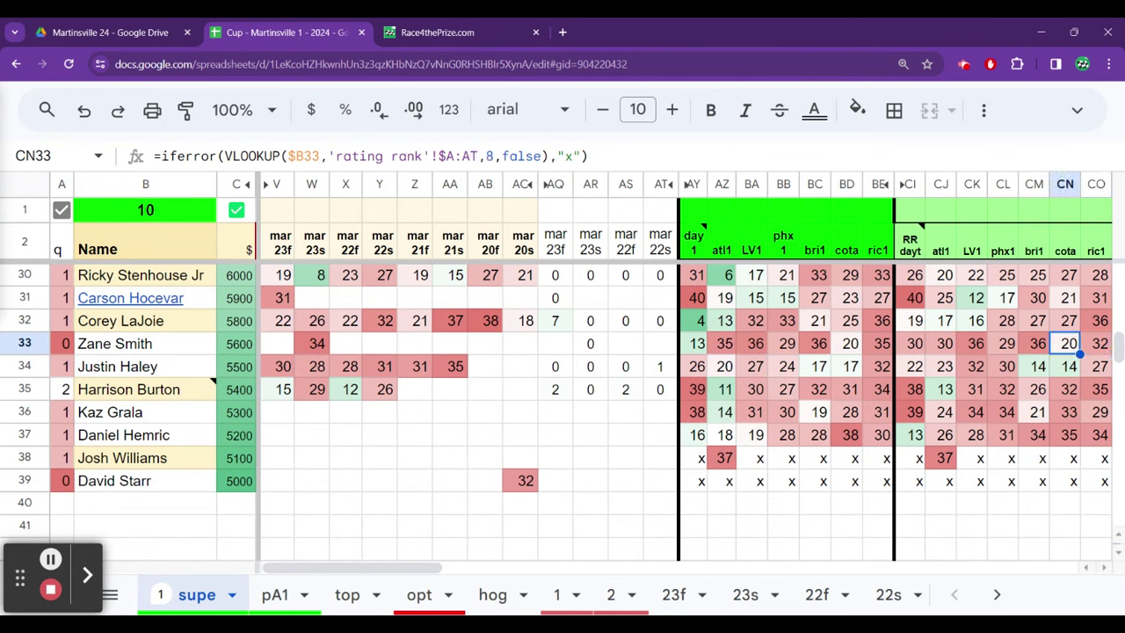
{"action": "key", "text": "Up"}
{"action": "key", "text": "Left"}
{"action": "key", "text": "Left"}
{"action": "key", "text": "Left"}
{"action": "key", "text": "Left"}
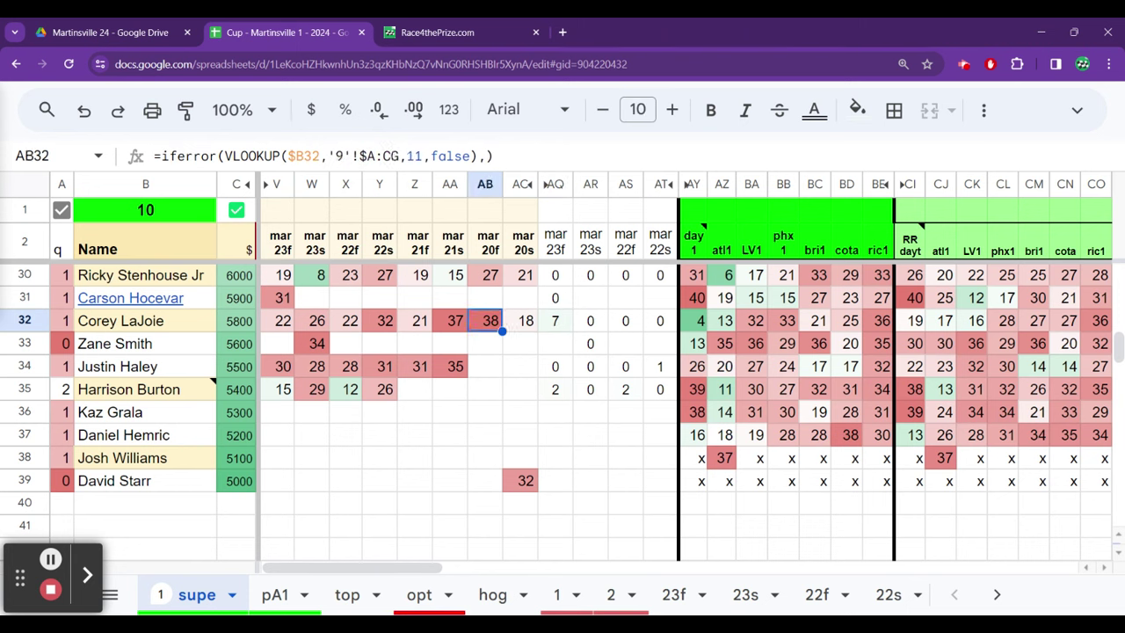
{"action": "key", "text": "Left"}
{"action": "key", "text": "Left"}
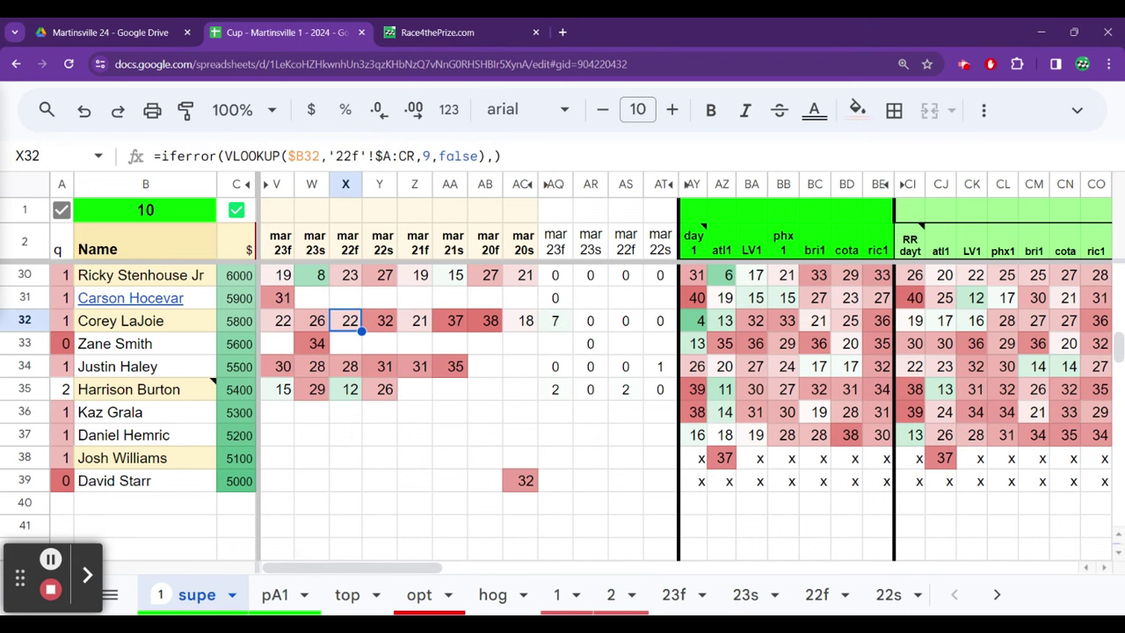
{"action": "key", "text": "Left"}
{"action": "key", "text": "Left"}
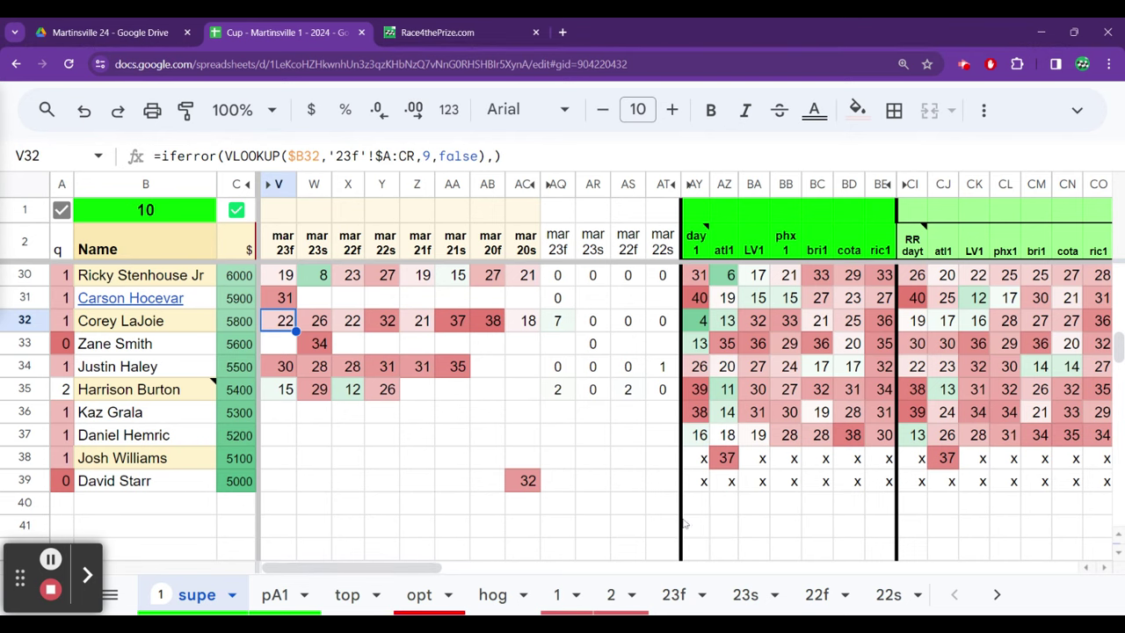
Open the 23f race sheet and go to the last driver in its total column
{"action": "left_click", "coordinate": [688, 597]}
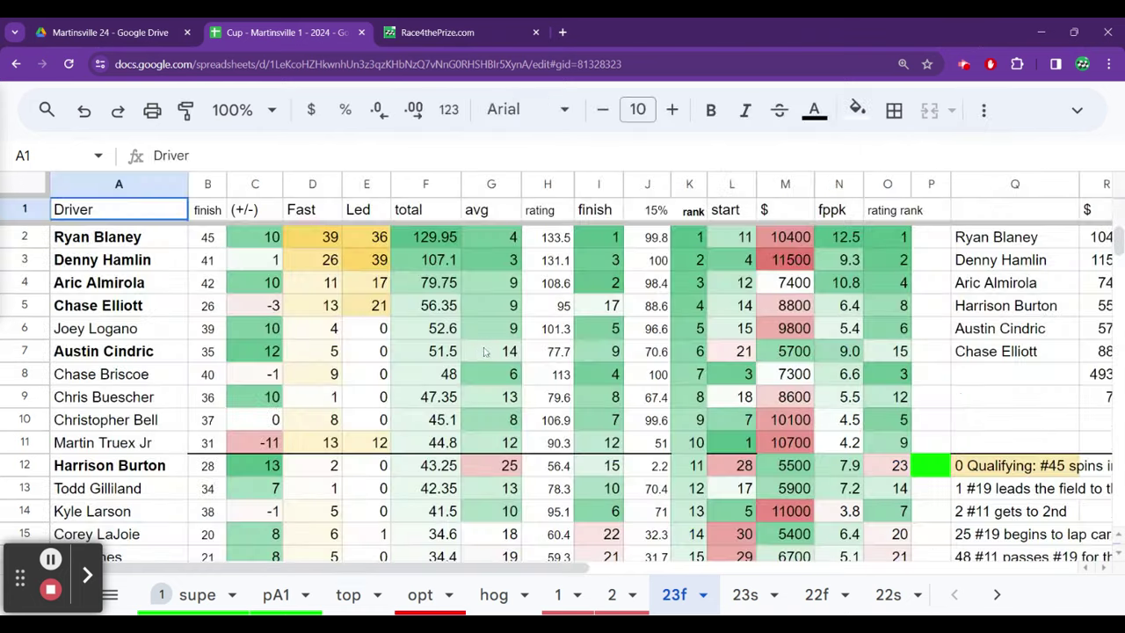
{"action": "left_click", "coordinate": [448, 353]}
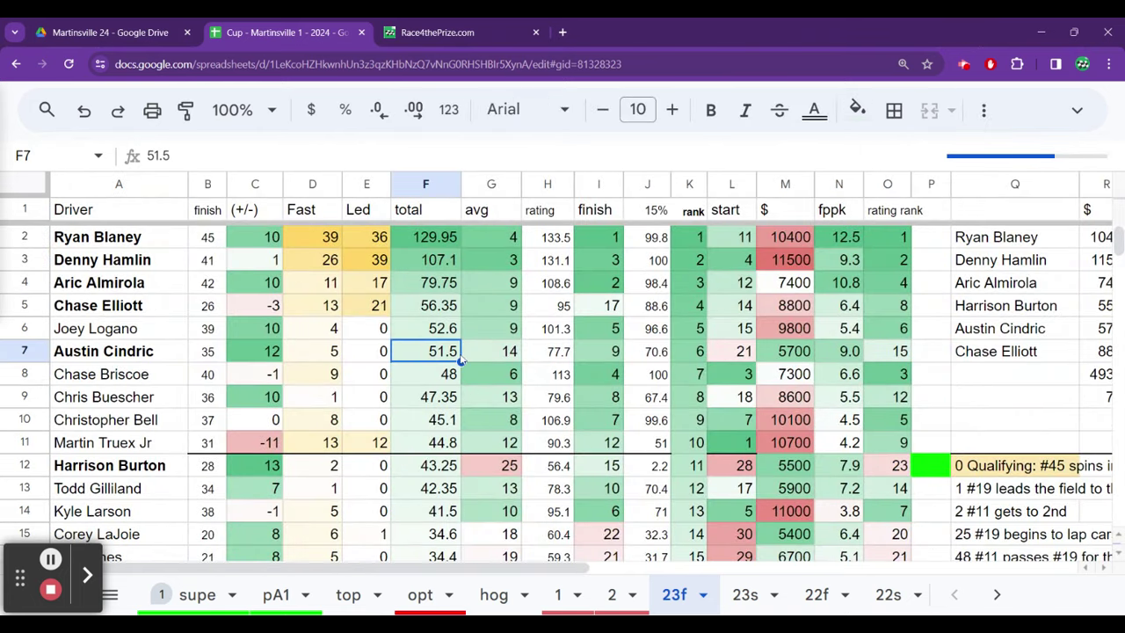
{"action": "key", "text": "ctrl+Down"}
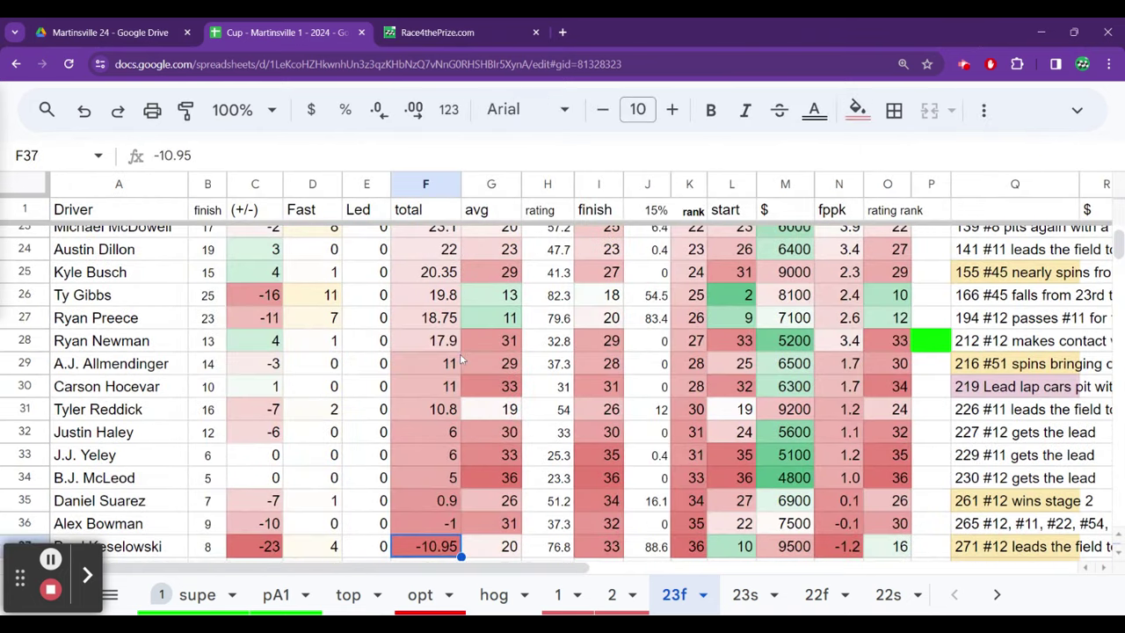
Look through the further sheets and open the laps23-f lap-by-lap positions
{"action": "left_click", "coordinate": [992, 594]}
{"action": "left_click", "coordinate": [992, 594]}
{"action": "left_click", "coordinate": [993, 594]}
{"action": "left_click", "coordinate": [992, 594]}
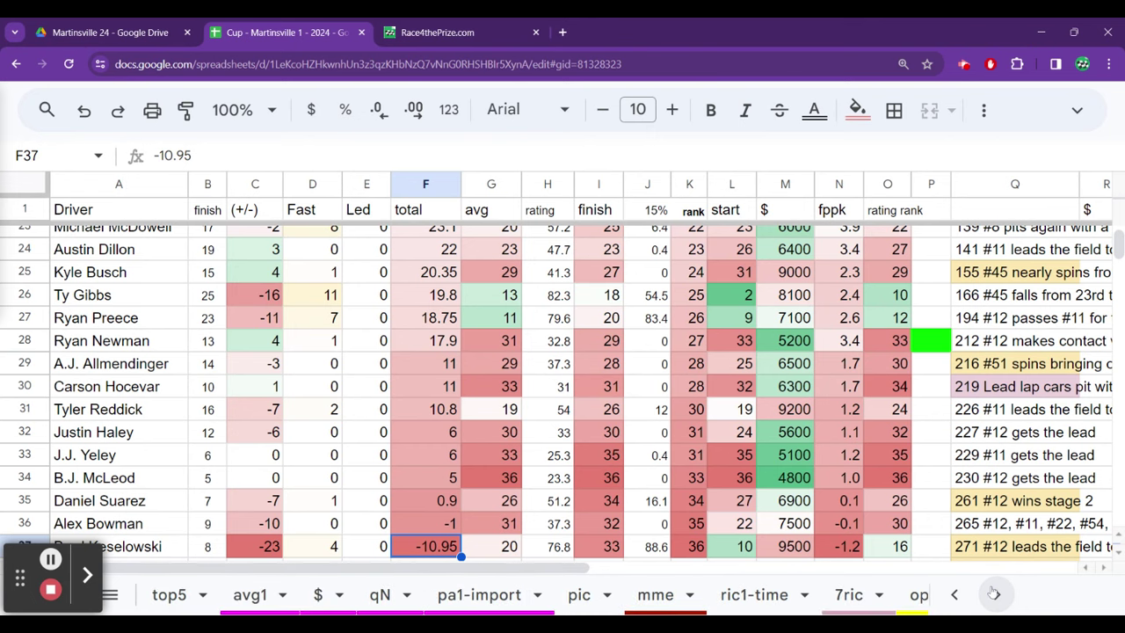
{"action": "left_click", "coordinate": [954, 594]}
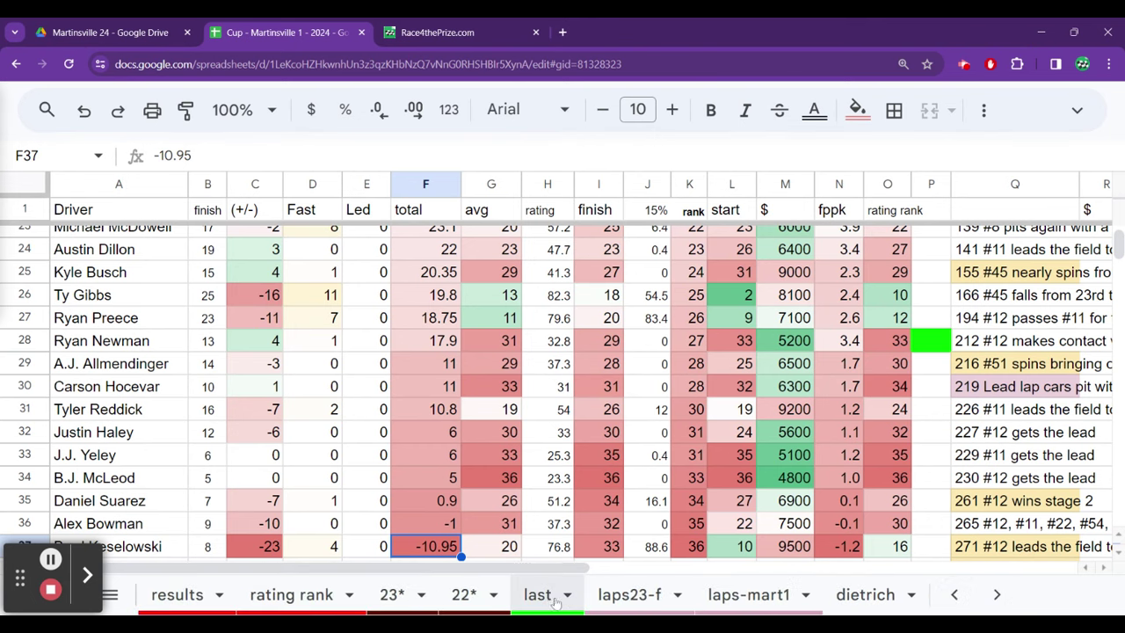
{"action": "left_click", "coordinate": [631, 594]}
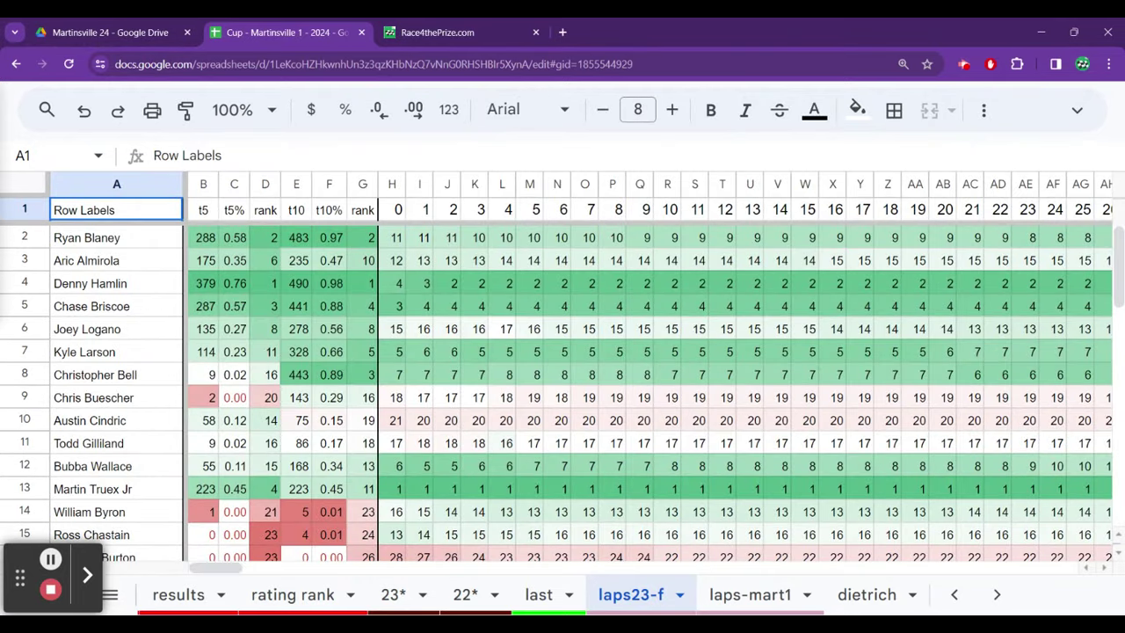
Open the last sheet and find Corey LaJoie's row in the p1 15 column
{"action": "left_click", "coordinate": [538, 594]}
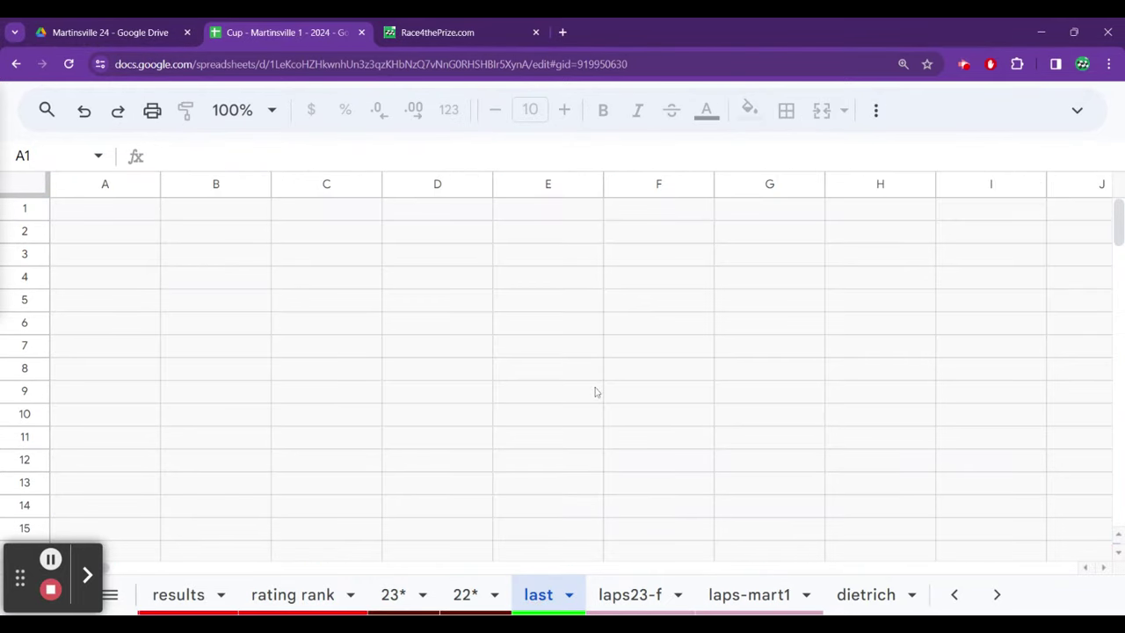
{"action": "left_click", "coordinate": [596, 391]}
{"action": "key", "text": "Down"}
{"action": "key", "text": "Down"}
{"action": "key", "text": "Down"}
{"action": "key", "text": "Down"}
{"action": "key", "text": "Down"}
{"action": "key", "text": "Down"}
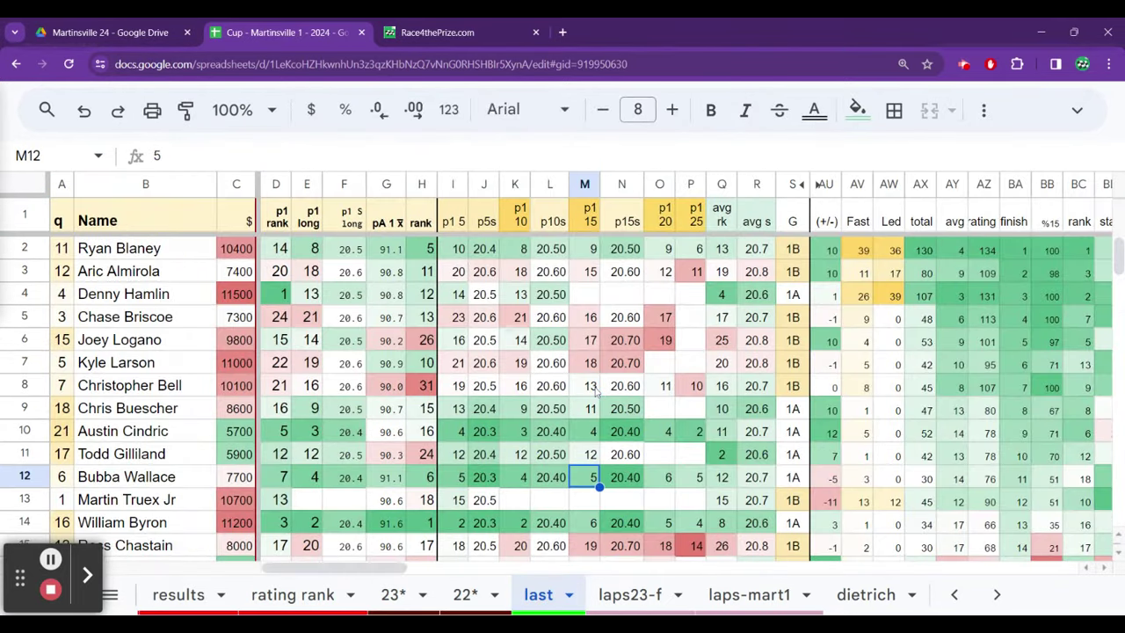
{"action": "key", "text": "Down"}
{"action": "key", "text": "Down"}
{"action": "key", "text": "Down"}
{"action": "key", "text": "Down"}
{"action": "key", "text": "Down"}
{"action": "key", "text": "Down"}
{"action": "key", "text": "Down"}
{"action": "key", "text": "Down"}
{"action": "key", "text": "Down"}
{"action": "key", "text": "Down"}
{"action": "key", "text": "Down"}
{"action": "key", "text": "Down"}
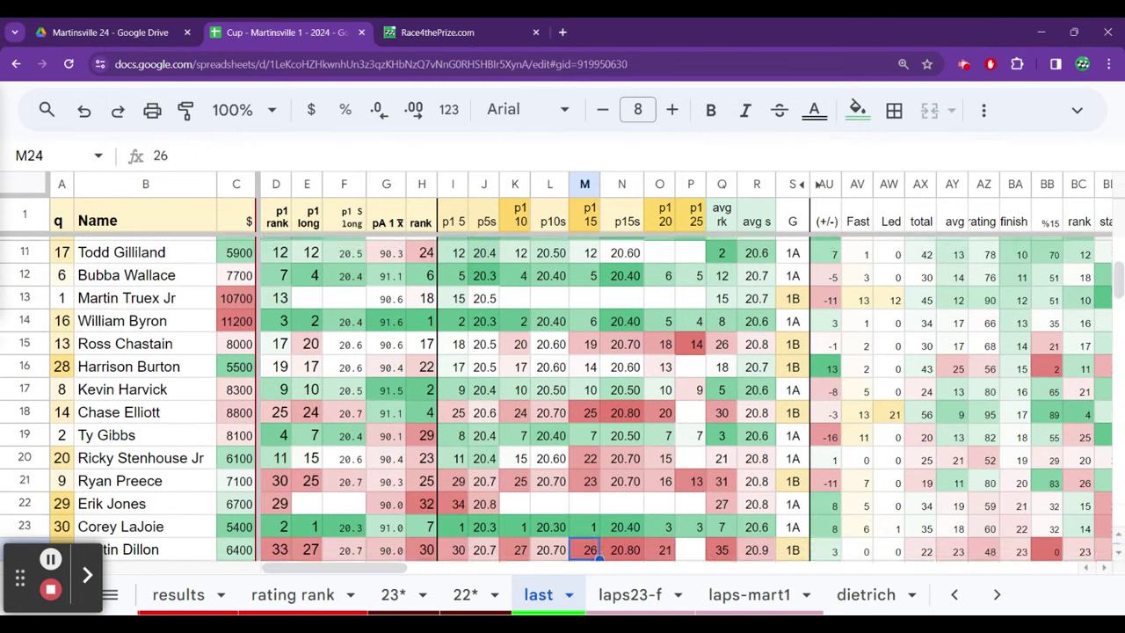
{"action": "key", "text": "Up"}
{"action": "key", "text": "Up"}
{"action": "key", "text": "Up"}
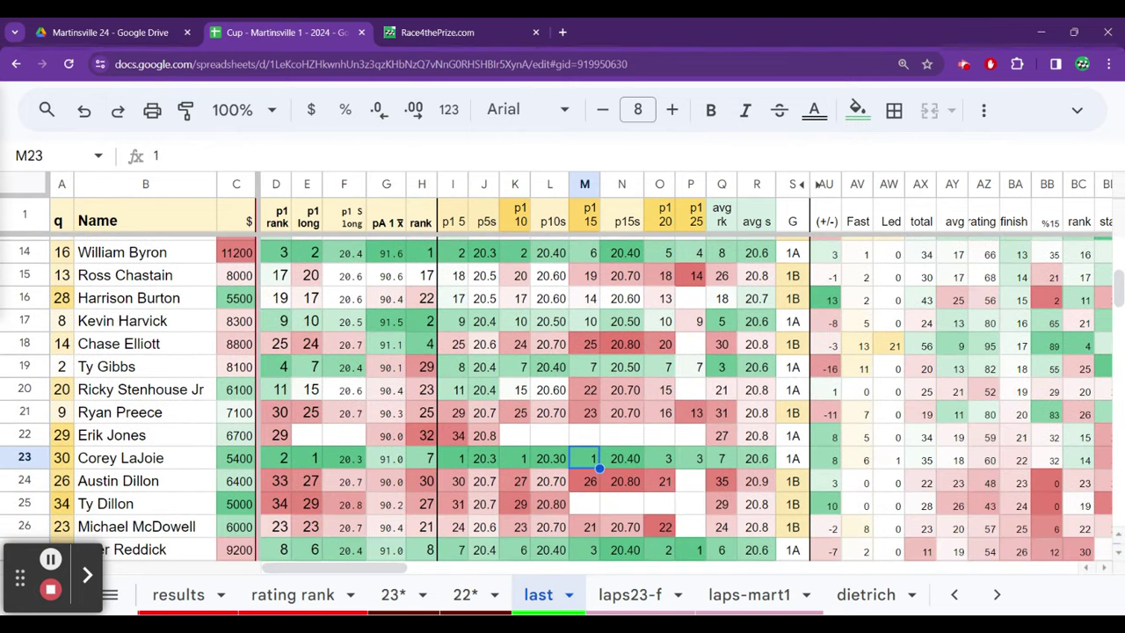
Examine row 23's practice figures across to the G column, and go back to its q value
{"action": "key", "text": "Right"}
{"action": "key", "text": "Right"}
{"action": "key", "text": "Right"}
{"action": "key", "text": "Right"}
{"action": "key", "text": "Right"}
{"action": "key", "text": "Right"}
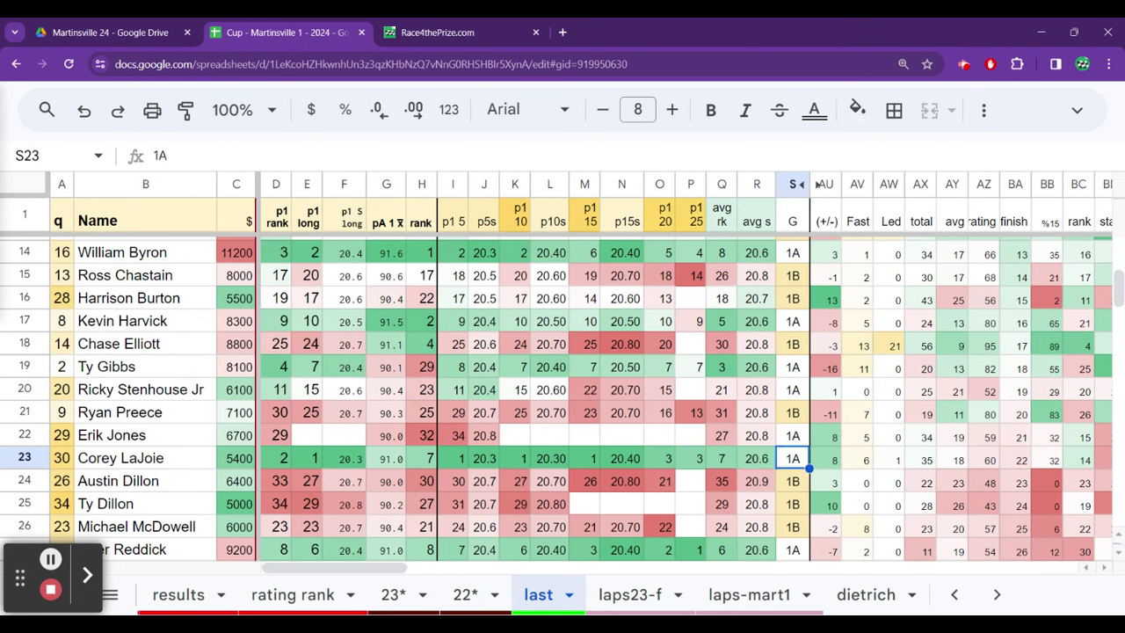
{"action": "key", "text": "Left"}
{"action": "key", "text": "Left"}
{"action": "key", "text": "Left"}
{"action": "key", "text": "Left"}
{"action": "key", "text": "Left"}
{"action": "key", "text": "Left"}
{"action": "key", "text": "Left"}
{"action": "key", "text": "Left"}
{"action": "key", "text": "Left"}
{"action": "key", "text": "Left"}
{"action": "key", "text": "Left"}
{"action": "key", "text": "Left"}
{"action": "key", "text": "Left"}
{"action": "key", "text": "Left"}
{"action": "key", "text": "Left"}
{"action": "key", "text": "Left"}
{"action": "key", "text": "Left"}
{"action": "key", "text": "Left"}
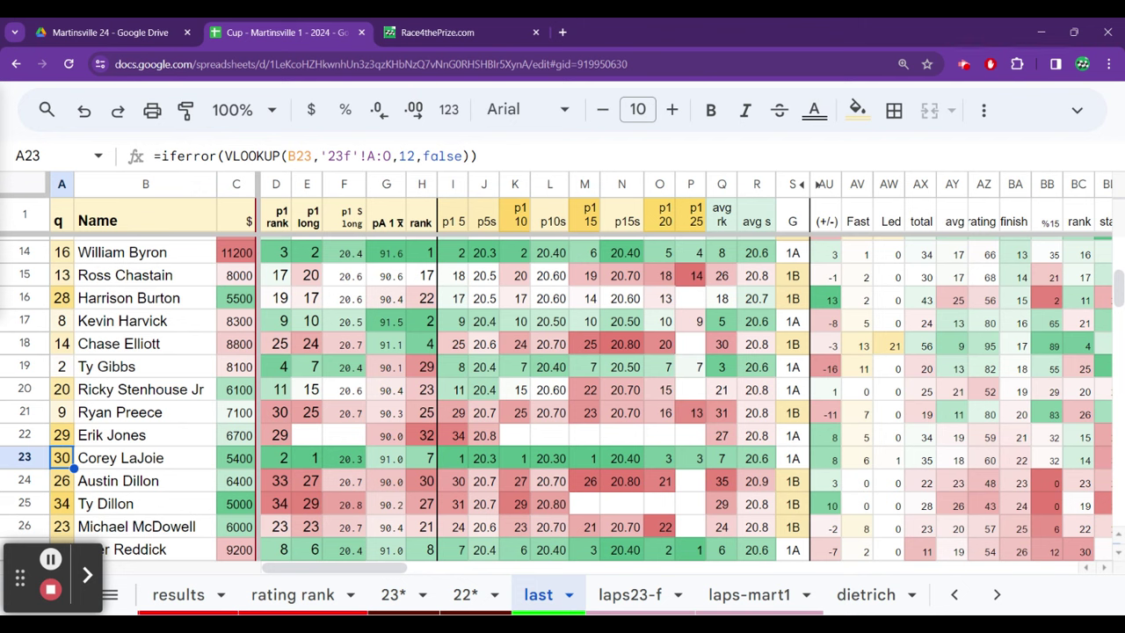
Return to the supe sheet and check the cheap drivers' recent Martinsville finishes from row 36 up to row 31
{"action": "left_click", "coordinate": [959, 601]}
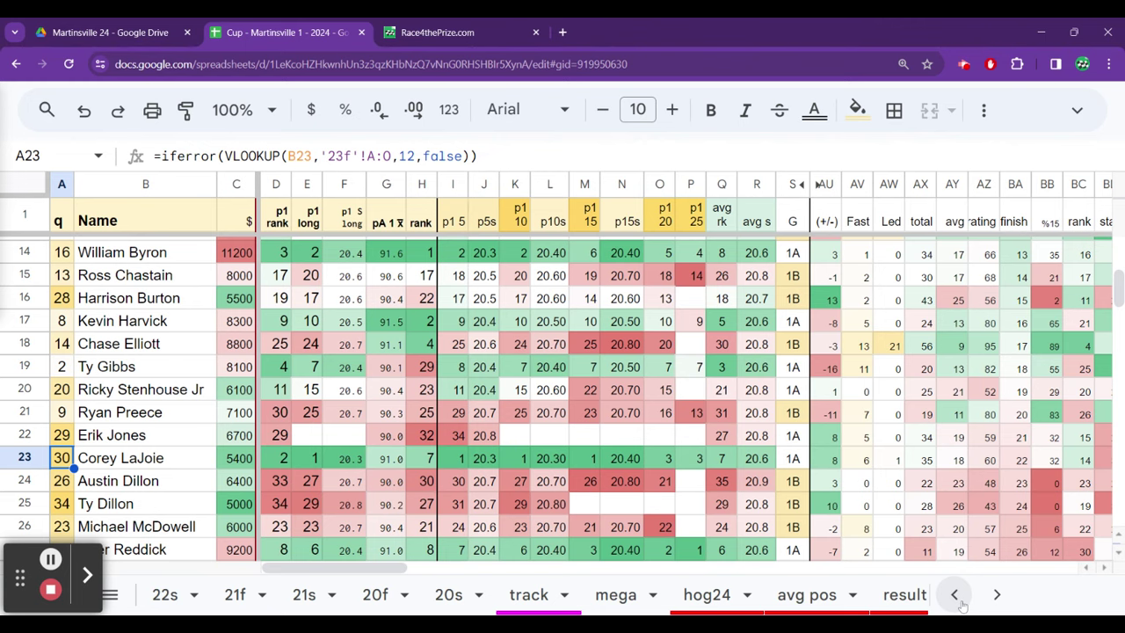
{"action": "left_click", "coordinate": [962, 603]}
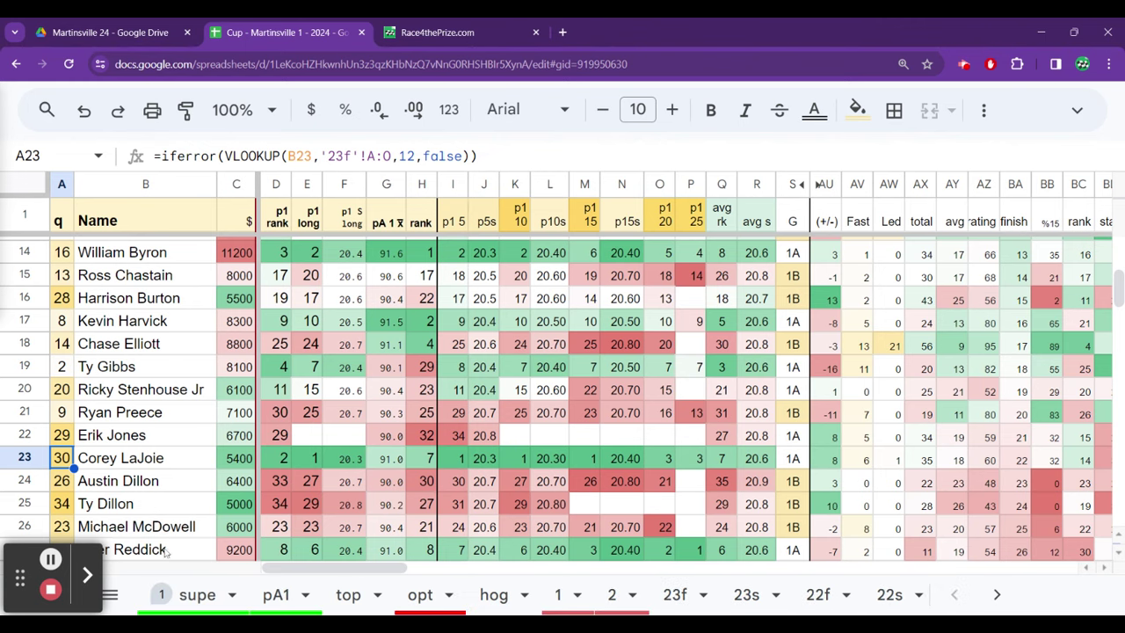
{"action": "left_click", "coordinate": [197, 598]}
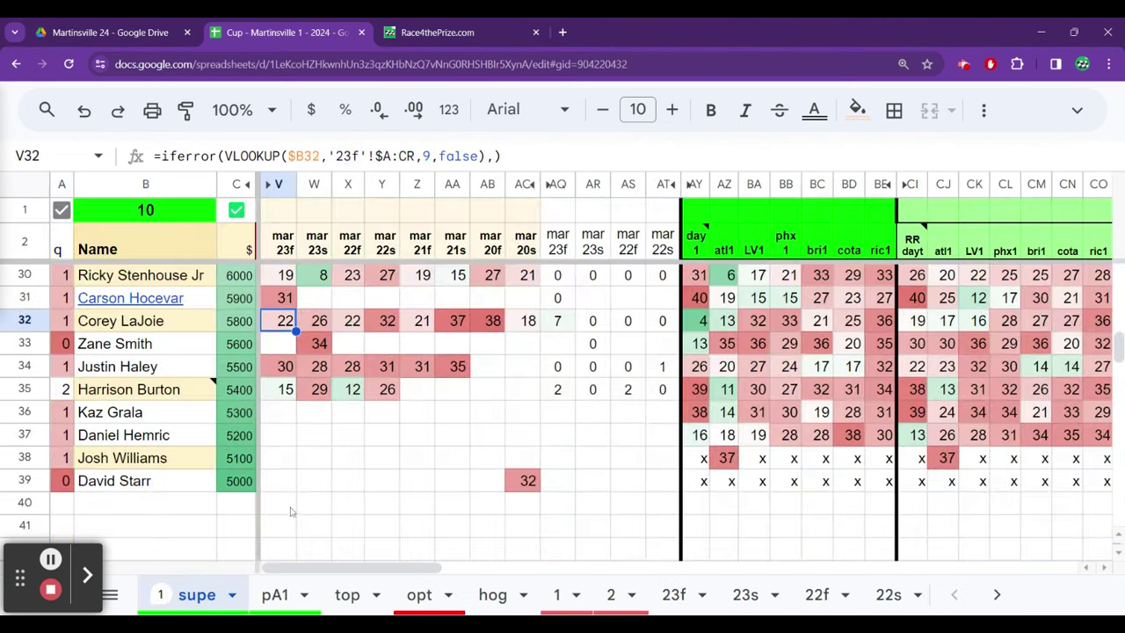
{"action": "left_click", "coordinate": [303, 404]}
{"action": "key", "text": "Up"}
{"action": "key", "text": "Up"}
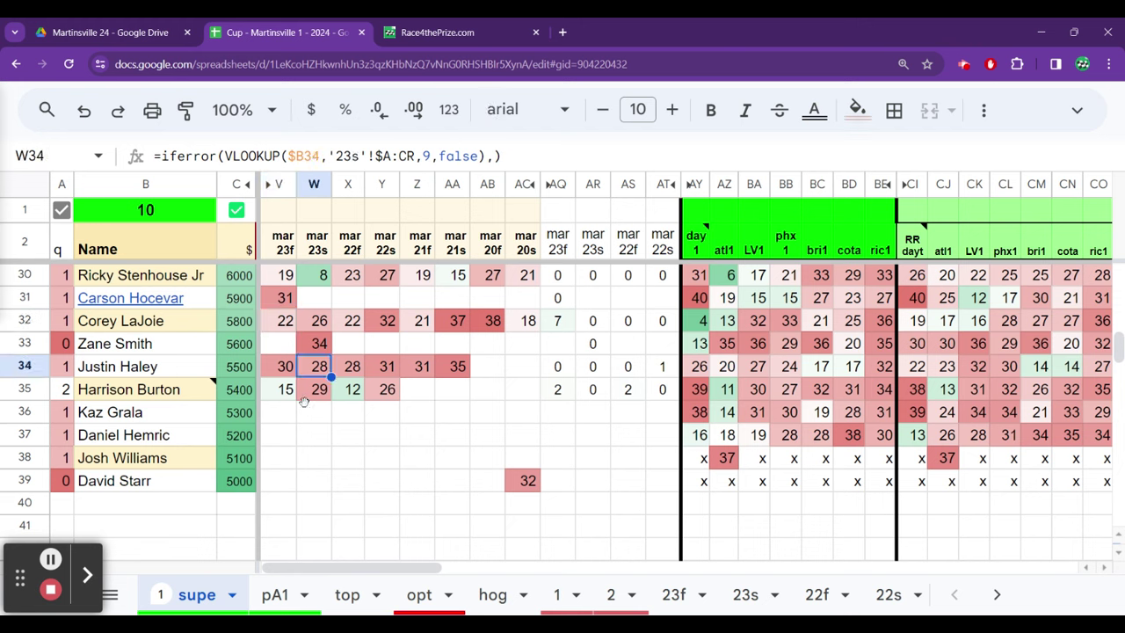
{"action": "key", "text": "Left"}
{"action": "key", "text": "Up"}
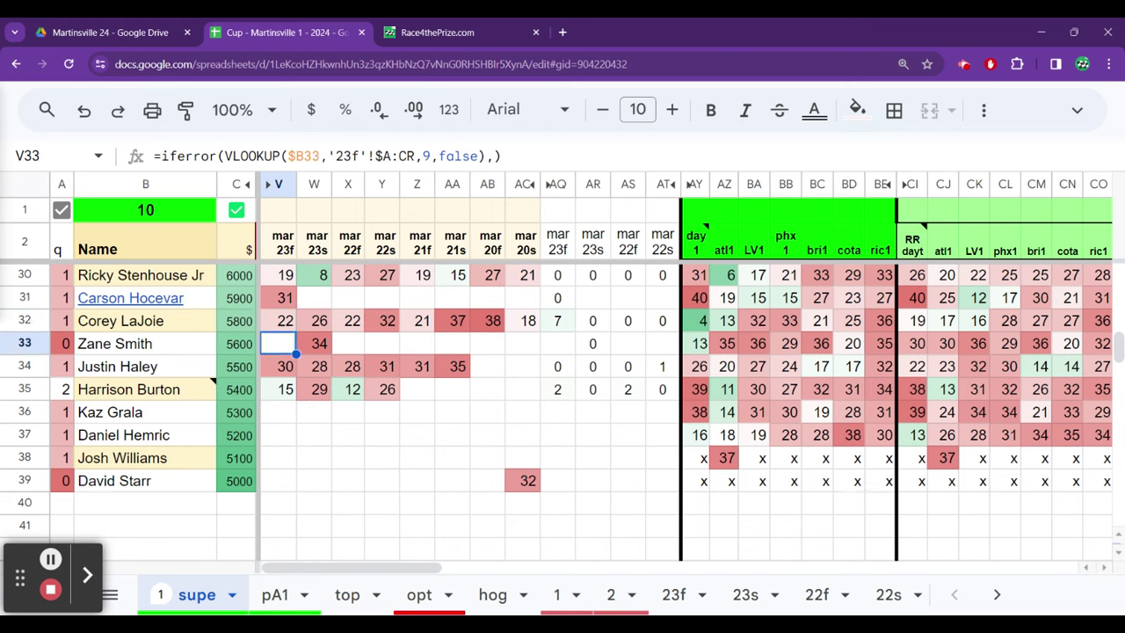
{"action": "key", "text": "Up"}
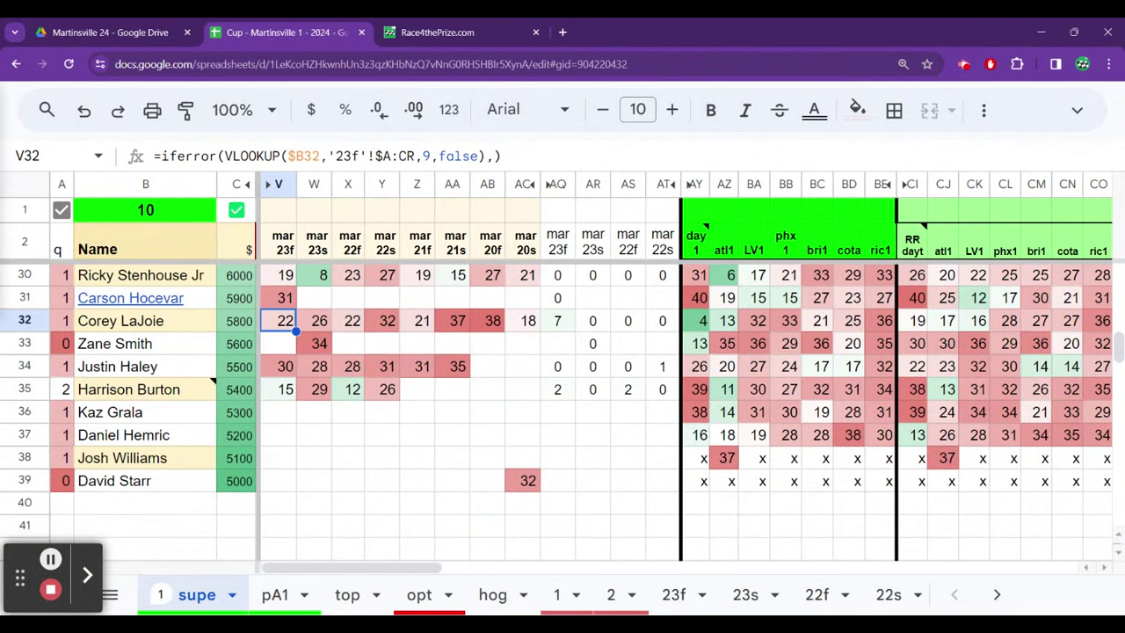
{"action": "key", "text": "Up"}
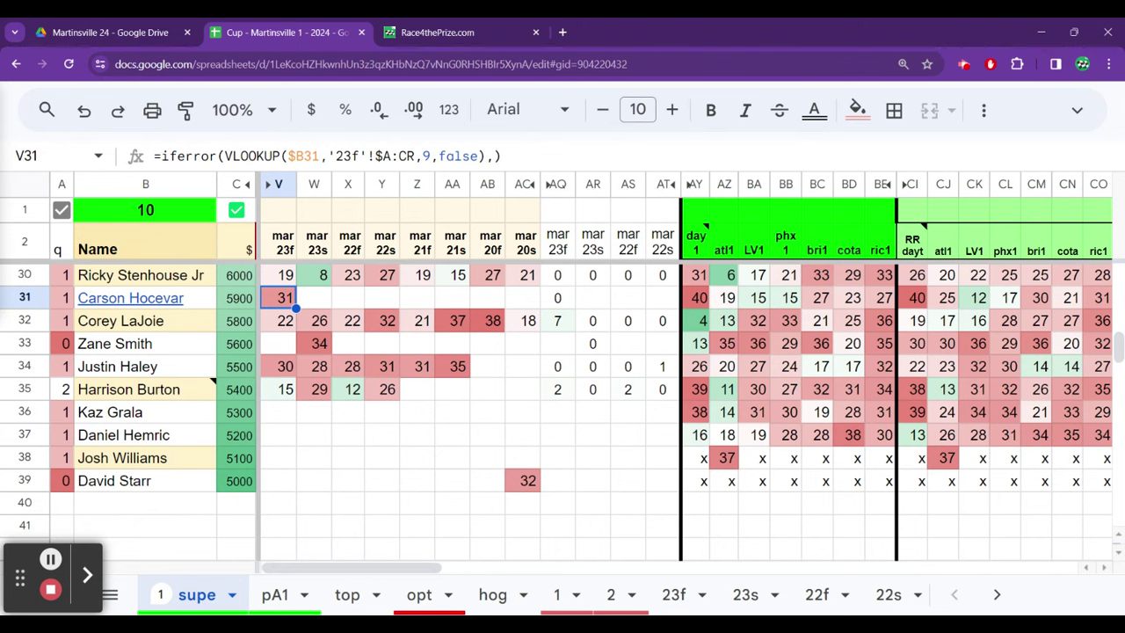
Go through the mar 23f column from row 32 down to row 38
{"action": "key", "text": "Down"}
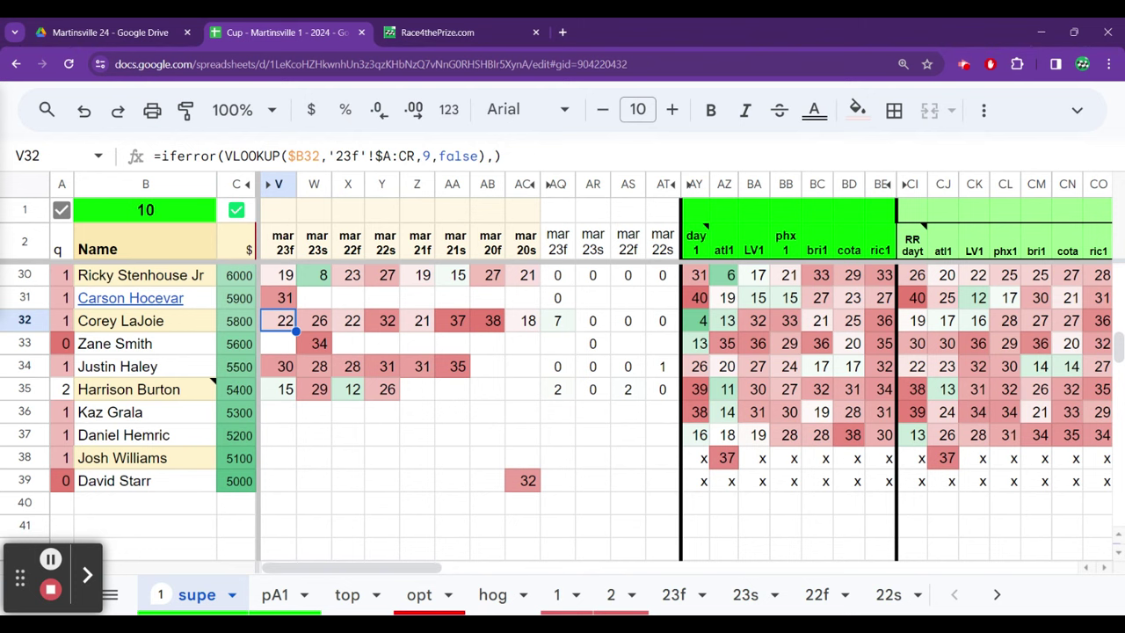
{"action": "key", "text": "Down"}
{"action": "key", "text": "Down"}
{"action": "key", "text": "Down"}
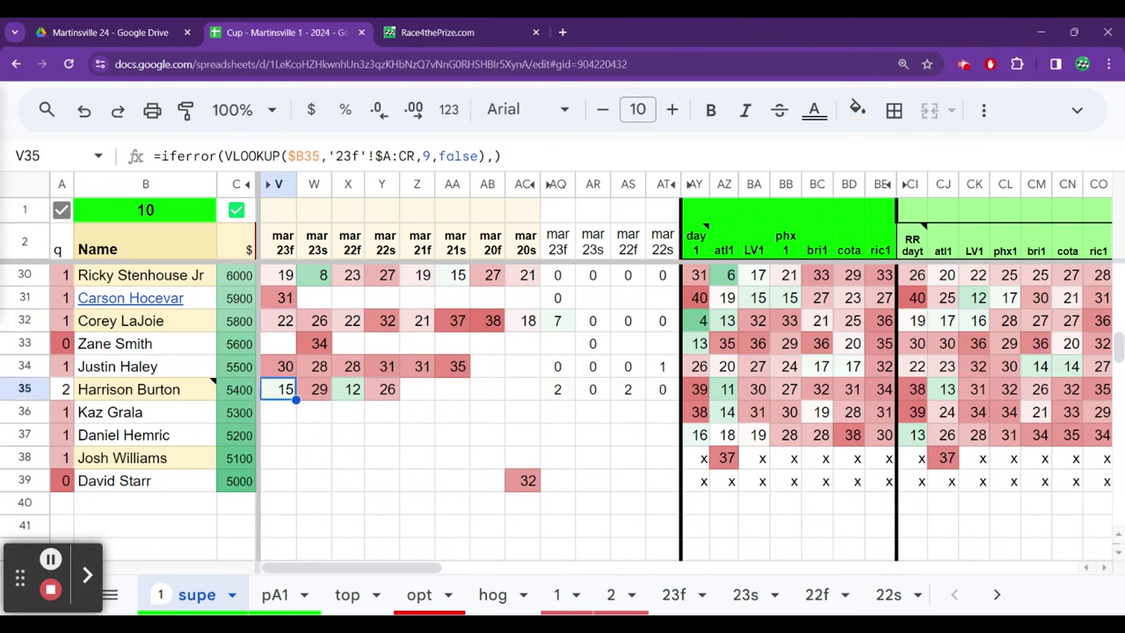
{"action": "key", "text": "Down"}
{"action": "key", "text": "Down"}
{"action": "key", "text": "Down"}
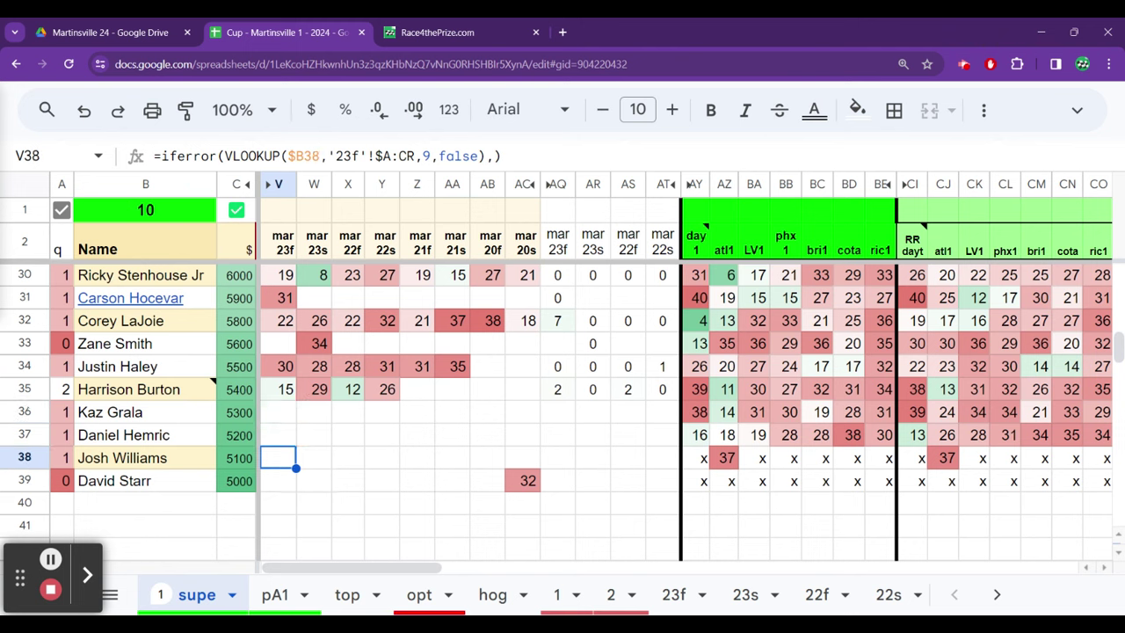
Go back up the mar 23f column from row 38 to Corey LaJoie's row
{"action": "key", "text": "Up"}
{"action": "key", "text": "Up"}
{"action": "key", "text": "Up"}
{"action": "key", "text": "Up"}
{"action": "key", "text": "Up"}
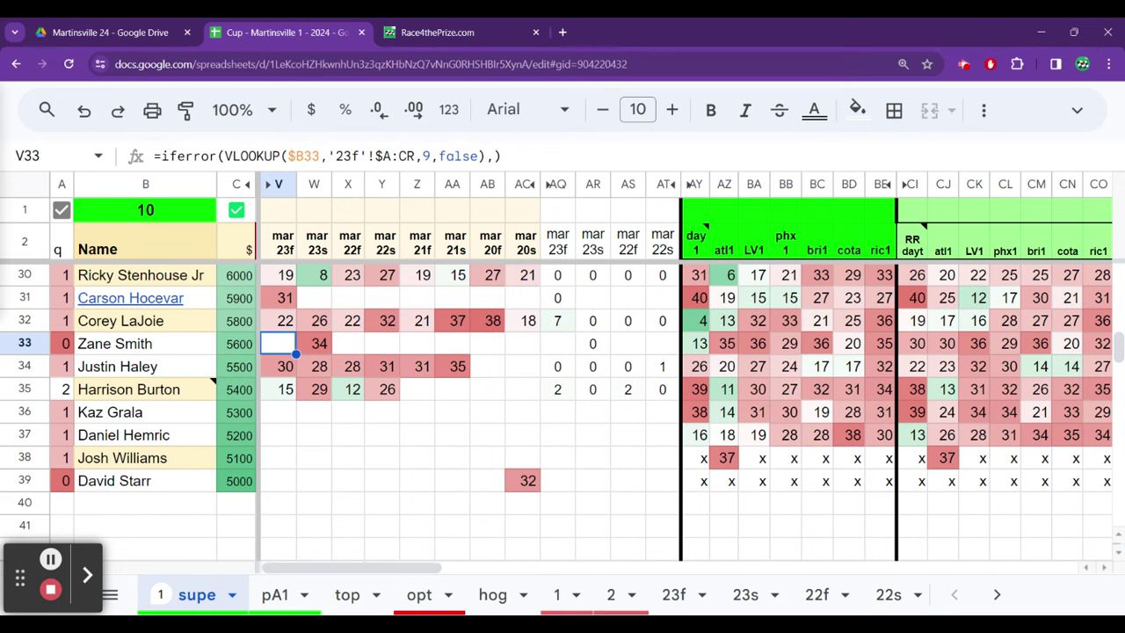
{"action": "key", "text": "Up"}
Examine Corey LaJoie's Martinsville finishes from mar 23f across to mar 21f, and return to mar 23f
{"action": "key", "text": "Right"}
{"action": "key", "text": "Right"}
{"action": "key", "text": "Right"}
{"action": "key", "text": "Right"}
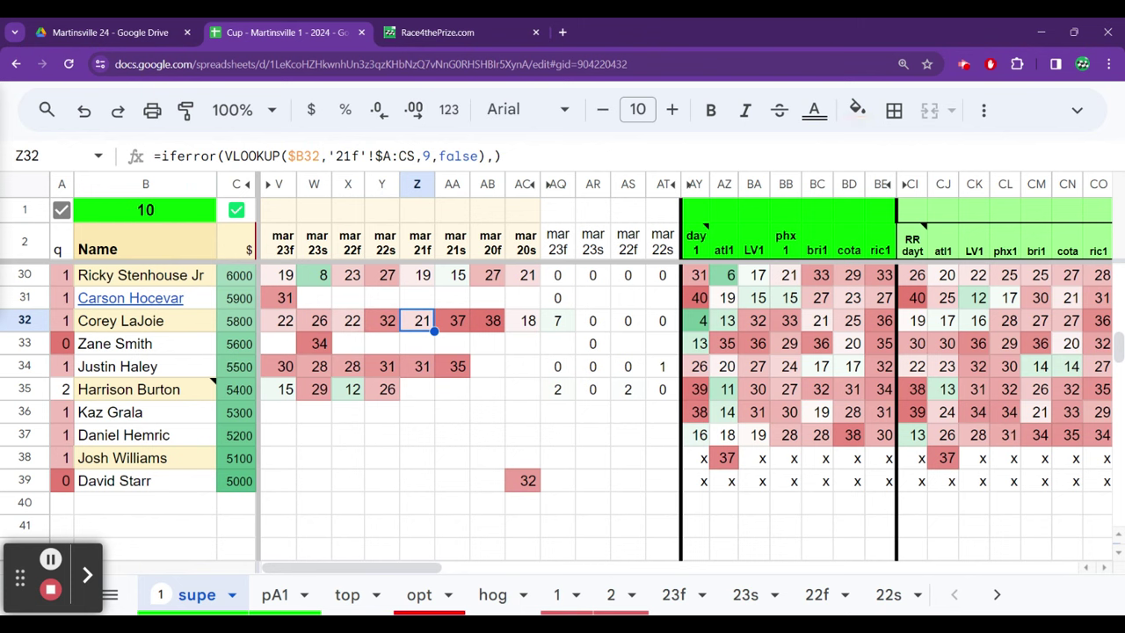
{"action": "key", "text": "Left"}
{"action": "key", "text": "Left"}
{"action": "key", "text": "Left"}
{"action": "key", "text": "Left"}
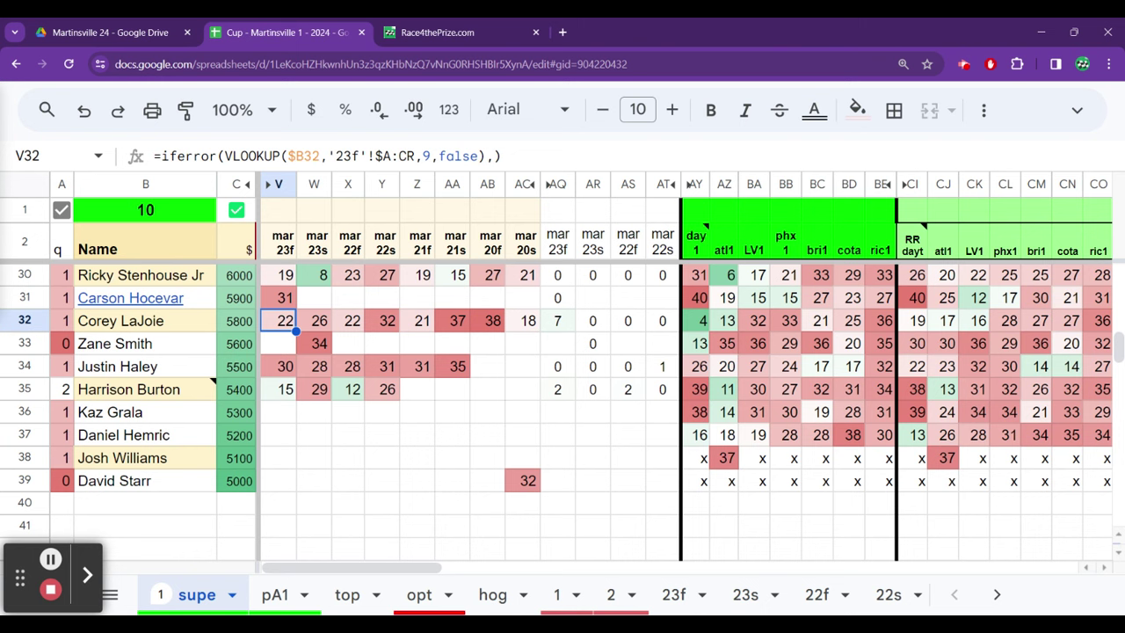
Check the cheap drivers' mar 23f finishes down to Daniel Hemric's row and back up to Corey LaJoie's
{"action": "key", "text": "Down"}
{"action": "key", "text": "Down"}
{"action": "key", "text": "Down"}
{"action": "key", "text": "Down"}
{"action": "key", "text": "Down"}
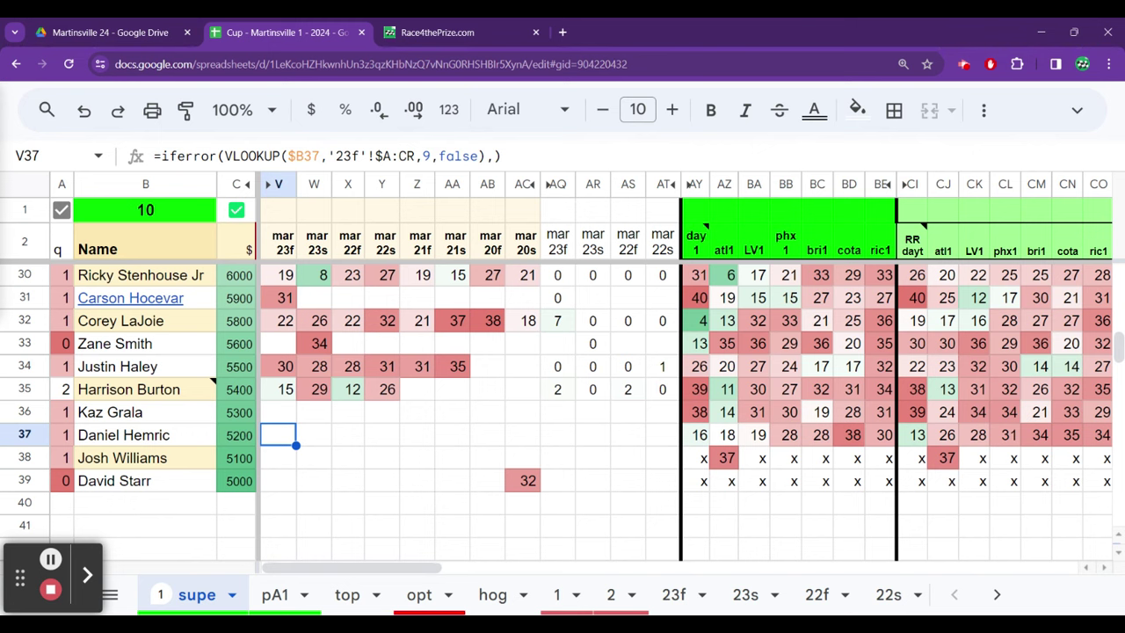
{"action": "key", "text": "Up"}
{"action": "key", "text": "Up"}
{"action": "key", "text": "Up"}
{"action": "key", "text": "Up"}
{"action": "key", "text": "Up"}
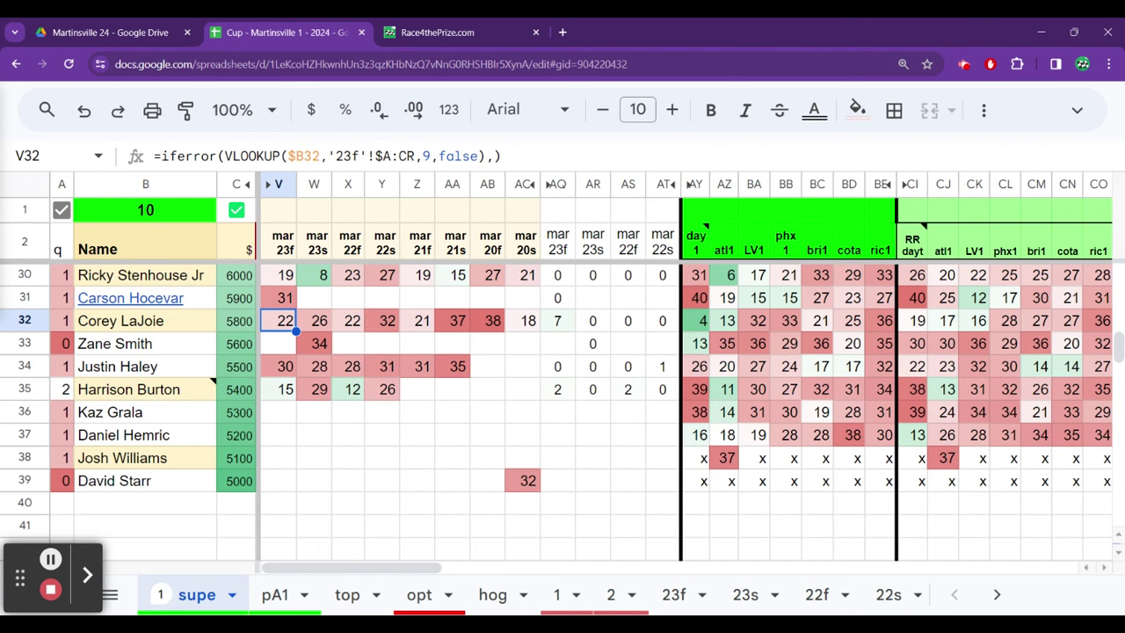
Go through the mar 23s column from Corey LaJoie's row down to Daniel Hemric's row
{"action": "left_click", "coordinate": [318, 321]}
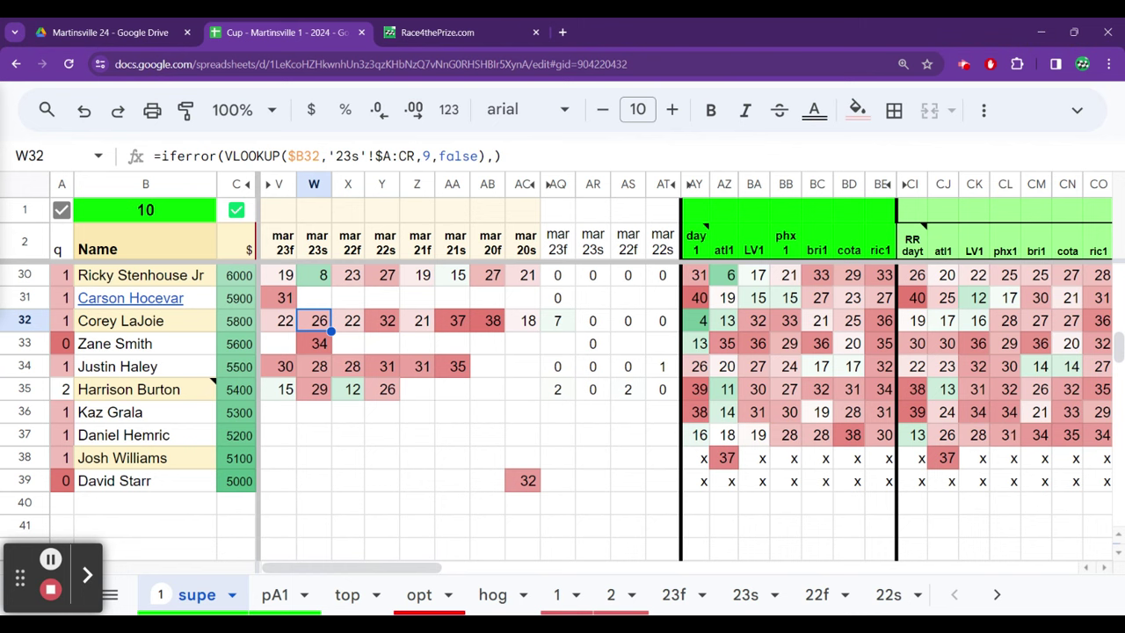
{"action": "key", "text": "Down"}
{"action": "key", "text": "Down"}
{"action": "key", "text": "Down"}
{"action": "key", "text": "Down"}
{"action": "key", "text": "Down"}
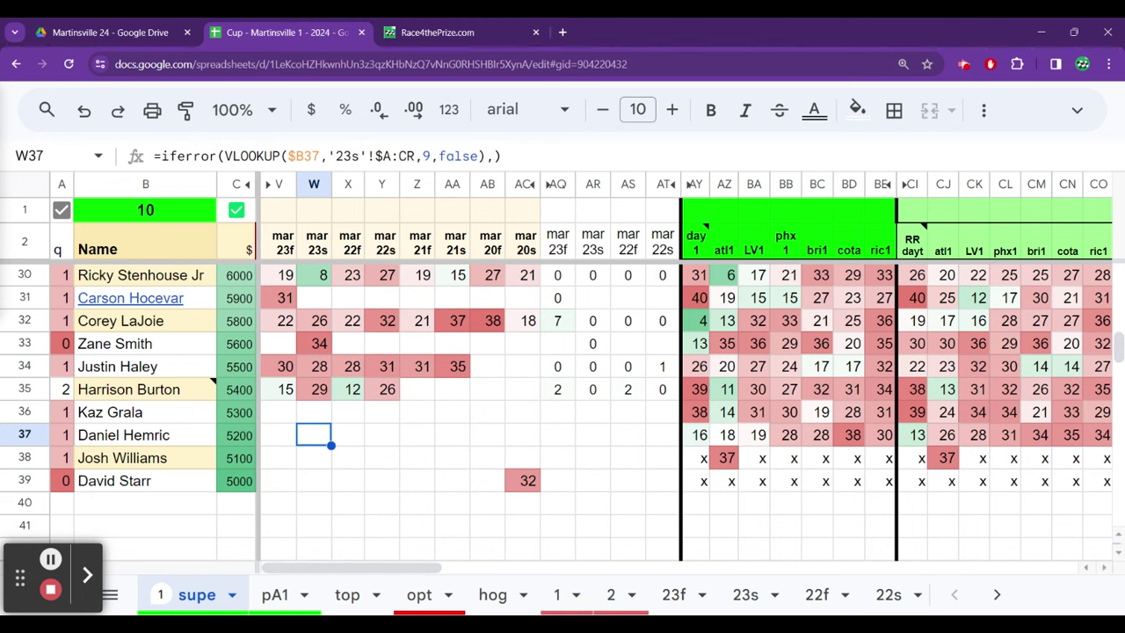
Return to the mar 23f column and go up from row 37 to Carson Hocevar's finish
{"action": "key", "text": "Left"}
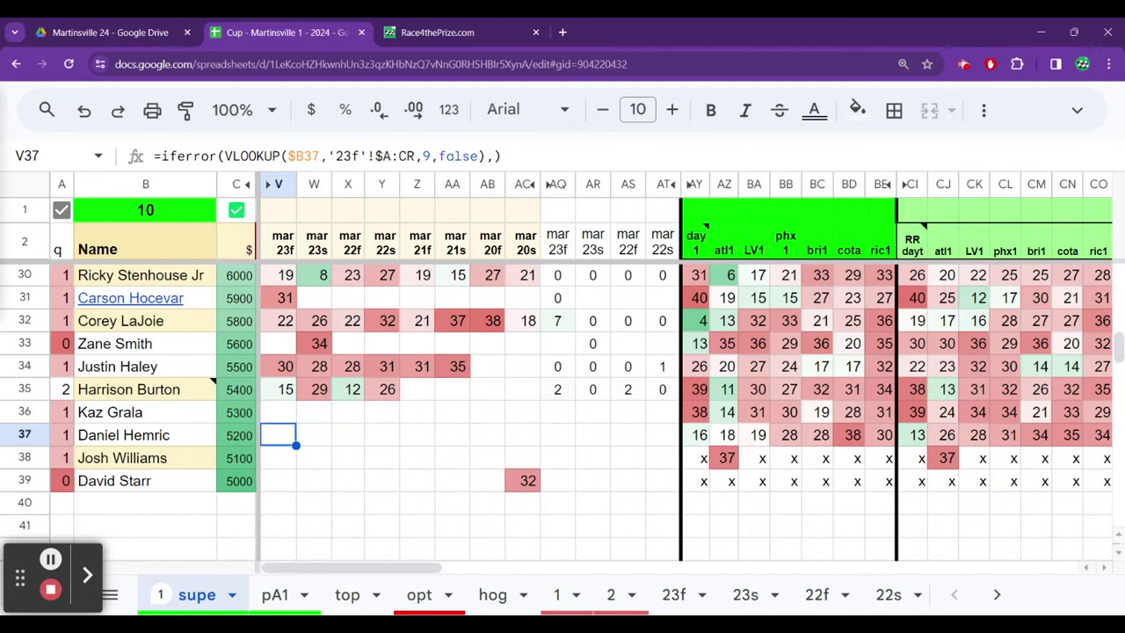
{"action": "key", "text": "Up"}
{"action": "key", "text": "Up"}
{"action": "key", "text": "Up"}
{"action": "key", "text": "Up"}
{"action": "key", "text": "Up"}
{"action": "key", "text": "Up"}
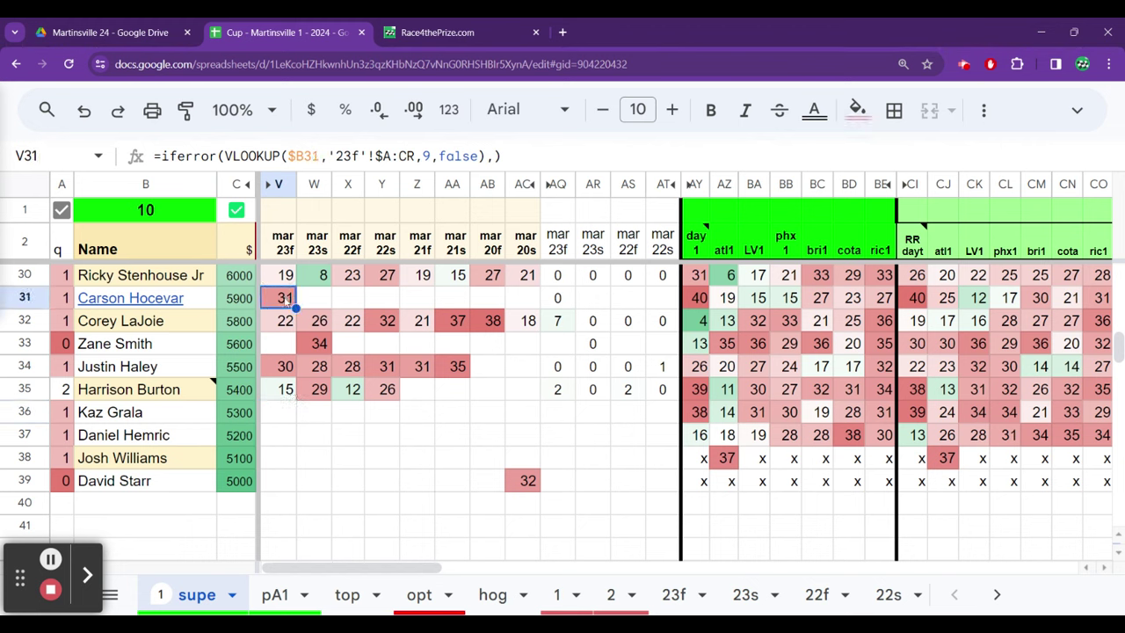
Open Carson Hocevar's linked Racing-Reference page, review his Truck Series results at Martinsville, and close the page
{"action": "mouse_move", "coordinate": [183, 304]}
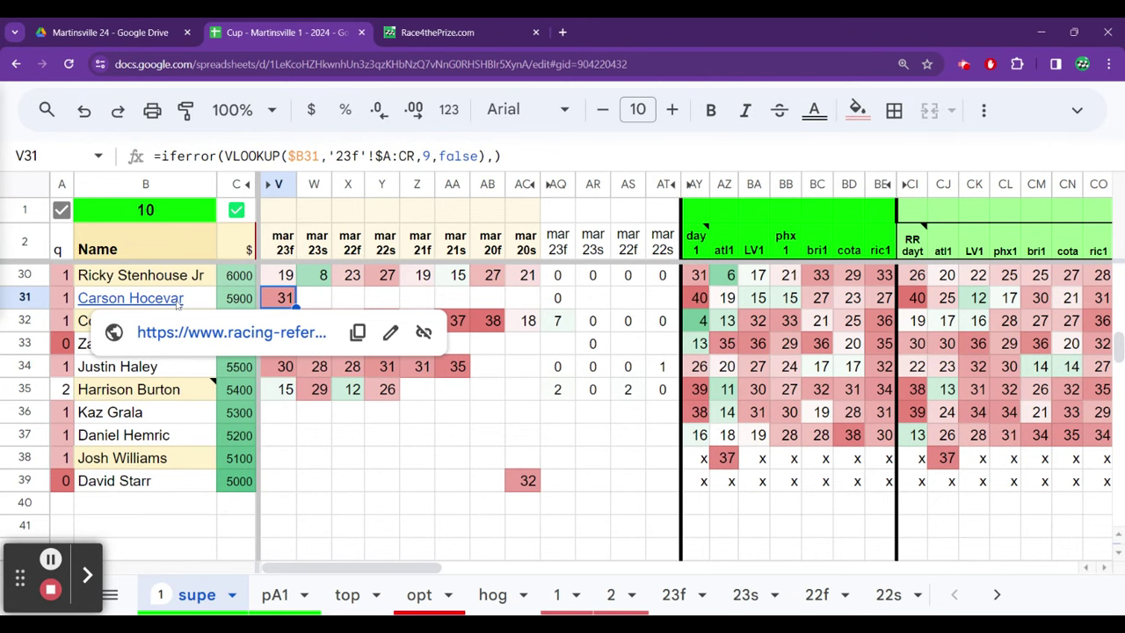
{"action": "left_click", "coordinate": [185, 332]}
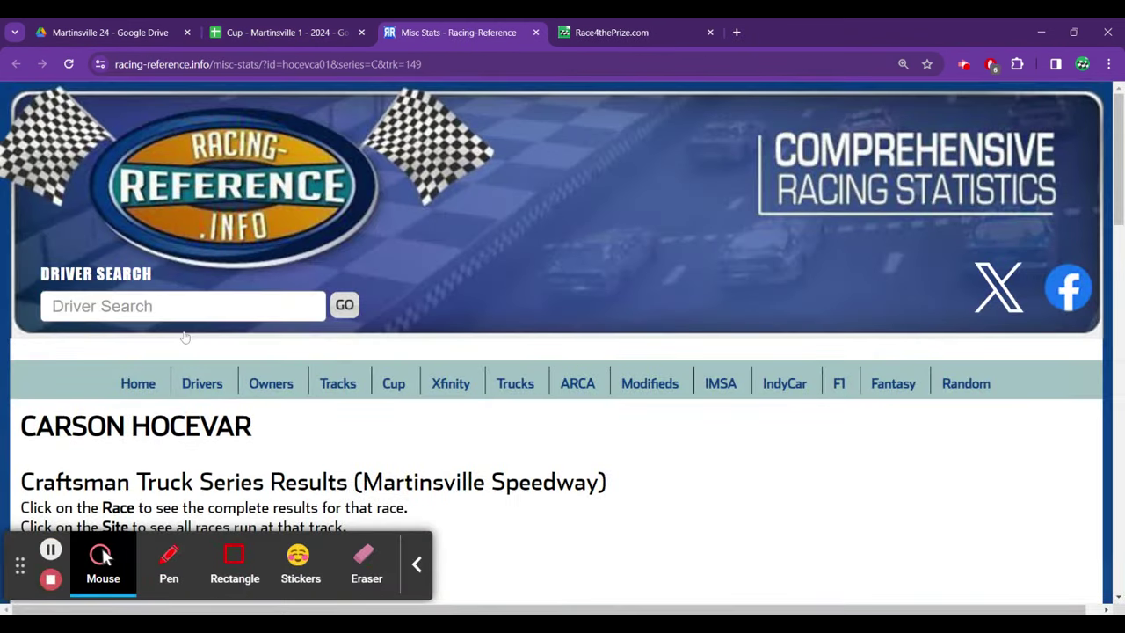
{"action": "scroll", "coordinate": [227, 374], "scroll_direction": "down", "scroll_amount": 7}
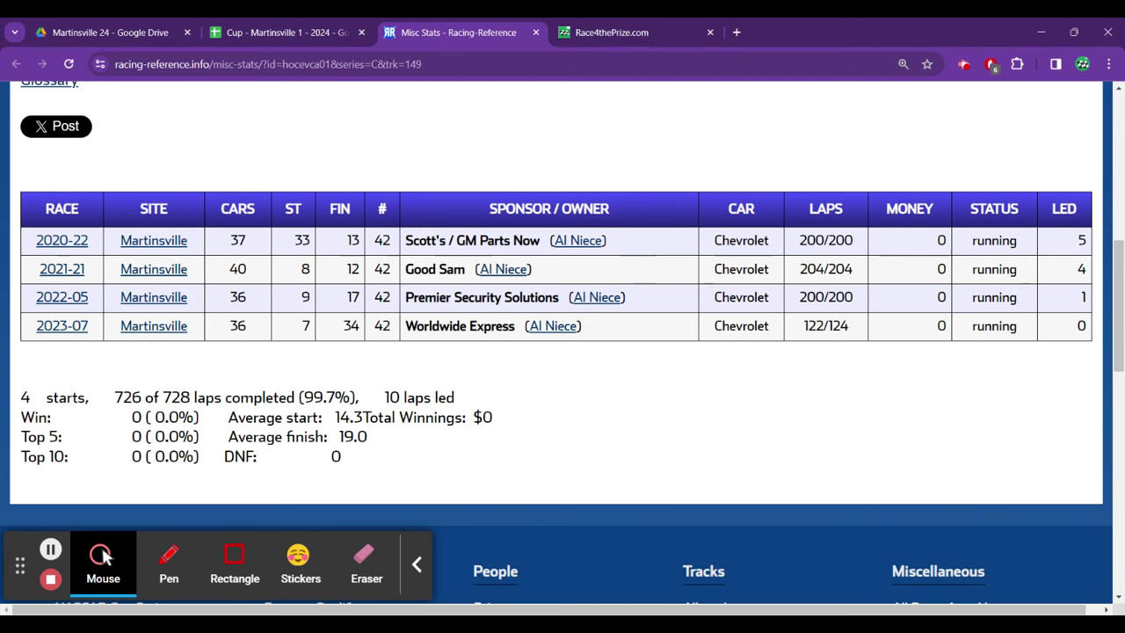
{"action": "left_click", "coordinate": [537, 32]}
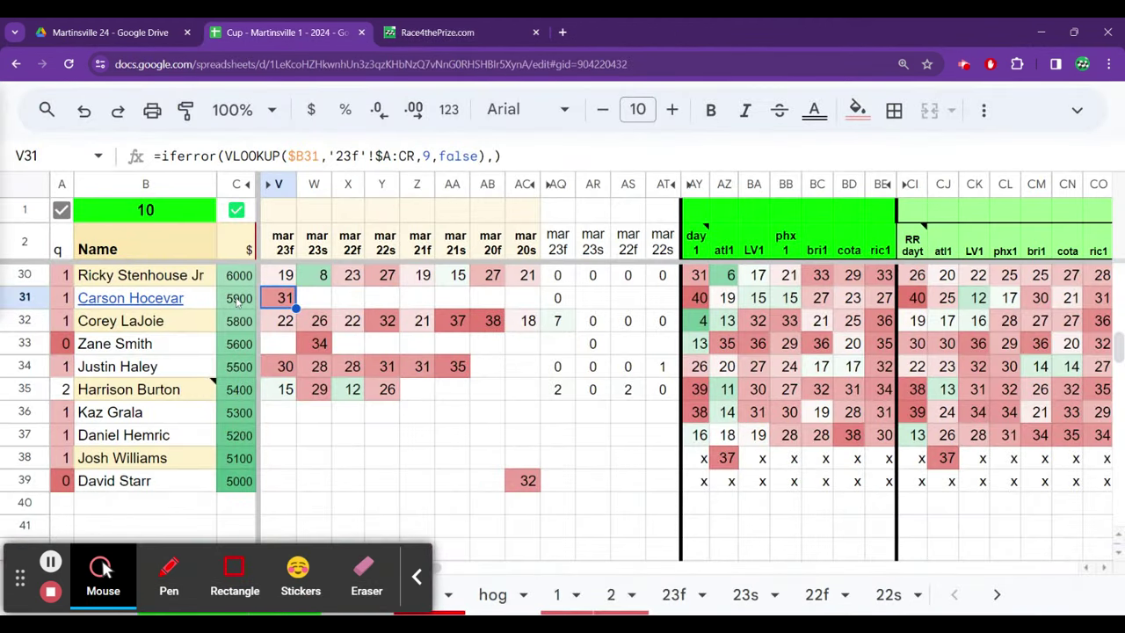
Find Harrison Burton's row and check his Martinsville finishes from mar 23f to mar 22f
{"action": "key", "text": "Down"}
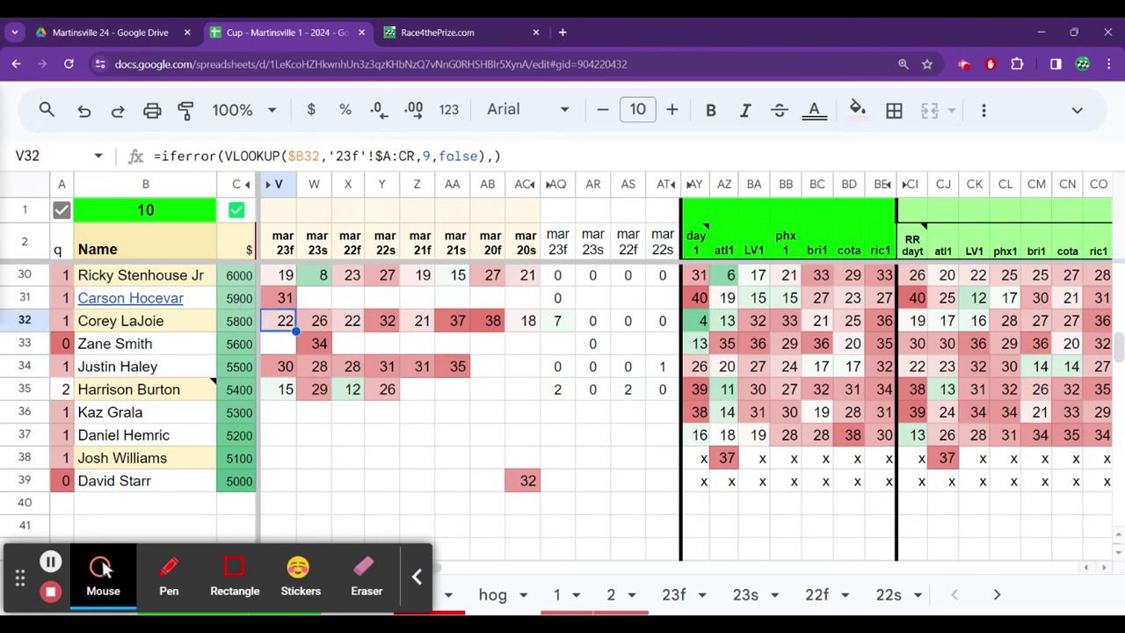
{"action": "left_click", "coordinate": [418, 577]}
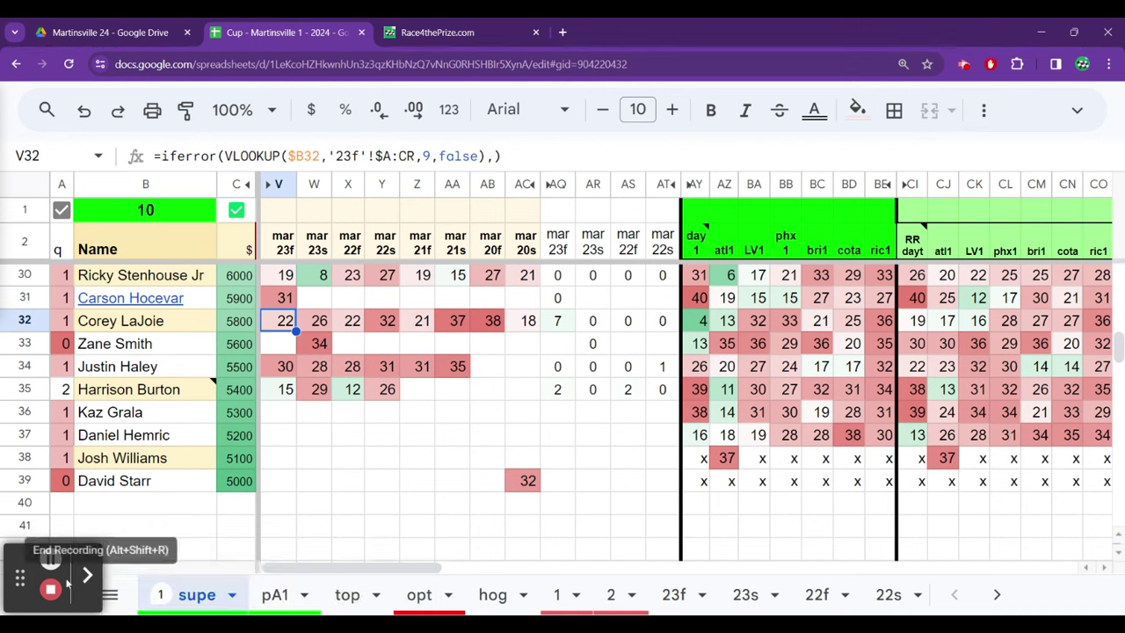
{"action": "left_click", "coordinate": [130, 387]}
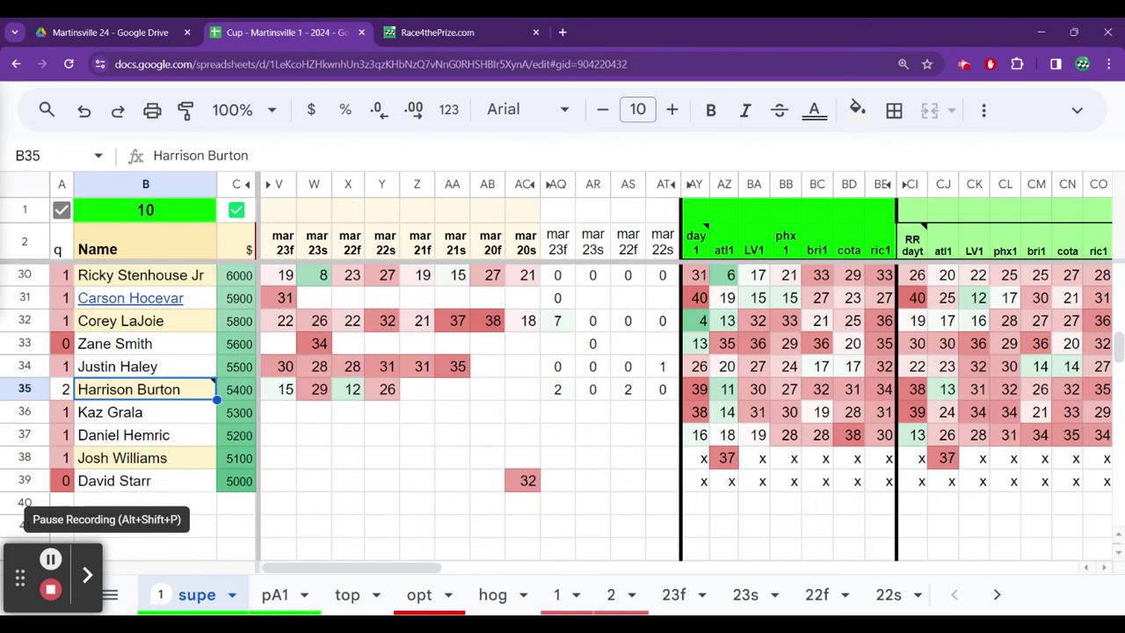
{"action": "left_click", "coordinate": [296, 390]}
{"action": "key", "text": "Right"}
{"action": "key", "text": "Right"}
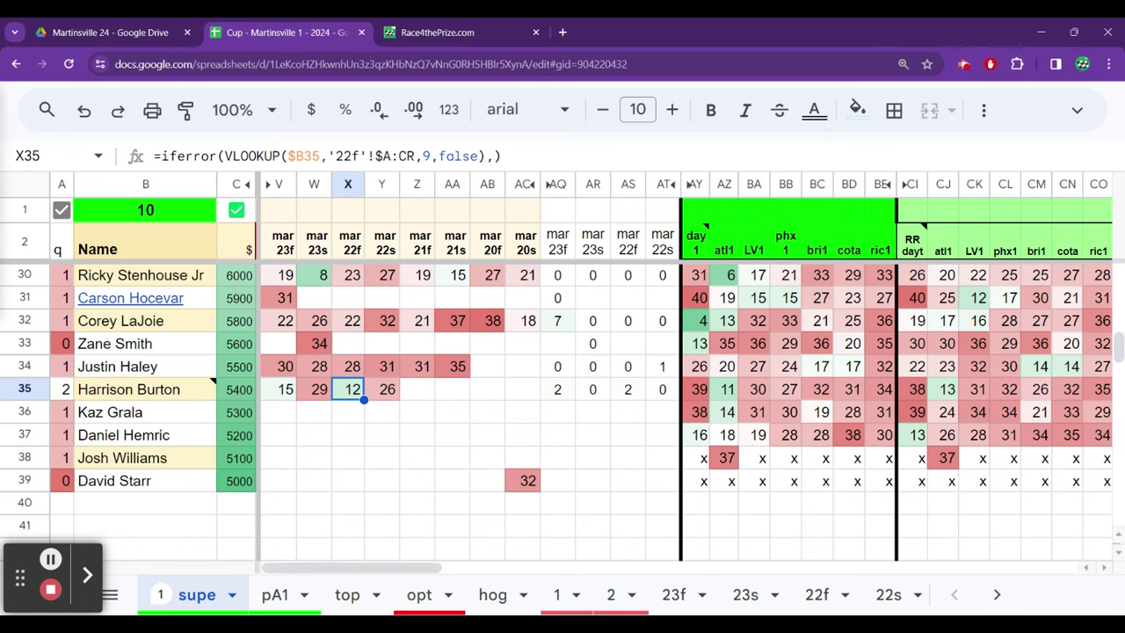
Examine the rest of Harrison Burton's row across to the bri1 rating rank in column CM
{"action": "key", "text": "Right"}
{"action": "key", "text": "Right"}
{"action": "key", "text": "Right"}
{"action": "key", "text": "Right"}
{"action": "key", "text": "Right"}
{"action": "key", "text": "Right"}
{"action": "key", "text": "Right"}
{"action": "key", "text": "Right"}
{"action": "key", "text": "Right"}
{"action": "key", "text": "Right"}
{"action": "key", "text": "Right"}
{"action": "key", "text": "Right"}
{"action": "key", "text": "Right"}
{"action": "key", "text": "Right"}
{"action": "key", "text": "Right"}
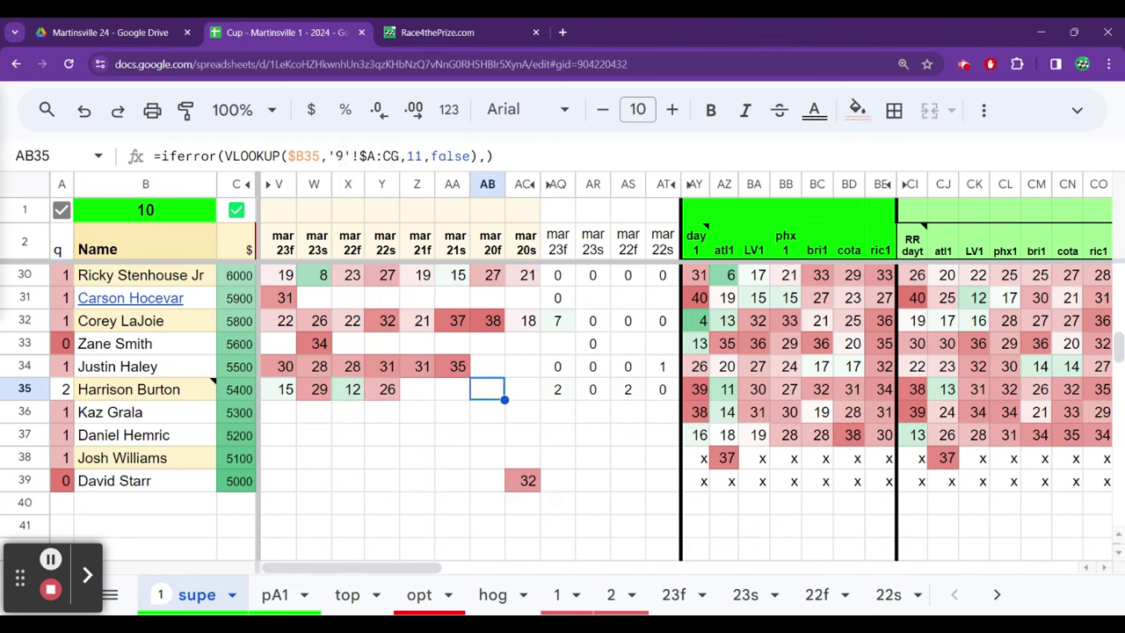
{"action": "key", "text": "Right"}
{"action": "key", "text": "Right"}
{"action": "key", "text": "Right"}
{"action": "key", "text": "Right"}
{"action": "key", "text": "Right"}
{"action": "key", "text": "Right"}
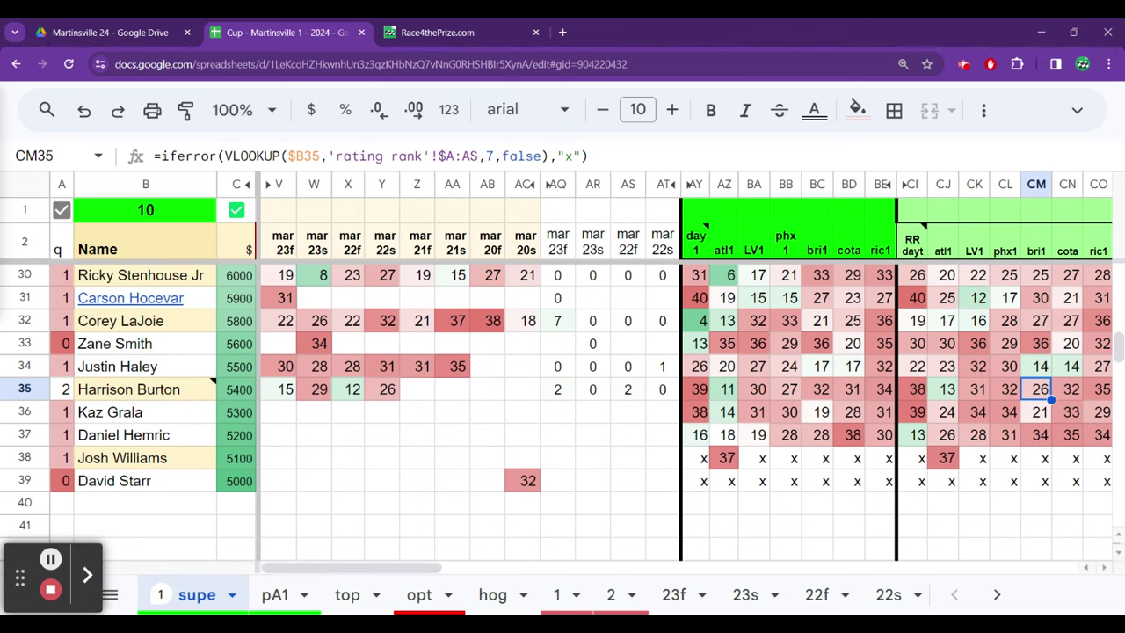
Go back along Harrison Burton's row to his current-season bri1 and phx 1 results
{"action": "key", "text": "Left"}
{"action": "key", "text": "Left"}
{"action": "key", "text": "Left"}
{"action": "key", "text": "Left"}
{"action": "key", "text": "Left"}
{"action": "key", "text": "Left"}
{"action": "key", "text": "Left"}
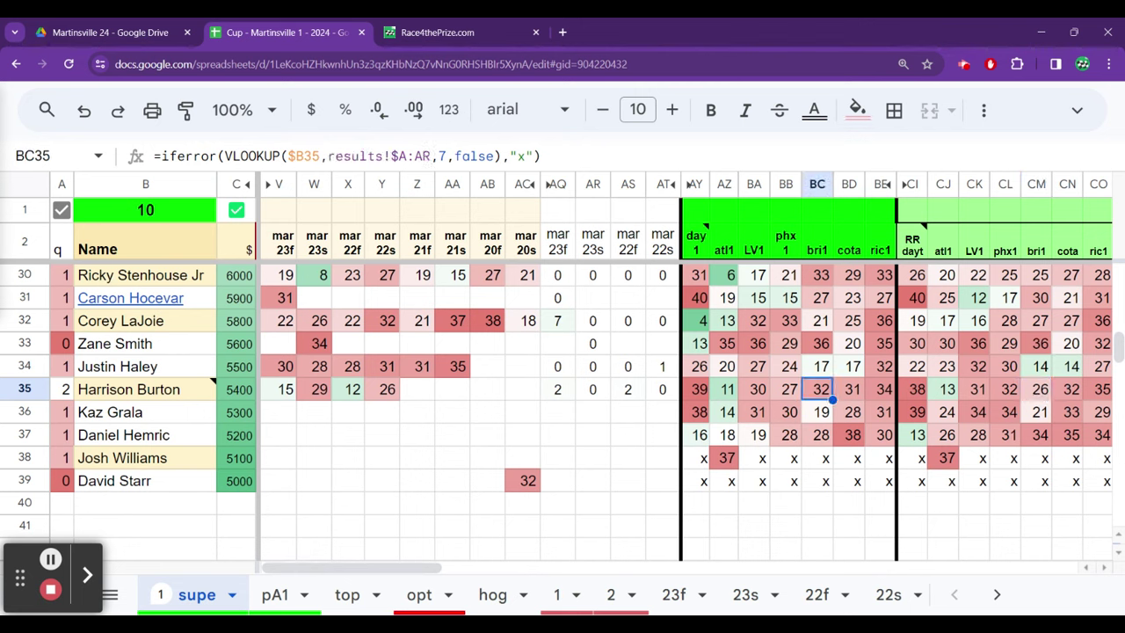
{"action": "key", "text": "Left"}
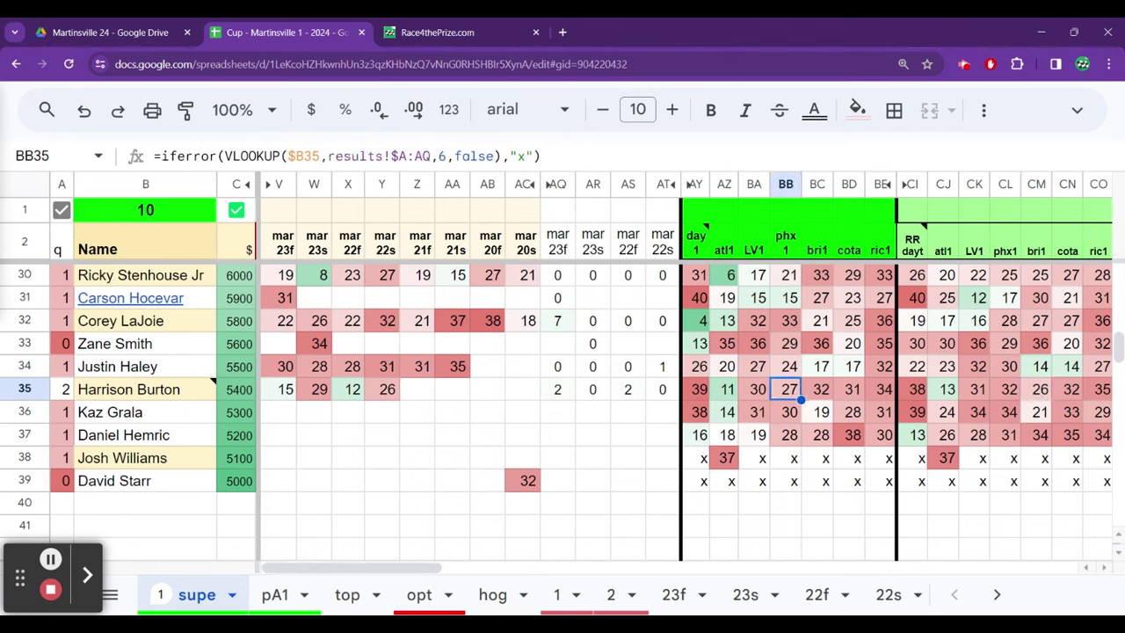
Return along Harrison Burton's row from the season results to his mar 23s finish
{"action": "key", "text": "Left"}
{"action": "key", "text": "Left"}
{"action": "key", "text": "Left"}
{"action": "key", "text": "Left"}
{"action": "key", "text": "Left"}
{"action": "key", "text": "Left"}
{"action": "key", "text": "Left"}
{"action": "key", "text": "Left"}
{"action": "key", "text": "Left"}
{"action": "key", "text": "Left"}
{"action": "key", "text": "Left"}
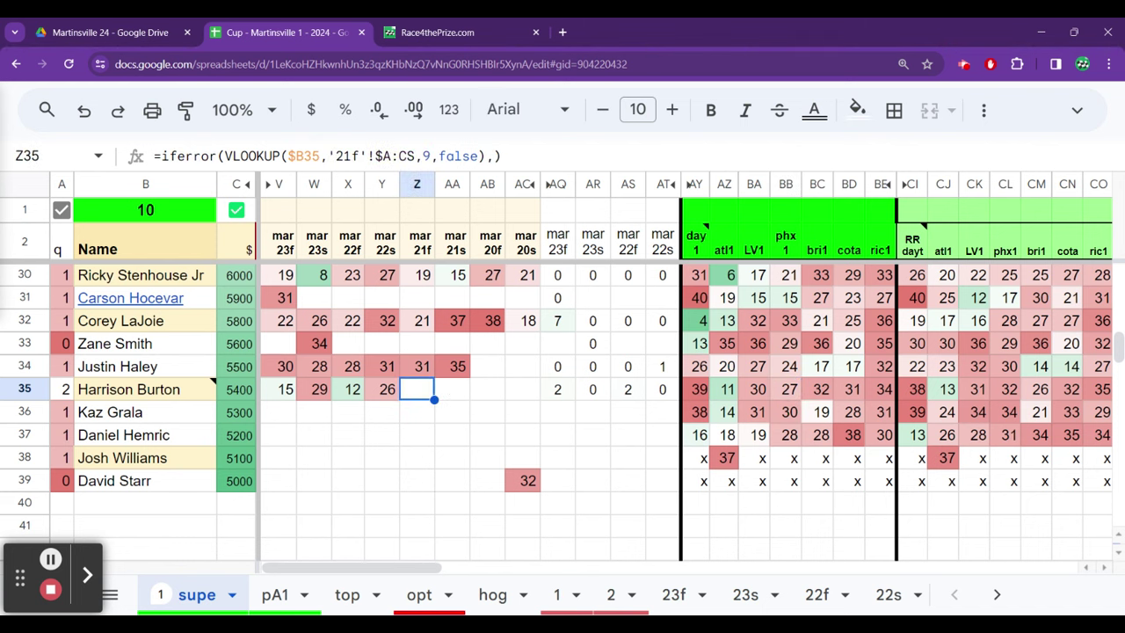
{"action": "key", "text": "Left"}
{"action": "key", "text": "Left"}
{"action": "key", "text": "Left"}
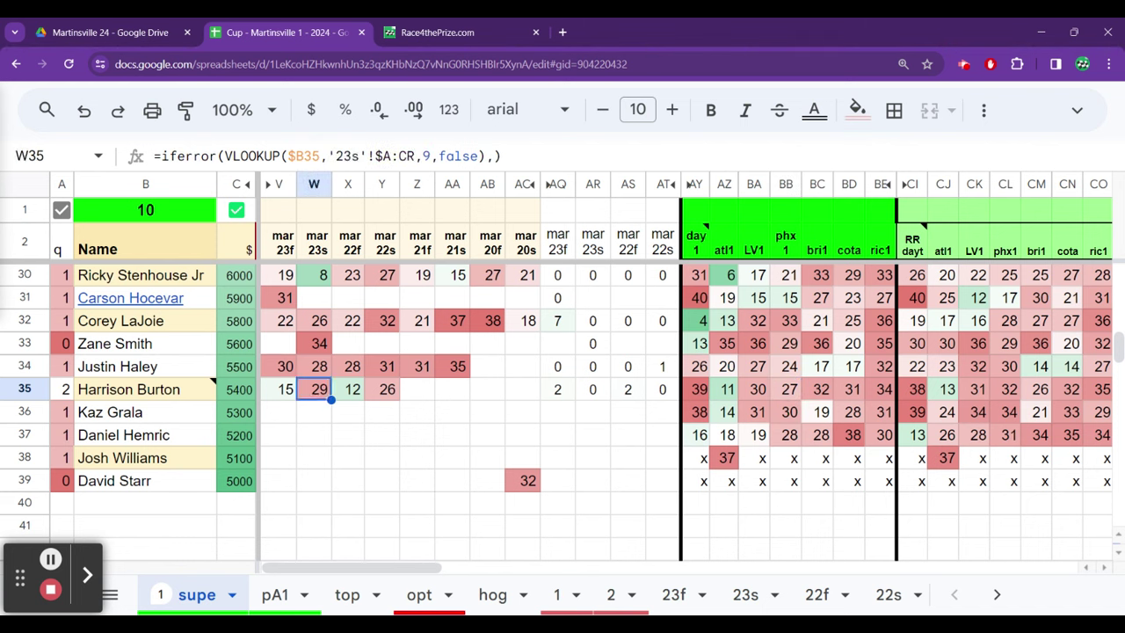
Check Harrison Burton's mar 22s and mar 23s finishes and read the note attached to his name
{"action": "key", "text": "Right"}
{"action": "key", "text": "Right"}
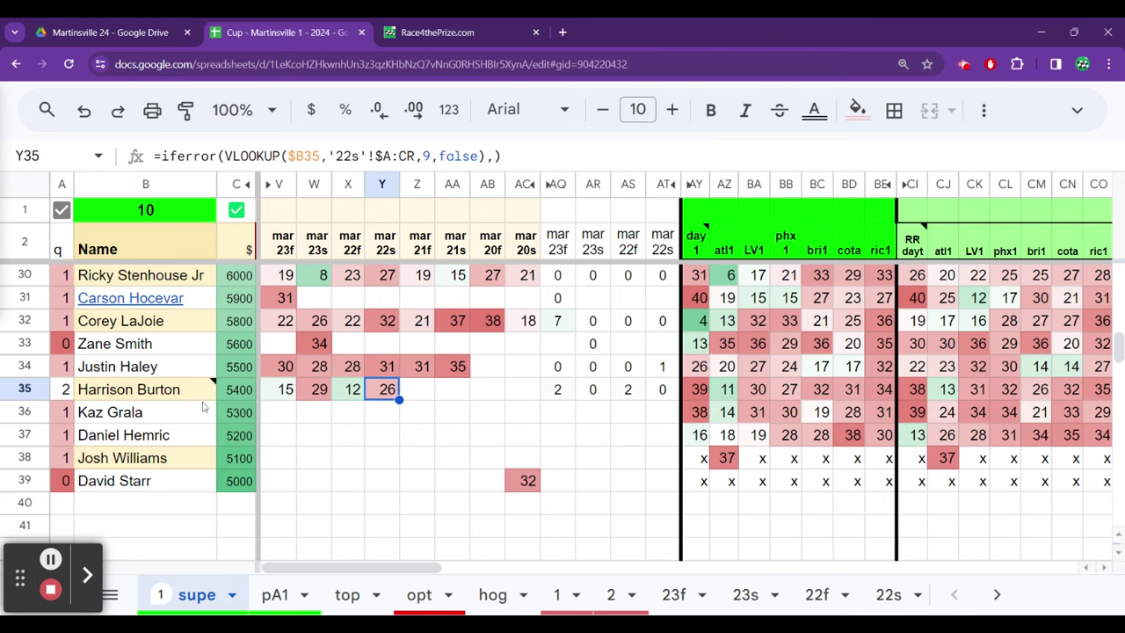
{"action": "mouse_move", "coordinate": [195, 400]}
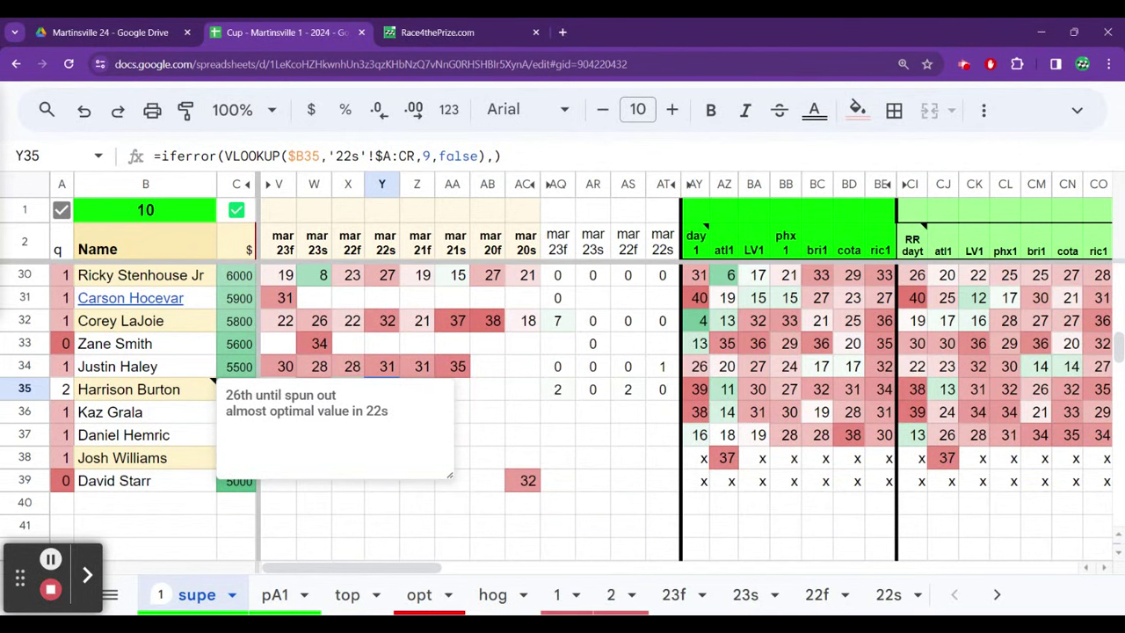
{"action": "left_click", "coordinate": [348, 330]}
{"action": "left_click", "coordinate": [316, 392]}
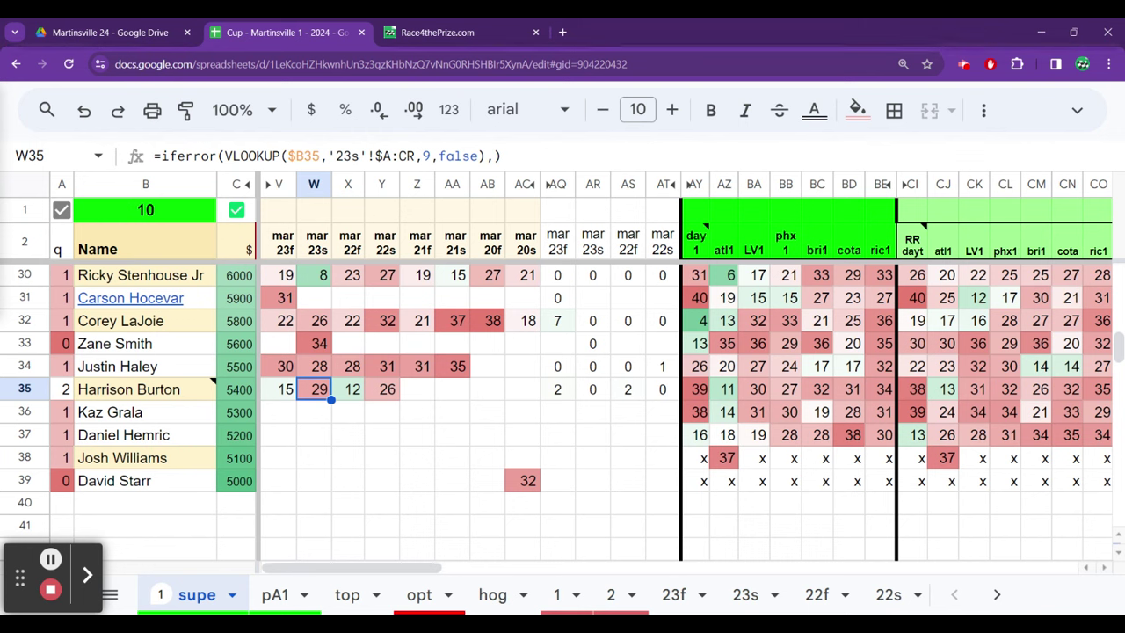
{"action": "left_click", "coordinate": [172, 399]}
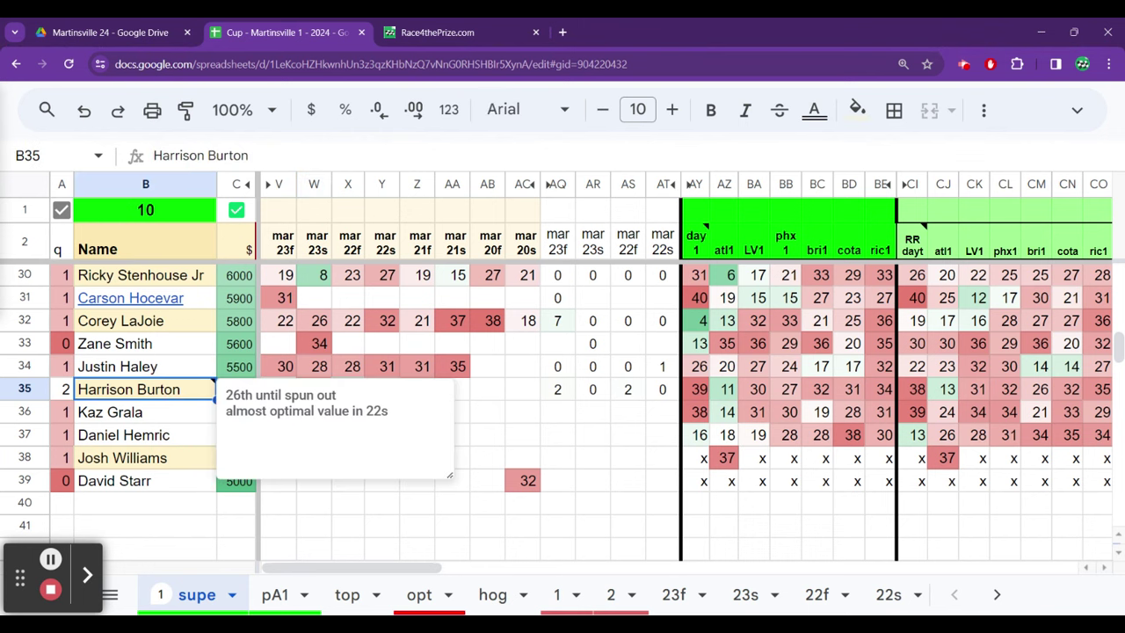
{"action": "left_click", "coordinate": [367, 369]}
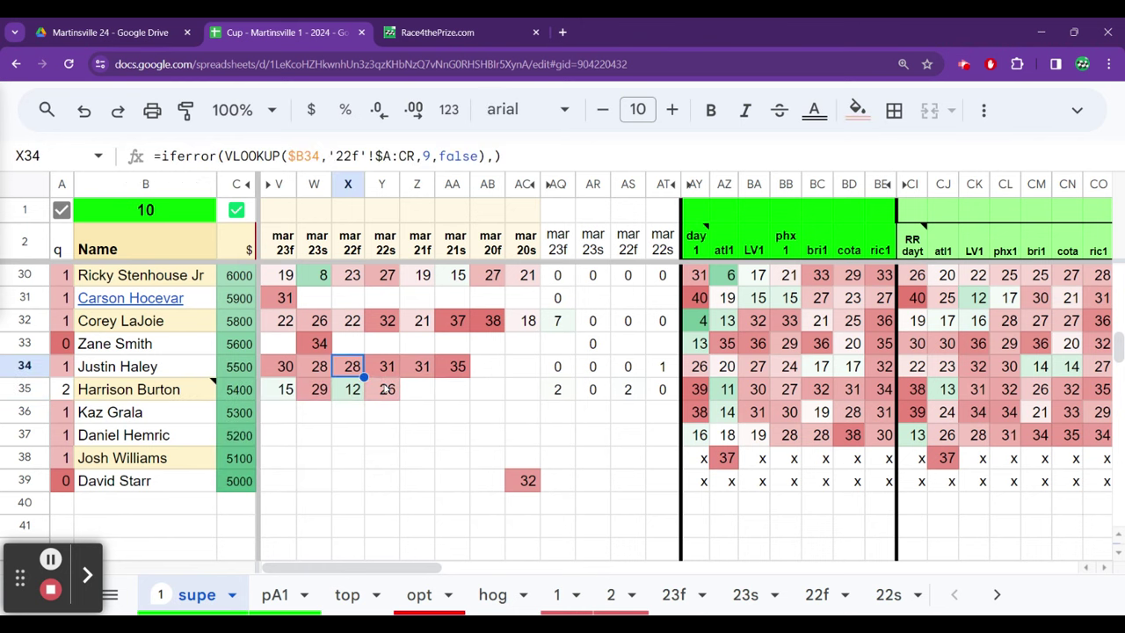
{"action": "left_click", "coordinate": [387, 389]}
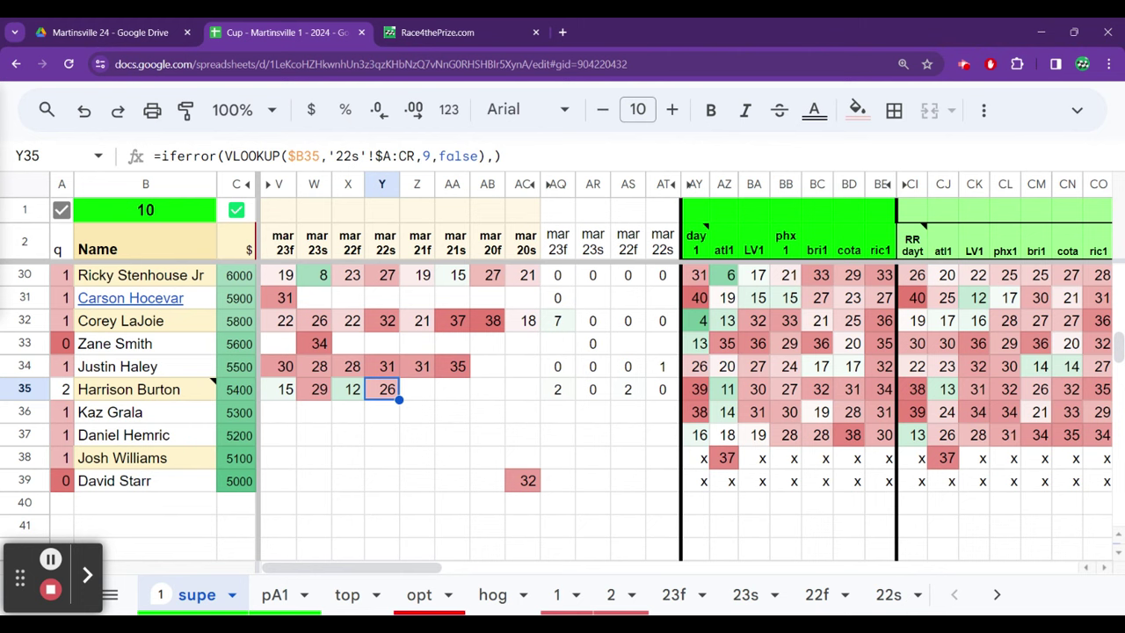
{"action": "left_click", "coordinate": [381, 413]}
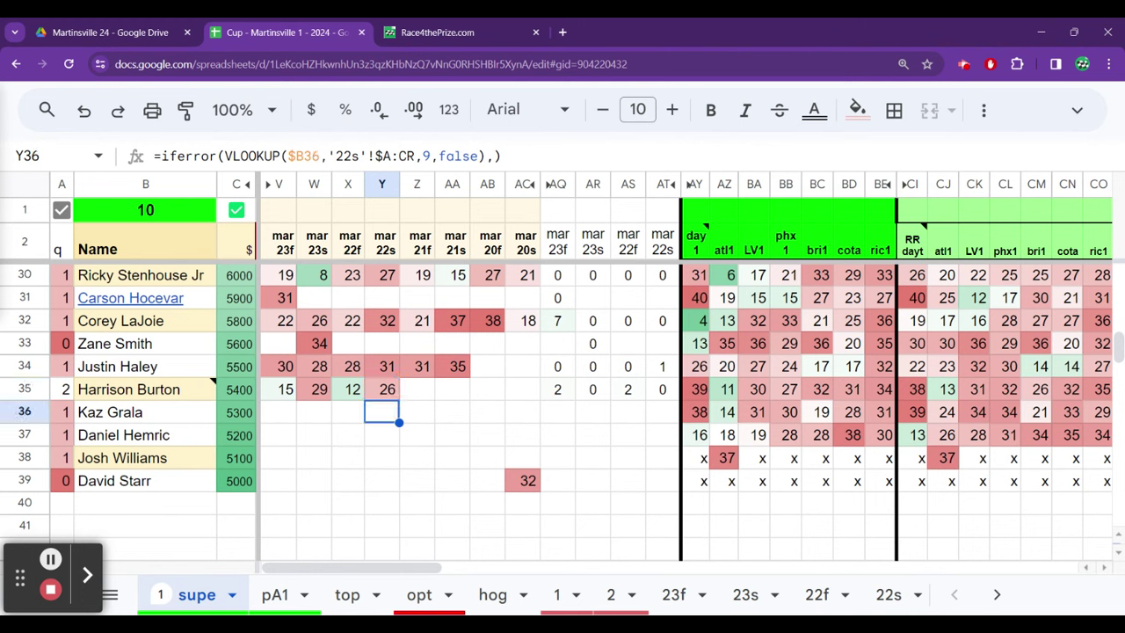
{"action": "left_click", "coordinate": [381, 390]}
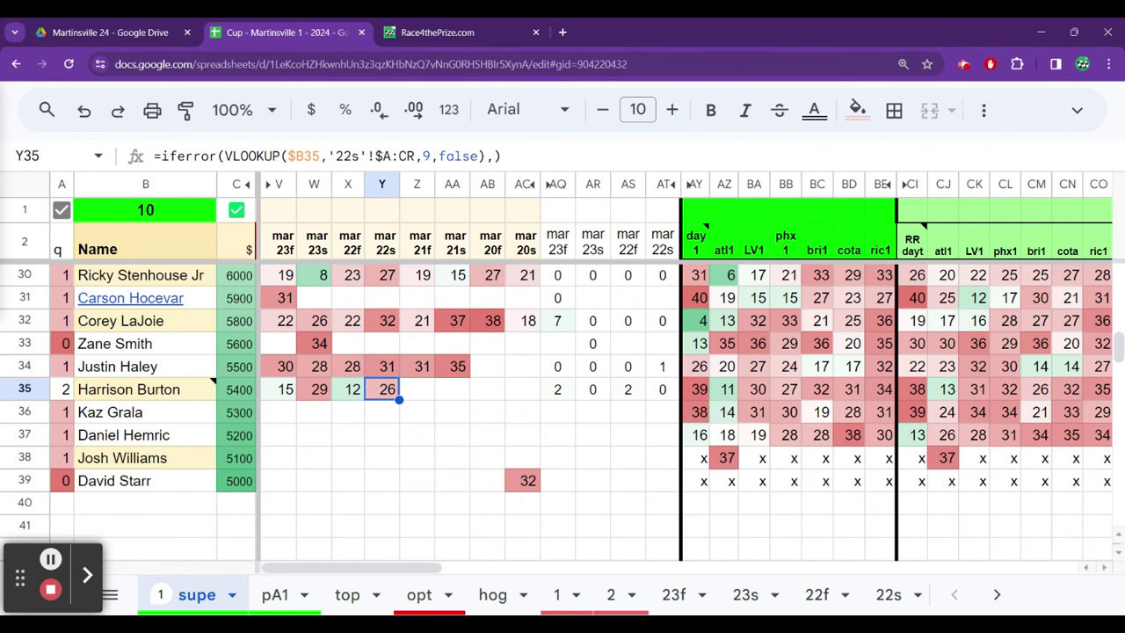
{"action": "left_click", "coordinate": [381, 411]}
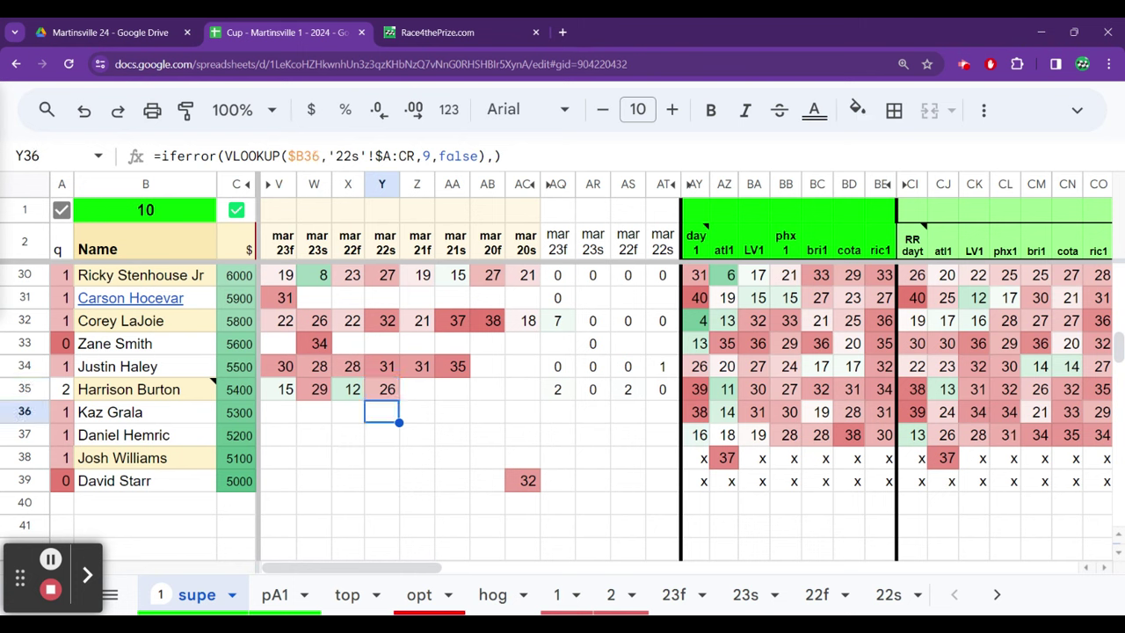
Examine Harrison Burton's row from mar 22s through the second set of Martinsville columns to his day 1 result
{"action": "left_click", "coordinate": [382, 389]}
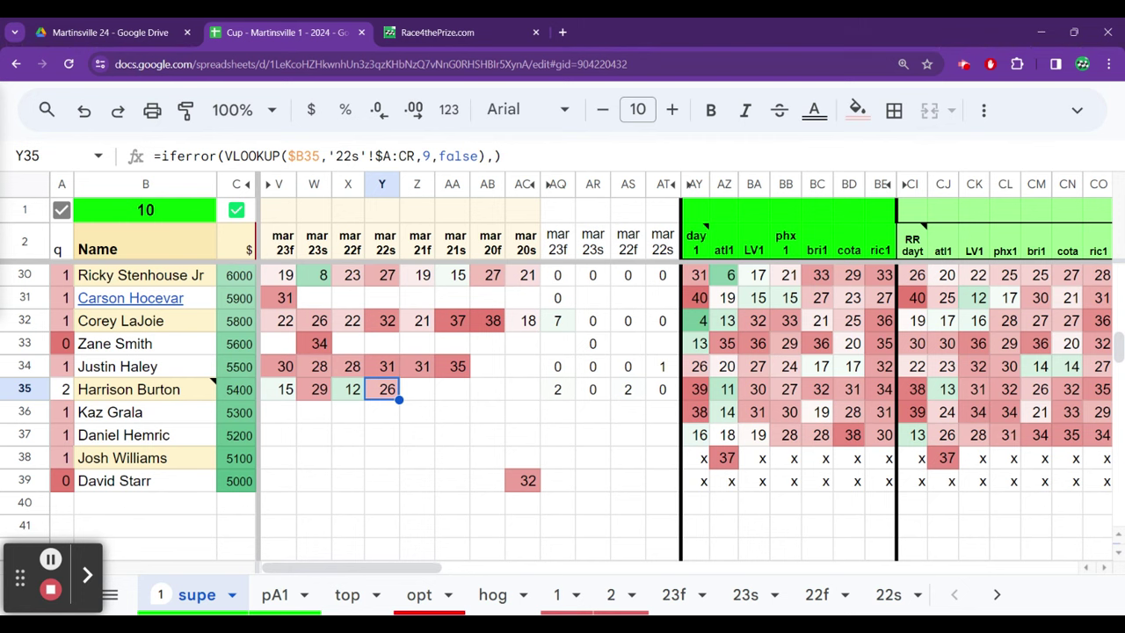
{"action": "key", "text": "Right"}
{"action": "key", "text": "Right"}
{"action": "key", "text": "Right"}
{"action": "key", "text": "Right"}
{"action": "key", "text": "Right"}
{"action": "key", "text": "Right"}
{"action": "key", "text": "Right"}
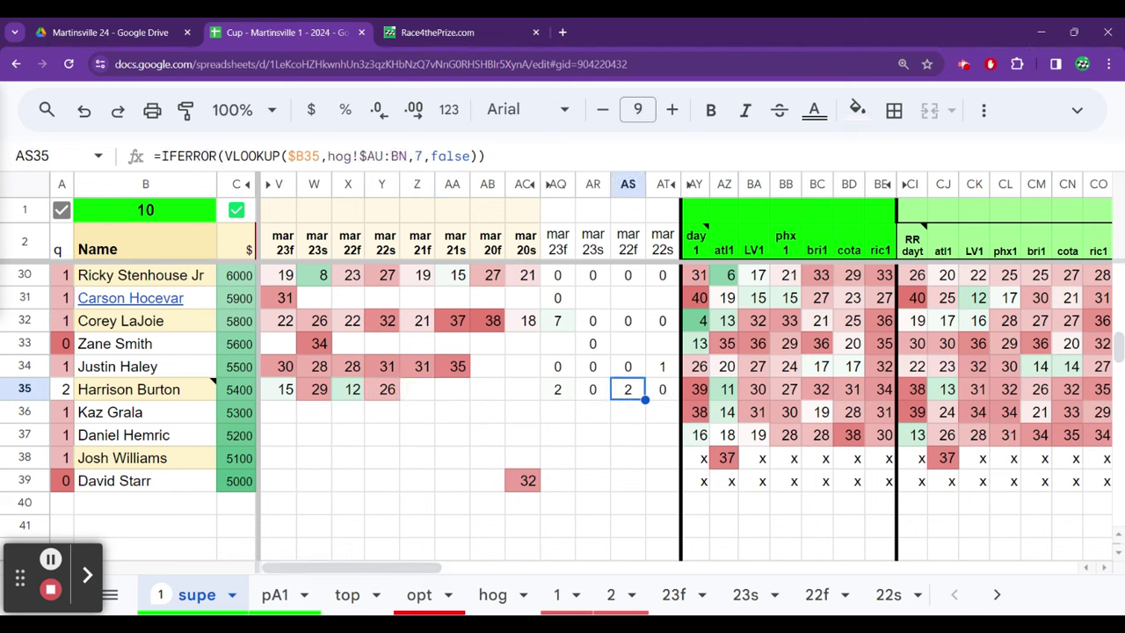
{"action": "key", "text": "Right"}
{"action": "key", "text": "Right"}
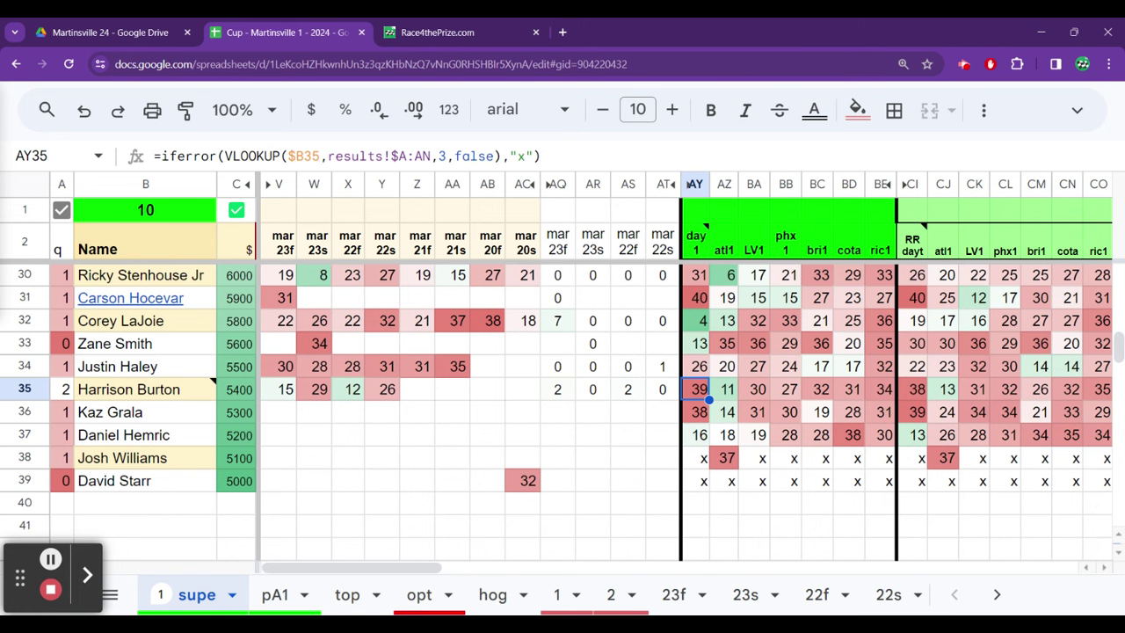
Examine Harrison Burton's current-season results from day 1 through ric1
{"action": "key", "text": "Right"}
{"action": "key", "text": "Right"}
{"action": "key", "text": "Right"}
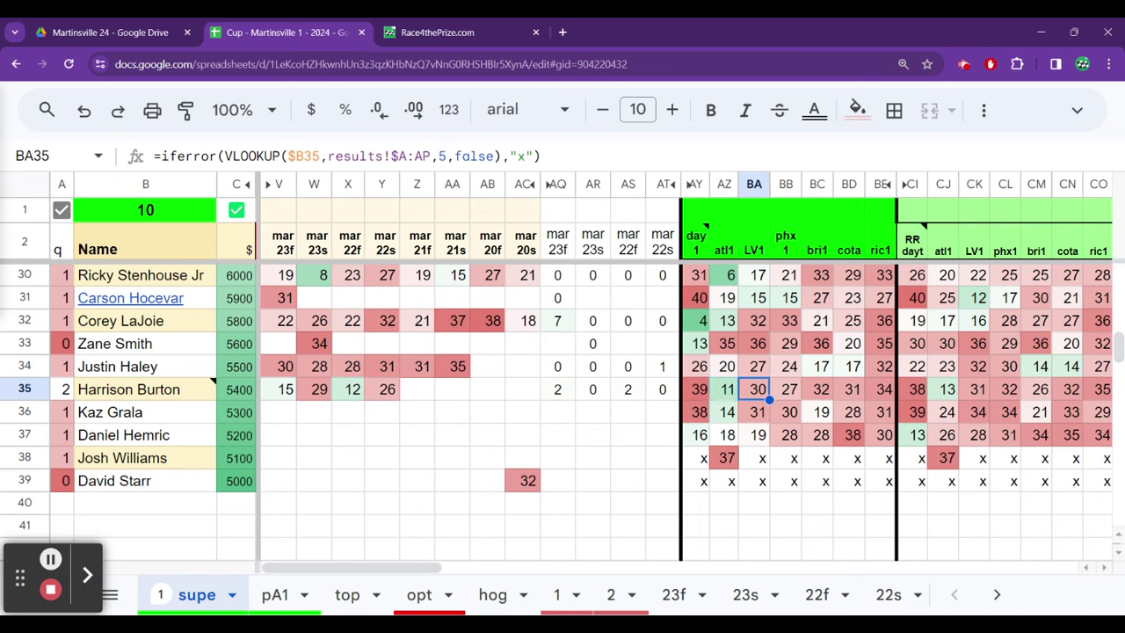
{"action": "key", "text": "Right"}
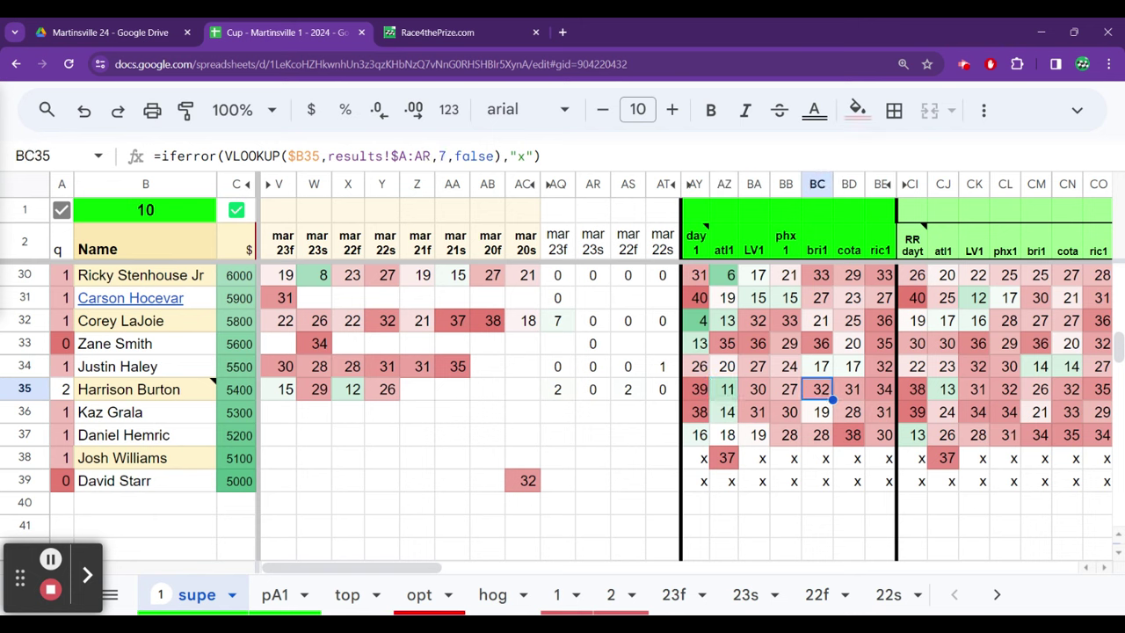
{"action": "key", "text": "Right"}
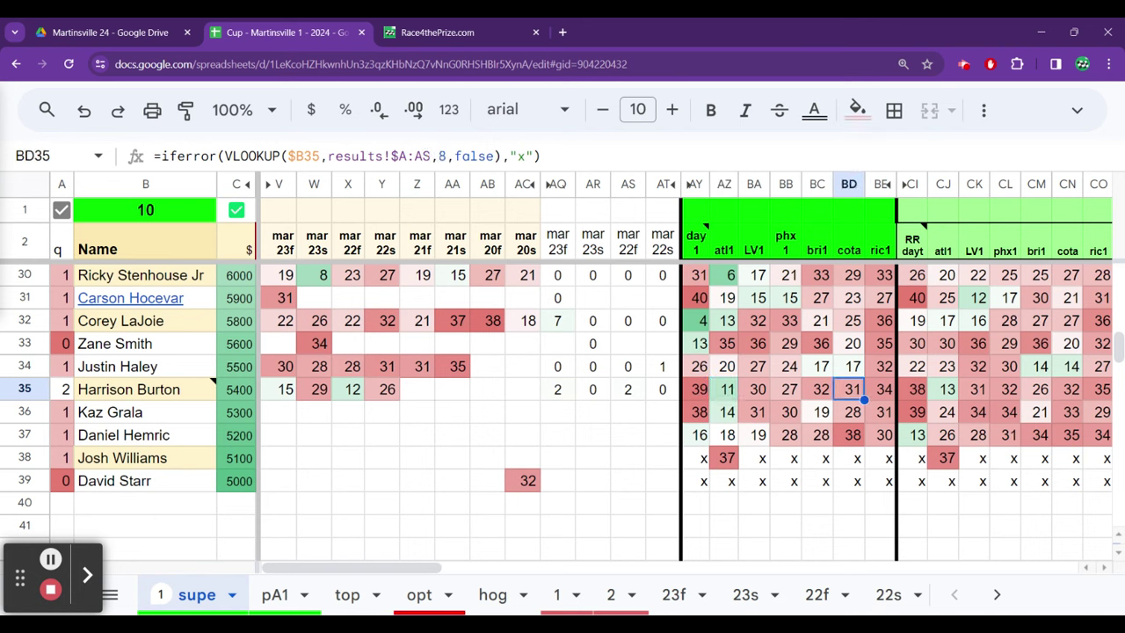
{"action": "key", "text": "Right"}
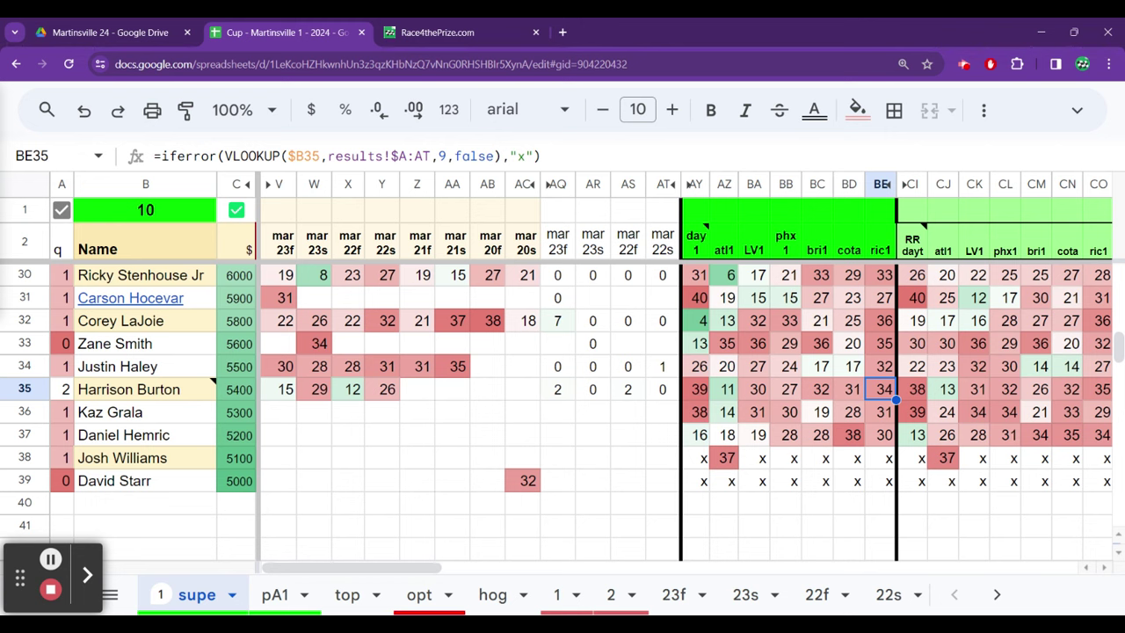
Go back to Harrison Burton's LV1 result and recheck his season results from phx 1 through ric1
{"action": "key", "text": "Left"}
{"action": "key", "text": "Left"}
{"action": "key", "text": "Left"}
{"action": "key", "text": "Left"}
{"action": "key", "text": "Left"}
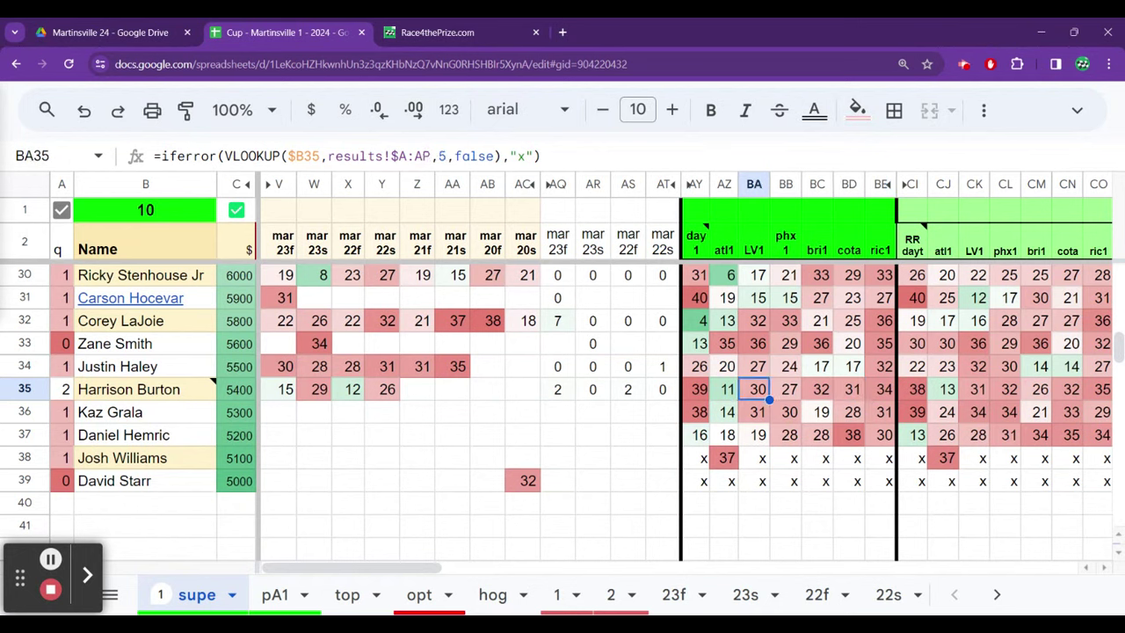
{"action": "key", "text": "Right"}
{"action": "key", "text": "Right"}
{"action": "key", "text": "Right"}
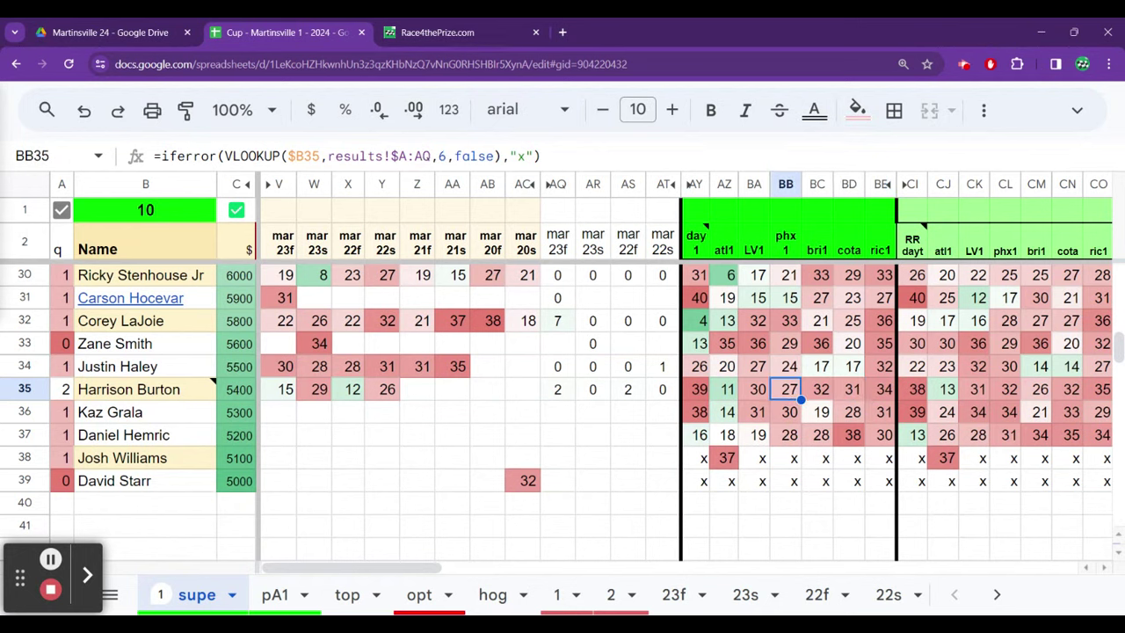
{"action": "key", "text": "Right"}
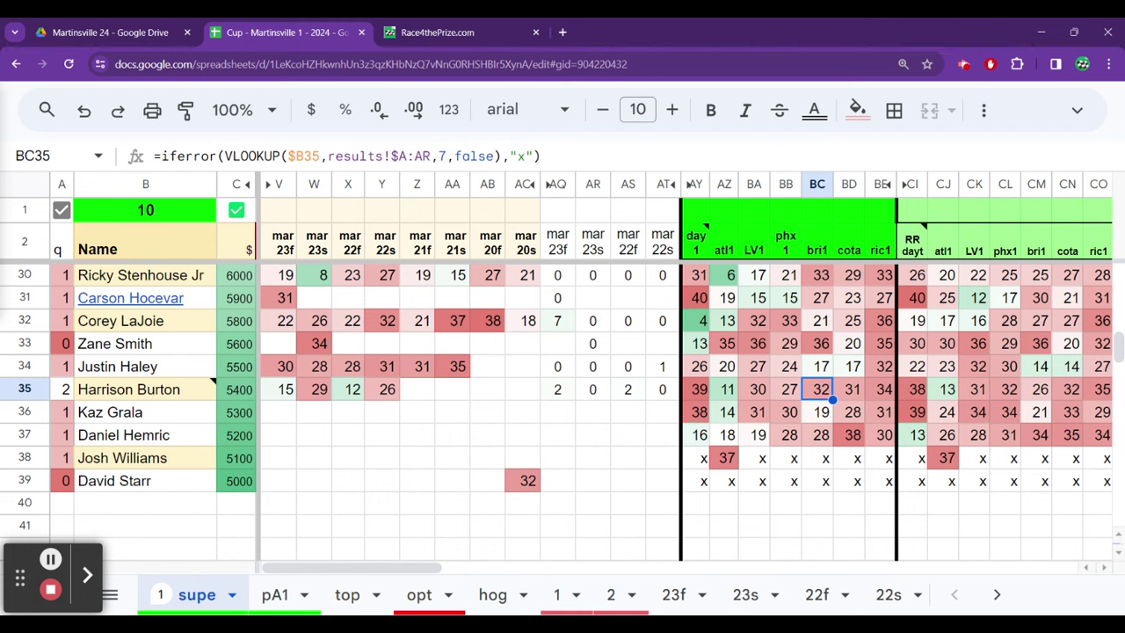
{"action": "key", "text": "Right"}
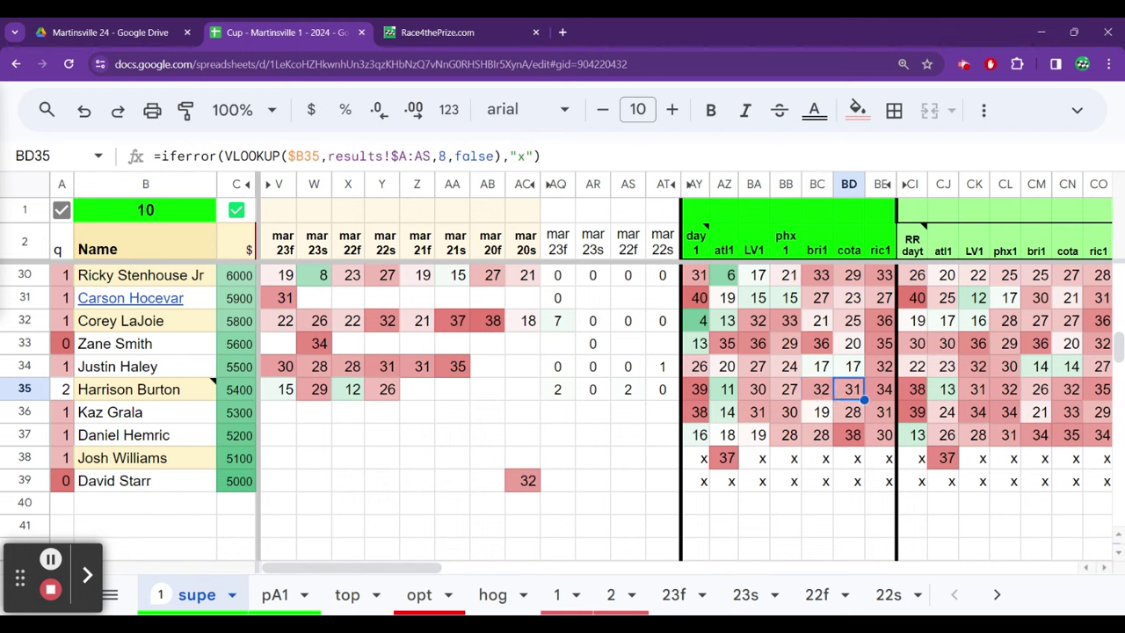
{"action": "key", "text": "Right"}
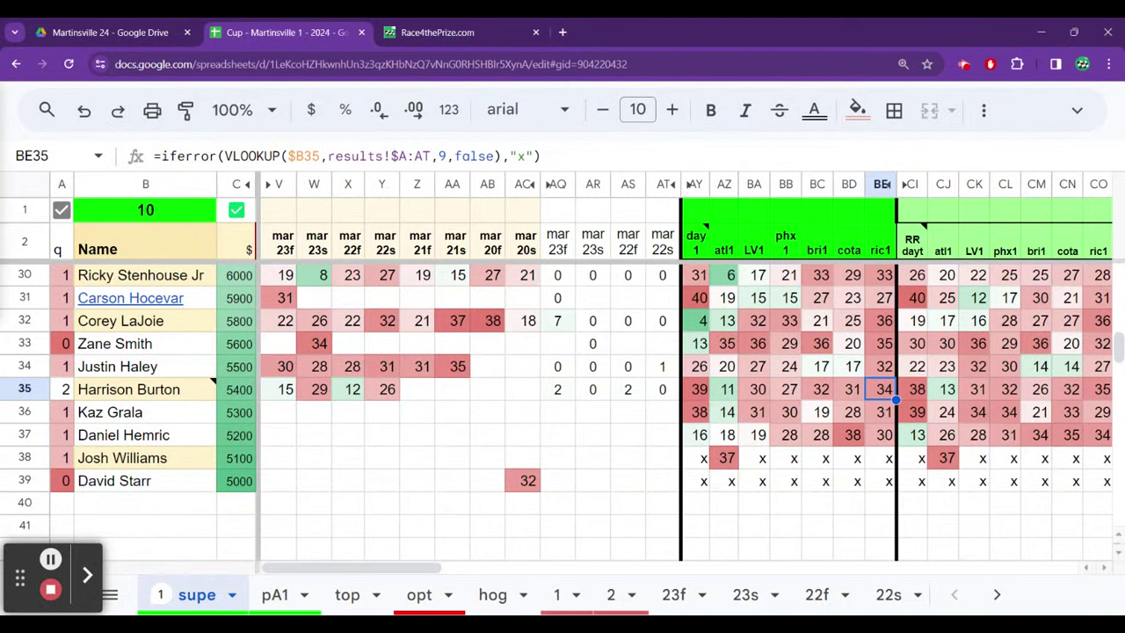
Return along Harrison Burton's row from his ric1 result to his mar 23f finish
{"action": "key", "text": "Left"}
{"action": "key", "text": "Left"}
{"action": "key", "text": "Left"}
{"action": "key", "text": "Left"}
{"action": "key", "text": "Left"}
{"action": "key", "text": "Left"}
{"action": "key", "text": "Left"}
{"action": "key", "text": "Left"}
{"action": "key", "text": "Left"}
{"action": "key", "text": "Left"}
{"action": "key", "text": "Left"}
{"action": "key", "text": "Left"}
{"action": "key", "text": "Left"}
{"action": "key", "text": "Left"}
{"action": "key", "text": "Left"}
{"action": "key", "text": "Left"}
{"action": "key", "text": "Left"}
{"action": "key", "text": "Left"}
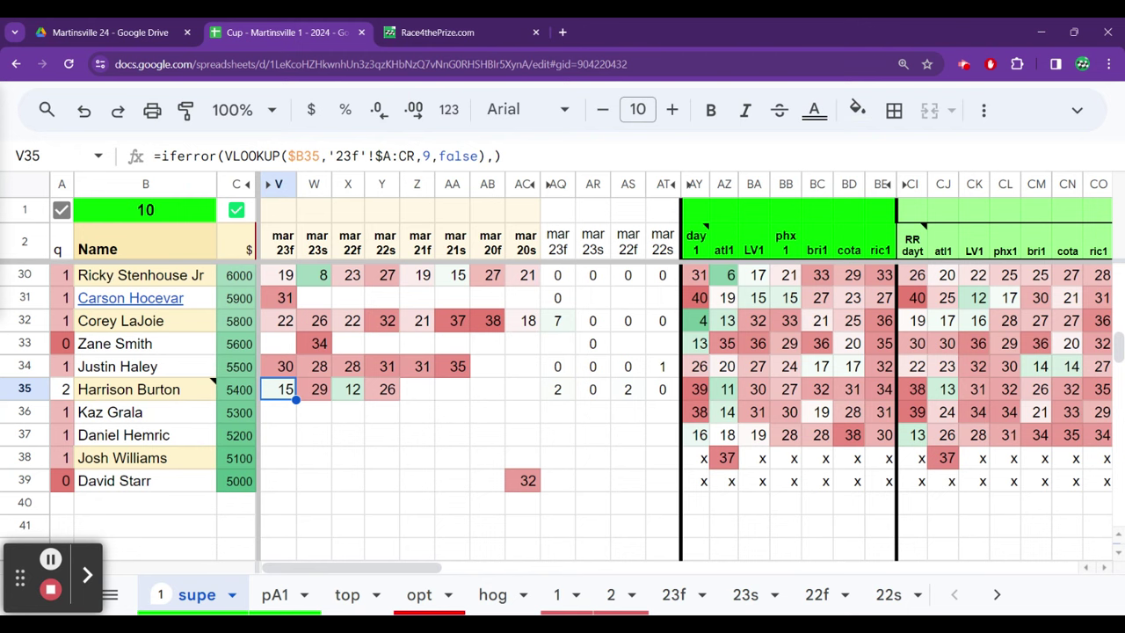
Look up through the mar 23f finishes from Harrison Burton's row to Noah Gragson's row
{"action": "key", "text": "Up"}
{"action": "key", "text": "Up"}
{"action": "key", "text": "Up"}
{"action": "key", "text": "Up"}
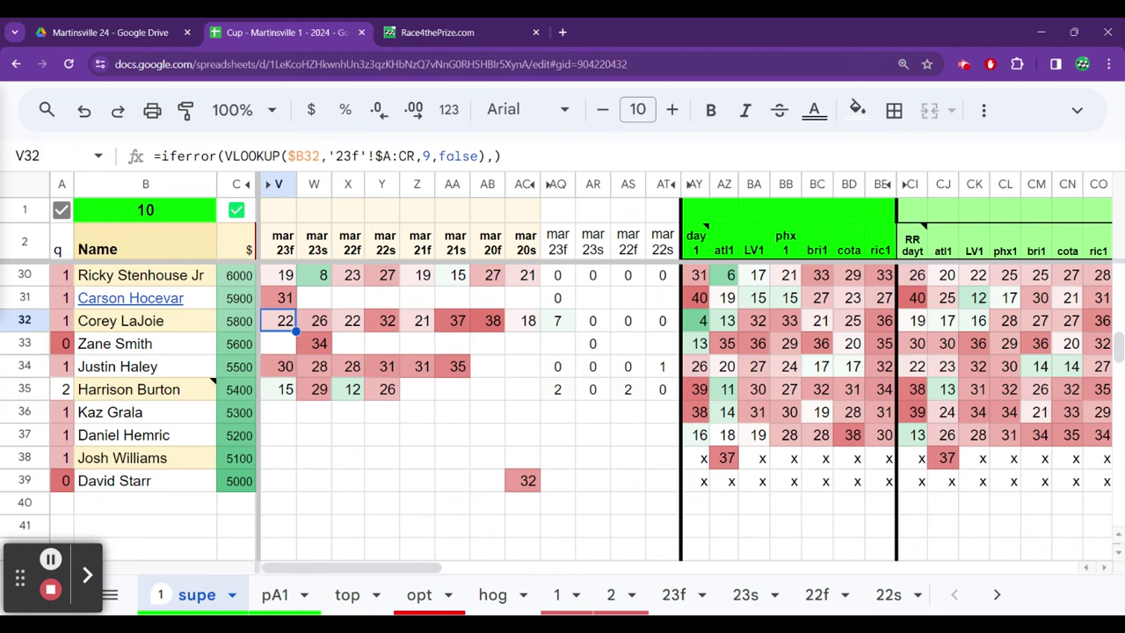
{"action": "key", "text": "Up"}
{"action": "key", "text": "Up"}
{"action": "key", "text": "Up"}
{"action": "key", "text": "Up"}
{"action": "key", "text": "Up"}
{"action": "key", "text": "Up"}
{"action": "key", "text": "Up"}
{"action": "key", "text": "Up"}
{"action": "key", "text": "Up"}
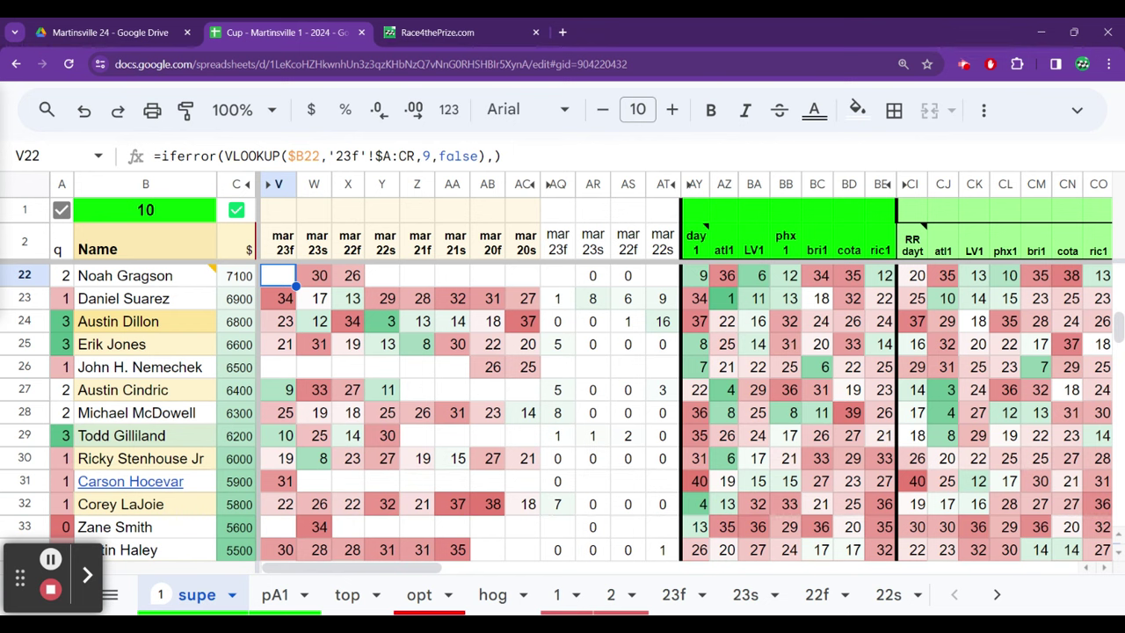
Go down the mar 23f finishes from Noah Gragson's row to Ricky Stenhouse Jr
{"action": "key", "text": "Down"}
{"action": "key", "text": "Down"}
{"action": "key", "text": "Down"}
{"action": "key", "text": "Down"}
{"action": "key", "text": "Down"}
{"action": "key", "text": "Down"}
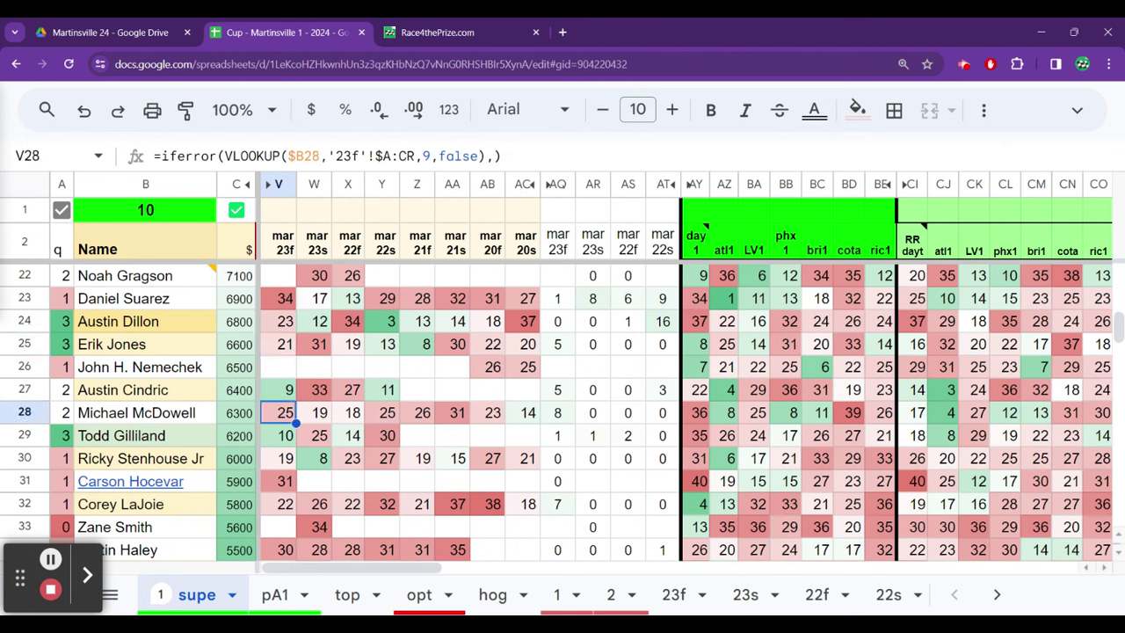
{"action": "key", "text": "Down"}
{"action": "key", "text": "Down"}
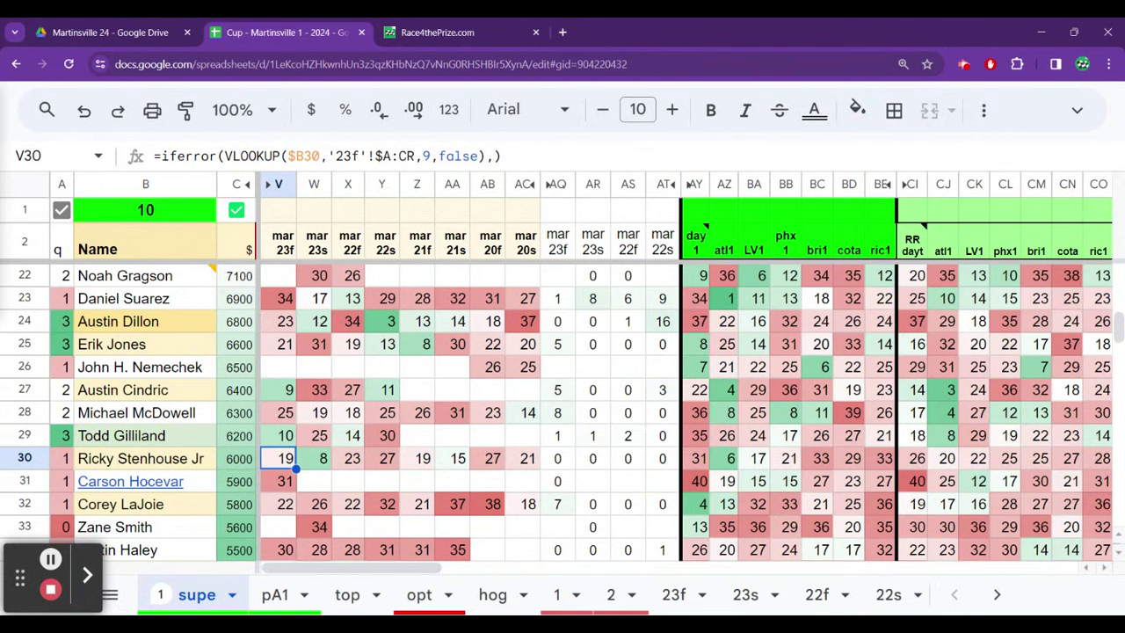
Examine Ricky Stenhouse Jr's row from his mar 23f finish across the Martinsville columns to his current-season cota result
{"action": "key", "text": "Right"}
{"action": "key", "text": "Right"}
{"action": "key", "text": "Right"}
{"action": "key", "text": "Right"}
{"action": "key", "text": "Right"}
{"action": "key", "text": "Right"}
{"action": "key", "text": "Right"}
{"action": "key", "text": "Right"}
{"action": "key", "text": "Right"}
{"action": "key", "text": "Right"}
{"action": "key", "text": "Right"}
{"action": "key", "text": "Right"}
{"action": "key", "text": "Right"}
{"action": "key", "text": "Right"}
{"action": "key", "text": "Right"}
{"action": "key", "text": "Right"}
{"action": "key", "text": "Right"}
{"action": "key", "text": "Right"}
{"action": "key", "text": "Right"}
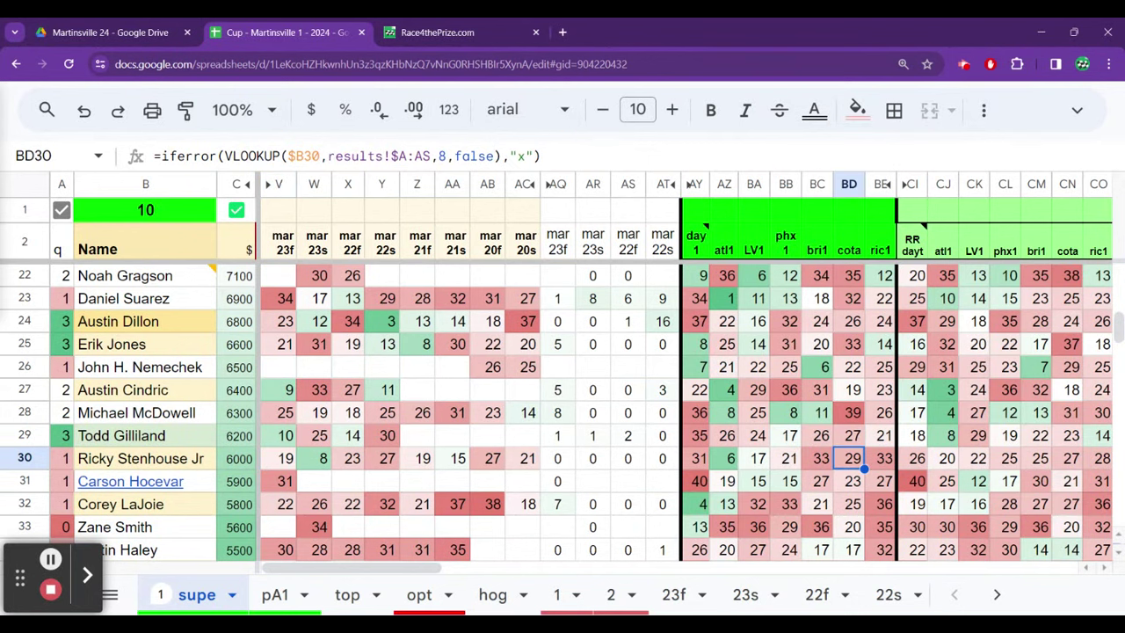
Check Ricky Stenhouse Jr's rating ranks across cota, LV1 and bri1
{"action": "key", "text": "Right"}
{"action": "key", "text": "Right"}
{"action": "key", "text": "Right"}
{"action": "key", "text": "Right"}
{"action": "key", "text": "Right"}
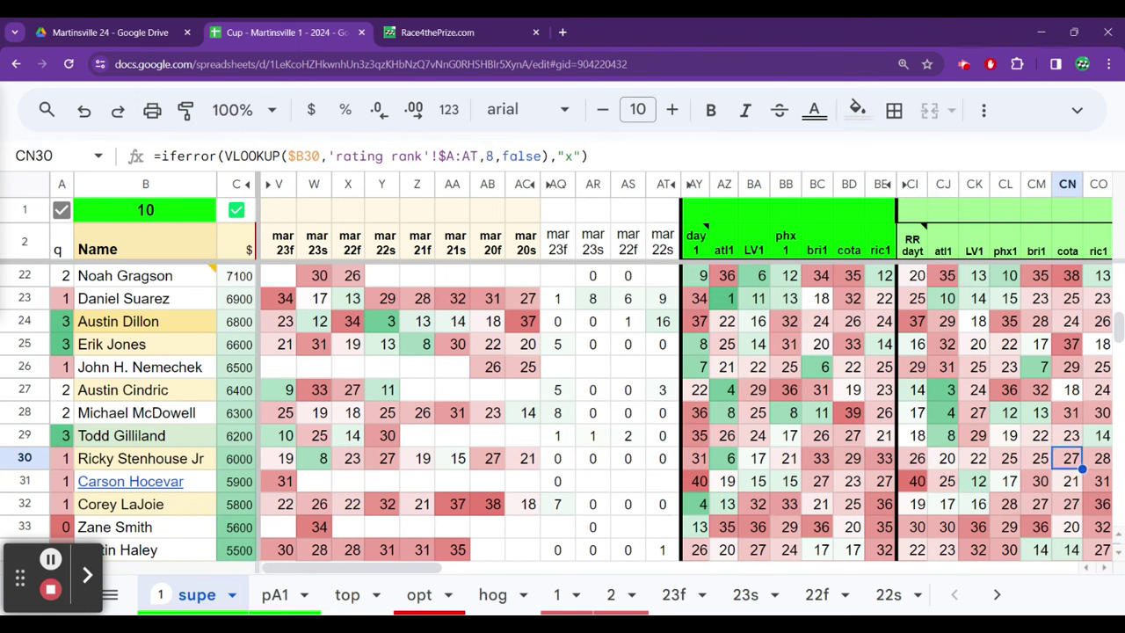
{"action": "key", "text": "Left"}
{"action": "key", "text": "Left"}
{"action": "key", "text": "Left"}
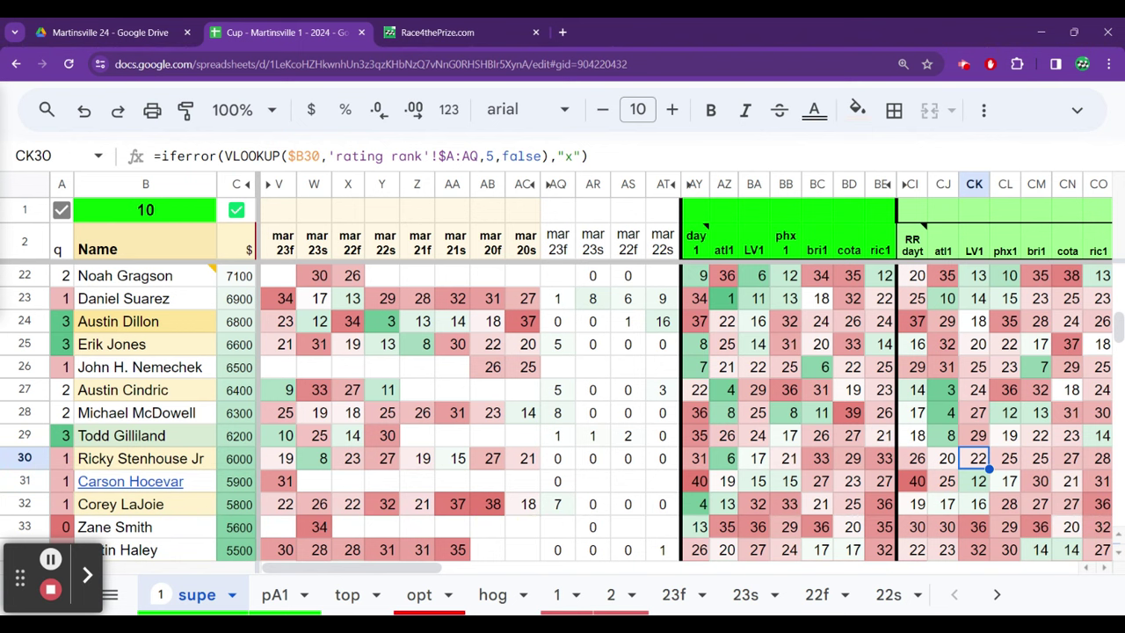
{"action": "left_click", "coordinate": [1037, 458]}
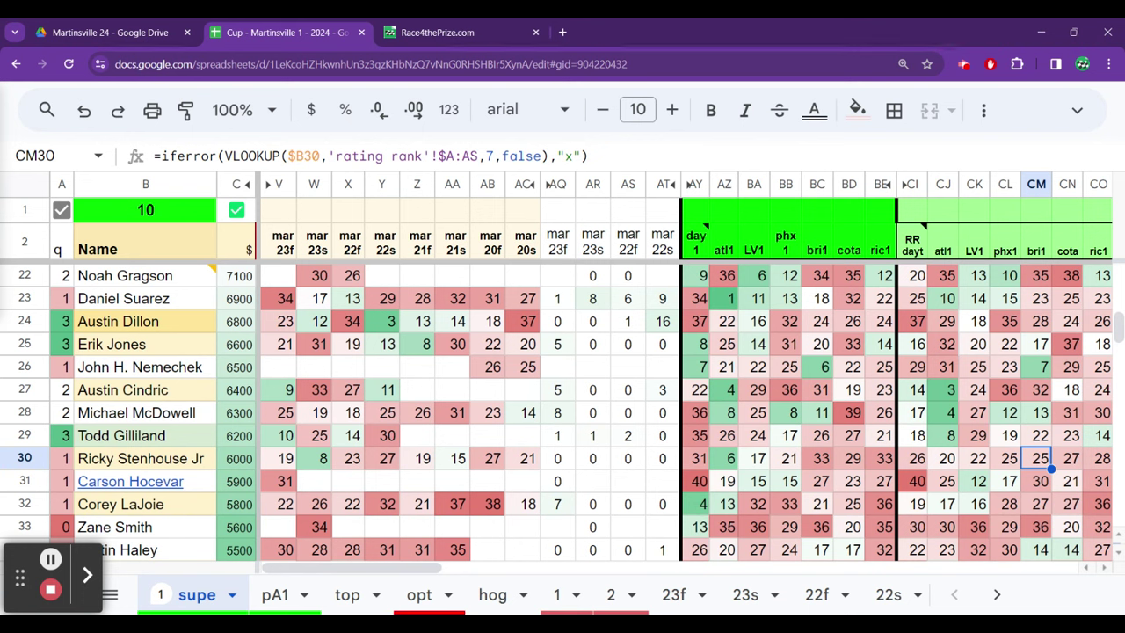
Go back along Ricky Stenhouse Jr's row from his bri1 rating rank to his season phx 1 result
{"action": "key", "text": "Left"}
{"action": "key", "text": "Left"}
{"action": "key", "text": "Left"}
{"action": "key", "text": "Left"}
{"action": "key", "text": "Left"}
{"action": "key", "text": "Left"}
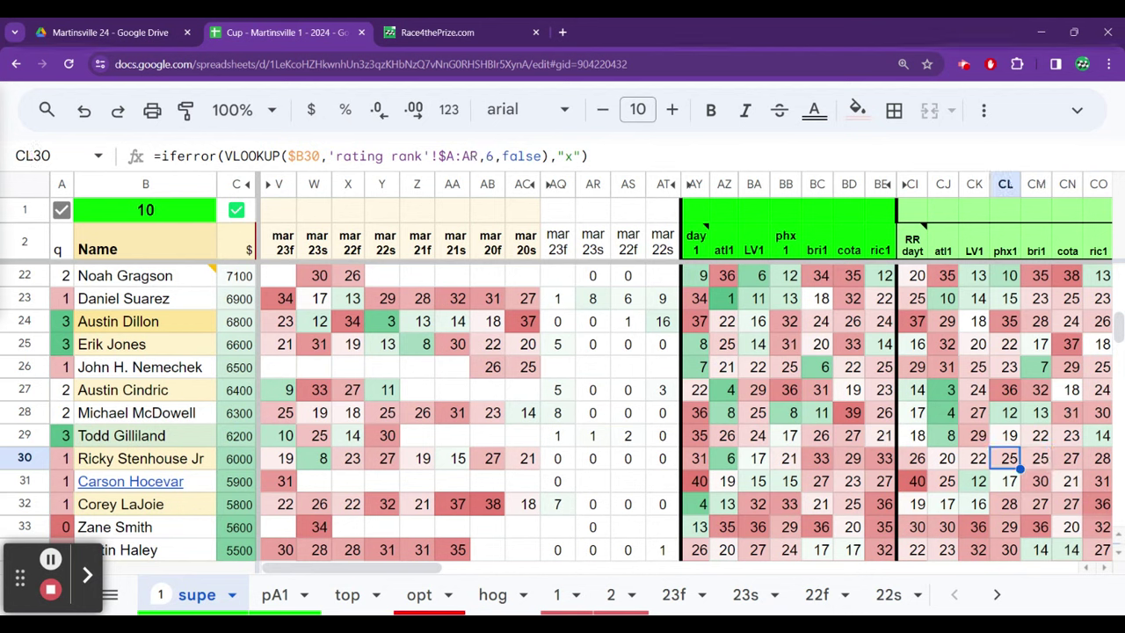
{"action": "key", "text": "Left"}
{"action": "key", "text": "Left"}
{"action": "key", "text": "Left"}
{"action": "key", "text": "Left"}
{"action": "key", "text": "Left"}
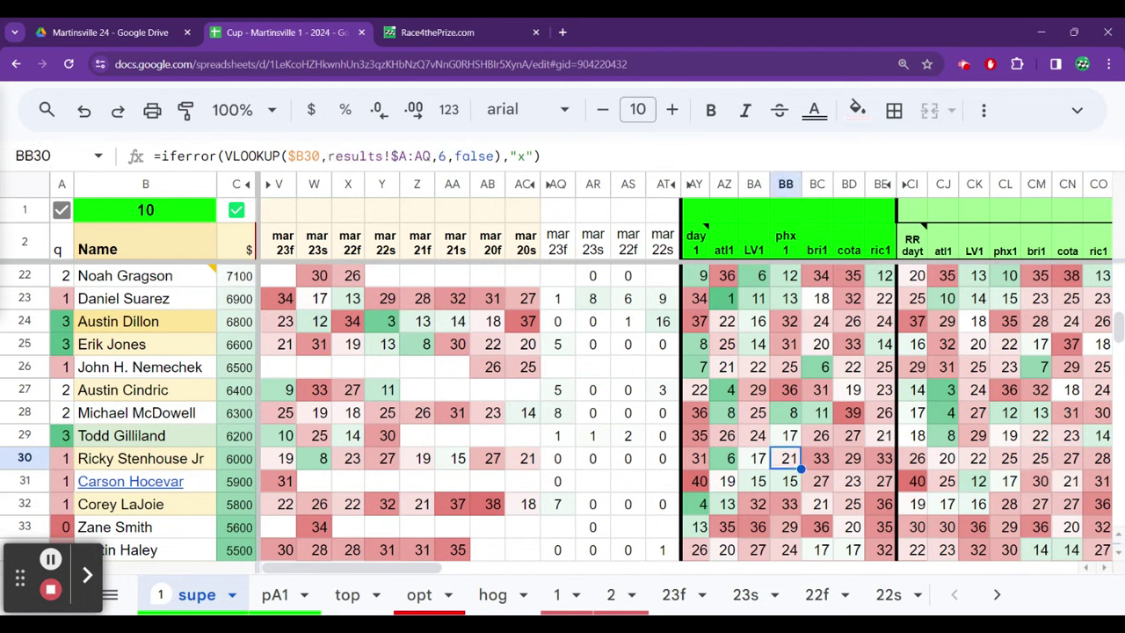
Review Ricky Stenhouse Jr's row from his phx 1 result forward to his cota rating rank
{"action": "key", "text": "Right"}
{"action": "key", "text": "Right"}
{"action": "key", "text": "Right"}
{"action": "key", "text": "Right"}
{"action": "key", "text": "Right"}
{"action": "key", "text": "Right"}
{"action": "key", "text": "Right"}
{"action": "key", "text": "Right"}
{"action": "key", "text": "Right"}
{"action": "key", "text": "Right"}
{"action": "key", "text": "Right"}
{"action": "key", "text": "Right"}
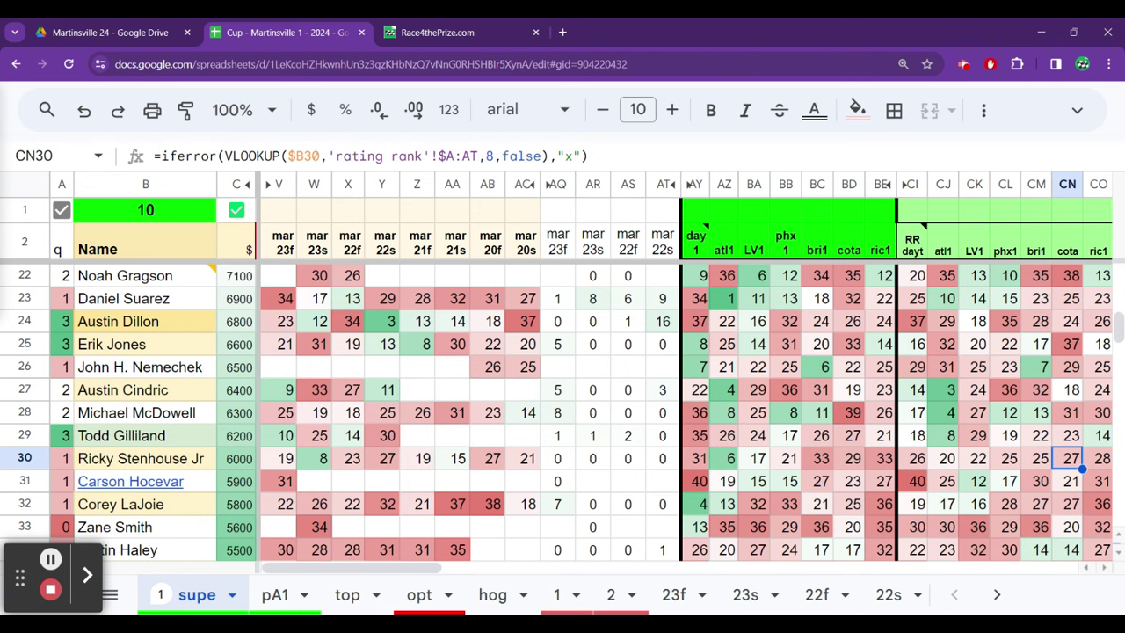
Go back along Ricky Stenhouse Jr's row from his cota rating rank to his salary
{"action": "key", "text": "Left"}
{"action": "key", "text": "Left"}
{"action": "key", "text": "Left"}
{"action": "key", "text": "Left"}
{"action": "key", "text": "Left"}
{"action": "key", "text": "Left"}
{"action": "key", "text": "Left"}
{"action": "key", "text": "Left"}
{"action": "key", "text": "Left"}
{"action": "key", "text": "Left"}
{"action": "key", "text": "Left"}
{"action": "key", "text": "Left"}
{"action": "key", "text": "Left"}
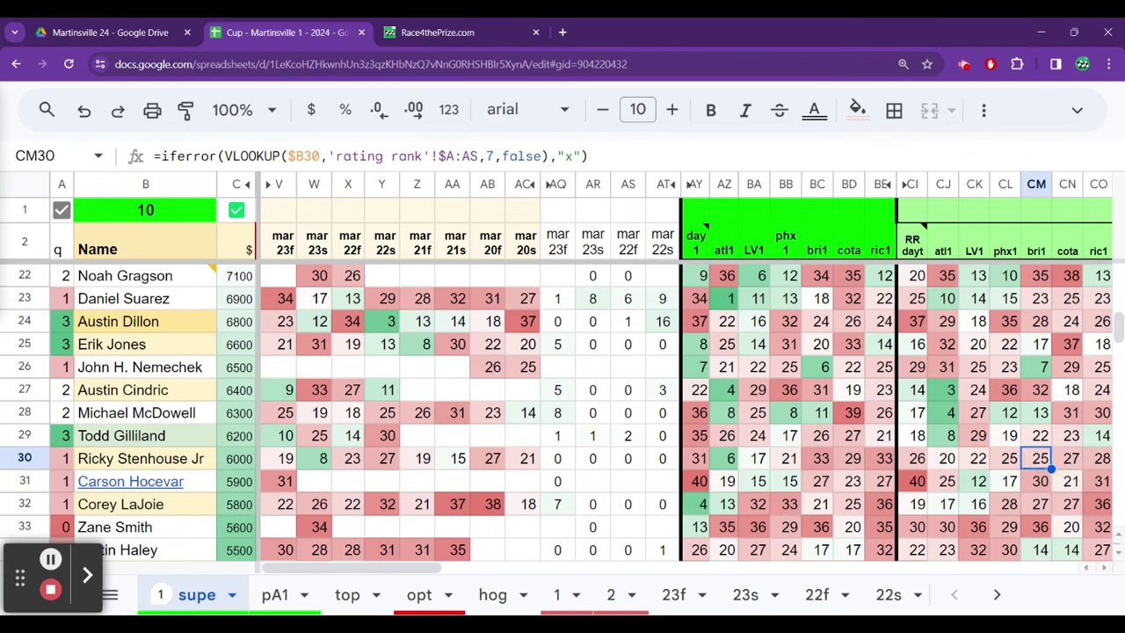
{"action": "key", "text": "Left"}
{"action": "key", "text": "Left"}
{"action": "key", "text": "Left"}
{"action": "key", "text": "Left"}
{"action": "key", "text": "Left"}
{"action": "key", "text": "Left"}
{"action": "key", "text": "Left"}
{"action": "key", "text": "Left"}
{"action": "key", "text": "Left"}
{"action": "key", "text": "Left"}
{"action": "key", "text": "Left"}
{"action": "key", "text": "Left"}
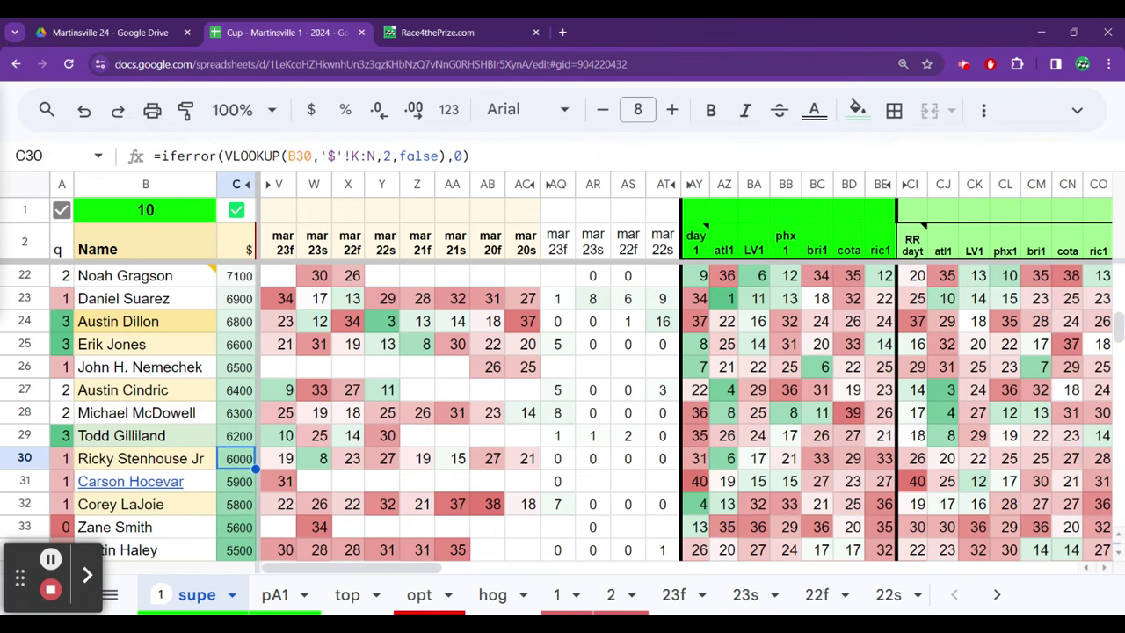
Review Ricky Stenhouse Jr's row from his salary across the Martinsville finishes to his season ric1 result
{"action": "key", "text": "Right"}
{"action": "key", "text": "Right"}
{"action": "key", "text": "Right"}
{"action": "key", "text": "Right"}
{"action": "key", "text": "Right"}
{"action": "key", "text": "Right"}
{"action": "key", "text": "Right"}
{"action": "key", "text": "Right"}
{"action": "key", "text": "Right"}
{"action": "key", "text": "Right"}
{"action": "key", "text": "Right"}
{"action": "key", "text": "Right"}
{"action": "key", "text": "Right"}
{"action": "key", "text": "Right"}
{"action": "key", "text": "Right"}
{"action": "key", "text": "Right"}
{"action": "key", "text": "Right"}
{"action": "key", "text": "Right"}
{"action": "key", "text": "Right"}
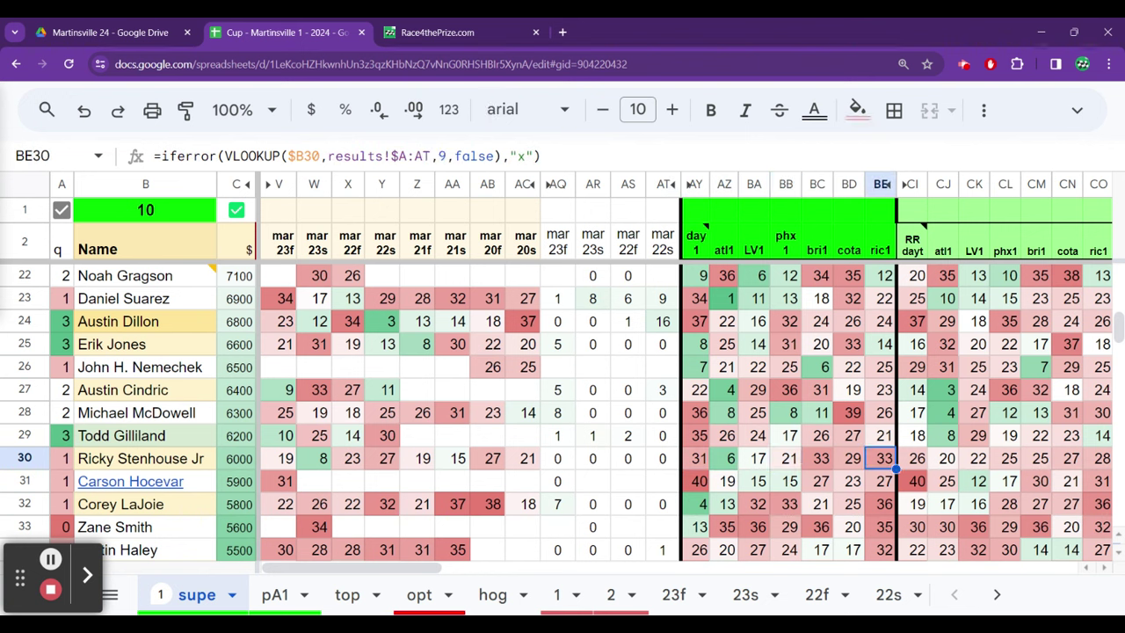
Go back from Ricky Stenhouse Jr's ric1 result to his mar 22f value in the second set of Martinsville columns
{"action": "key", "text": "Left"}
{"action": "key", "text": "Left"}
{"action": "key", "text": "Left"}
{"action": "key", "text": "Left"}
{"action": "key", "text": "Left"}
{"action": "key", "text": "Left"}
{"action": "key", "text": "Left"}
{"action": "key", "text": "Left"}
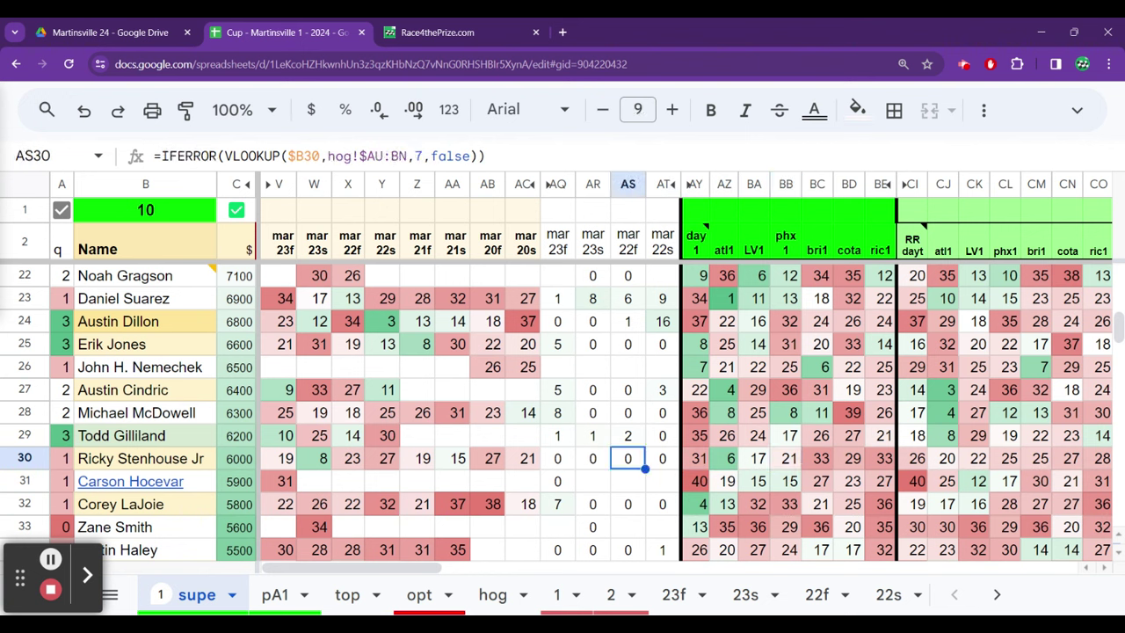
Go back along Ricky Stenhouse Jr's row to his salary, checking it against Corey LaJoie's salary two rows below
{"action": "key", "text": "Left"}
{"action": "key", "text": "Left"}
{"action": "key", "text": "Left"}
{"action": "key", "text": "Left"}
{"action": "key", "text": "Left"}
{"action": "key", "text": "Left"}
{"action": "key", "text": "Left"}
{"action": "key", "text": "Left"}
{"action": "key", "text": "Left"}
{"action": "key", "text": "Left"}
{"action": "key", "text": "Left"}
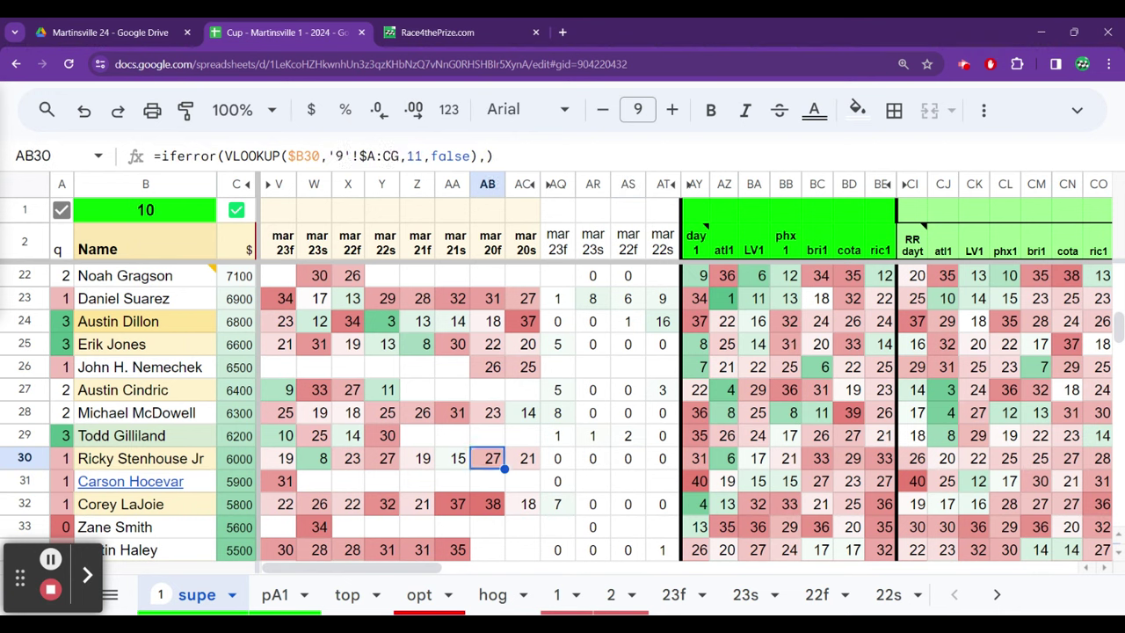
{"action": "key", "text": "Down"}
{"action": "key", "text": "Down"}
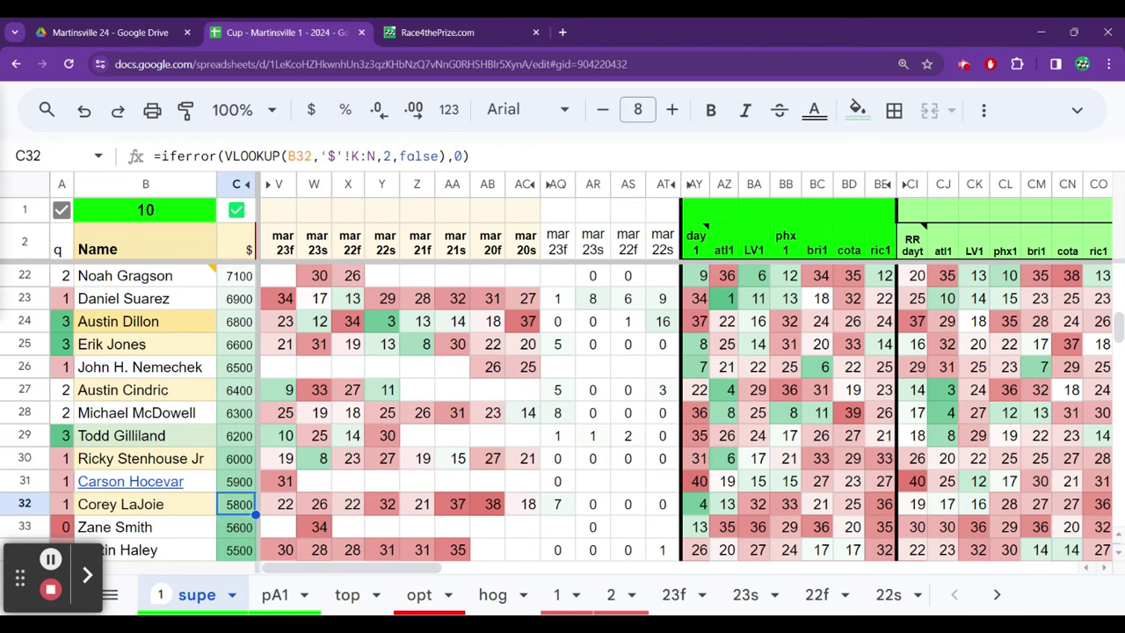
{"action": "key", "text": "Up"}
{"action": "key", "text": "Up"}
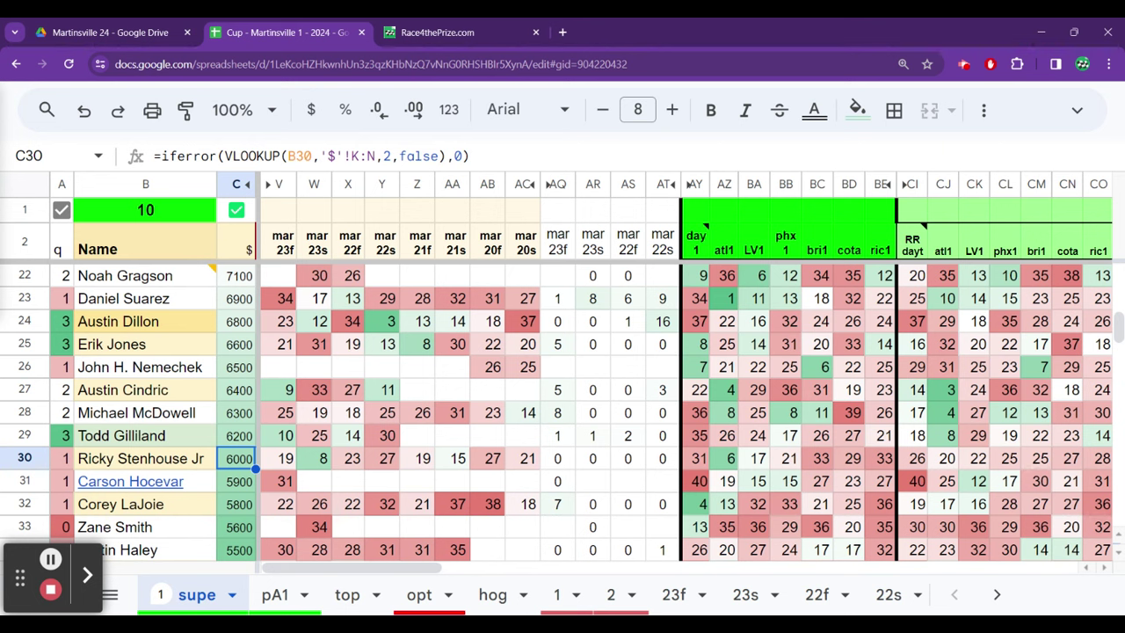
Set Ricky Stenhouse Jr's q rating to 2
{"action": "left_click", "coordinate": [61, 457]}
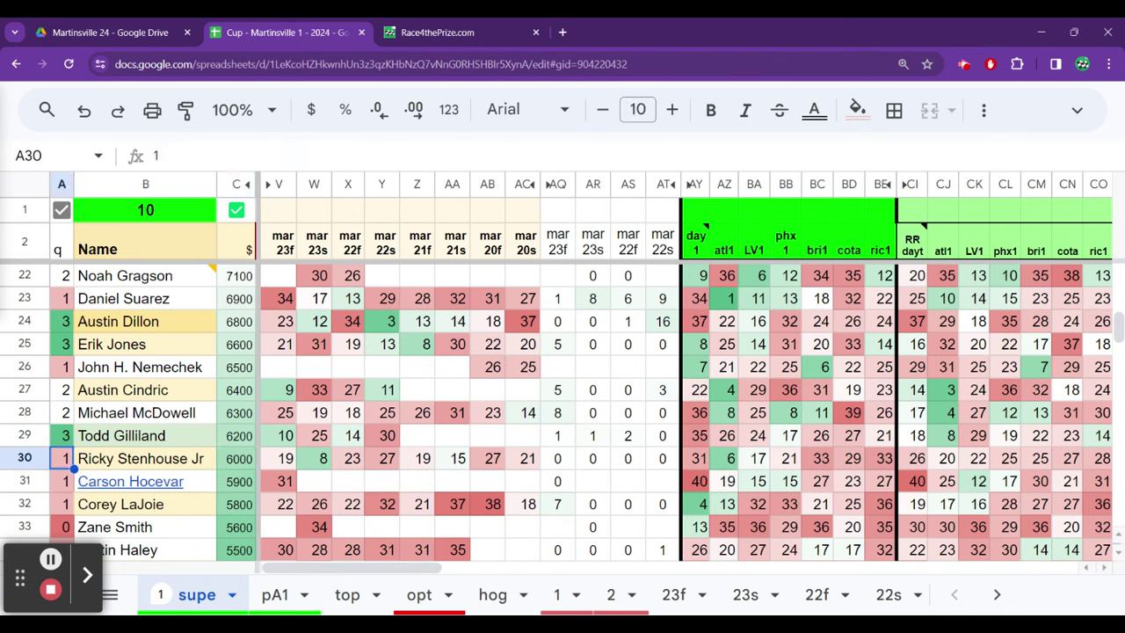
{"action": "type", "text": "2"}
{"action": "key", "text": "Up"}
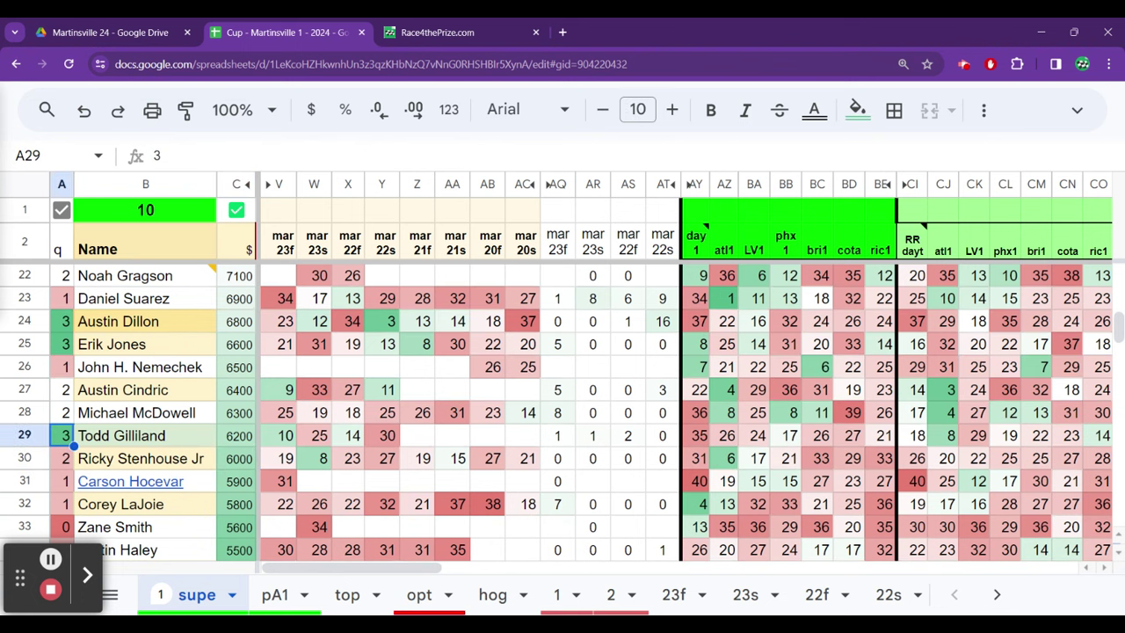
Review Todd Gilliland's row from his salary across the Martinsville finishes to his ric1 rating rank
{"action": "key", "text": "Right"}
{"action": "left_click", "coordinate": [237, 435]}
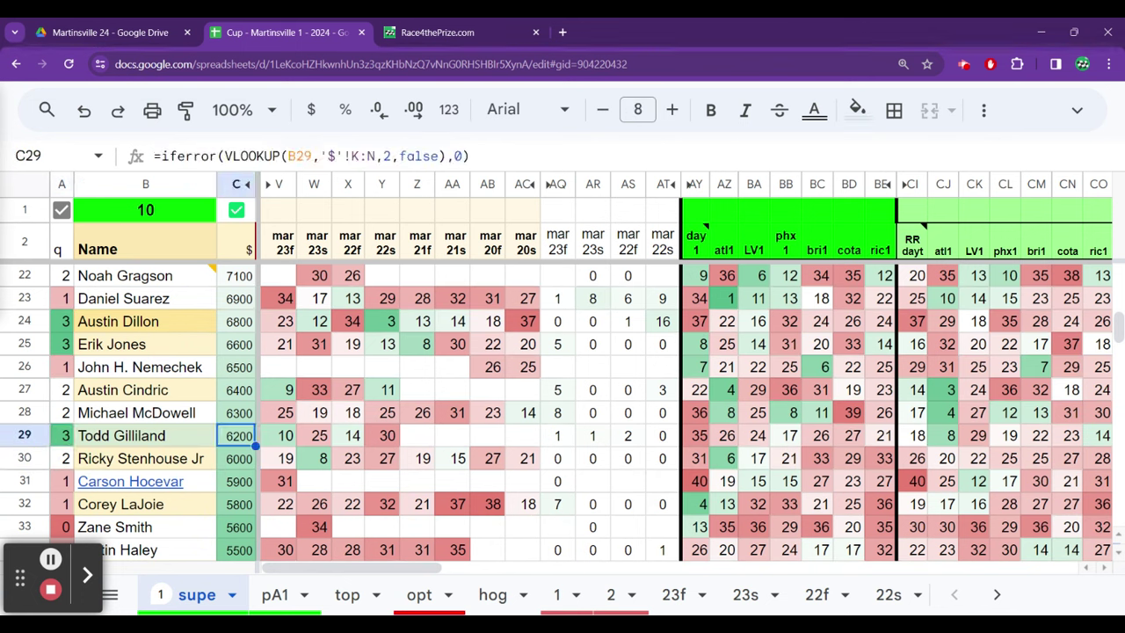
{"action": "key", "text": "Right"}
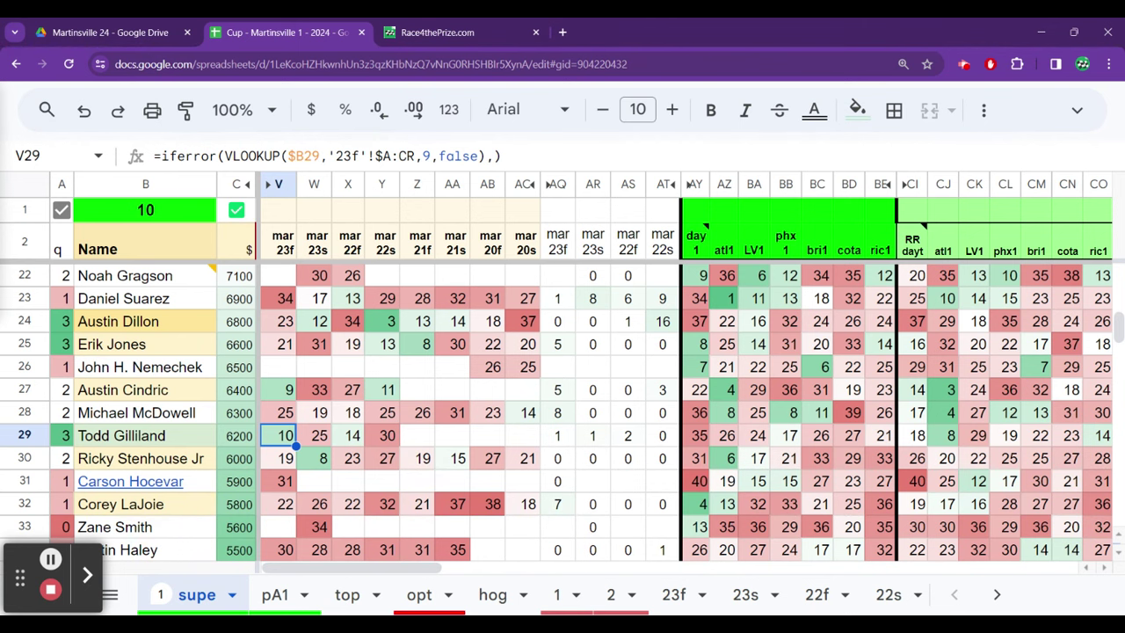
{"action": "left_click", "coordinate": [319, 435]}
{"action": "left_click", "coordinate": [351, 435]}
{"action": "left_click", "coordinate": [882, 435]}
{"action": "key", "text": "Right"}
{"action": "key", "text": "Right"}
{"action": "key", "text": "Right"}
{"action": "key", "text": "Right"}
{"action": "key", "text": "Right"}
{"action": "key", "text": "Right"}
{"action": "key", "text": "Right"}
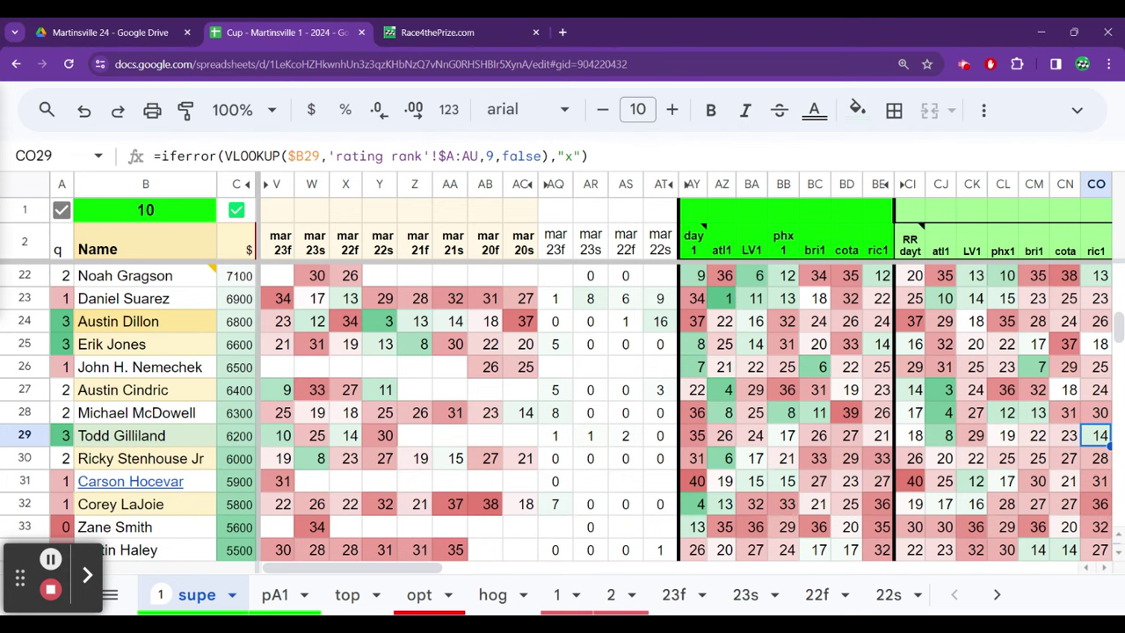
Go back along Todd Gilliland's row from his ric1 rating rank to his q rating
{"action": "key", "text": "Left"}
{"action": "key", "text": "Left"}
{"action": "key", "text": "Left"}
{"action": "key", "text": "Left"}
{"action": "key", "text": "Left"}
{"action": "key", "text": "Left"}
{"action": "key", "text": "Left"}
{"action": "key", "text": "Left"}
{"action": "key", "text": "Left"}
{"action": "key", "text": "Left"}
{"action": "key", "text": "Left"}
{"action": "key", "text": "Left"}
{"action": "key", "text": "Left"}
{"action": "key", "text": "Left"}
{"action": "key", "text": "Left"}
{"action": "key", "text": "Left"}
{"action": "key", "text": "Left"}
{"action": "key", "text": "Left"}
{"action": "key", "text": "Left"}
{"action": "key", "text": "Left"}
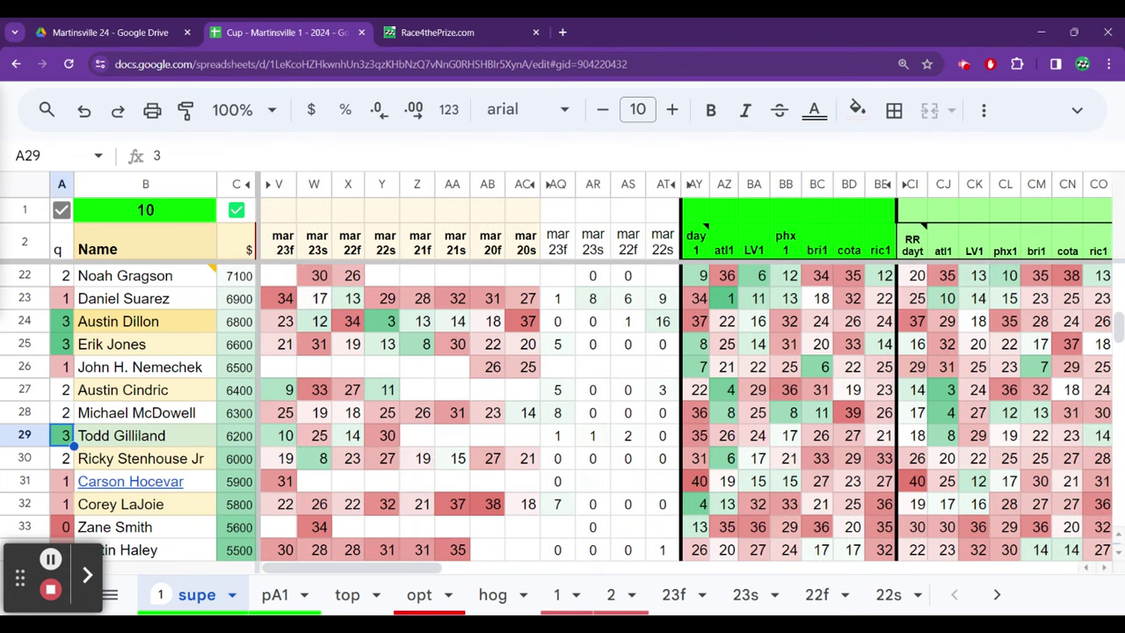
Compare Michael McDowell's mar 23f and mar 23s finishes with the drivers directly below, ending on McDowell's salary
{"action": "key", "text": "Right"}
{"action": "key", "text": "Left"}
{"action": "key", "text": "Right"}
{"action": "key", "text": "Right"}
{"action": "key", "text": "Right"}
{"action": "key", "text": "Up"}
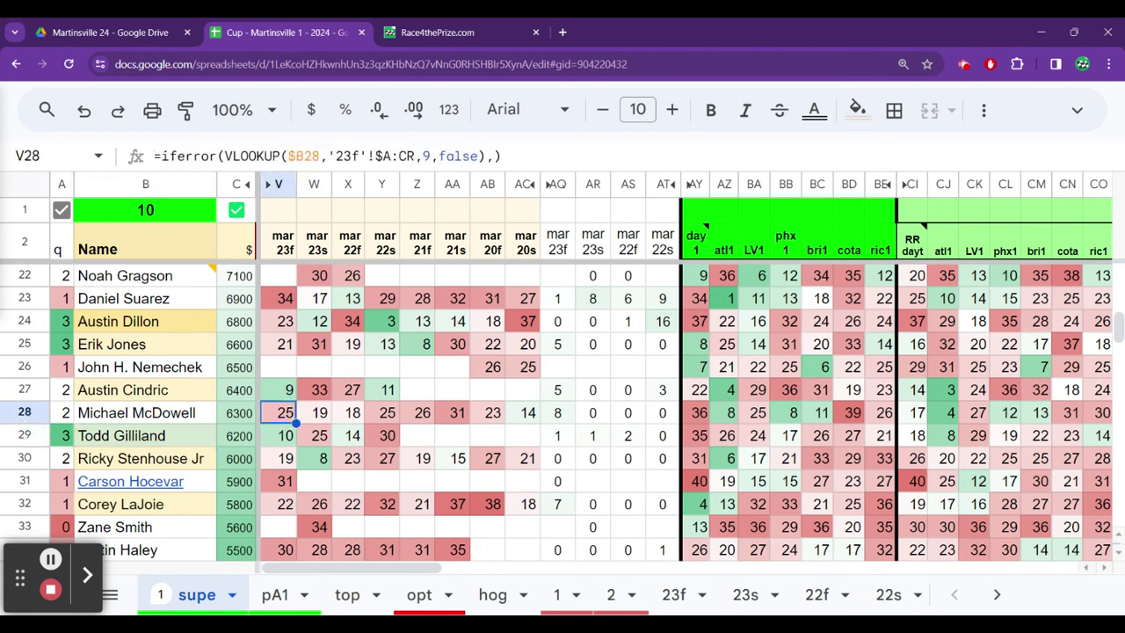
{"action": "key", "text": "Right"}
{"action": "key", "text": "Down"}
{"action": "key", "text": "Down"}
{"action": "key", "text": "Up"}
{"action": "key", "text": "Up"}
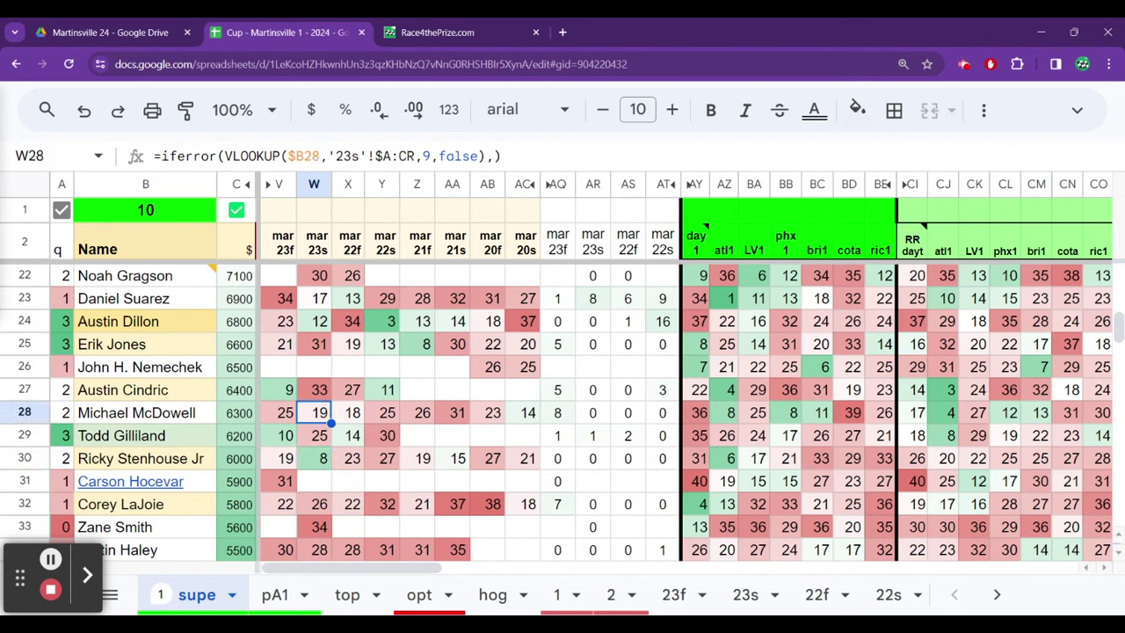
{"action": "key", "text": "Left"}
{"action": "key", "text": "Left"}
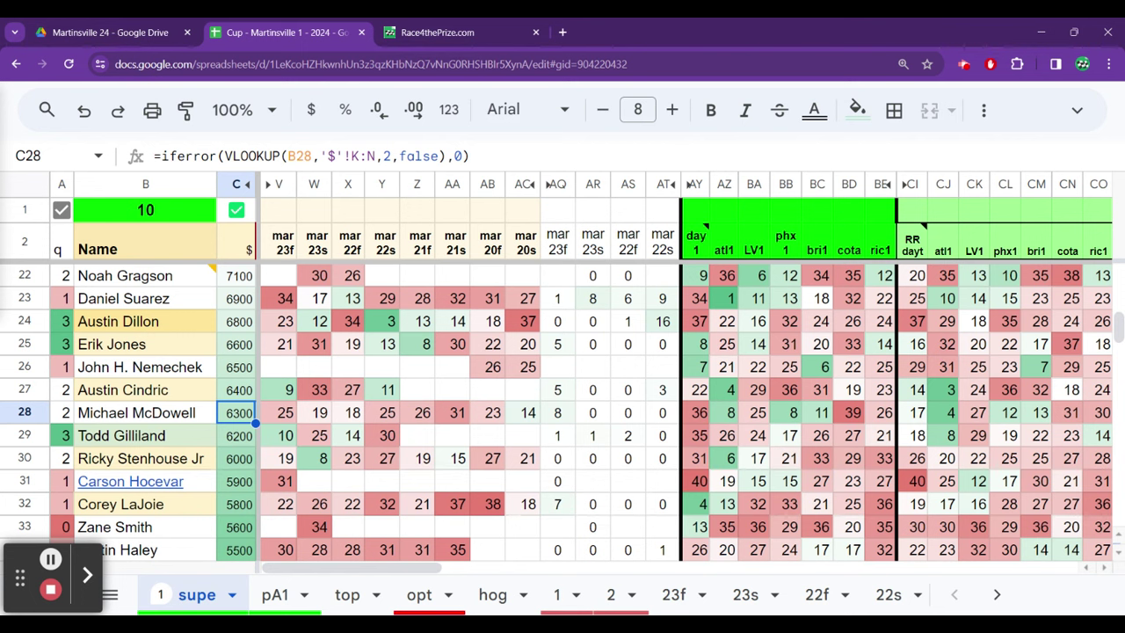
Review Michael McDowell's row from his salary through the Martinsville finishes and season results to his ric1 rating rank
{"action": "key", "text": "Right"}
{"action": "key", "text": "Right"}
{"action": "key", "text": "Right"}
{"action": "key", "text": "Right"}
{"action": "key", "text": "Right"}
{"action": "key", "text": "Right"}
{"action": "key", "text": "Right"}
{"action": "key", "text": "Right"}
{"action": "key", "text": "Right"}
{"action": "key", "text": "Right"}
{"action": "key", "text": "Right"}
{"action": "key", "text": "Right"}
{"action": "key", "text": "Right"}
{"action": "key", "text": "Right"}
{"action": "key", "text": "Right"}
{"action": "key", "text": "Right"}
{"action": "key", "text": "Right"}
{"action": "key", "text": "Right"}
{"action": "key", "text": "Right"}
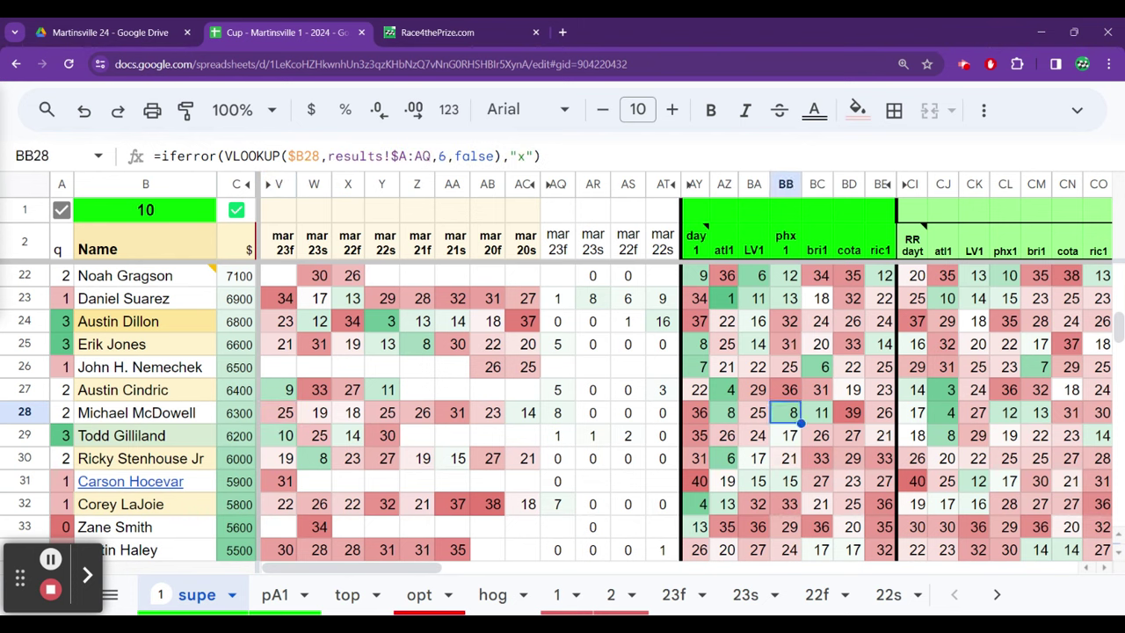
{"action": "key", "text": "Right"}
{"action": "key", "text": "Right"}
{"action": "key", "text": "Right"}
{"action": "key", "text": "Right"}
{"action": "key", "text": "Right"}
{"action": "key", "text": "Right"}
{"action": "key", "text": "Right"}
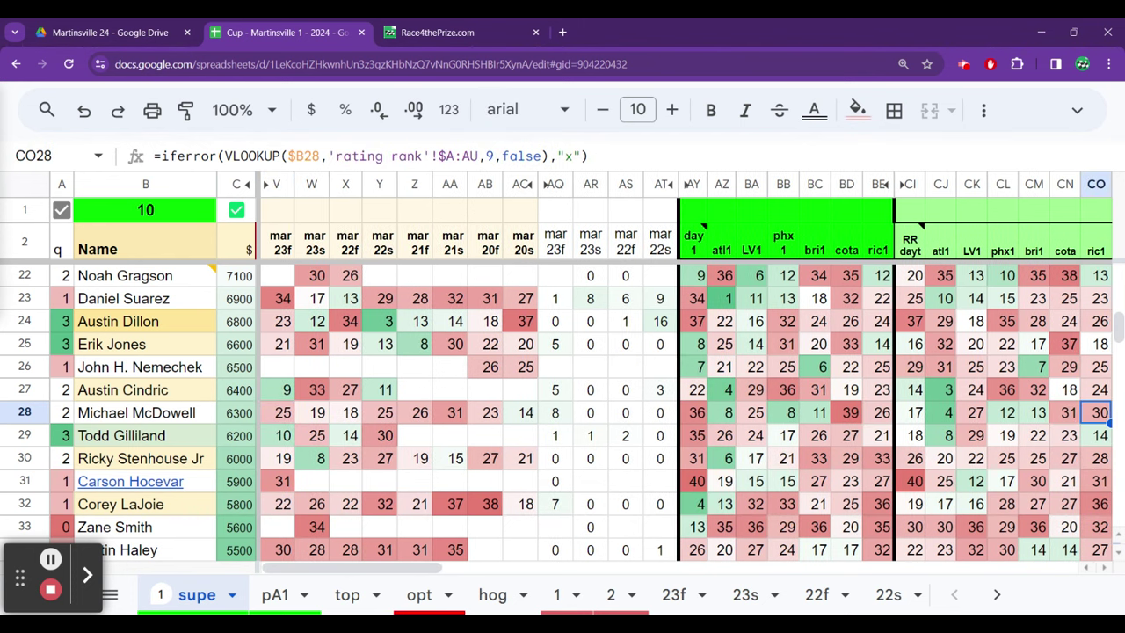
Check Michael McDowell's recent rating ranks back and forth between ric1 and phx1
{"action": "key", "text": "Left"}
{"action": "key", "text": "Left"}
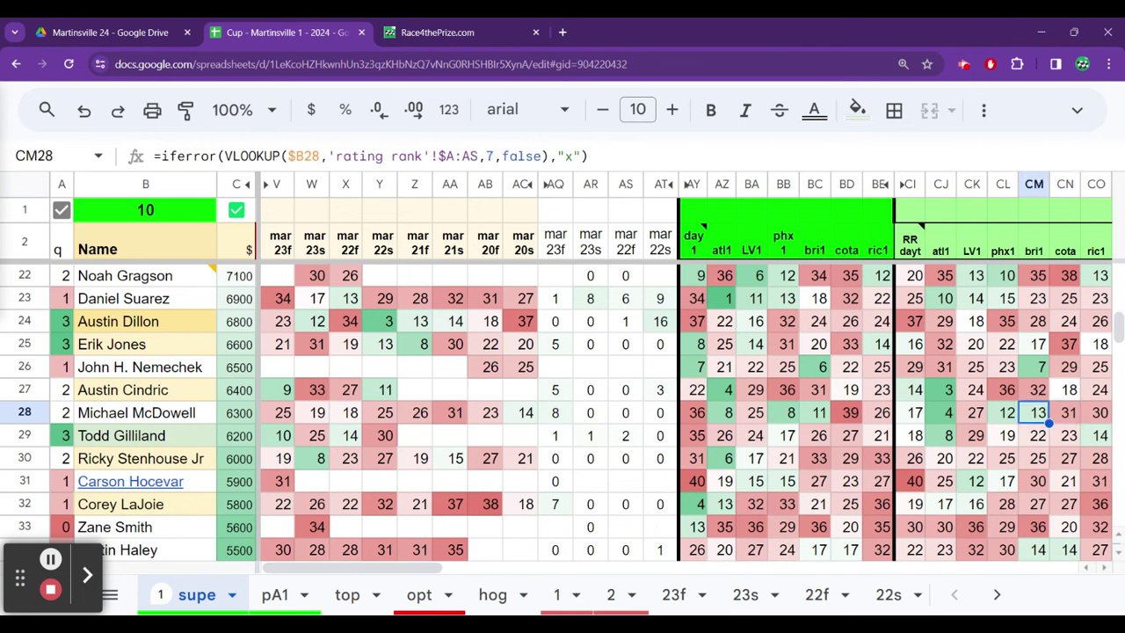
{"action": "key", "text": "Left"}
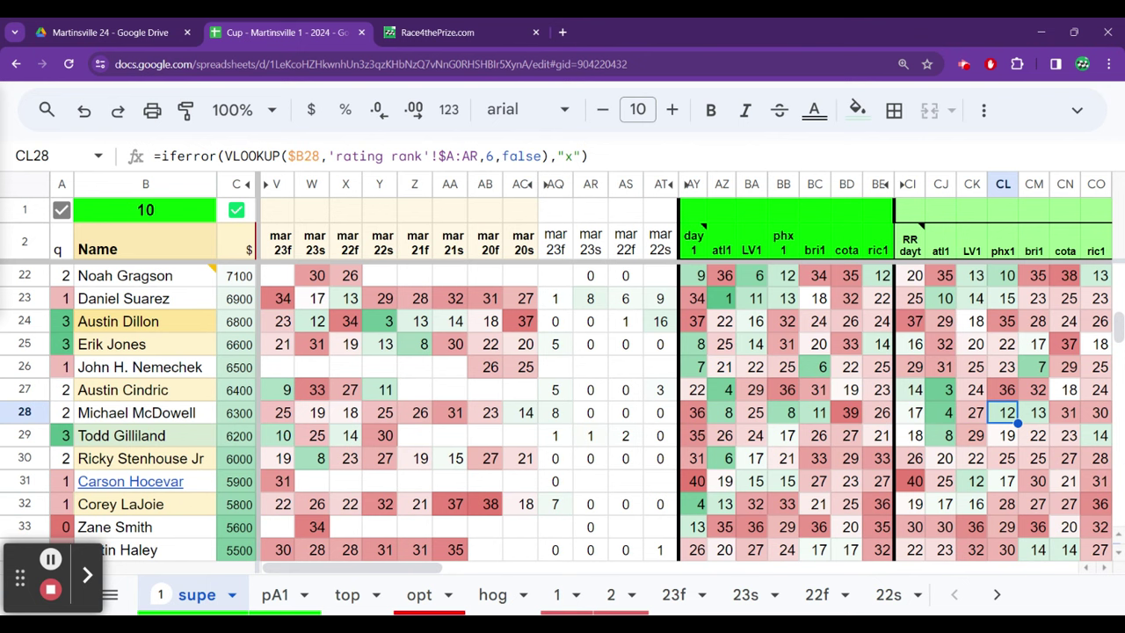
{"action": "key", "text": "Right"}
{"action": "key", "text": "Right"}
{"action": "key", "text": "Right"}
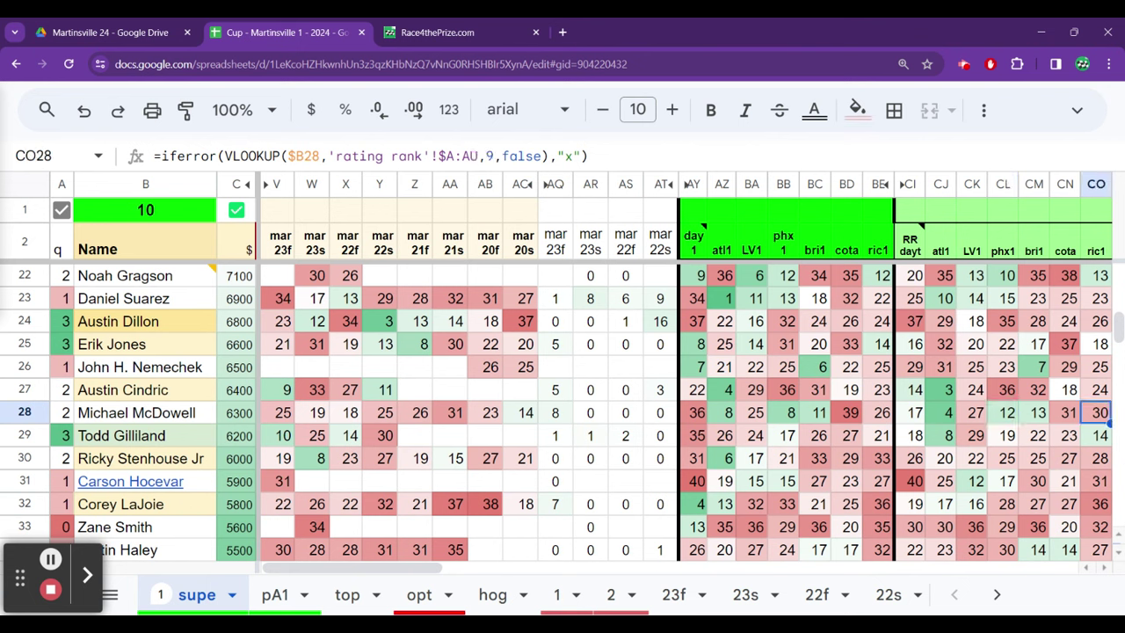
{"action": "key", "text": "Left"}
{"action": "key", "text": "Left"}
{"action": "key", "text": "Left"}
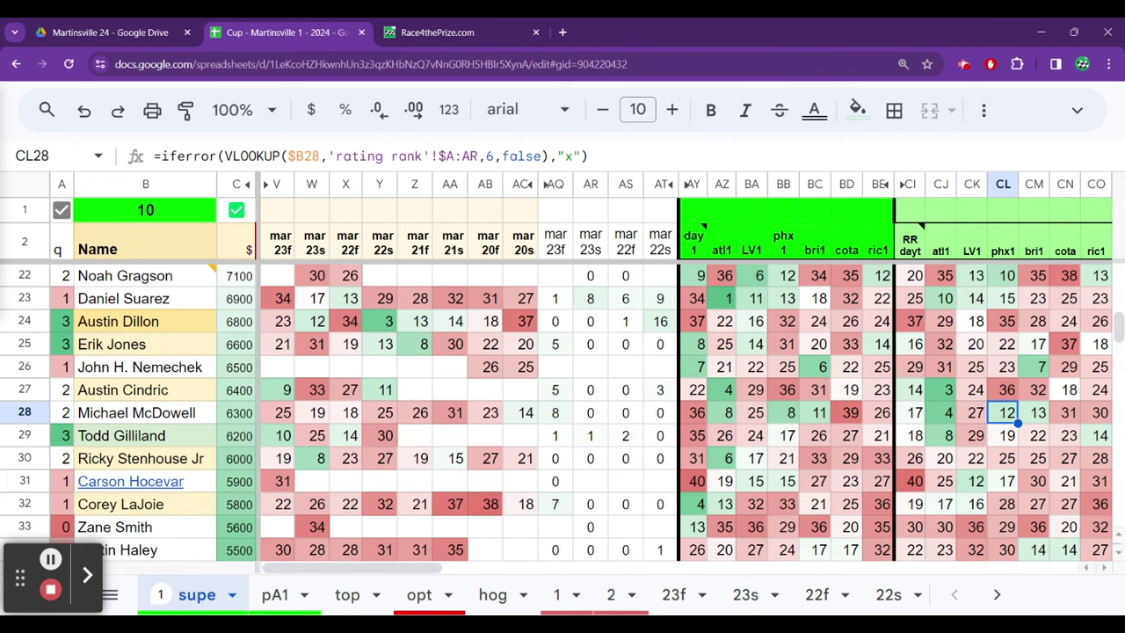
Go back along Michael McDowell's row from his phx1 rating rank to his salary
{"action": "key", "text": "Left"}
{"action": "key", "text": "Left"}
{"action": "key", "text": "Left"}
{"action": "key", "text": "Left"}
{"action": "key", "text": "Left"}
{"action": "key", "text": "Left"}
{"action": "key", "text": "Left"}
{"action": "key", "text": "Left"}
{"action": "key", "text": "Left"}
{"action": "key", "text": "Left"}
{"action": "key", "text": "Left"}
{"action": "key", "text": "Left"}
{"action": "key", "text": "Left"}
{"action": "key", "text": "Left"}
{"action": "key", "text": "Left"}
{"action": "key", "text": "Left"}
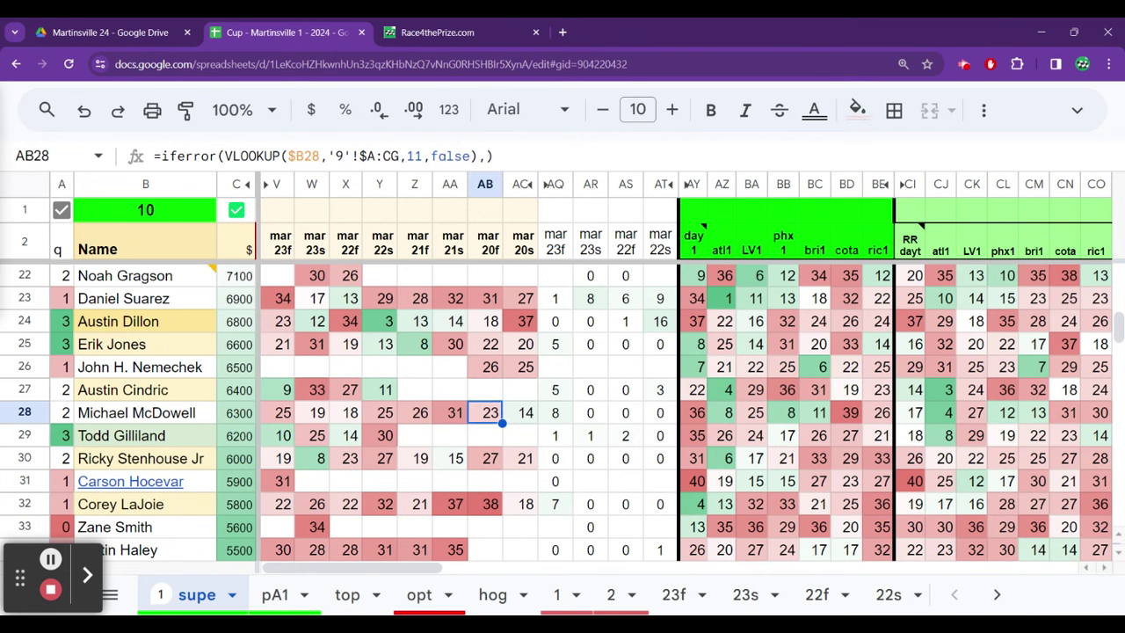
{"action": "key", "text": "Left"}
{"action": "key", "text": "Left"}
{"action": "key", "text": "Left"}
{"action": "key", "text": "Left"}
{"action": "key", "text": "Left"}
{"action": "key", "text": "Left"}
{"action": "key", "text": "Left"}
{"action": "key", "text": "Left"}
{"action": "key", "text": "Left"}
{"action": "key", "text": "Left"}
{"action": "key", "text": "Left"}
{"action": "key", "text": "Left"}
{"action": "key", "text": "Left"}
{"action": "key", "text": "Left"}
{"action": "key", "text": "Left"}
{"action": "key", "text": "Left"}
{"action": "key", "text": "Left"}
{"action": "key", "text": "Left"}
{"action": "key", "text": "Left"}
{"action": "key", "text": "Left"}
{"action": "key", "text": "Right"}
{"action": "key", "text": "Right"}
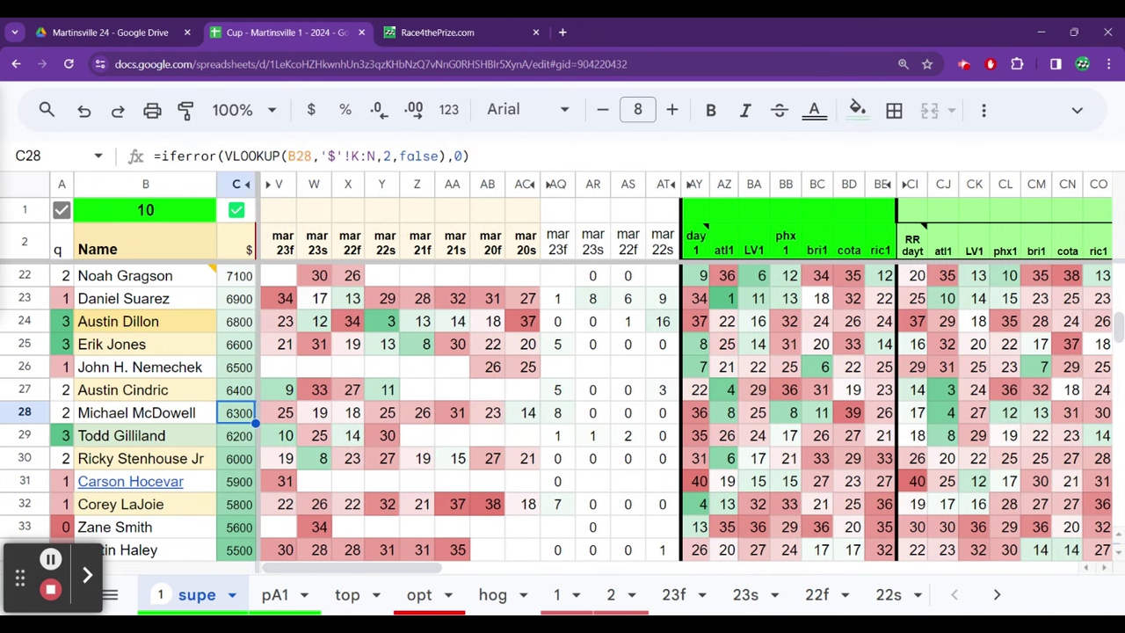
Look down the cheap drivers in the Name column from Todd Gilliland to David Starr
{"action": "key", "text": "Left"}
{"action": "key", "text": "Down"}
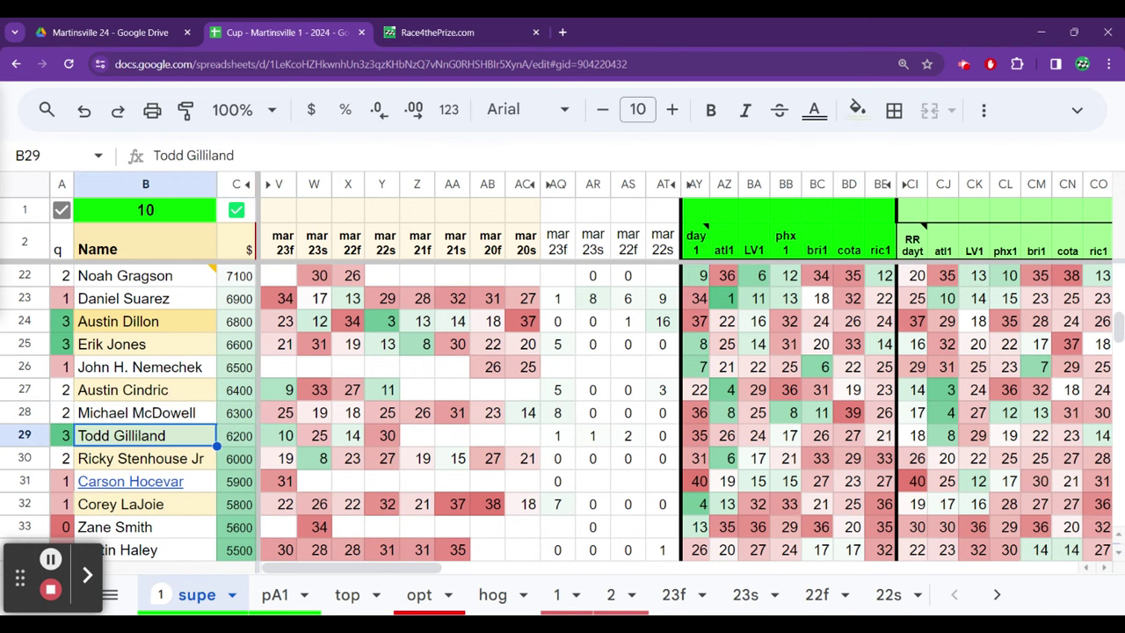
{"action": "key", "text": "Down"}
{"action": "key", "text": "Down"}
{"action": "key", "text": "Down"}
{"action": "key", "text": "Down"}
{"action": "key", "text": "Down"}
{"action": "key", "text": "Down"}
{"action": "key", "text": "Down"}
{"action": "key", "text": "Down"}
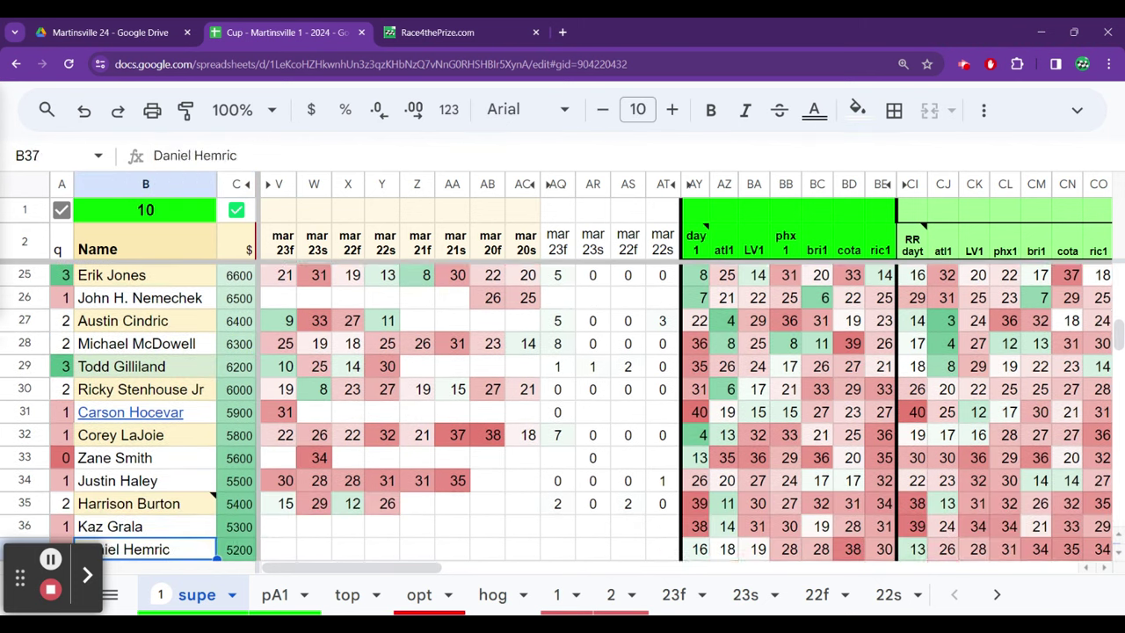
{"action": "key", "text": "Down"}
{"action": "key", "text": "Down"}
{"action": "key", "text": "Down"}
{"action": "key", "text": "Up"}
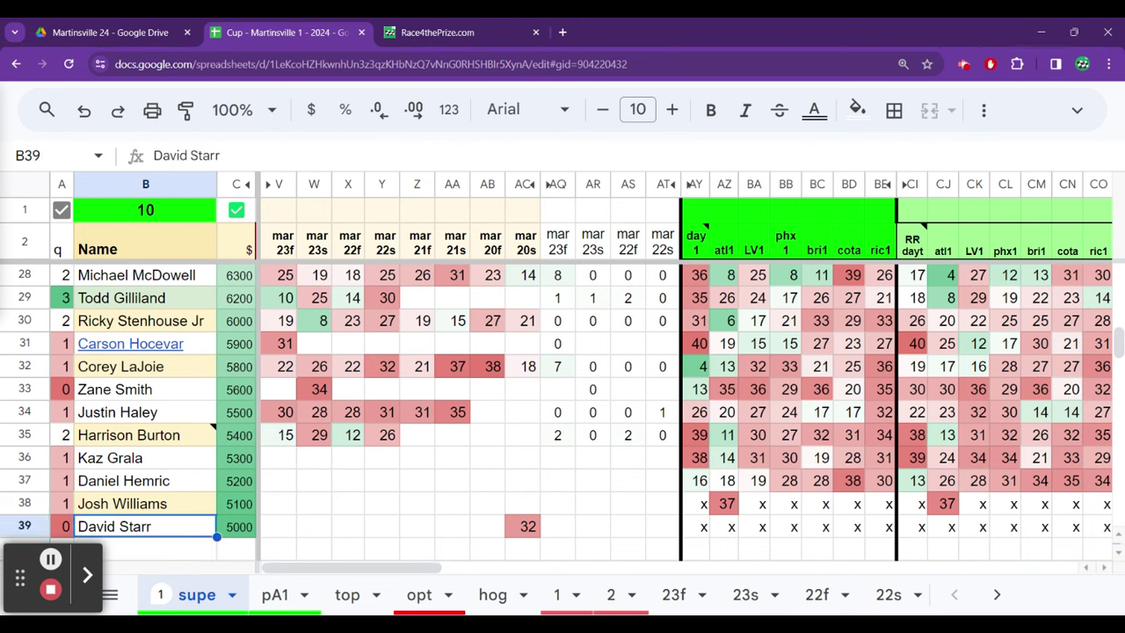
Go back up the Name column to Harrison Burton and read the note on his name
{"action": "key", "text": "Up"}
{"action": "key", "text": "Up"}
{"action": "key", "text": "Up"}
{"action": "key", "text": "Up"}
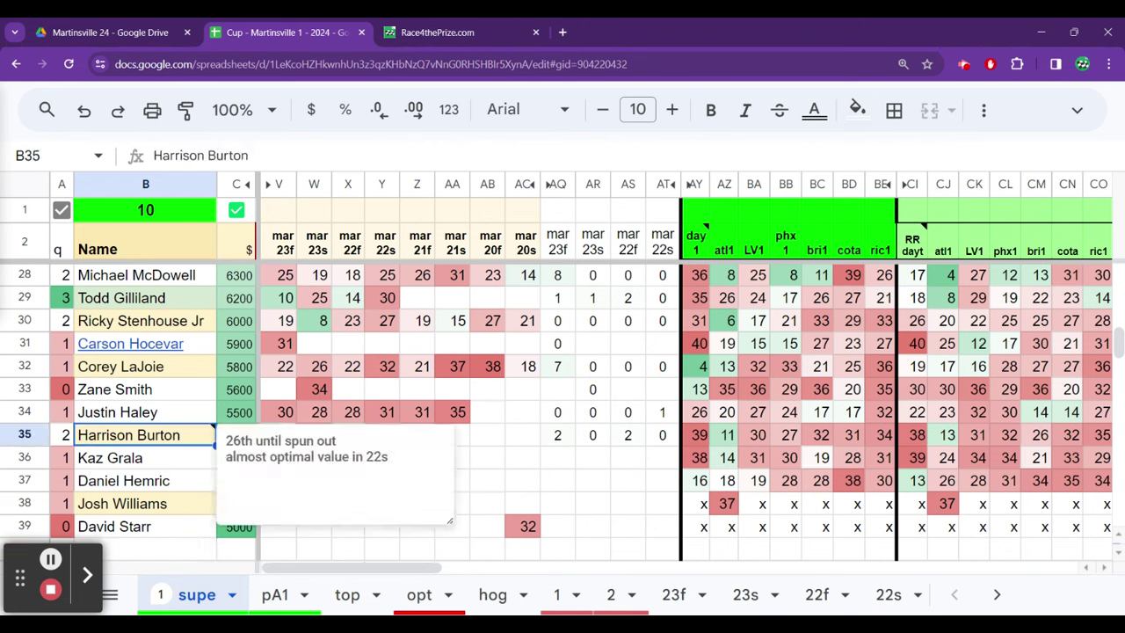
Make Justin Haley's name bold in the Name column, then select Corey LaJoie's name
{"action": "key", "text": "Up"}
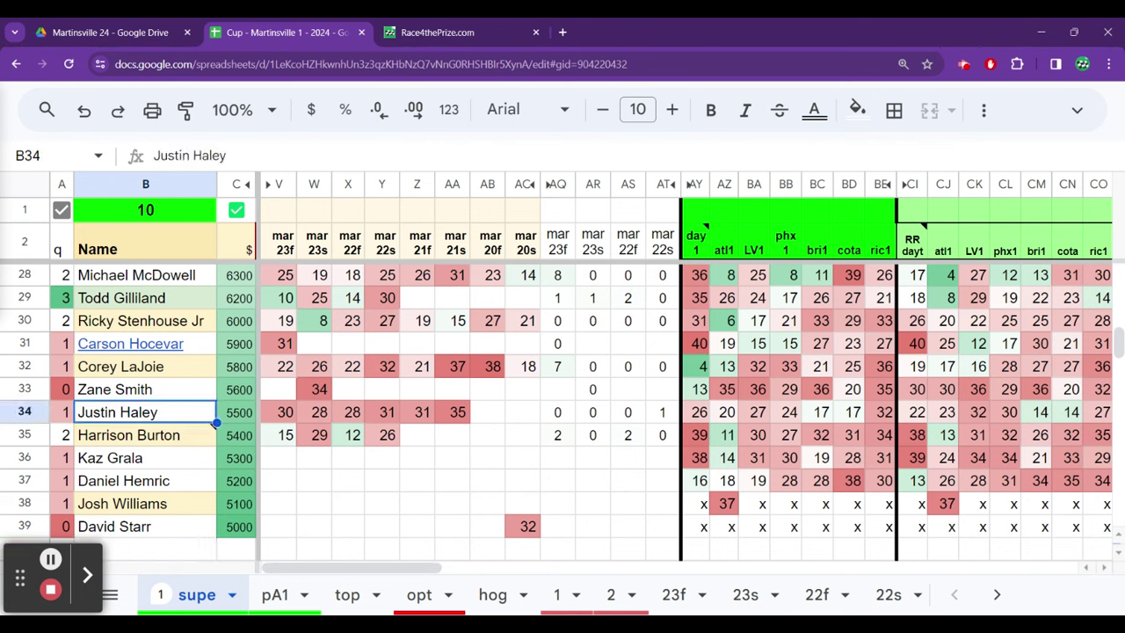
{"action": "key", "text": "ctrl+b"}
{"action": "key", "text": "Up"}
{"action": "key", "text": "Up"}
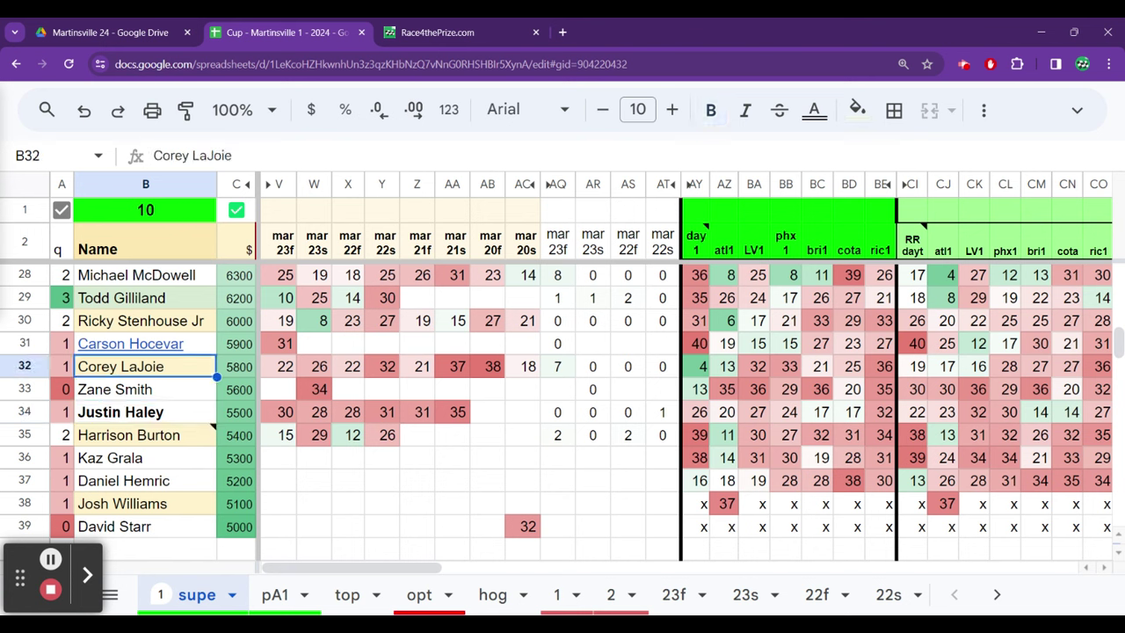
Make Corey LaJoie's and Ricky Stenhouse Jr's names bold in the Name column
{"action": "key", "text": "ctrl+b"}
{"action": "key", "text": "Up"}
{"action": "key", "text": "Up"}
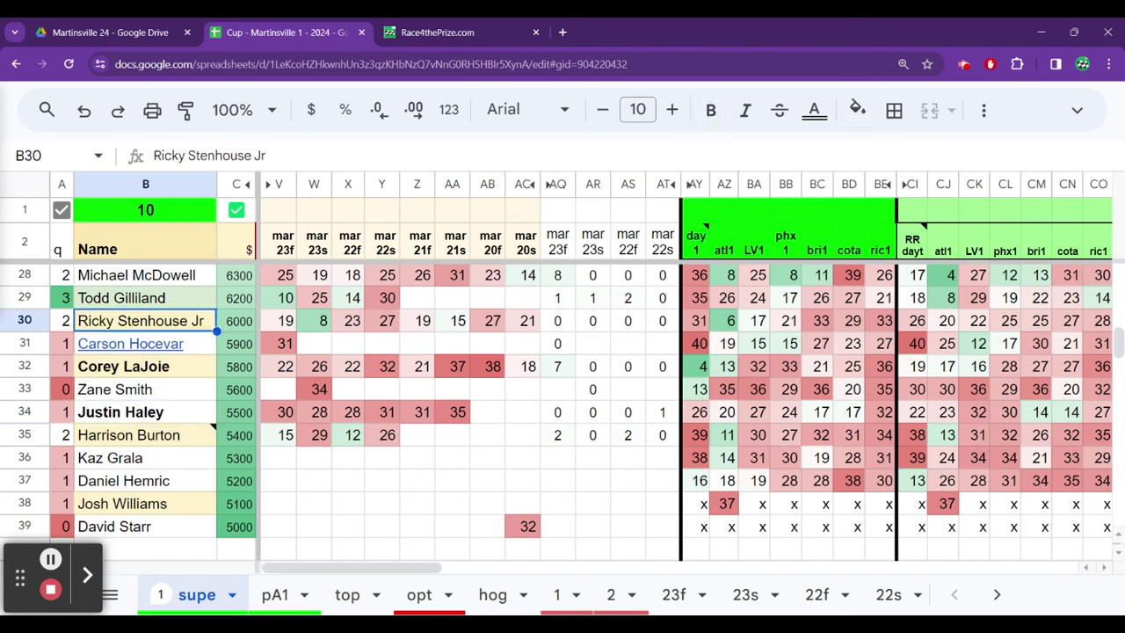
{"action": "key", "text": "ctrl+b"}
{"action": "key", "text": "Up"}
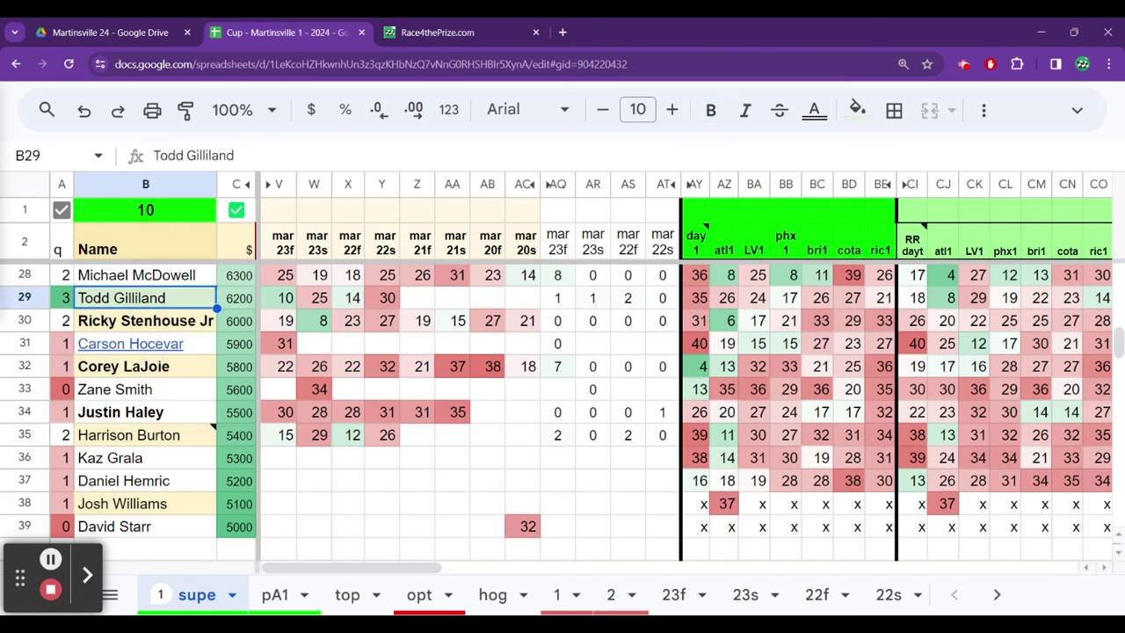
Make Todd Gilliland's and Michael McDowell's names bold in the Name column
{"action": "key", "text": "ctrl+b"}
{"action": "key", "text": "Up"}
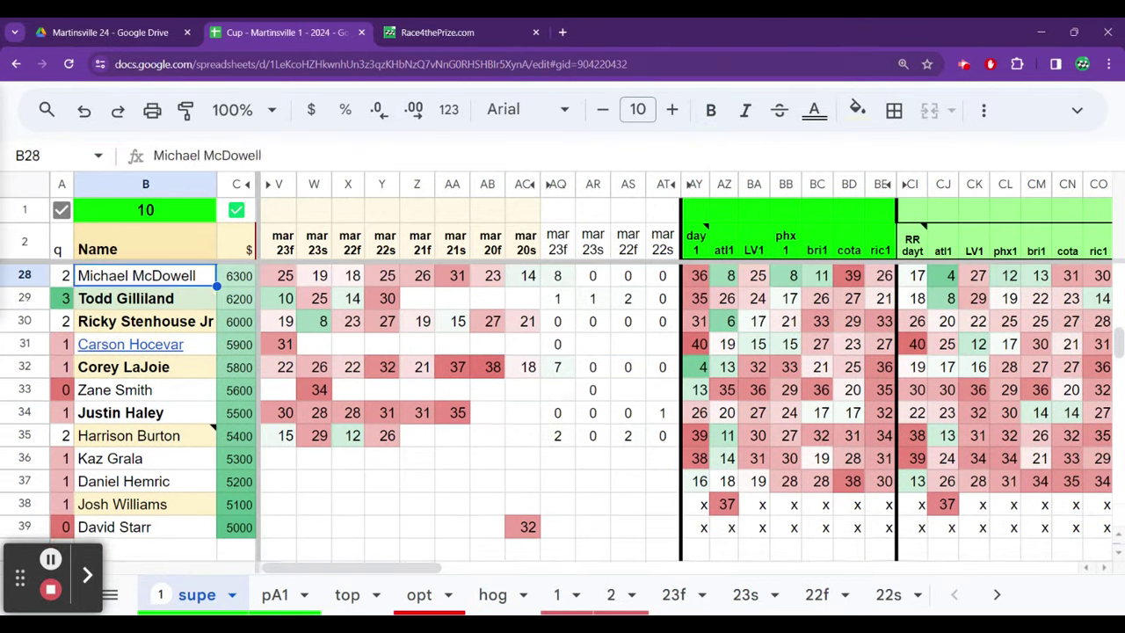
{"action": "key", "text": "Up"}
{"action": "key", "text": "Down"}
{"action": "key", "text": "ctrl+b"}
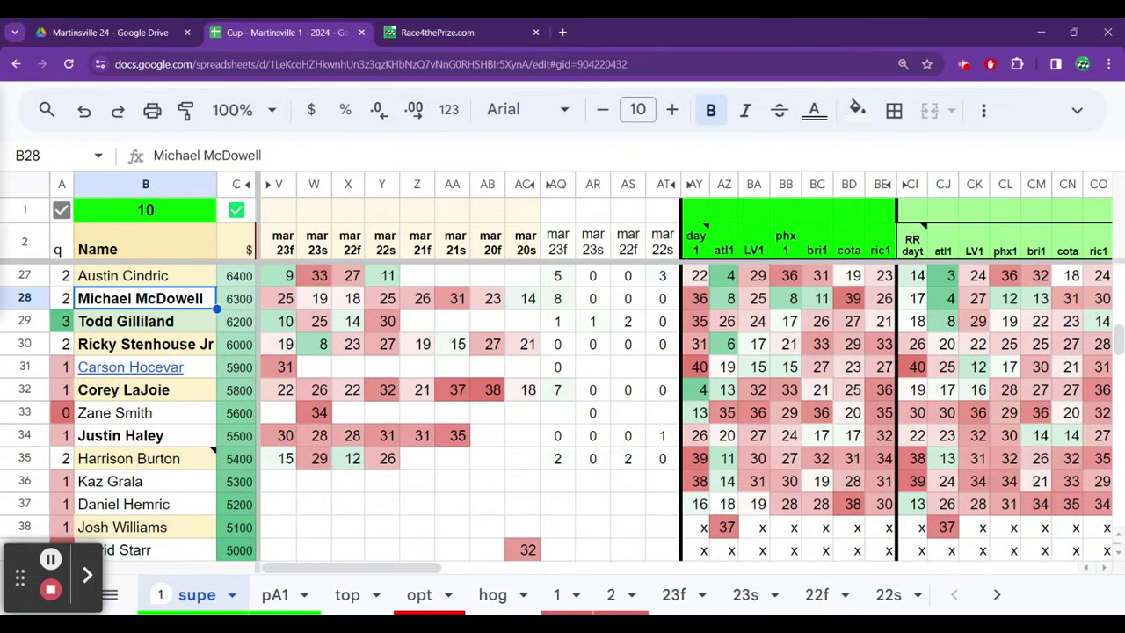
Look over the Name column around Erik Jones and Austin Cindric, and read the note on Harrison Burton's name
{"action": "key", "text": "Up"}
{"action": "key", "text": "Up"}
{"action": "key", "text": "Up"}
{"action": "key", "text": "Down"}
{"action": "key", "text": "Down"}
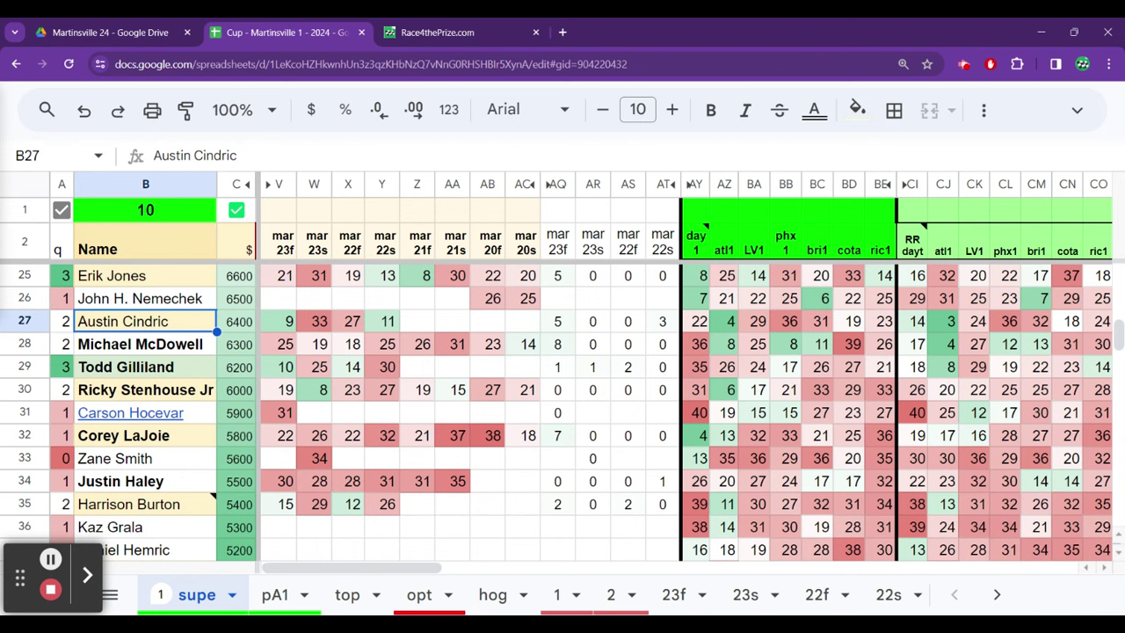
{"action": "key", "text": "Down"}
{"action": "key", "text": "Down"}
{"action": "key", "text": "Down"}
{"action": "key", "text": "Down"}
{"action": "key", "text": "Down"}
{"action": "key", "text": "Down"}
{"action": "key", "text": "Down"}
{"action": "key", "text": "Down"}
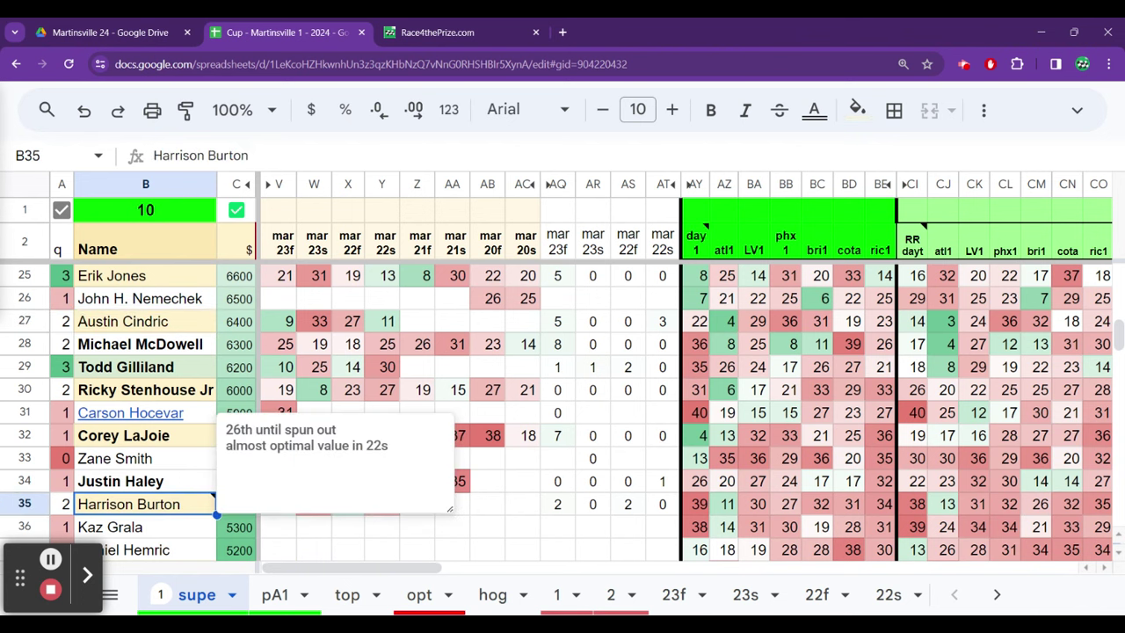
Go back up the Name column from Harrison Burton to Austin Cindric
{"action": "key", "text": "Up"}
{"action": "key", "text": "Up"}
{"action": "key", "text": "Up"}
{"action": "key", "text": "Up"}
{"action": "key", "text": "Up"}
{"action": "key", "text": "Up"}
{"action": "key", "text": "Up"}
{"action": "key", "text": "Up"}
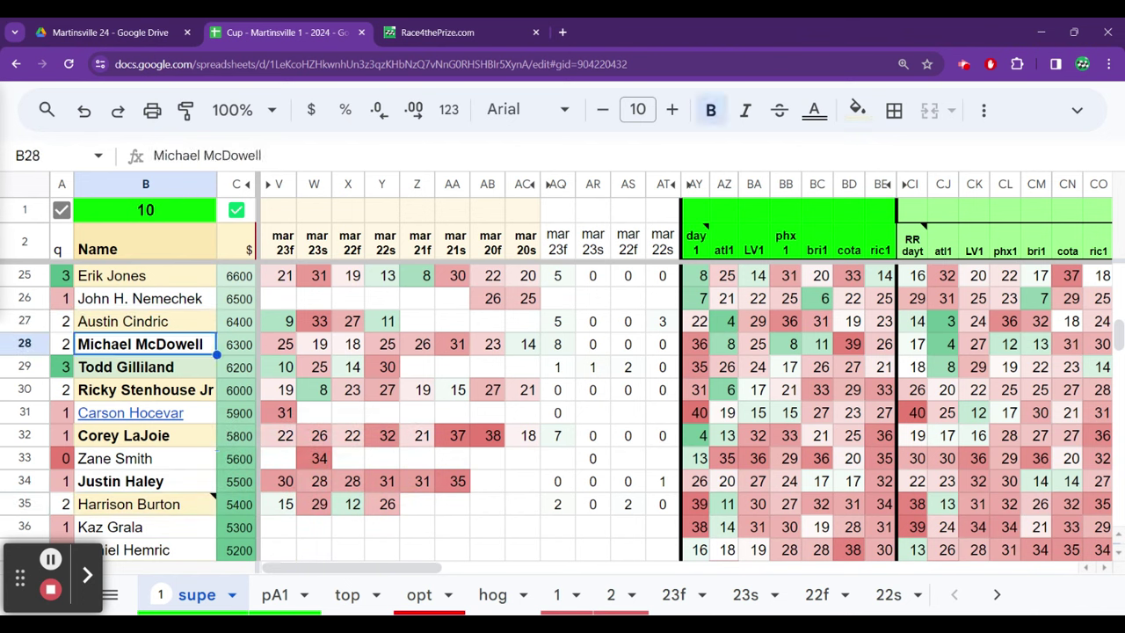
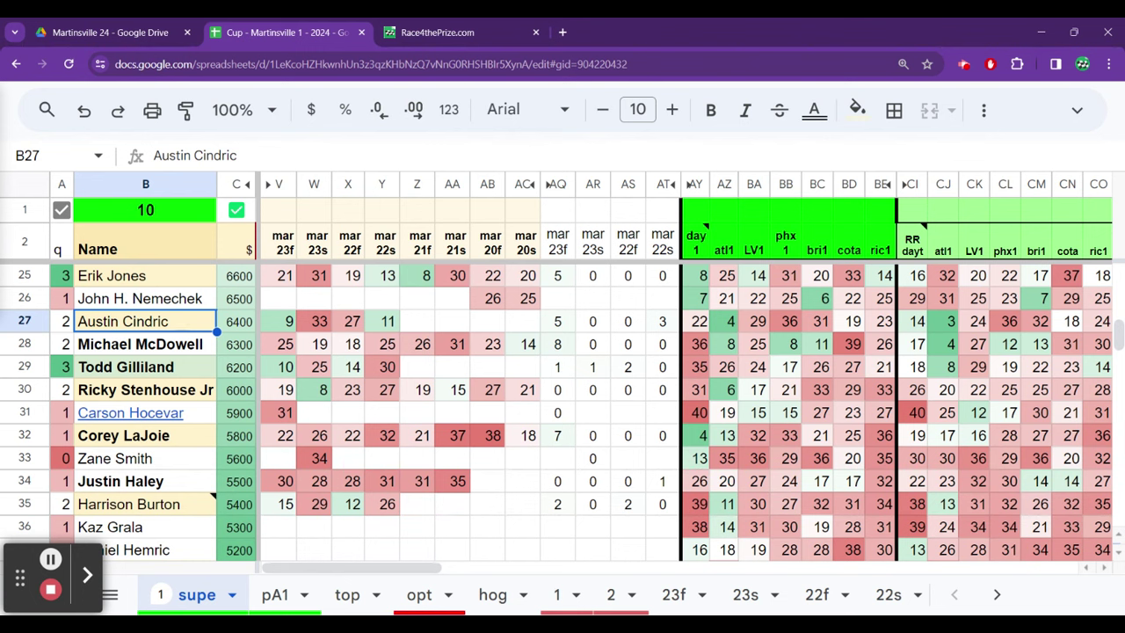
Review Austin Cindric's row from his salary across the past March finishes to his LV1 result
{"action": "key", "text": "Right"}
{"action": "key", "text": "Right"}
{"action": "key", "text": "Right"}
{"action": "key", "text": "Right"}
{"action": "key", "text": "Right"}
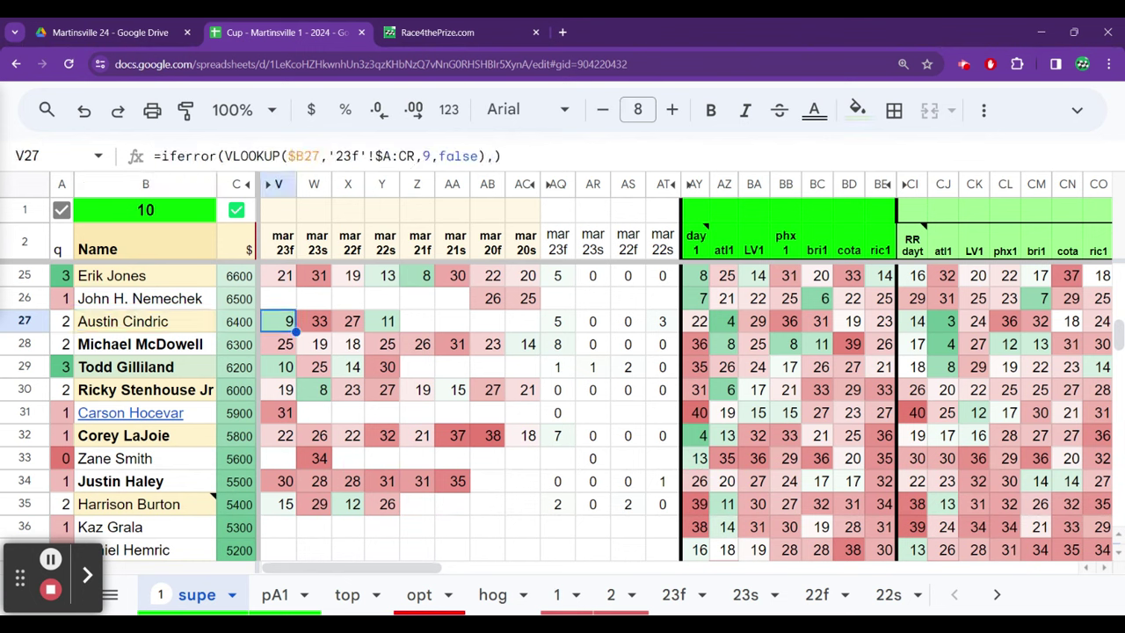
{"action": "key", "text": "Right"}
{"action": "key", "text": "Right"}
{"action": "key", "text": "Right"}
{"action": "key", "text": "Right"}
{"action": "key", "text": "Right"}
{"action": "key", "text": "Right"}
{"action": "key", "text": "Right"}
{"action": "key", "text": "Right"}
{"action": "key", "text": "Right"}
{"action": "key", "text": "Right"}
{"action": "key", "text": "Right"}
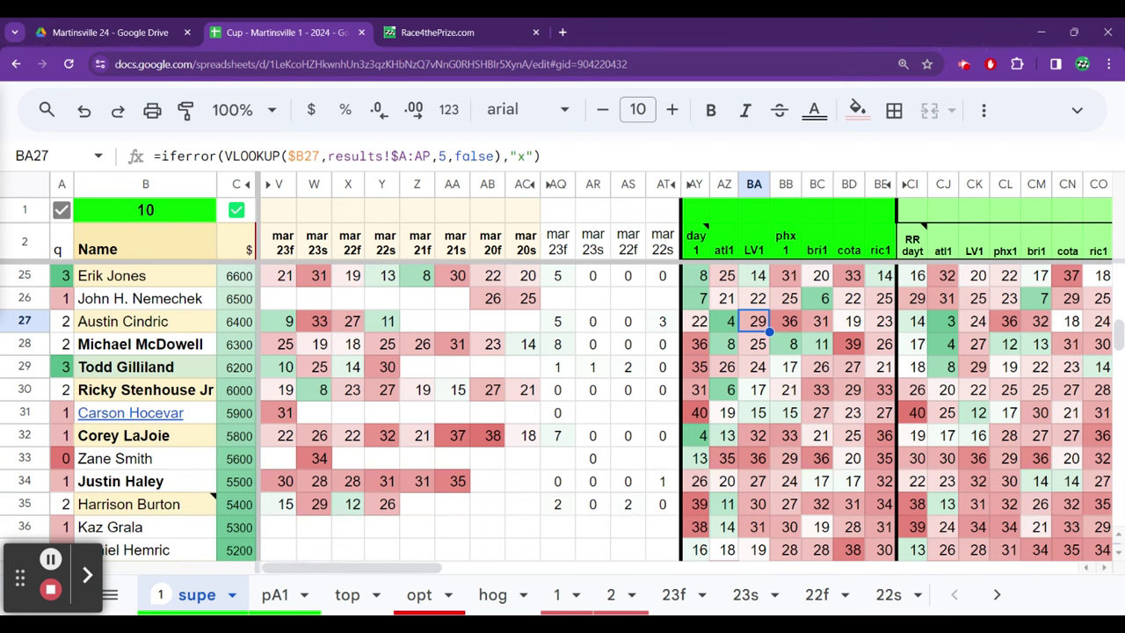
Look down the LV1 results from Austin Cindric to Harrison Burton
{"action": "key", "text": "Down"}
{"action": "key", "text": "Down"}
{"action": "key", "text": "Down"}
{"action": "key", "text": "Down"}
{"action": "key", "text": "Down"}
{"action": "key", "text": "Down"}
{"action": "key", "text": "Down"}
{"action": "key", "text": "Down"}
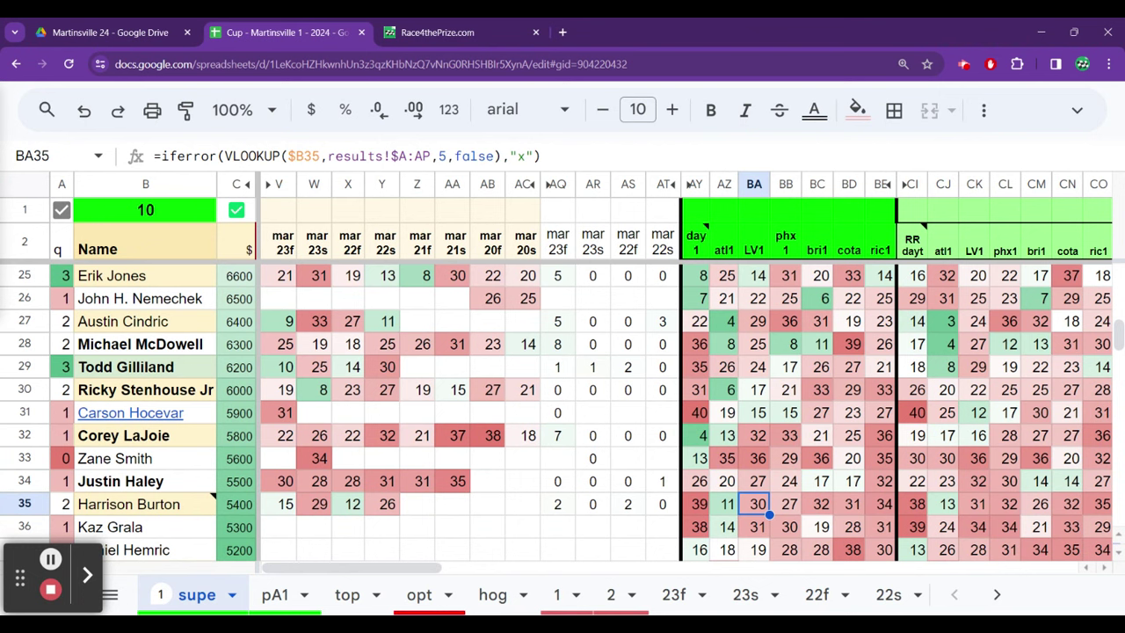
Go back up the LV1 results from Harrison Burton to Austin Cindric
{"action": "key", "text": "Up"}
{"action": "key", "text": "Up"}
{"action": "key", "text": "Up"}
{"action": "key", "text": "Up"}
{"action": "key", "text": "Up"}
{"action": "key", "text": "Up"}
{"action": "key", "text": "Up"}
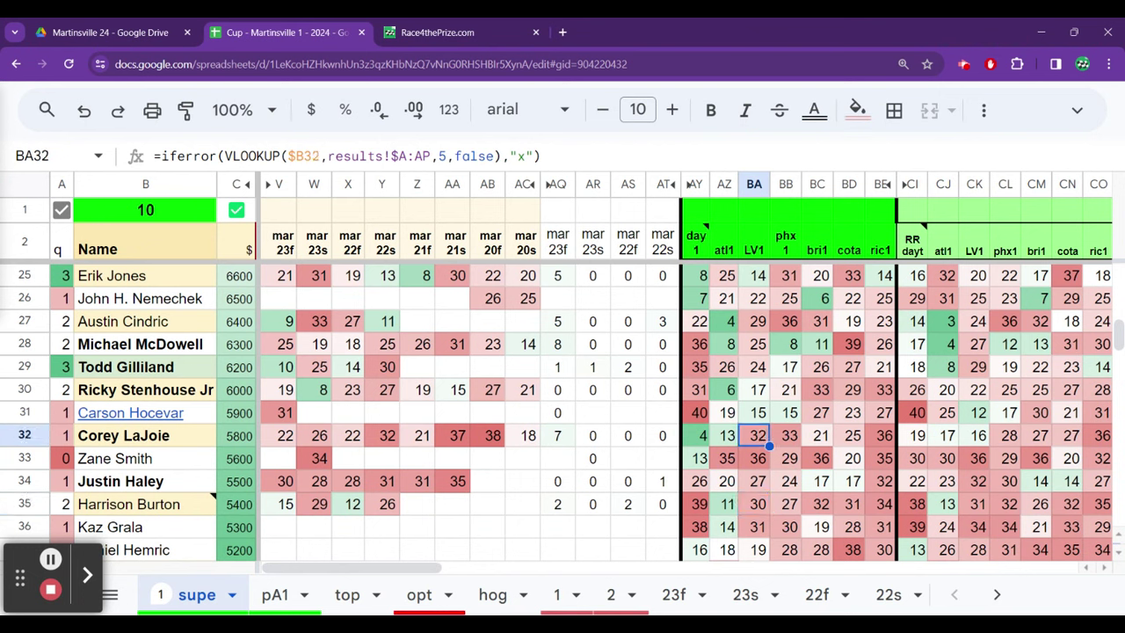
{"action": "key", "text": "Up"}
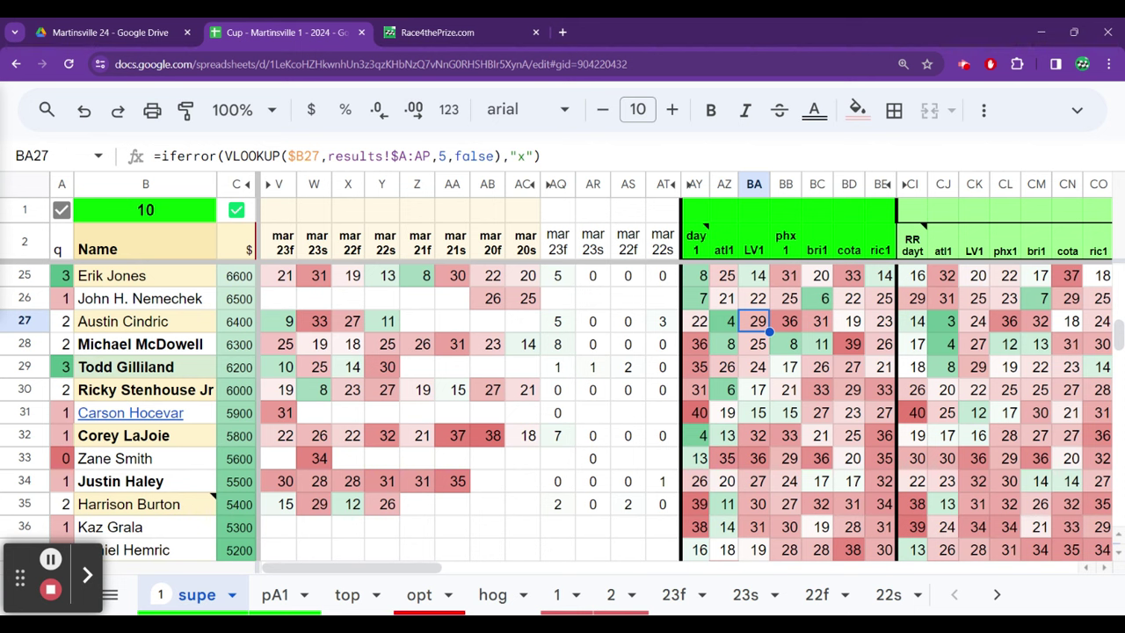
Compare the LV1 results again from Austin Cindric down to Harrison Burton
{"action": "key", "text": "Down"}
{"action": "key", "text": "Down"}
{"action": "key", "text": "Down"}
{"action": "key", "text": "Down"}
{"action": "key", "text": "Down"}
{"action": "key", "text": "Down"}
{"action": "key", "text": "Down"}
{"action": "key", "text": "Down"}
{"action": "key", "text": "Down"}
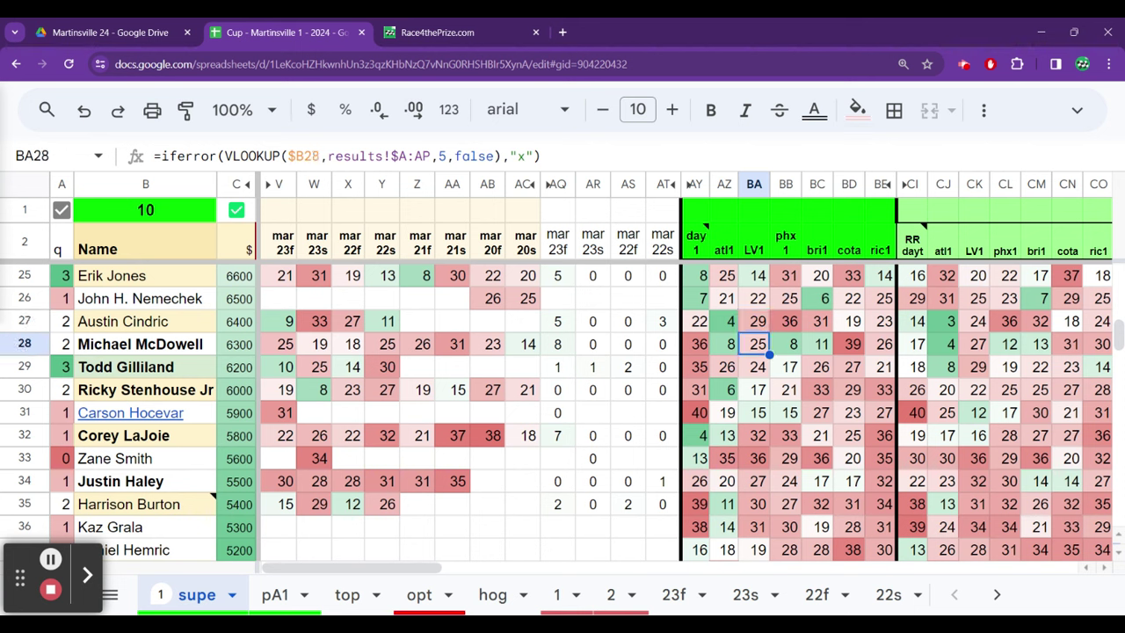
Return up the LV1 results past Justin Haley to Austin Cindric's row
{"action": "key", "text": "Up"}
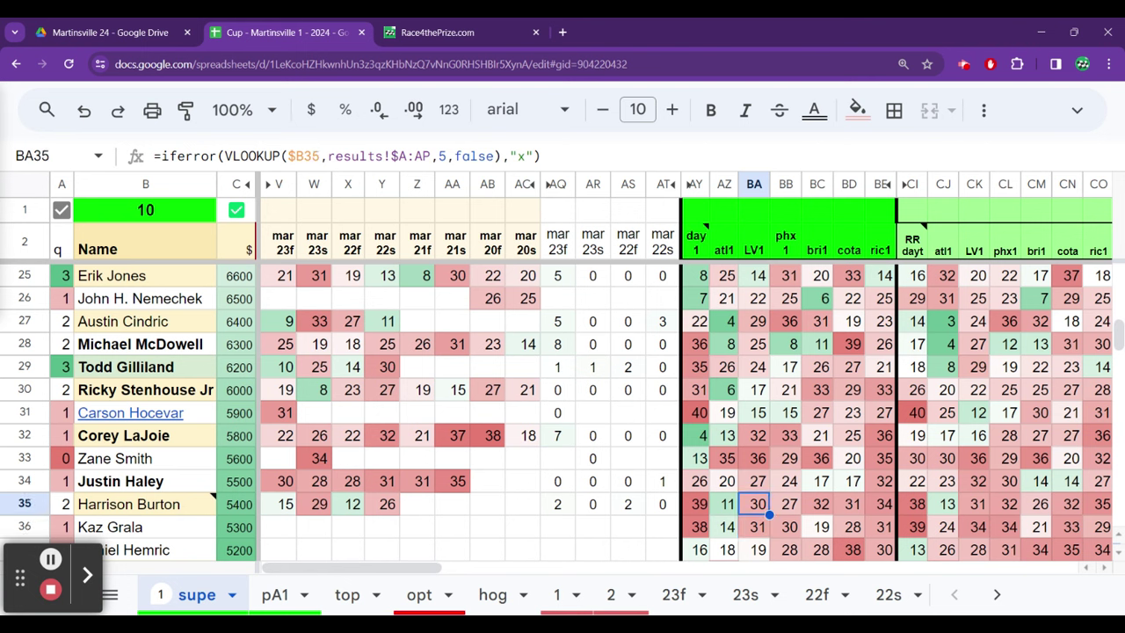
{"action": "key", "text": "Up"}
{"action": "key", "text": "Up"}
{"action": "key", "text": "Up"}
{"action": "key", "text": "Up"}
{"action": "key", "text": "Up"}
{"action": "key", "text": "Up"}
{"action": "key", "text": "Up"}
{"action": "key", "text": "Up"}
{"action": "key", "text": "Up"}
{"action": "key", "text": "Up"}
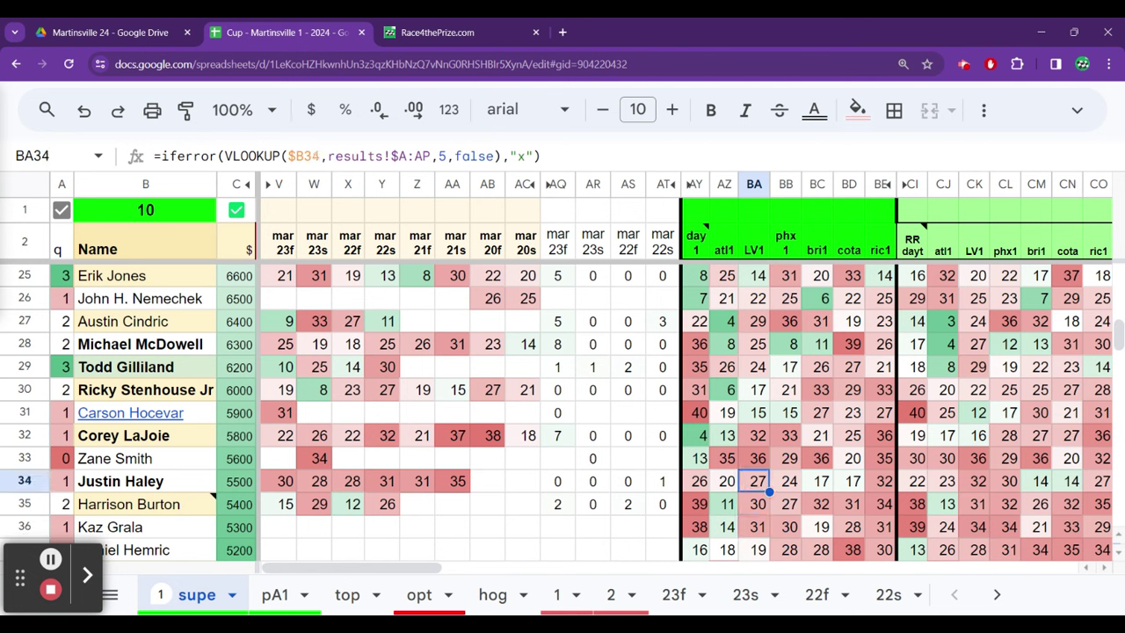
{"action": "key", "text": "Down"}
{"action": "key", "text": "Down"}
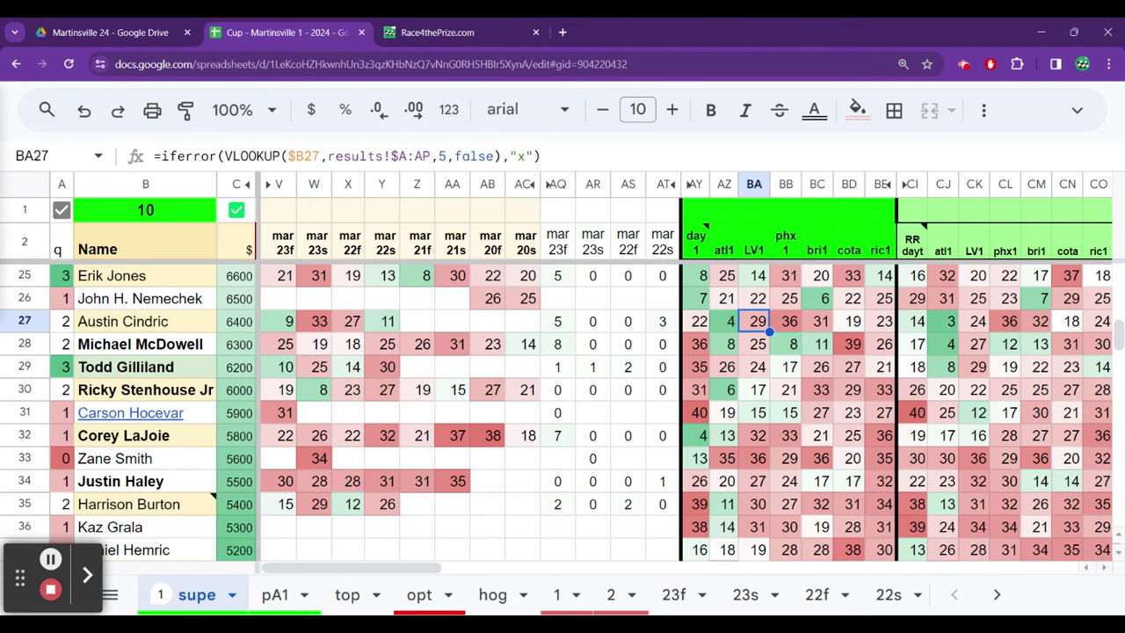
Go back along Austin Cindric's row from his LV1 result to his mar 23f finish
{"action": "key", "text": "Left"}
{"action": "key", "text": "Left"}
{"action": "key", "text": "Left"}
{"action": "key", "text": "Left"}
{"action": "key", "text": "Left"}
{"action": "key", "text": "Left"}
{"action": "key", "text": "Left"}
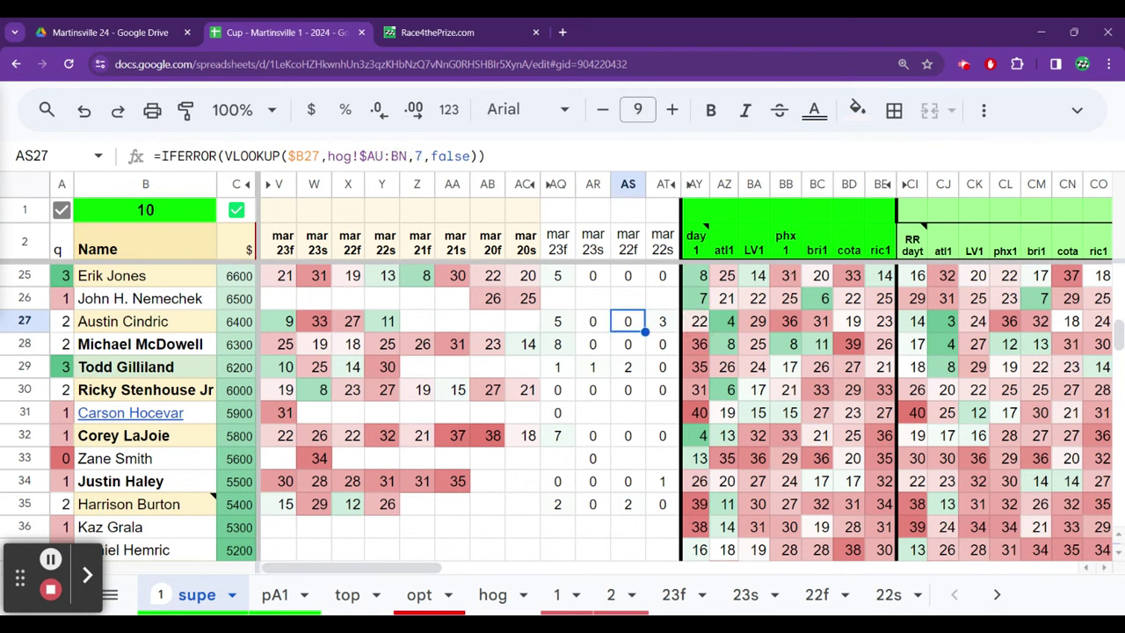
{"action": "key", "text": "Left"}
{"action": "key", "text": "Left"}
{"action": "key", "text": "Left"}
{"action": "key", "text": "Left"}
{"action": "key", "text": "Left"}
{"action": "key", "text": "Left"}
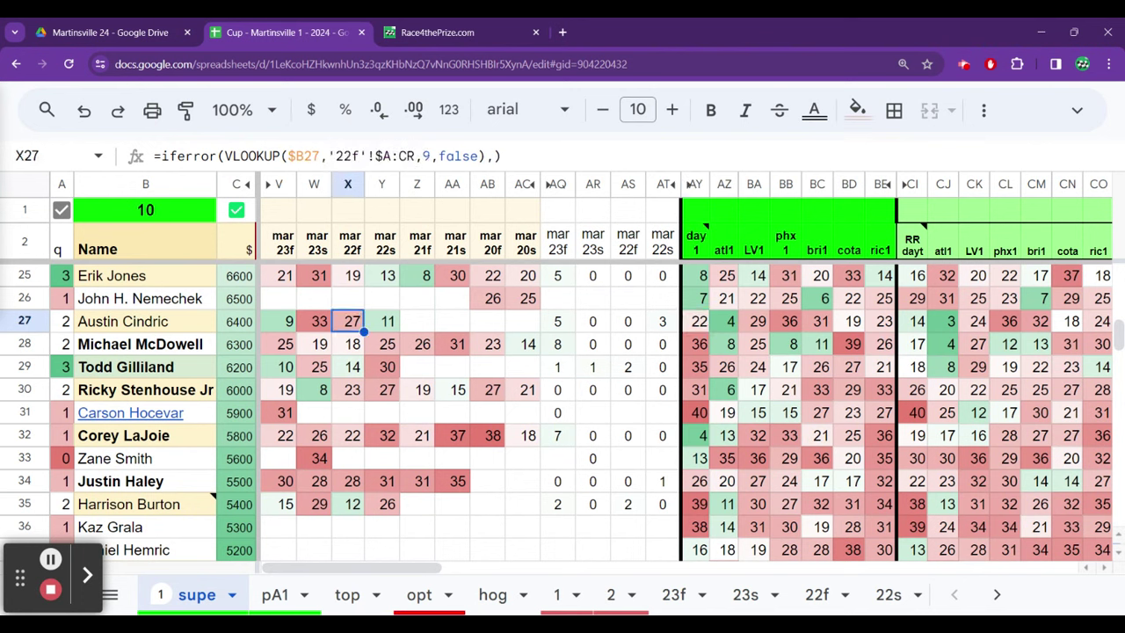
{"action": "key", "text": "Left"}
Look down the mar 23f finishes from Austin Cindric to Ricky Stenhouse Jr
{"action": "key", "text": "Down"}
{"action": "key", "text": "Down"}
{"action": "key", "text": "Down"}
{"action": "key", "text": "Down"}
{"action": "key", "text": "Down"}
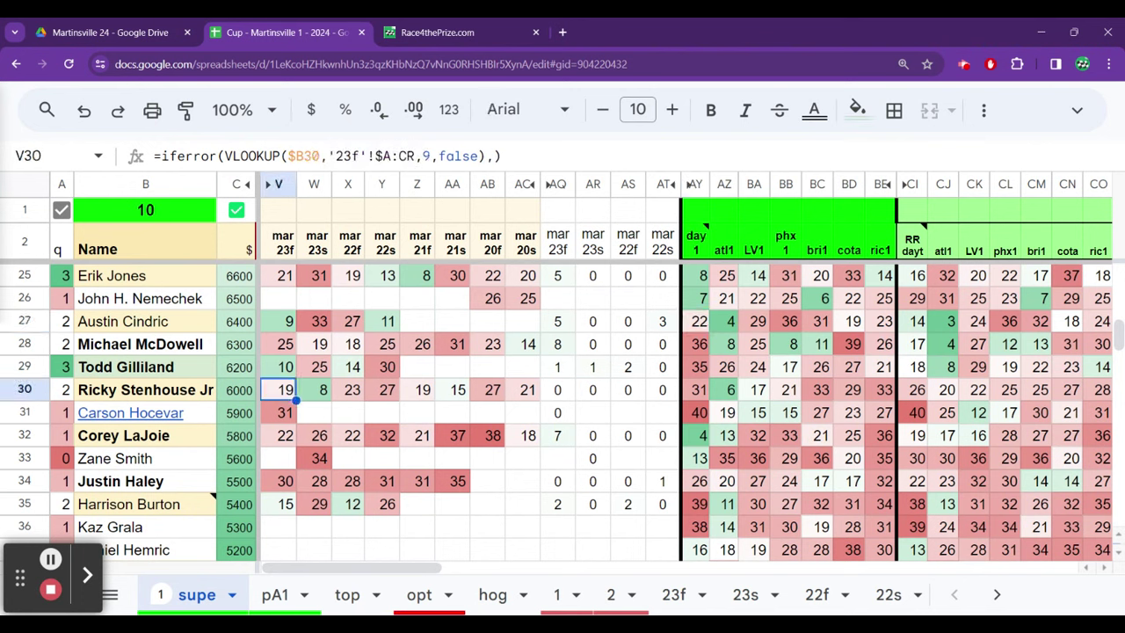
Review Austin Cindric's past March race results and his 2024 finishes through ric1 along row 27
{"action": "key", "text": "Down"}
{"action": "key", "text": "Down"}
{"action": "key", "text": "Up"}
{"action": "key", "text": "Up"}
{"action": "key", "text": "Up"}
{"action": "key", "text": "Up"}
{"action": "key", "text": "Up"}
{"action": "key", "text": "Up"}
{"action": "key", "text": "Up"}
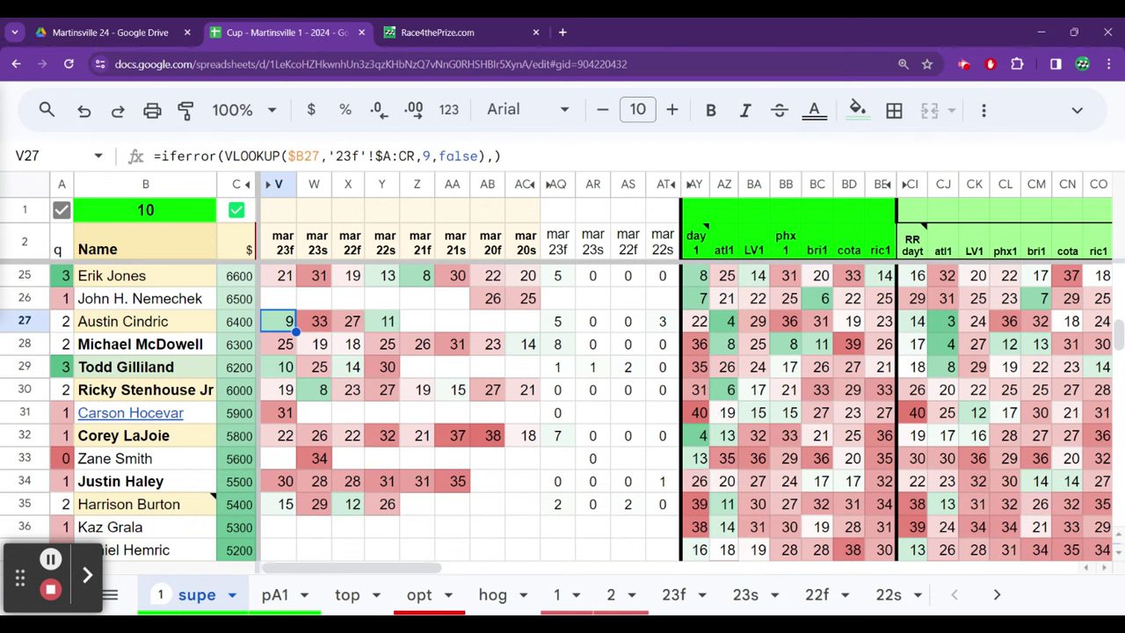
{"action": "key", "text": "Right"}
{"action": "key", "text": "Right"}
{"action": "key", "text": "Right"}
{"action": "key", "text": "Right"}
{"action": "key", "text": "Right"}
{"action": "key", "text": "Right"}
{"action": "key", "text": "Right"}
{"action": "key", "text": "Right"}
{"action": "key", "text": "Right"}
{"action": "key", "text": "Right"}
{"action": "key", "text": "Right"}
{"action": "key", "text": "Right"}
{"action": "key", "text": "Right"}
{"action": "key", "text": "Right"}
{"action": "key", "text": "Right"}
{"action": "key", "text": "Right"}
{"action": "key", "text": "Right"}
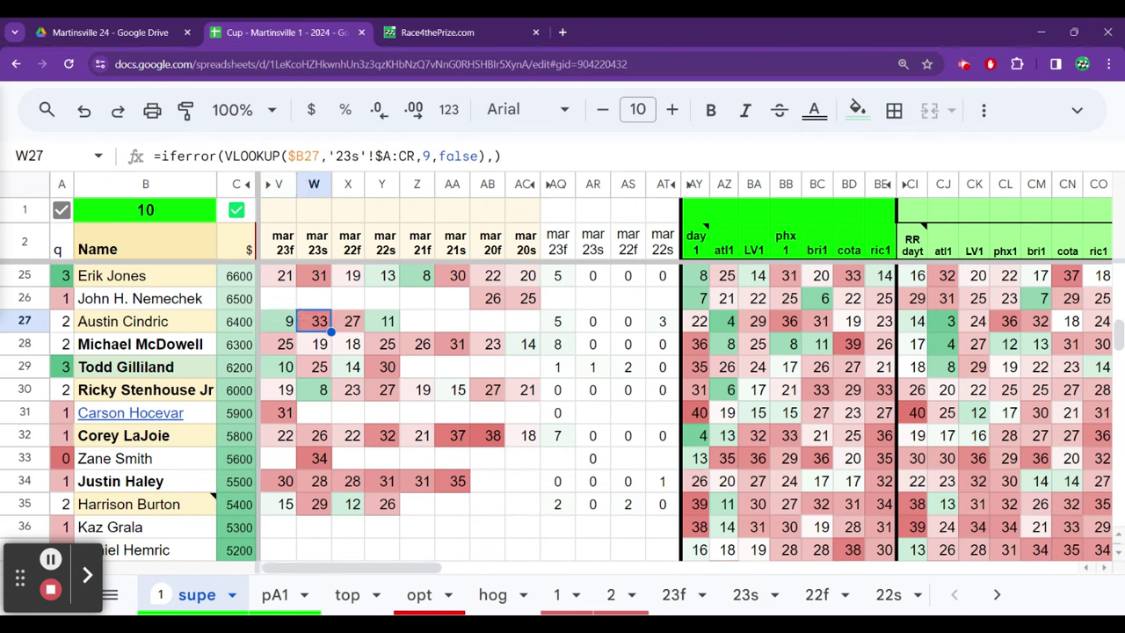
{"action": "key", "text": "Right"}
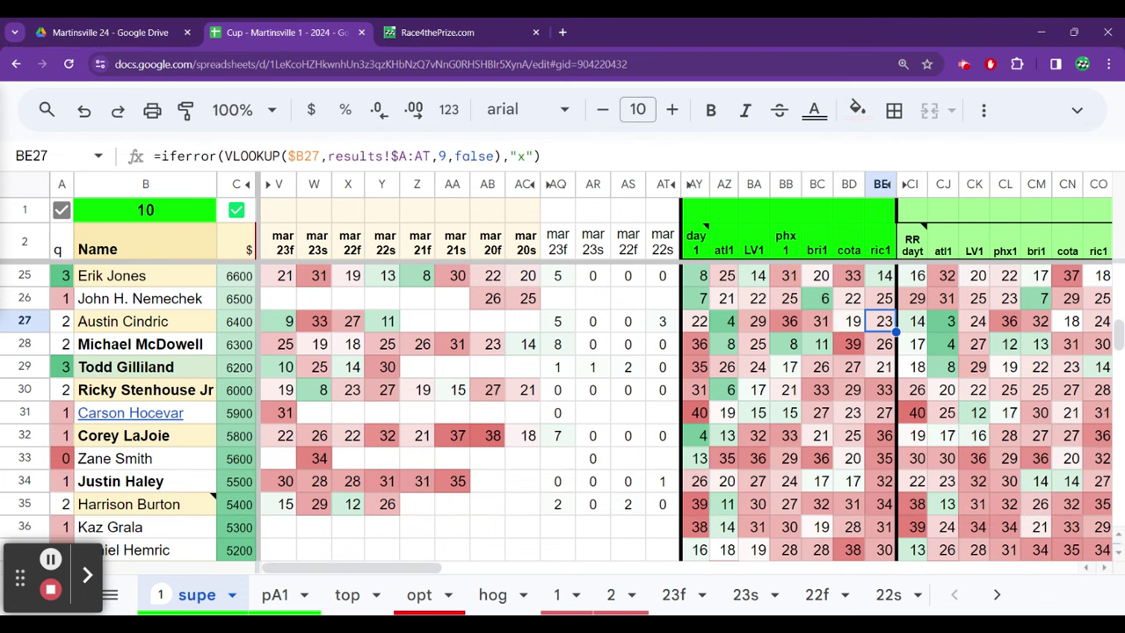
Examine Austin Cindric's 2024 rating ranks in row 27, from the RR dayt column through ric1
{"action": "key", "text": "Right"}
{"action": "key", "text": "Right"}
{"action": "key", "text": "Right"}
{"action": "key", "text": "Right"}
{"action": "key", "text": "Right"}
{"action": "key", "text": "Right"}
{"action": "key", "text": "Right"}
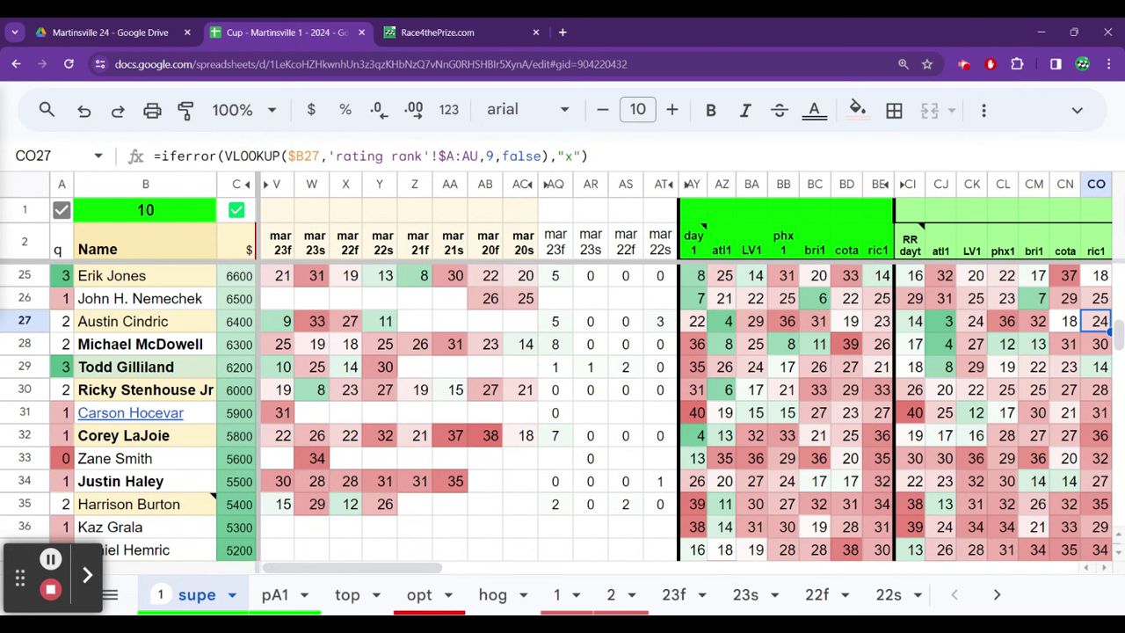
{"action": "key", "text": "Left"}
{"action": "key", "text": "Left"}
{"action": "key", "text": "Left"}
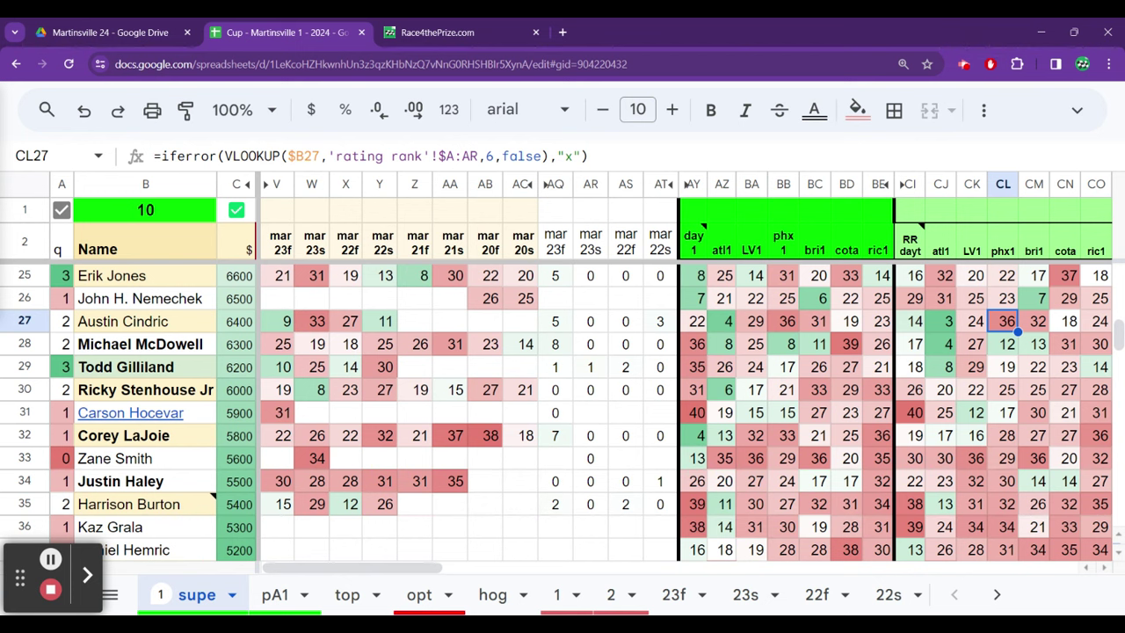
{"action": "key", "text": "Left"}
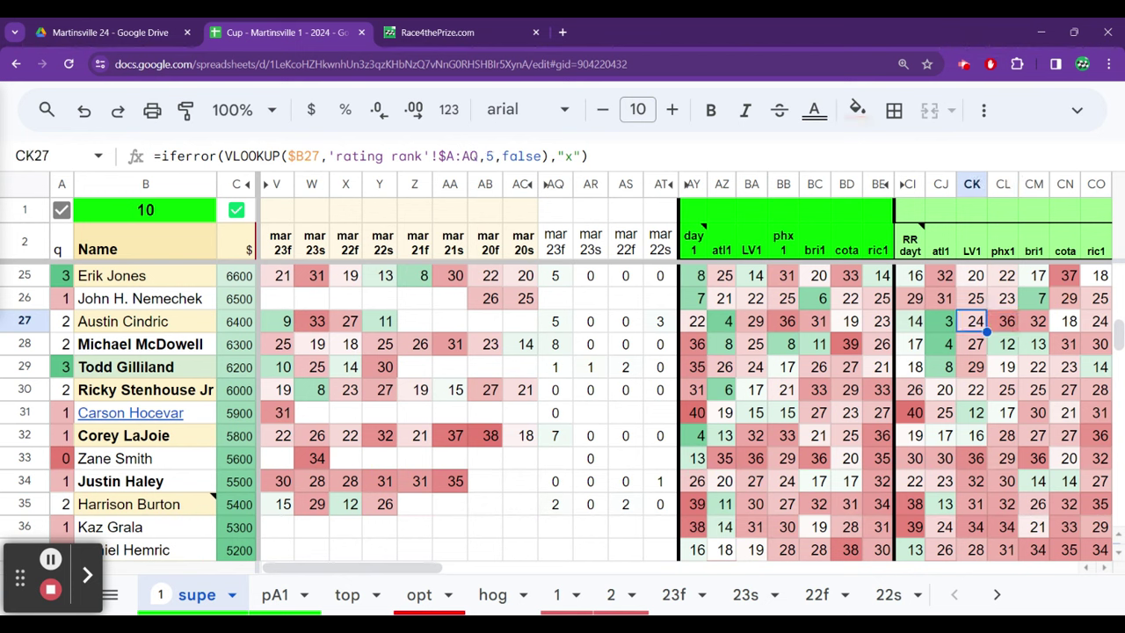
{"action": "key", "text": "Right"}
{"action": "key", "text": "Right"}
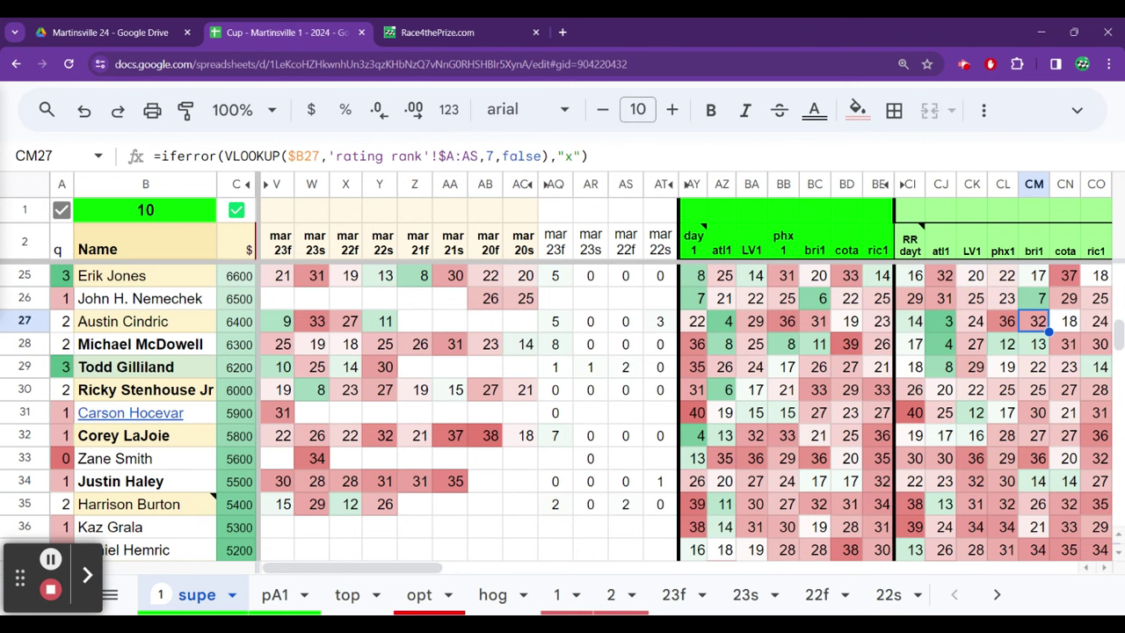
{"action": "key", "text": "Right"}
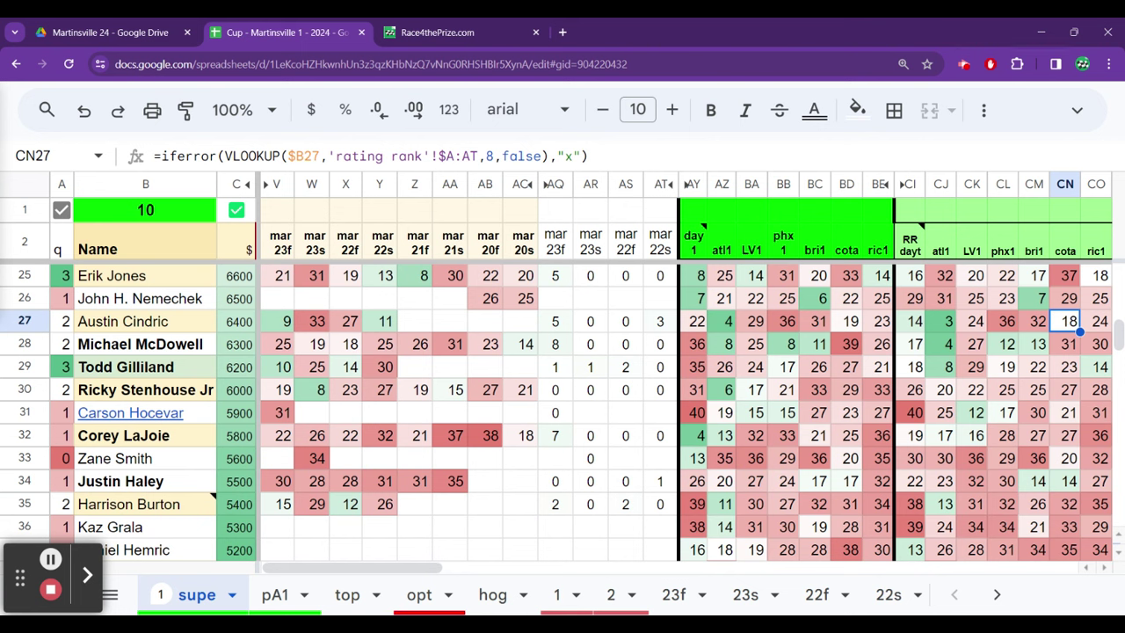
{"action": "key", "text": "Right"}
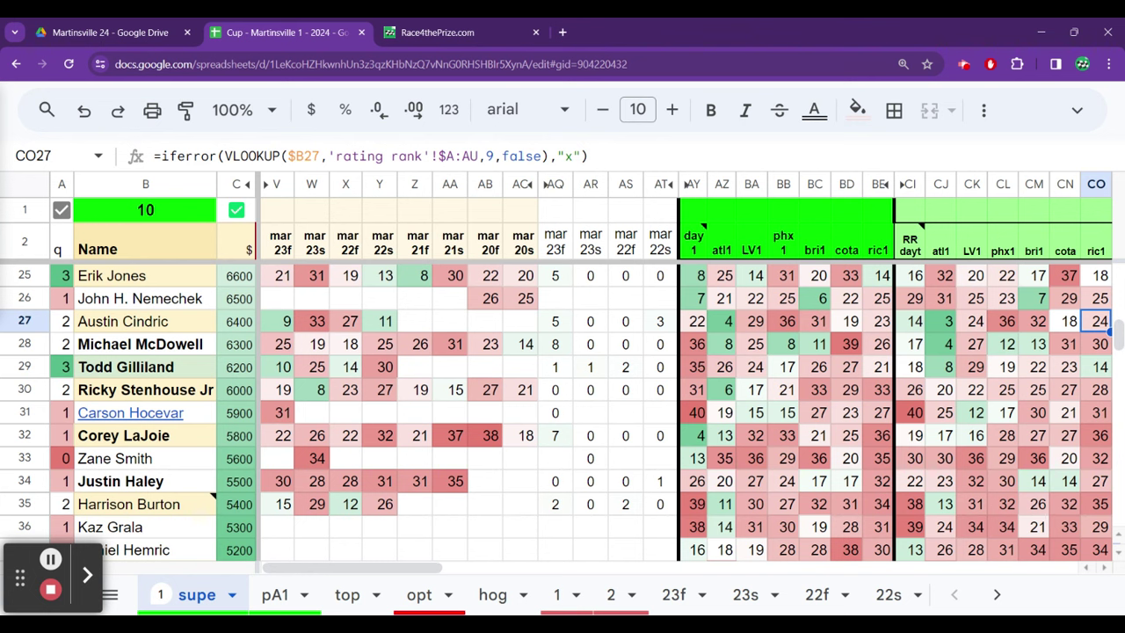
Make Austin Cindric's name in cell B27 bold
{"action": "key", "text": "Down"}
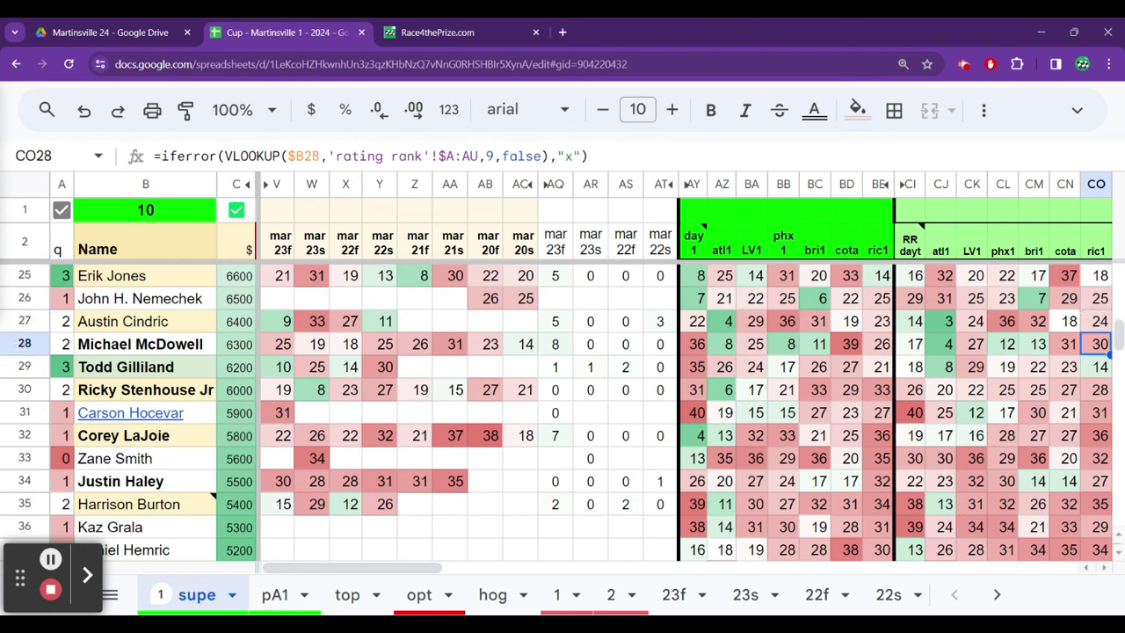
{"action": "key", "text": "Up"}
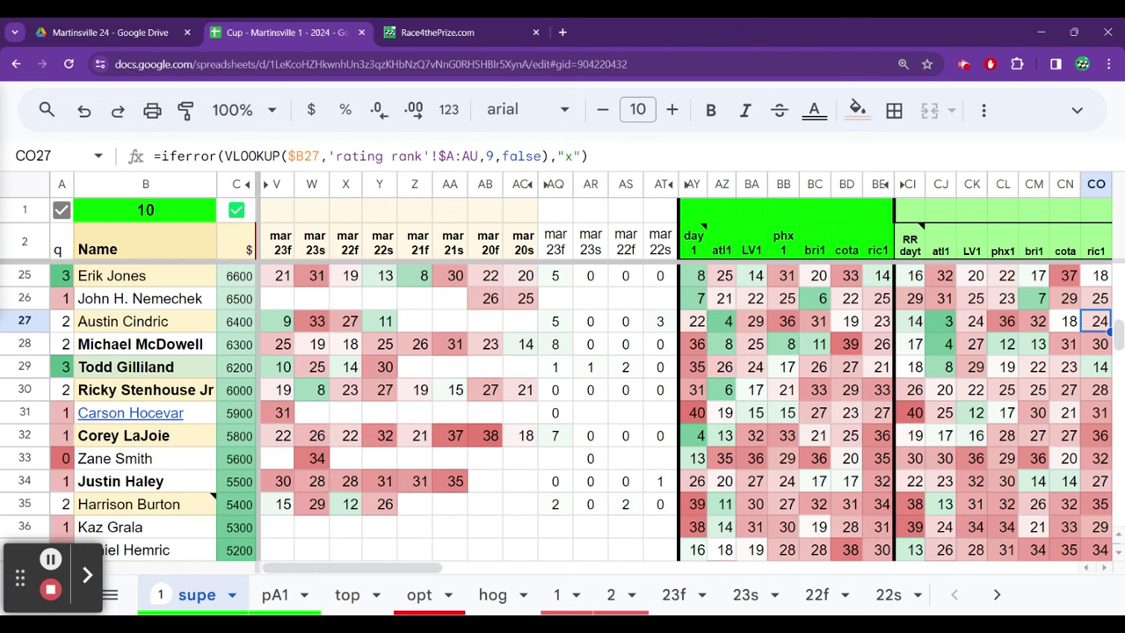
{"action": "key", "text": "Left"}
{"action": "key", "text": "Left"}
{"action": "key", "text": "Left"}
{"action": "key", "text": "Left"}
{"action": "key", "text": "Left"}
{"action": "key", "text": "Left"}
{"action": "key", "text": "Left"}
{"action": "key", "text": "Left"}
{"action": "key", "text": "Left"}
{"action": "key", "text": "Left"}
{"action": "key", "text": "Left"}
{"action": "key", "text": "Left"}
{"action": "key", "text": "Left"}
{"action": "key", "text": "Left"}
{"action": "key", "text": "Left"}
{"action": "key", "text": "Left"}
{"action": "key", "text": "Left"}
{"action": "key", "text": "Left"}
{"action": "key", "text": "Left"}
{"action": "key", "text": "Left"}
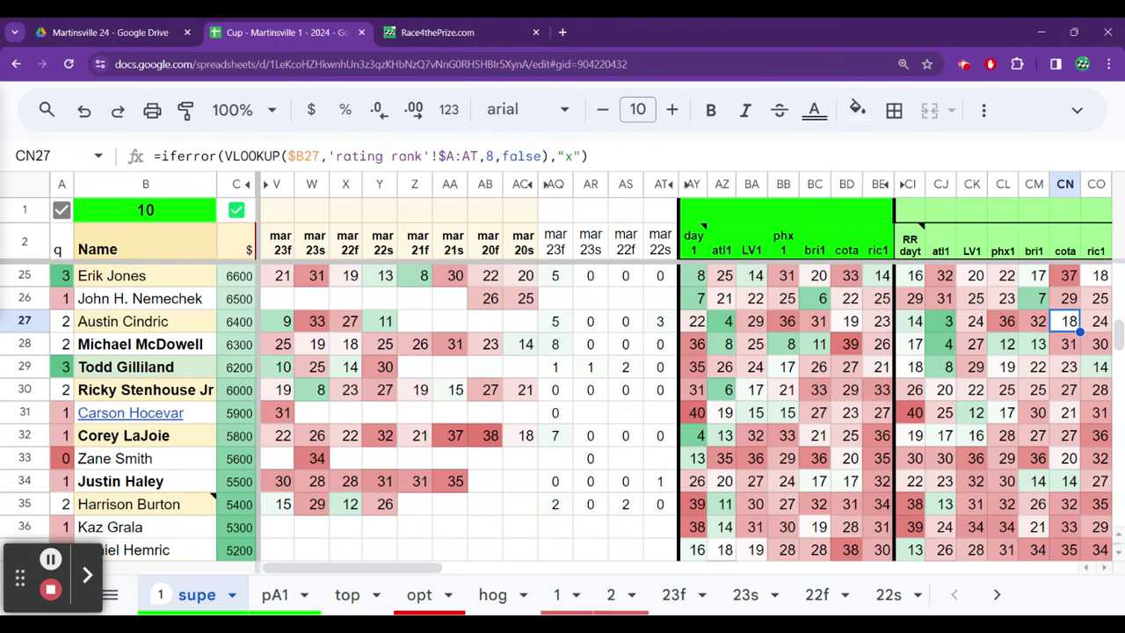
{"action": "key", "text": "Right"}
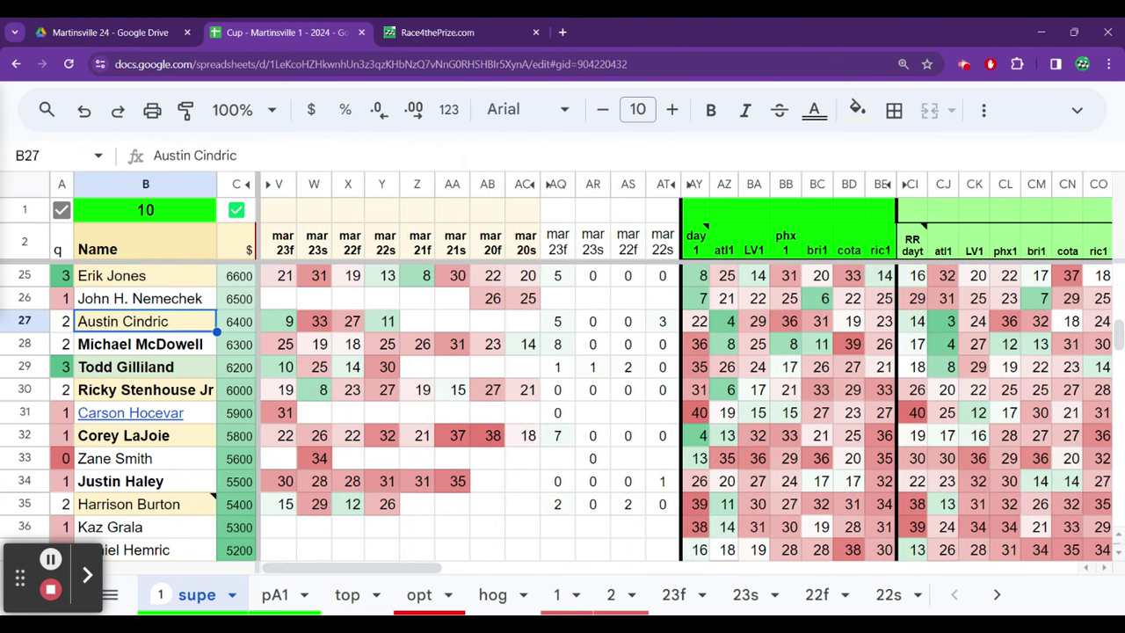
{"action": "key", "text": "ctrl+b"}
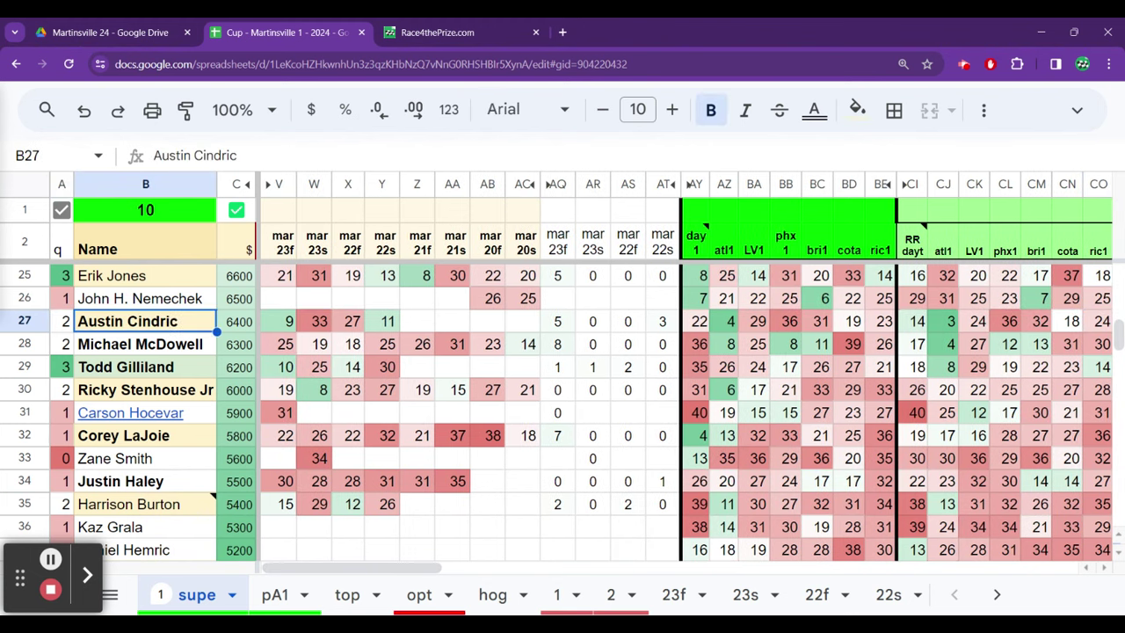
Look over the drivers in the Name column from Michael McDowell down to Justin Haley
{"action": "key", "text": "Down"}
{"action": "key", "text": "Down"}
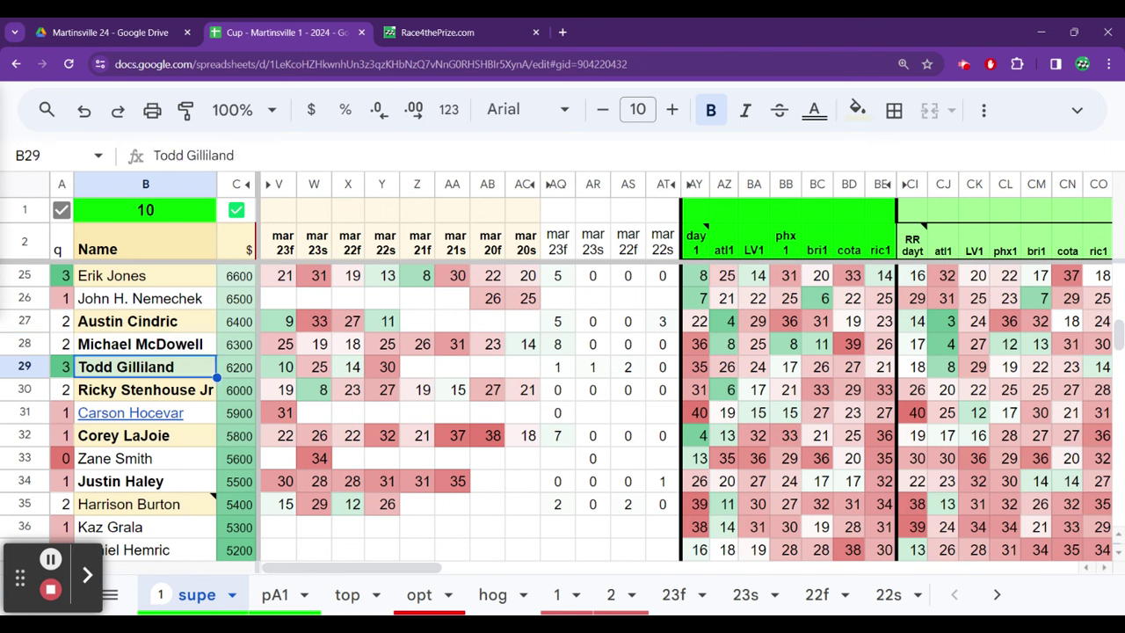
{"action": "key", "text": "Down"}
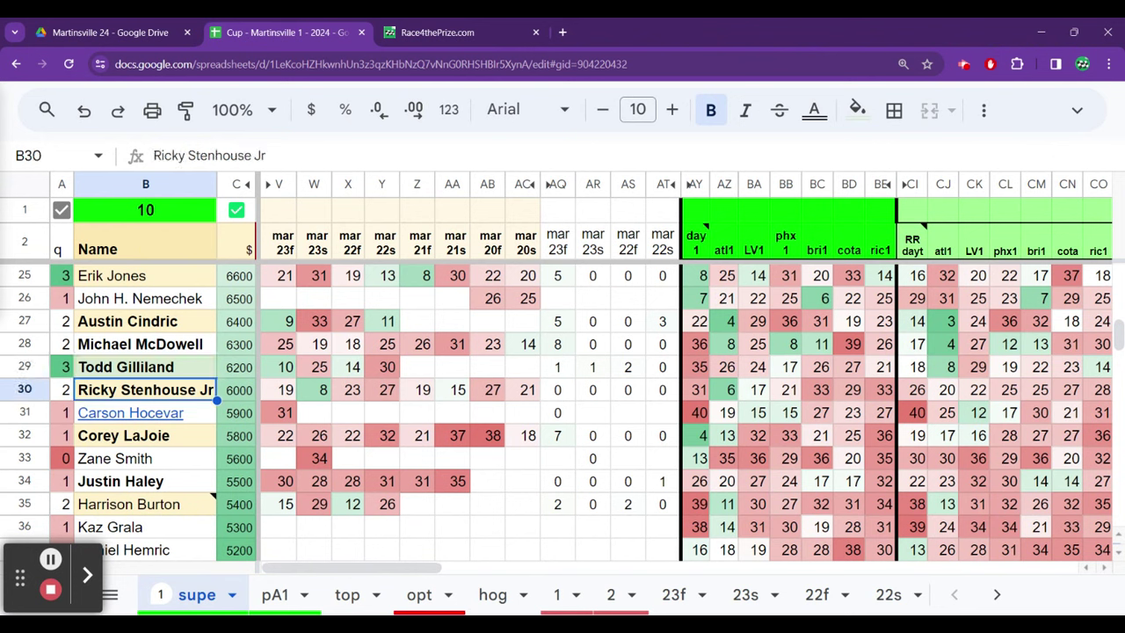
{"action": "key", "text": "Up"}
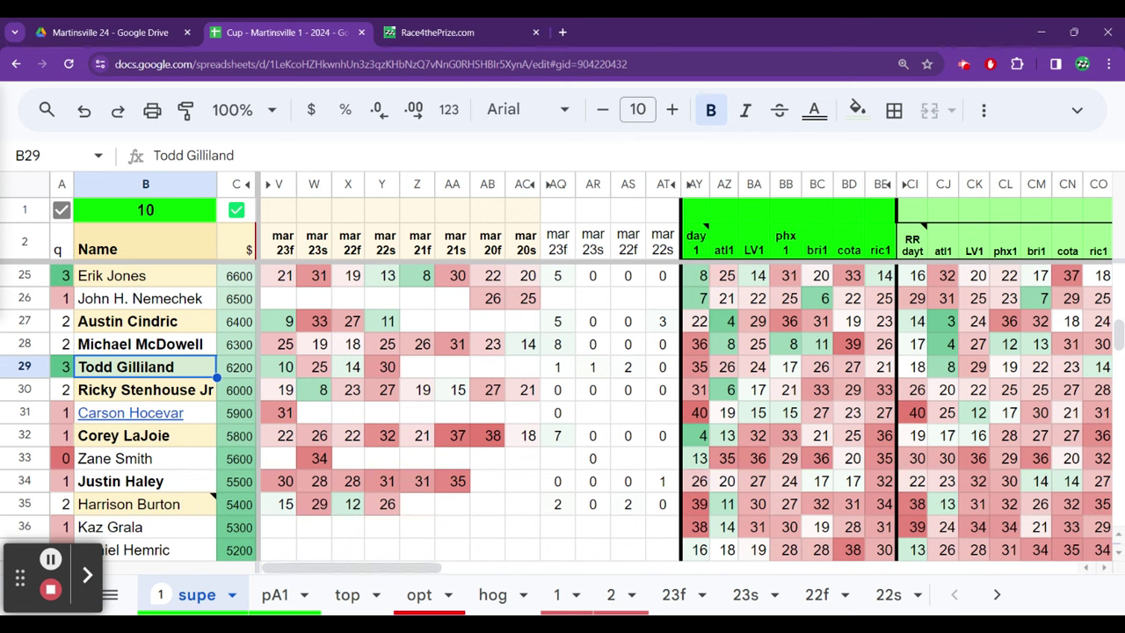
{"action": "key", "text": "Down"}
{"action": "key", "text": "Down"}
{"action": "key", "text": "Down"}
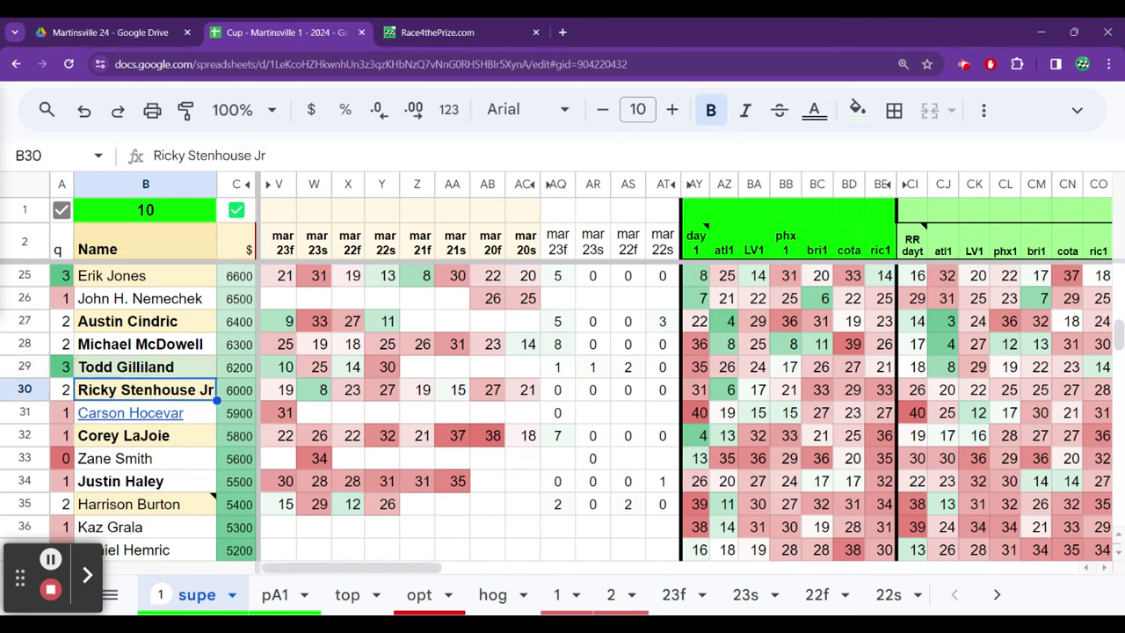
{"action": "key", "text": "Down"}
{"action": "key", "text": "Down"}
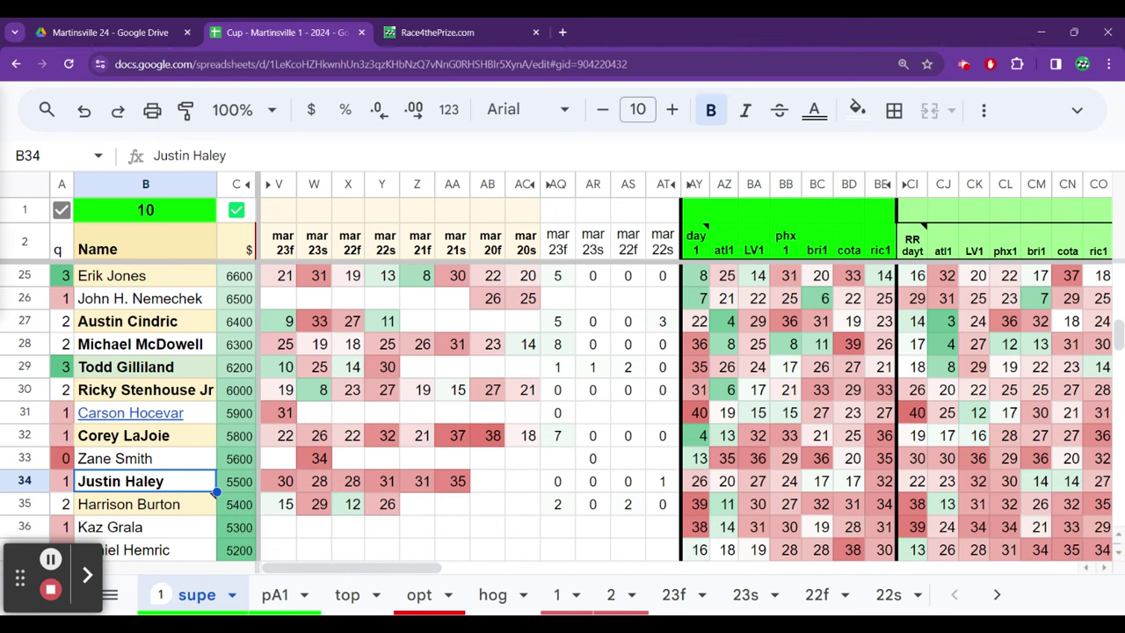
Review the names from Justin Haley back up to Erik Jones, including John H. Nemechek in row 26
{"action": "key", "text": "Up"}
{"action": "key", "text": "Up"}
{"action": "key", "text": "Up"}
{"action": "key", "text": "Up"}
{"action": "key", "text": "Up"}
{"action": "key", "text": "Up"}
{"action": "key", "text": "Up"}
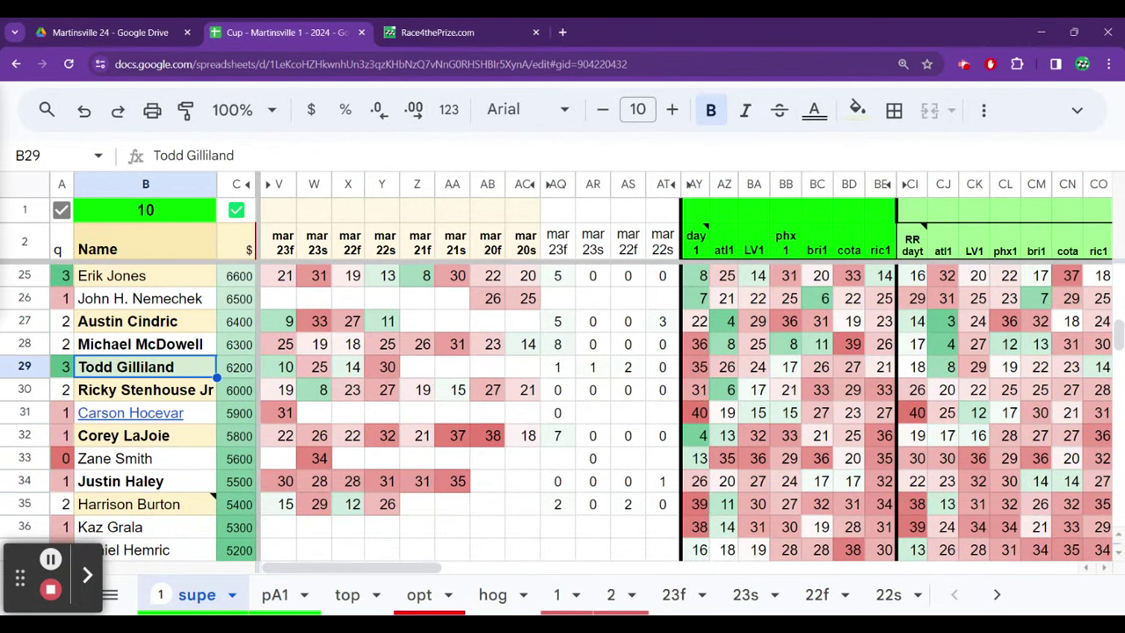
{"action": "key", "text": "Up"}
{"action": "key", "text": "Up"}
{"action": "key", "text": "Up"}
{"action": "key", "text": "Up"}
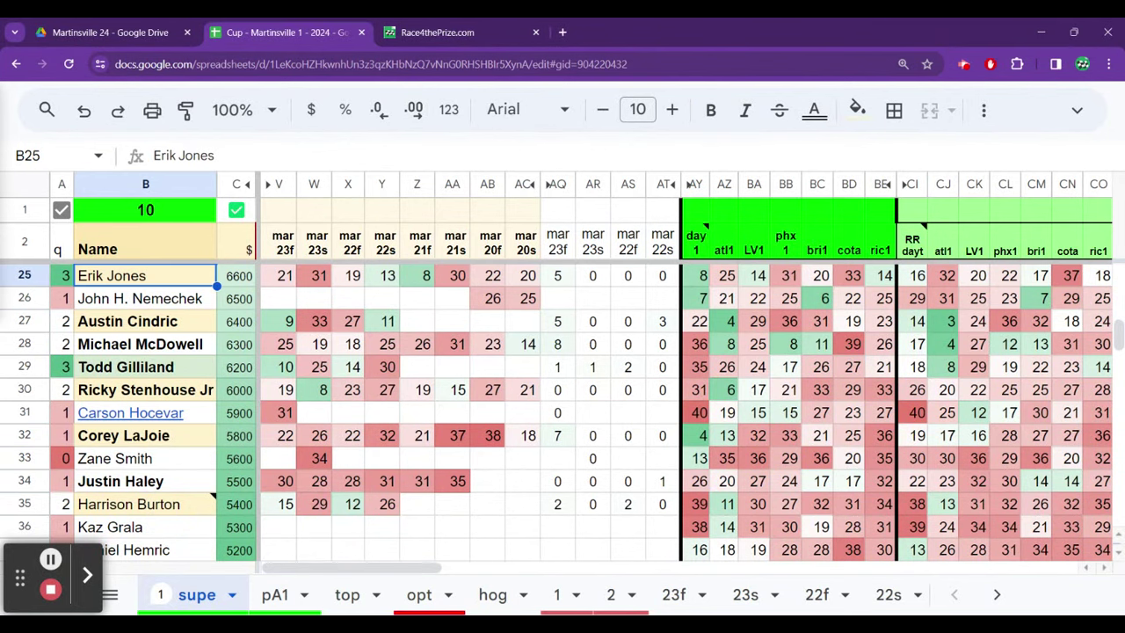
{"action": "key", "text": "Down"}
{"action": "key", "text": "Down"}
{"action": "key", "text": "Down"}
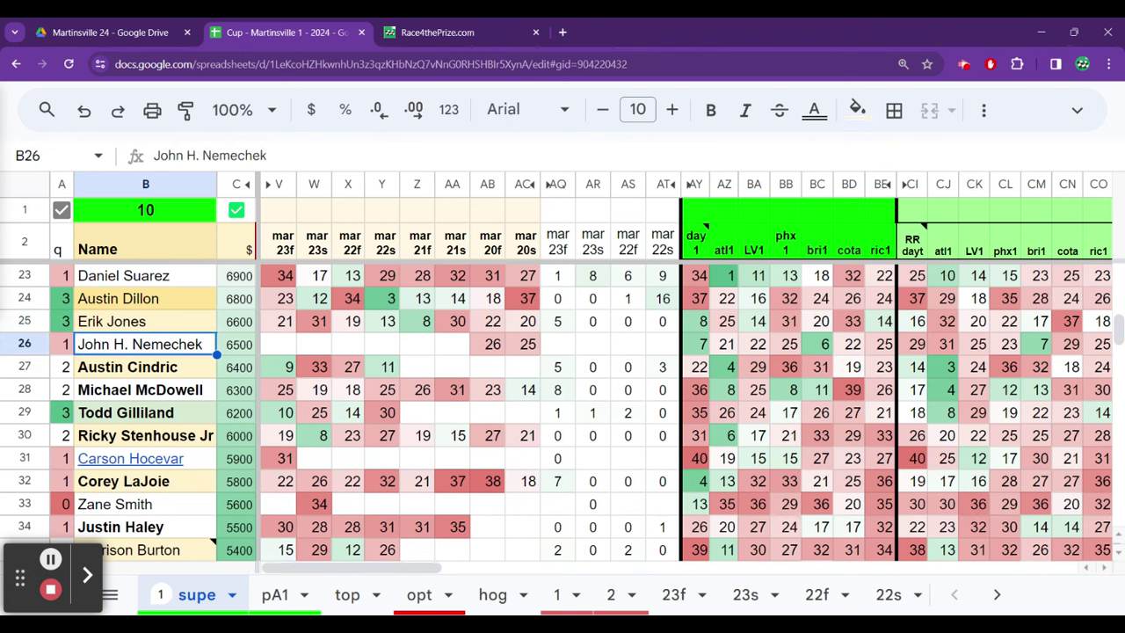
Examine John H. Nemechek's row 26 from his salary across the race results to the RR dayt rating rank
{"action": "key", "text": "Right"}
{"action": "key", "text": "Right"}
{"action": "key", "text": "Right"}
{"action": "key", "text": "Right"}
{"action": "key", "text": "Right"}
{"action": "key", "text": "Right"}
{"action": "key", "text": "Right"}
{"action": "key", "text": "Right"}
{"action": "key", "text": "Right"}
{"action": "key", "text": "Right"}
{"action": "key", "text": "Right"}
{"action": "key", "text": "Right"}
{"action": "key", "text": "Right"}
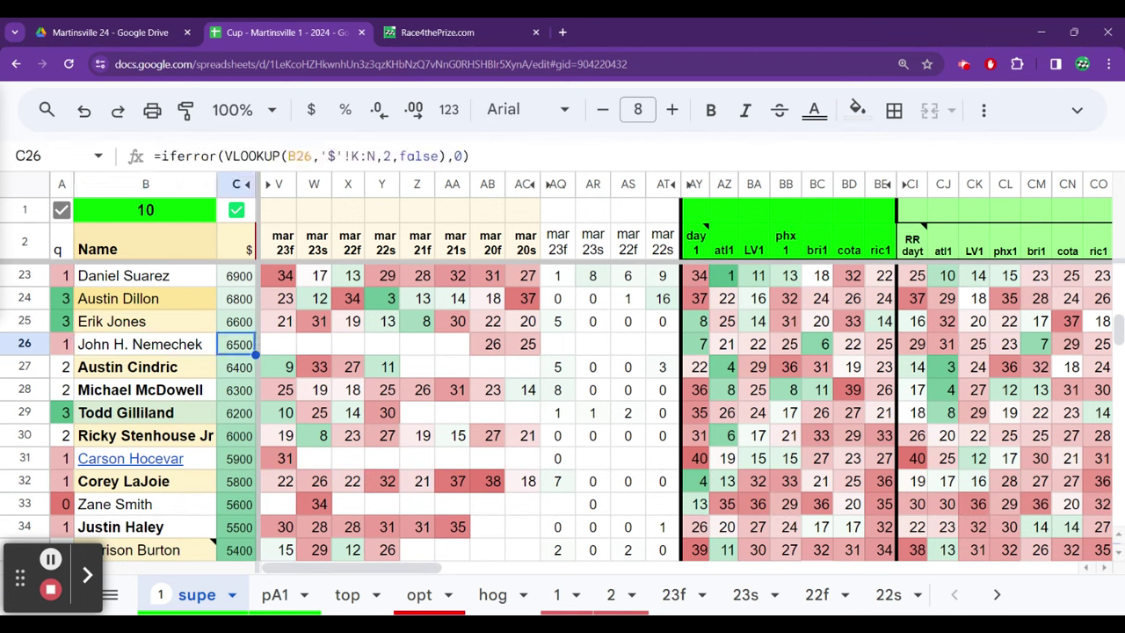
{"action": "key", "text": "Right"}
{"action": "key", "text": "Right"}
{"action": "key", "text": "Right"}
{"action": "key", "text": "Left"}
{"action": "key", "text": "Right"}
{"action": "key", "text": "Right"}
{"action": "key", "text": "Right"}
{"action": "key", "text": "Right"}
{"action": "key", "text": "Right"}
{"action": "key", "text": "Right"}
{"action": "key", "text": "Right"}
{"action": "key", "text": "Right"}
{"action": "key", "text": "Right"}
{"action": "key", "text": "Right"}
{"action": "key", "text": "Right"}
{"action": "key", "text": "Right"}
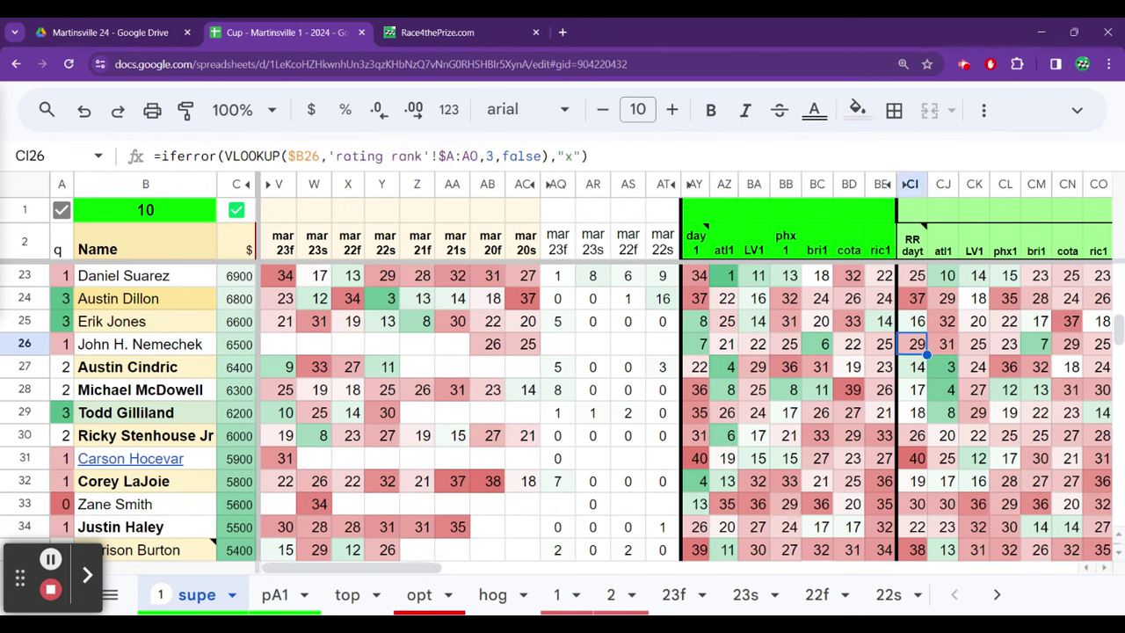
Recheck John H. Nemechek's 2024 finishes and past March results, ending at his salary in C26
{"action": "key", "text": "Left"}
{"action": "key", "text": "Left"}
{"action": "key", "text": "Left"}
{"action": "key", "text": "Left"}
{"action": "key", "text": "Left"}
{"action": "key", "text": "Left"}
{"action": "key", "text": "Left"}
{"action": "key", "text": "Left"}
{"action": "key", "text": "Left"}
{"action": "key", "text": "Left"}
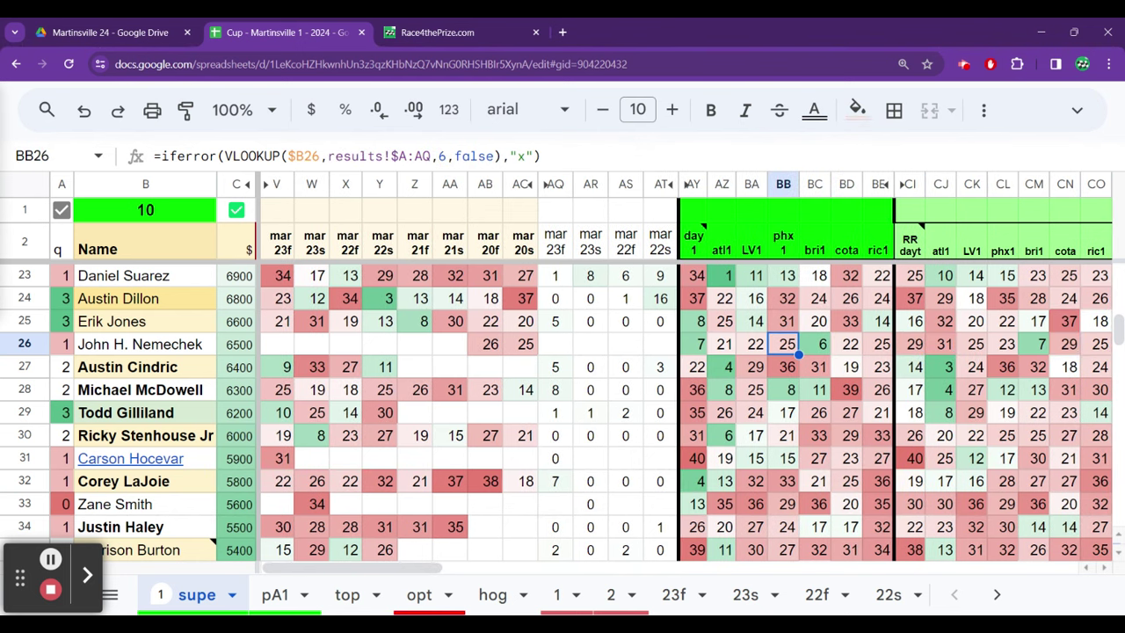
{"action": "key", "text": "Left"}
{"action": "key", "text": "Left"}
{"action": "key", "text": "Left"}
{"action": "key", "text": "Left"}
{"action": "key", "text": "Left"}
{"action": "key", "text": "Left"}
{"action": "key", "text": "Left"}
{"action": "key", "text": "Left"}
{"action": "key", "text": "Left"}
{"action": "key", "text": "Left"}
{"action": "key", "text": "Left"}
{"action": "key", "text": "Left"}
{"action": "key", "text": "Left"}
{"action": "key", "text": "Left"}
{"action": "key", "text": "Left"}
{"action": "key", "text": "Left"}
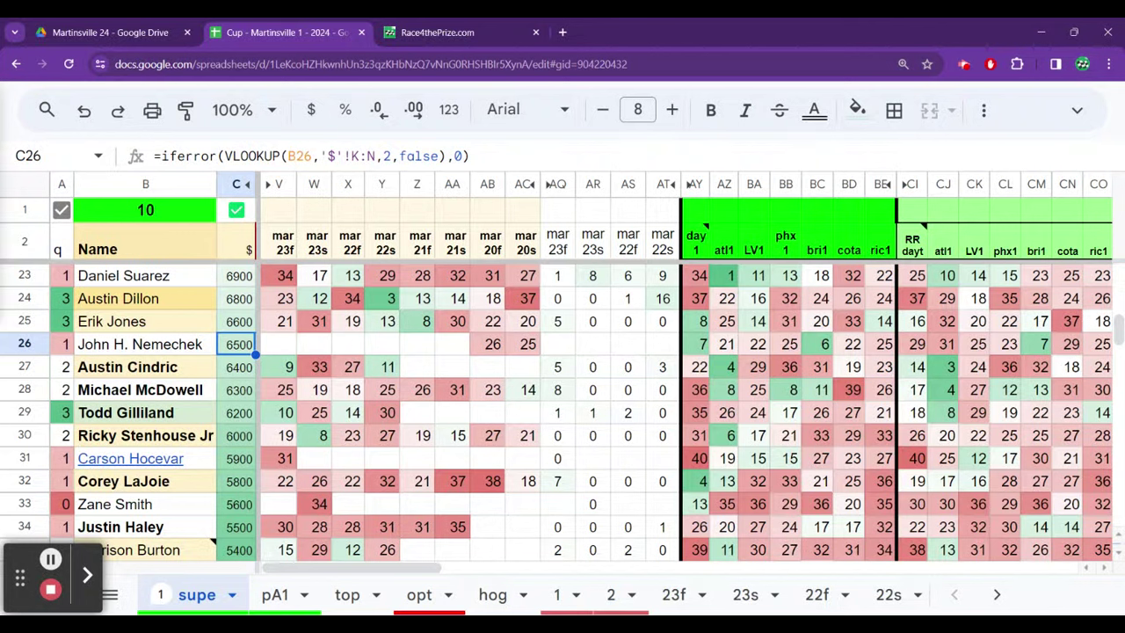
Compare the salaries in column C for the drivers in rows 26 to 30
{"action": "key", "text": "Down"}
{"action": "key", "text": "Down"}
{"action": "key", "text": "Down"}
{"action": "key", "text": "Down"}
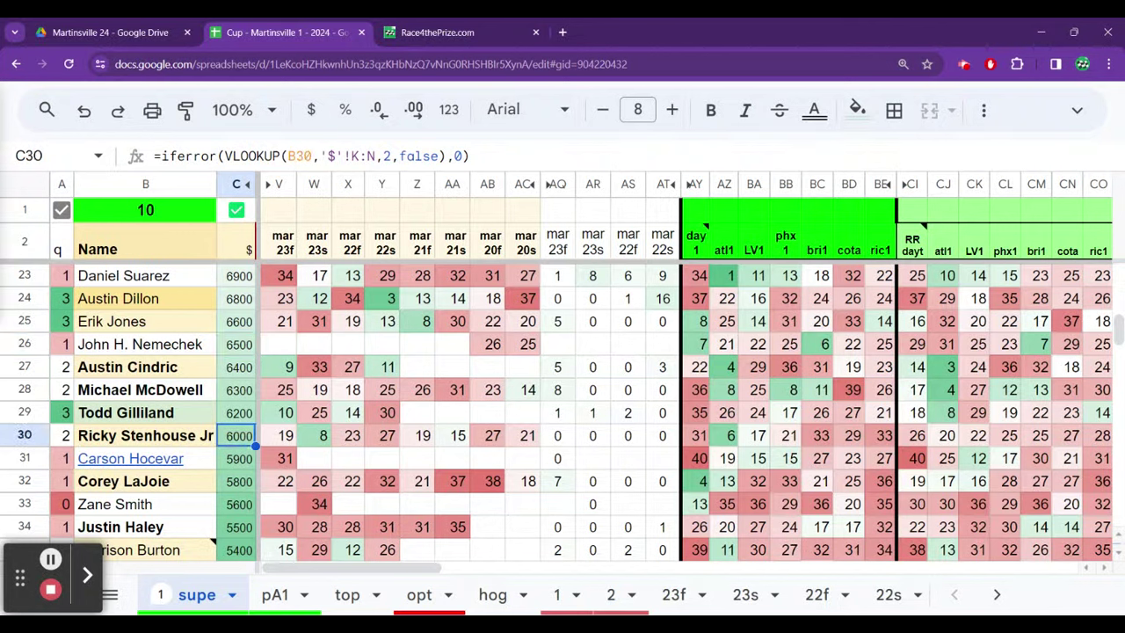
{"action": "key", "text": "Up"}
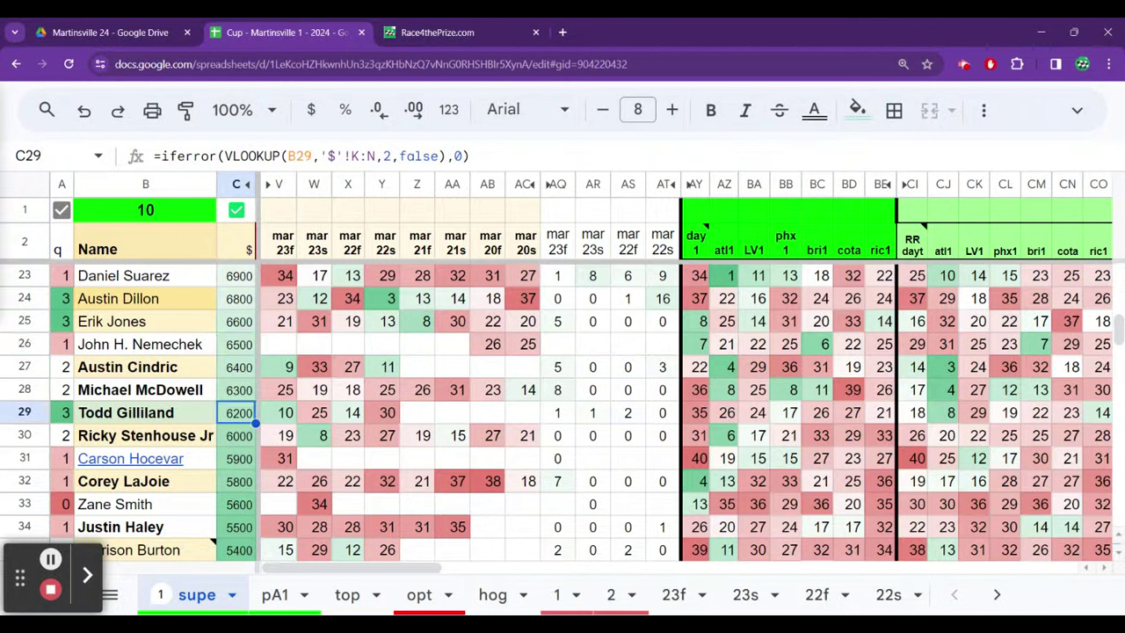
{"action": "key", "text": "Up"}
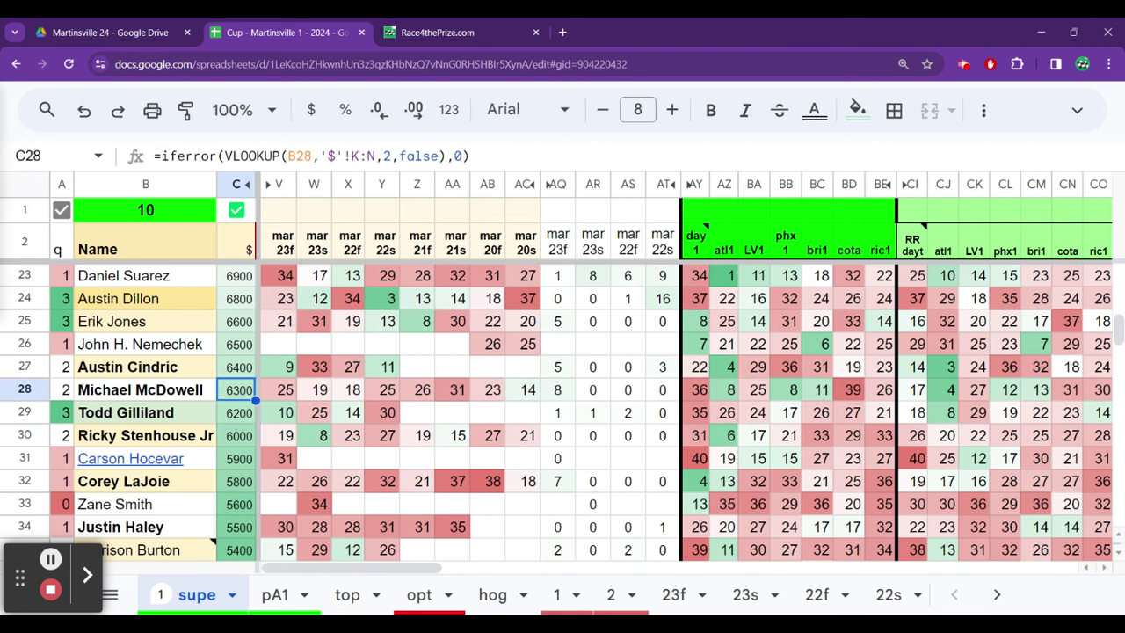
{"action": "key", "text": "Up"}
{"action": "key", "text": "Up"}
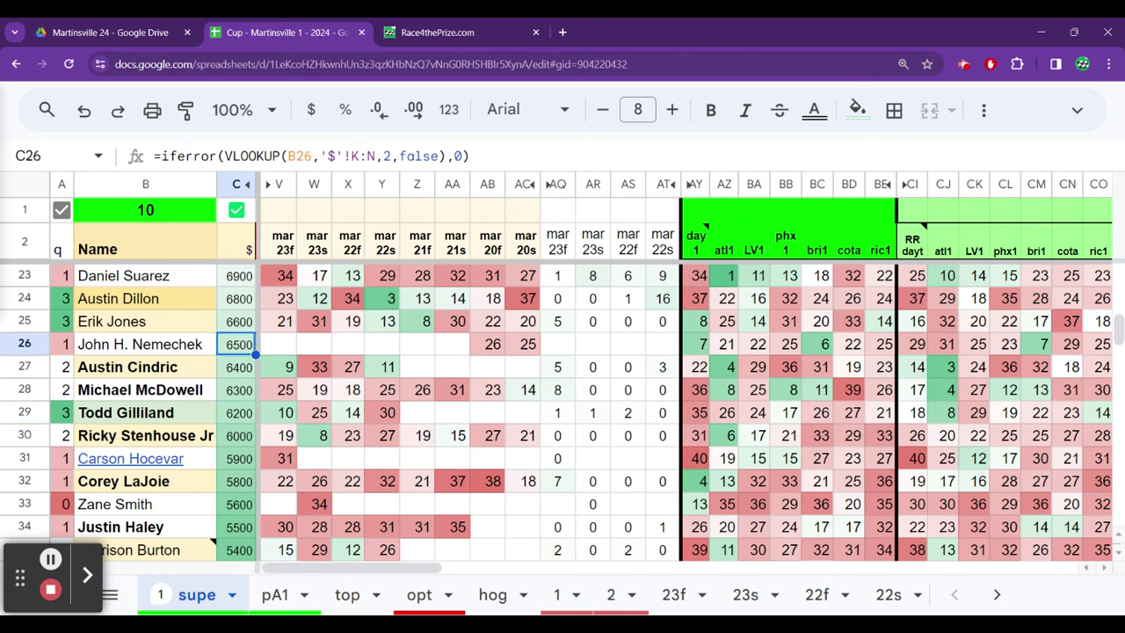
{"action": "key", "text": "Left"}
{"action": "key", "text": "Up"}
{"action": "key", "text": "Right"}
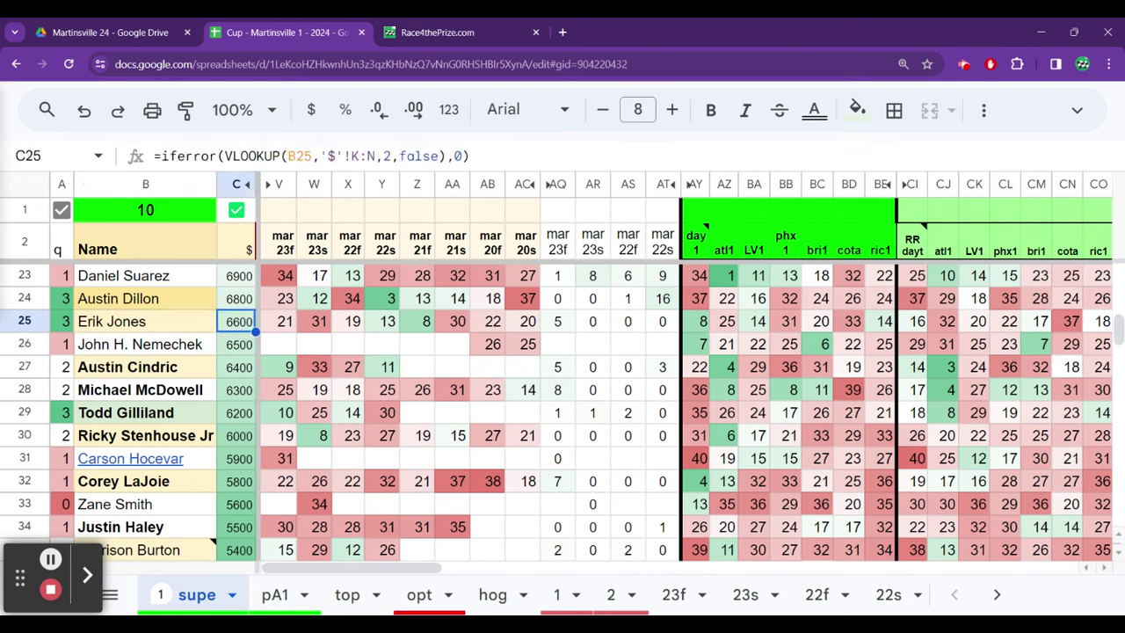
{"action": "key", "text": "Left"}
{"action": "key", "text": "ctrl+b"}
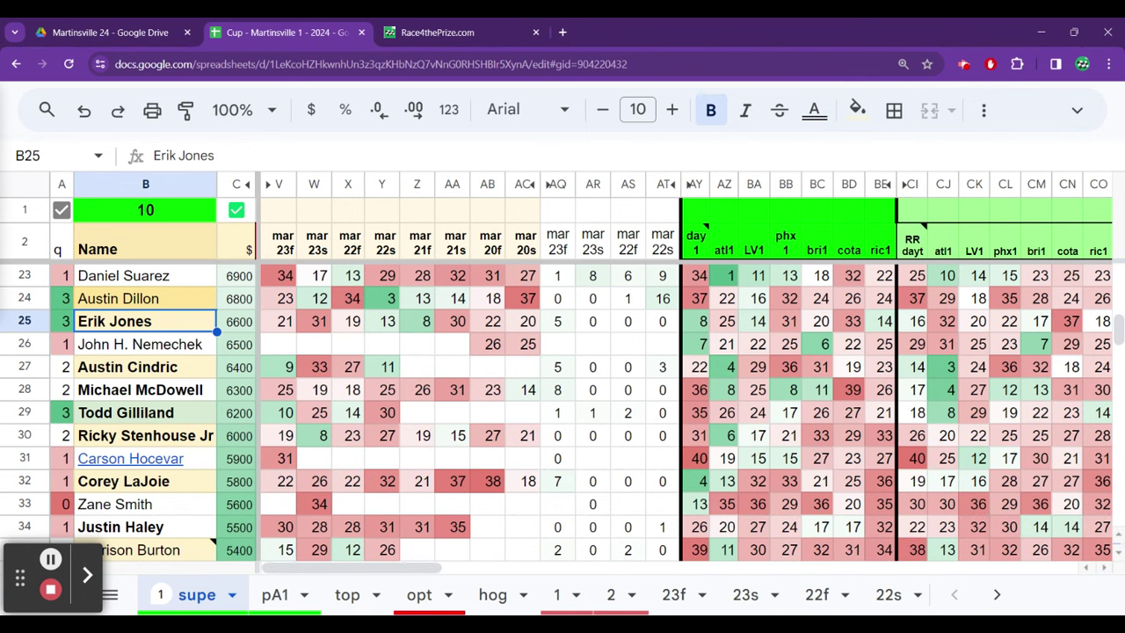
Examine Erik Jones's row 25 across the past March results and the 2024 finishes, ending at ric1 in BE25
{"action": "key", "text": "Right"}
{"action": "key", "text": "Right"}
{"action": "key", "text": "Right"}
{"action": "key", "text": "Right"}
{"action": "key", "text": "Right"}
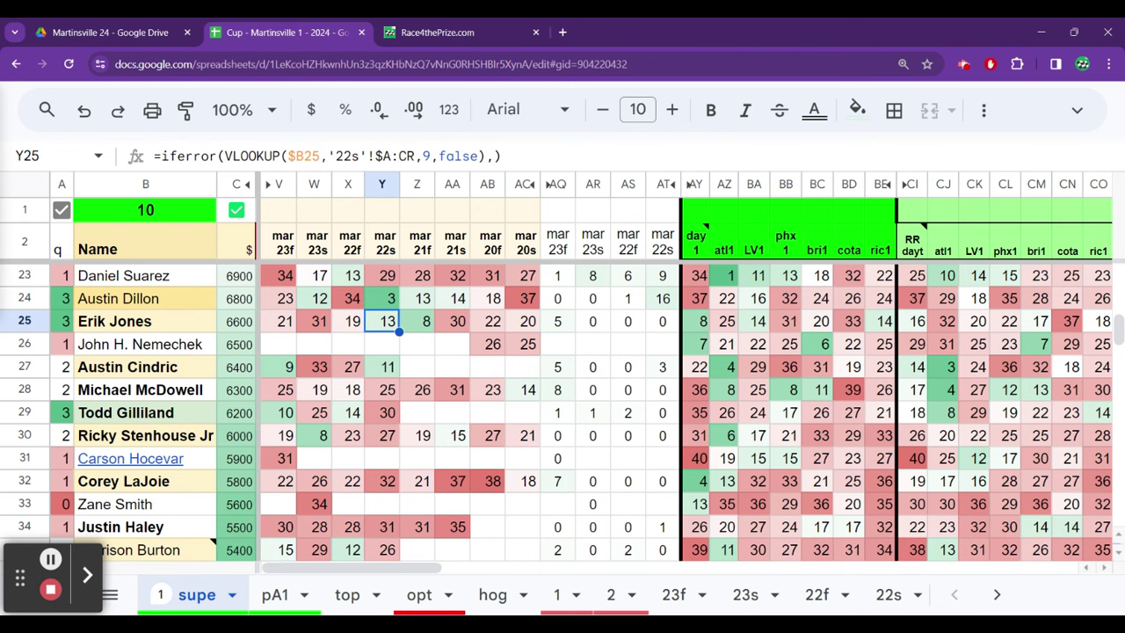
{"action": "key", "text": "Right"}
{"action": "key", "text": "Right"}
{"action": "key", "text": "Right"}
{"action": "key", "text": "Right"}
{"action": "key", "text": "Right"}
{"action": "key", "text": "Right"}
{"action": "key", "text": "Right"}
{"action": "key", "text": "Right"}
{"action": "key", "text": "Right"}
{"action": "key", "text": "Right"}
{"action": "key", "text": "Right"}
{"action": "key", "text": "Right"}
{"action": "key", "text": "Right"}
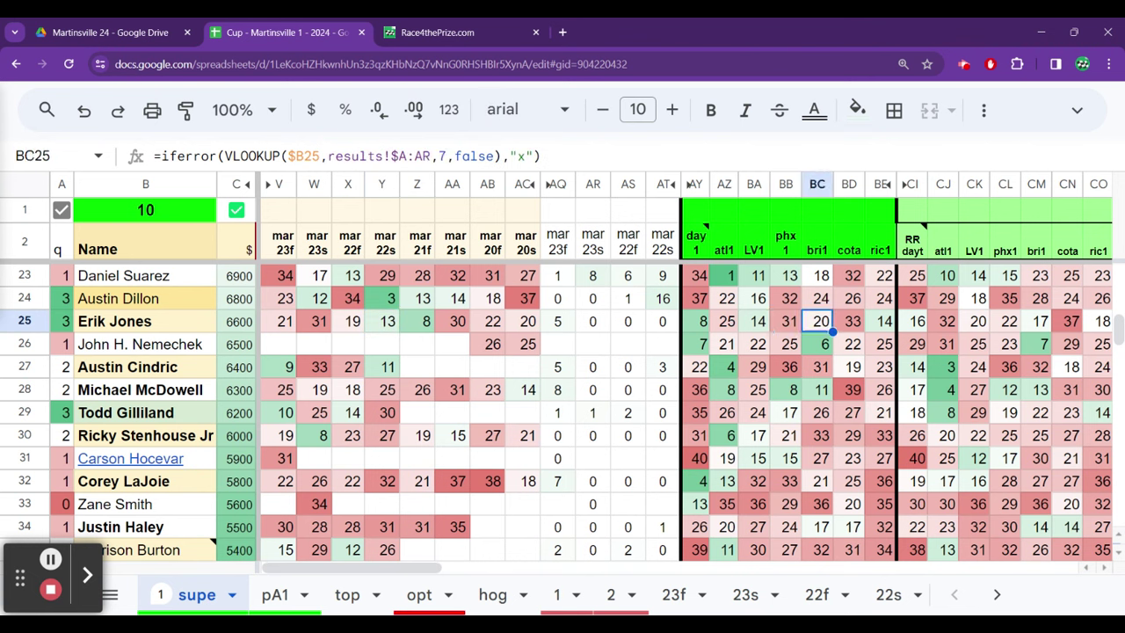
{"action": "key", "text": "Right"}
{"action": "left_click", "coordinate": [785, 321]}
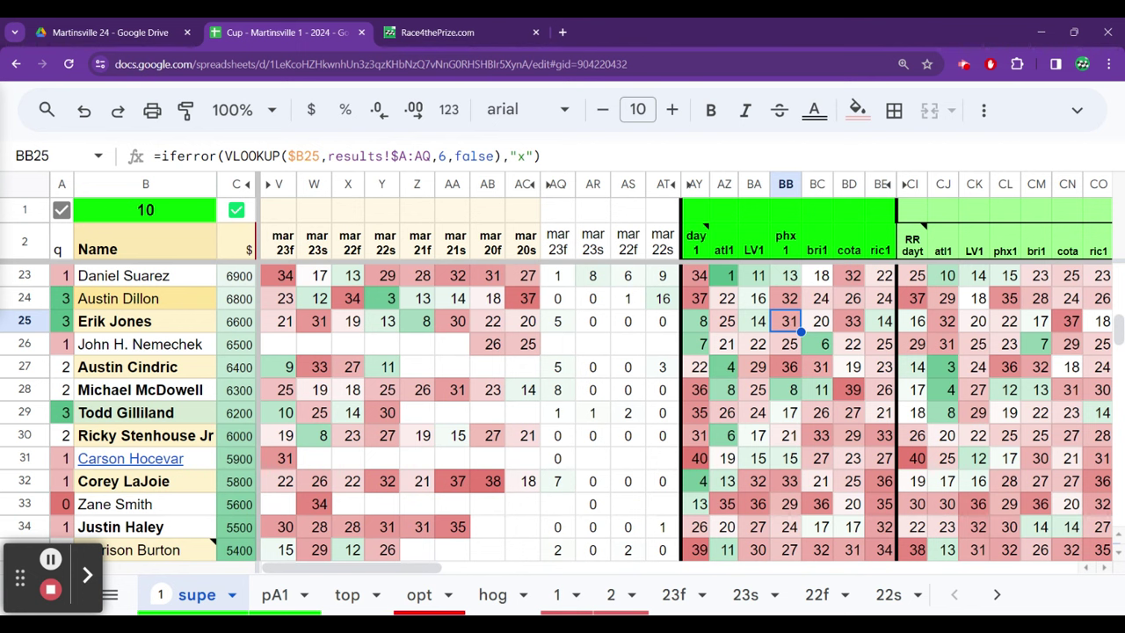
{"action": "key", "text": "Right"}
{"action": "key", "text": "Right"}
{"action": "key", "text": "Right"}
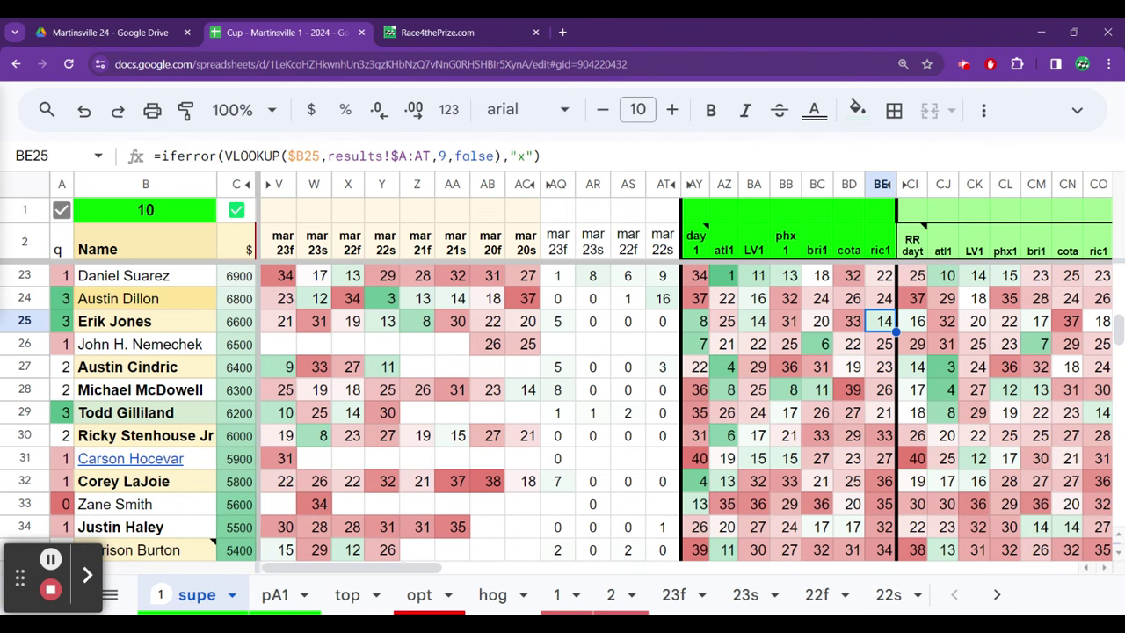
Review Erik Jones's rating ranks from RR dayt to ric1 in CO25, returning to his ric1 finish in BE25
{"action": "key", "text": "Right"}
{"action": "key", "text": "Right"}
{"action": "key", "text": "Right"}
{"action": "key", "text": "Right"}
{"action": "key", "text": "Right"}
{"action": "key", "text": "Right"}
{"action": "key", "text": "Right"}
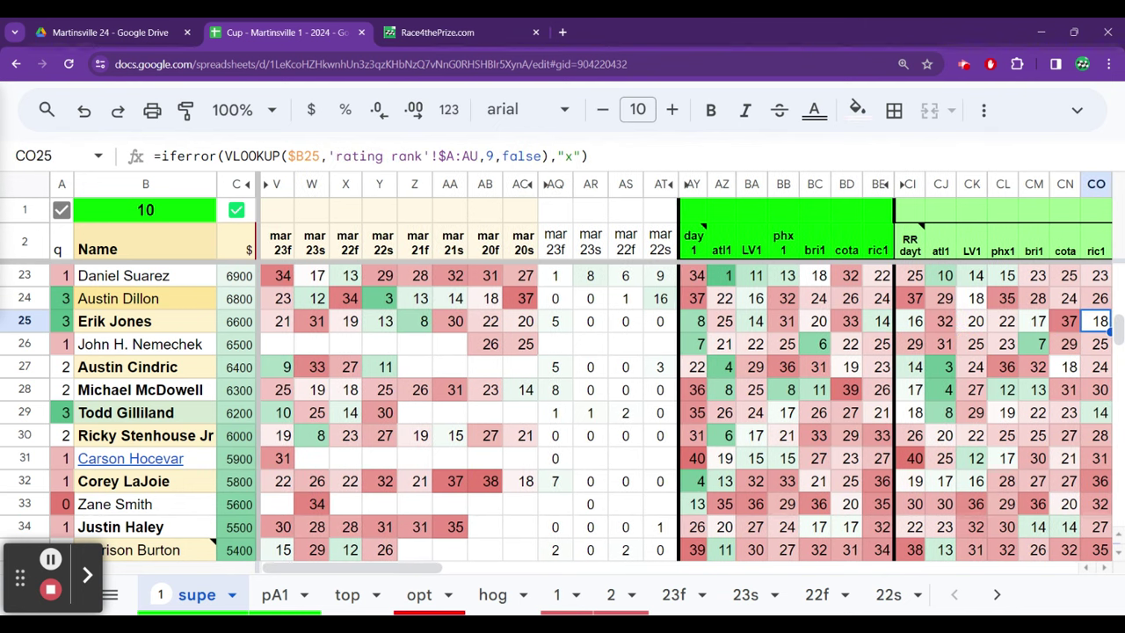
{"action": "key", "text": "Left"}
{"action": "key", "text": "Left"}
{"action": "key", "text": "Left"}
{"action": "key", "text": "Left"}
{"action": "key", "text": "Left"}
{"action": "key", "text": "Left"}
{"action": "key", "text": "Left"}
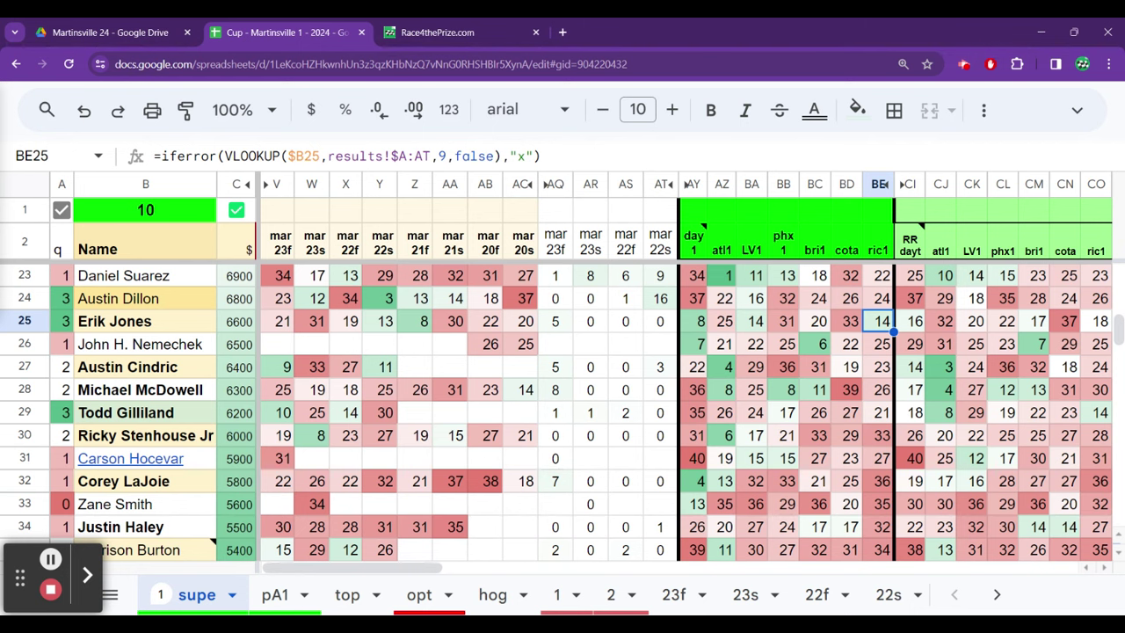
Compare Erik Jones's ric1 finish in column BE with those of the drivers in rows 22 to 24
{"action": "key", "text": "Up"}
{"action": "key", "text": "Up"}
{"action": "key", "text": "Up"}
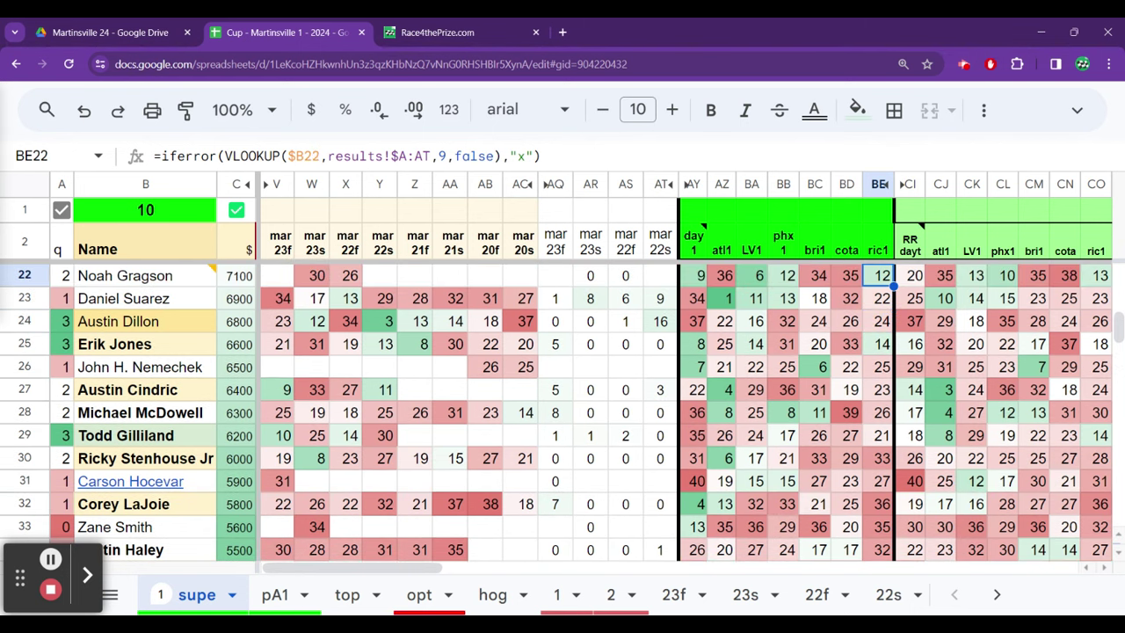
{"action": "key", "text": "Down"}
{"action": "key", "text": "Down"}
{"action": "key", "text": "Down"}
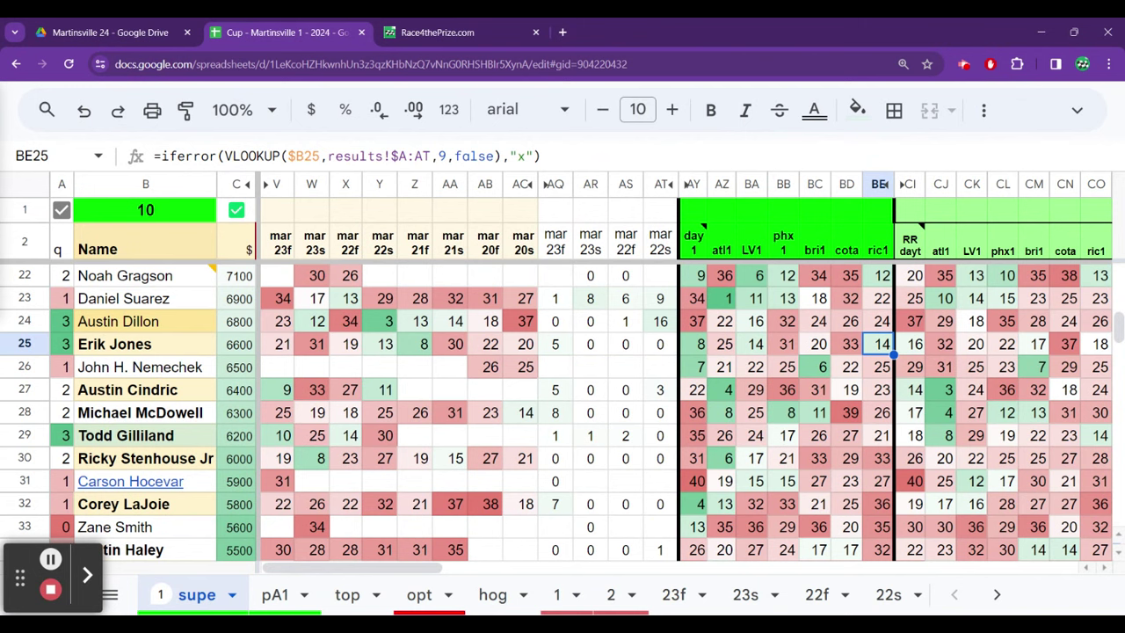
Go back over Erik Jones's row 25 from BE25 to his March results, ending at mar 23f in V25
{"action": "key", "text": "Left"}
{"action": "key", "text": "Left"}
{"action": "key", "text": "Left"}
{"action": "key", "text": "Left"}
{"action": "key", "text": "Left"}
{"action": "key", "text": "Left"}
{"action": "key", "text": "Left"}
{"action": "key", "text": "Left"}
{"action": "key", "text": "Left"}
{"action": "key", "text": "Left"}
{"action": "key", "text": "Left"}
{"action": "key", "text": "Left"}
{"action": "key", "text": "Left"}
{"action": "key", "text": "Left"}
{"action": "key", "text": "Left"}
{"action": "key", "text": "Left"}
{"action": "key", "text": "Left"}
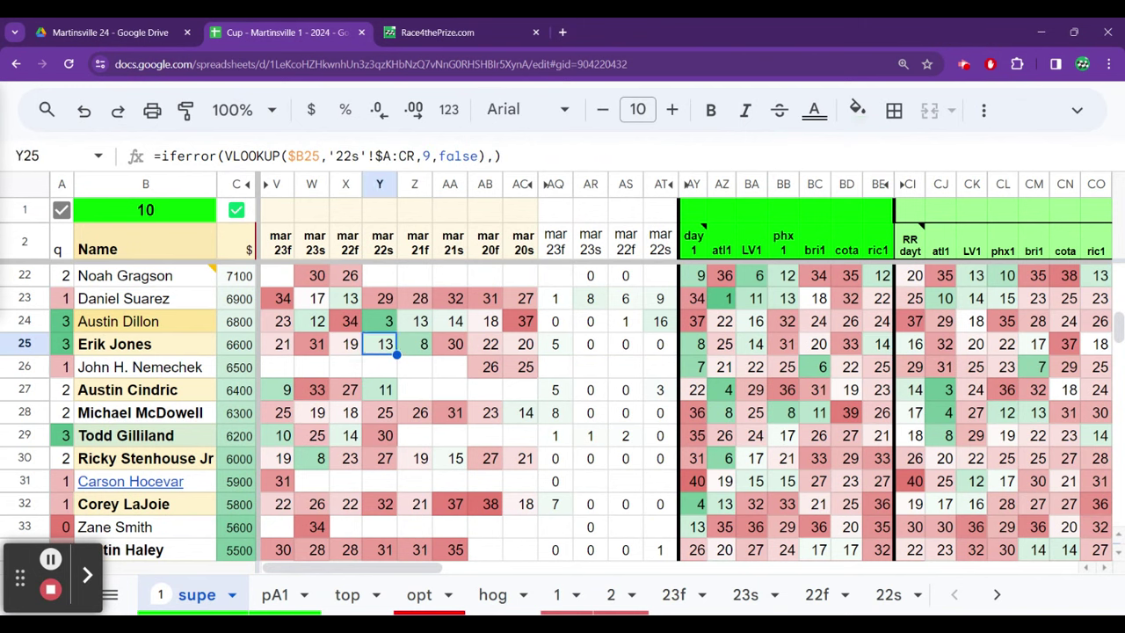
{"action": "key", "text": "Left"}
{"action": "key", "text": "Left"}
{"action": "key", "text": "Right"}
{"action": "key", "text": "Right"}
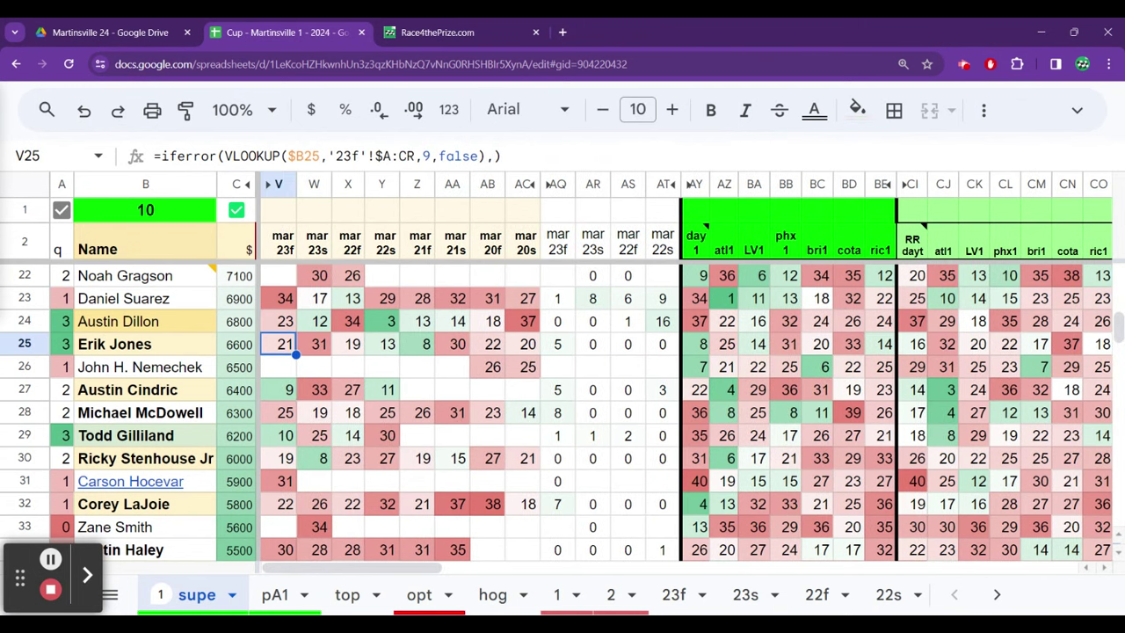
{"action": "key", "text": "Right"}
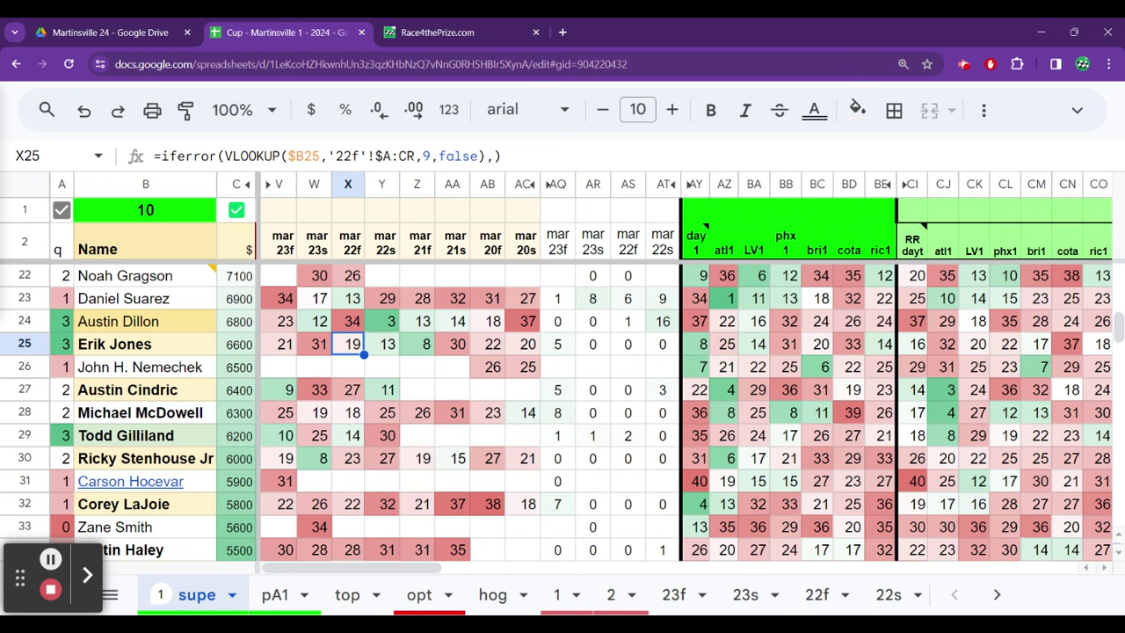
{"action": "key", "text": "Left"}
{"action": "key", "text": "Left"}
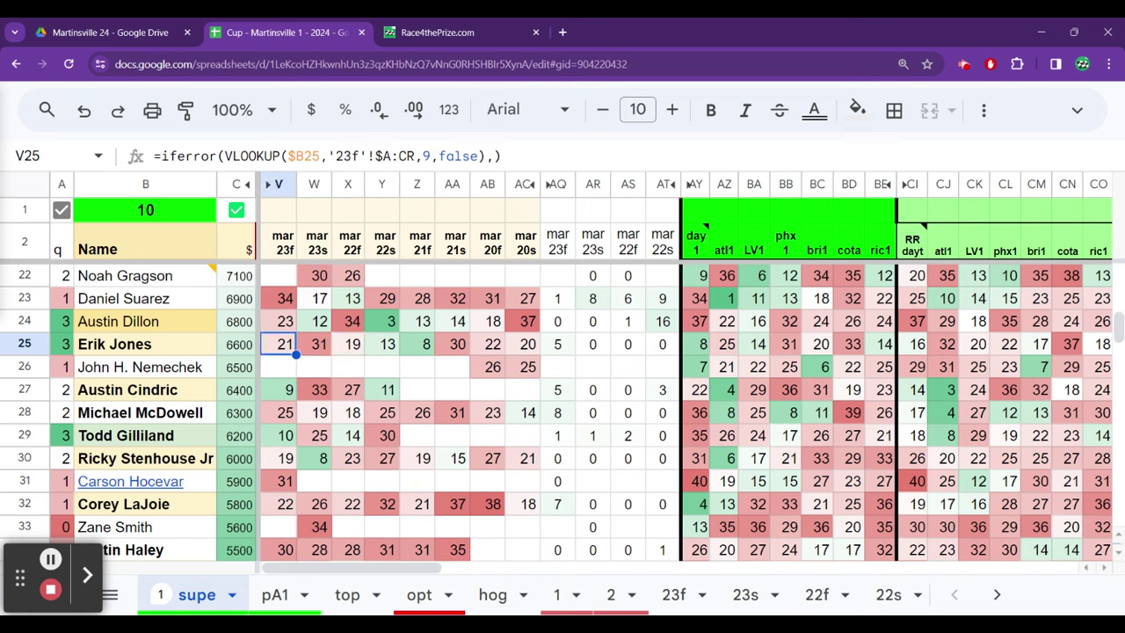
{"action": "key", "text": "Right"}
{"action": "key", "text": "Left"}
Scan the drivers below Erik Jones along the mar 23f column to row 39, returning to Corey LaJoie in row 32
{"action": "key", "text": "Down"}
{"action": "key", "text": "Down"}
{"action": "key", "text": "Down"}
{"action": "key", "text": "Down"}
{"action": "key", "text": "Down"}
{"action": "key", "text": "Down"}
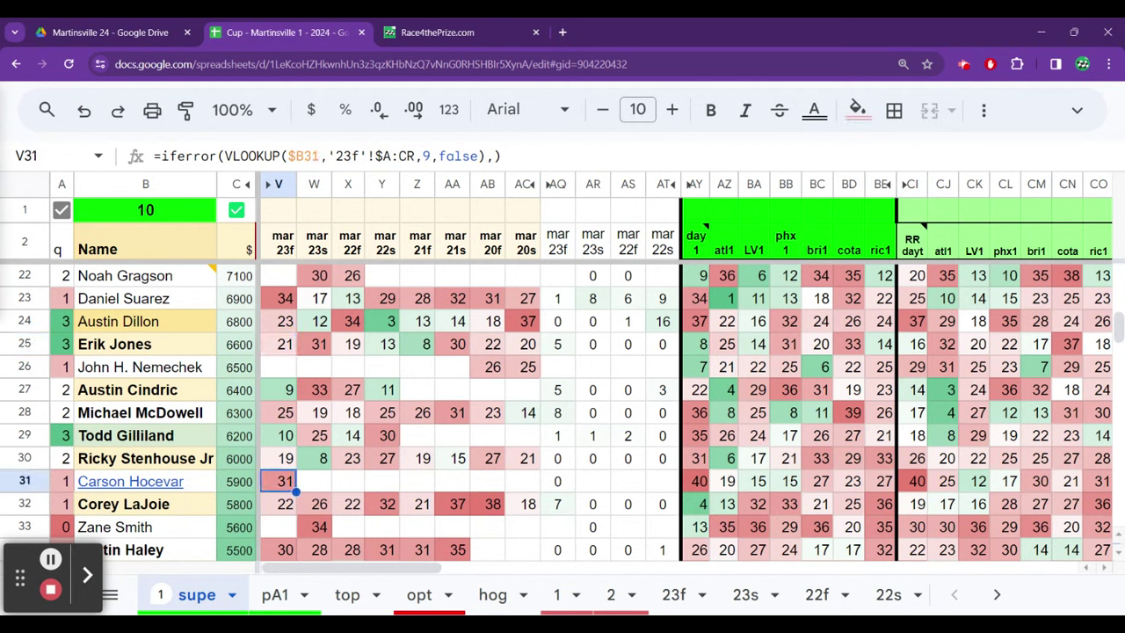
{"action": "key", "text": "Up"}
{"action": "key", "text": "Up"}
{"action": "key", "text": "Up"}
{"action": "key", "text": "Up"}
{"action": "key", "text": "Up"}
{"action": "key", "text": "Down"}
{"action": "key", "text": "Down"}
{"action": "key", "text": "Down"}
{"action": "key", "text": "Down"}
{"action": "key", "text": "Down"}
{"action": "key", "text": "Down"}
{"action": "key", "text": "Down"}
{"action": "key", "text": "Down"}
{"action": "key", "text": "Down"}
{"action": "key", "text": "Down"}
{"action": "key", "text": "Down"}
{"action": "key", "text": "Down"}
{"action": "key", "text": "Down"}
{"action": "key", "text": "Down"}
{"action": "key", "text": "Up"}
{"action": "key", "text": "Up"}
{"action": "key", "text": "Up"}
{"action": "key", "text": "Up"}
{"action": "key", "text": "Up"}
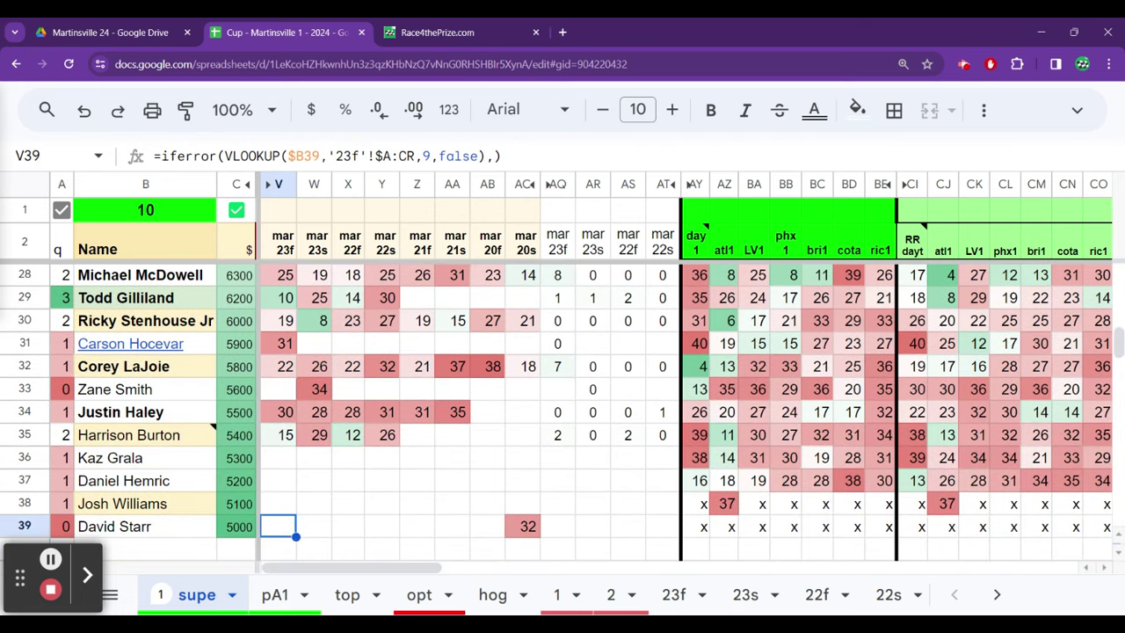
{"action": "key", "text": "Up"}
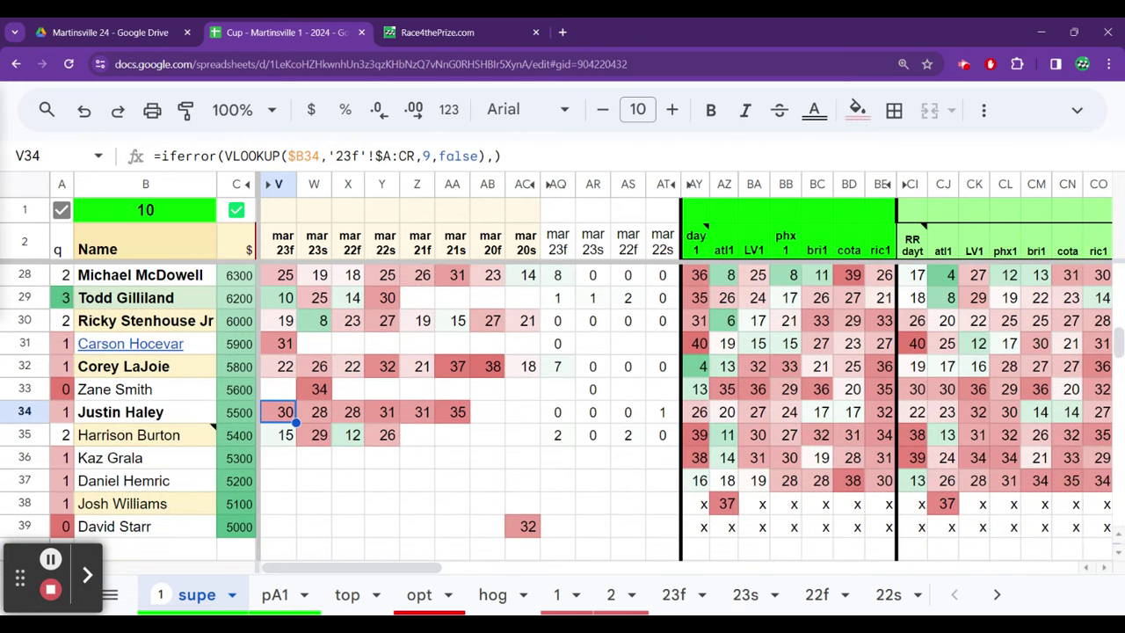
{"action": "key", "text": "Up"}
{"action": "key", "text": "Up"}
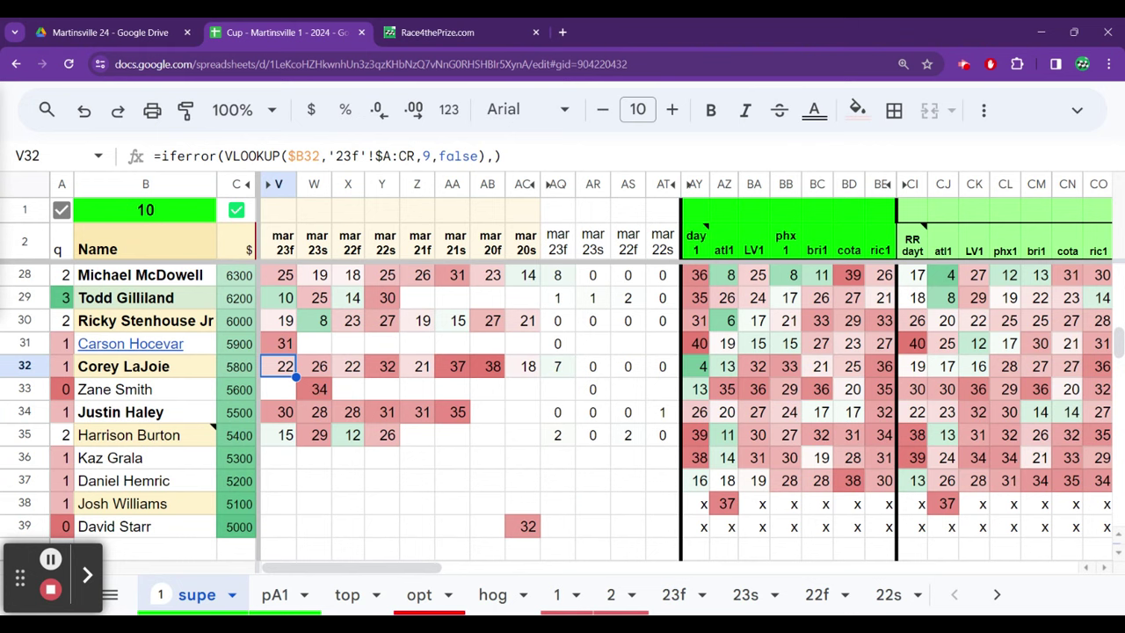
Compare the drivers between rows 34 and 22 along the mar 23f column, ending at John H. Nemechek in row 26
{"action": "key", "text": "Down"}
{"action": "key", "text": "Down"}
{"action": "key", "text": "Up"}
{"action": "key", "text": "Up"}
{"action": "key", "text": "Up"}
{"action": "key", "text": "Up"}
{"action": "key", "text": "Up"}
{"action": "key", "text": "Up"}
{"action": "key", "text": "Up"}
{"action": "key", "text": "Up"}
{"action": "key", "text": "Up"}
{"action": "key", "text": "Up"}
{"action": "key", "text": "Up"}
{"action": "key", "text": "Up"}
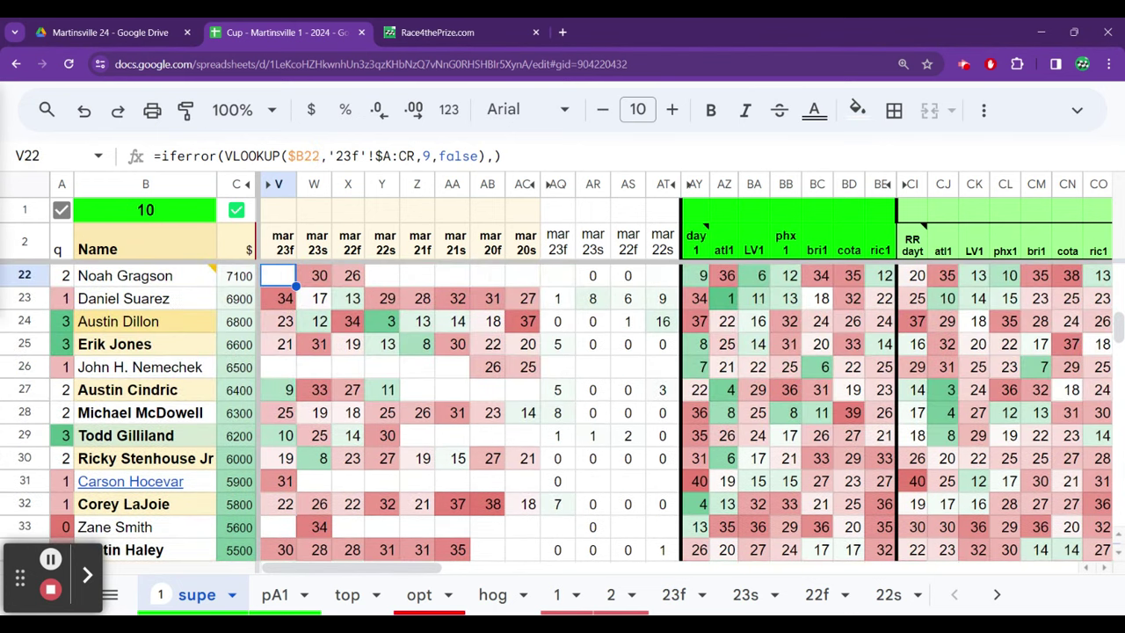
{"action": "key", "text": "Down"}
{"action": "key", "text": "Down"}
{"action": "key", "text": "Down"}
{"action": "key", "text": "Down"}
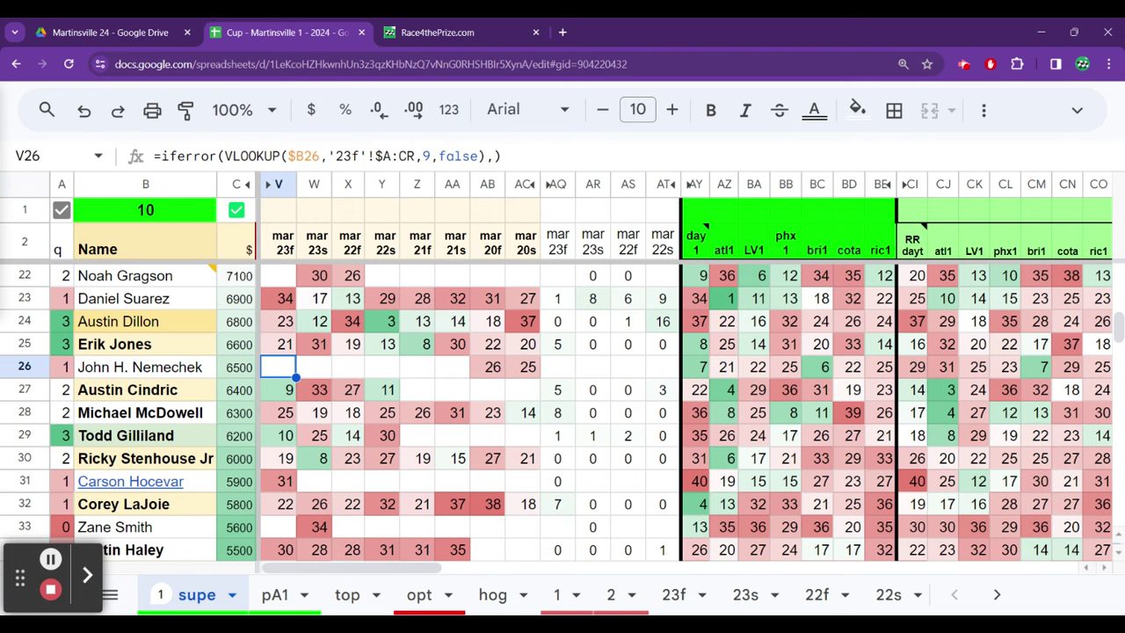
Make Austin Dillon's name in cell B24 bold
{"action": "key", "text": "Up"}
{"action": "key", "text": "Up"}
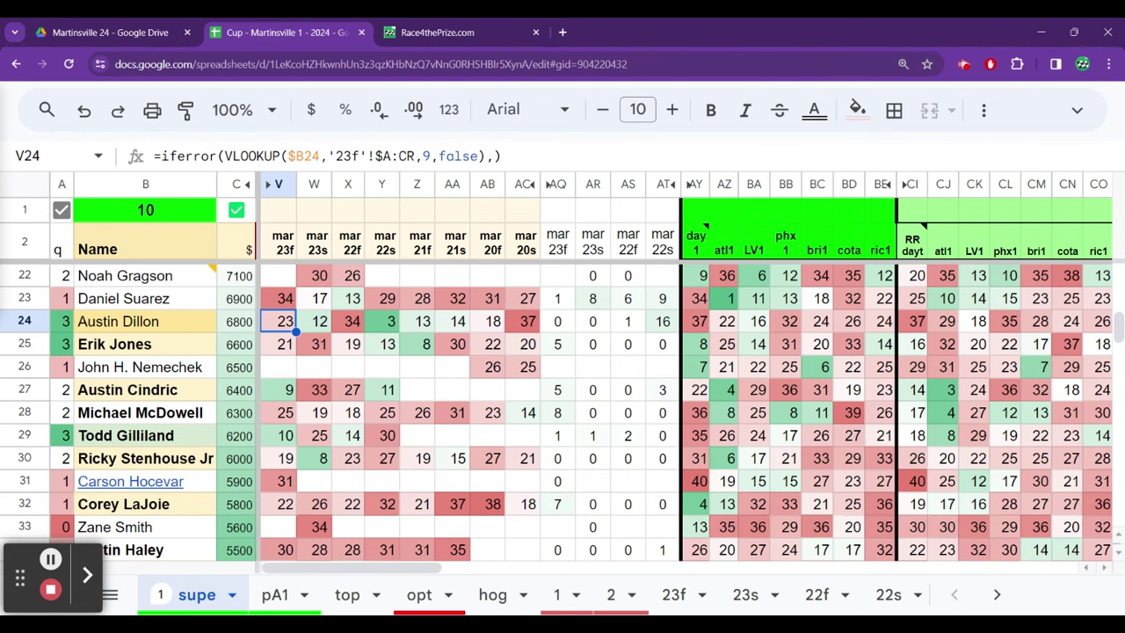
{"action": "key", "text": "Left"}
{"action": "key", "text": "Left"}
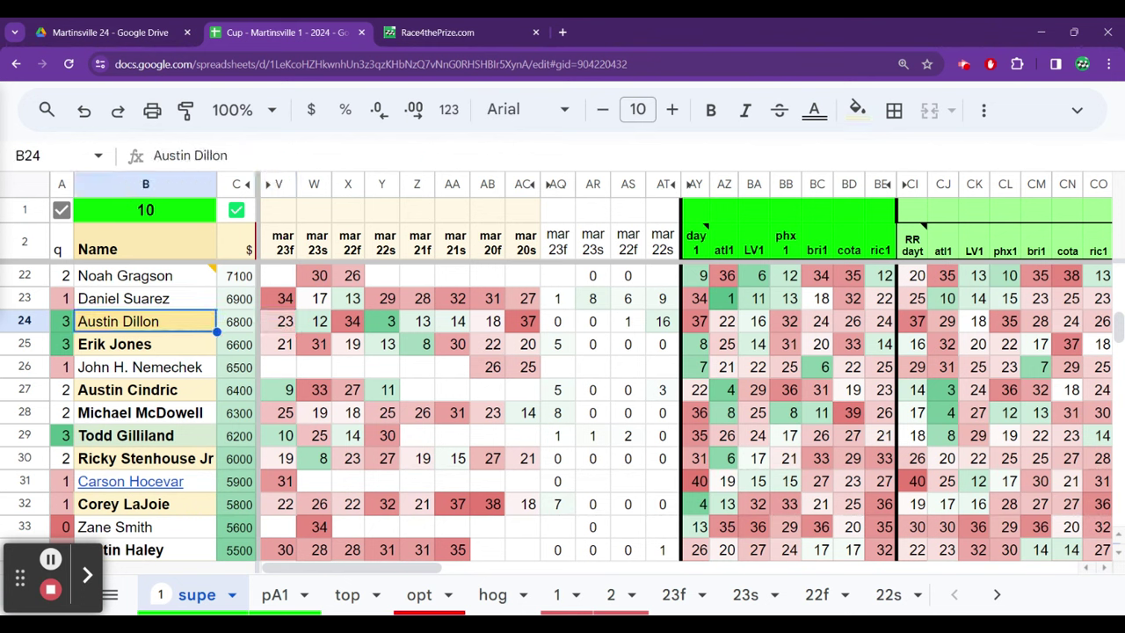
{"action": "key", "text": "ctrl+b"}
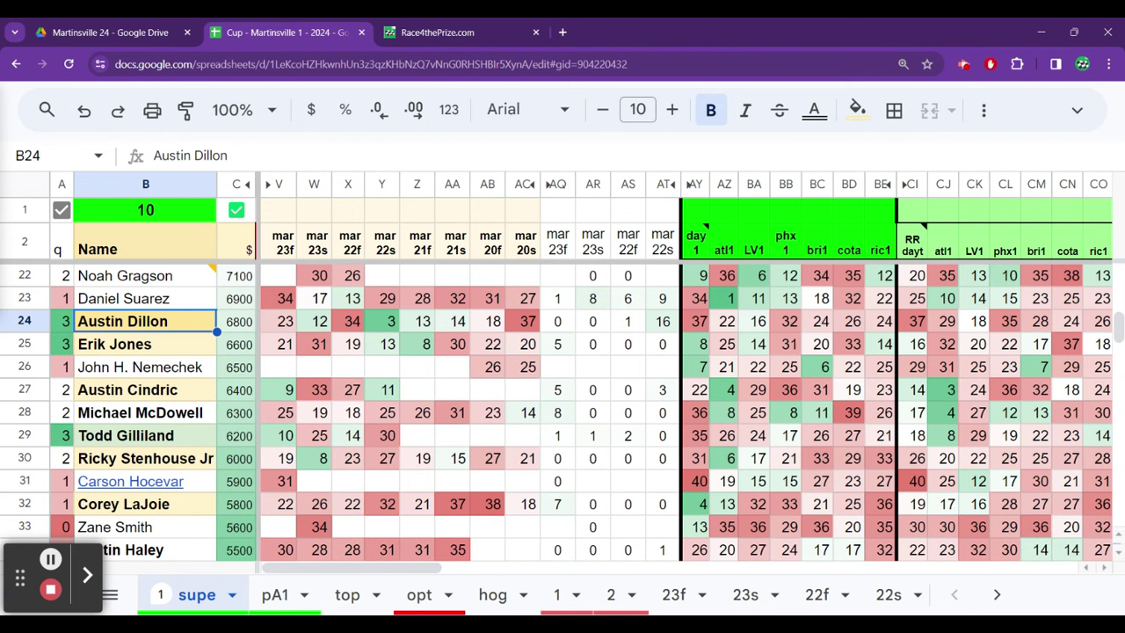
Examine Austin Dillon's past March results in row 24 through mar 20s in AC24
{"action": "key", "text": "Right"}
{"action": "key", "text": "Right"}
{"action": "key", "text": "Right"}
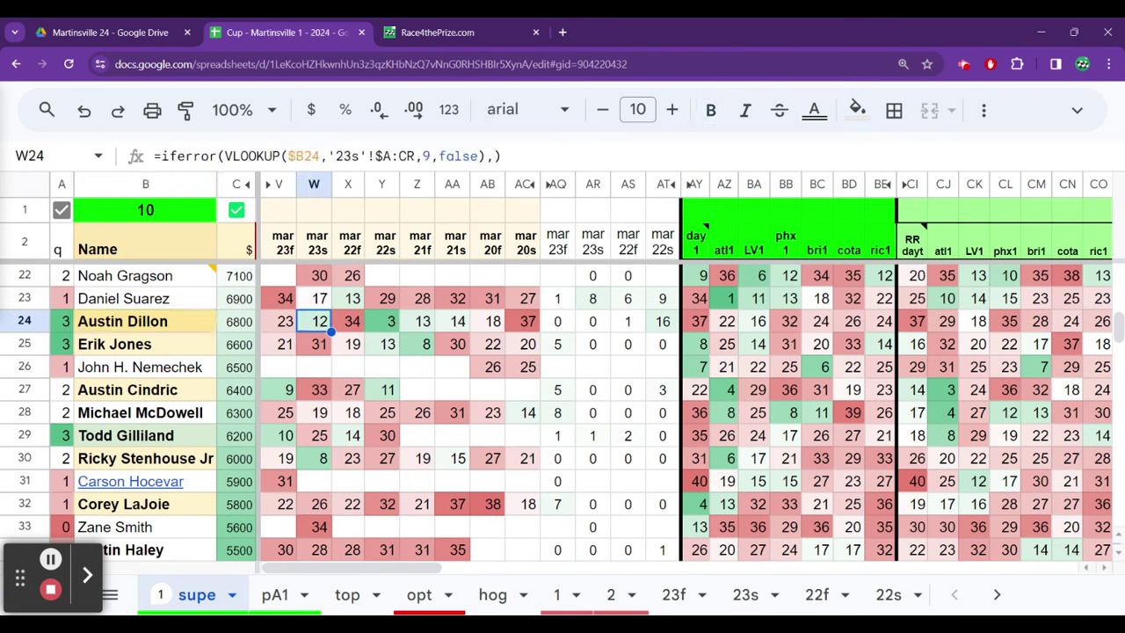
{"action": "key", "text": "Right"}
{"action": "key", "text": "Right"}
{"action": "key", "text": "Right"}
{"action": "key", "text": "Right"}
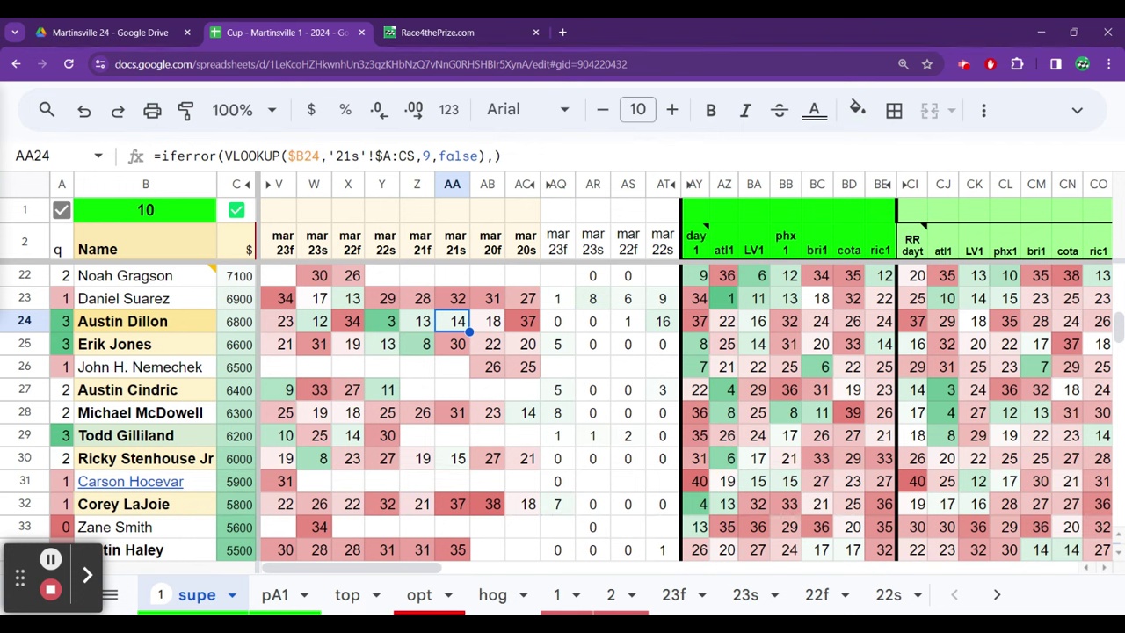
{"action": "key", "text": "Right"}
{"action": "key", "text": "Right"}
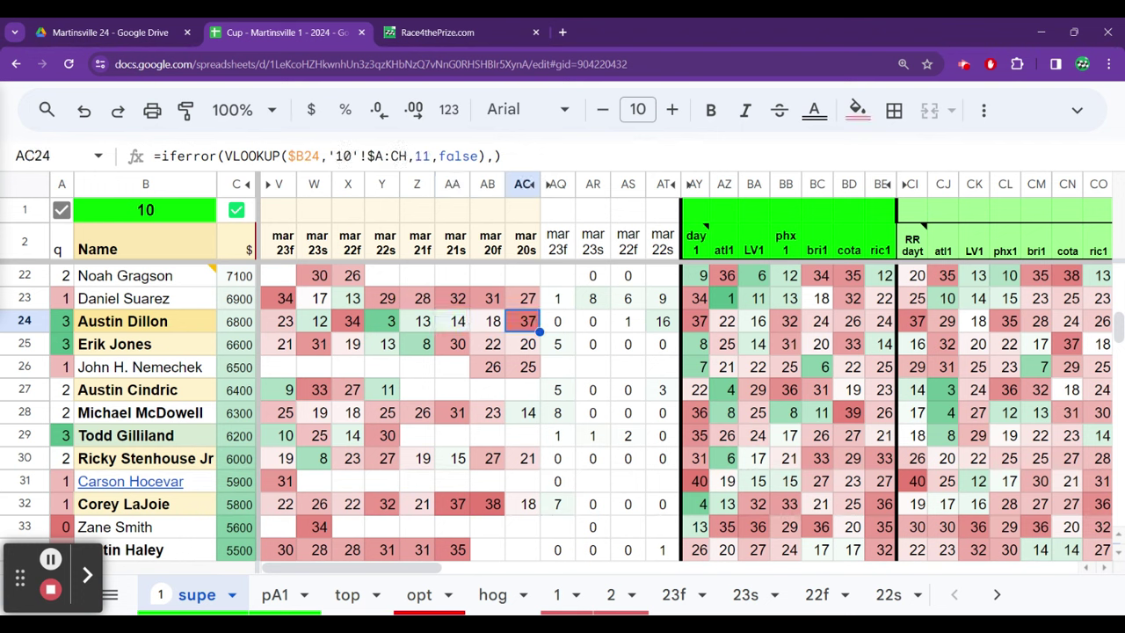
Examine Austin Dillon's 2024 finishes and rating ranks in row 24, ending at the ric1 rank in CO24
{"action": "key", "text": "Right"}
{"action": "key", "text": "Right"}
{"action": "key", "text": "Right"}
{"action": "key", "text": "Right"}
{"action": "key", "text": "Right"}
{"action": "key", "text": "Right"}
{"action": "key", "text": "Right"}
{"action": "key", "text": "Right"}
{"action": "key", "text": "Right"}
{"action": "key", "text": "Right"}
{"action": "key", "text": "Right"}
{"action": "key", "text": "Right"}
{"action": "key", "text": "Right"}
{"action": "key", "text": "Right"}
{"action": "key", "text": "Right"}
{"action": "key", "text": "Right"}
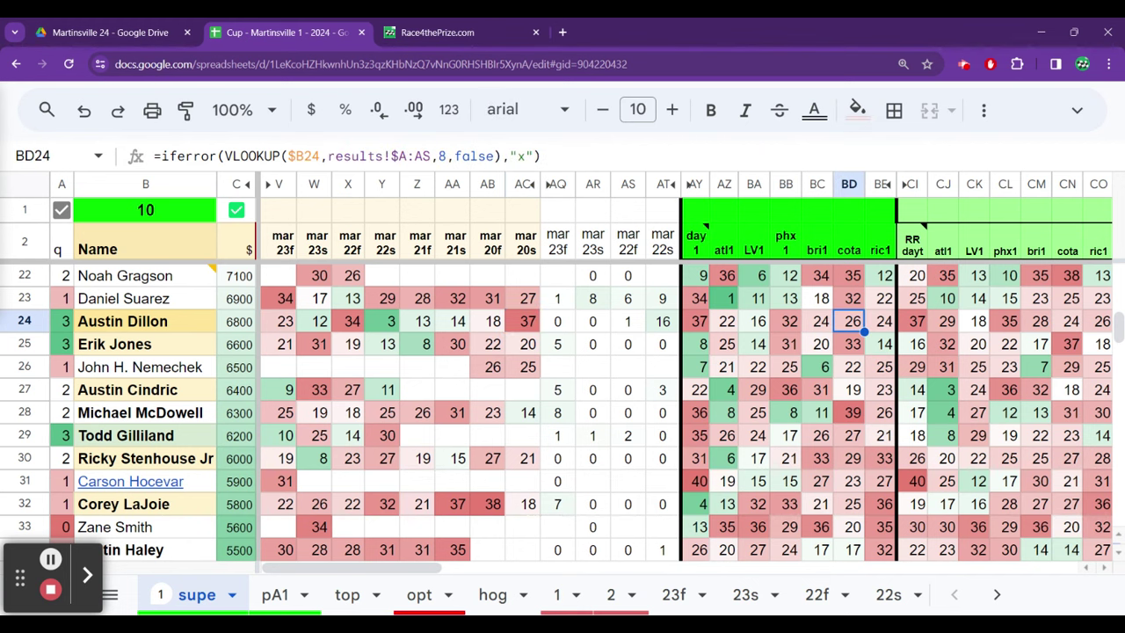
{"action": "key", "text": "Right"}
{"action": "key", "text": "Right"}
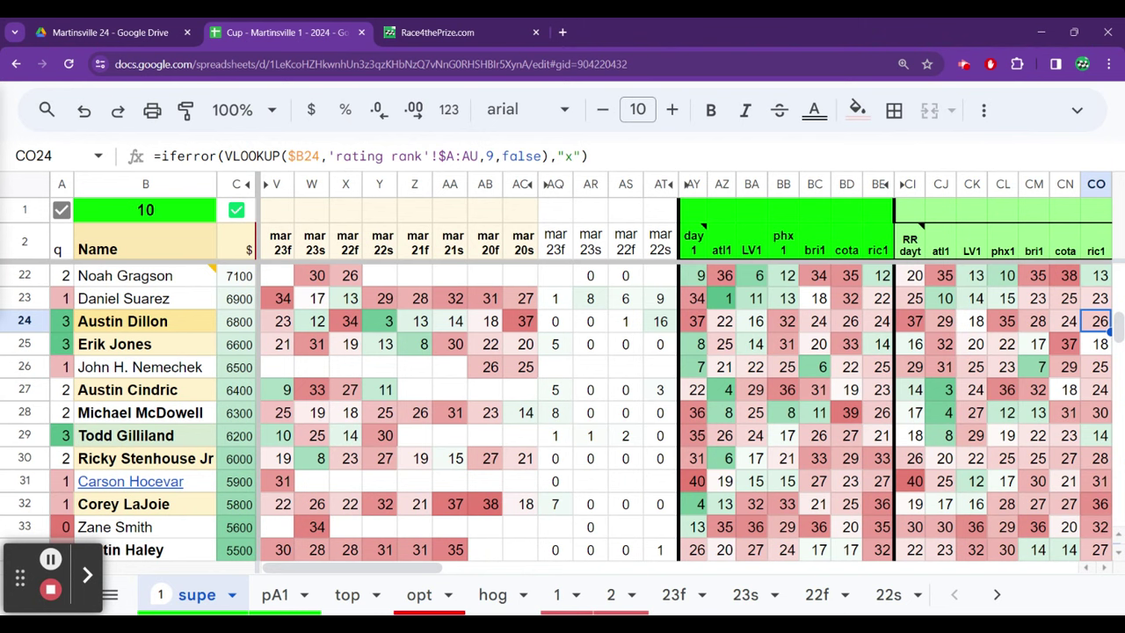
Check Austin Dillon's q value in A24 and compare his salary in C24 with Erik Jones's in C25
{"action": "key", "text": "Left"}
{"action": "key", "text": "Left"}
{"action": "key", "text": "Left"}
{"action": "key", "text": "Left"}
{"action": "key", "text": "Left"}
{"action": "key", "text": "Left"}
{"action": "key", "text": "Left"}
{"action": "key", "text": "Left"}
{"action": "key", "text": "Left"}
{"action": "key", "text": "Left"}
{"action": "key", "text": "Left"}
{"action": "key", "text": "Left"}
{"action": "key", "text": "Left"}
{"action": "key", "text": "Left"}
{"action": "key", "text": "Left"}
{"action": "key", "text": "Left"}
{"action": "key", "text": "Left"}
{"action": "key", "text": "Left"}
{"action": "key", "text": "Left"}
{"action": "key", "text": "Left"}
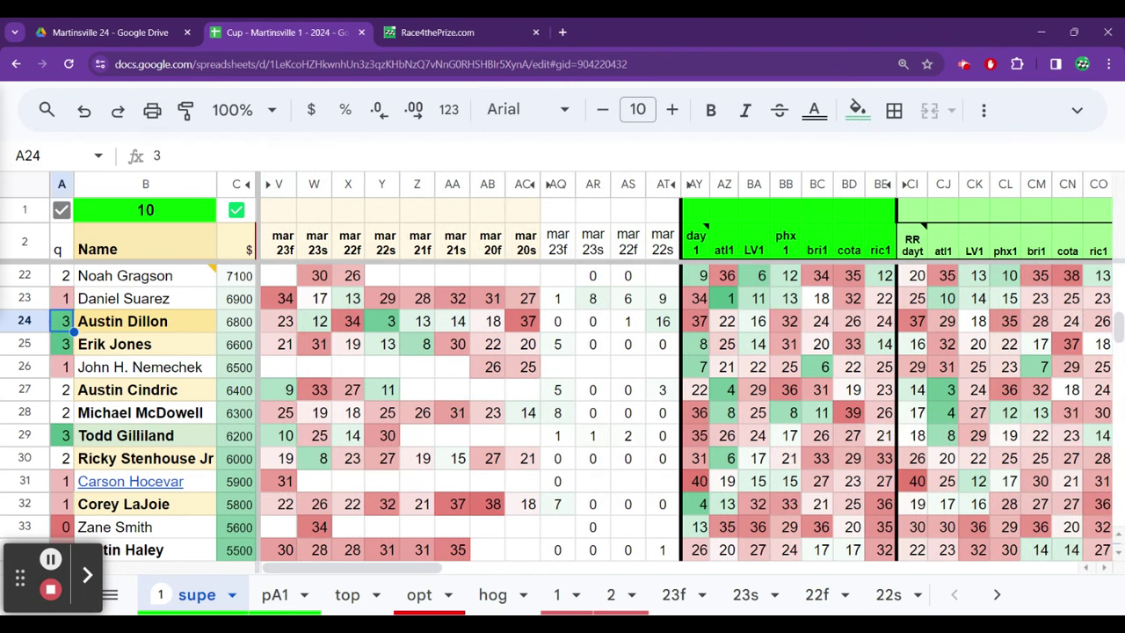
{"action": "key", "text": "Right"}
{"action": "key", "text": "Right"}
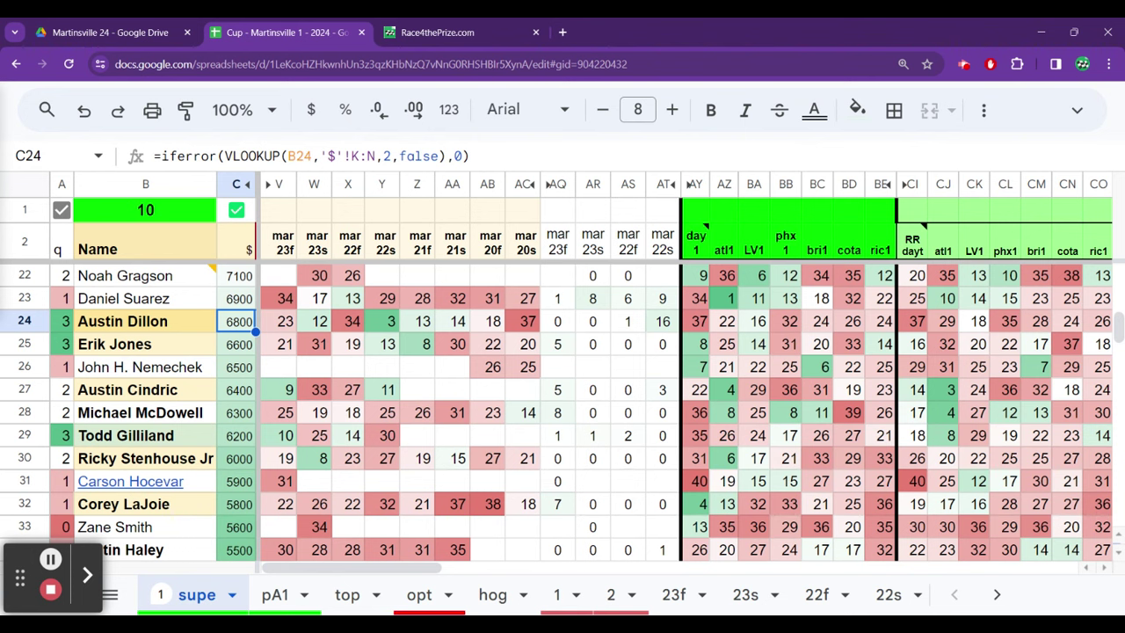
{"action": "key", "text": "Down"}
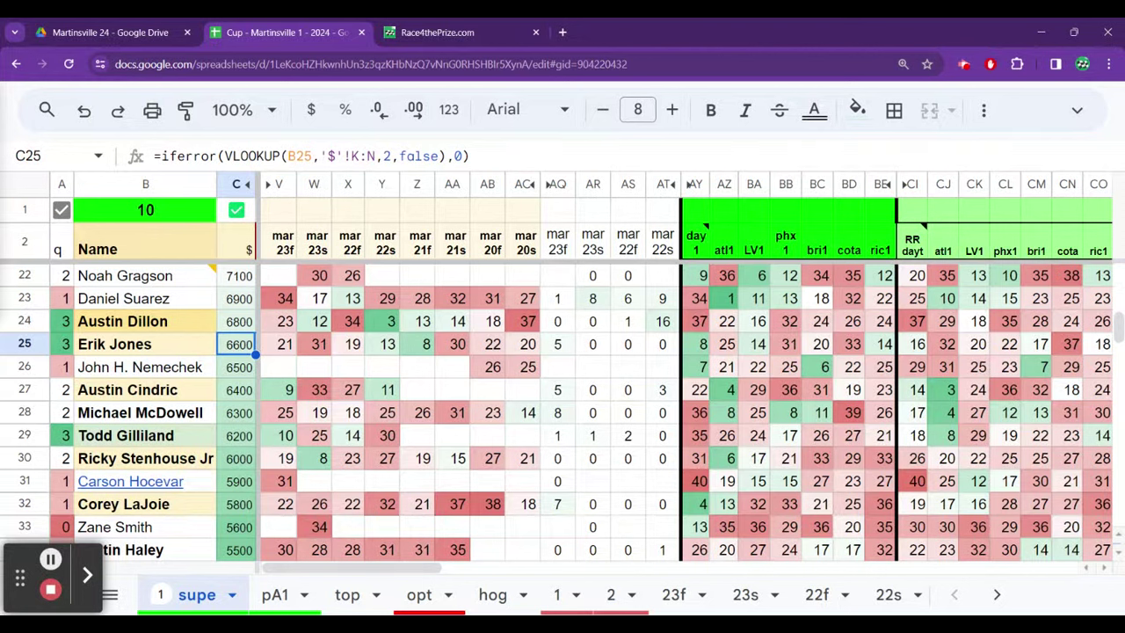
{"action": "key", "text": "Up"}
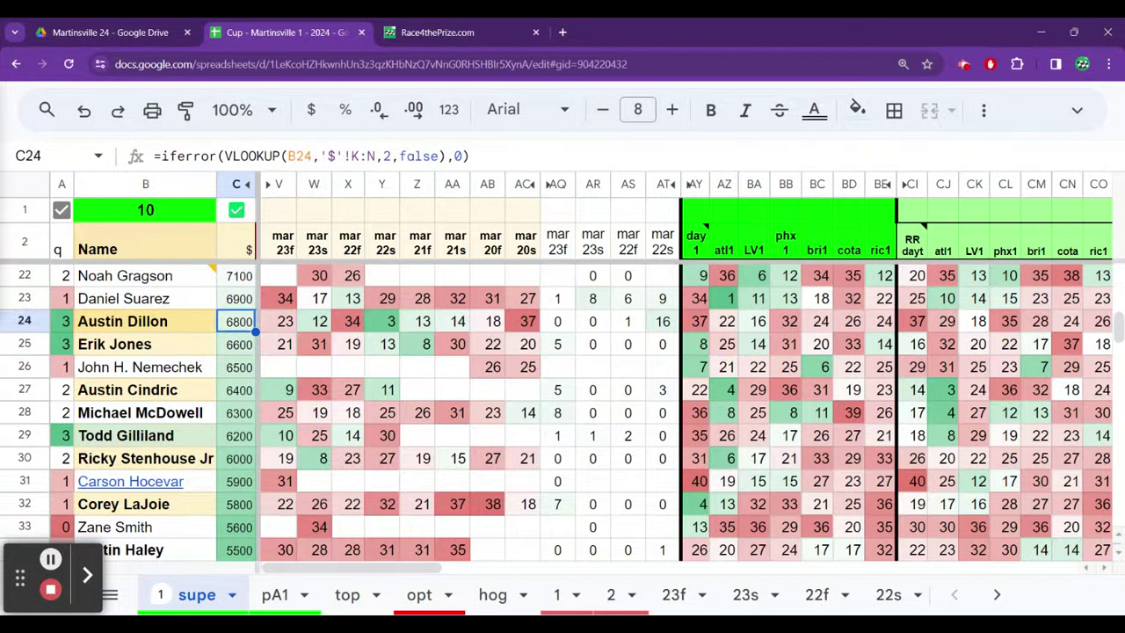
Examine Austin Dillon's row 24 from his salary through his March results to the 2024 ric1 finish in BE24
{"action": "key", "text": "Right"}
{"action": "key", "text": "Right"}
{"action": "key", "text": "Right"}
{"action": "key", "text": "Right"}
{"action": "key", "text": "Right"}
{"action": "key", "text": "Right"}
{"action": "key", "text": "Right"}
{"action": "key", "text": "Right"}
{"action": "key", "text": "Right"}
{"action": "key", "text": "Right"}
{"action": "key", "text": "Right"}
{"action": "key", "text": "Right"}
{"action": "key", "text": "Right"}
{"action": "key", "text": "Right"}
{"action": "key", "text": "Right"}
{"action": "key", "text": "Right"}
{"action": "key", "text": "Right"}
{"action": "key", "text": "Right"}
{"action": "key", "text": "Right"}
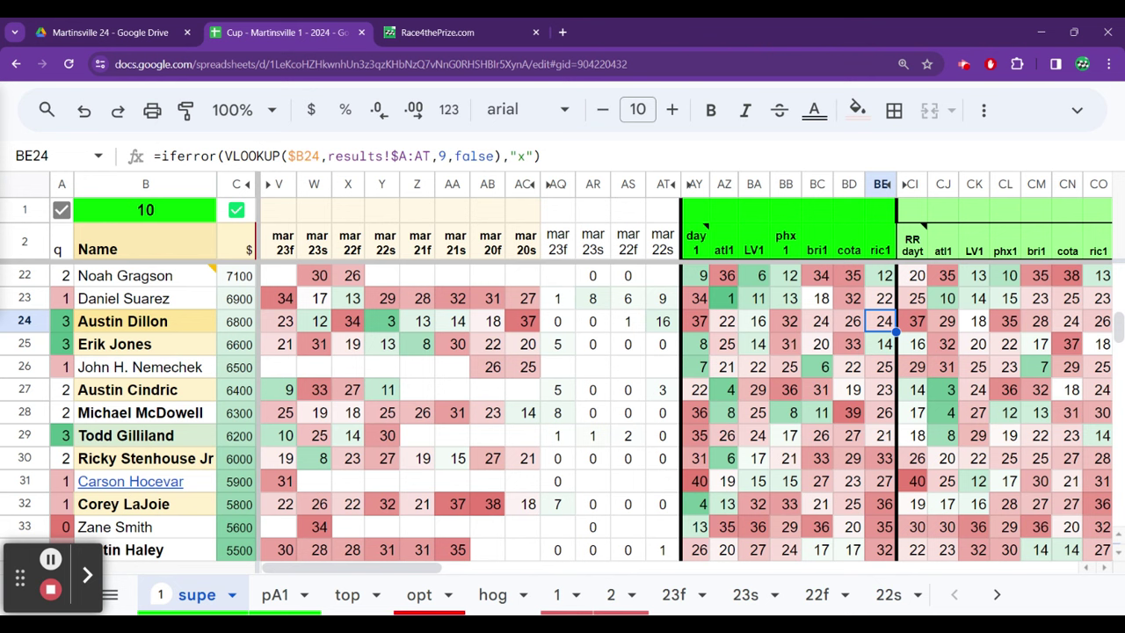
Compare the ric1 finishes in column BE from Daniel Suarez in row 23 up to Josh Berry in row 20
{"action": "key", "text": "Up"}
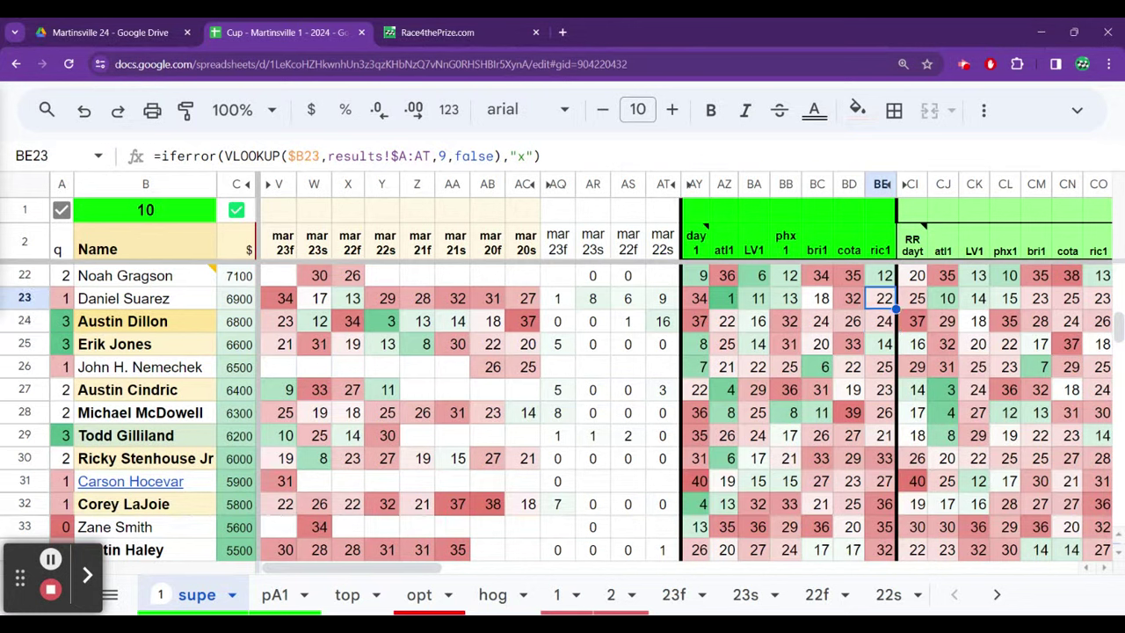
{"action": "key", "text": "Up"}
{"action": "key", "text": "Up"}
{"action": "key", "text": "Up"}
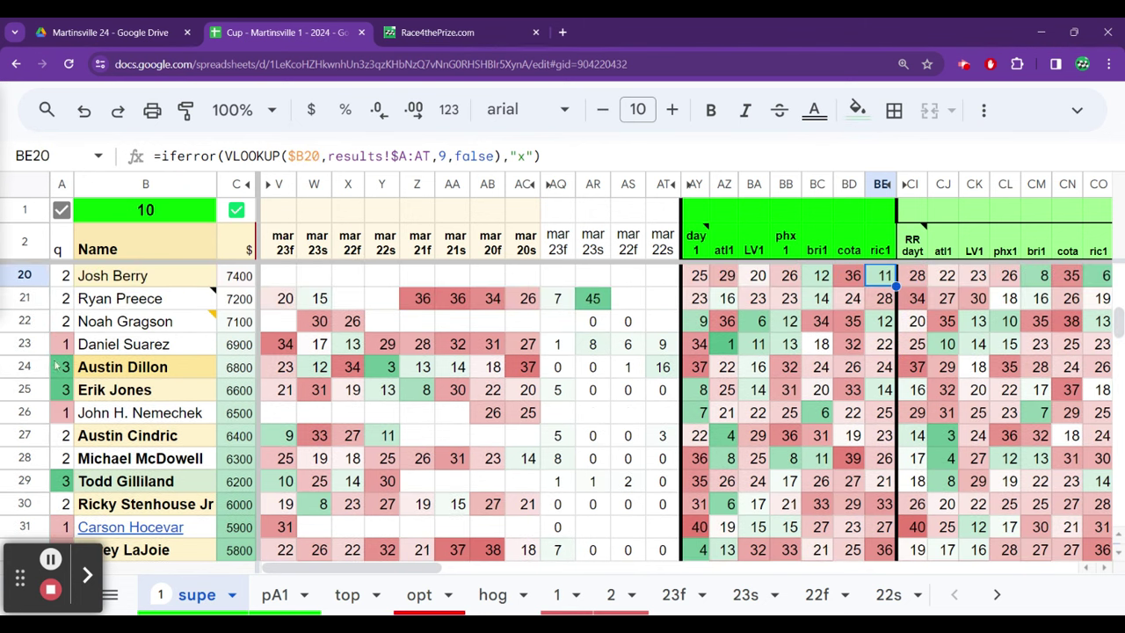
Open the racing-reference.info link from the comment on Noah Gragson's name in B22, keeping the Cup sheet in view
{"action": "mouse_move", "coordinate": [127, 329]}
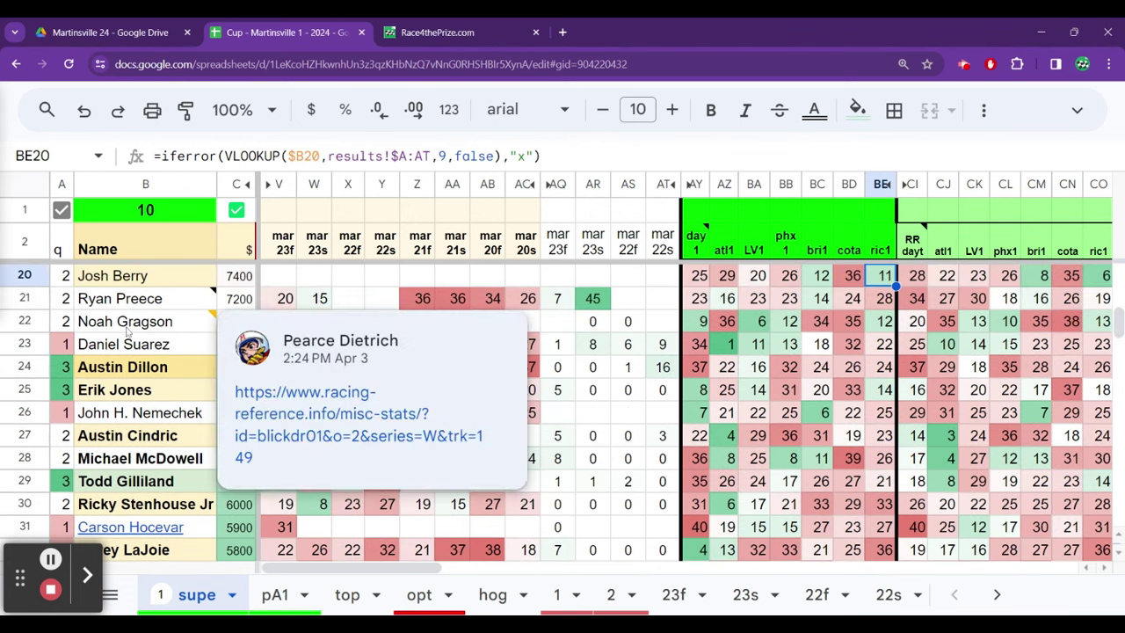
{"action": "left_click", "coordinate": [283, 399]}
{"action": "left_click", "coordinate": [269, 26]}
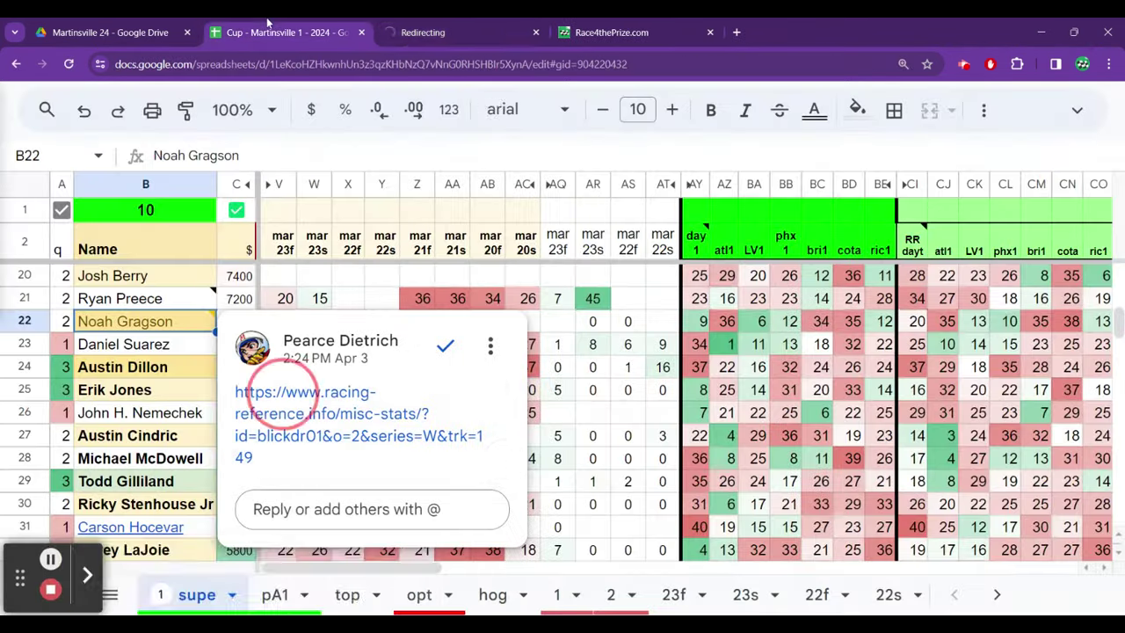
Examine Noah Gragson's salary and past March results in row 22 through mar 22f in X22
{"action": "left_click", "coordinate": [167, 351]}
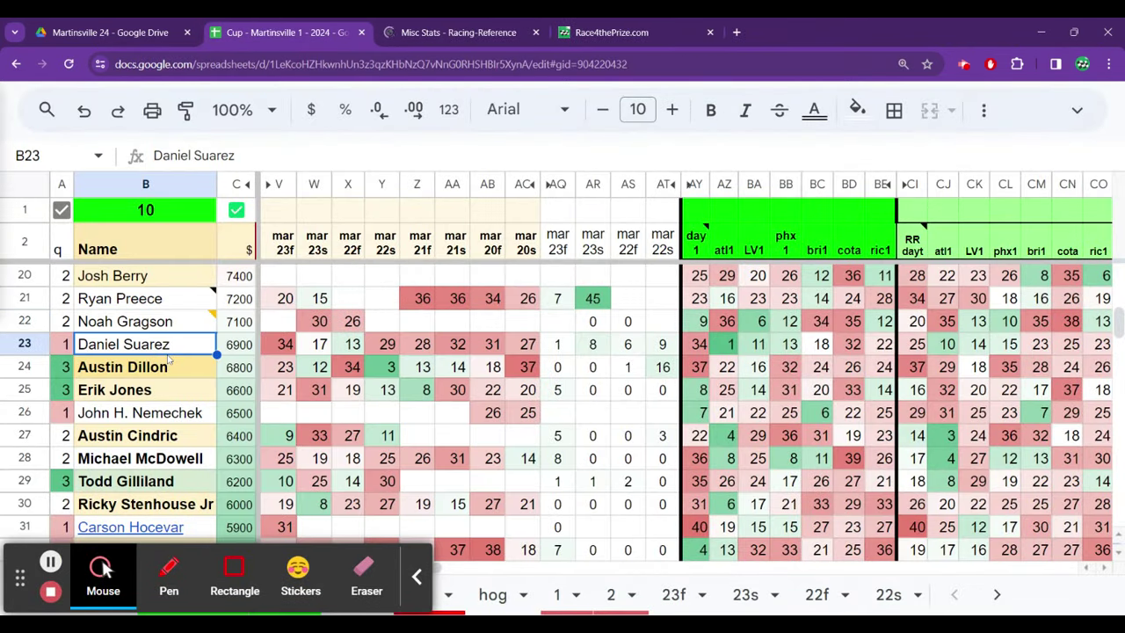
{"action": "key", "text": "Up"}
{"action": "key", "text": "Right"}
{"action": "key", "text": "Right"}
{"action": "key", "text": "Right"}
{"action": "key", "text": "Right"}
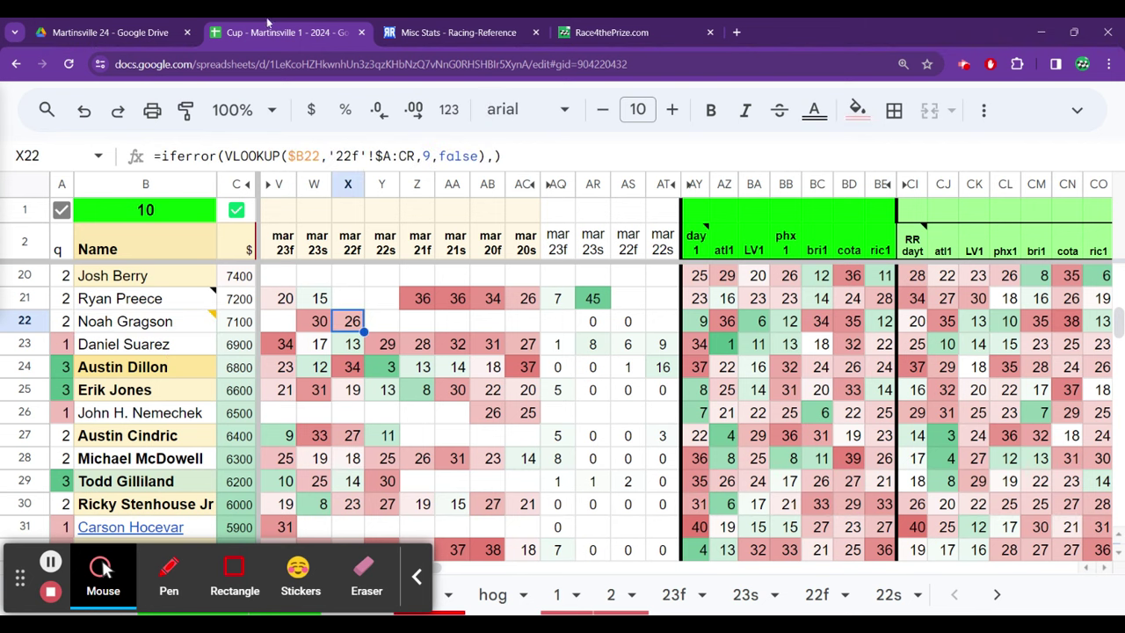
Switch to the Racing-Reference page and review the crew chief's Martinsville Speedway results through the 2023 races and summary statistics
{"action": "left_click", "coordinate": [448, 32]}
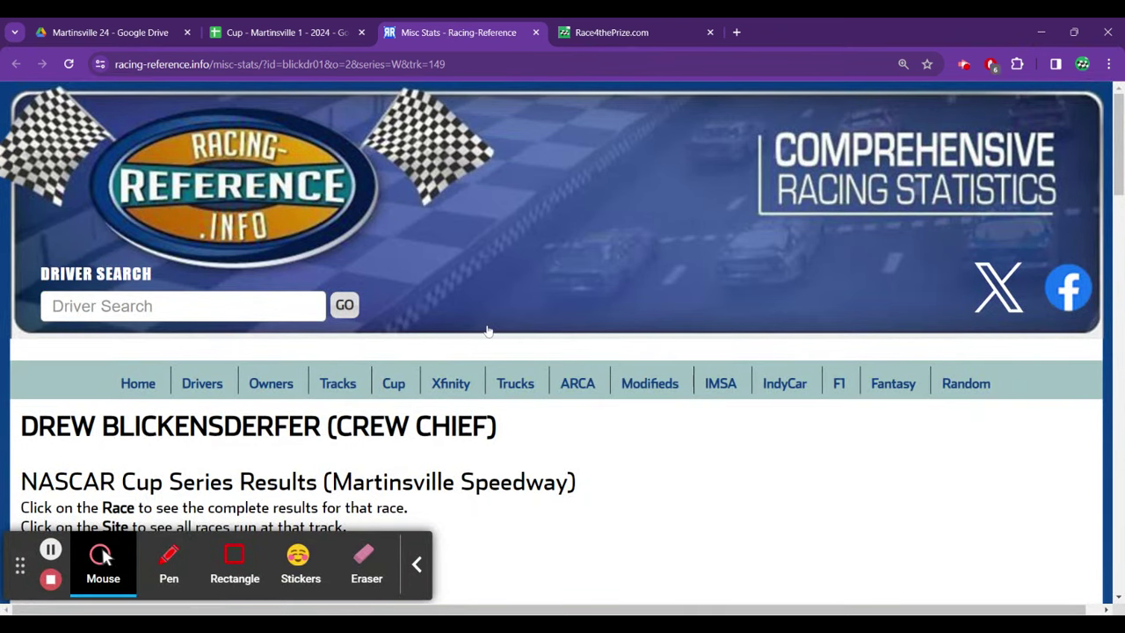
{"action": "scroll", "coordinate": [505, 387], "scroll_direction": "down", "scroll_amount": 2}
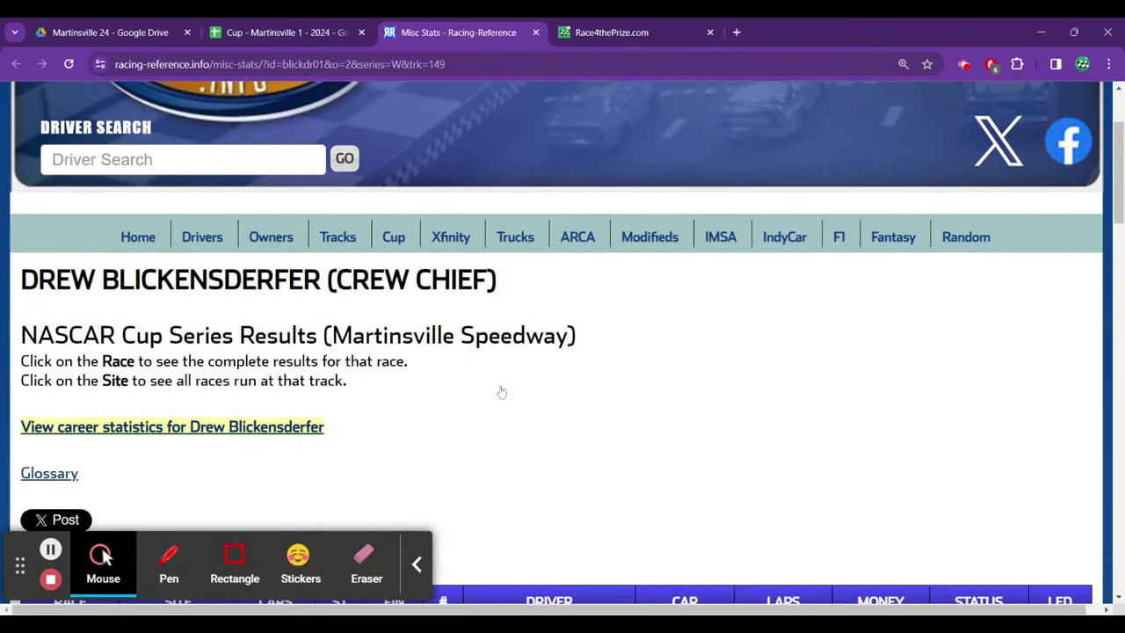
{"action": "scroll", "coordinate": [501, 391], "scroll_direction": "down", "scroll_amount": 5}
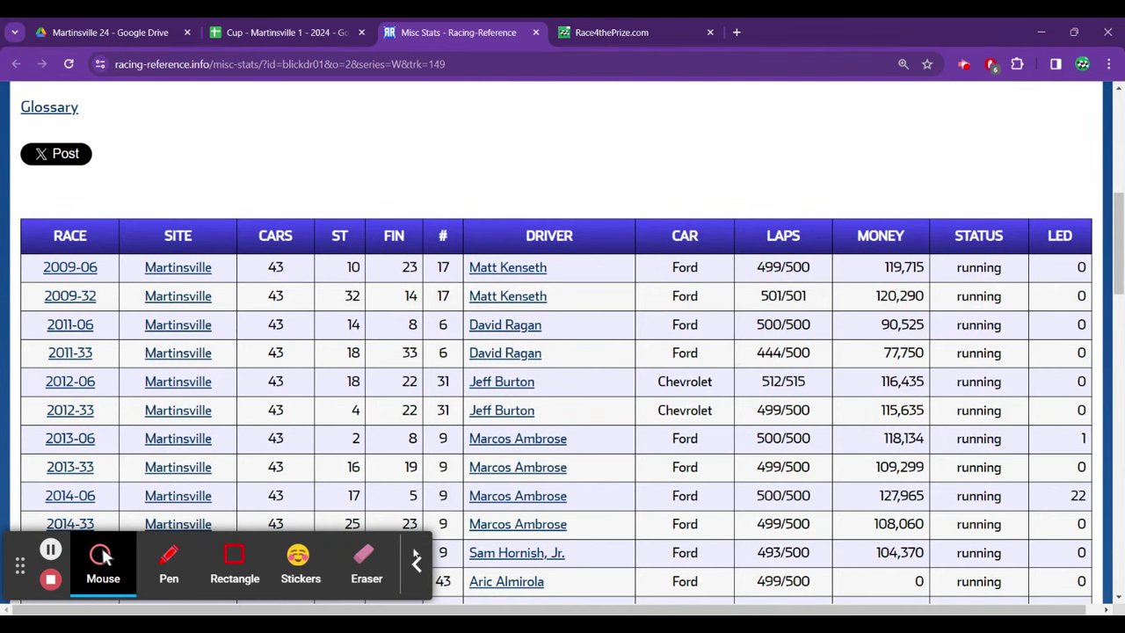
{"action": "left_click", "coordinate": [416, 563]}
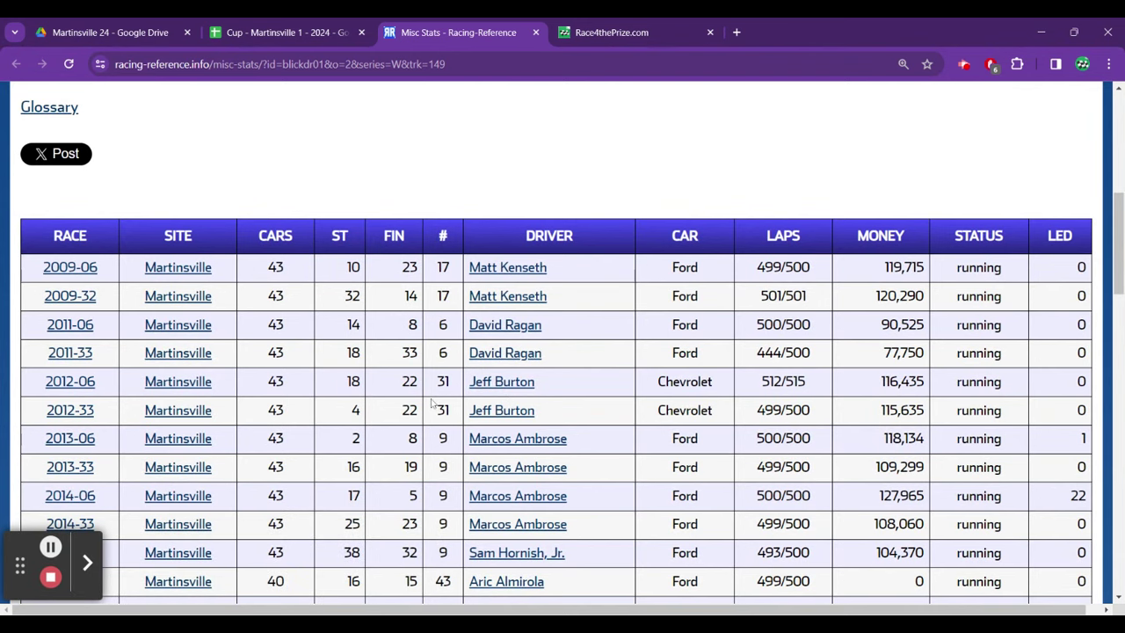
{"action": "scroll", "coordinate": [431, 401], "scroll_direction": "down", "scroll_amount": 1}
{"action": "scroll", "coordinate": [431, 402], "scroll_direction": "down", "scroll_amount": 5}
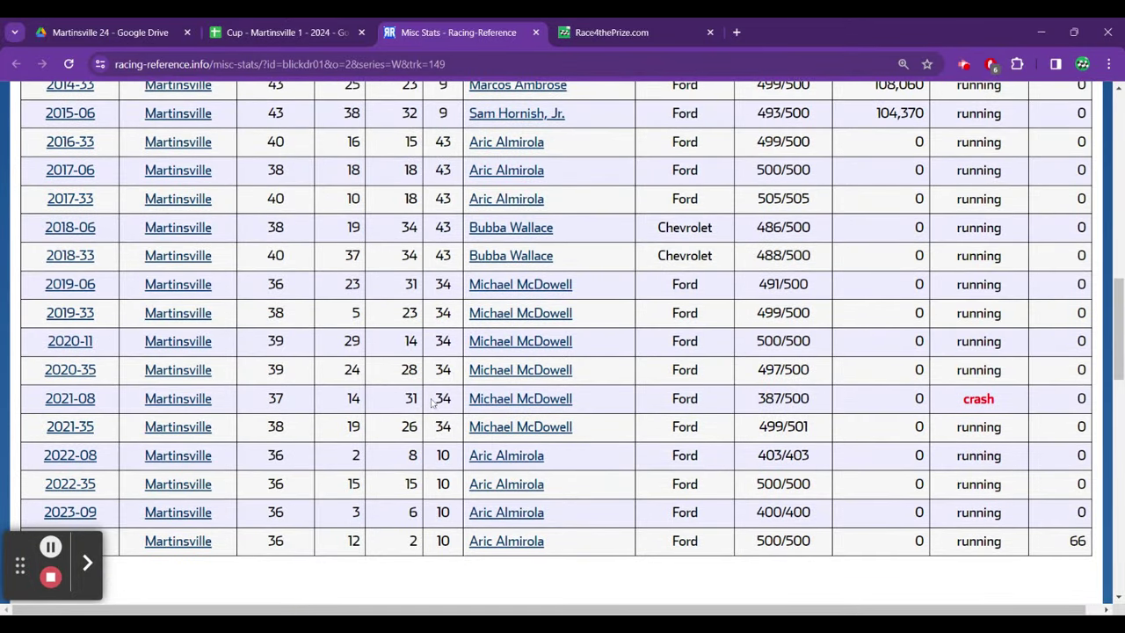
{"action": "scroll", "coordinate": [432, 401], "scroll_direction": "down", "scroll_amount": 2}
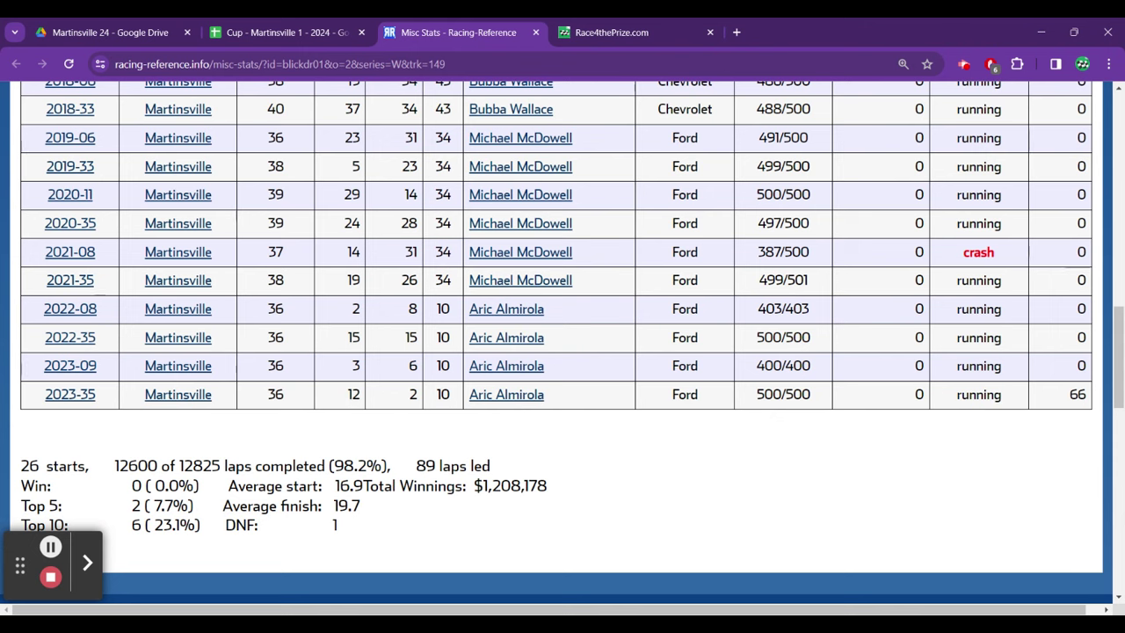
Switch back to the Cup sheet and check Noah Gragson's mar 23s finish and Ryan Preece's mar 23f and mar 23s finishes
{"action": "left_click", "coordinate": [287, 34]}
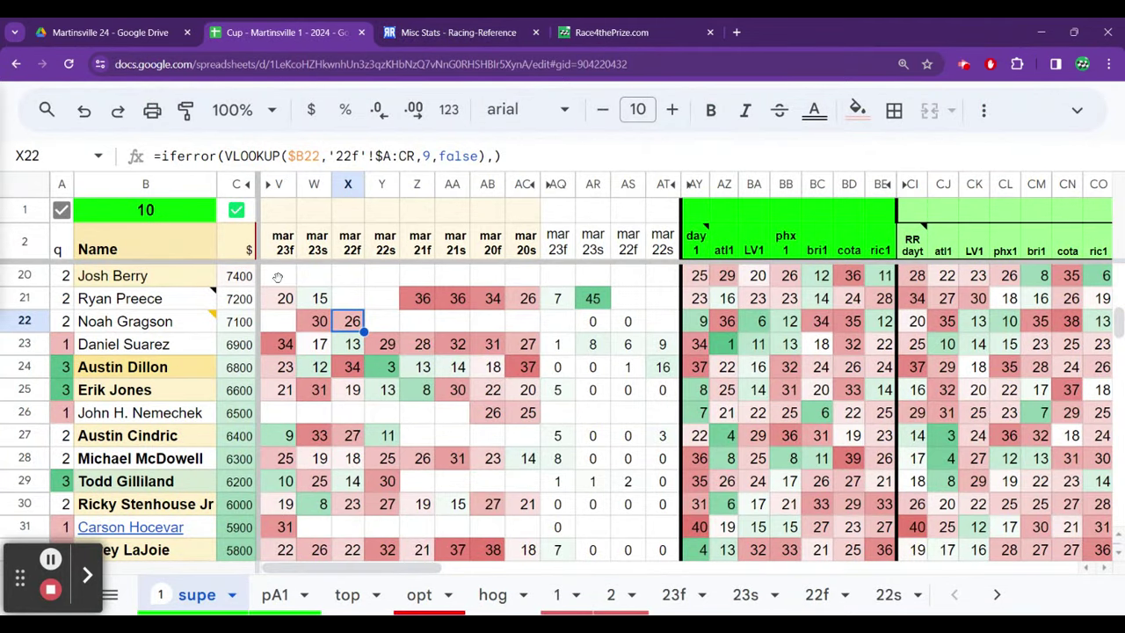
{"action": "left_click", "coordinate": [303, 354]}
{"action": "key", "text": "Up"}
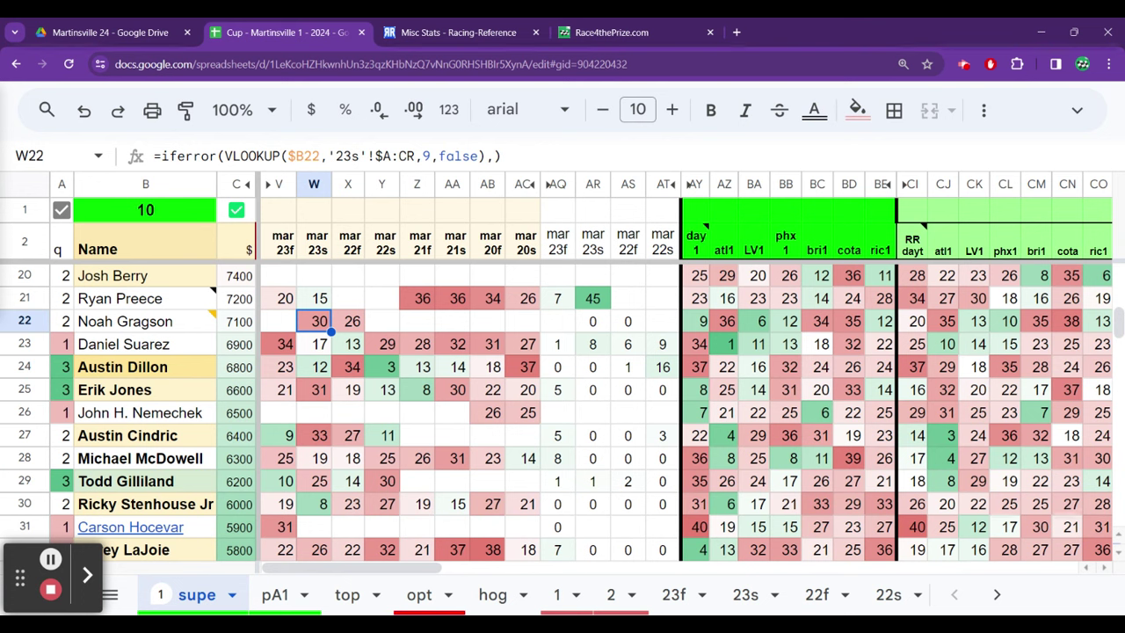
{"action": "left_click", "coordinate": [316, 298]}
{"action": "left_click", "coordinate": [285, 298]}
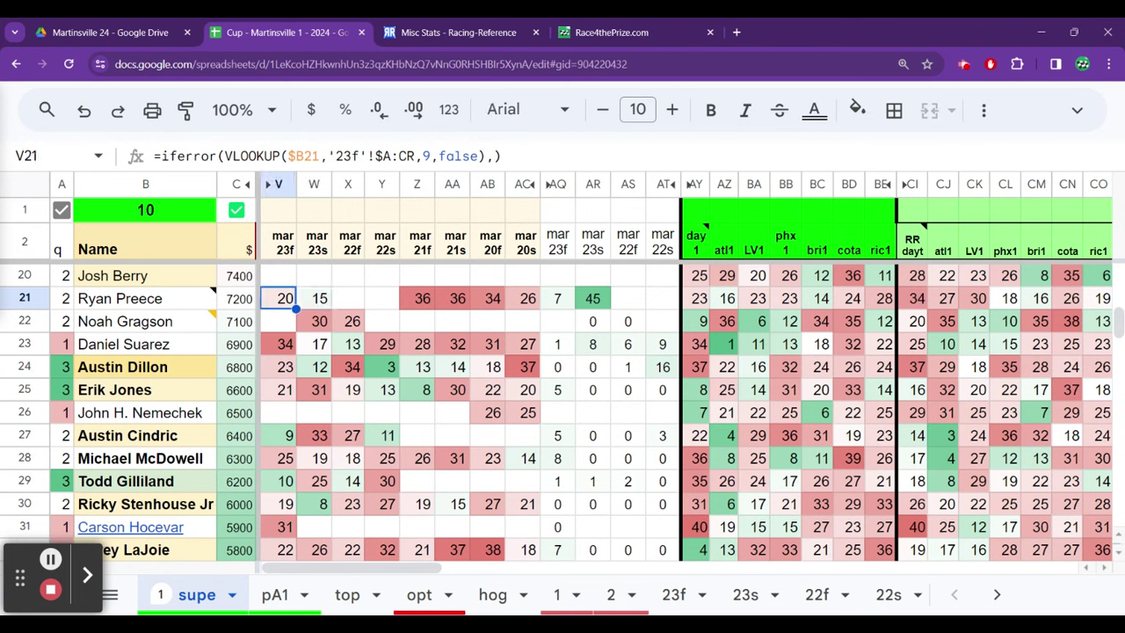
{"action": "left_click", "coordinate": [314, 298]}
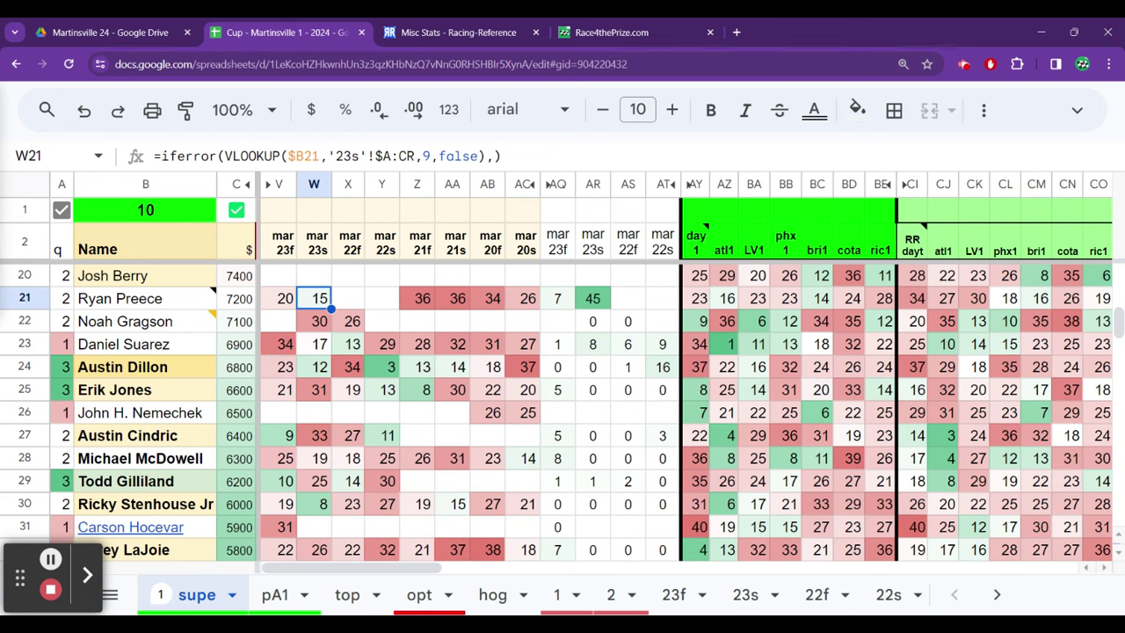
Examine Ryan Preece's row 21 from mar 22f to the atl1 rating rank, returning to his phx 1 finish in BB21
{"action": "key", "text": "Right"}
{"action": "key", "text": "Right"}
{"action": "key", "text": "Right"}
{"action": "key", "text": "Right"}
{"action": "key", "text": "Right"}
{"action": "key", "text": "Right"}
{"action": "key", "text": "Right"}
{"action": "key", "text": "Right"}
{"action": "key", "text": "Right"}
{"action": "key", "text": "Right"}
{"action": "key", "text": "Right"}
{"action": "key", "text": "Right"}
{"action": "key", "text": "Right"}
{"action": "key", "text": "Right"}
{"action": "key", "text": "Right"}
{"action": "key", "text": "Right"}
{"action": "key", "text": "Right"}
{"action": "key", "text": "Right"}
{"action": "key", "text": "Right"}
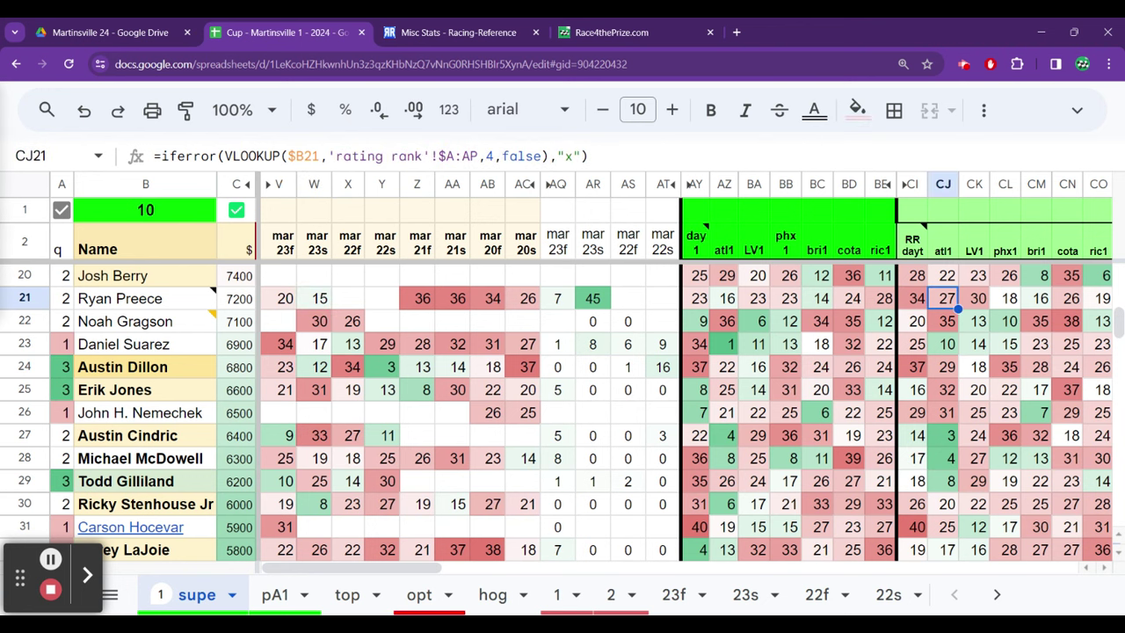
{"action": "key", "text": "Left"}
{"action": "key", "text": "Left"}
{"action": "key", "text": "Left"}
{"action": "key", "text": "Left"}
{"action": "key", "text": "Left"}
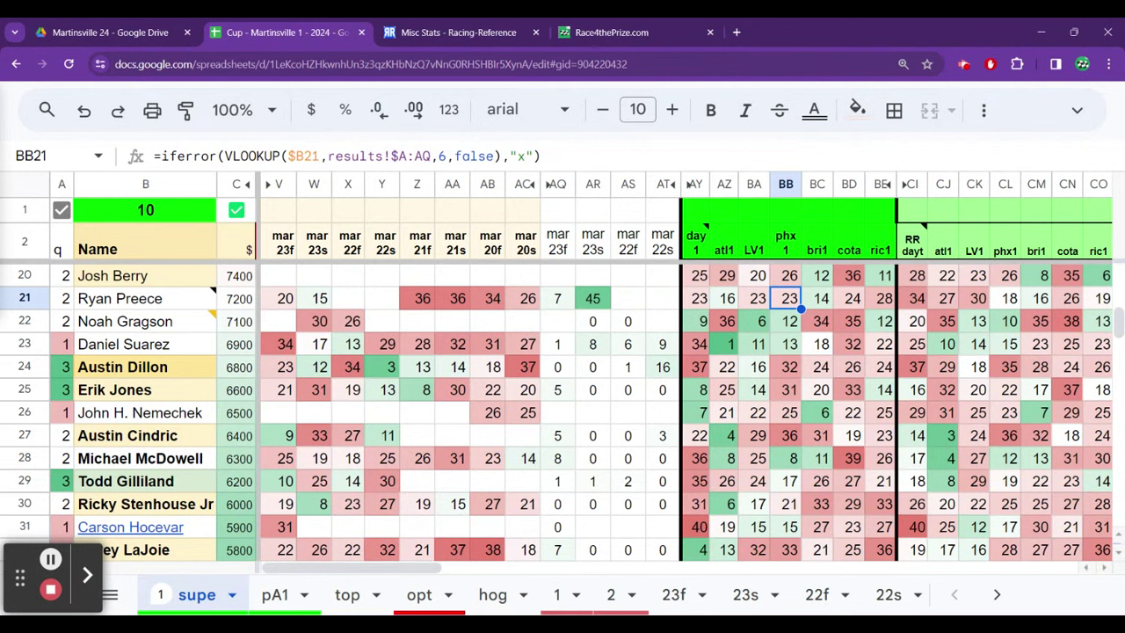
Examine Ryan Preece's remaining 2024 finishes and rating ranks in row 21, ending at the ric1 rank in CO21
{"action": "key", "text": "Right"}
{"action": "key", "text": "Right"}
{"action": "key", "text": "Right"}
{"action": "key", "text": "Right"}
{"action": "key", "text": "Right"}
{"action": "key", "text": "Right"}
{"action": "key", "text": "Right"}
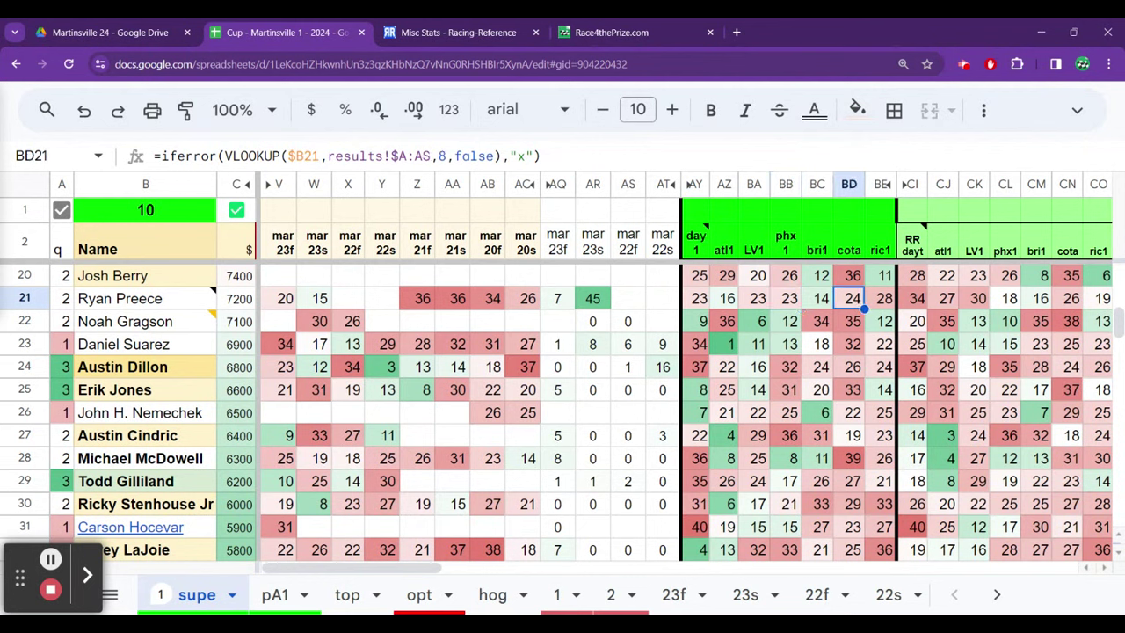
{"action": "key", "text": "Right"}
{"action": "key", "text": "Right"}
{"action": "key", "text": "Right"}
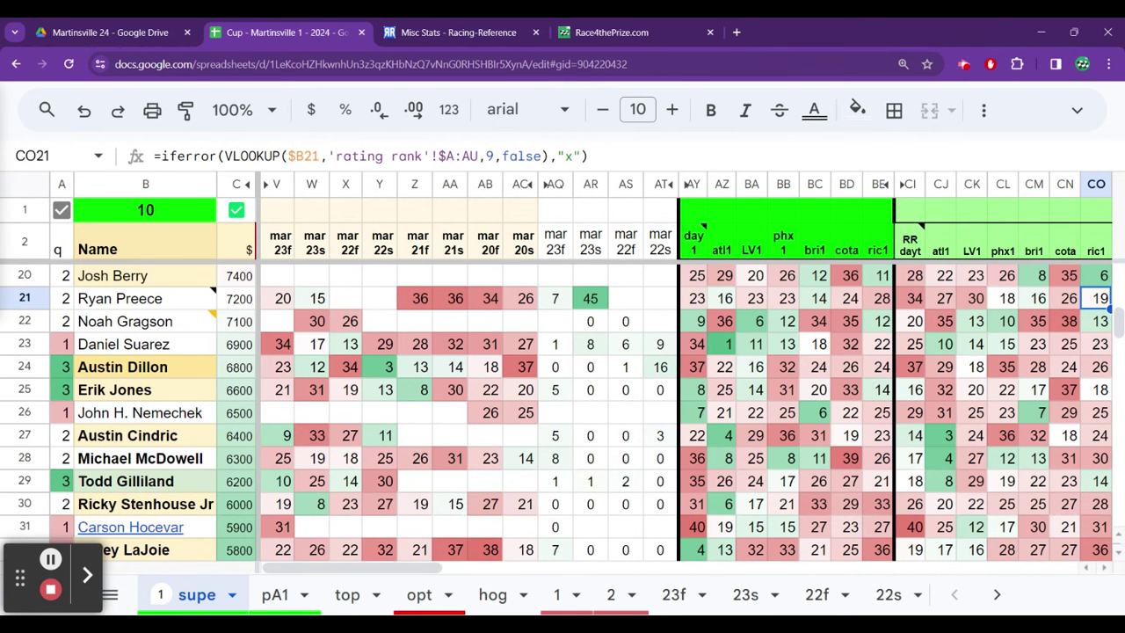
Review Ryan Preece's row 21 back from the 2024 rating ranks to his mar 23s finish in W21
{"action": "key", "text": "Left"}
{"action": "key", "text": "Left"}
{"action": "key", "text": "Left"}
{"action": "key", "text": "Left"}
{"action": "key", "text": "Left"}
{"action": "key", "text": "Left"}
{"action": "key", "text": "Left"}
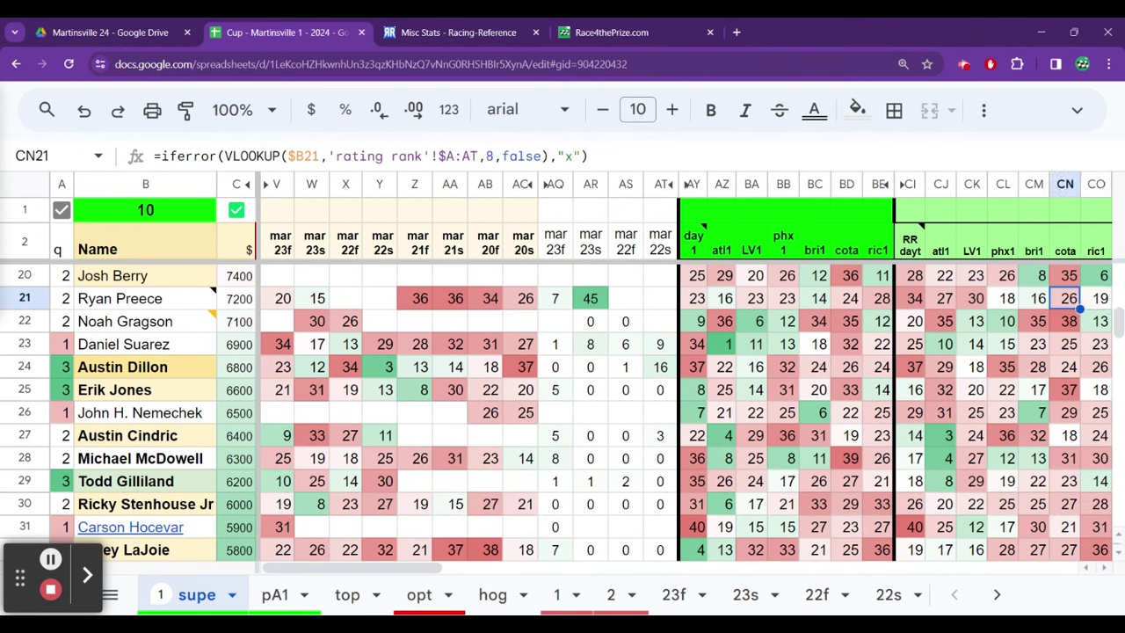
{"action": "key", "text": "Left"}
{"action": "key", "text": "Left"}
{"action": "key", "text": "Left"}
{"action": "key", "text": "Left"}
{"action": "key", "text": "Left"}
{"action": "key", "text": "Left"}
{"action": "key", "text": "Left"}
{"action": "key", "text": "Left"}
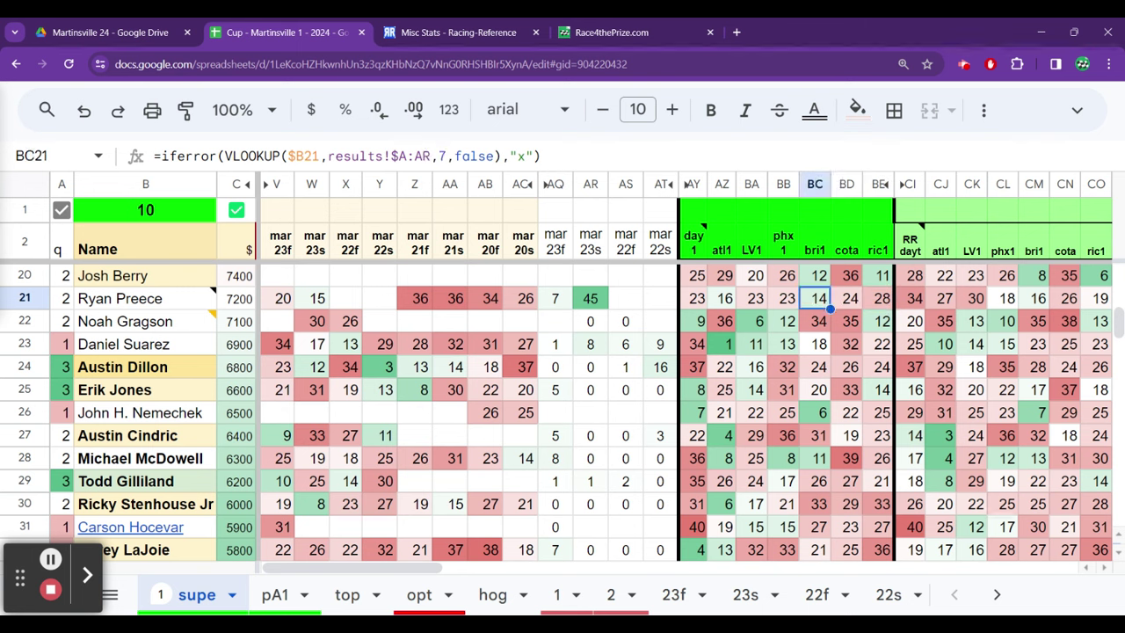
{"action": "key", "text": "Left"}
{"action": "key", "text": "Left"}
{"action": "key", "text": "Left"}
{"action": "key", "text": "Left"}
{"action": "key", "text": "Left"}
{"action": "key", "text": "Left"}
{"action": "key", "text": "Left"}
{"action": "key", "text": "Left"}
{"action": "key", "text": "Left"}
{"action": "key", "text": "Left"}
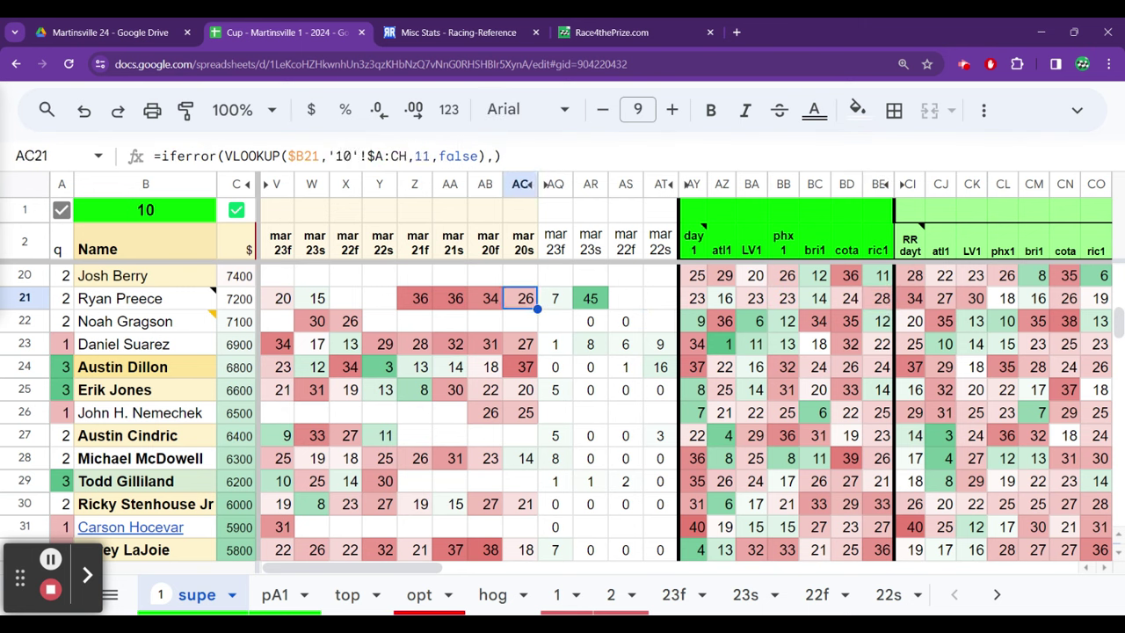
{"action": "key", "text": "Right"}
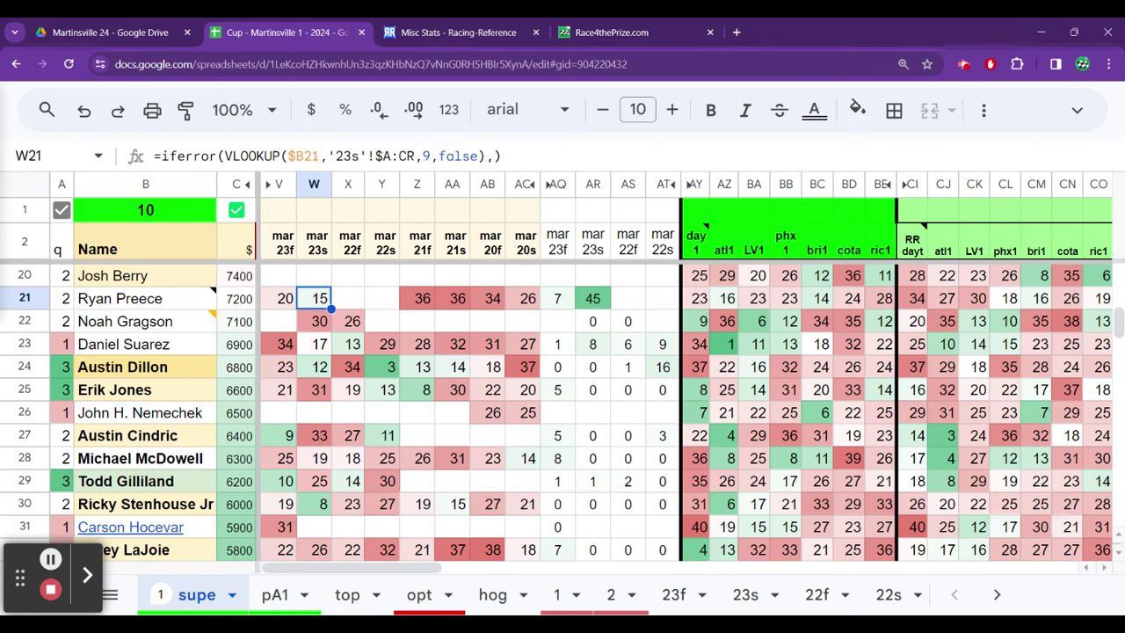
Compare the mar 23s finishes between rows 21 and 27 and read the note on Ryan Preece's name in B21
{"action": "key", "text": "Down"}
{"action": "key", "text": "Down"}
{"action": "key", "text": "Down"}
{"action": "key", "text": "Down"}
{"action": "key", "text": "Down"}
{"action": "key", "text": "Down"}
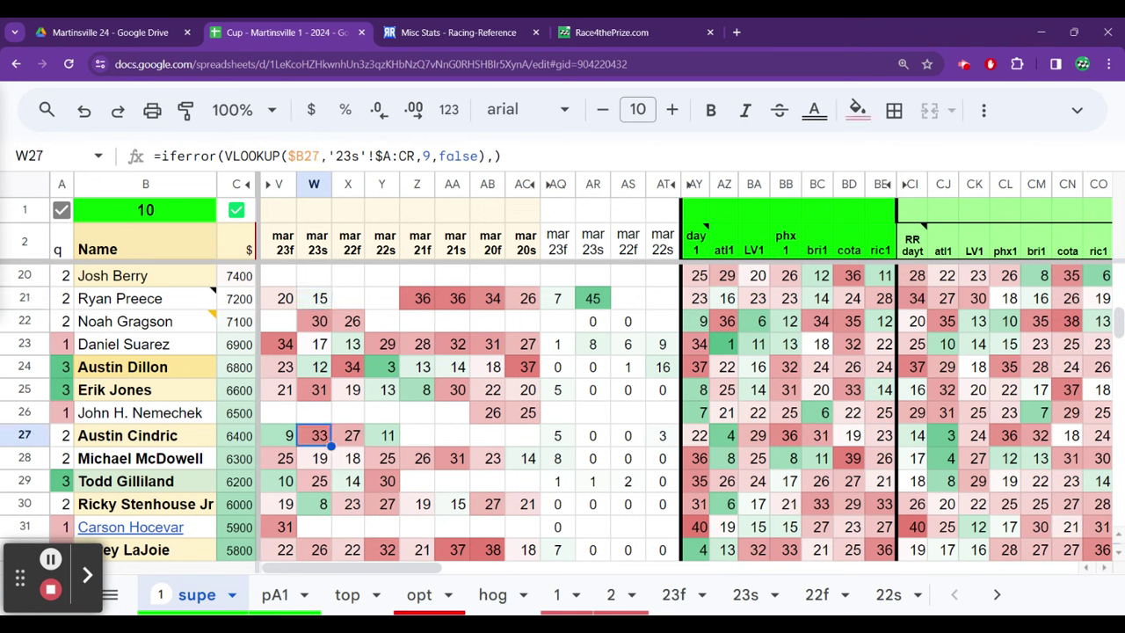
{"action": "key", "text": "Up"}
{"action": "key", "text": "Up"}
{"action": "key", "text": "Up"}
{"action": "key", "text": "Up"}
{"action": "key", "text": "Up"}
{"action": "key", "text": "Up"}
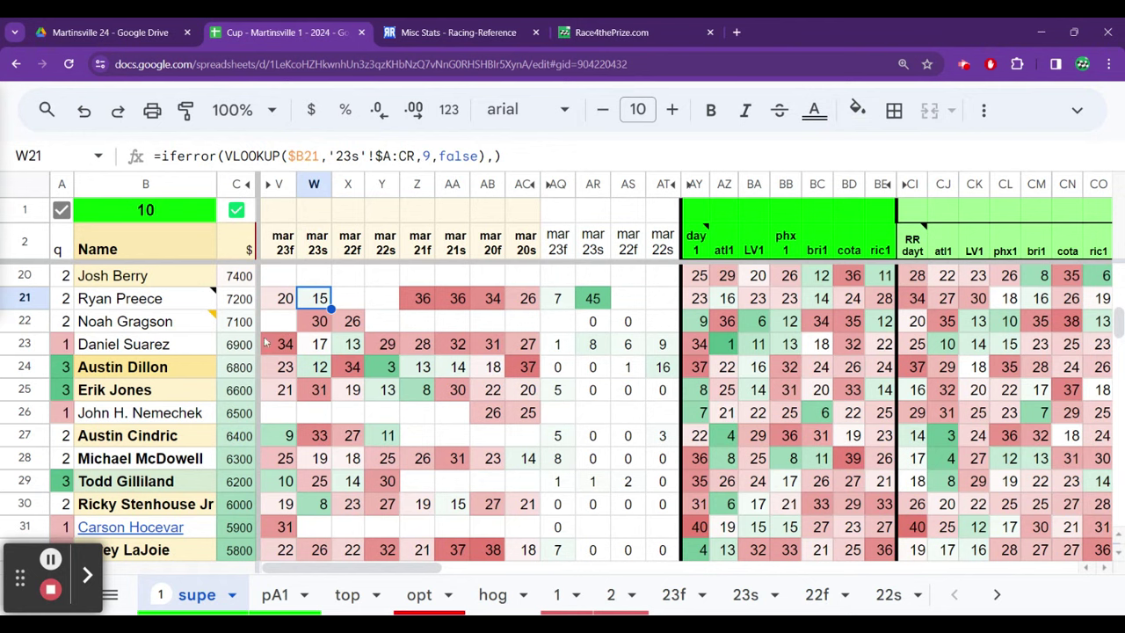
{"action": "mouse_move", "coordinate": [181, 301]}
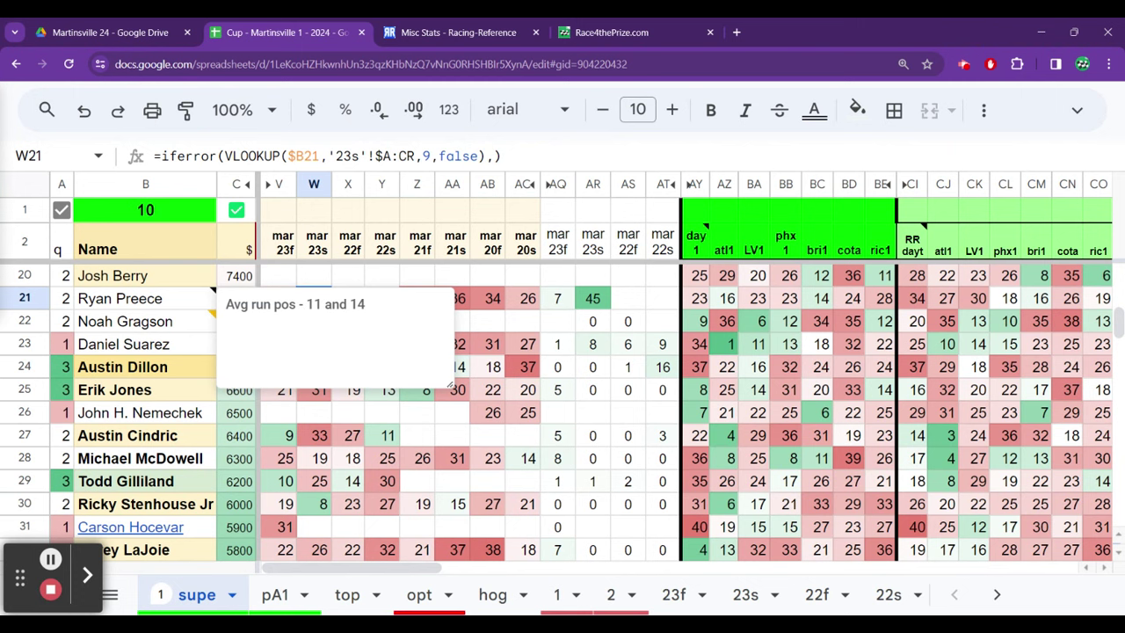
Check Josh Berry and the drivers up to row 18 along the mar 23s column, ending at Ryan Preece in W21
{"action": "left_click", "coordinate": [330, 278]}
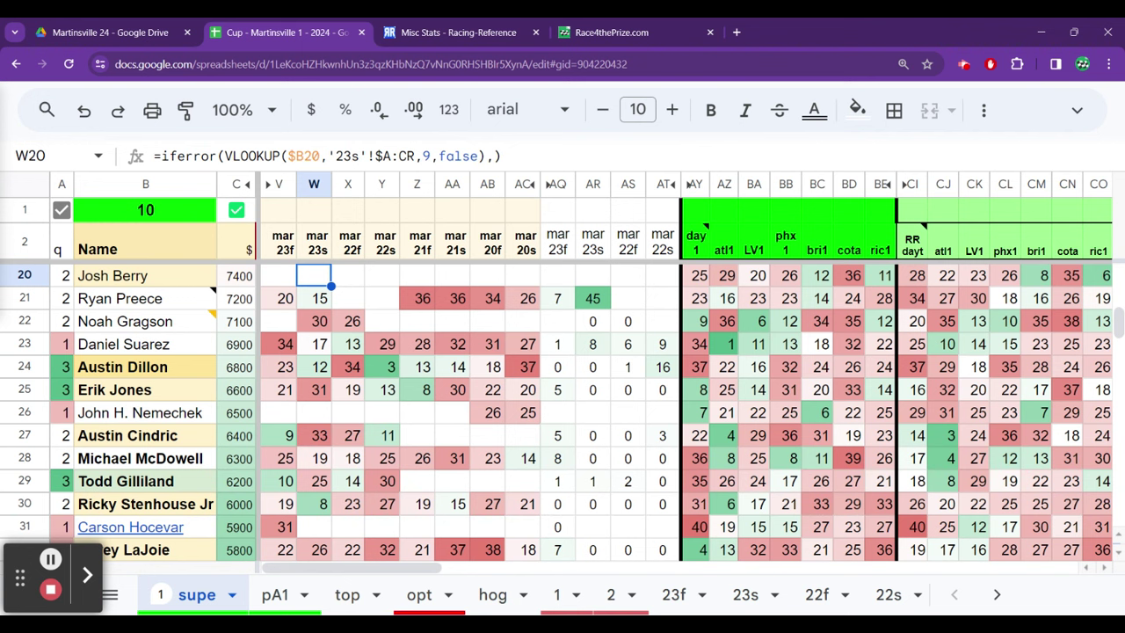
{"action": "key", "text": "Up"}
{"action": "key", "text": "Up"}
{"action": "key", "text": "Down"}
{"action": "key", "text": "Down"}
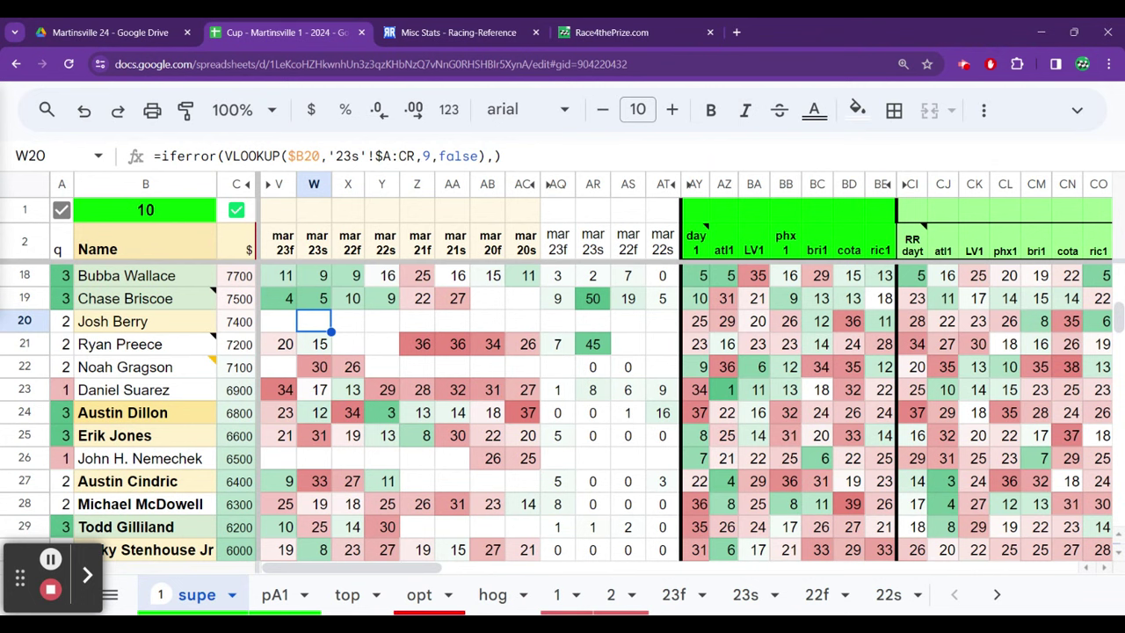
{"action": "left_click", "coordinate": [319, 344]}
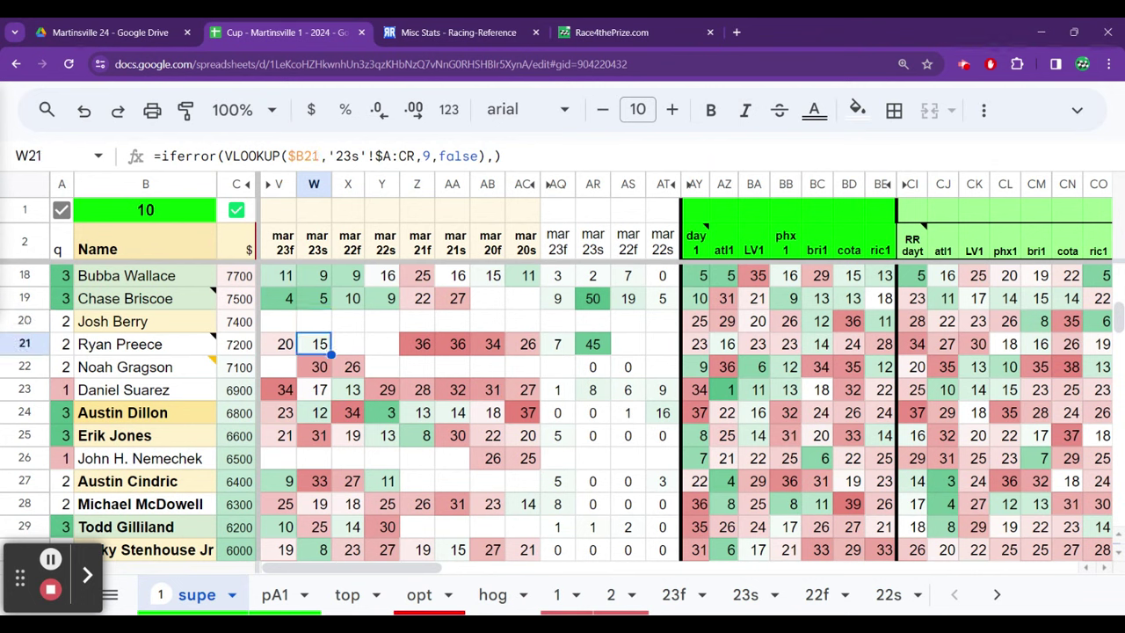
Scan the mar 23s finishes from Josh Berry in W20 down past the last driver to W40
{"action": "left_click", "coordinate": [319, 321]}
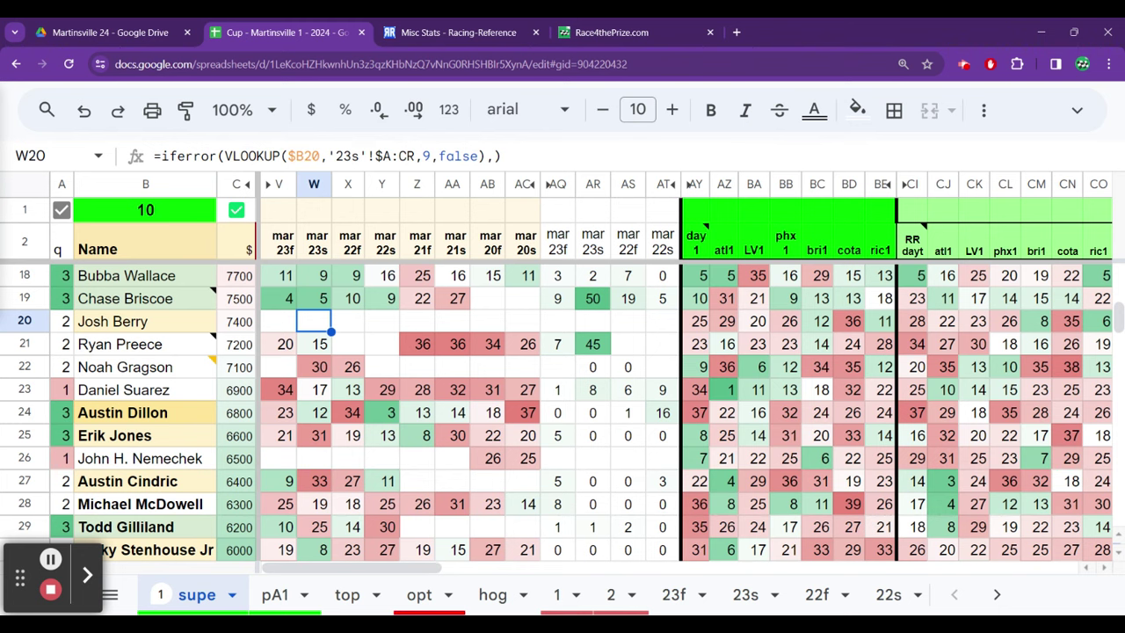
{"action": "key", "text": "Down"}
{"action": "key", "text": "Down"}
{"action": "key", "text": "Down"}
{"action": "key", "text": "Down"}
{"action": "key", "text": "Down"}
{"action": "key", "text": "Down"}
{"action": "key", "text": "Down"}
{"action": "key", "text": "Down"}
{"action": "key", "text": "Down"}
{"action": "key", "text": "Down"}
{"action": "key", "text": "Down"}
{"action": "key", "text": "Down"}
{"action": "key", "text": "Down"}
{"action": "key", "text": "Down"}
{"action": "key", "text": "Down"}
{"action": "key", "text": "Down"}
{"action": "key", "text": "Down"}
{"action": "key", "text": "Down"}
{"action": "key", "text": "Down"}
{"action": "key", "text": "Down"}
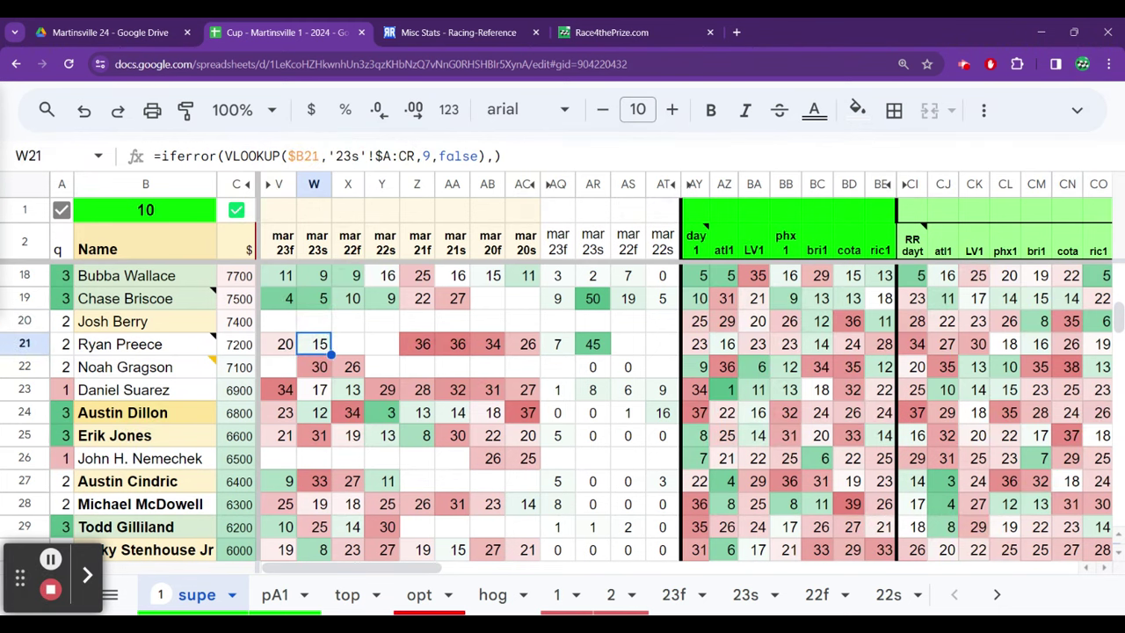
Scan the mar 23s column back up the driver list to Ross Chastain in W15
{"action": "key", "text": "Up"}
{"action": "key", "text": "Up"}
{"action": "key", "text": "Up"}
{"action": "key", "text": "Up"}
{"action": "key", "text": "Up"}
{"action": "key", "text": "Up"}
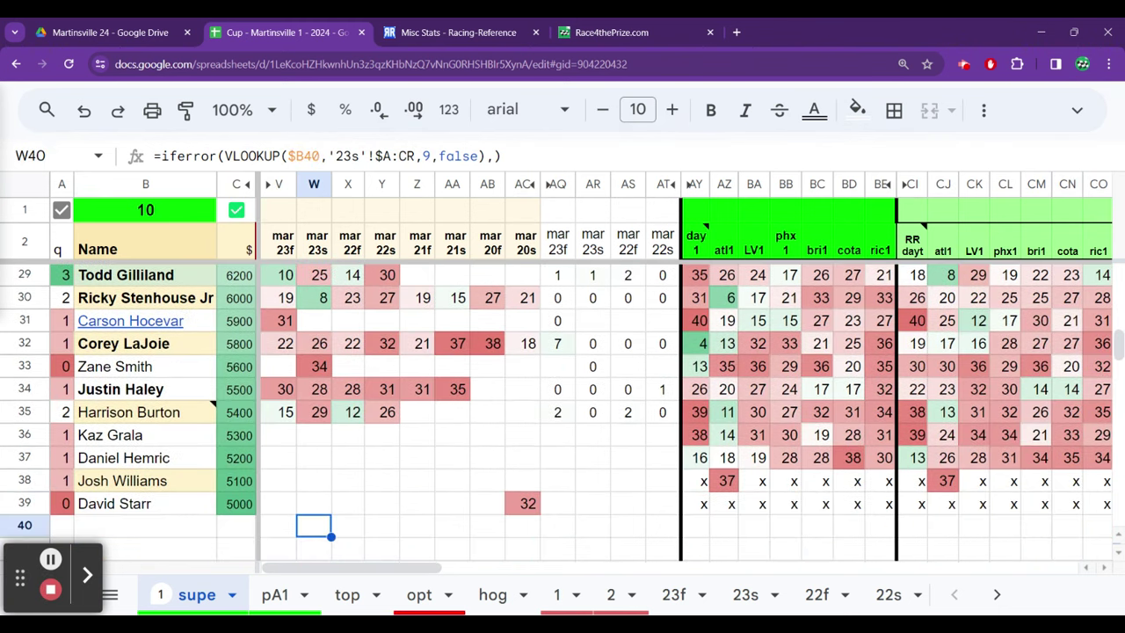
{"action": "key", "text": "Up"}
{"action": "key", "text": "Up"}
{"action": "key", "text": "Up"}
{"action": "key", "text": "Up"}
{"action": "key", "text": "Up"}
{"action": "key", "text": "Up"}
{"action": "key", "text": "Up"}
{"action": "key", "text": "Up"}
{"action": "key", "text": "Up"}
{"action": "key", "text": "Up"}
{"action": "key", "text": "Up"}
{"action": "key", "text": "Up"}
{"action": "key", "text": "Up"}
{"action": "key", "text": "Up"}
{"action": "key", "text": "Up"}
{"action": "key", "text": "Up"}
{"action": "key", "text": "Up"}
{"action": "key", "text": "Up"}
{"action": "key", "text": "Up"}
{"action": "key", "text": "Up"}
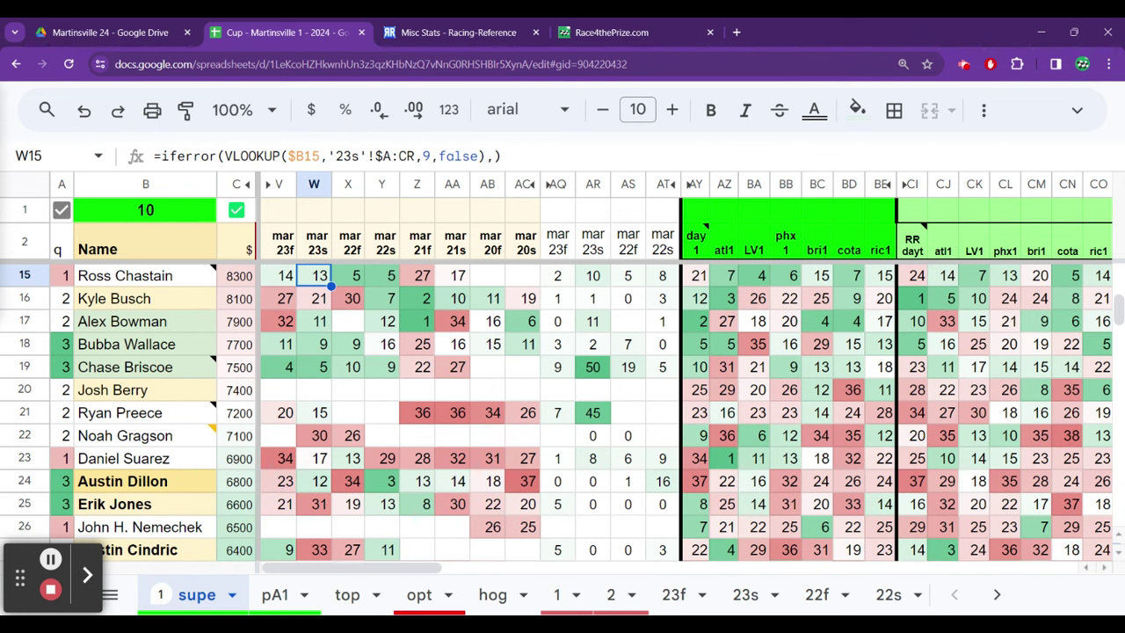
Compare the mar 23s finishes of the drivers in rows 15 to 21, ending at Chase Briscoe in W19
{"action": "key", "text": "Down"}
{"action": "key", "text": "Down"}
{"action": "key", "text": "Down"}
{"action": "key", "text": "Down"}
{"action": "key", "text": "Down"}
{"action": "key", "text": "Down"}
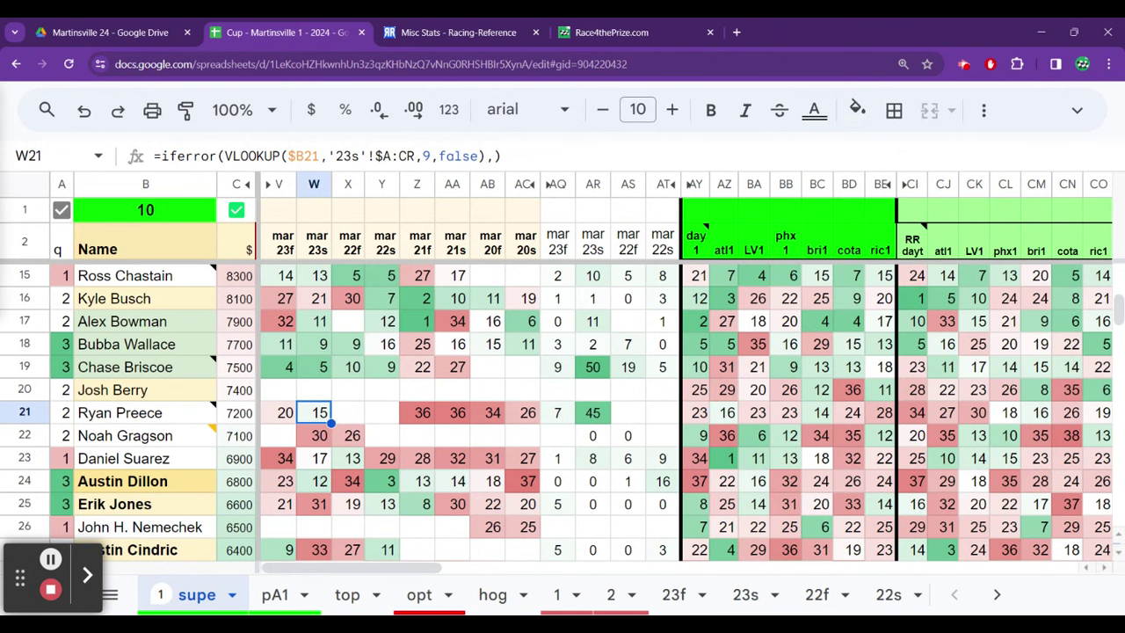
{"action": "key", "text": "Up"}
{"action": "key", "text": "Up"}
{"action": "key", "text": "Up"}
{"action": "key", "text": "Up"}
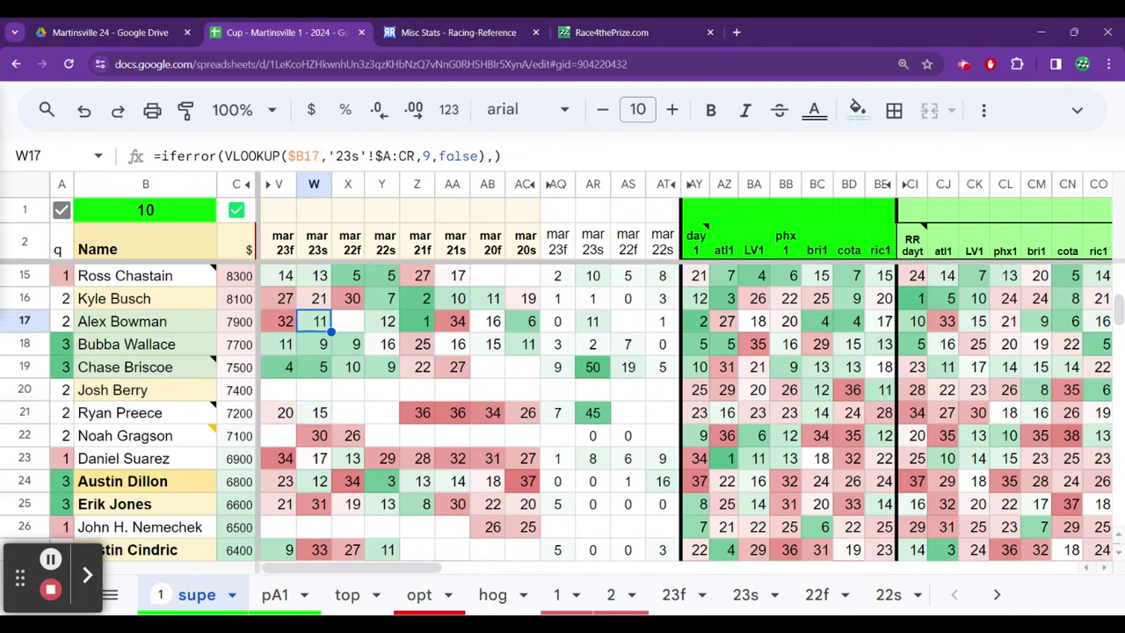
{"action": "key", "text": "Up"}
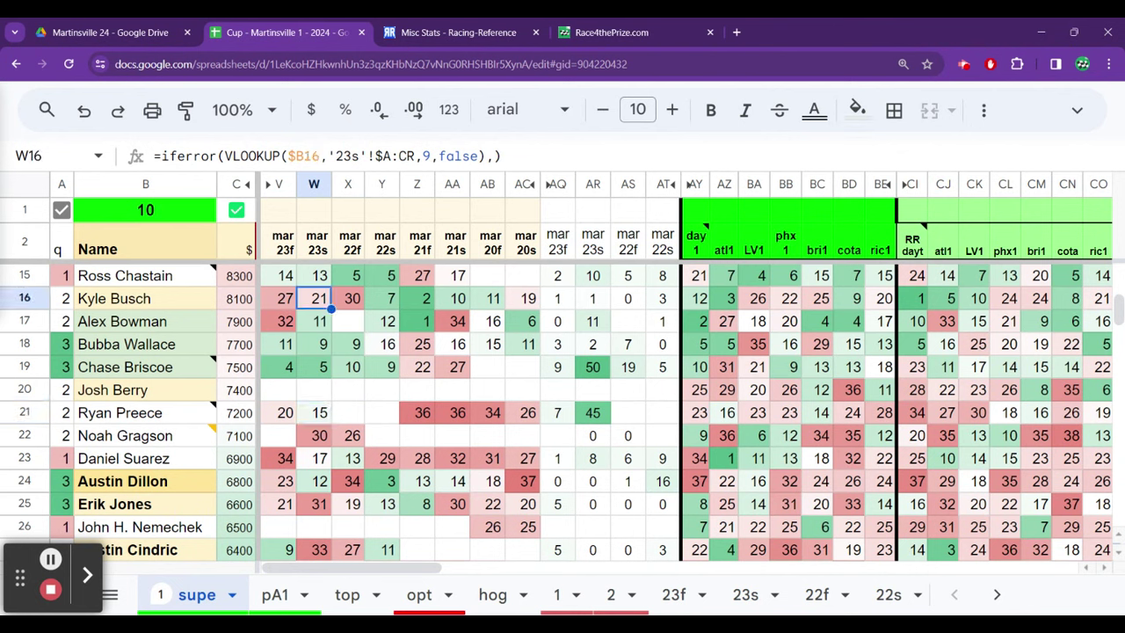
{"action": "key", "text": "Down"}
{"action": "key", "text": "Down"}
{"action": "key", "text": "Down"}
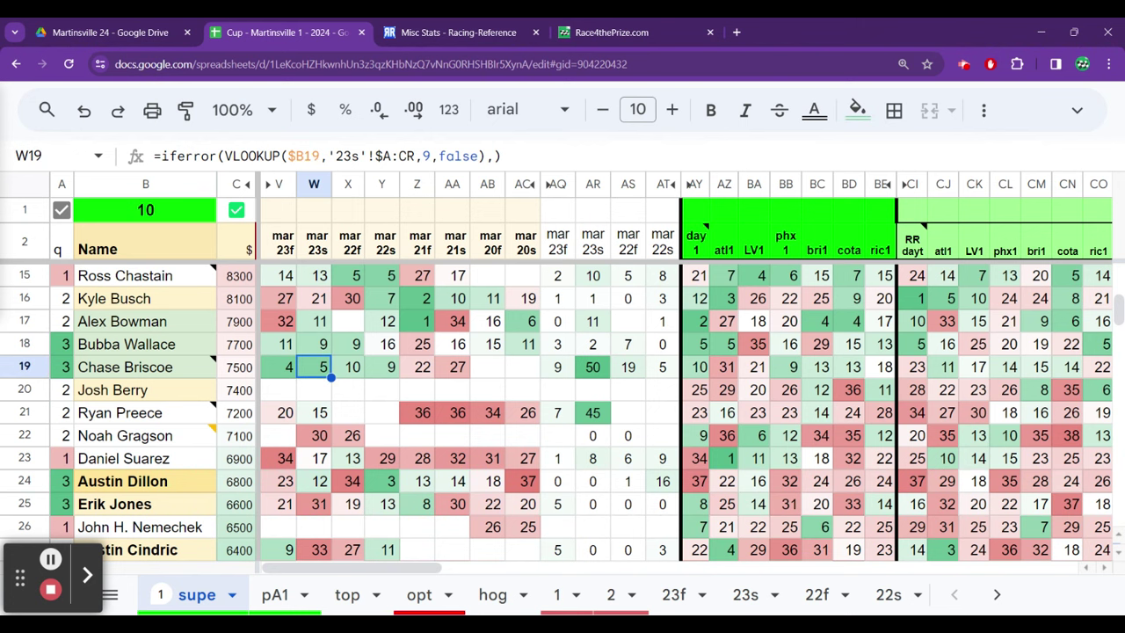
Read the note on Chase Briscoe's name in B19 and move to Bubba Wallace in B18
{"action": "mouse_move", "coordinate": [145, 370]}
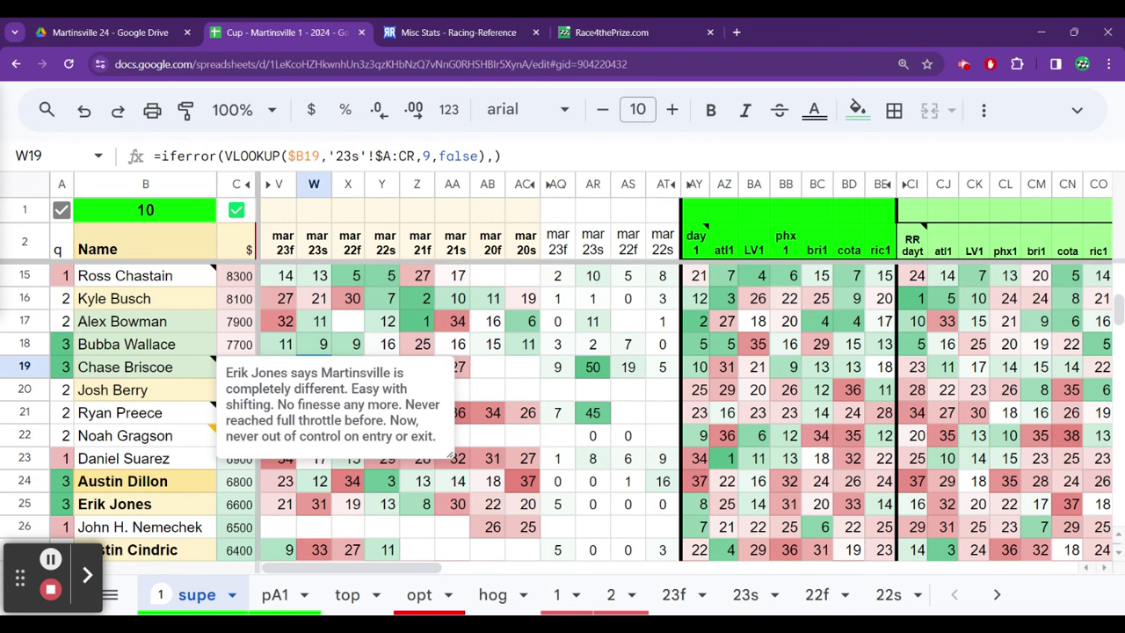
{"action": "left_click", "coordinate": [149, 389]}
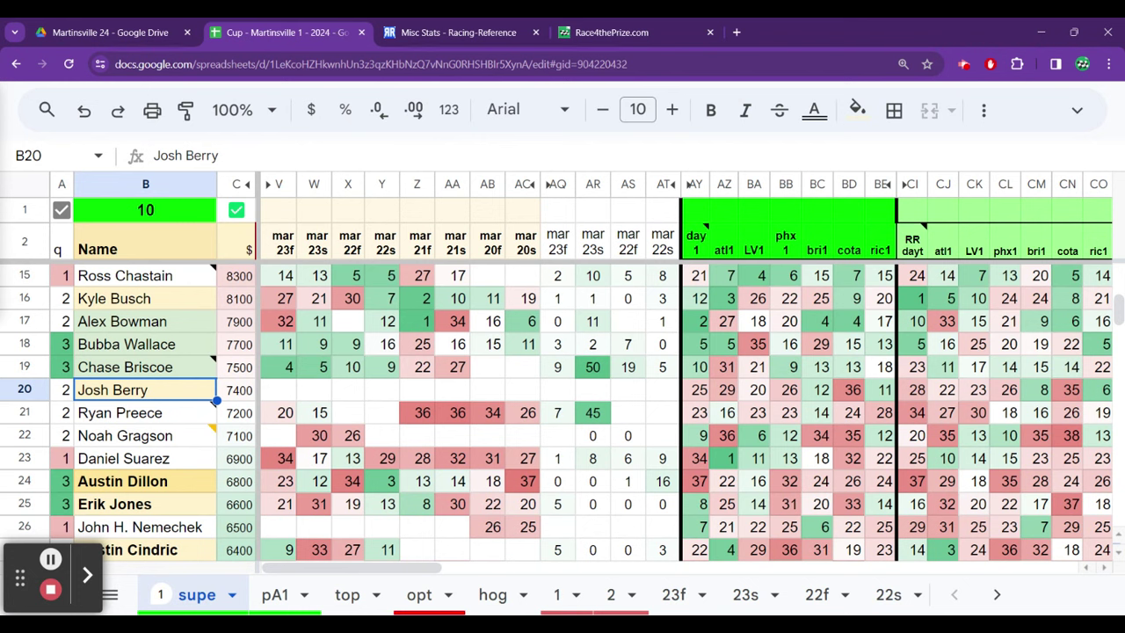
{"action": "left_click", "coordinate": [145, 367]}
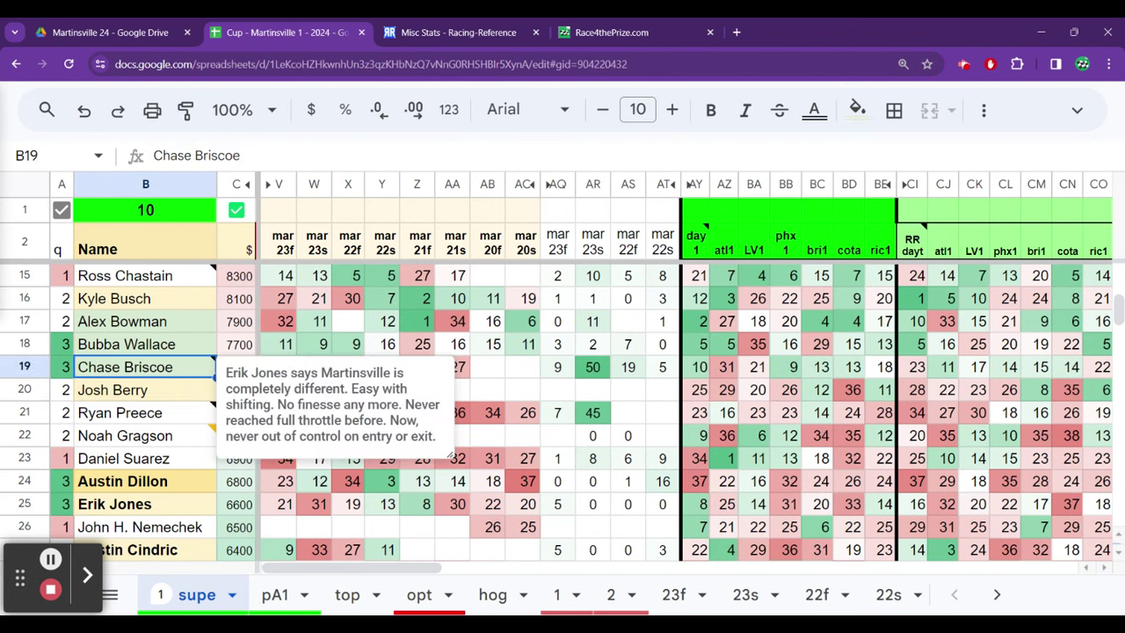
{"action": "left_click", "coordinate": [145, 389]}
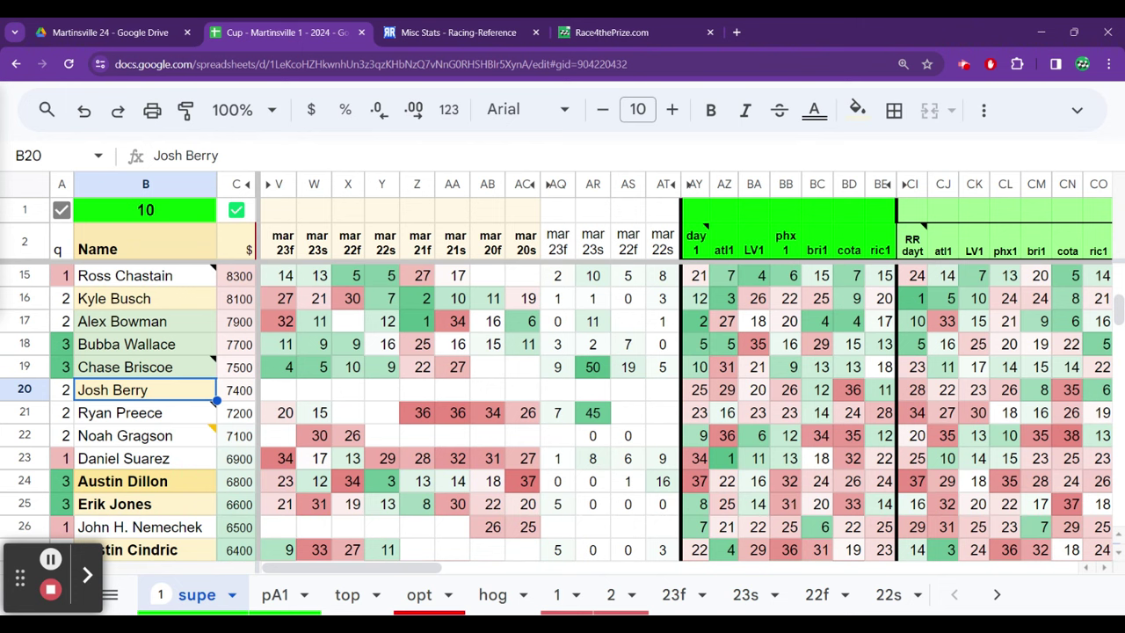
{"action": "key", "text": "Up"}
{"action": "key", "text": "Up"}
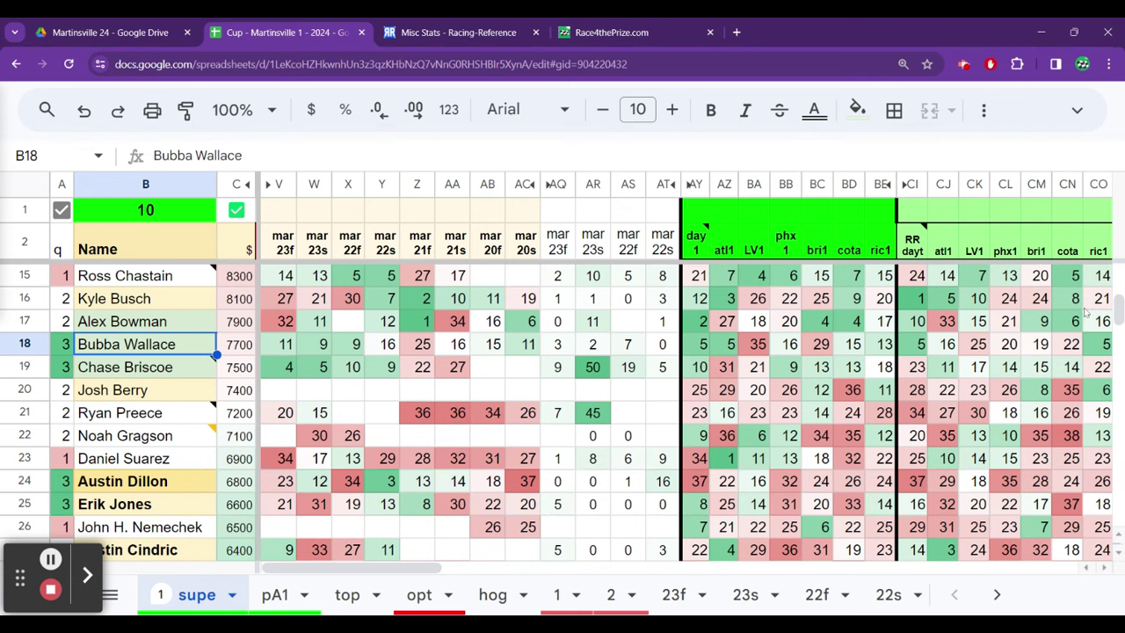
Compare the ric1 rating ranks in CO19 and CO18 and review Bubba Wallace's rating ranks back to LV1 in CK18
{"action": "left_click", "coordinate": [1098, 369]}
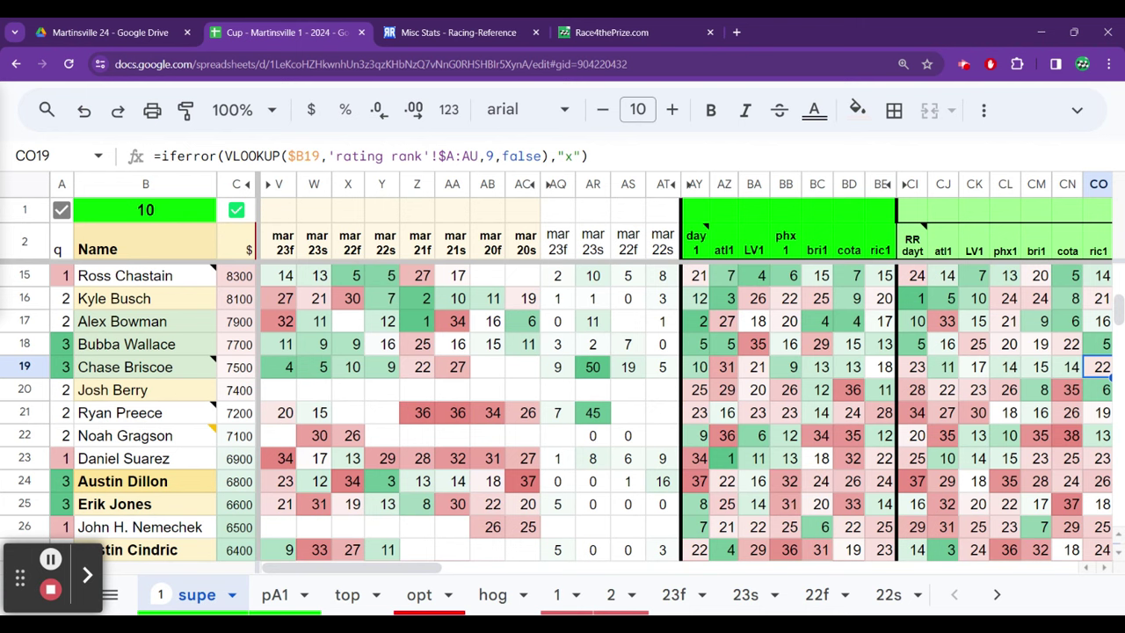
{"action": "left_click", "coordinate": [1099, 344]}
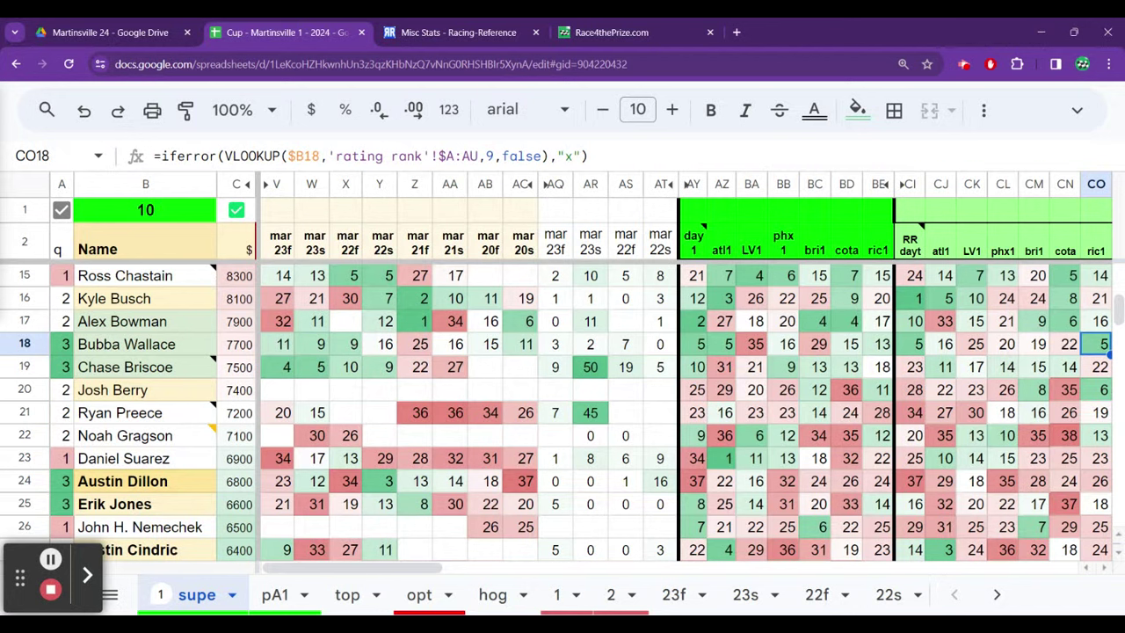
{"action": "key", "text": "Left"}
{"action": "key", "text": "Left"}
{"action": "key", "text": "Left"}
{"action": "key", "text": "Left"}
{"action": "key", "text": "Left"}
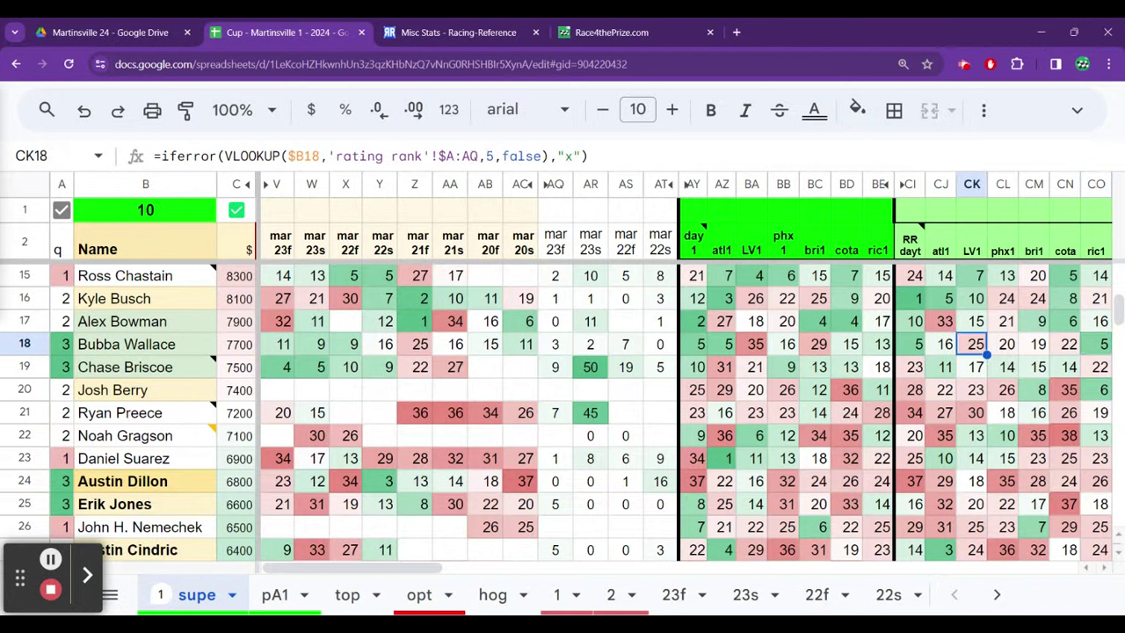
Review Bubba Wallace's remaining rating ranks and 2024 finishes in row 18, ending at the mar 22f value in AS18
{"action": "key", "text": "Left"}
{"action": "key", "text": "Left"}
{"action": "key", "text": "Left"}
{"action": "key", "text": "Left"}
{"action": "key", "text": "Left"}
{"action": "key", "text": "Left"}
{"action": "key", "text": "Left"}
{"action": "key", "text": "Left"}
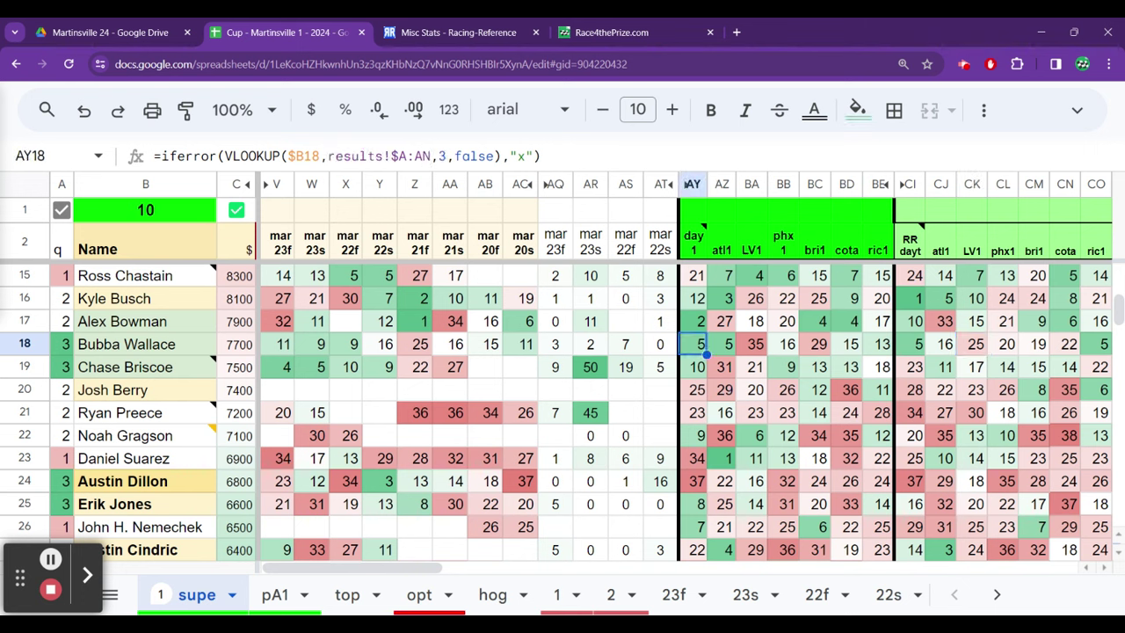
{"action": "key", "text": "Left"}
{"action": "key", "text": "Left"}
{"action": "key", "text": "Left"}
{"action": "key", "text": "Left"}
{"action": "key", "text": "Left"}
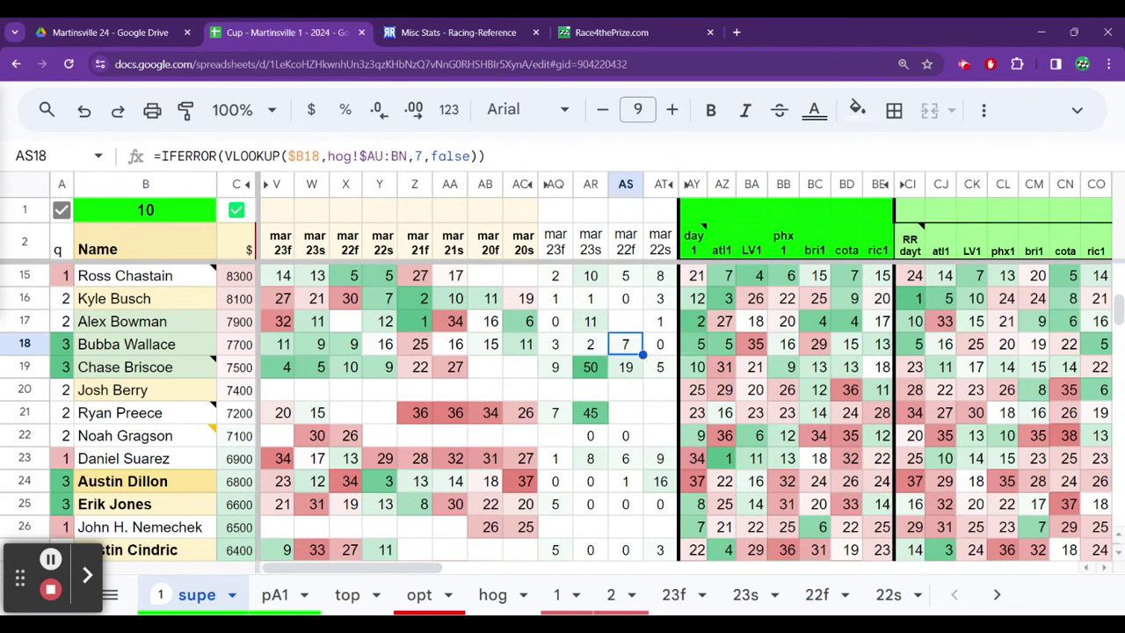
Examine Alex Bowman's past Martinsville finishes in row 17, from mar 20s in AC17 back to mar 23s in W17
{"action": "key", "text": "Up"}
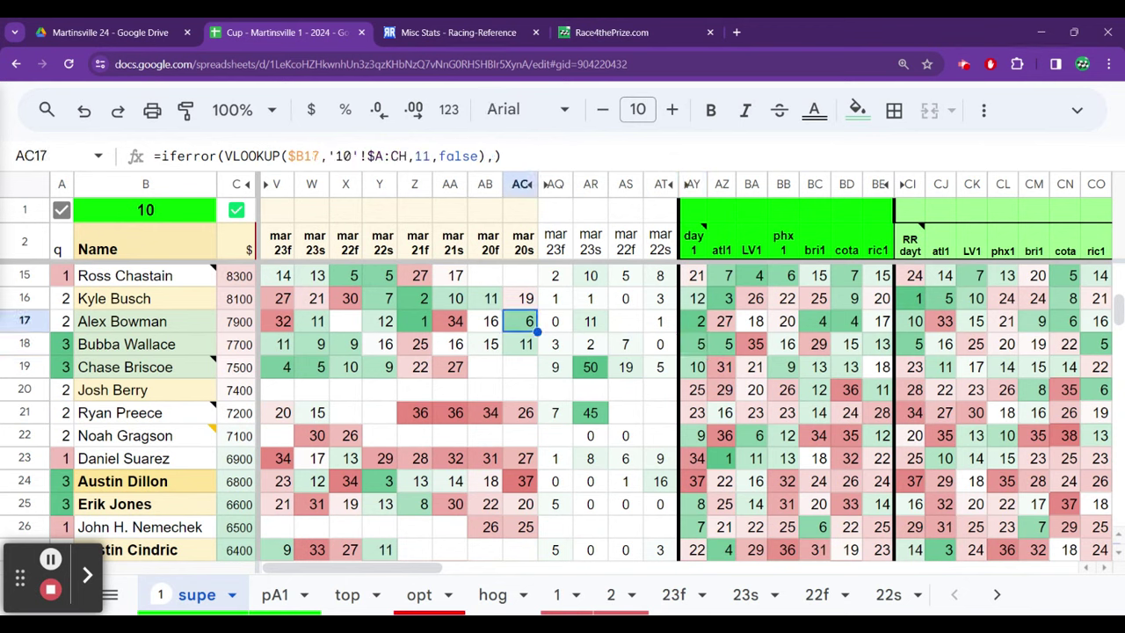
{"action": "key", "text": "Left"}
{"action": "key", "text": "Left"}
{"action": "key", "text": "Left"}
{"action": "key", "text": "Left"}
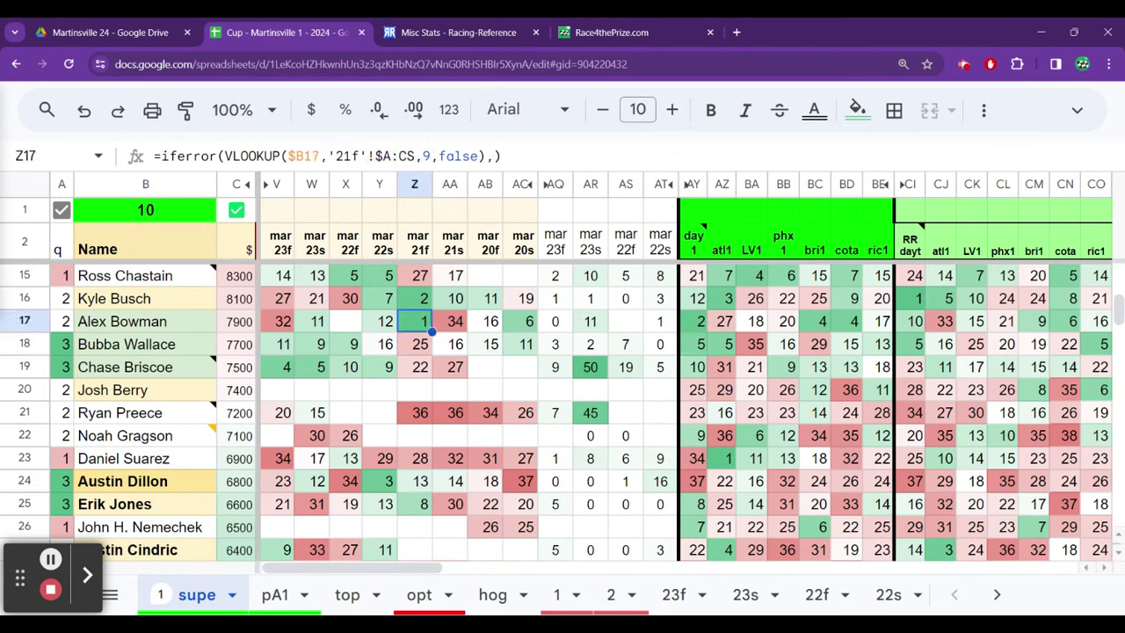
{"action": "key", "text": "Right"}
{"action": "key", "text": "Left"}
{"action": "key", "text": "Left"}
{"action": "key", "text": "Left"}
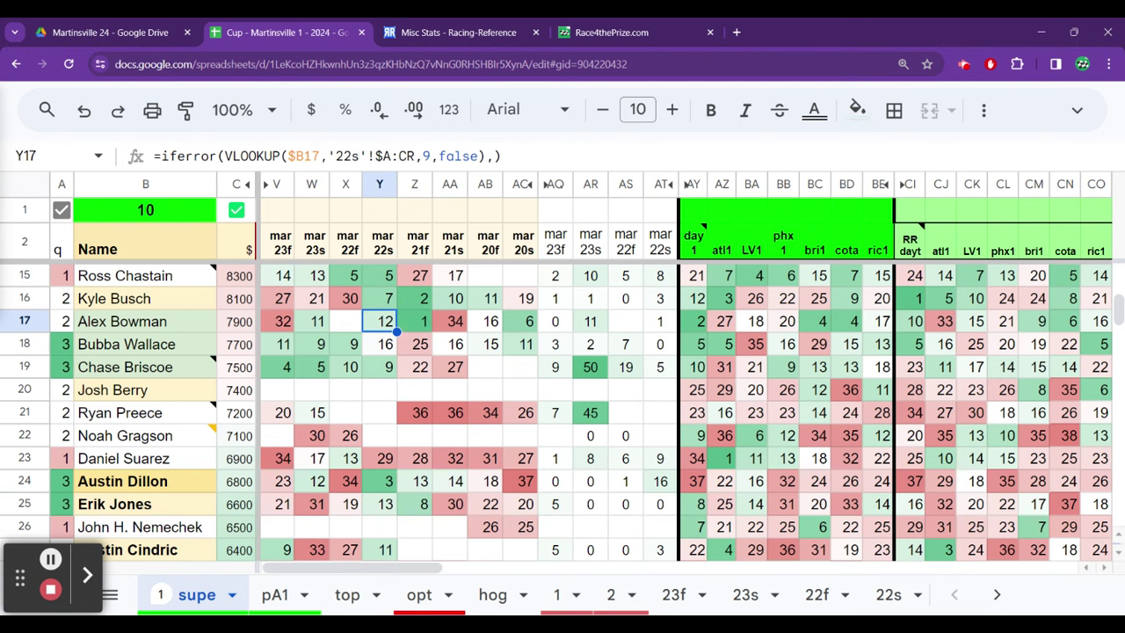
{"action": "key", "text": "Left"}
{"action": "key", "text": "Right"}
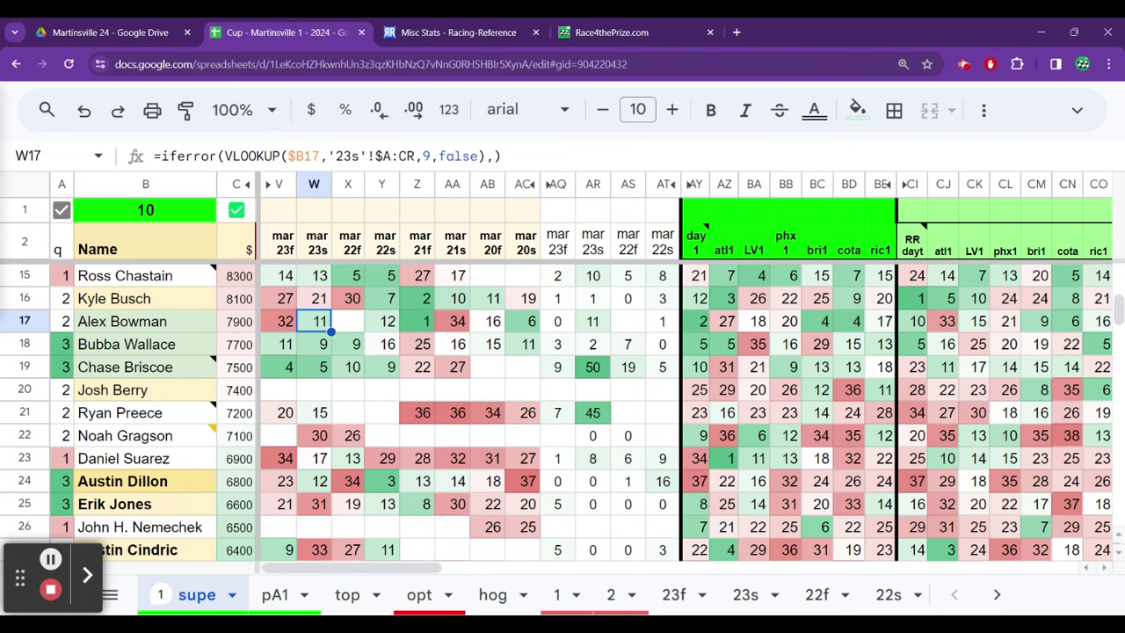
Review Alex Bowman's row 17 across the Martinsville columns to his 2024 ric1 finish in BE17
{"action": "key", "text": "Right"}
{"action": "key", "text": "Right"}
{"action": "key", "text": "Right"}
{"action": "key", "text": "Right"}
{"action": "key", "text": "Right"}
{"action": "key", "text": "Right"}
{"action": "key", "text": "Right"}
{"action": "key", "text": "Right"}
{"action": "key", "text": "Right"}
{"action": "key", "text": "Right"}
{"action": "key", "text": "Right"}
{"action": "key", "text": "Right"}
{"action": "key", "text": "Right"}
{"action": "key", "text": "Right"}
{"action": "key", "text": "Right"}
{"action": "key", "text": "Right"}
{"action": "key", "text": "Right"}
{"action": "key", "text": "Right"}
{"action": "key", "text": "Right"}
{"action": "key", "text": "Right"}
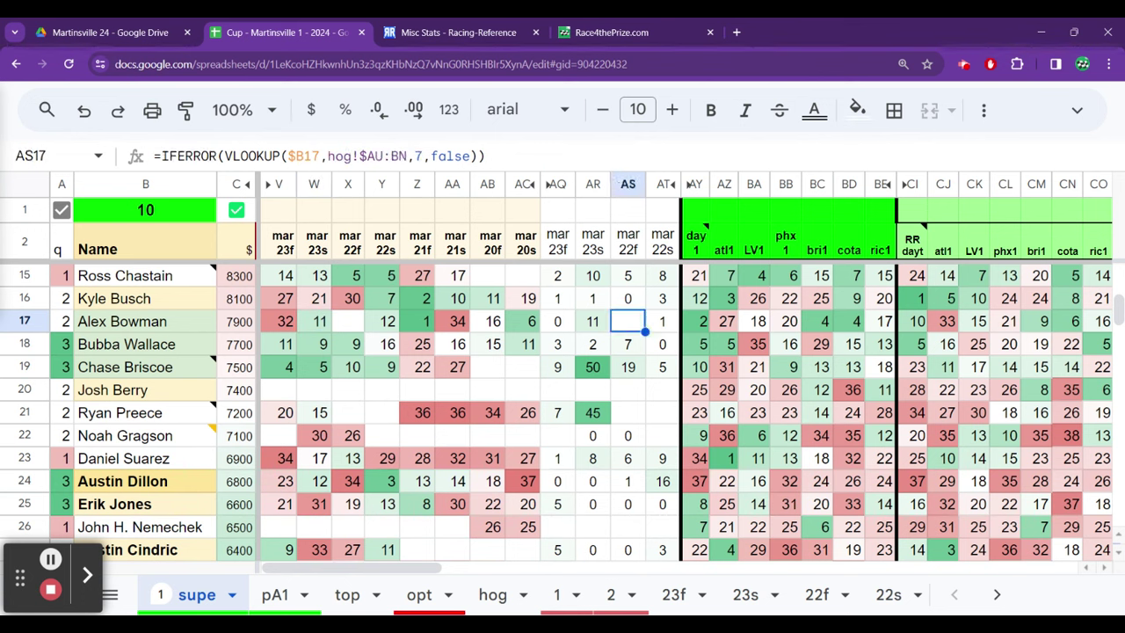
{"action": "key", "text": "Left"}
{"action": "key", "text": "Left"}
{"action": "key", "text": "Left"}
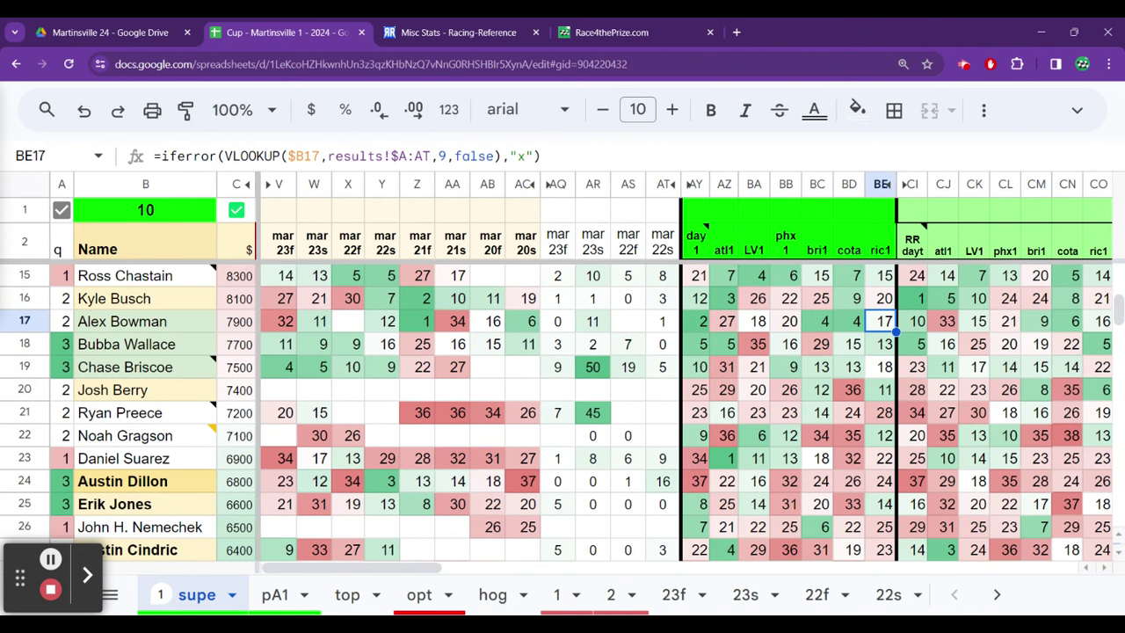
Compare Alex Bowman's 2024 phx1, bri1 and cota finishes in row 17, ending at LV1 in BA17
{"action": "key", "text": "Left"}
{"action": "key", "text": "Left"}
{"action": "key", "text": "Left"}
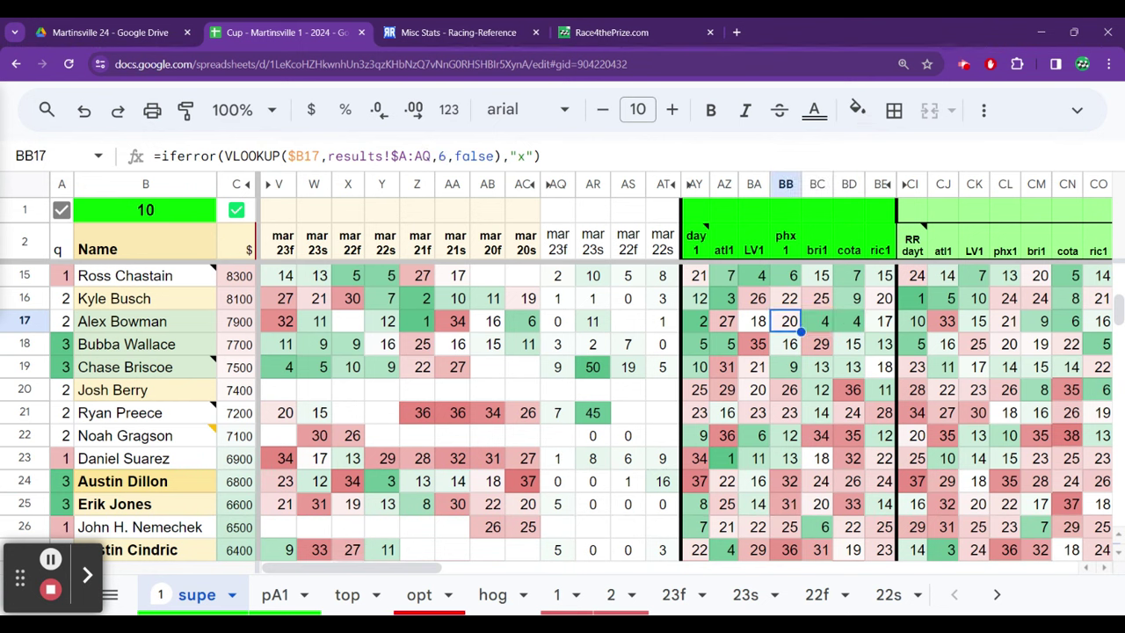
{"action": "key", "text": "Right"}
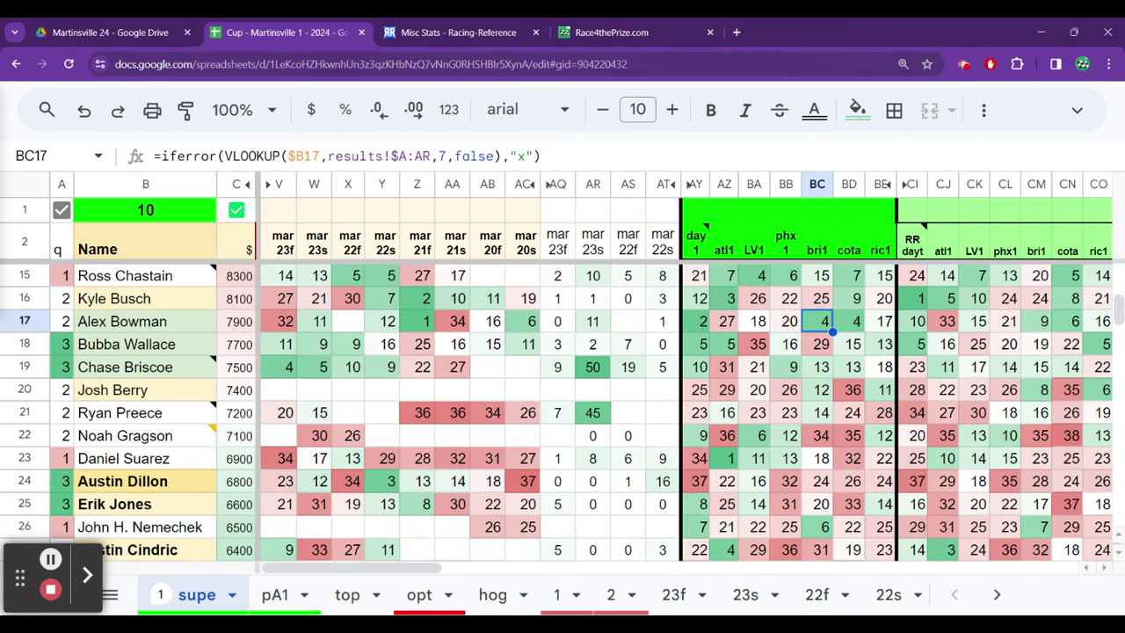
{"action": "key", "text": "Right"}
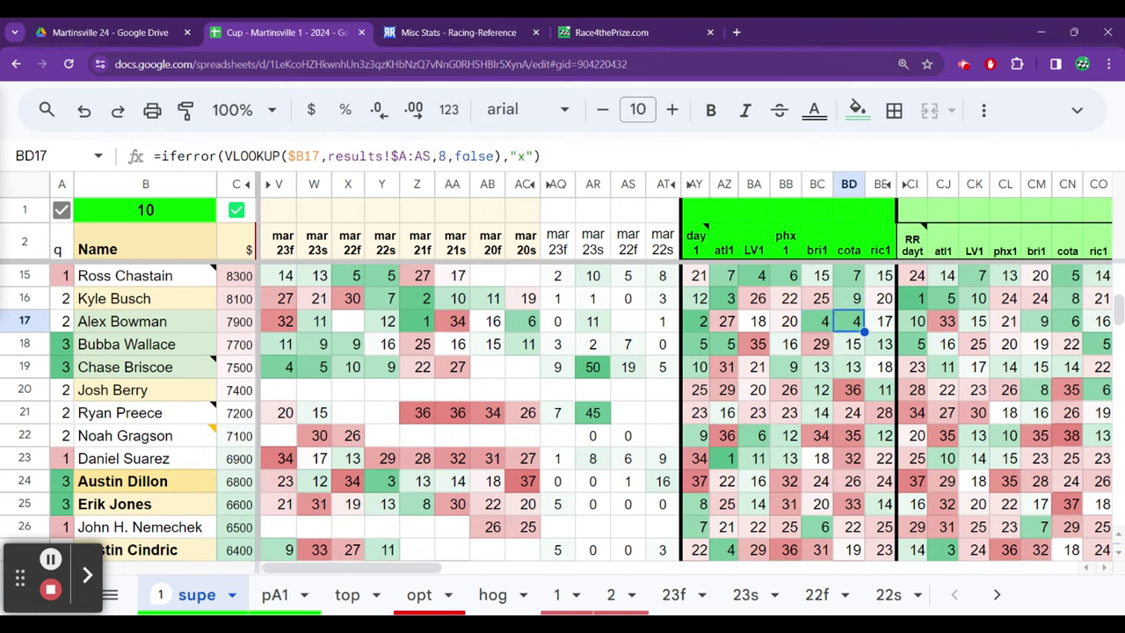
{"action": "key", "text": "Left"}
{"action": "key", "text": "Left"}
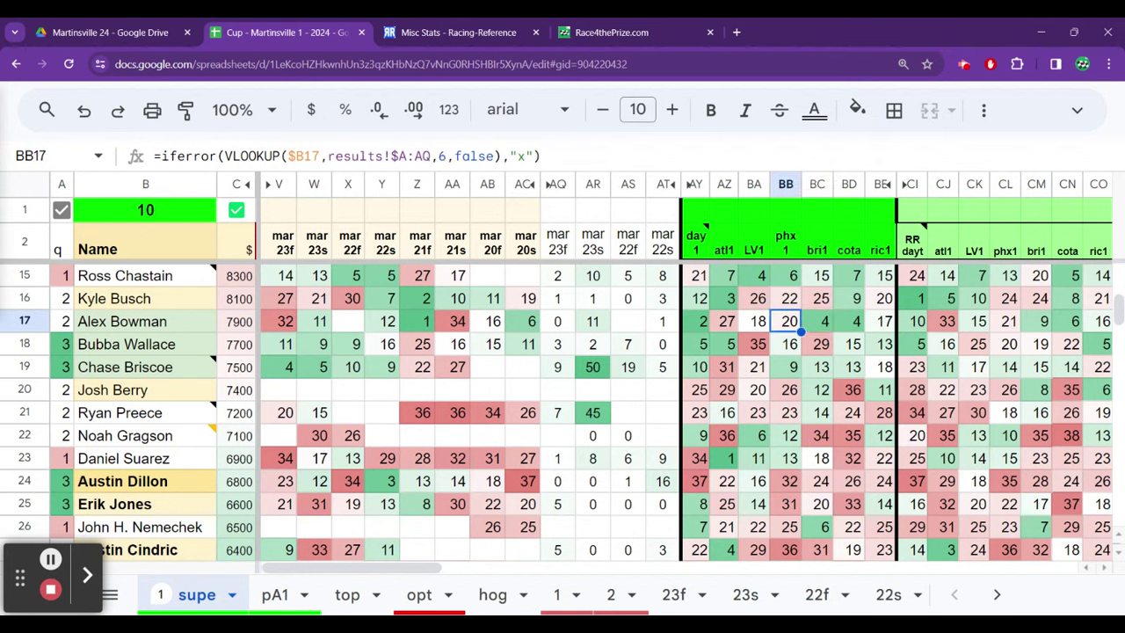
{"action": "key", "text": "Left"}
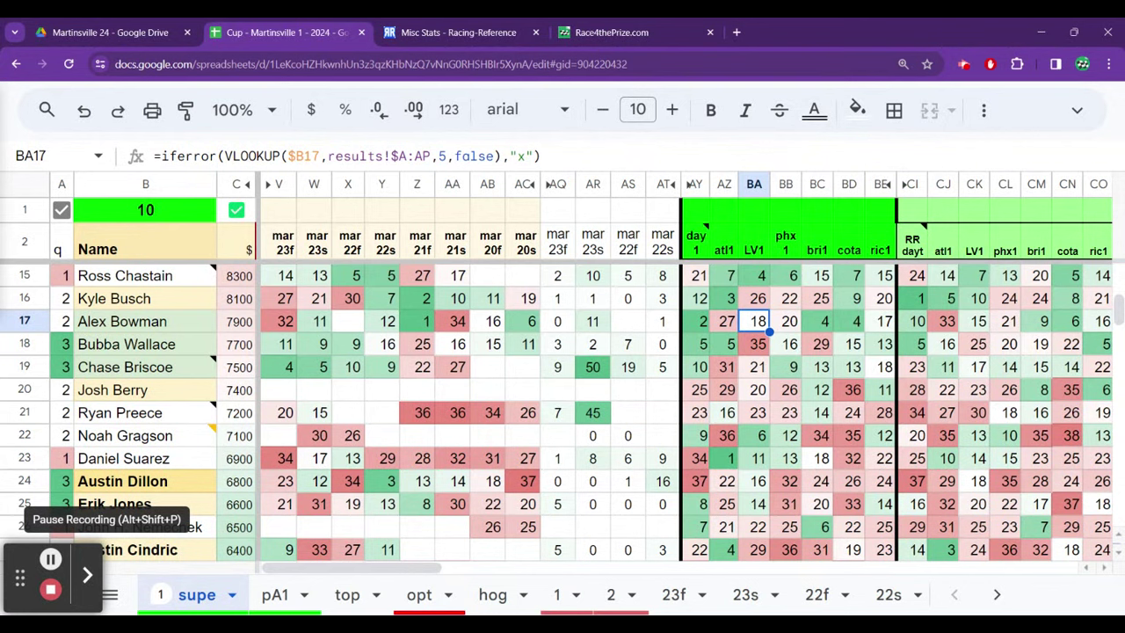
Check Kyle Busch's mar 23s finish in W16 and his salary in C16
{"action": "left_click", "coordinate": [318, 298]}
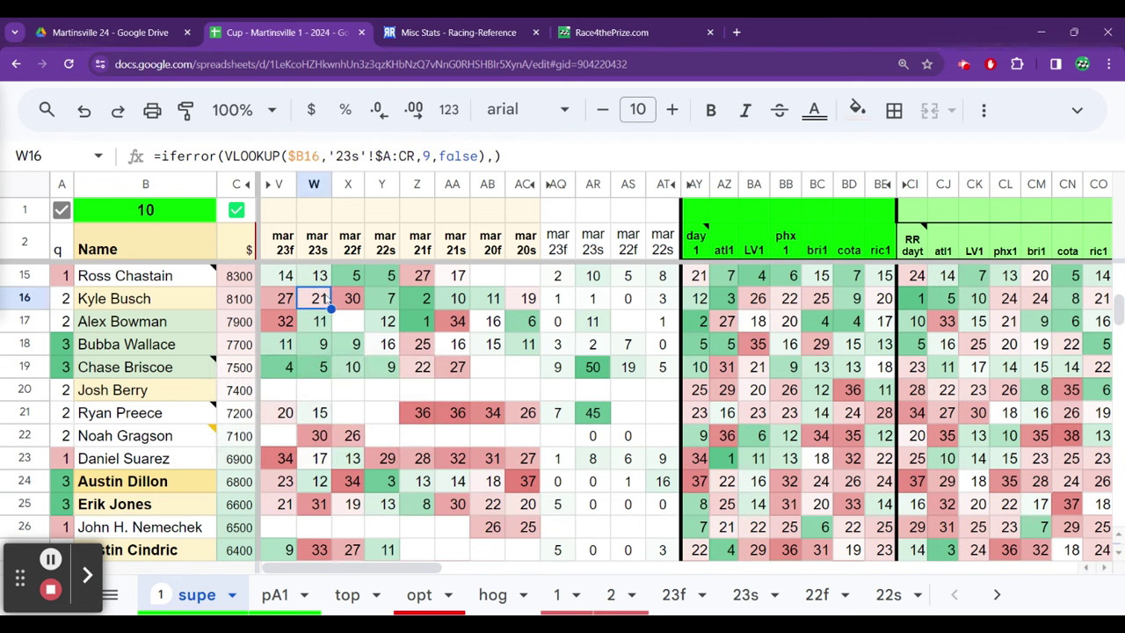
{"action": "key", "text": "Left"}
{"action": "key", "text": "Left"}
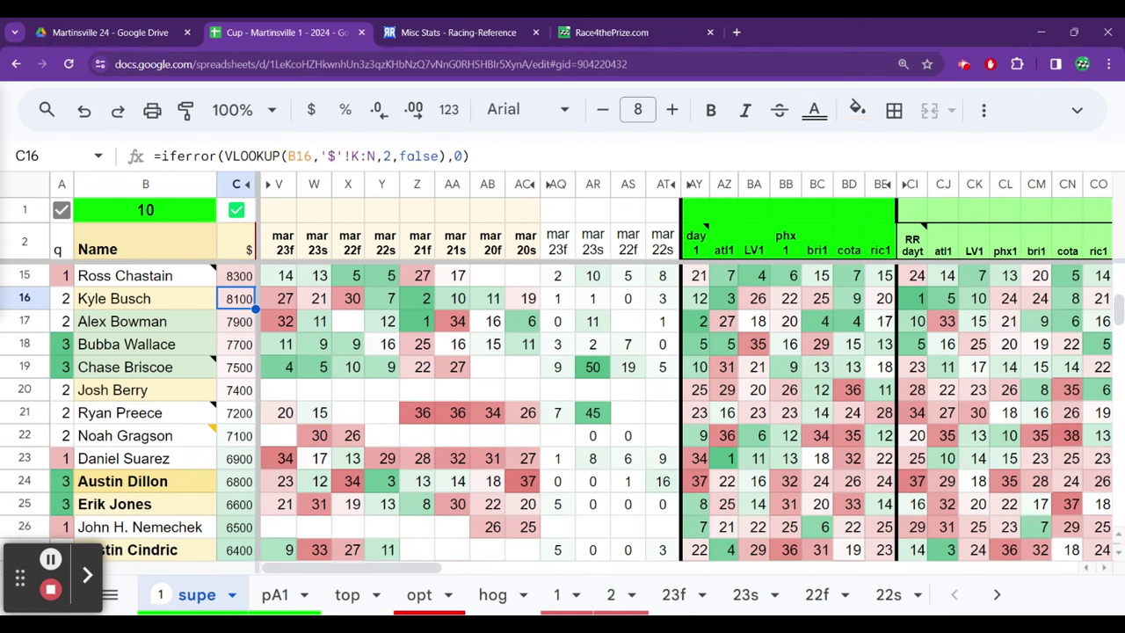
{"action": "key", "text": "Right"}
{"action": "key", "text": "Right"}
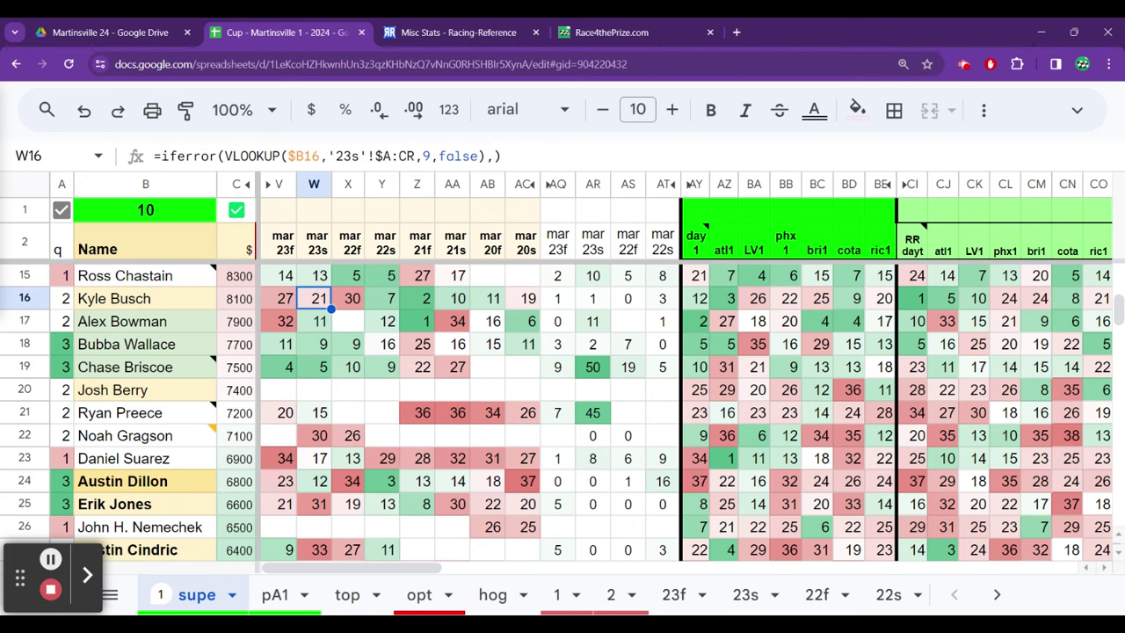
Review Kyle Busch's past Martinsville results in row 16 across to his 2024 atl1 finish in AZ16
{"action": "key", "text": "Right"}
{"action": "key", "text": "Right"}
{"action": "key", "text": "Right"}
{"action": "key", "text": "Right"}
{"action": "key", "text": "Right"}
{"action": "key", "text": "Right"}
{"action": "key", "text": "Right"}
{"action": "key", "text": "Right"}
{"action": "key", "text": "Right"}
{"action": "key", "text": "Right"}
{"action": "key", "text": "Right"}
{"action": "key", "text": "Right"}
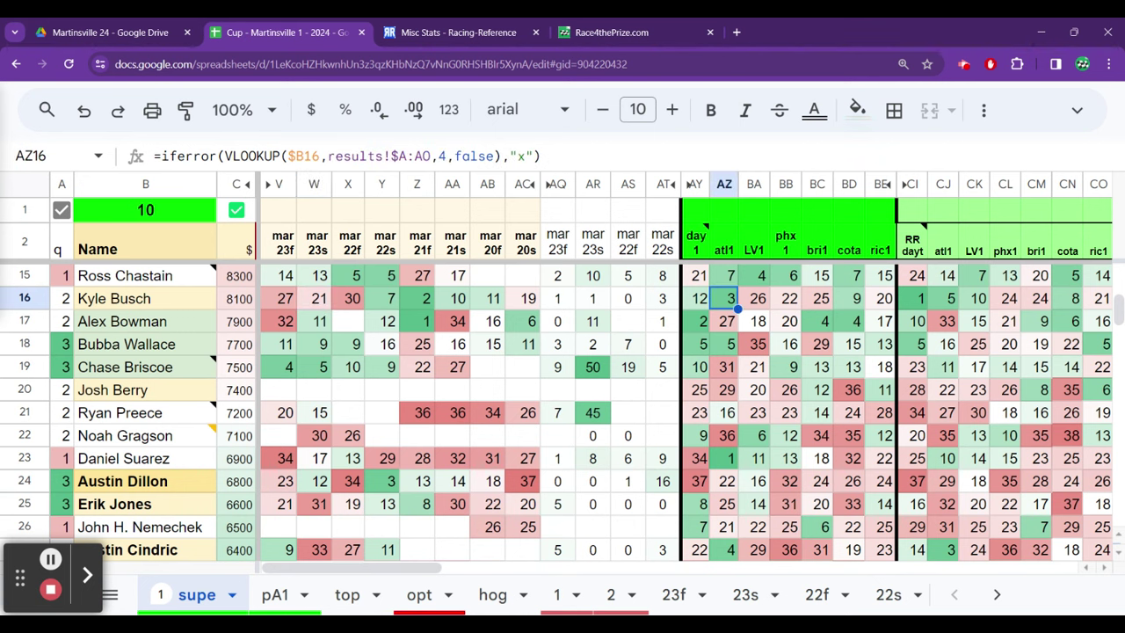
Examine Kyle Busch's remaining 2024 finishes and his rating ranks in row 16, ending at phx1 in CL16
{"action": "key", "text": "Right"}
{"action": "key", "text": "Right"}
{"action": "key", "text": "Right"}
{"action": "key", "text": "Right"}
{"action": "key", "text": "Right"}
{"action": "key", "text": "Right"}
{"action": "key", "text": "Right"}
{"action": "key", "text": "Right"}
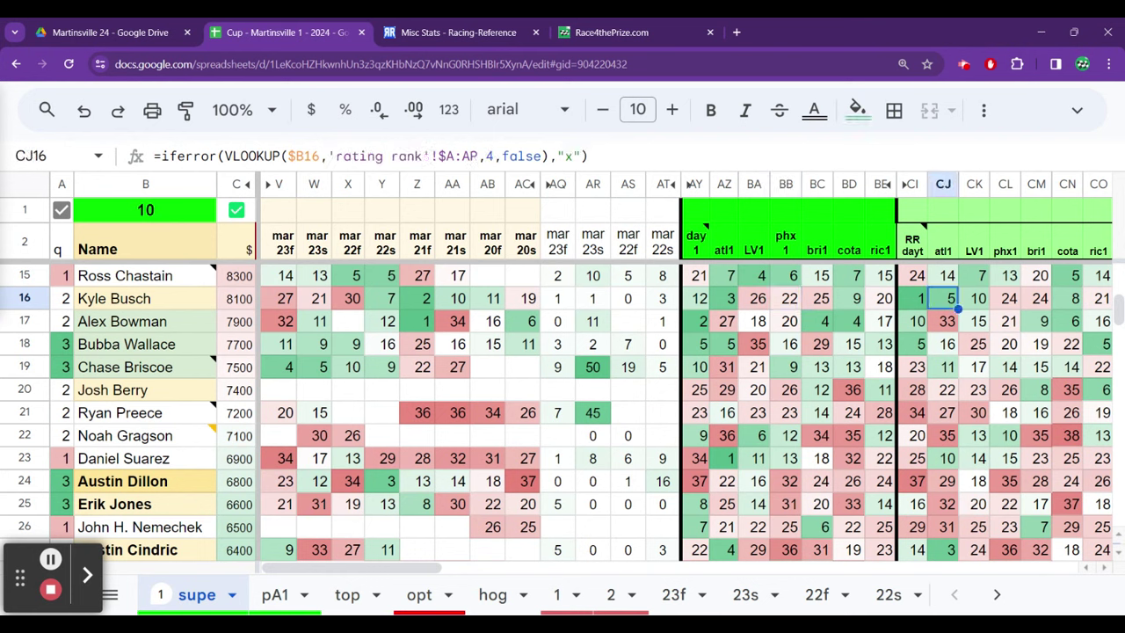
{"action": "key", "text": "Right"}
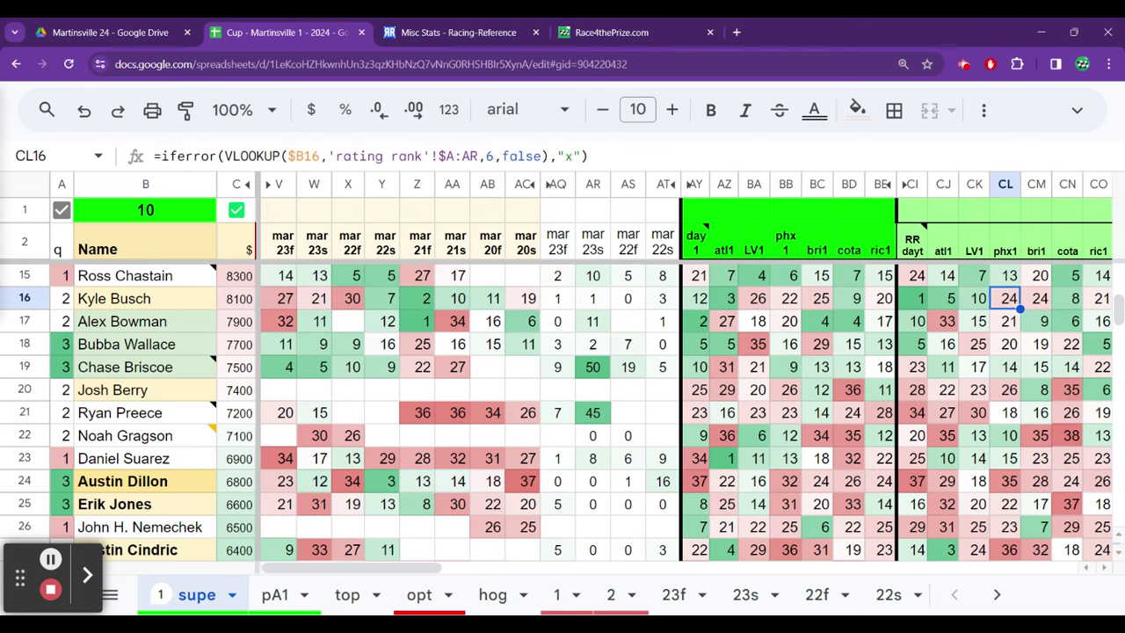
Check Kyle Busch's remaining rating ranks through ric1 in CO16, returning across row 16 to his mar 23f finish in V16
{"action": "key", "text": "Right"}
{"action": "key", "text": "Right"}
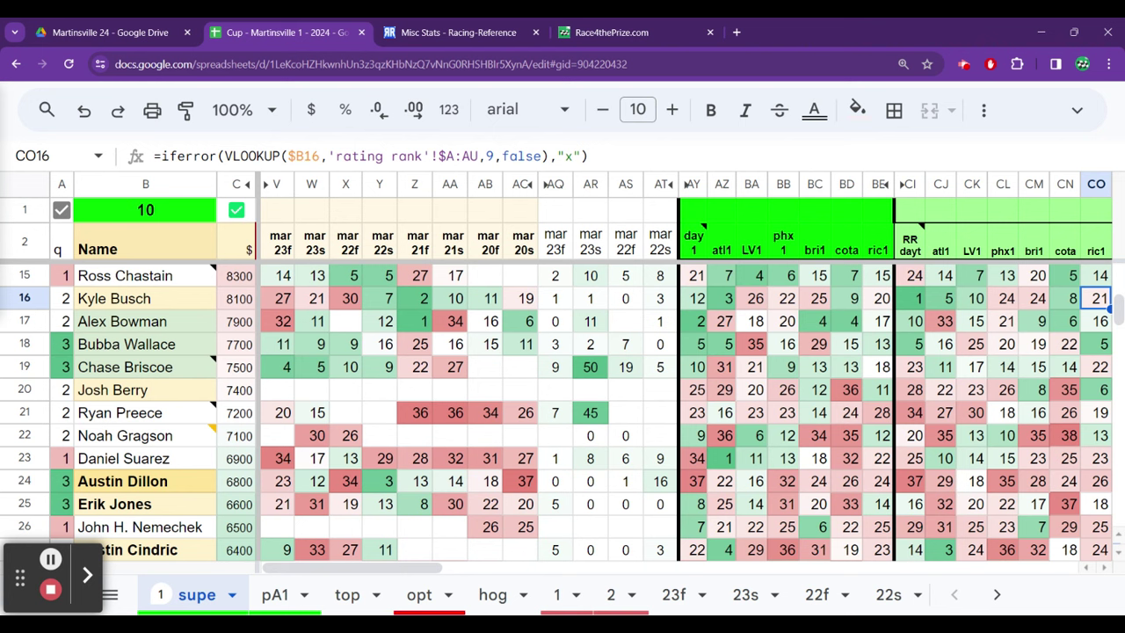
{"action": "key", "text": "Left"}
{"action": "key", "text": "Left"}
{"action": "key", "text": "Left"}
{"action": "key", "text": "Left"}
{"action": "key", "text": "Left"}
{"action": "key", "text": "Left"}
{"action": "key", "text": "Left"}
{"action": "key", "text": "Left"}
{"action": "key", "text": "Left"}
{"action": "key", "text": "Left"}
{"action": "key", "text": "Left"}
{"action": "key", "text": "Left"}
{"action": "key", "text": "Left"}
{"action": "key", "text": "Left"}
{"action": "key", "text": "Left"}
{"action": "key", "text": "Left"}
{"action": "key", "text": "Left"}
{"action": "key", "text": "Left"}
{"action": "key", "text": "Left"}
{"action": "key", "text": "Left"}
{"action": "key", "text": "Right"}
{"action": "key", "text": "Right"}
{"action": "key", "text": "Right"}
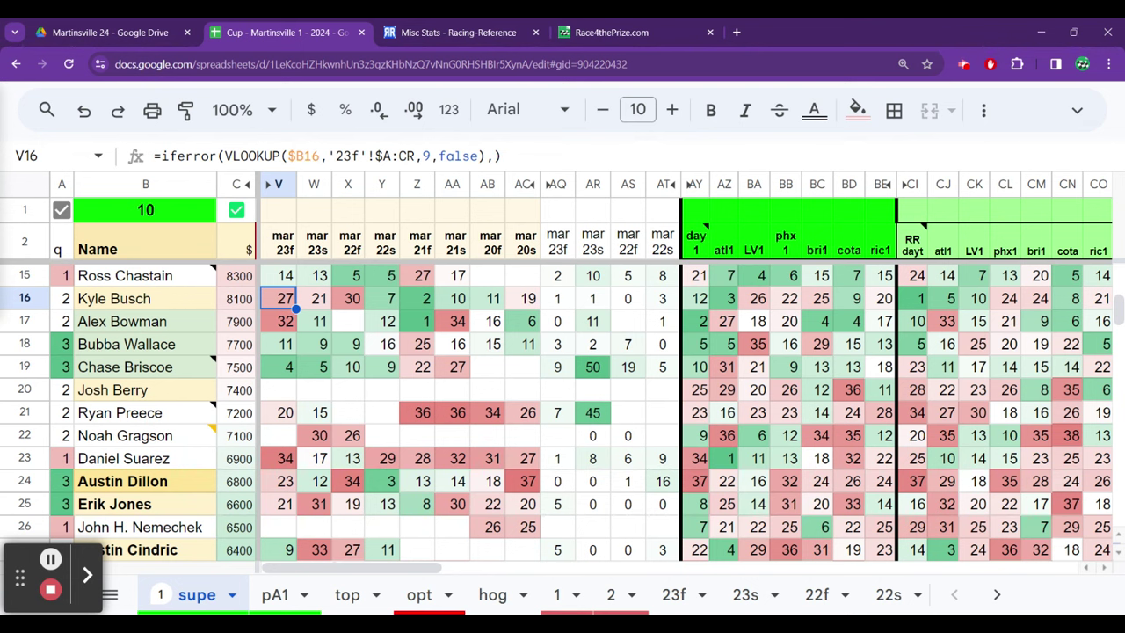
Compare the mar 23f finishes in column V from Kyle Busch's row up to Chase Elliott's in V12
{"action": "key", "text": "Up"}
{"action": "key", "text": "Up"}
{"action": "key", "text": "Up"}
{"action": "key", "text": "Up"}
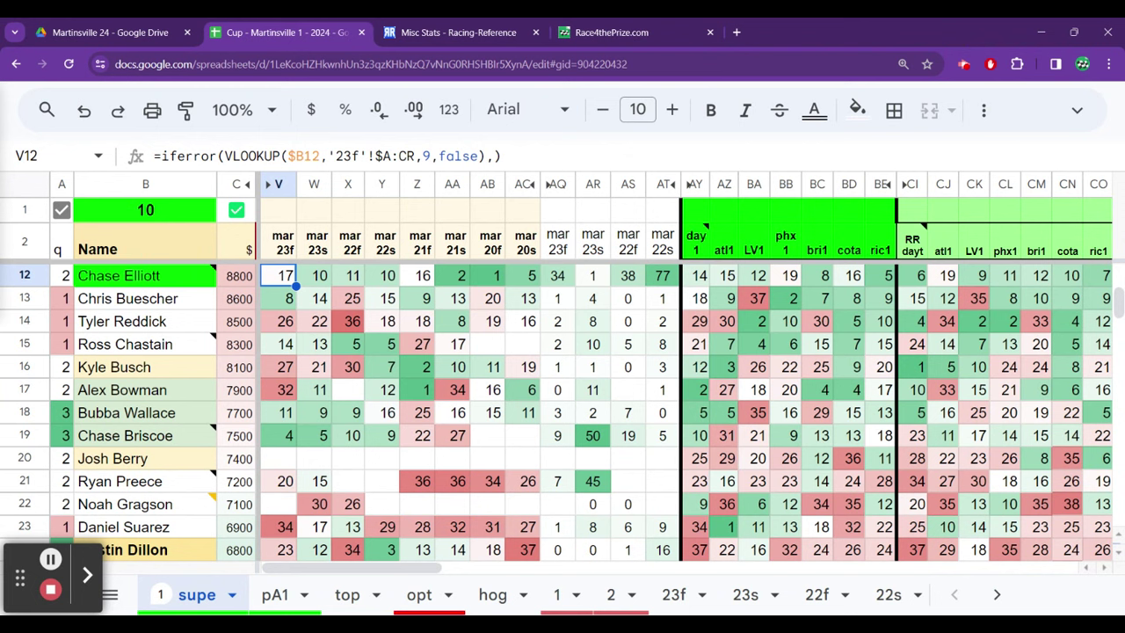
{"action": "key", "text": "Down"}
{"action": "key", "text": "Down"}
{"action": "key", "text": "Down"}
{"action": "key", "text": "Down"}
{"action": "key", "text": "Down"}
{"action": "key", "text": "Down"}
{"action": "key", "text": "Down"}
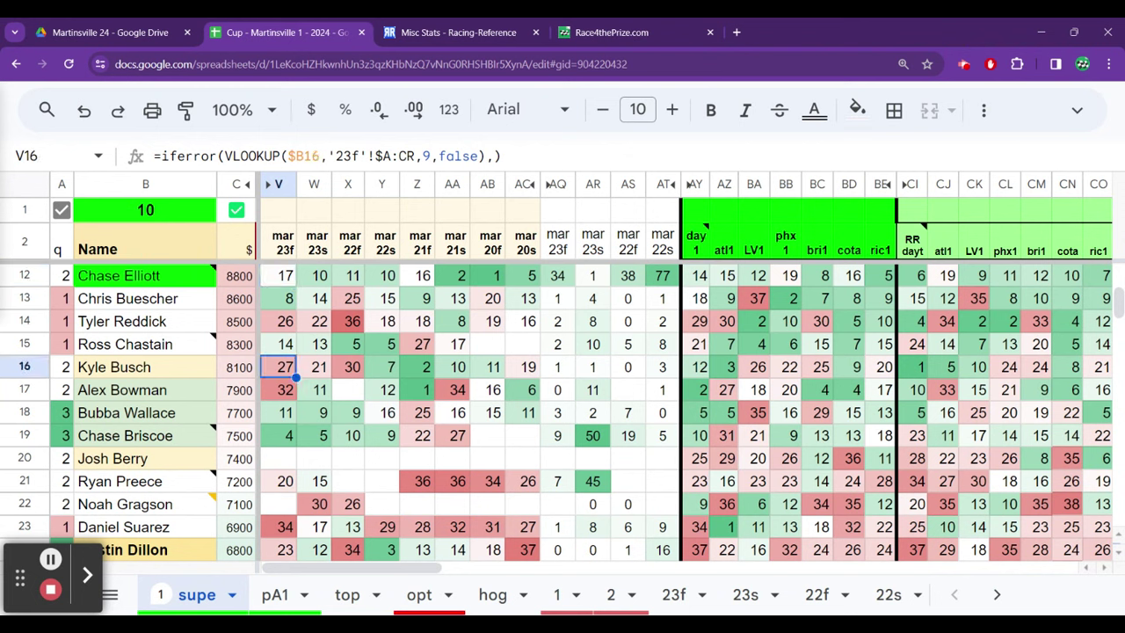
Examine the mar 23f finishes down to Austin Dillon's in V24, returning to Kyle Busch's in V16
{"action": "key", "text": "Down"}
{"action": "key", "text": "Down"}
{"action": "key", "text": "Down"}
{"action": "key", "text": "Down"}
{"action": "key", "text": "Down"}
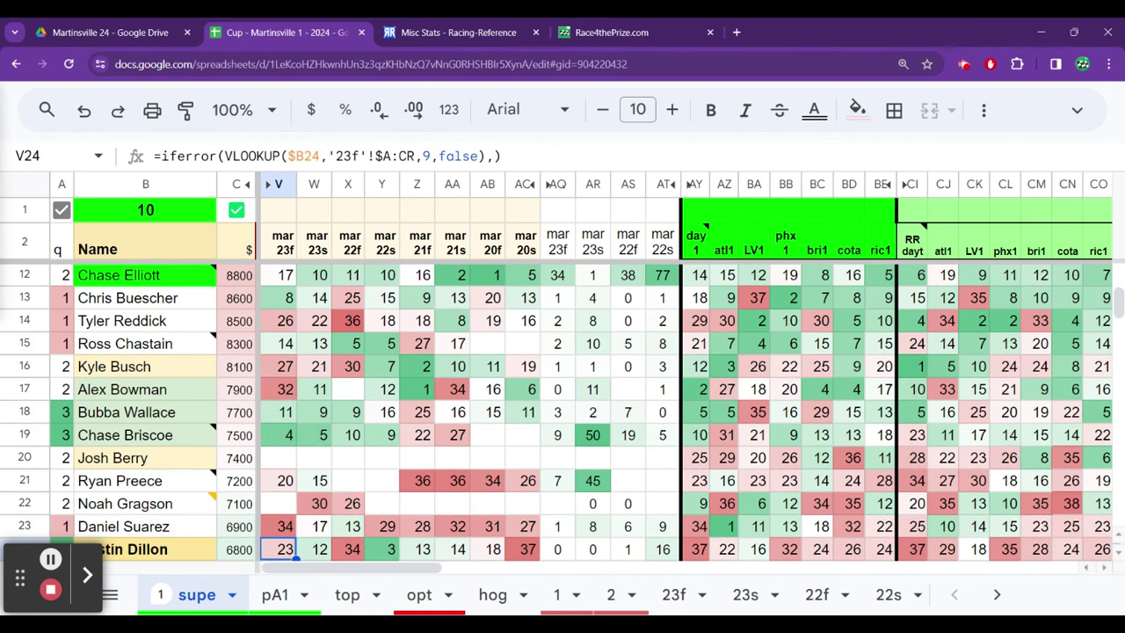
{"action": "key", "text": "Up"}
{"action": "key", "text": "Up"}
{"action": "key", "text": "Up"}
{"action": "key", "text": "Up"}
{"action": "key", "text": "Up"}
{"action": "key", "text": "Up"}
{"action": "key", "text": "Up"}
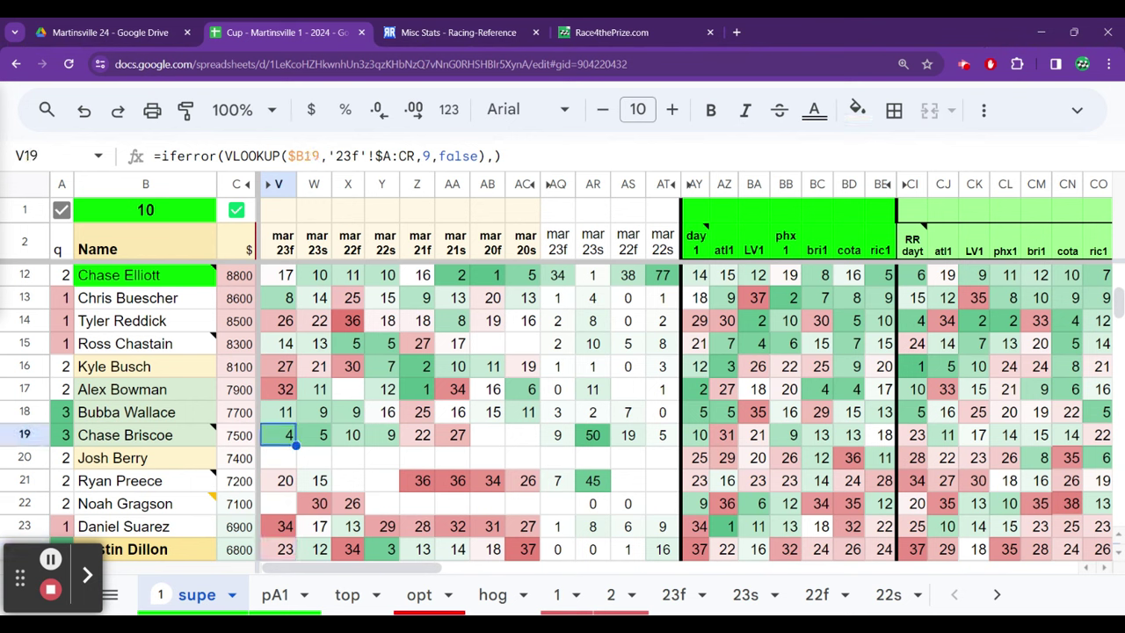
{"action": "key", "text": "Up"}
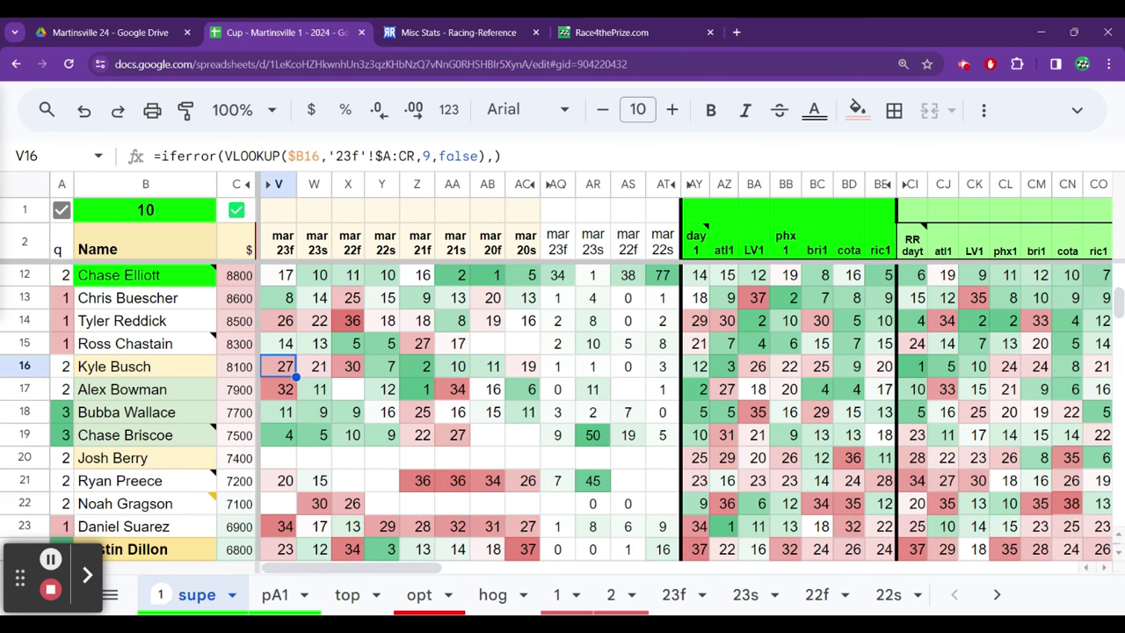
Review Ross Chastain's mar 23f to mar 22s finishes in row 15 and read the note on his name
{"action": "left_click", "coordinate": [278, 343]}
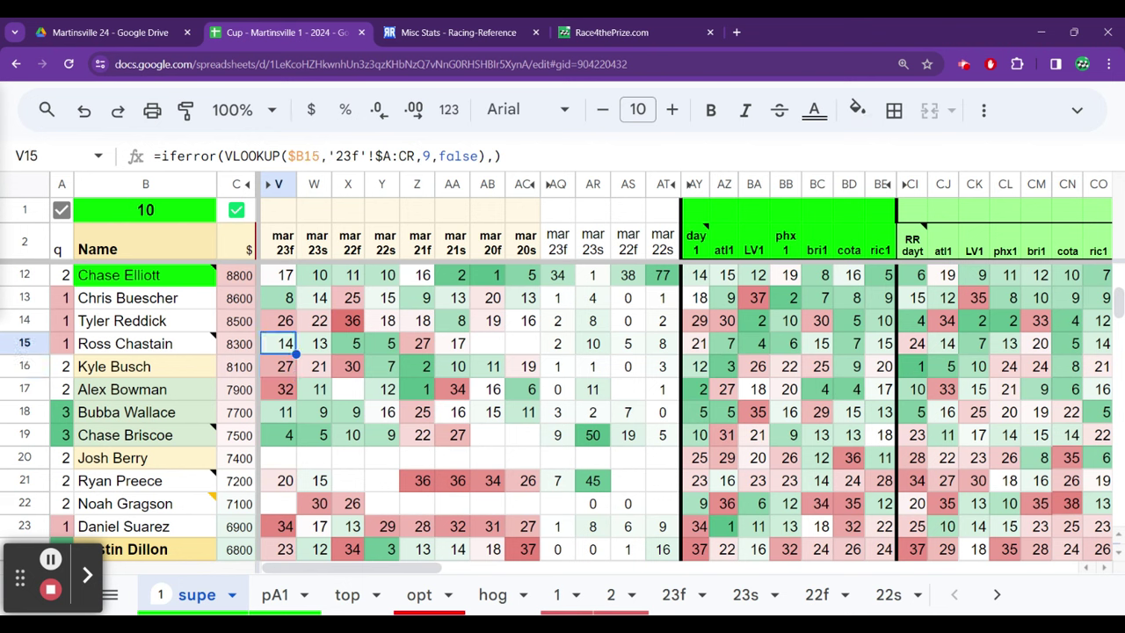
{"action": "key", "text": "Right"}
{"action": "key", "text": "Right"}
{"action": "key", "text": "Right"}
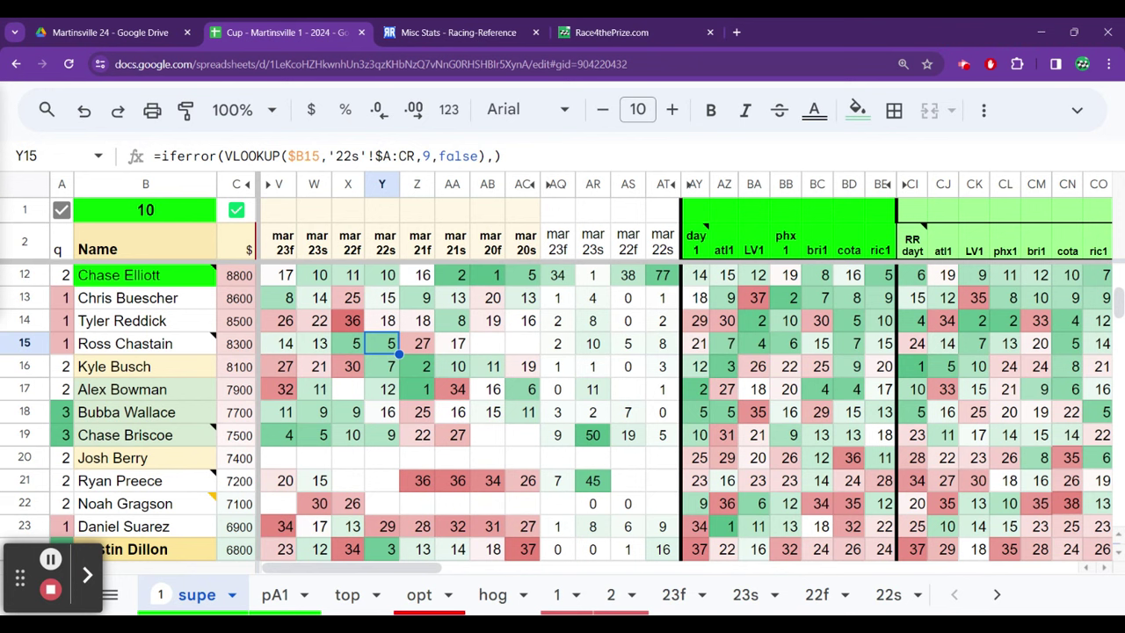
{"action": "mouse_move", "coordinate": [153, 353]}
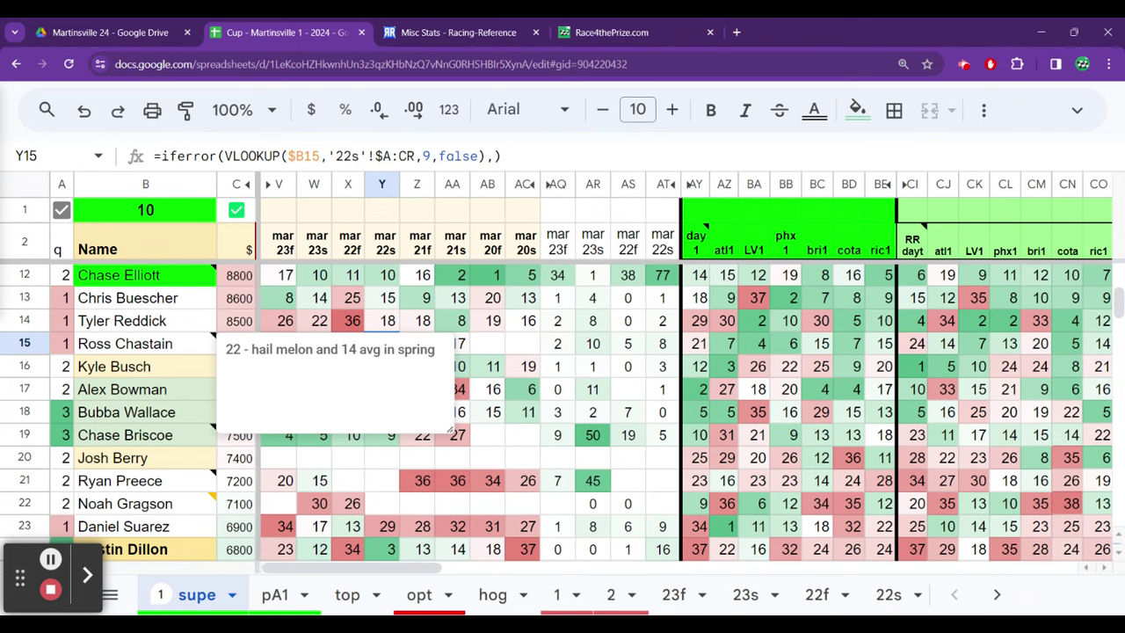
{"action": "left_click", "coordinate": [310, 281]}
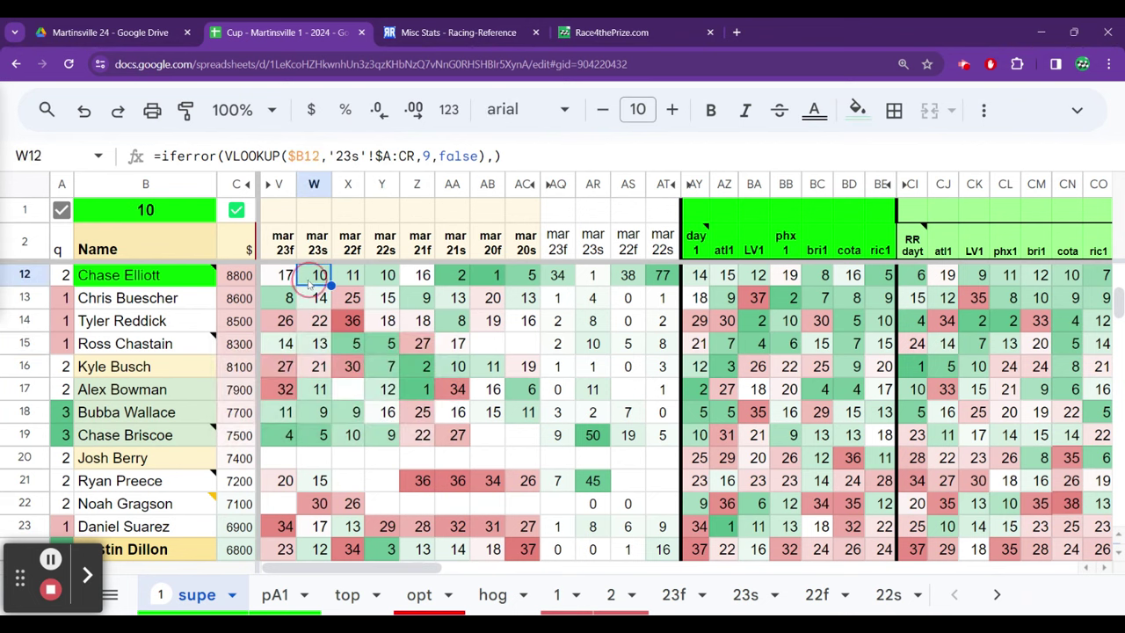
{"action": "left_click", "coordinate": [373, 344]}
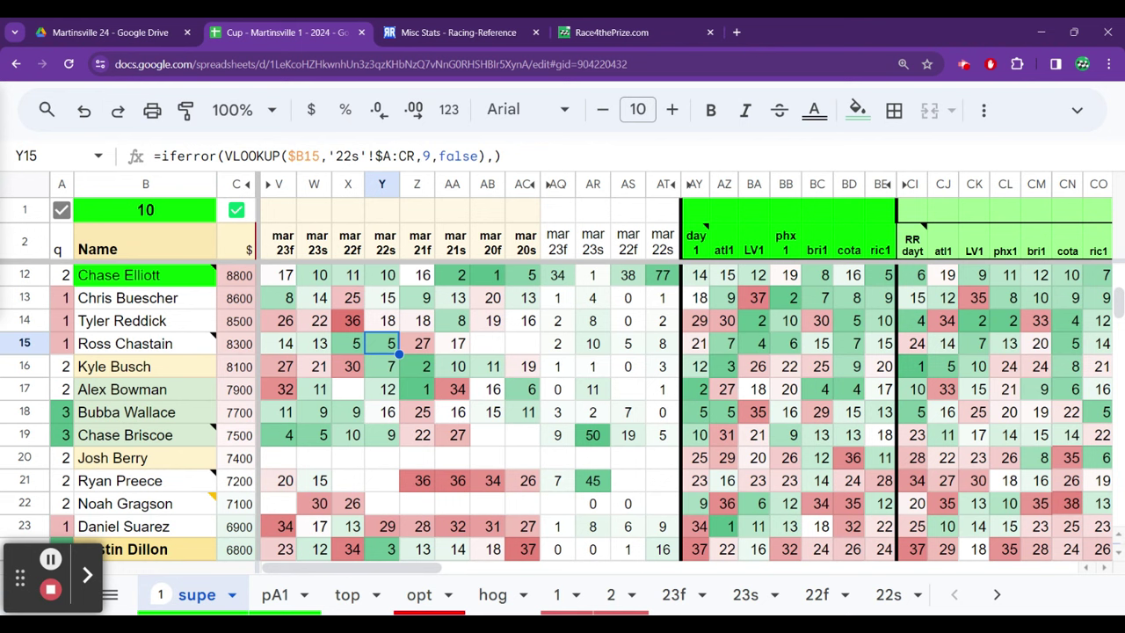
Compare the mar 22s finishes of Tyler Reddick, Chris Buescher, Ty Gibbs and Chase Elliott in column Y, ending at Y12
{"action": "left_click", "coordinate": [384, 320]}
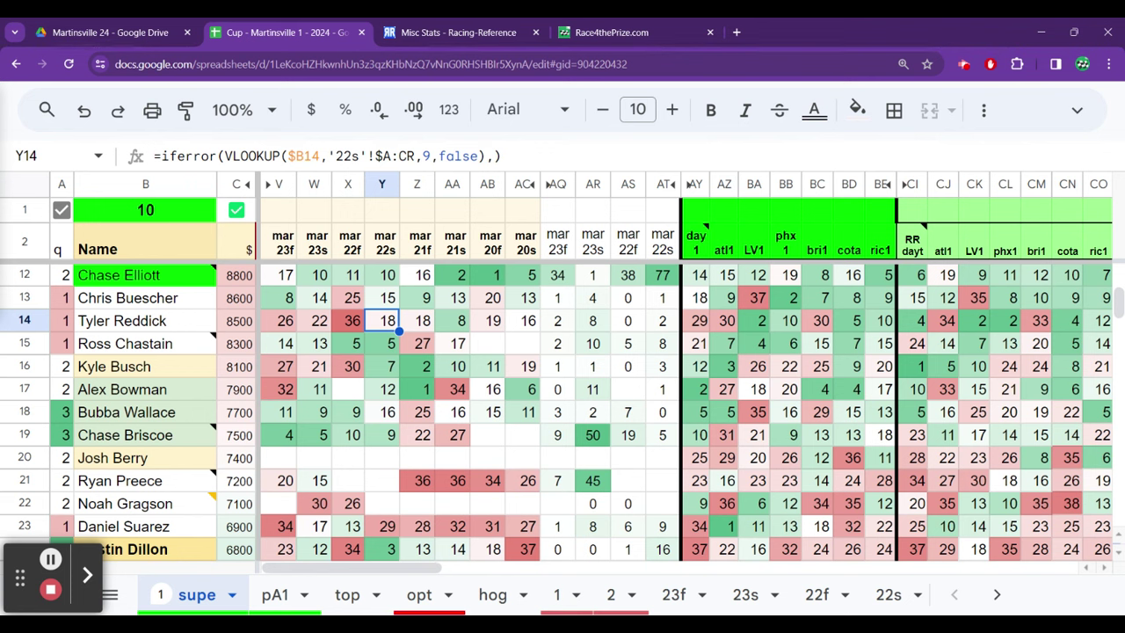
{"action": "key", "text": "Up"}
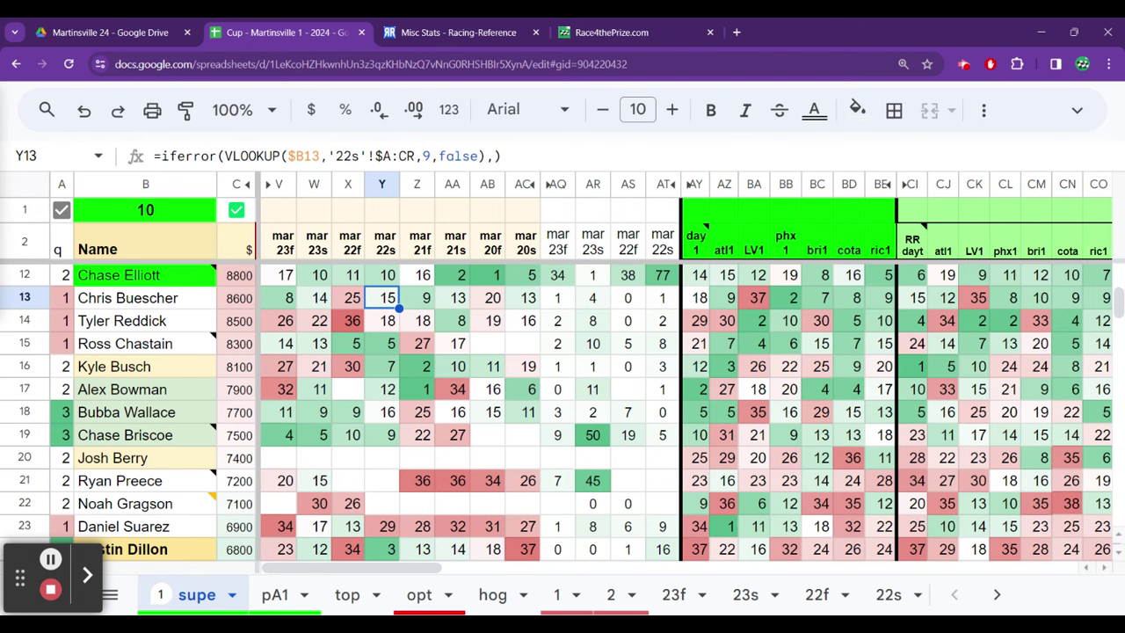
{"action": "key", "text": "Up"}
{"action": "key", "text": "Up"}
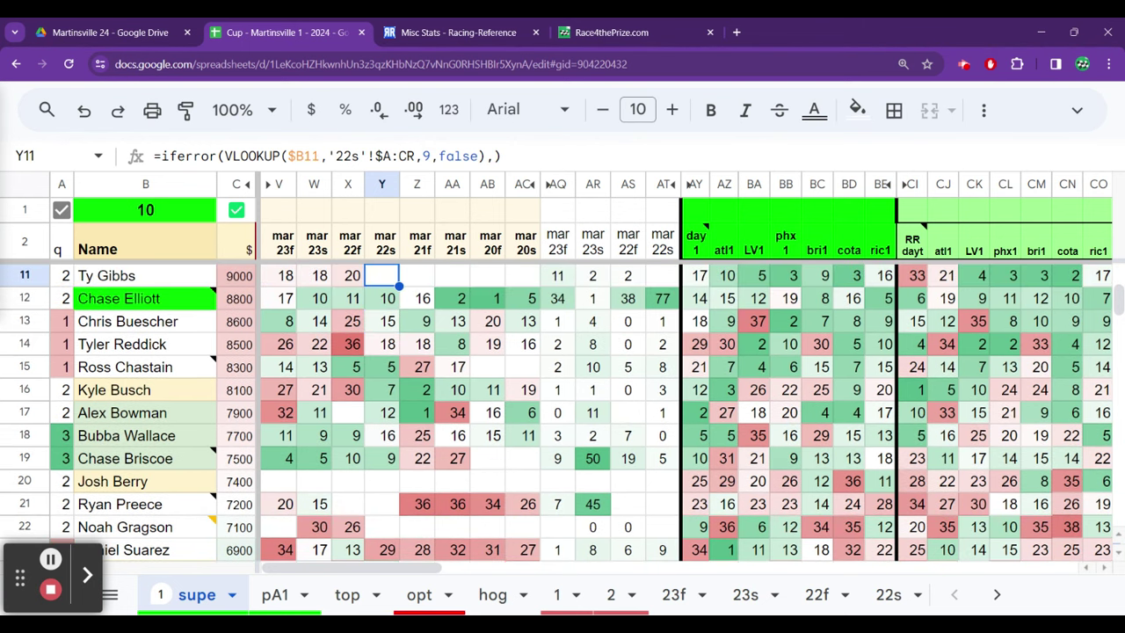
{"action": "key", "text": "Down"}
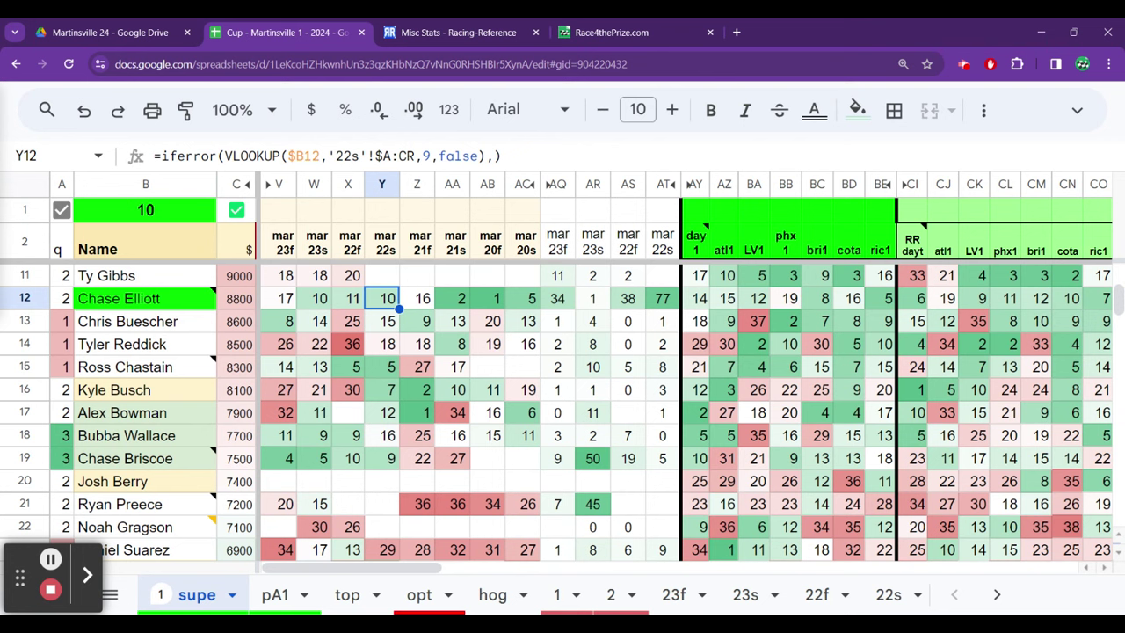
Review Chase Elliott's older Martinsville finishes and his hog-sheet figures in row 12 across to mar 22s in AT12
{"action": "key", "text": "Right"}
{"action": "key", "text": "Right"}
{"action": "key", "text": "Right"}
{"action": "key", "text": "Right"}
{"action": "key", "text": "Right"}
{"action": "key", "text": "Right"}
{"action": "key", "text": "Right"}
{"action": "key", "text": "Right"}
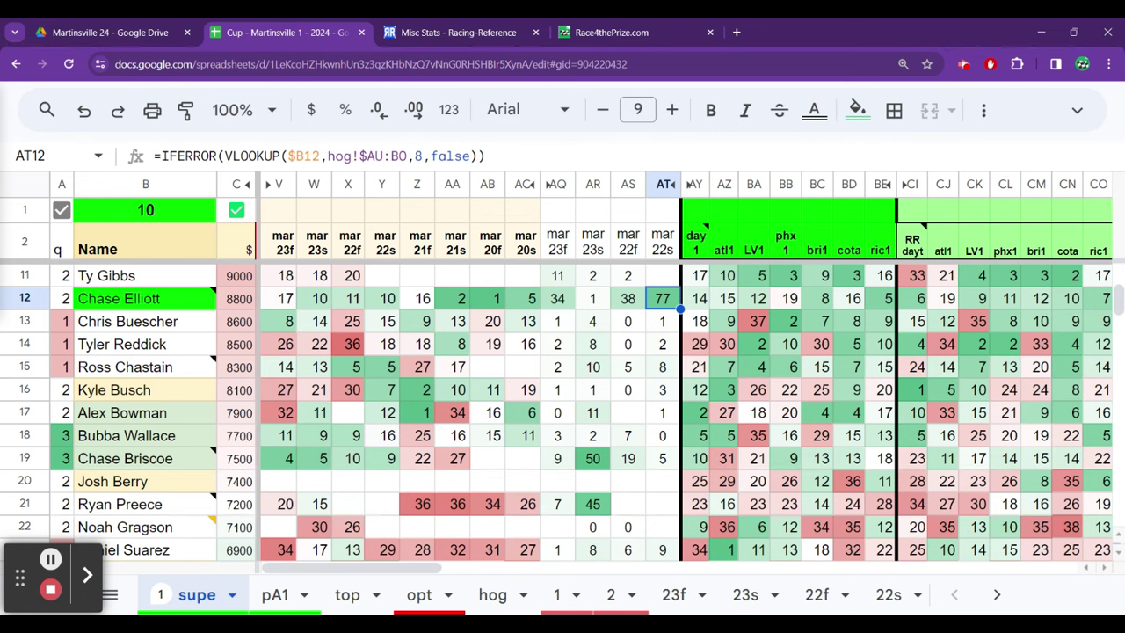
Trace Chase Elliott's Martinsville figures back across row 12 to his mar 23f finish in V12
{"action": "key", "text": "Left"}
{"action": "key", "text": "Left"}
{"action": "key", "text": "Left"}
{"action": "key", "text": "Left"}
{"action": "key", "text": "Left"}
{"action": "key", "text": "Left"}
{"action": "key", "text": "Left"}
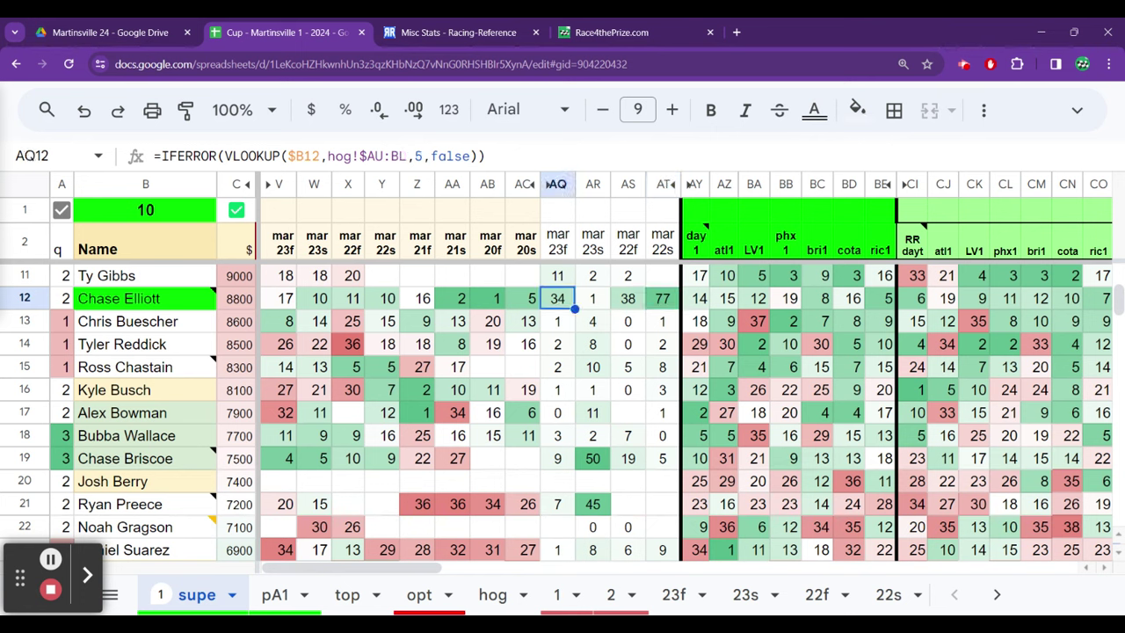
{"action": "key", "text": "Left"}
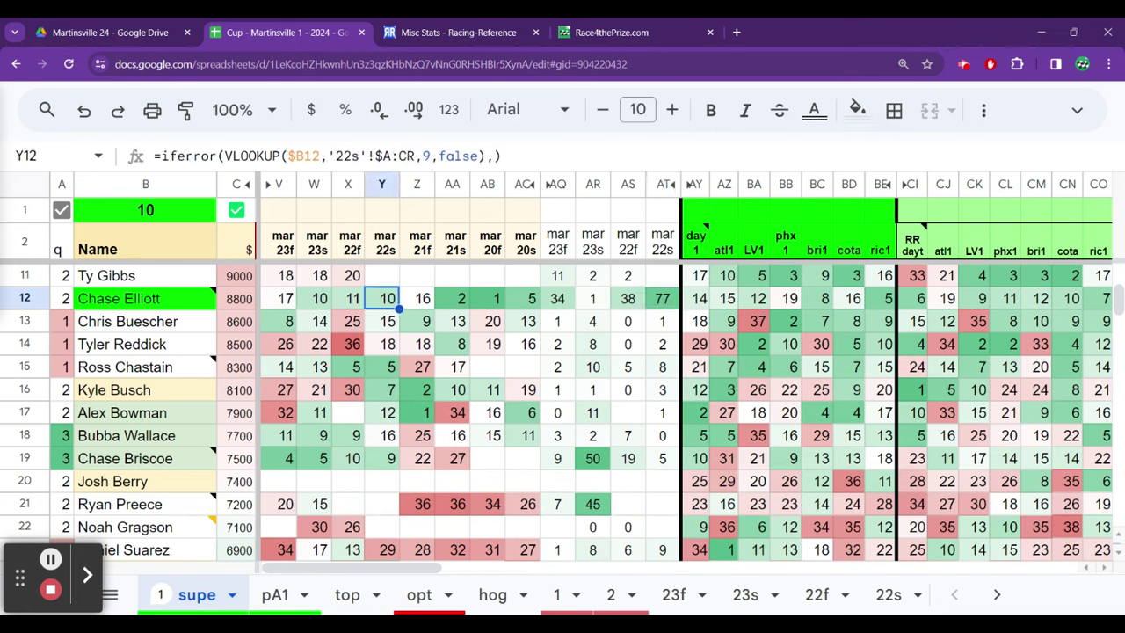
{"action": "key", "text": "Left"}
{"action": "key", "text": "Left"}
{"action": "key", "text": "Left"}
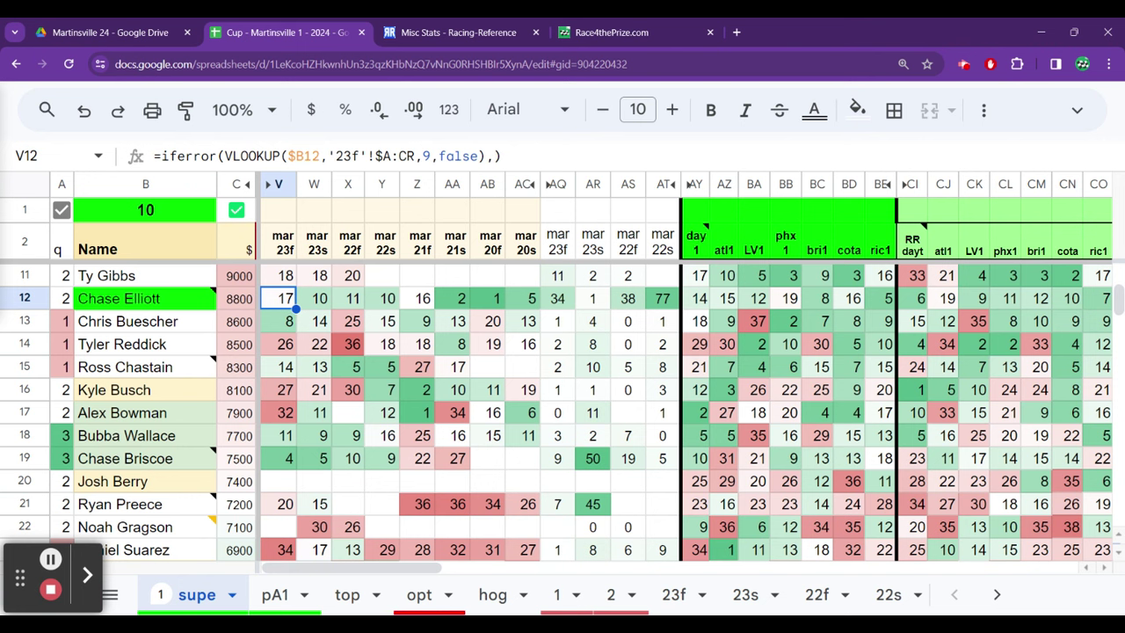
Compare Chase Elliott's Martinsville finishes with his hog-sheet figures in AQ12 to AT12
{"action": "key", "text": "Right"}
{"action": "key", "text": "Right"}
{"action": "key", "text": "Right"}
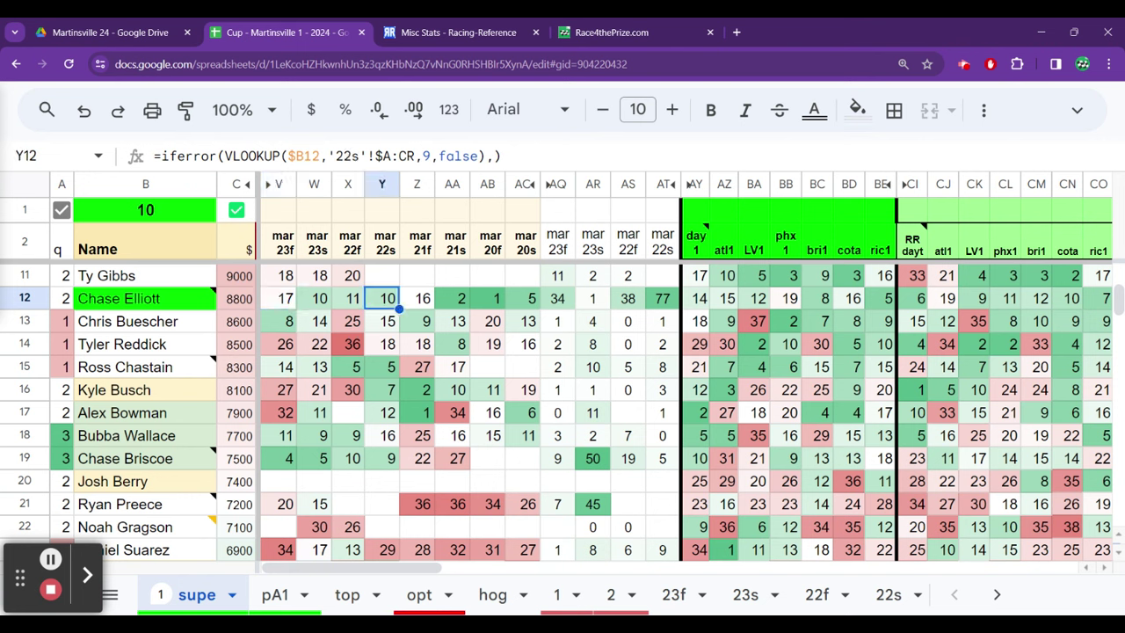
{"action": "key", "text": "Right"}
{"action": "key", "text": "Right"}
{"action": "key", "text": "Right"}
{"action": "key", "text": "Right"}
{"action": "key", "text": "Right"}
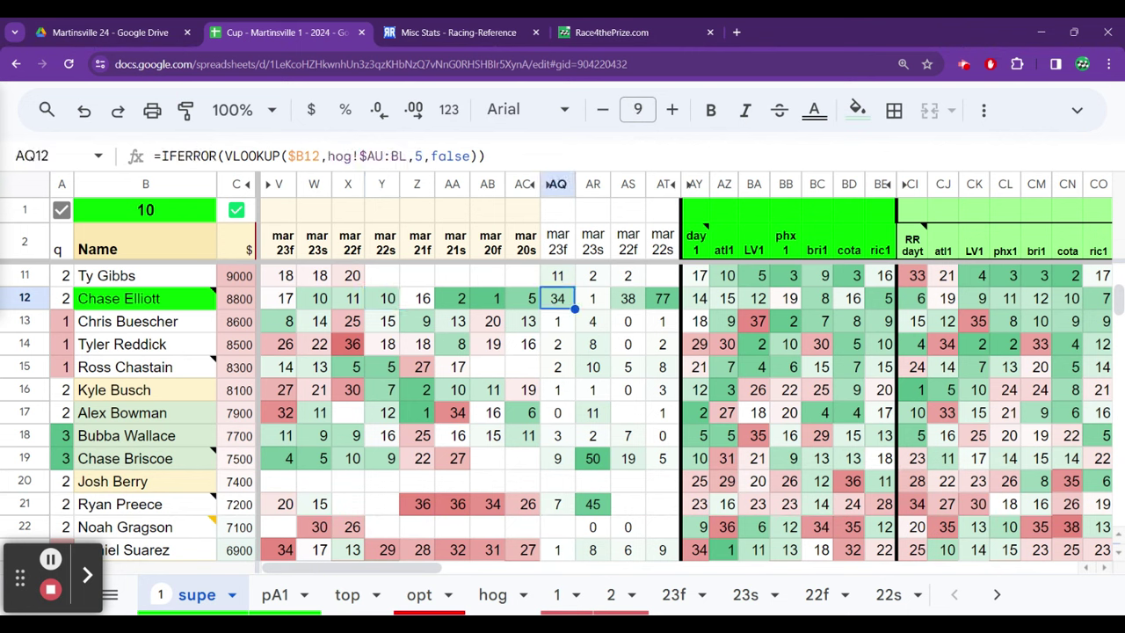
{"action": "key", "text": "Right"}
{"action": "key", "text": "Right"}
{"action": "key", "text": "Right"}
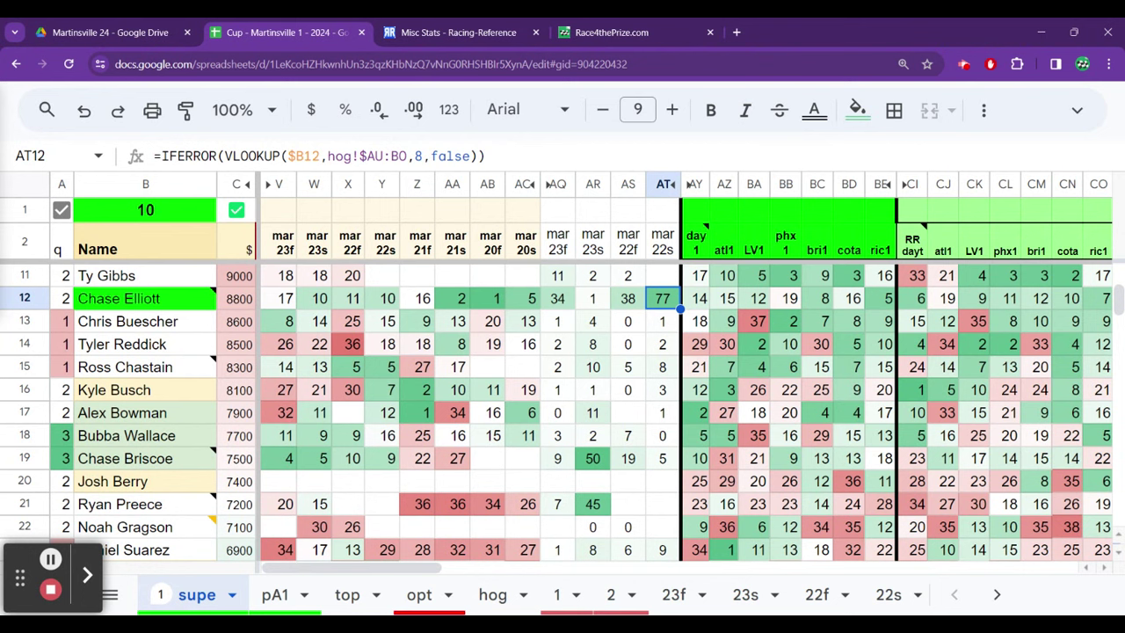
Recheck Chase Elliott's hog-sheet figures from AT12 back to AQ12, returning to his mar 23f finish in V12
{"action": "key", "text": "Left"}
{"action": "key", "text": "Left"}
{"action": "key", "text": "Left"}
{"action": "key", "text": "Left"}
{"action": "key", "text": "Left"}
{"action": "key", "text": "Left"}
{"action": "key", "text": "Left"}
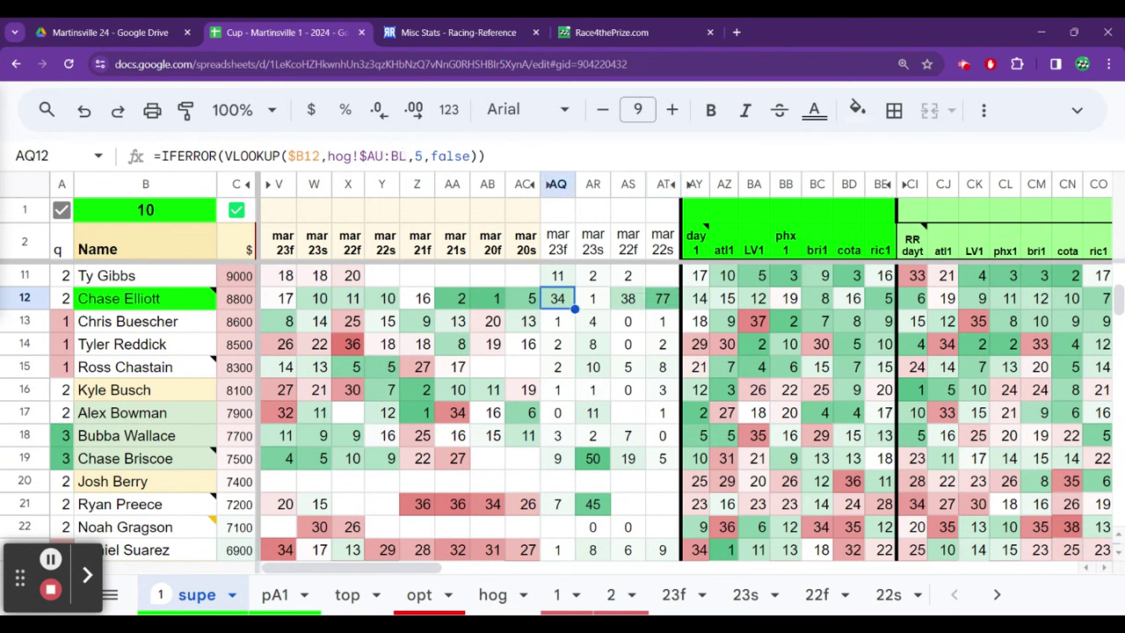
{"action": "key", "text": "Left"}
{"action": "key", "text": "Left"}
{"action": "key", "text": "Left"}
{"action": "key", "text": "Left"}
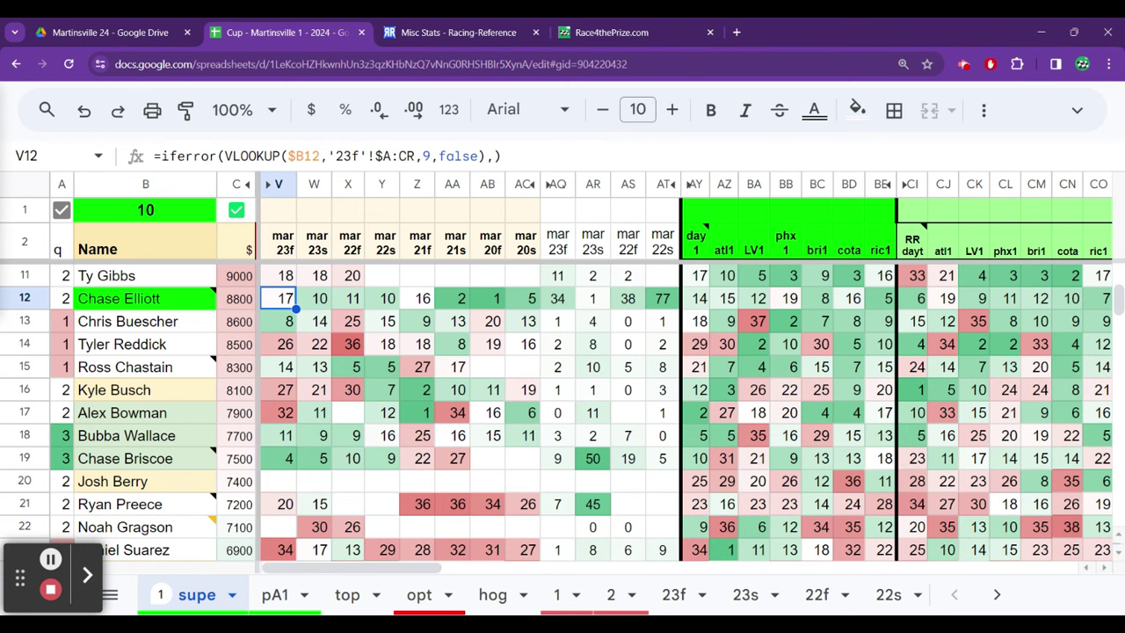
Examine Chase Elliott's full Martinsville history in row 12 from mar 23f in V12 to AT12
{"action": "key", "text": "Right"}
{"action": "key", "text": "Right"}
{"action": "key", "text": "Right"}
{"action": "key", "text": "Right"}
{"action": "key", "text": "Right"}
{"action": "key", "text": "Right"}
{"action": "key", "text": "Right"}
{"action": "key", "text": "Right"}
{"action": "key", "text": "Right"}
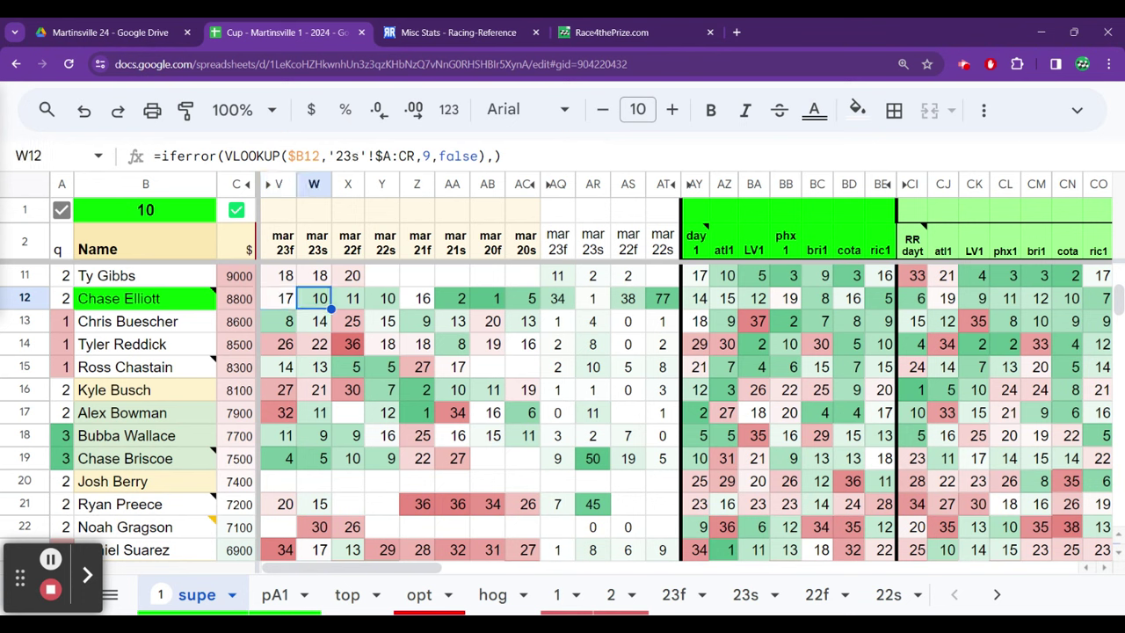
{"action": "key", "text": "Right"}
{"action": "key", "text": "Right"}
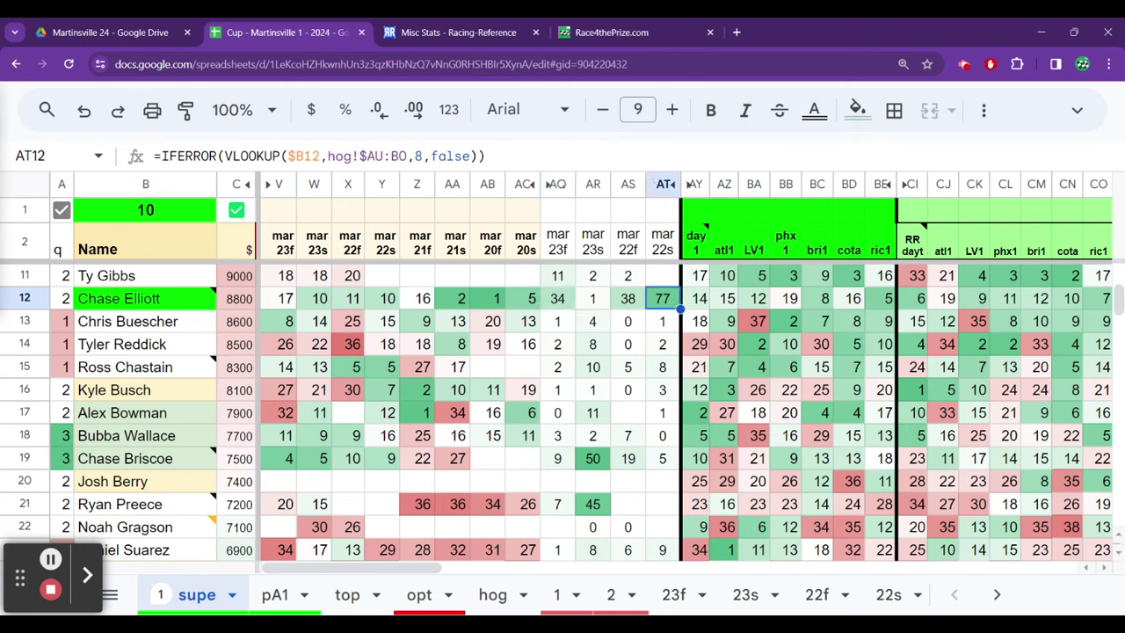
Review Chase Elliott's 2024 finishes and rating ranks in row 12 across to ric1 in CO12
{"action": "key", "text": "Right"}
{"action": "key", "text": "Right"}
{"action": "key", "text": "Right"}
{"action": "key", "text": "Right"}
{"action": "key", "text": "Right"}
{"action": "key", "text": "Right"}
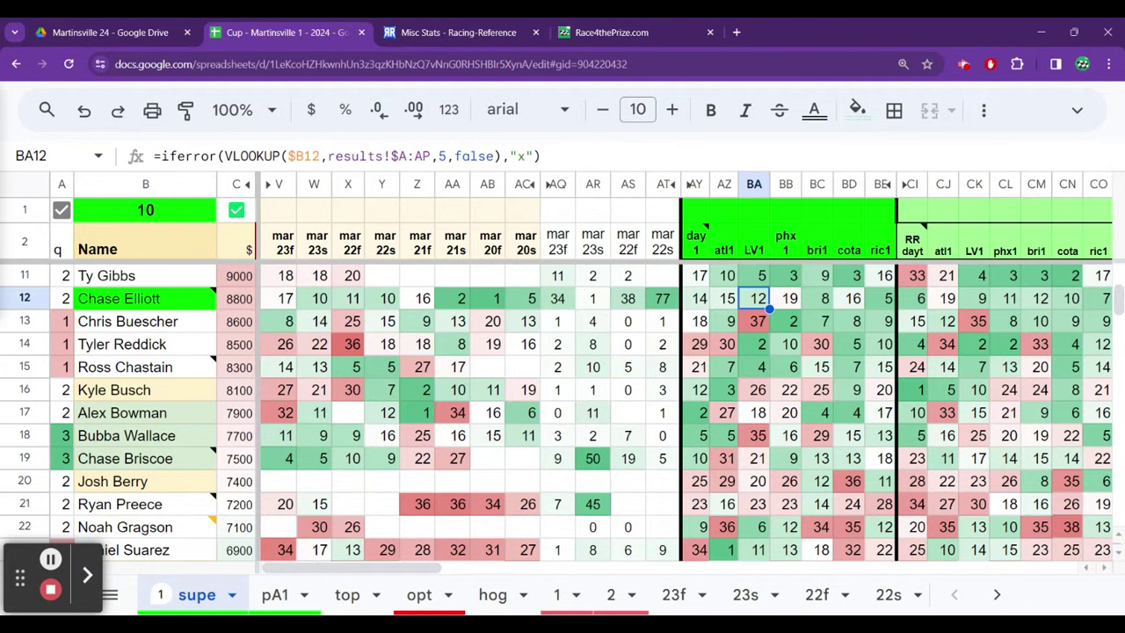
{"action": "key", "text": "Right"}
{"action": "key", "text": "Right"}
{"action": "key", "text": "Right"}
{"action": "key", "text": "Right"}
{"action": "key", "text": "Right"}
{"action": "key", "text": "Right"}
{"action": "key", "text": "Right"}
{"action": "key", "text": "Right"}
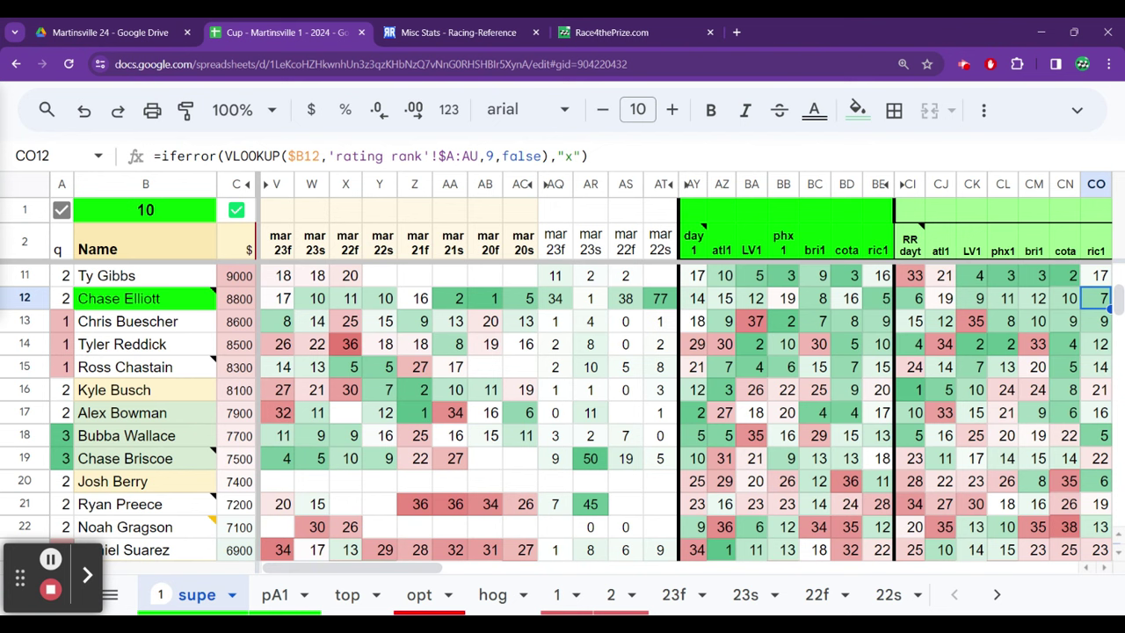
Recheck Chase Elliott's rating ranks between phx1 in CL12 and ric1 in CO12
{"action": "key", "text": "Left"}
{"action": "key", "text": "Left"}
{"action": "key", "text": "Left"}
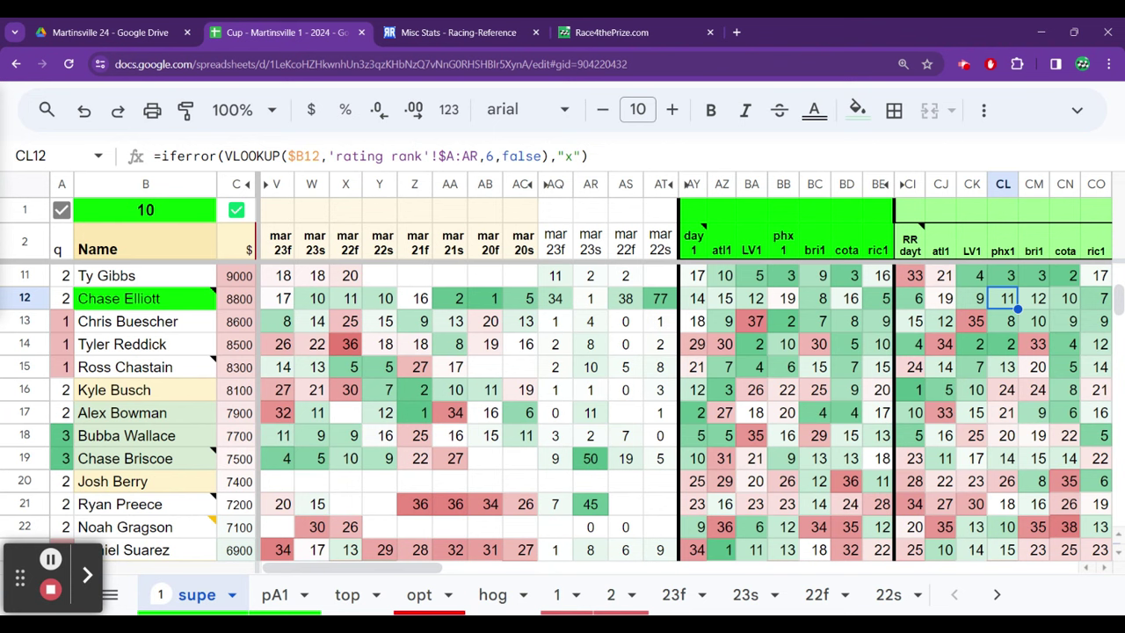
{"action": "key", "text": "Right"}
{"action": "key", "text": "Right"}
{"action": "key", "text": "Right"}
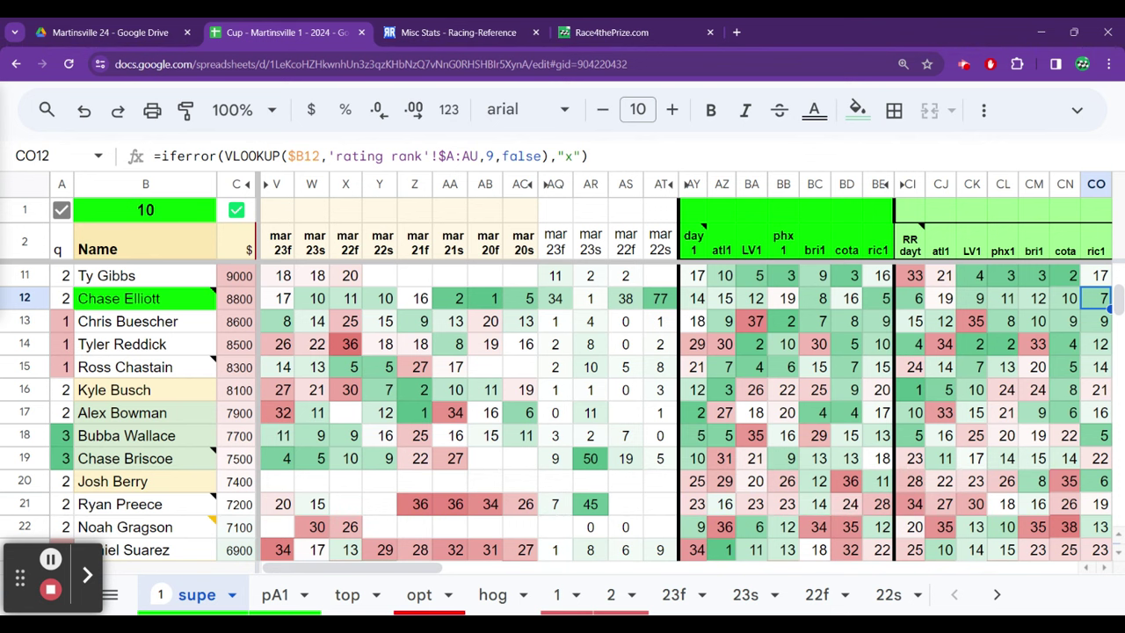
Return to the mar 23f column and check the finishes above Chase Elliott's up to row 9, ending at Ty Gibbs's in V11
{"action": "key", "text": "Left"}
{"action": "key", "text": "Left"}
{"action": "key", "text": "Left"}
{"action": "key", "text": "Left"}
{"action": "key", "text": "Left"}
{"action": "key", "text": "Left"}
{"action": "key", "text": "Left"}
{"action": "key", "text": "Left"}
{"action": "key", "text": "Left"}
{"action": "key", "text": "Left"}
{"action": "key", "text": "Left"}
{"action": "key", "text": "Left"}
{"action": "key", "text": "Left"}
{"action": "key", "text": "Left"}
{"action": "key", "text": "Left"}
{"action": "key", "text": "Left"}
{"action": "key", "text": "Left"}
{"action": "key", "text": "Left"}
{"action": "key", "text": "Left"}
{"action": "key", "text": "Left"}
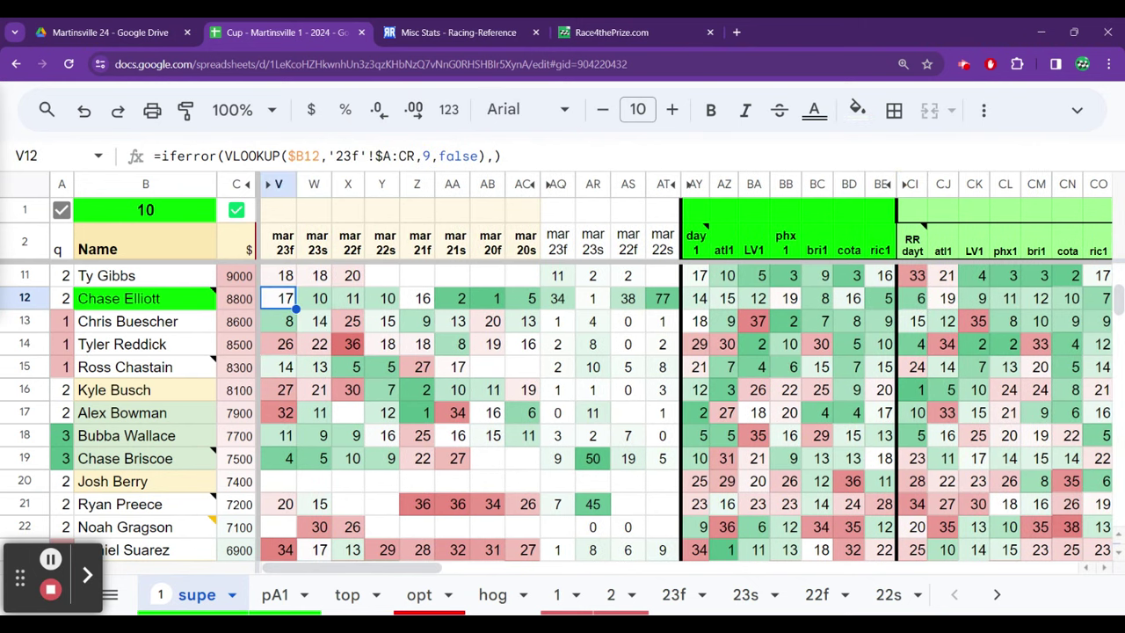
{"action": "key", "text": "Up"}
{"action": "key", "text": "Up"}
{"action": "key", "text": "Up"}
{"action": "key", "text": "Down"}
{"action": "key", "text": "Down"}
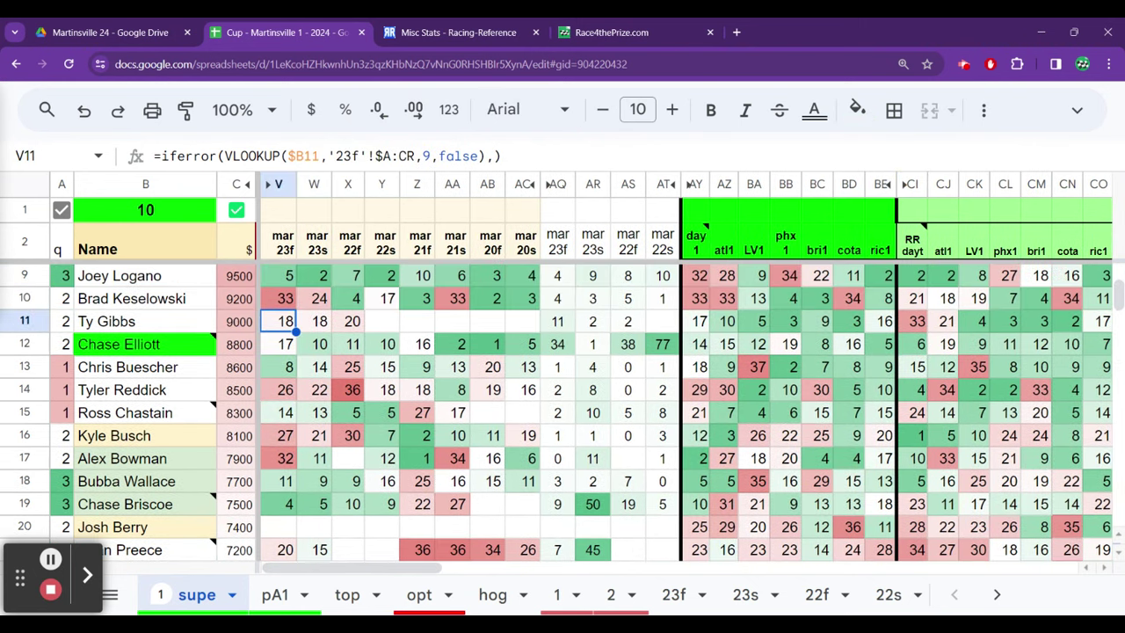
Review Ty Gibbs's Martinsville history and 2024 finishes in row 11 across to ric1 in BE11
{"action": "key", "text": "Right"}
{"action": "key", "text": "Right"}
{"action": "key", "text": "Right"}
{"action": "key", "text": "Right"}
{"action": "key", "text": "Right"}
{"action": "key", "text": "Right"}
{"action": "key", "text": "Right"}
{"action": "key", "text": "Right"}
{"action": "key", "text": "Right"}
{"action": "key", "text": "Right"}
{"action": "key", "text": "Right"}
{"action": "key", "text": "Right"}
{"action": "key", "text": "Right"}
{"action": "key", "text": "Right"}
{"action": "key", "text": "Right"}
{"action": "key", "text": "Right"}
{"action": "key", "text": "Right"}
{"action": "key", "text": "Right"}
{"action": "key", "text": "Right"}
{"action": "key", "text": "Right"}
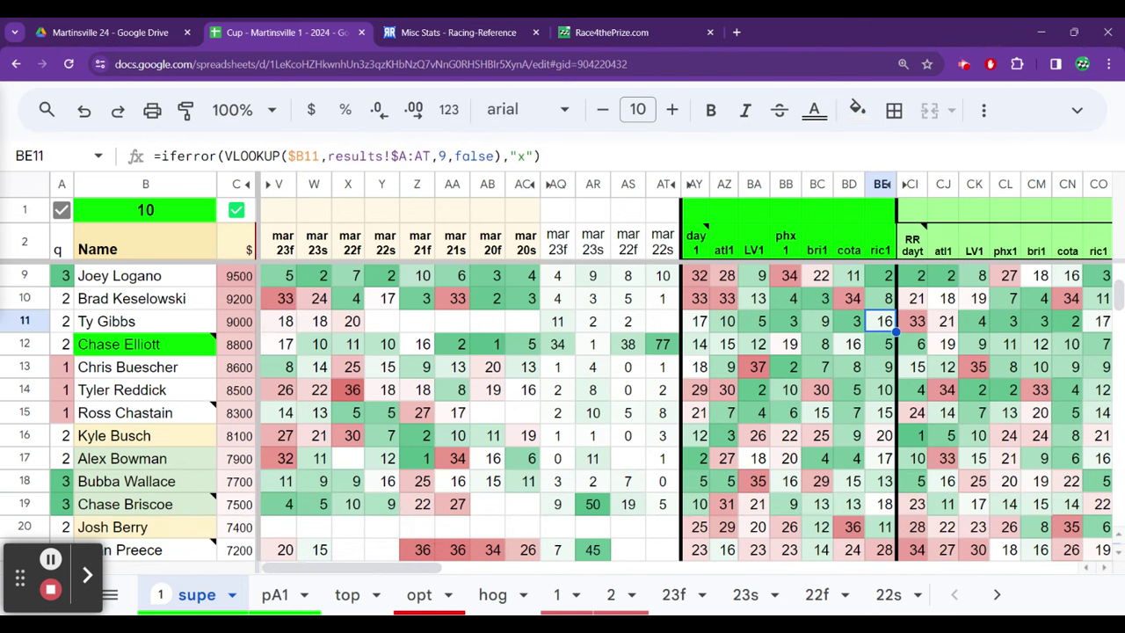
Check Ty Gibbs's 2024 rating ranks in row 11 across to ric1 in CO11
{"action": "key", "text": "Right"}
{"action": "key", "text": "Right"}
{"action": "key", "text": "Right"}
{"action": "key", "text": "Right"}
{"action": "key", "text": "Right"}
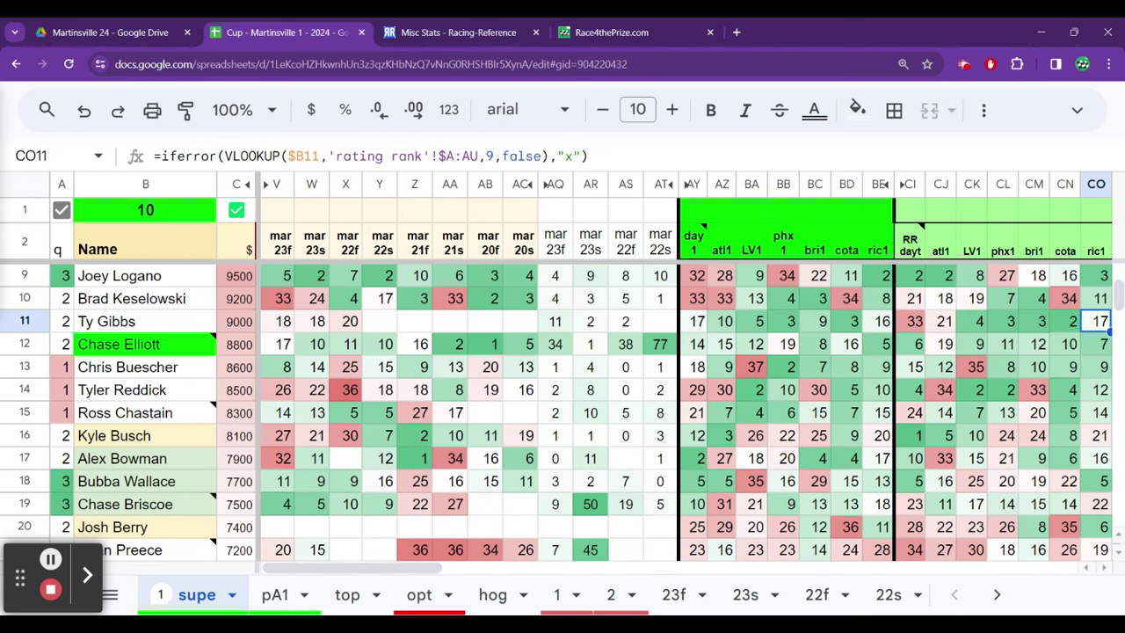
Go back through Ty Gibbs's row from ric1 to his mar 23f finish in V11
{"action": "key", "text": "Left"}
{"action": "key", "text": "Left"}
{"action": "key", "text": "Left"}
{"action": "key", "text": "Left"}
{"action": "key", "text": "Left"}
{"action": "key", "text": "Left"}
{"action": "key", "text": "Left"}
{"action": "key", "text": "Left"}
{"action": "key", "text": "Left"}
{"action": "key", "text": "Left"}
{"action": "key", "text": "Left"}
{"action": "key", "text": "Left"}
{"action": "key", "text": "Left"}
{"action": "key", "text": "Left"}
{"action": "key", "text": "Left"}
{"action": "key", "text": "Left"}
{"action": "key", "text": "Left"}
{"action": "key", "text": "Left"}
{"action": "key", "text": "Left"}
{"action": "key", "text": "Left"}
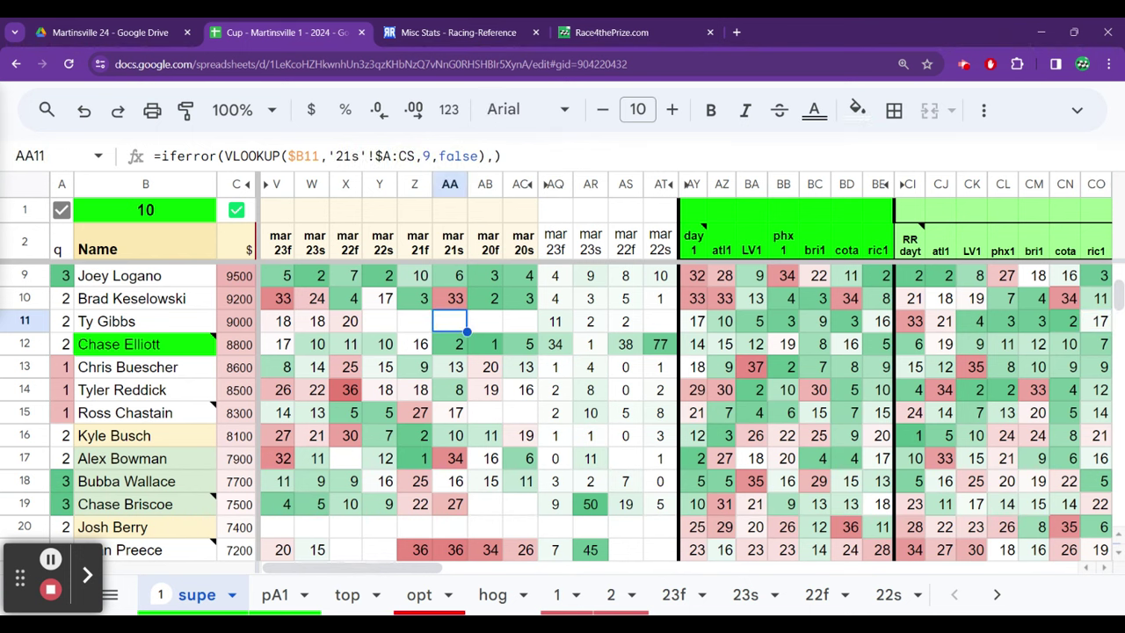
{"action": "key", "text": "Left"}
{"action": "key", "text": "Left"}
{"action": "key", "text": "Left"}
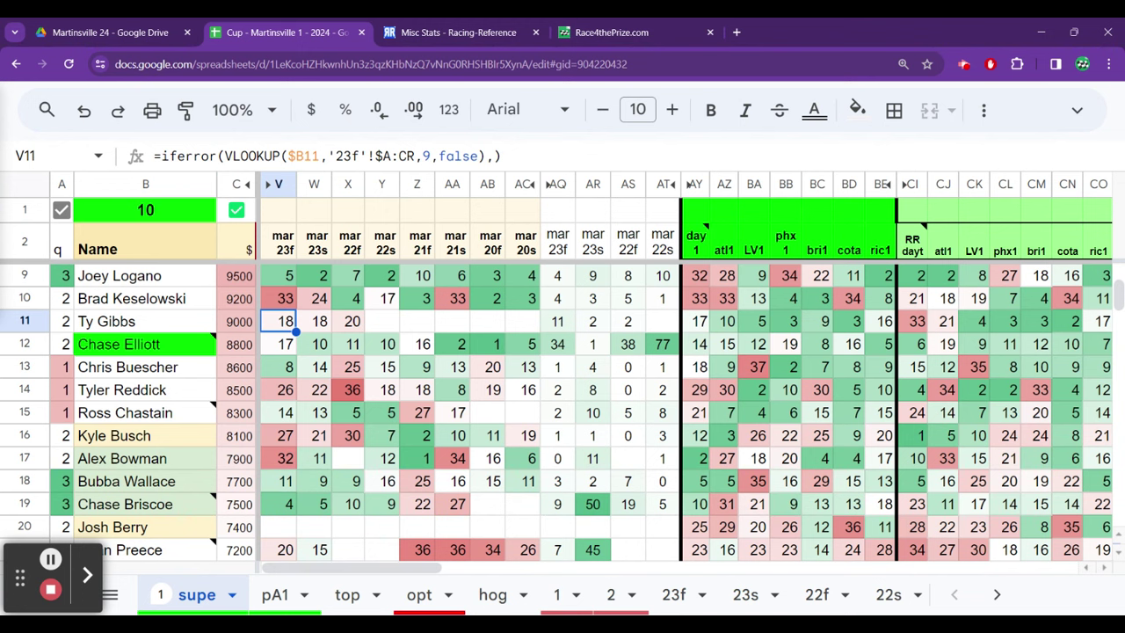
Check Ty Gibbs's salary in C11 and his Martinsville finishes from mar 23f in V11 to mar 22f in X11
{"action": "left_click", "coordinate": [238, 320]}
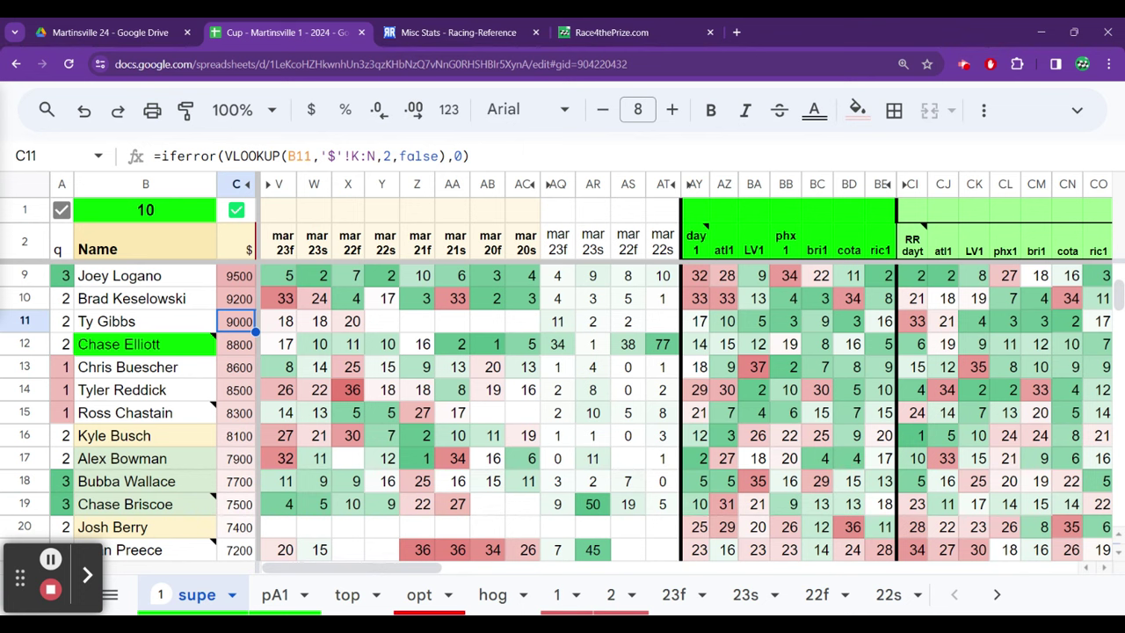
{"action": "left_click", "coordinate": [279, 321]}
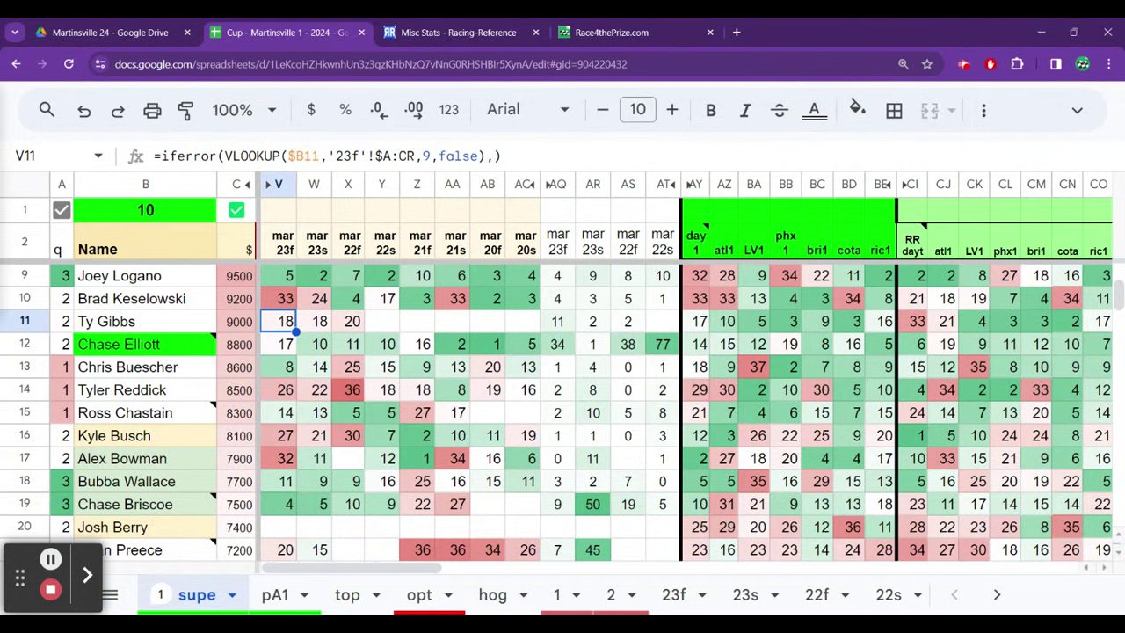
{"action": "left_click", "coordinate": [314, 321]}
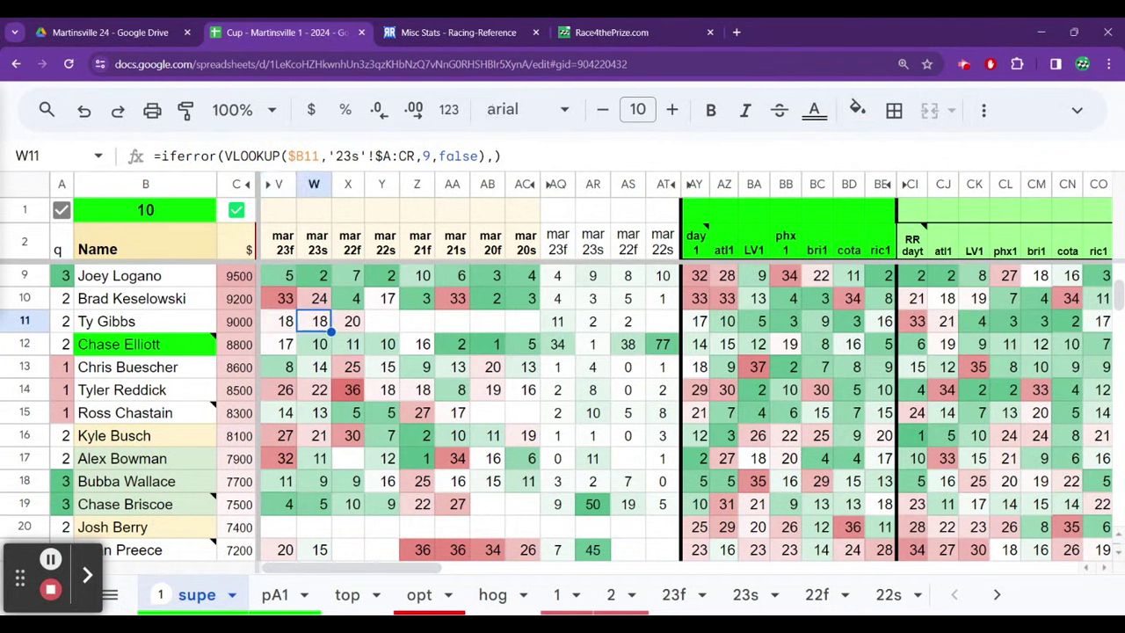
{"action": "left_click", "coordinate": [348, 321]}
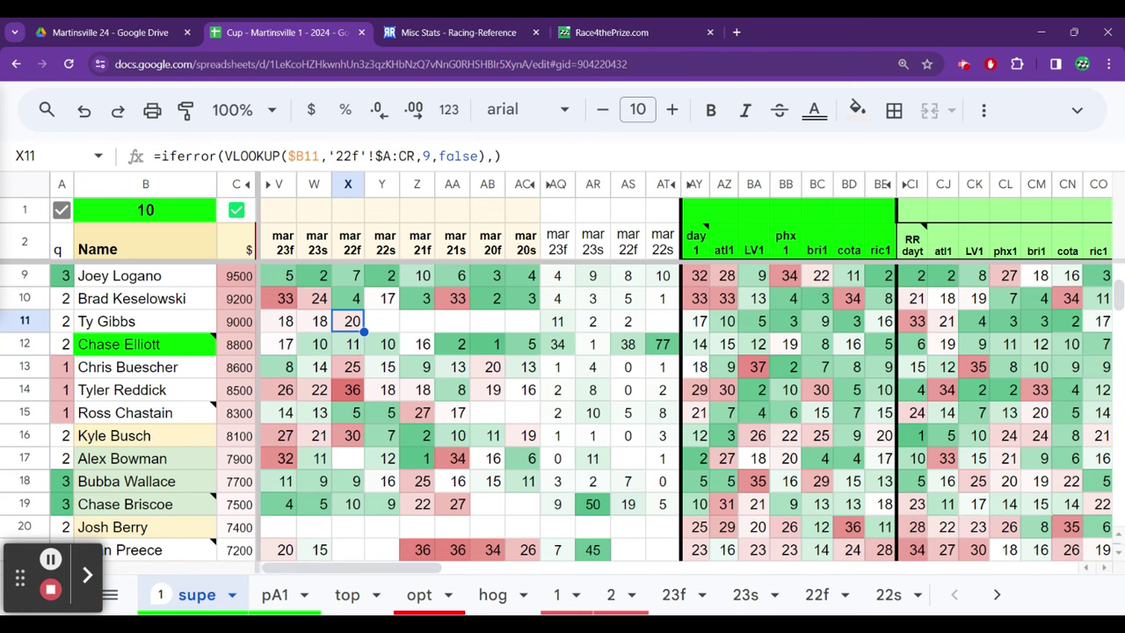
{"action": "key", "text": "Left"}
{"action": "key", "text": "Left"}
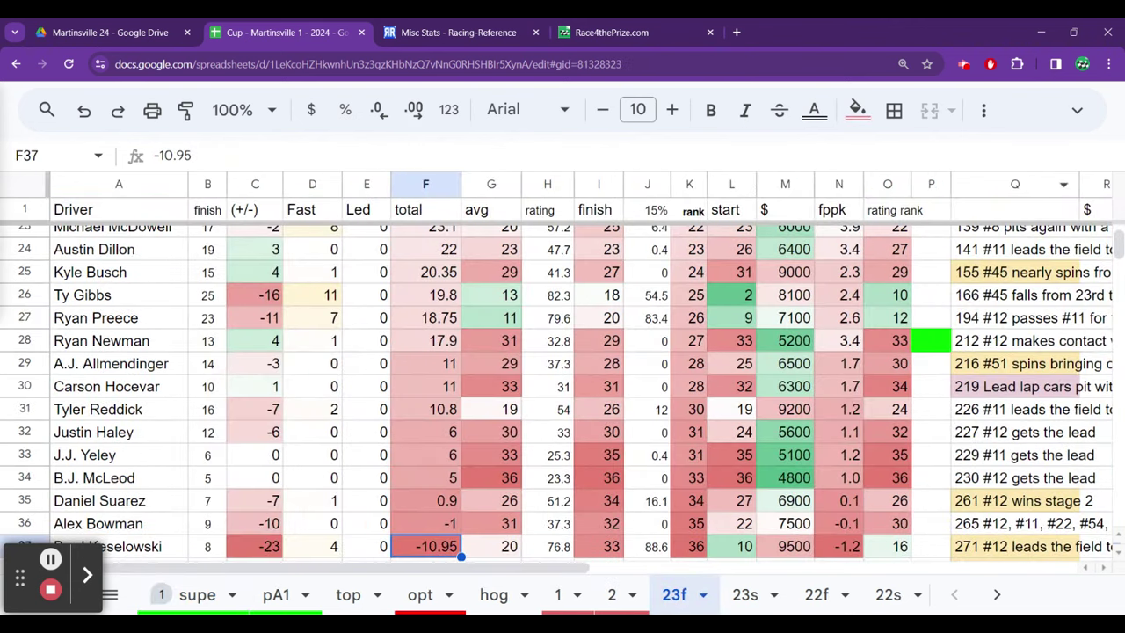
Open the 23f sheet and go through the race notes in column Q from Q27 past the final entry
{"action": "left_click", "coordinate": [673, 594]}
{"action": "left_click", "coordinate": [1024, 323]}
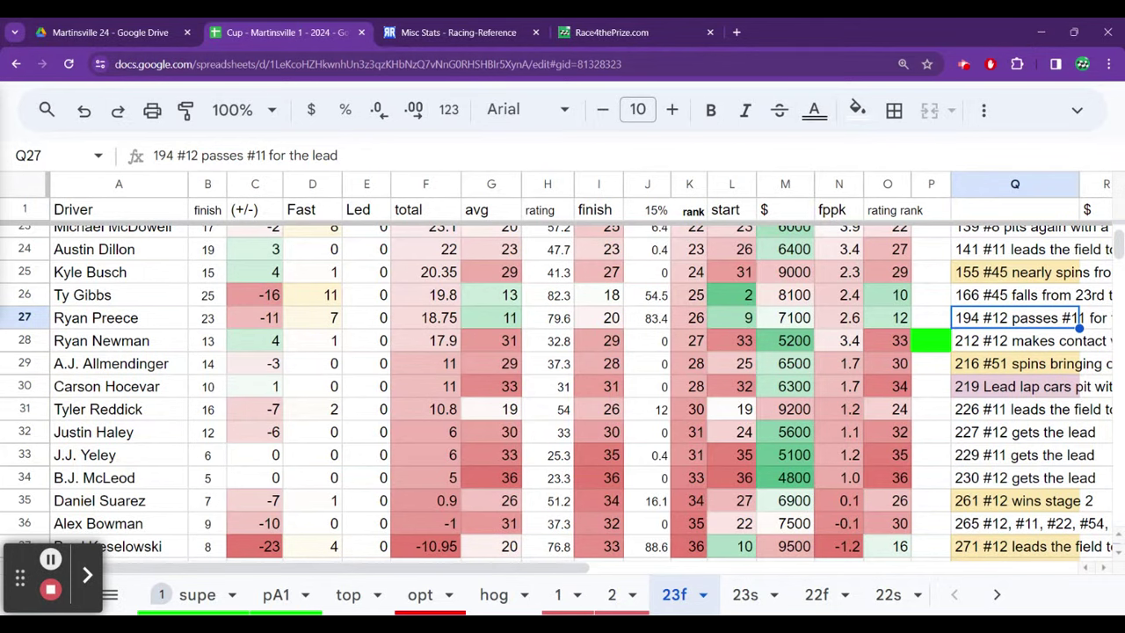
{"action": "key", "text": "Down"}
{"action": "key", "text": "Down"}
{"action": "key", "text": "Down"}
{"action": "key", "text": "Down"}
{"action": "key", "text": "Down"}
{"action": "key", "text": "Down"}
{"action": "key", "text": "Down"}
{"action": "key", "text": "Down"}
{"action": "key", "text": "Down"}
{"action": "key", "text": "Down"}
{"action": "key", "text": "Down"}
{"action": "key", "text": "Down"}
{"action": "key", "text": "Down"}
{"action": "key", "text": "Down"}
{"action": "key", "text": "Down"}
{"action": "key", "text": "Down"}
{"action": "key", "text": "Down"}
{"action": "key", "text": "Down"}
{"action": "key", "text": "Down"}
{"action": "key", "text": "Down"}
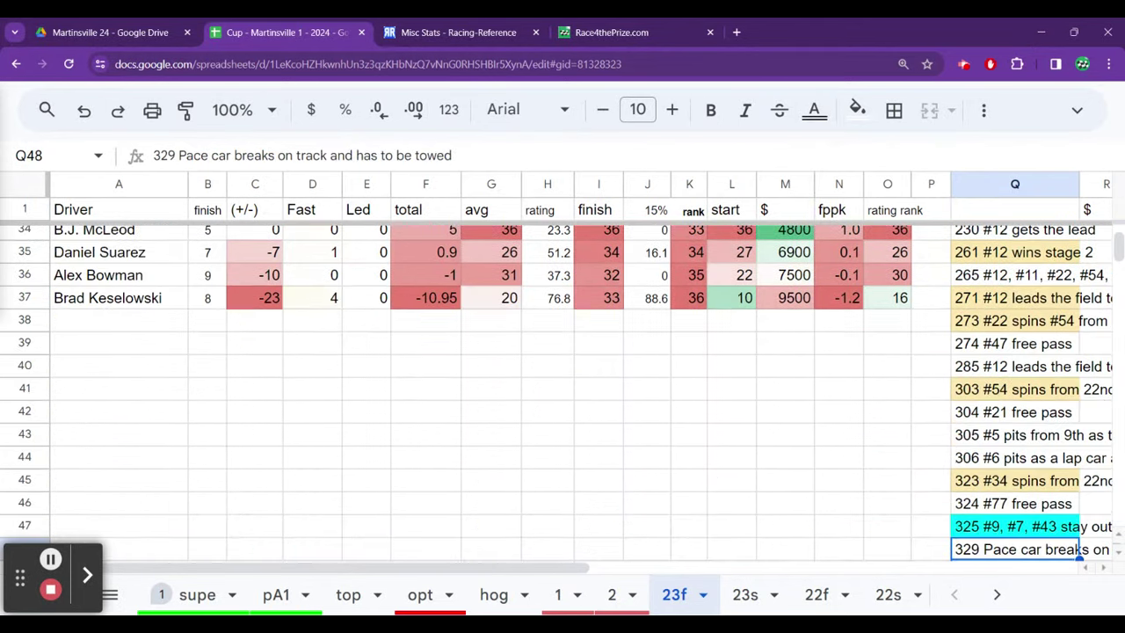
{"action": "key", "text": "Down"}
{"action": "key", "text": "Down"}
{"action": "key", "text": "Down"}
{"action": "key", "text": "Down"}
{"action": "key", "text": "Down"}
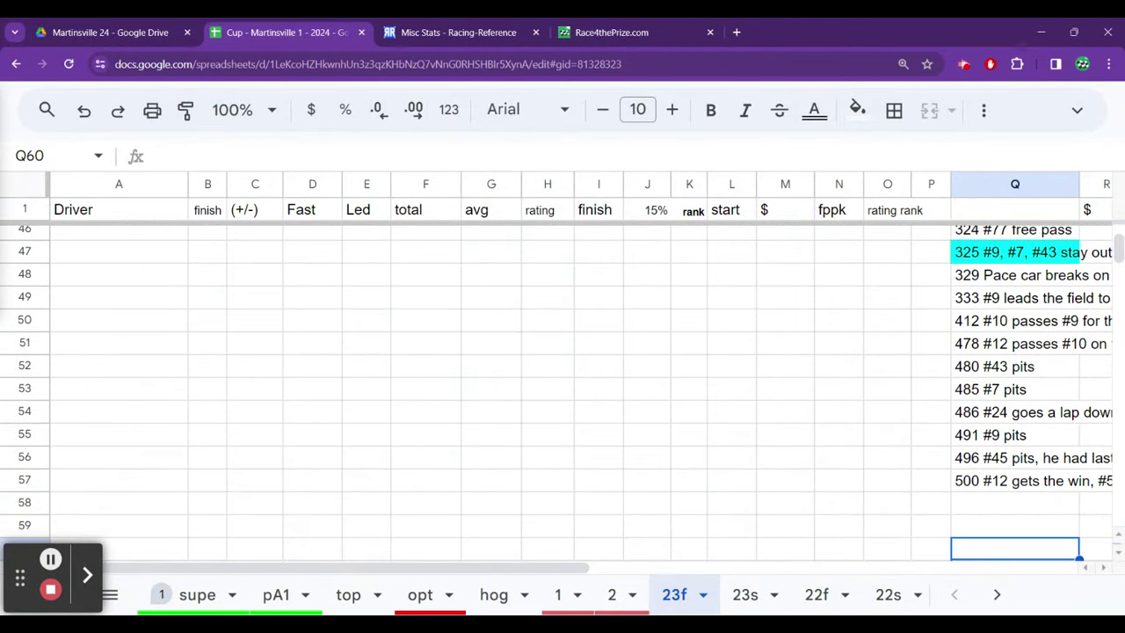
Search back through the 23f race notes and read the lap 303 note about #54 in Q41
{"action": "key", "text": "Up"}
{"action": "key", "text": "Up"}
{"action": "key", "text": "Up"}
{"action": "key", "text": "Up"}
{"action": "key", "text": "Up"}
{"action": "key", "text": "Up"}
{"action": "key", "text": "Up"}
{"action": "key", "text": "Up"}
{"action": "key", "text": "Up"}
{"action": "key", "text": "Up"}
{"action": "key", "text": "Up"}
{"action": "key", "text": "Up"}
{"action": "key", "text": "Up"}
{"action": "key", "text": "Up"}
{"action": "key", "text": "Up"}
{"action": "key", "text": "Up"}
{"action": "key", "text": "Up"}
{"action": "key", "text": "Up"}
{"action": "key", "text": "Up"}
{"action": "key", "text": "Up"}
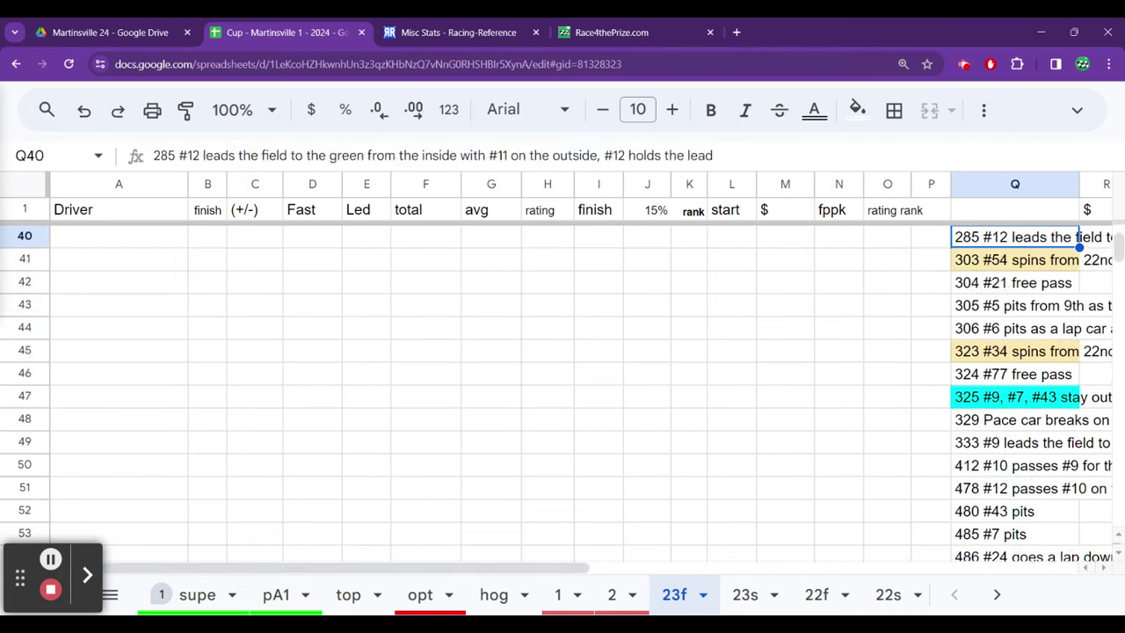
{"action": "key", "text": "Up"}
{"action": "key", "text": "Up"}
{"action": "key", "text": "Down"}
{"action": "key", "text": "Down"}
{"action": "key", "text": "Down"}
{"action": "key", "text": "Down"}
{"action": "key", "text": "Down"}
{"action": "key", "text": "Down"}
{"action": "key", "text": "Down"}
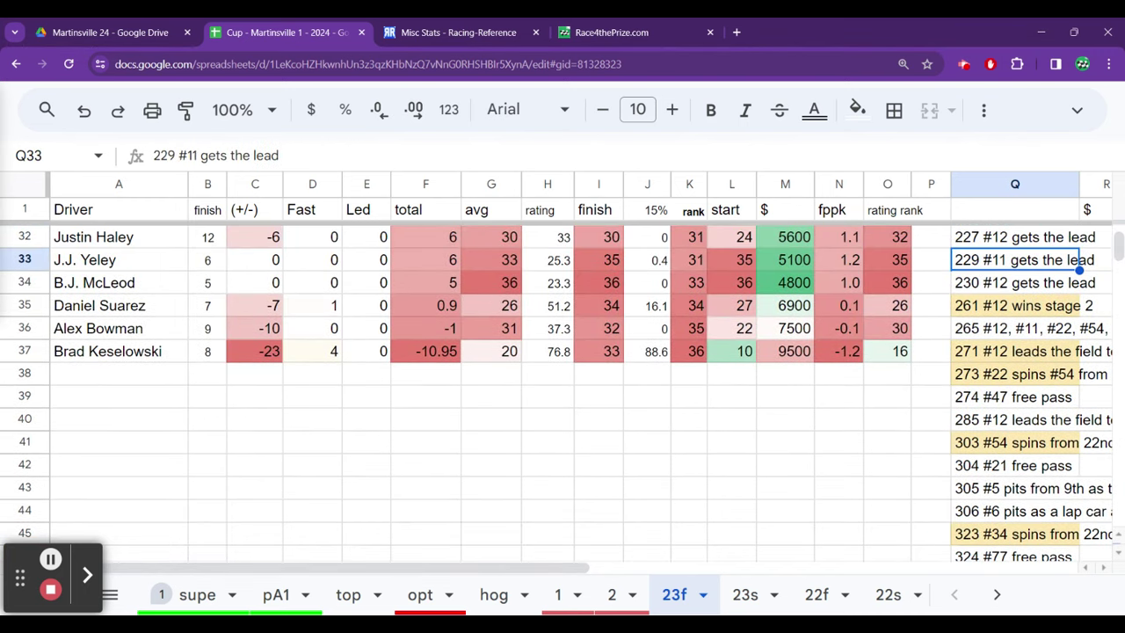
{"action": "key", "text": "Down"}
{"action": "key", "text": "Down"}
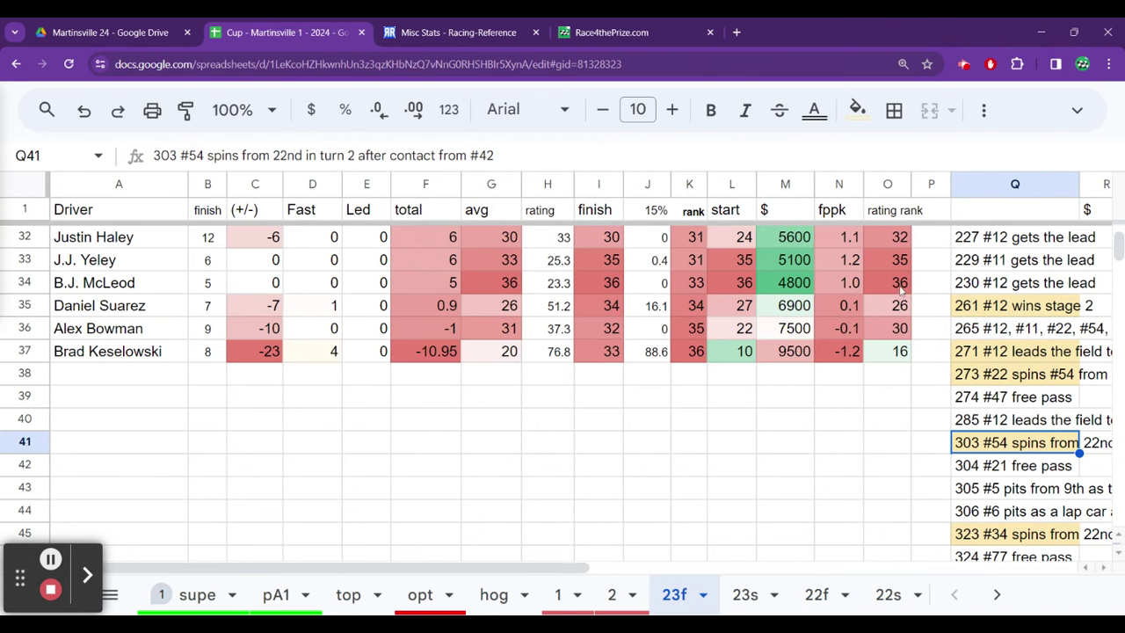
Return to the supe sheet and check Tyler Reddick's row 14 across to his mar 22f finish in X14
{"action": "left_click", "coordinate": [197, 595]}
{"action": "left_click", "coordinate": [176, 413]}
{"action": "key", "text": "Up"}
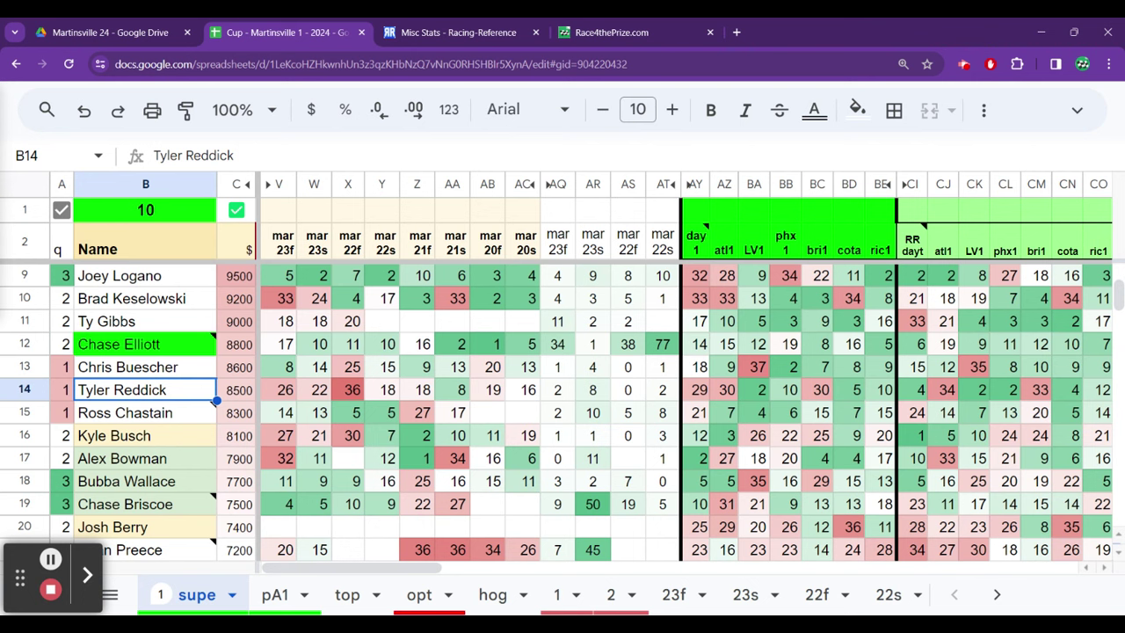
{"action": "key", "text": "Right"}
{"action": "key", "text": "Right"}
{"action": "key", "text": "Right"}
{"action": "key", "text": "Right"}
{"action": "key", "text": "Right"}
{"action": "key", "text": "Right"}
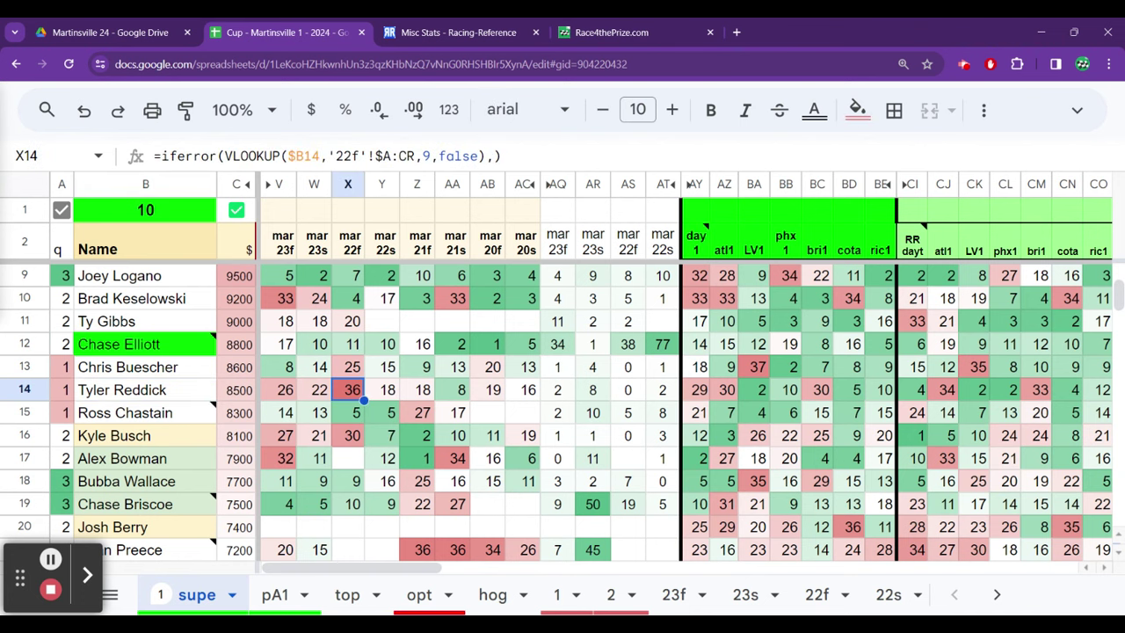
Check the mar 21f finishes of Joey Logano in Z9 and Brad Keselowski in Z10
{"action": "key", "text": "Up"}
{"action": "key", "text": "Up"}
{"action": "key", "text": "Up"}
{"action": "key", "text": "Up"}
{"action": "key", "text": "Up"}
{"action": "key", "text": "Up"}
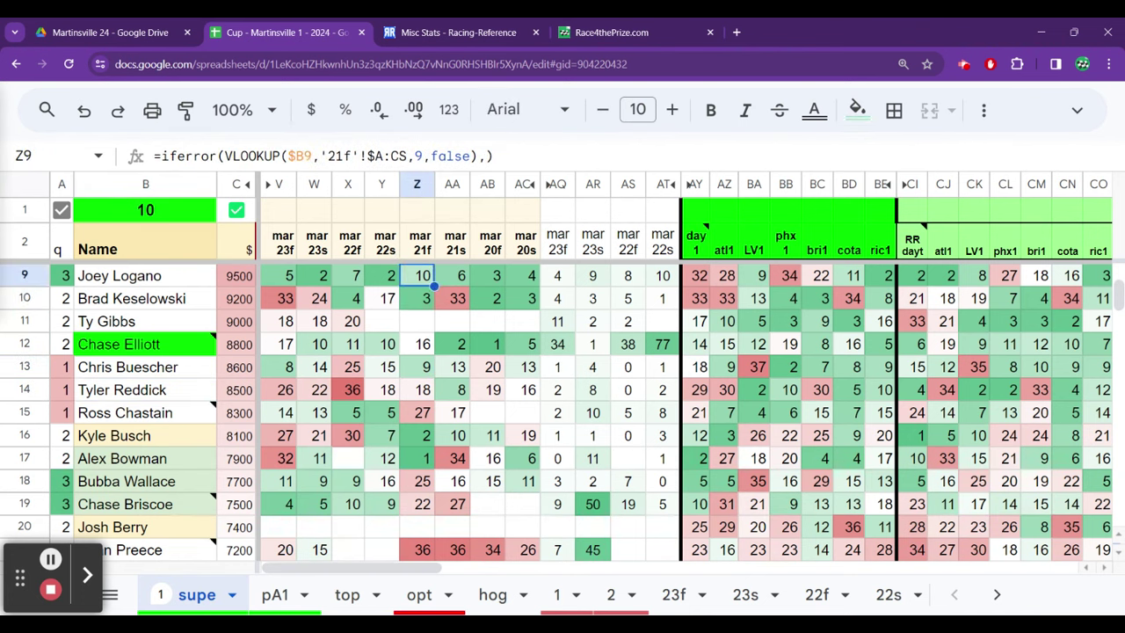
{"action": "key", "text": "Down"}
{"action": "key", "text": "Down"}
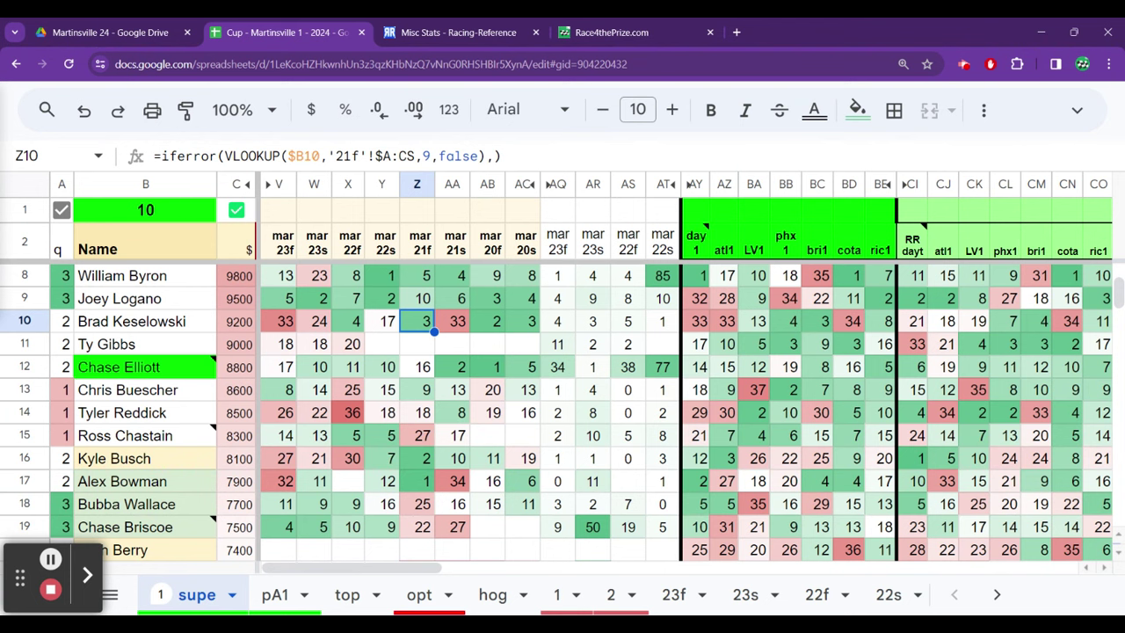
Check Brad Keselowski's salary in C10 and his mar 23f finish in V10
{"action": "key", "text": "Left"}
{"action": "key", "text": "Left"}
{"action": "key", "text": "Left"}
{"action": "key", "text": "Left"}
{"action": "key", "text": "Left"}
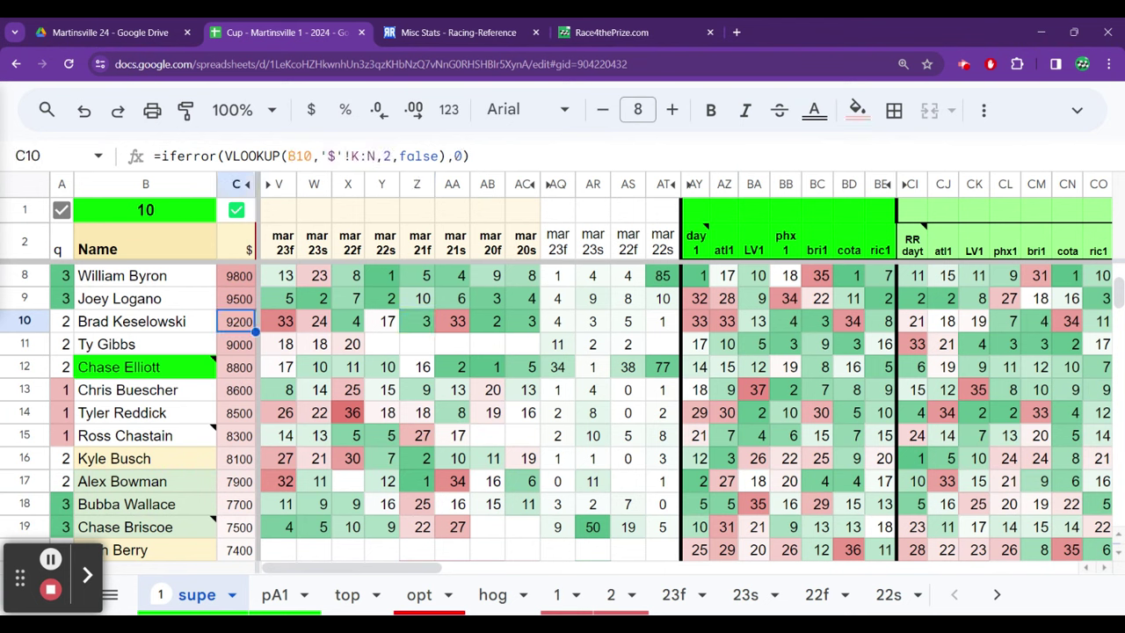
{"action": "key", "text": "Right"}
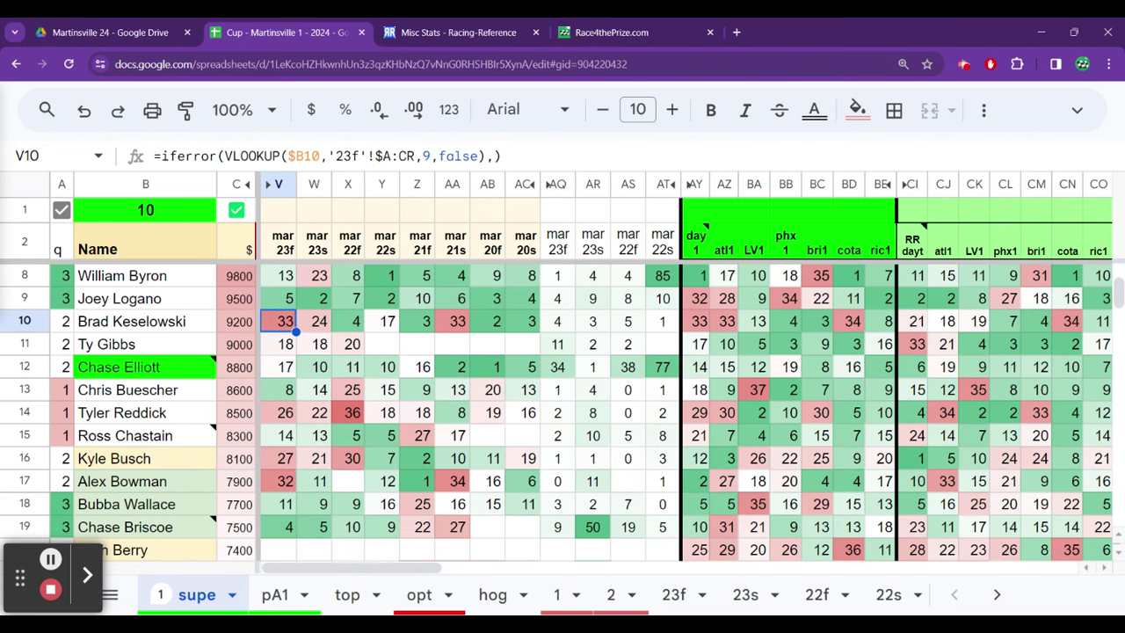
Compare the mar 23f finishes of the highest-priced drivers above Brad Keselowski, ending at Joey Logano's in V9
{"action": "key", "text": "Up"}
{"action": "key", "text": "Up"}
{"action": "key", "text": "Up"}
{"action": "key", "text": "Up"}
{"action": "key", "text": "Up"}
{"action": "key", "text": "Up"}
{"action": "key", "text": "Down"}
{"action": "key", "text": "Down"}
{"action": "key", "text": "Down"}
{"action": "key", "text": "Down"}
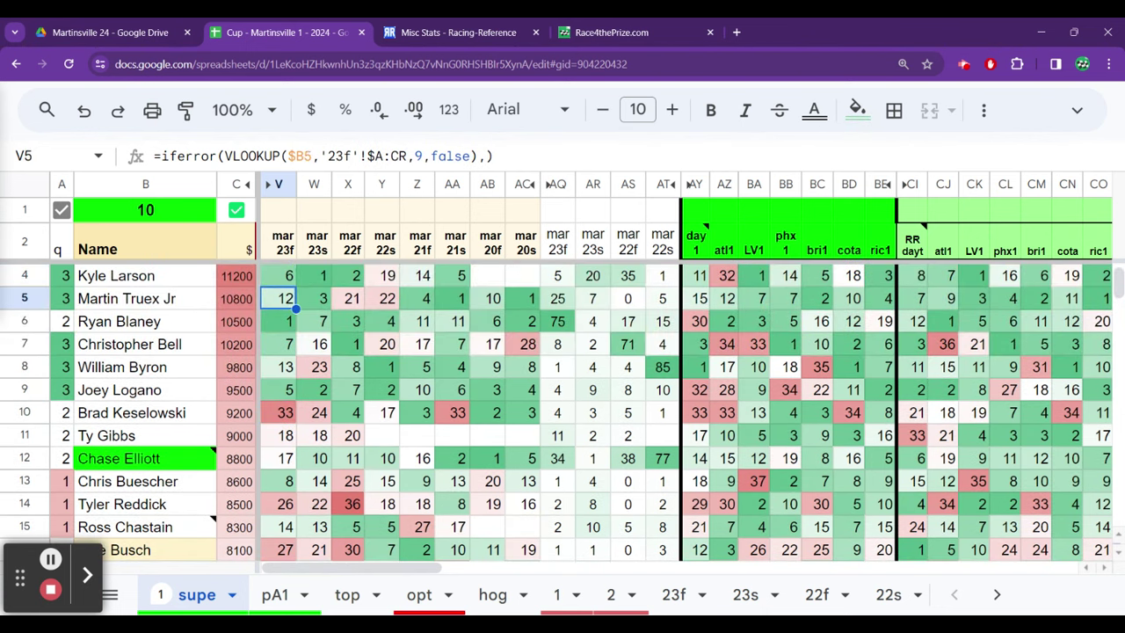
{"action": "key", "text": "Down"}
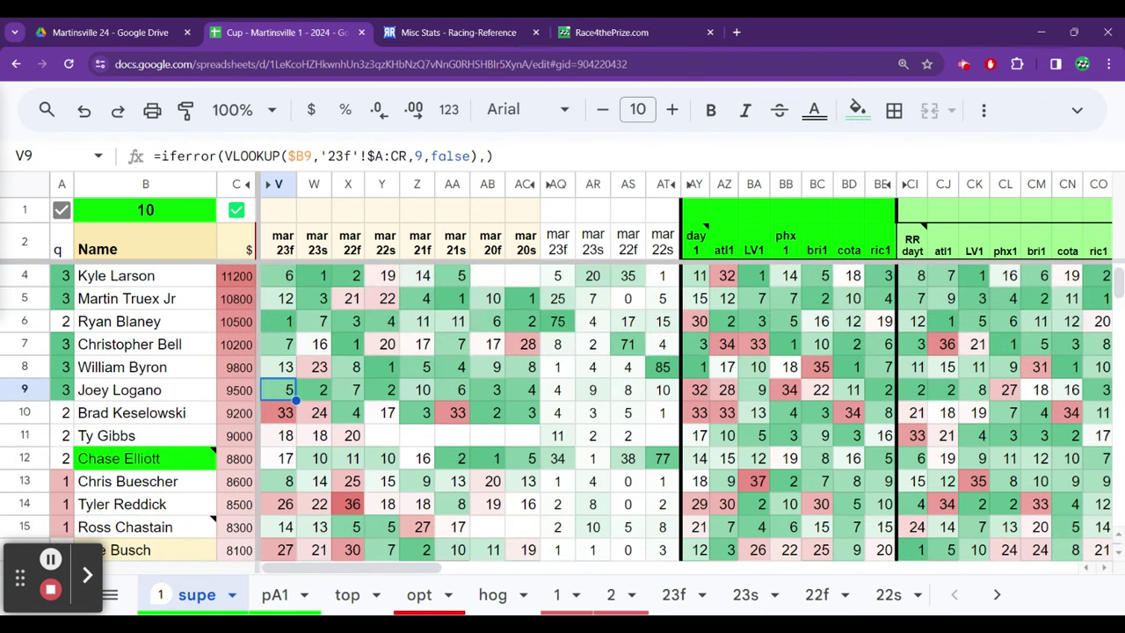
Recheck the mar 23f finishes of the drivers above Joey Logano, ending at William Byron's in V8
{"action": "key", "text": "Up"}
{"action": "key", "text": "Up"}
{"action": "key", "text": "Up"}
{"action": "key", "text": "Up"}
{"action": "key", "text": "Up"}
{"action": "key", "text": "Down"}
{"action": "key", "text": "Down"}
{"action": "key", "text": "Down"}
{"action": "key", "text": "Down"}
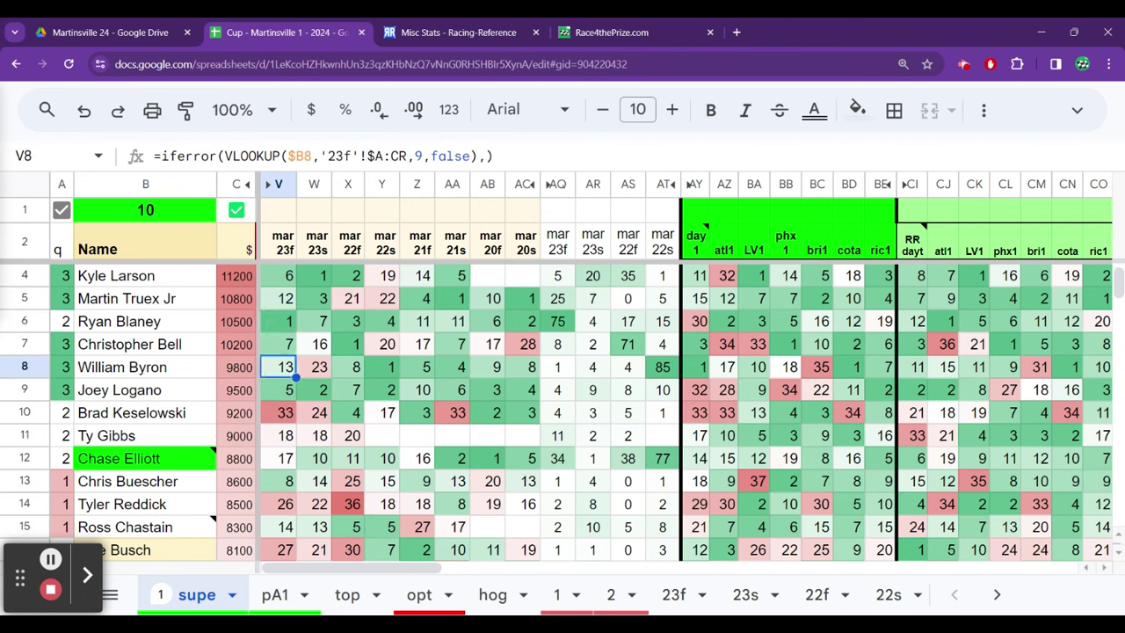
Open the hog sheet and check the mar 21f values for hog ranks 2 and 1 in I3 and I2
{"action": "left_click", "coordinate": [489, 612]}
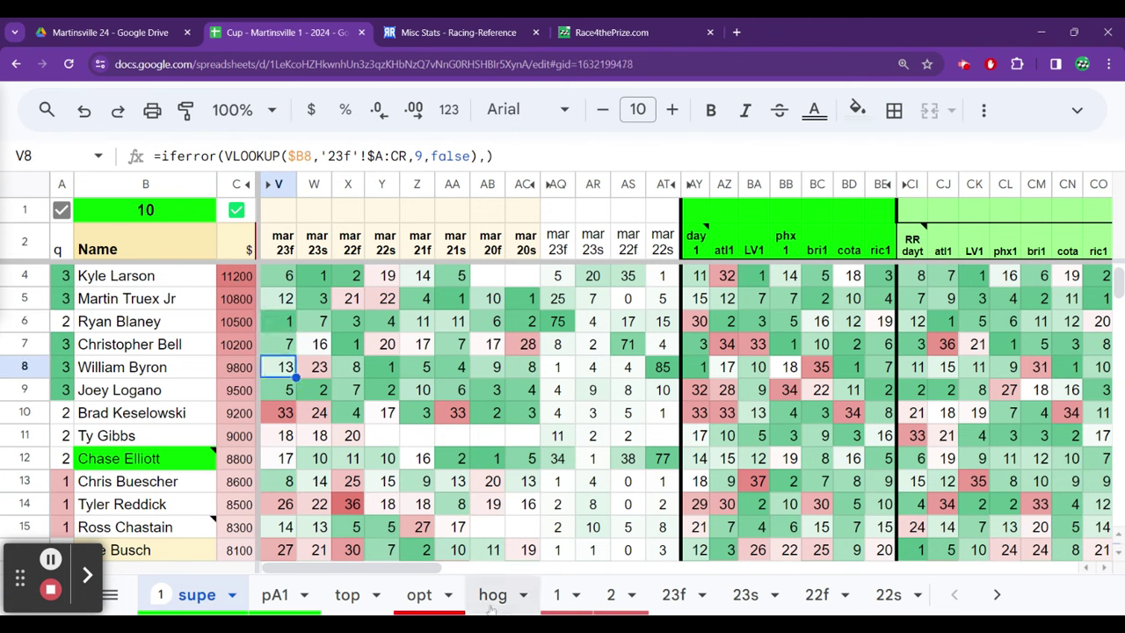
{"action": "left_click", "coordinate": [523, 286]}
{"action": "key", "text": "Up"}
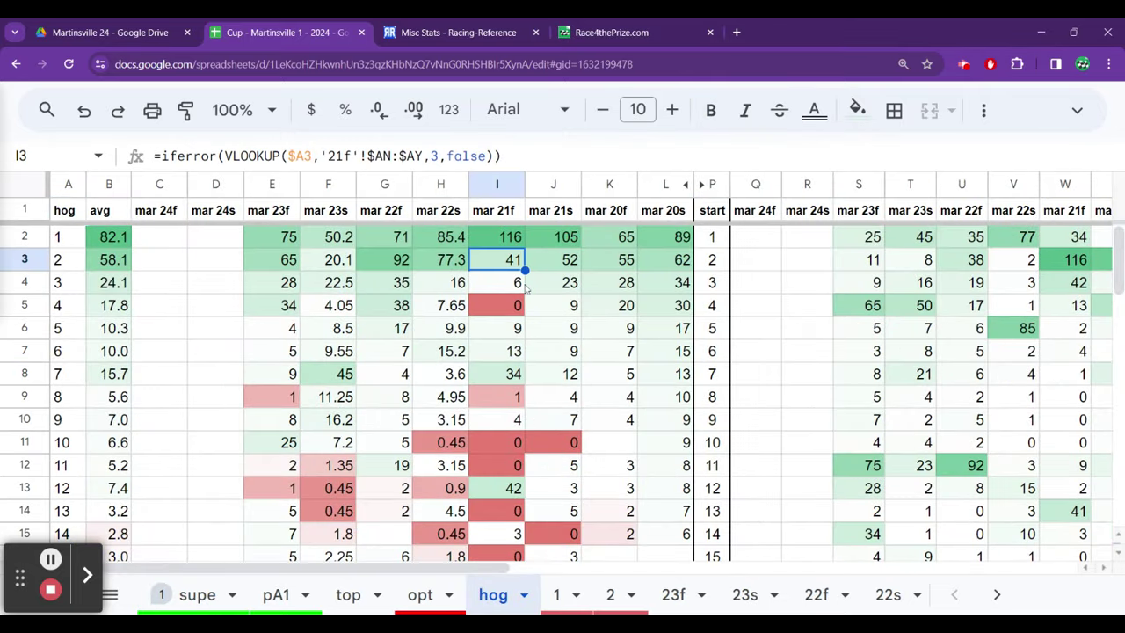
{"action": "key", "text": "Up"}
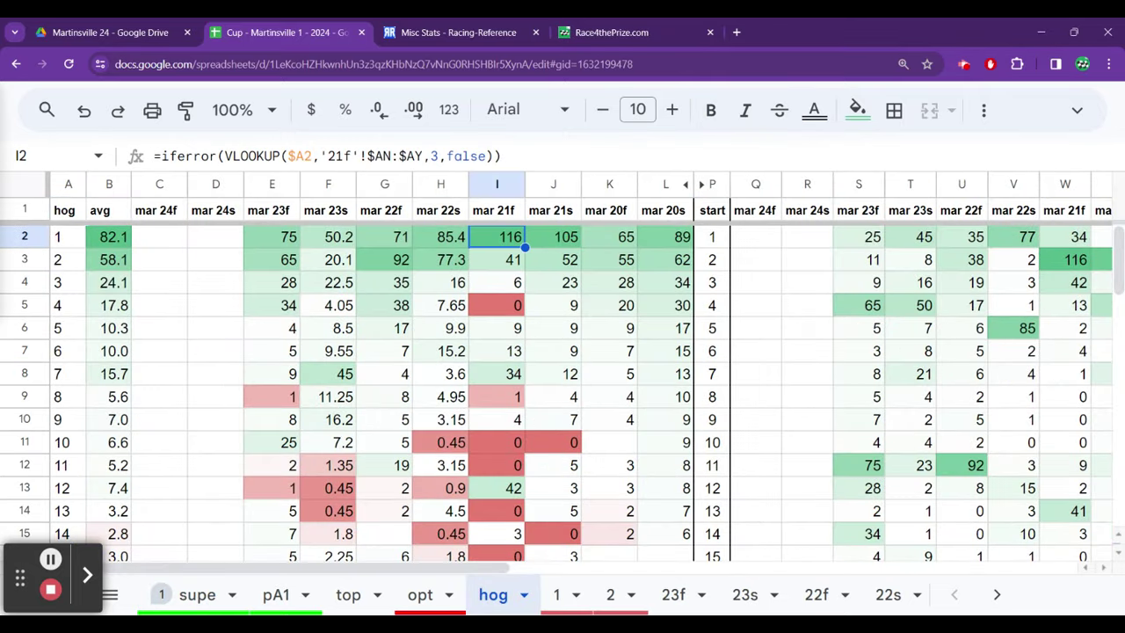
Check the mar 21f value for hog rank 3 and the mar 21s values for hog ranks 3 and 4
{"action": "key", "text": "Down"}
{"action": "key", "text": "Down"}
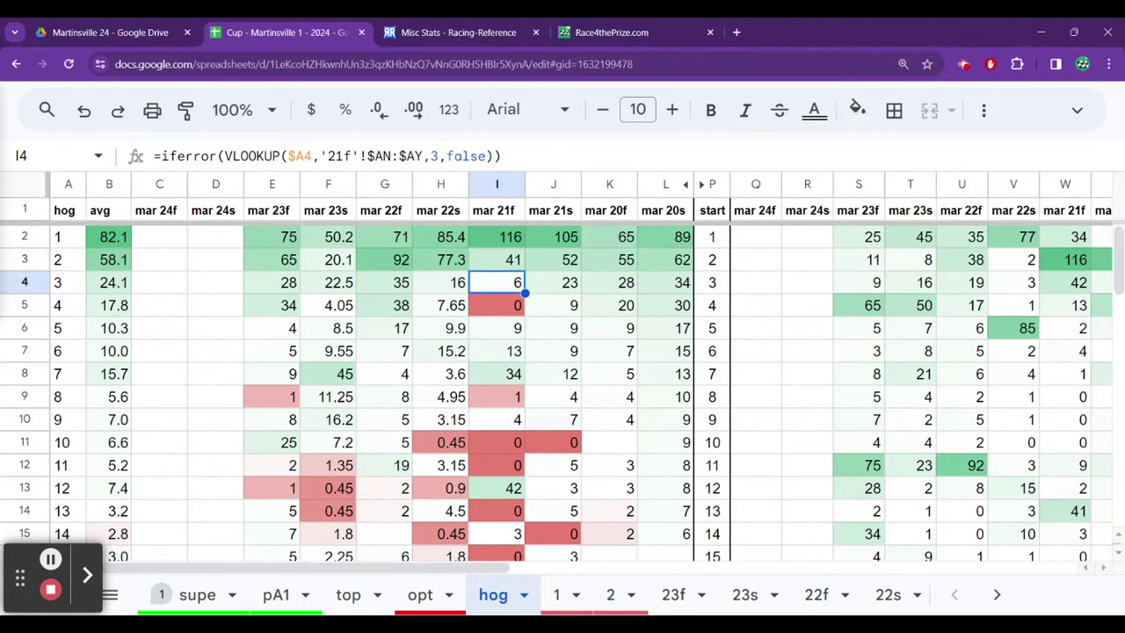
{"action": "key", "text": "Right"}
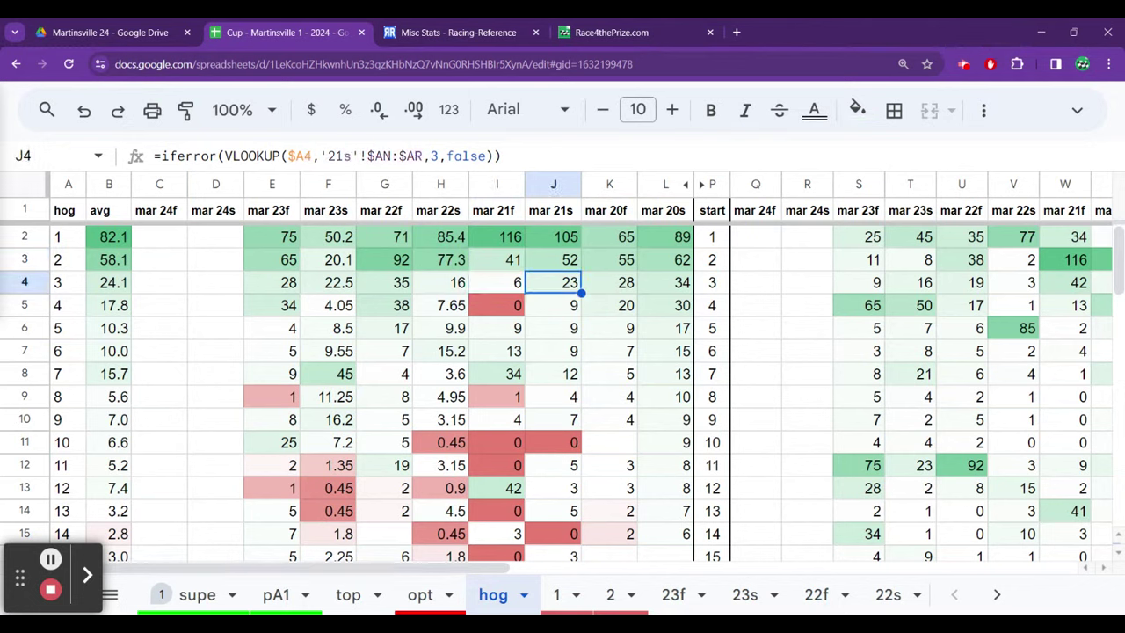
{"action": "key", "text": "Down"}
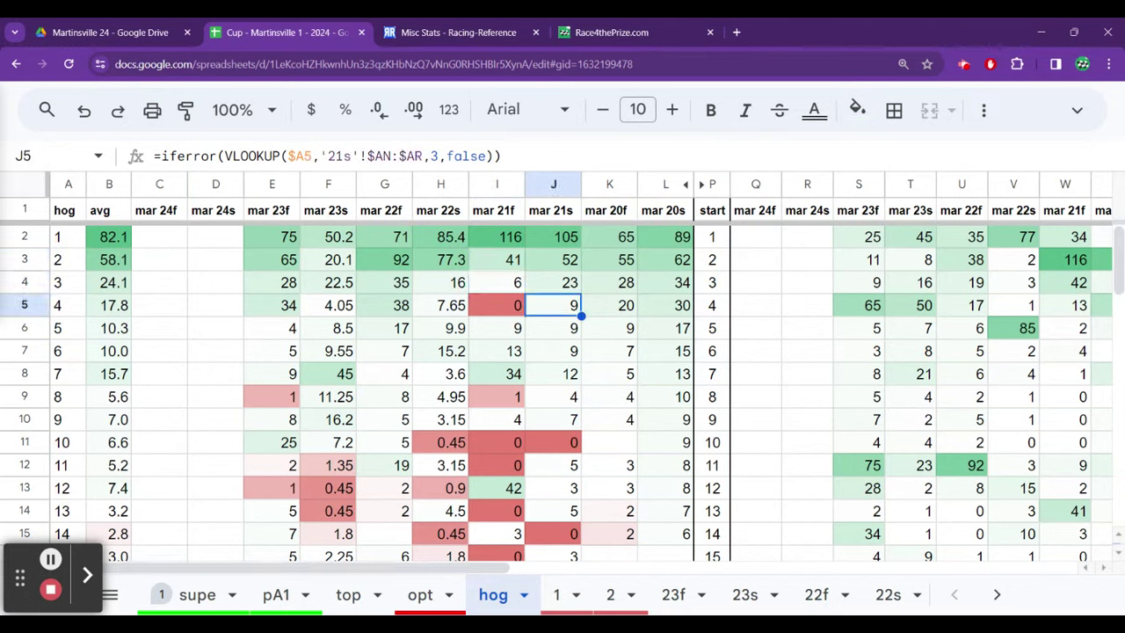
{"action": "key", "text": "Up"}
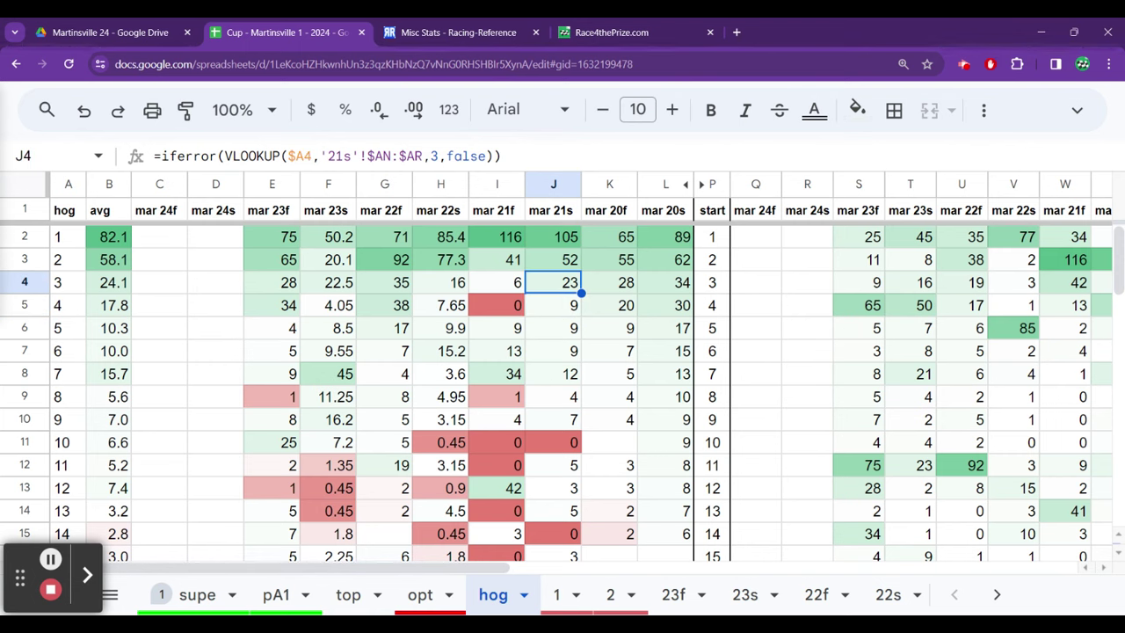
Compare the mar 21f values of starting positions 1 to 4 in the start table, ending in W5
{"action": "key", "text": "Right"}
{"action": "key", "text": "Right"}
{"action": "key", "text": "Right"}
{"action": "key", "text": "Right"}
{"action": "key", "text": "Right"}
{"action": "key", "text": "Right"}
{"action": "key", "text": "Right"}
{"action": "key", "text": "Right"}
{"action": "key", "text": "Right"}
{"action": "key", "text": "Right"}
{"action": "key", "text": "Right"}
{"action": "key", "text": "Right"}
{"action": "key", "text": "Right"}
{"action": "key", "text": "Right"}
{"action": "key", "text": "Right"}
{"action": "key", "text": "Right"}
{"action": "key", "text": "Right"}
{"action": "key", "text": "Right"}
{"action": "key", "text": "Right"}
{"action": "key", "text": "Right"}
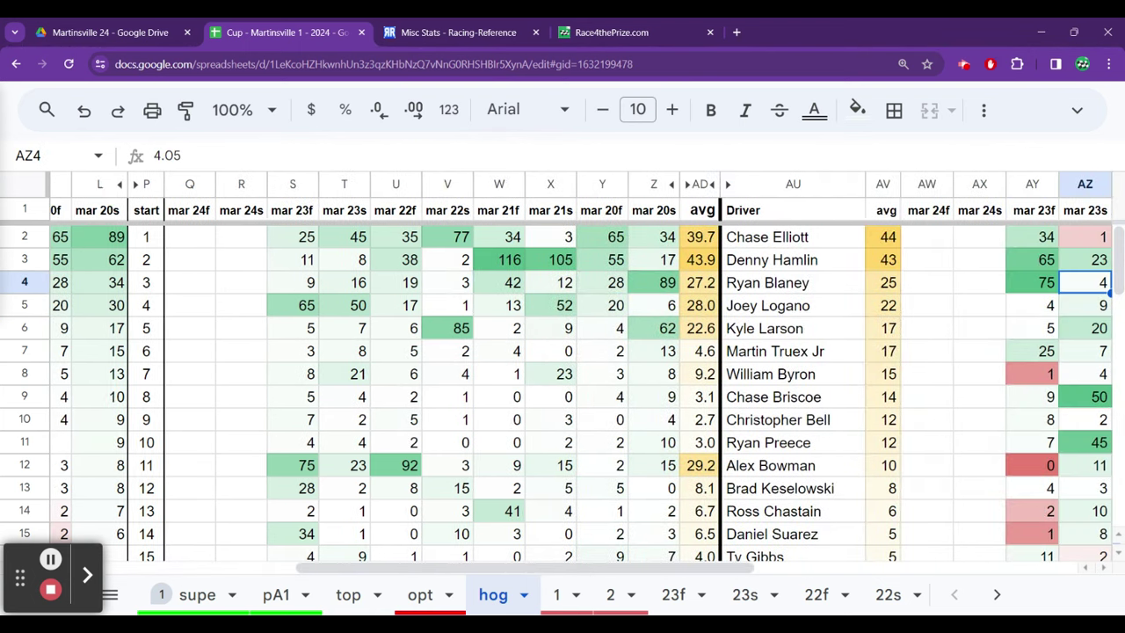
{"action": "key", "text": "Left"}
{"action": "key", "text": "Left"}
{"action": "key", "text": "Left"}
{"action": "key", "text": "Left"}
{"action": "key", "text": "Left"}
{"action": "key", "text": "Left"}
{"action": "key", "text": "Left"}
{"action": "key", "text": "Left"}
{"action": "key", "text": "Left"}
{"action": "key", "text": "Left"}
{"action": "key", "text": "Up"}
{"action": "key", "text": "Up"}
{"action": "key", "text": "Down"}
{"action": "key", "text": "Down"}
{"action": "key", "text": "Down"}
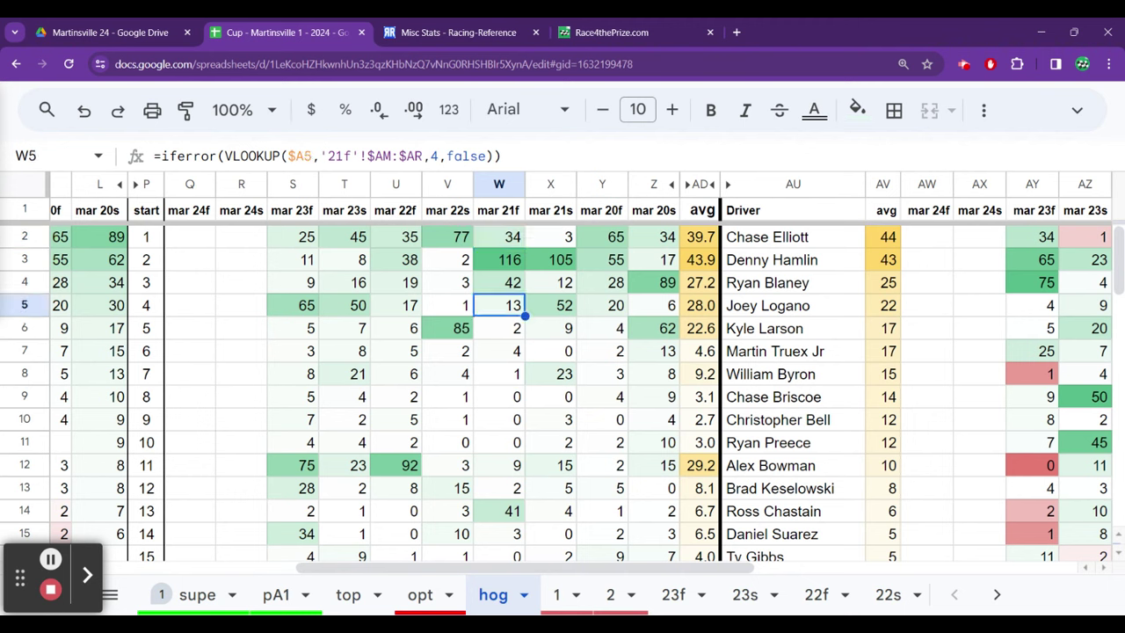
Review the mar 21f values from starting position 5 down to position 11 in W12
{"action": "key", "text": "Down"}
{"action": "key", "text": "Down"}
{"action": "key", "text": "Down"}
{"action": "key", "text": "Down"}
{"action": "key", "text": "Down"}
{"action": "key", "text": "Down"}
{"action": "key", "text": "Down"}
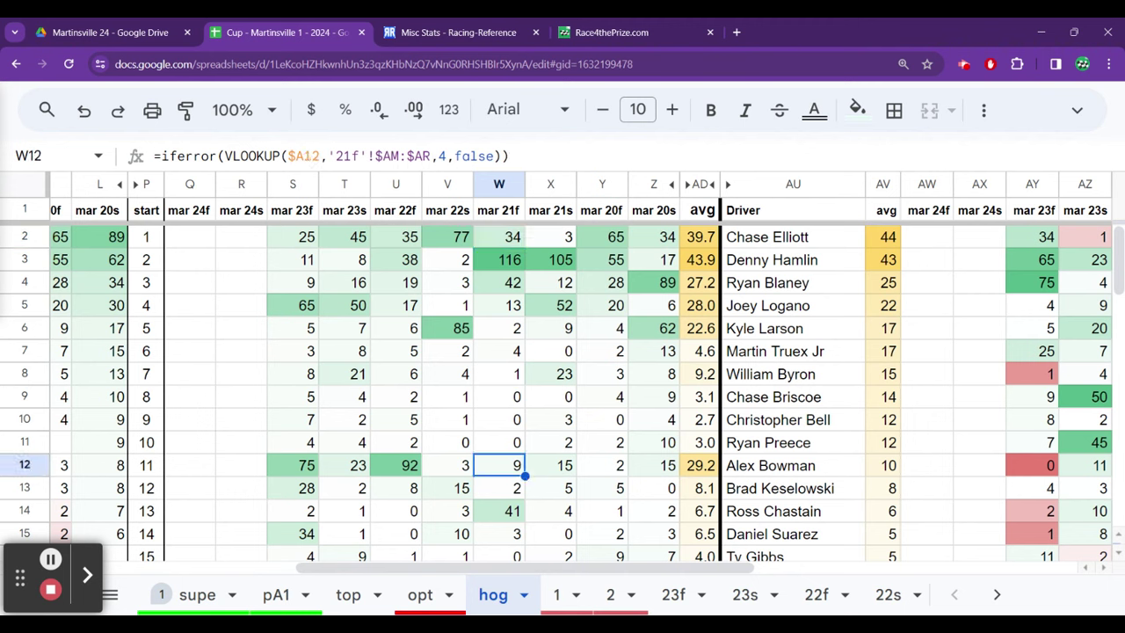
Compare the mar 23f values of starting positions 11 and 12 in S12 and S13
{"action": "key", "text": "Left"}
{"action": "key", "text": "Left"}
{"action": "key", "text": "Left"}
{"action": "key", "text": "Left"}
{"action": "key", "text": "Down"}
{"action": "key", "text": "Down"}
{"action": "key", "text": "Down"}
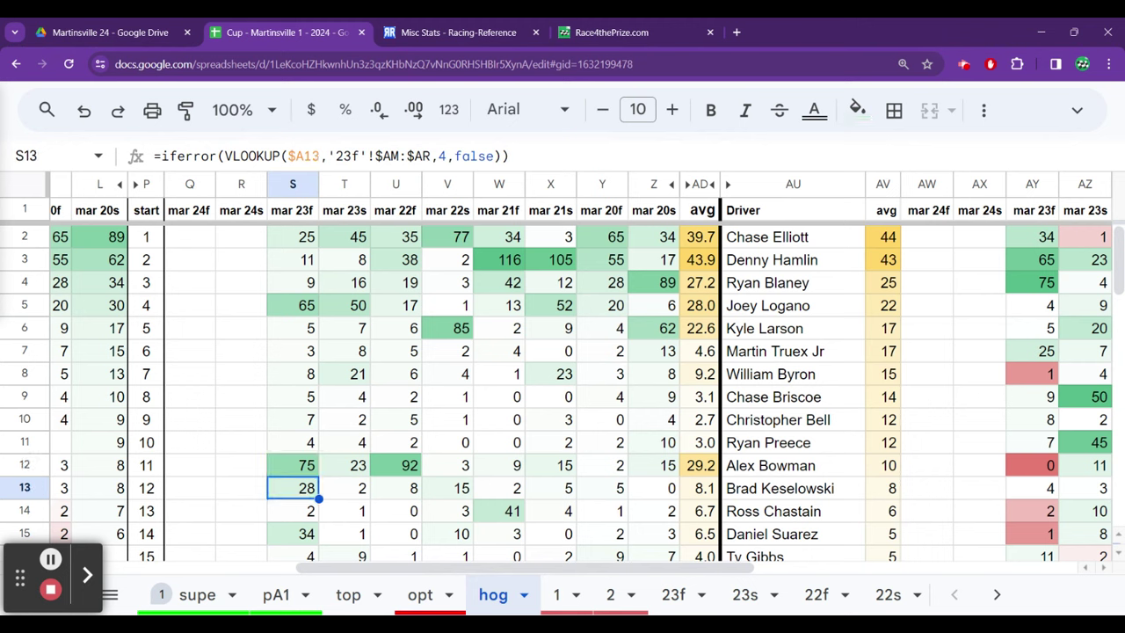
{"action": "key", "text": "Up"}
{"action": "key", "text": "Up"}
{"action": "key", "text": "Up"}
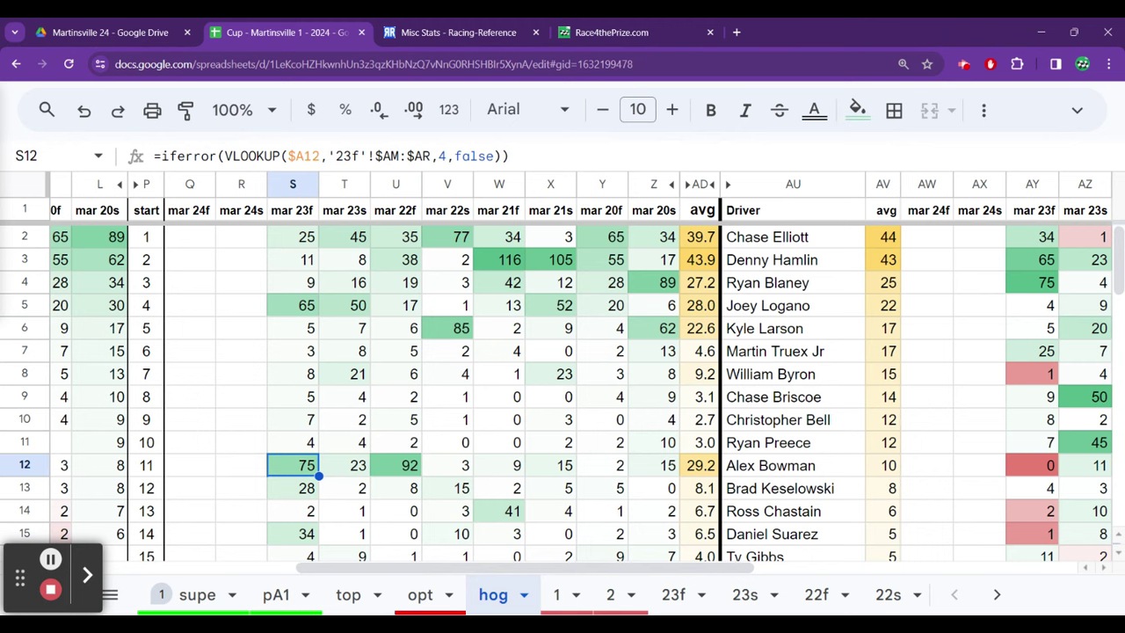
{"action": "key", "text": "Down"}
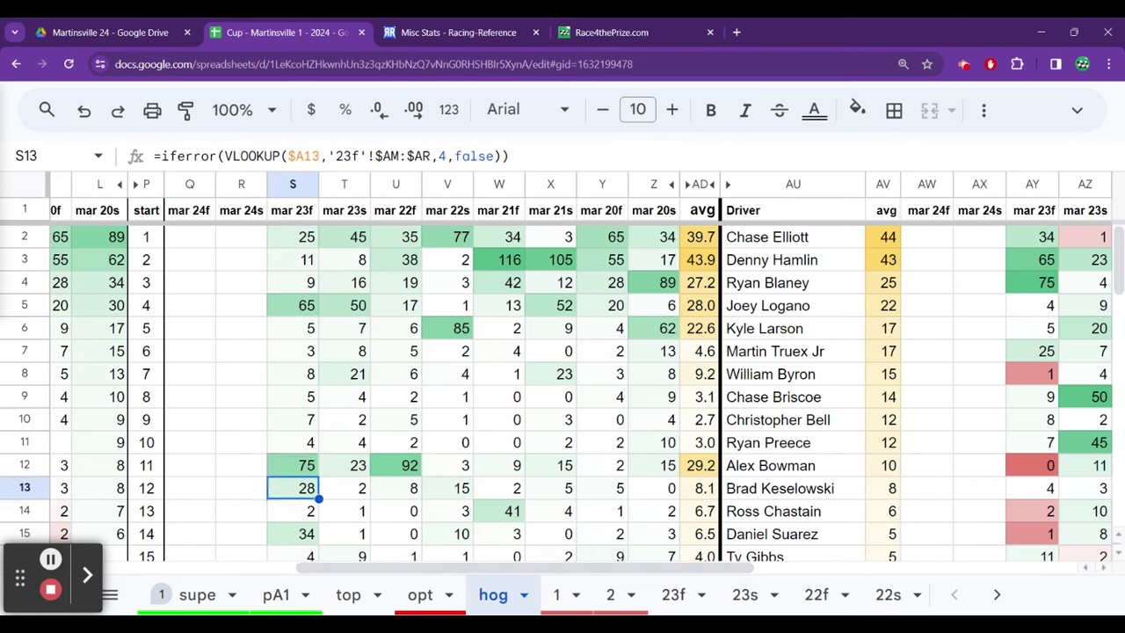
Review the mar 23f values from starting position 11 up to position 2 in S3
{"action": "key", "text": "Up"}
{"action": "key", "text": "Up"}
{"action": "key", "text": "Up"}
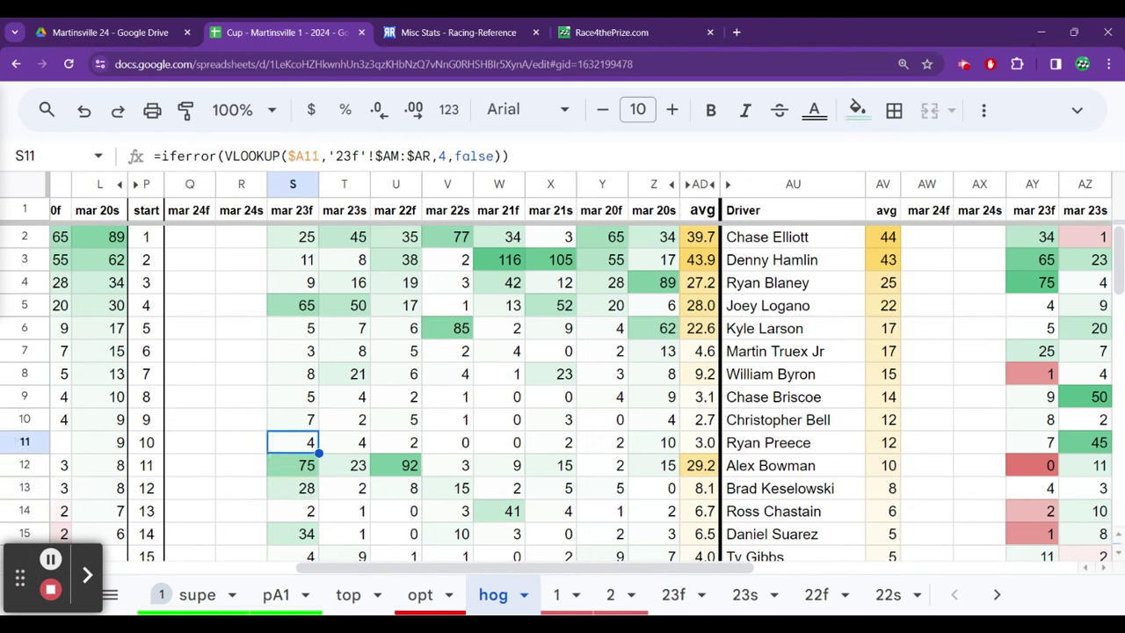
{"action": "key", "text": "Up"}
{"action": "key", "text": "Up"}
{"action": "key", "text": "Up"}
{"action": "key", "text": "Up"}
{"action": "key", "text": "Up"}
{"action": "key", "text": "Up"}
{"action": "key", "text": "Up"}
{"action": "key", "text": "Up"}
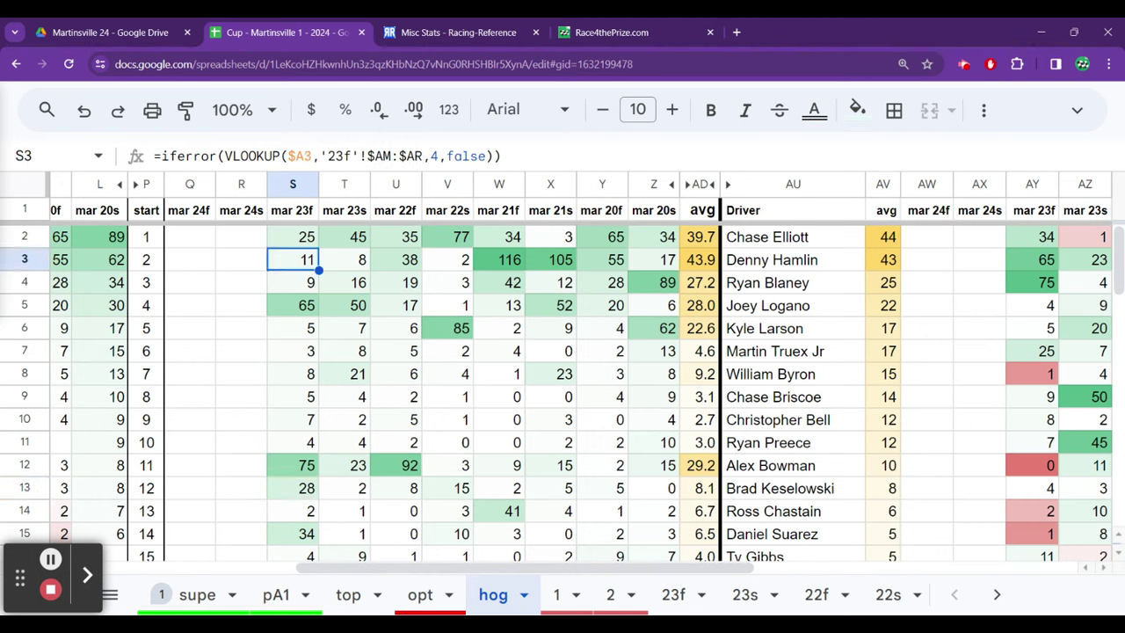
Recheck the mar 23f values from starting position 2 back down to position 12 in S13
{"action": "key", "text": "Down"}
{"action": "key", "text": "Down"}
{"action": "key", "text": "Down"}
{"action": "key", "text": "Down"}
{"action": "key", "text": "Down"}
{"action": "key", "text": "Down"}
{"action": "key", "text": "Down"}
{"action": "key", "text": "Down"}
{"action": "key", "text": "Down"}
{"action": "key", "text": "Down"}
{"action": "key", "text": "Down"}
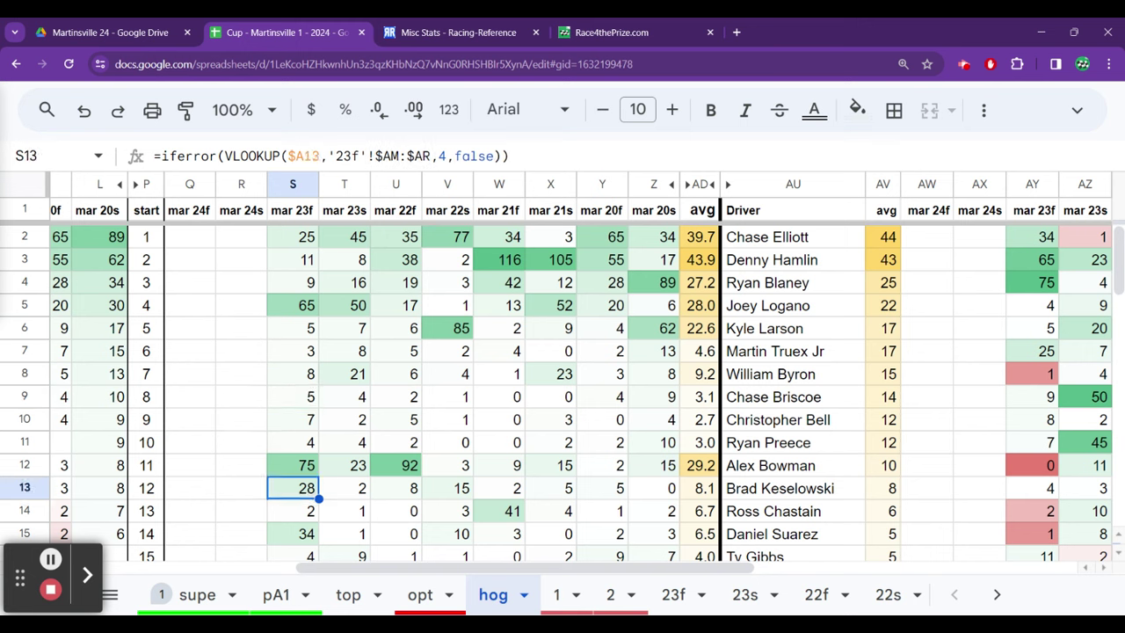
Check the average for starting position 11 in AD12 and select the mar 21f and mar 21s values in W3:X4
{"action": "key", "text": "Up"}
{"action": "key", "text": "Up"}
{"action": "key", "text": "Right"}
{"action": "key", "text": "Right"}
{"action": "key", "text": "Right"}
{"action": "key", "text": "Right"}
{"action": "key", "text": "Right"}
{"action": "key", "text": "Right"}
{"action": "key", "text": "Right"}
{"action": "key", "text": "Right"}
{"action": "key", "text": "Right"}
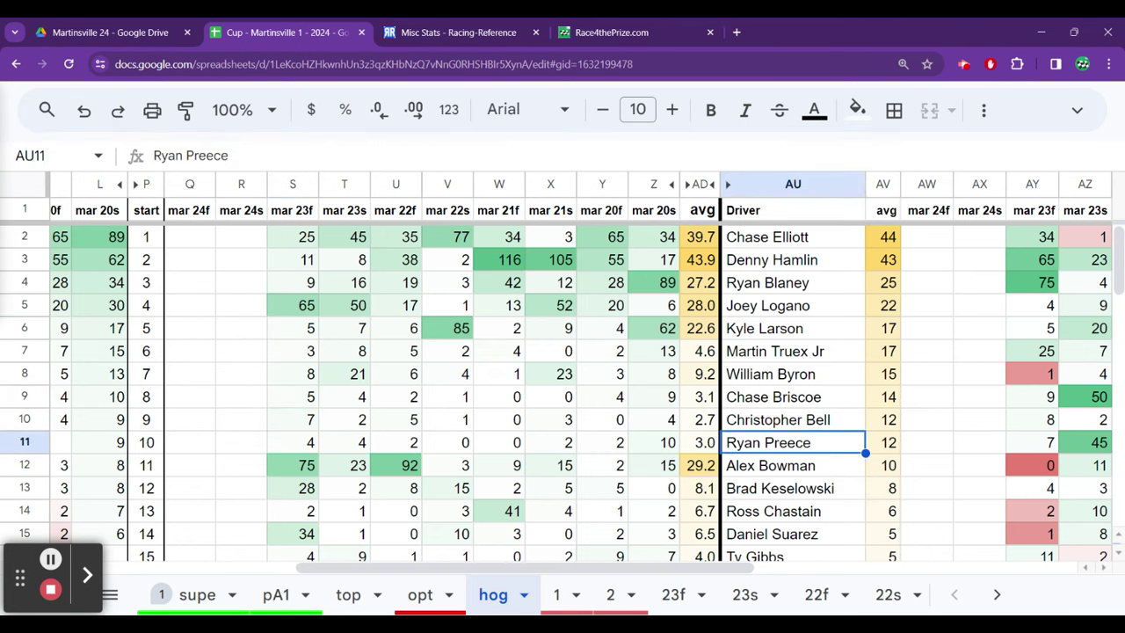
{"action": "key", "text": "Left"}
{"action": "key", "text": "Down"}
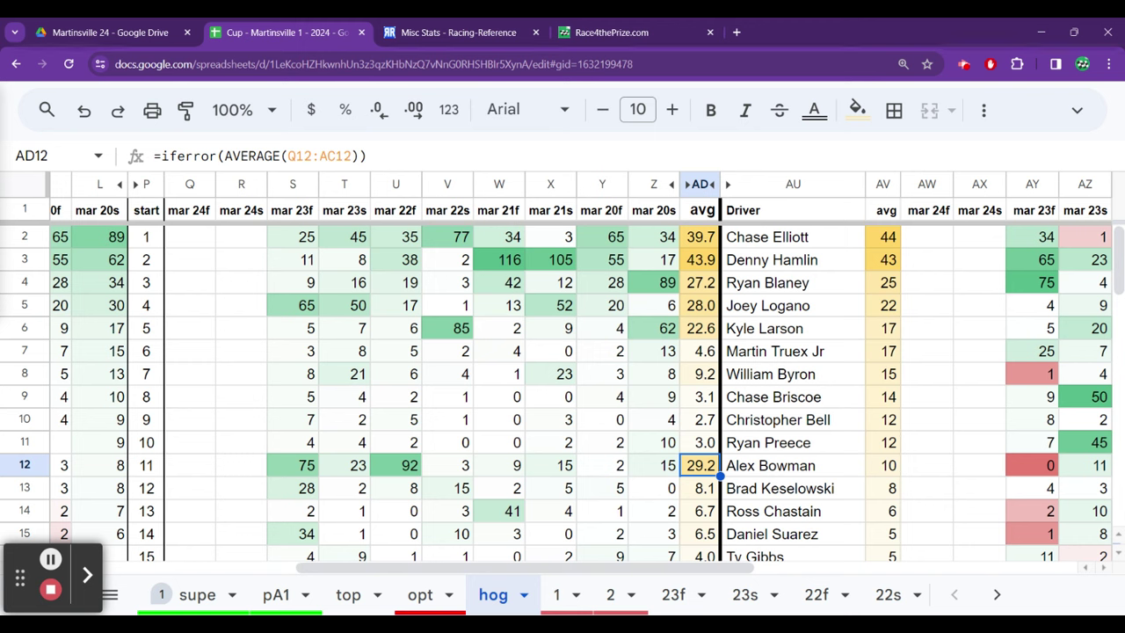
{"action": "left_click_drag", "start_coordinate": [513, 282], "coordinate": [550, 260]}
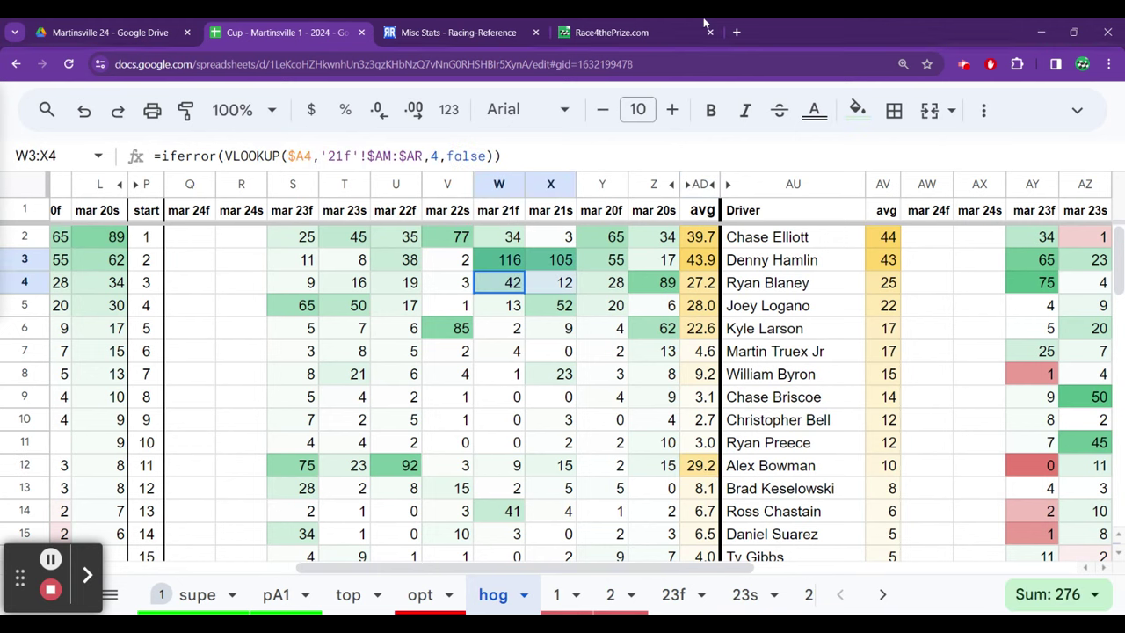
Check Chase Elliott's average hog value in AV2
{"action": "left_click", "coordinate": [837, 237]}
{"action": "key", "text": "Right"}
{"action": "key", "text": "Right"}
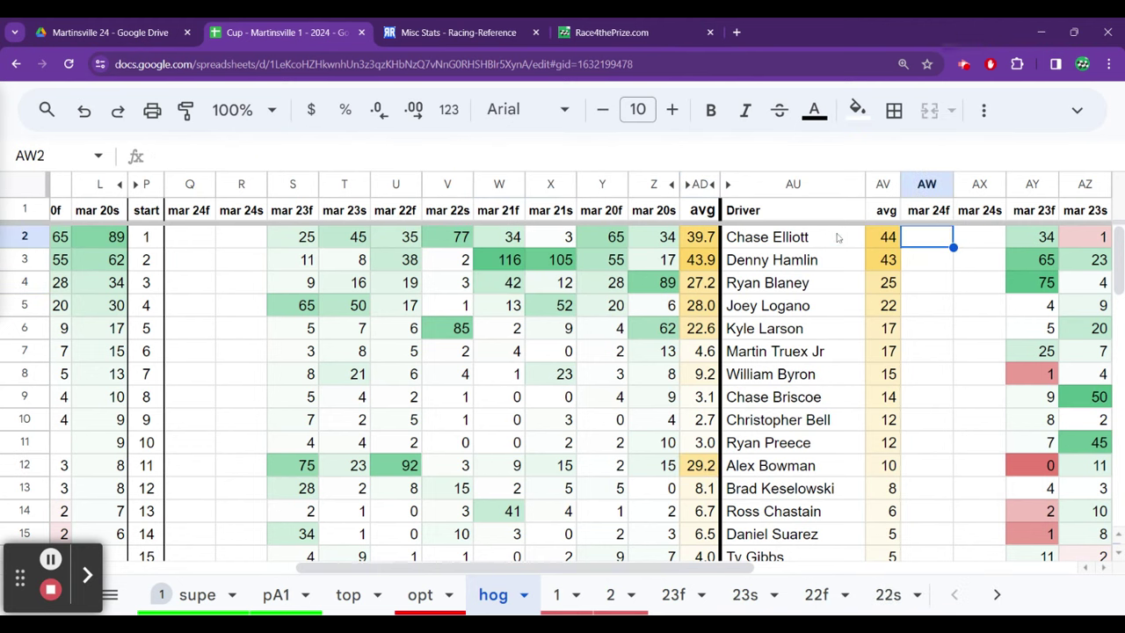
{"action": "key", "text": "Left"}
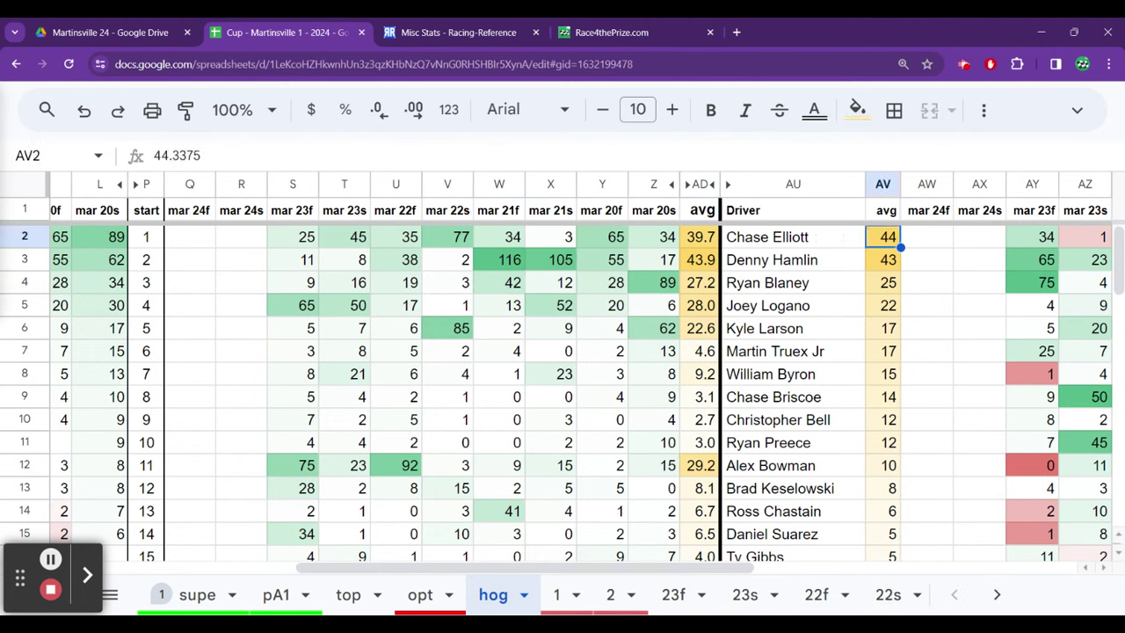
Review Chase Elliott's hog values race by race through the max column and back to mar 23f in AY2
{"action": "key", "text": "Right"}
{"action": "key", "text": "Right"}
{"action": "key", "text": "Right"}
{"action": "key", "text": "Right"}
{"action": "key", "text": "Right"}
{"action": "key", "text": "Right"}
{"action": "key", "text": "Right"}
{"action": "key", "text": "Right"}
{"action": "key", "text": "Right"}
{"action": "key", "text": "Right"}
{"action": "key", "text": "Right"}
{"action": "key", "text": "Right"}
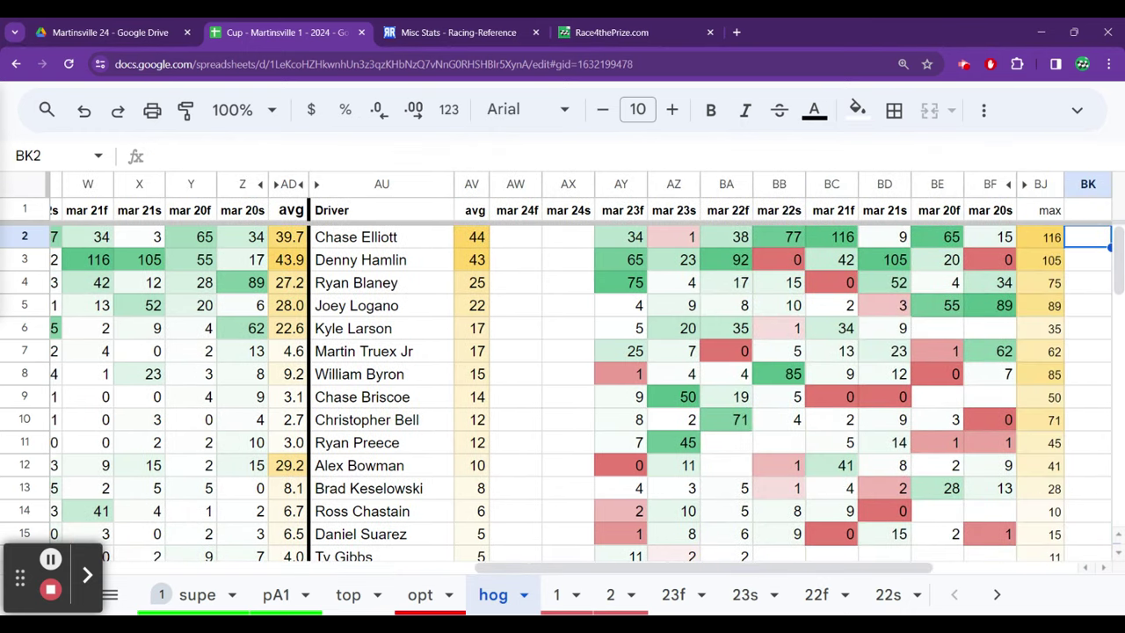
{"action": "key", "text": "Left"}
{"action": "key", "text": "Left"}
{"action": "key", "text": "Left"}
{"action": "key", "text": "Left"}
{"action": "key", "text": "Left"}
{"action": "key", "text": "Left"}
{"action": "key", "text": "Left"}
{"action": "key", "text": "Left"}
{"action": "key", "text": "Left"}
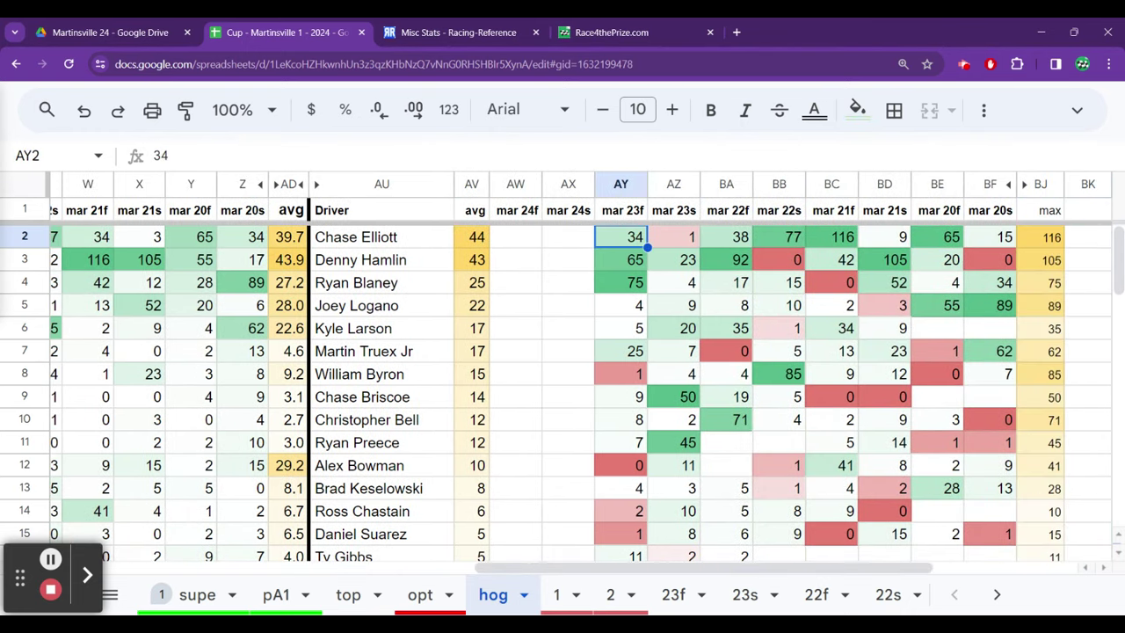
Check Denny Hamlin's average hog value in AV3
{"action": "key", "text": "Left"}
{"action": "key", "text": "Left"}
{"action": "key", "text": "Left"}
{"action": "key", "text": "Down"}
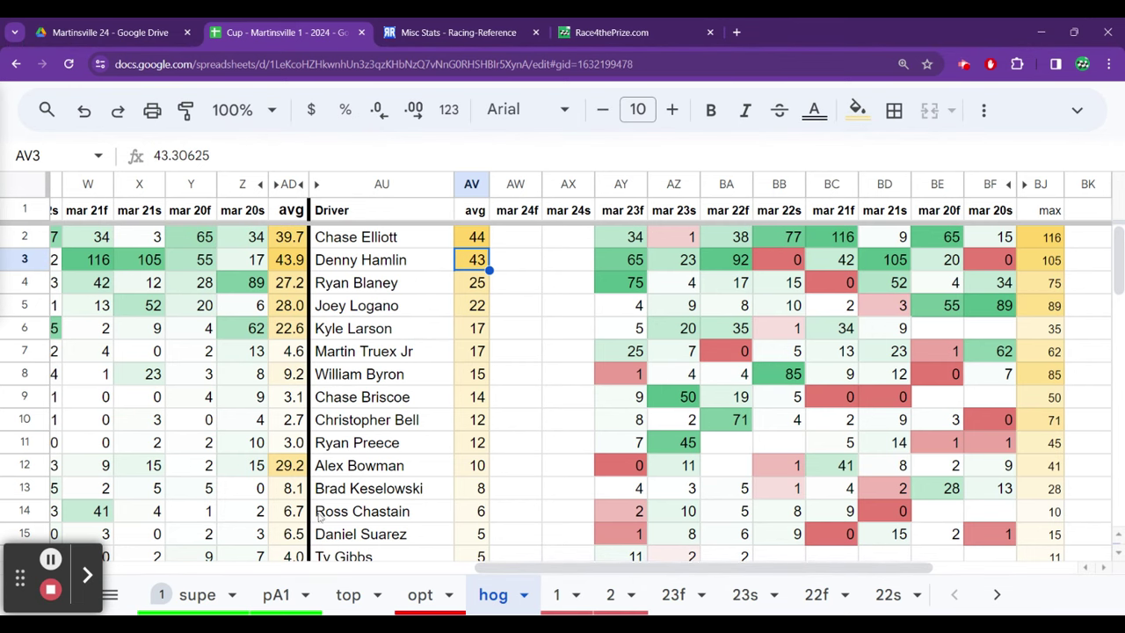
Return to the supe sheet and check Joey Logano's salary and his mar 23f and mar 23s finishes
{"action": "left_click", "coordinate": [186, 604]}
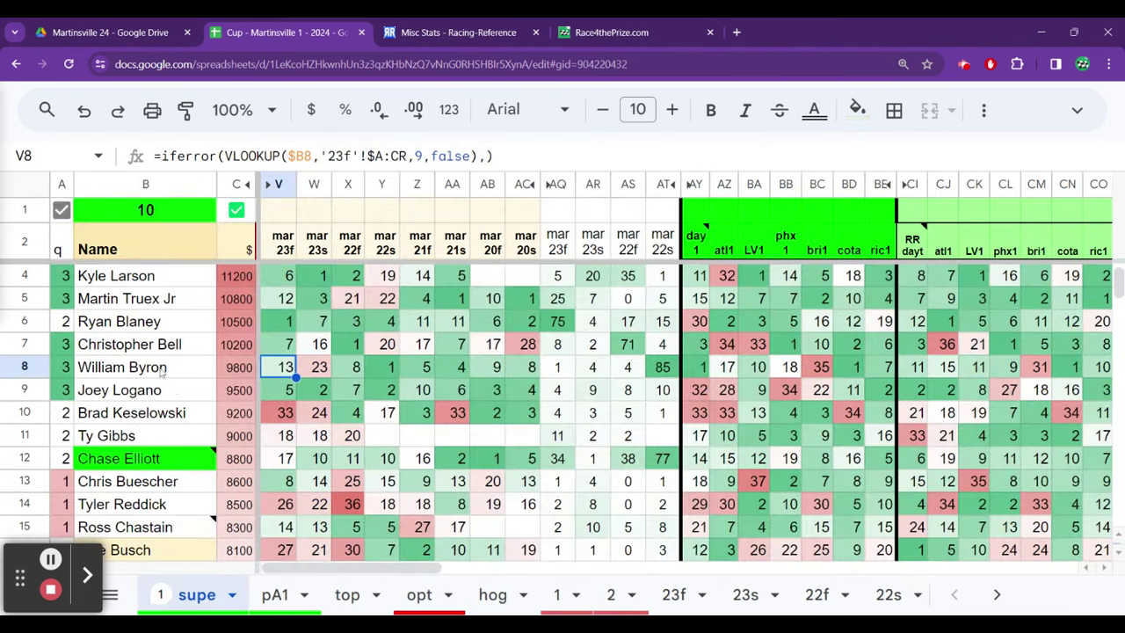
{"action": "left_click", "coordinate": [161, 373]}
{"action": "key", "text": "Down"}
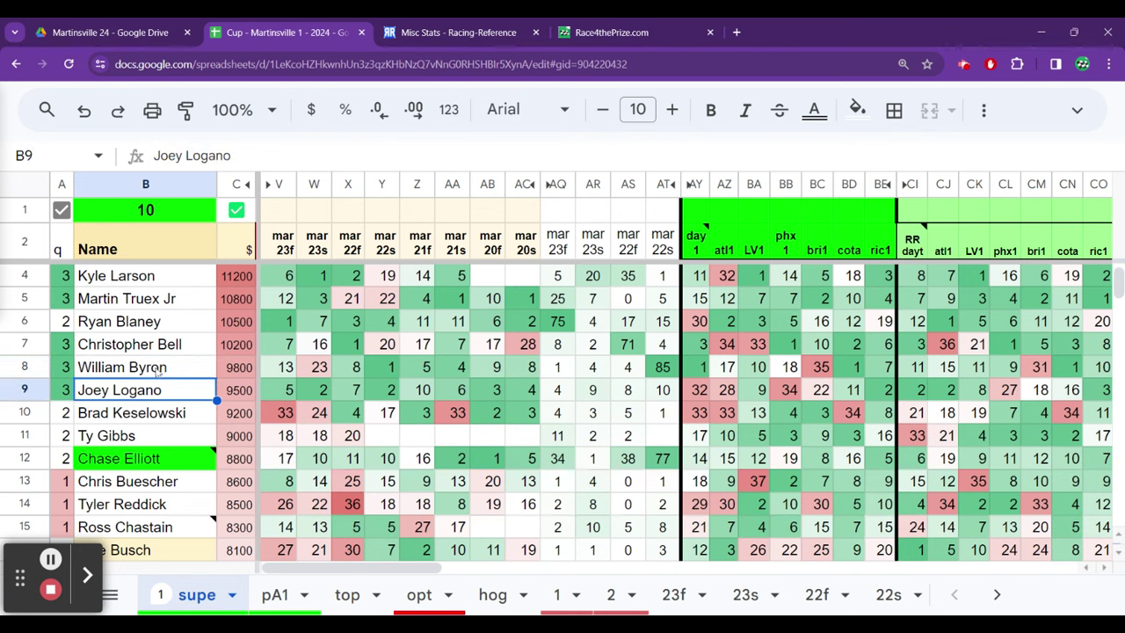
{"action": "key", "text": "Right"}
{"action": "key", "text": "Right"}
{"action": "key", "text": "Right"}
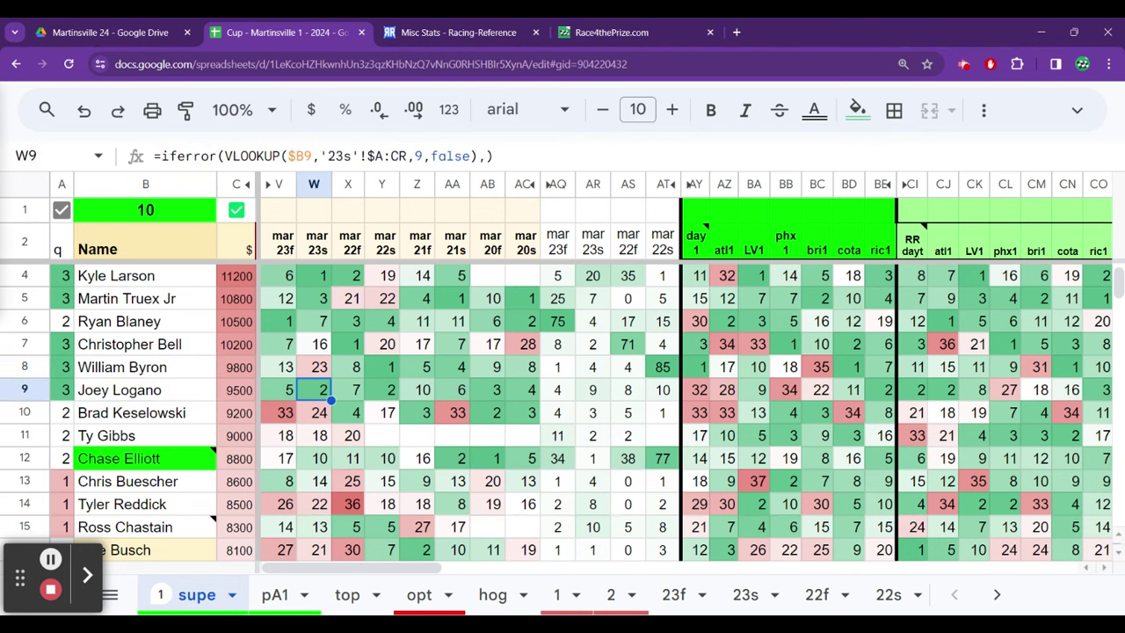
Review Joey Logano's earlier Martinsville finishes, his hog values and his first 2024 results through LV1 in BA9
{"action": "key", "text": "Right"}
{"action": "key", "text": "Right"}
{"action": "key", "text": "Right"}
{"action": "key", "text": "Right"}
{"action": "key", "text": "Right"}
{"action": "key", "text": "Right"}
{"action": "key", "text": "Right"}
{"action": "key", "text": "Right"}
{"action": "key", "text": "Right"}
{"action": "key", "text": "Right"}
{"action": "key", "text": "Right"}
{"action": "key", "text": "Right"}
{"action": "key", "text": "Right"}
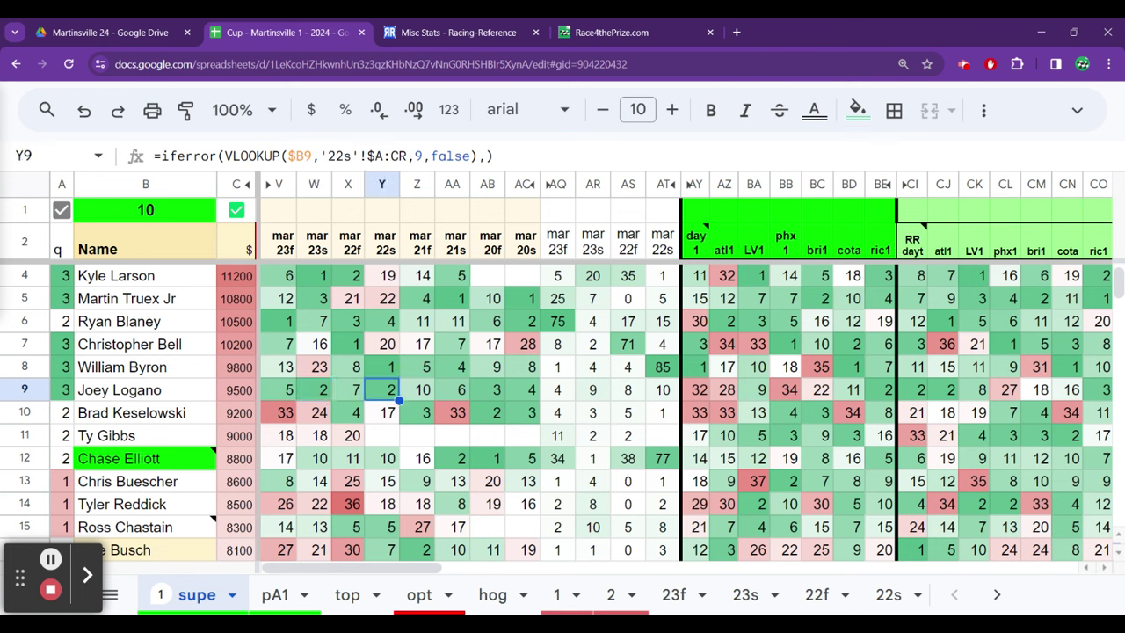
Check Joey Logano's phx 1, bri1, cota and ric1 results, ending in BE9
{"action": "key", "text": "Right"}
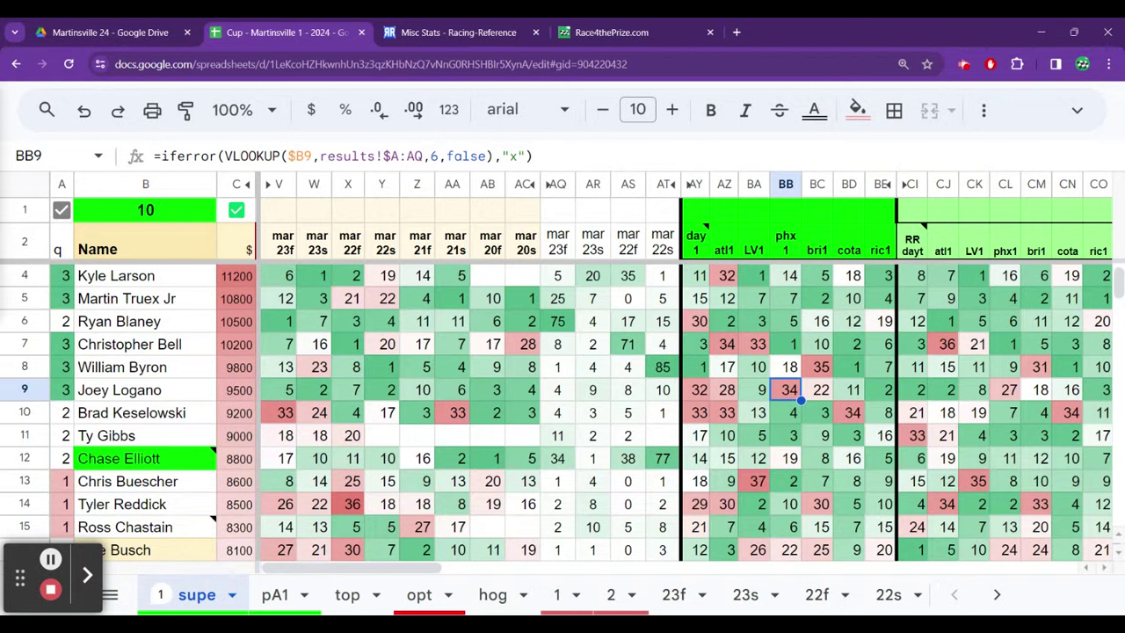
{"action": "key", "text": "Right"}
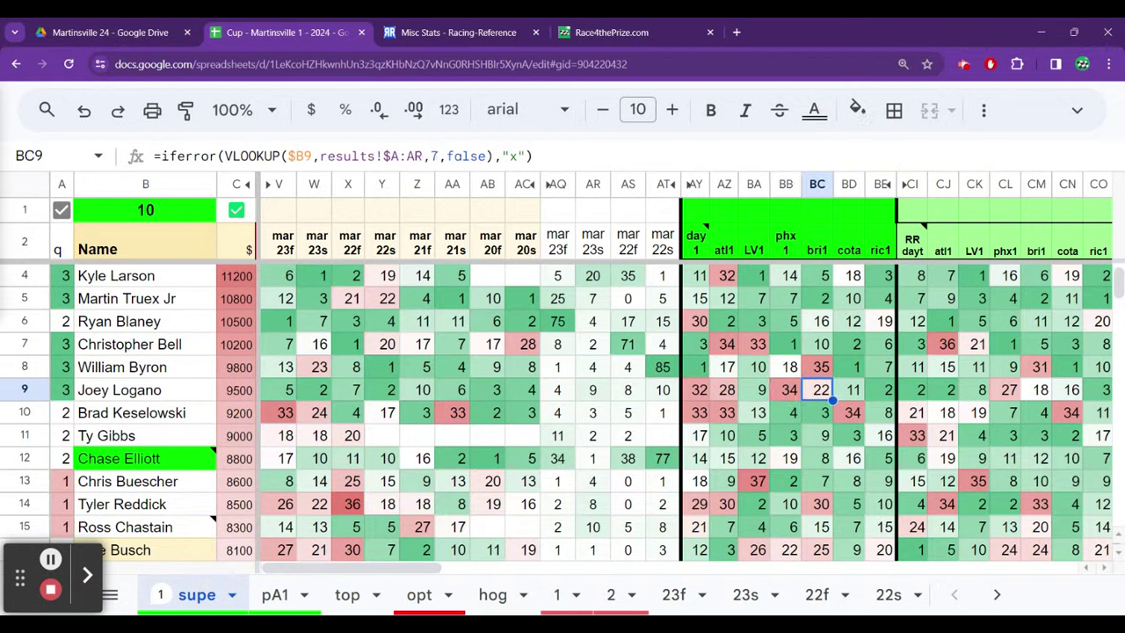
{"action": "key", "text": "Right"}
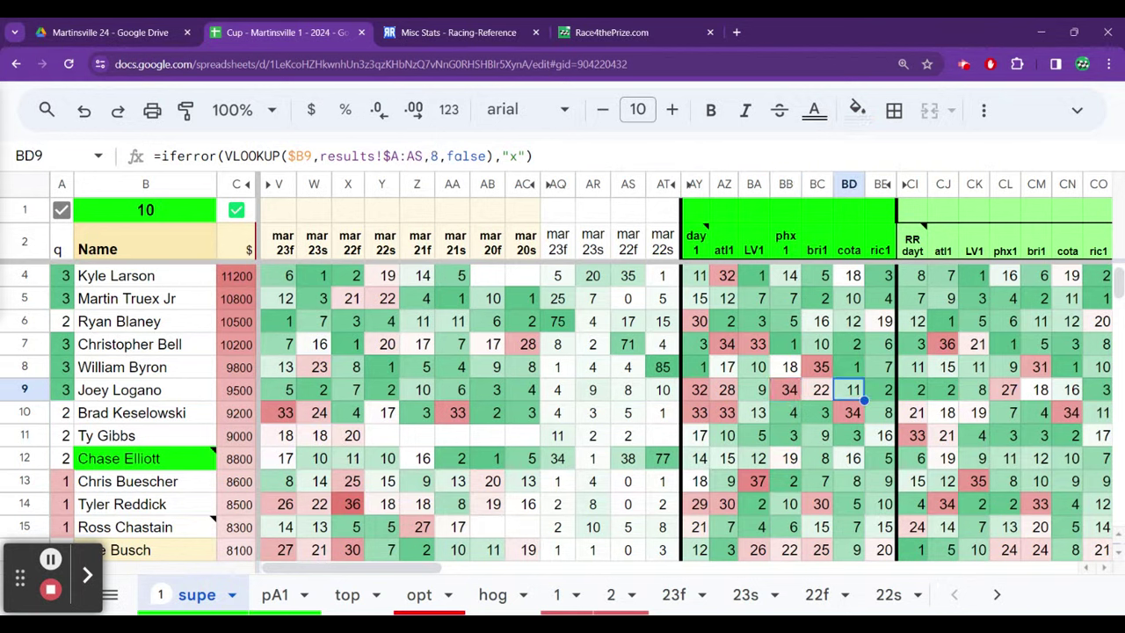
{"action": "key", "text": "Right"}
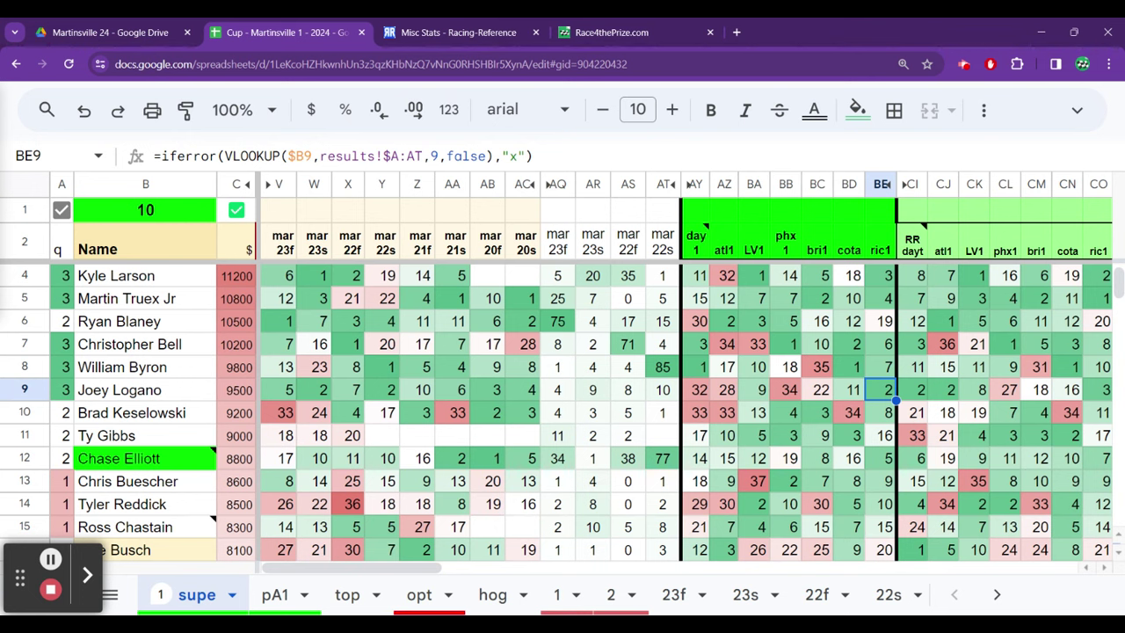
Review Joey Logano's row back from ric1 through his hog values to his mar 23f finish in V9
{"action": "key", "text": "Left"}
{"action": "key", "text": "Left"}
{"action": "key", "text": "Left"}
{"action": "key", "text": "Left"}
{"action": "key", "text": "Left"}
{"action": "key", "text": "Left"}
{"action": "key", "text": "Left"}
{"action": "key", "text": "Left"}
{"action": "key", "text": "Left"}
{"action": "key", "text": "Left"}
{"action": "key", "text": "Left"}
{"action": "key", "text": "Left"}
{"action": "key", "text": "Left"}
{"action": "key", "text": "Left"}
{"action": "key", "text": "Left"}
{"action": "key", "text": "Left"}
{"action": "key", "text": "Left"}
{"action": "key", "text": "Left"}
{"action": "key", "text": "Left"}
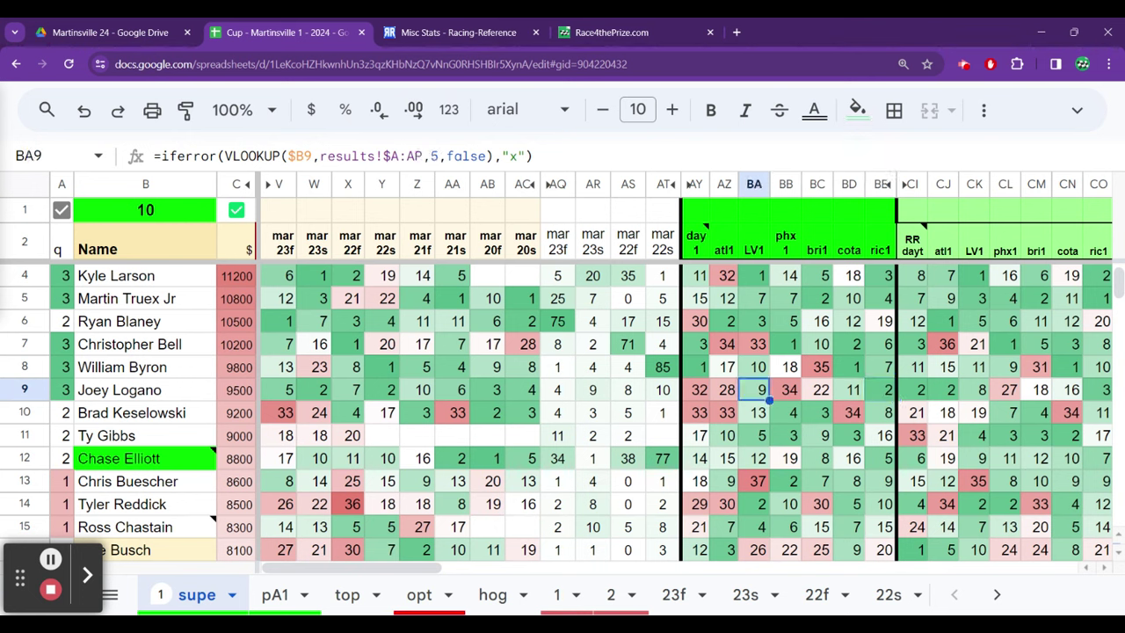
{"action": "key", "text": "Right"}
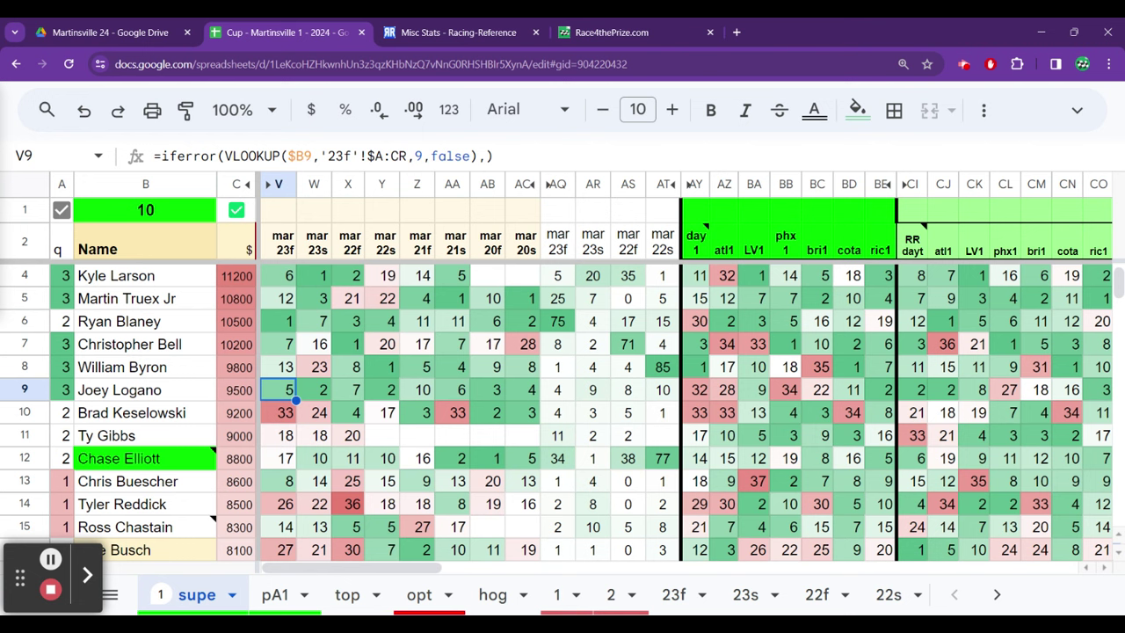
Review Joey Logano's Martinsville finishes and hog values from mar 23f onward to his 2024 results
{"action": "key", "text": "Right"}
{"action": "key", "text": "Right"}
{"action": "key", "text": "Right"}
{"action": "key", "text": "Right"}
{"action": "key", "text": "Right"}
{"action": "key", "text": "Right"}
{"action": "key", "text": "Right"}
{"action": "key", "text": "Right"}
{"action": "key", "text": "Right"}
{"action": "key", "text": "Right"}
{"action": "key", "text": "Right"}
{"action": "key", "text": "Right"}
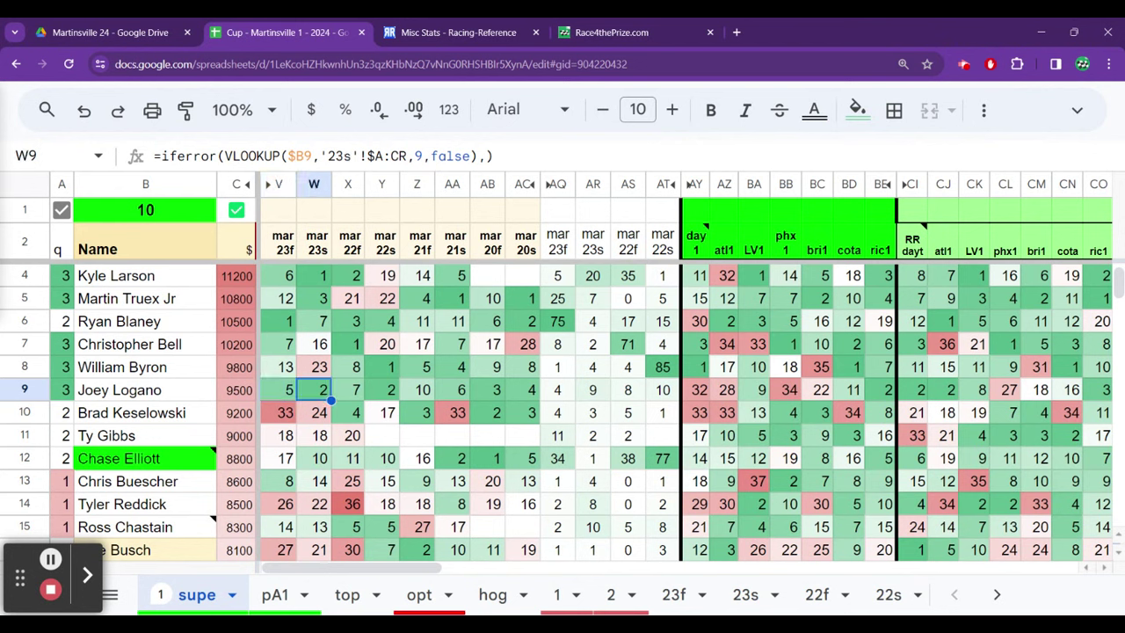
Check Christopher Bell's LV1 result and compare Ryan Blaney's phx 1 result with Bell's, ending in BB7
{"action": "key", "text": "Up"}
{"action": "key", "text": "Up"}
{"action": "key", "text": "Right"}
{"action": "key", "text": "Right"}
{"action": "key", "text": "Right"}
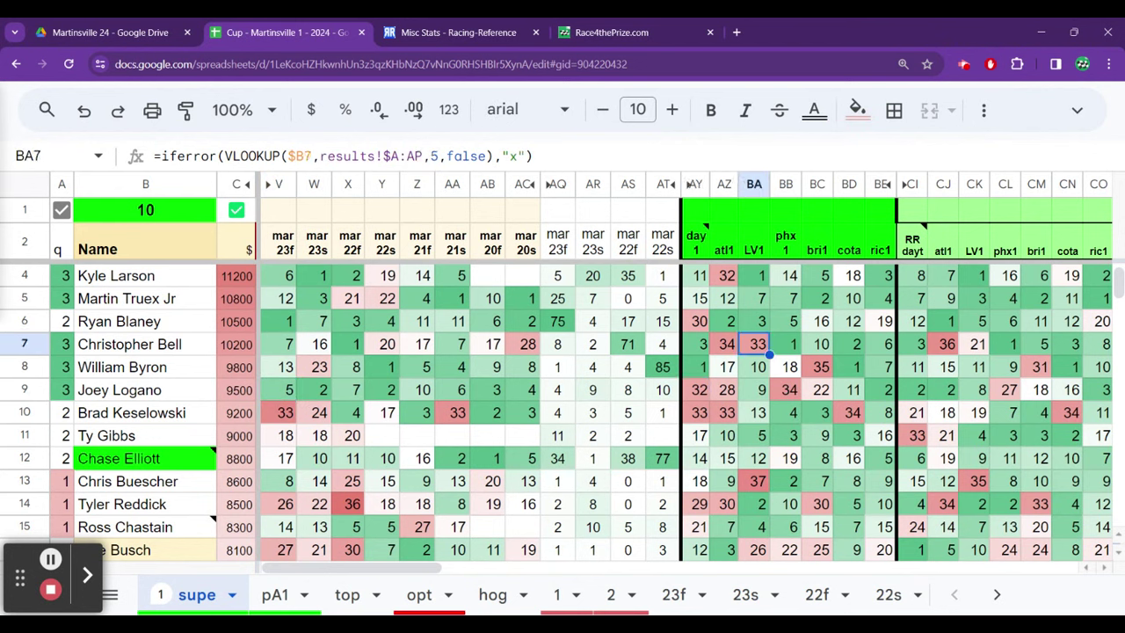
{"action": "key", "text": "Up"}
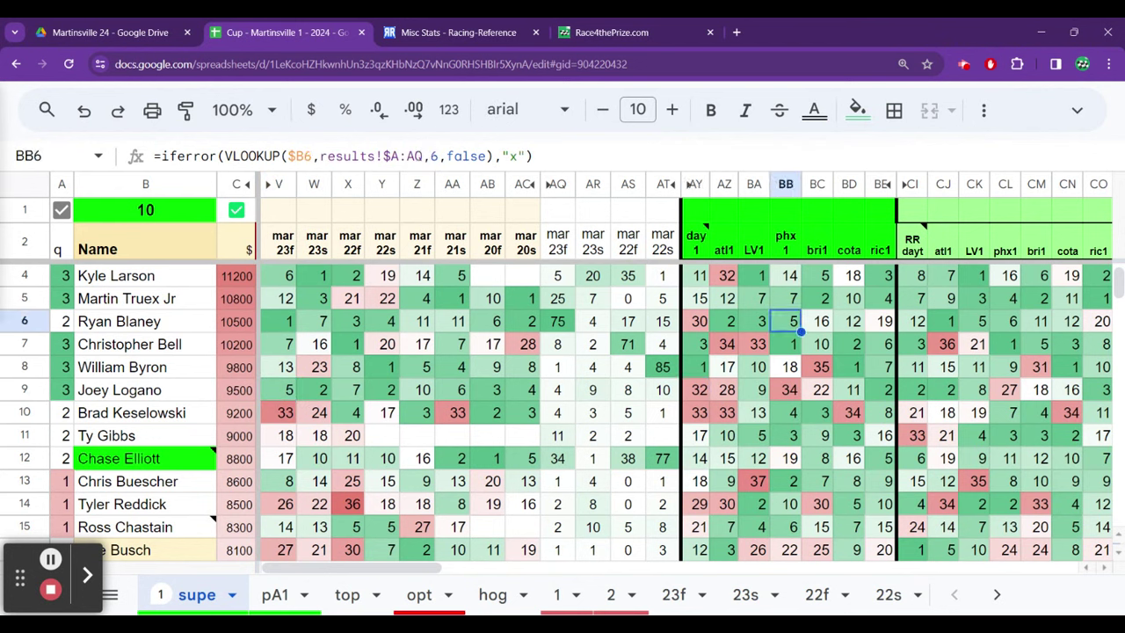
{"action": "key", "text": "Down"}
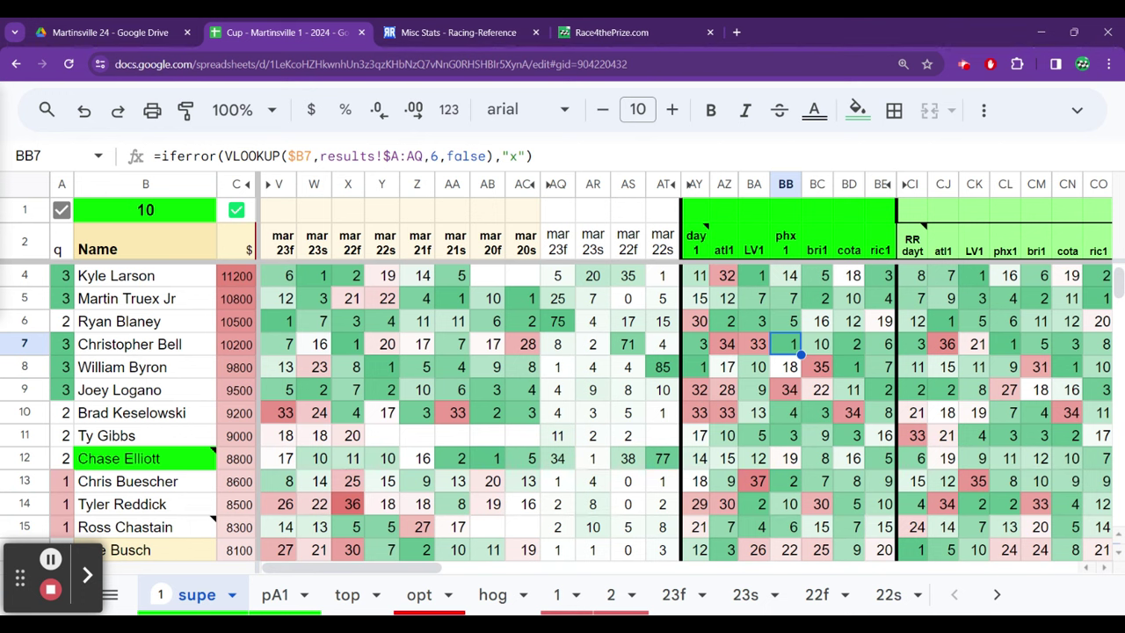
Set Ryan Blaney's q rating in A6 to 3 and continue to William Byron's rating in A8
{"action": "key", "text": "Left"}
{"action": "key", "text": "Left"}
{"action": "key", "text": "Left"}
{"action": "key", "text": "Left"}
{"action": "key", "text": "Left"}
{"action": "key", "text": "Left"}
{"action": "key", "text": "Left"}
{"action": "key", "text": "Left"}
{"action": "key", "text": "Left"}
{"action": "key", "text": "Left"}
{"action": "key", "text": "Left"}
{"action": "key", "text": "Left"}
{"action": "key", "text": "Left"}
{"action": "key", "text": "Left"}
{"action": "key", "text": "Left"}
{"action": "key", "text": "Left"}
{"action": "key", "text": "Left"}
{"action": "key", "text": "Left"}
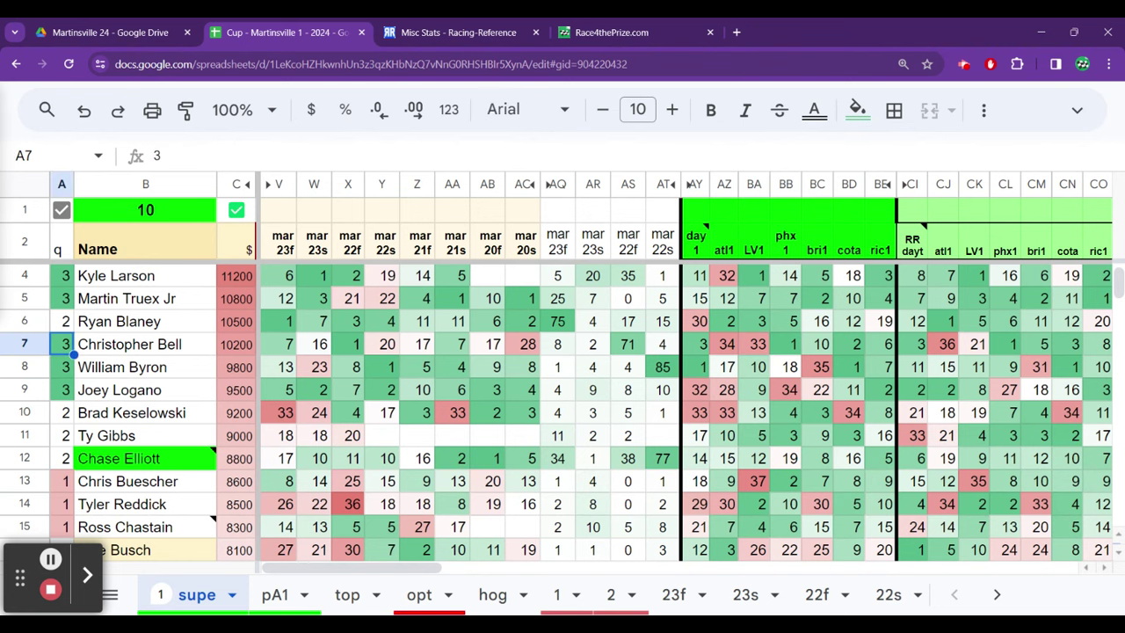
{"action": "key", "text": "Up"}
{"action": "type", "text": "3"}
{"action": "key", "text": "Return"}
{"action": "key", "text": "Down"}
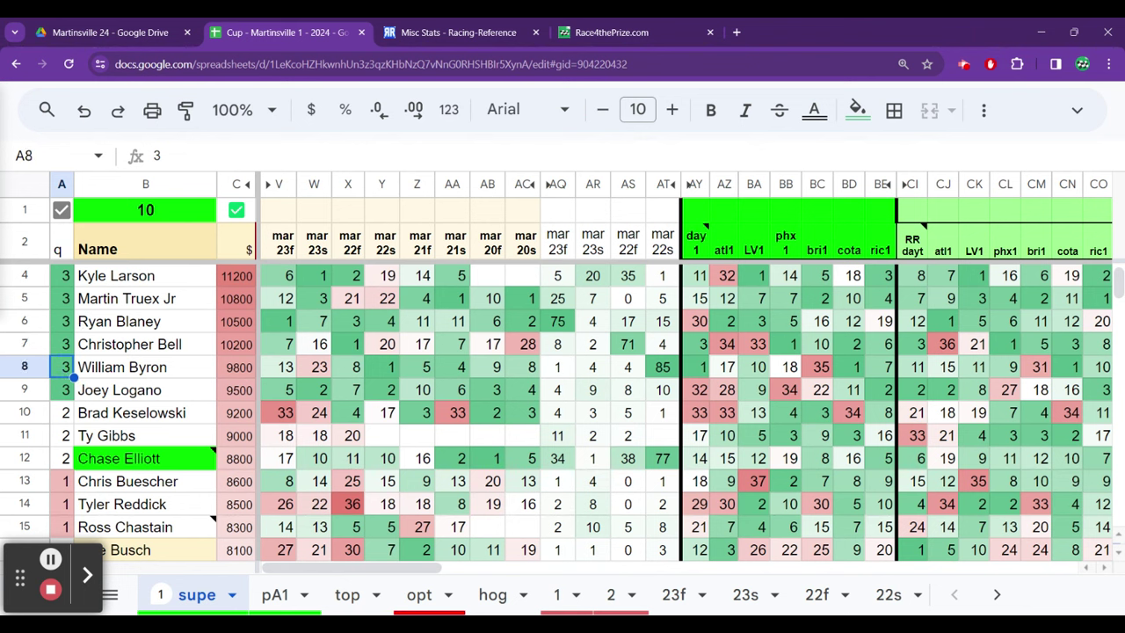
Check William Byron's mar 23f finish, and review Christopher Bell's Martinsville finishes and hog values, ending at mar 22f in AS7
{"action": "key", "text": "Right"}
{"action": "key", "text": "Right"}
{"action": "key", "text": "Right"}
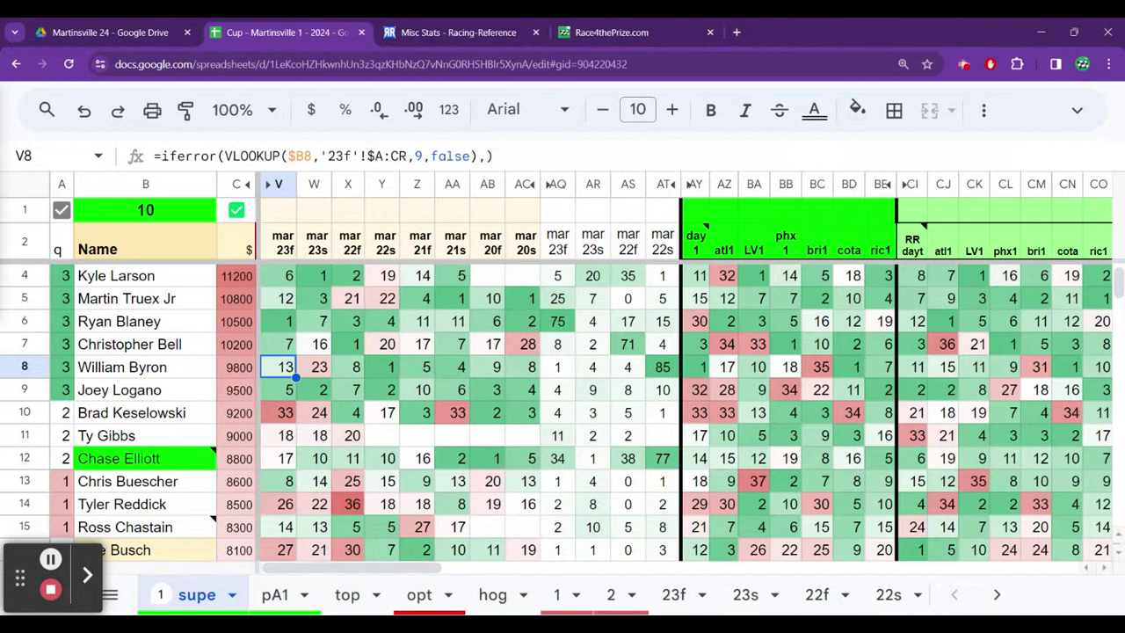
{"action": "key", "text": "Up"}
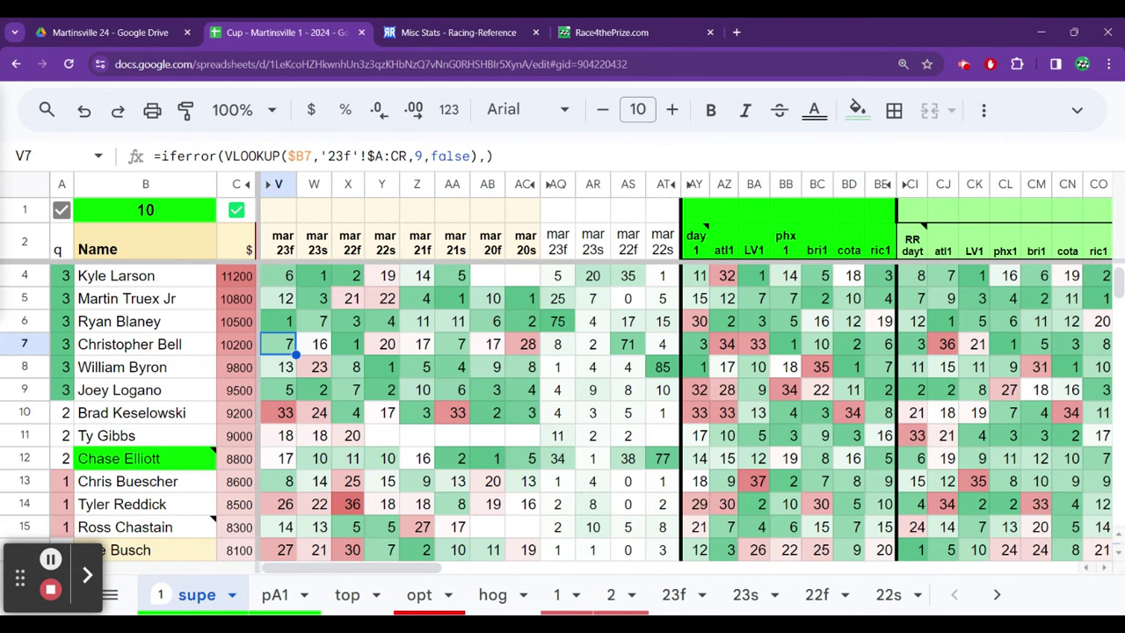
{"action": "key", "text": "Right"}
{"action": "key", "text": "Right"}
{"action": "key", "text": "Right"}
{"action": "key", "text": "Right"}
{"action": "key", "text": "Right"}
{"action": "key", "text": "Right"}
{"action": "key", "text": "Right"}
{"action": "key", "text": "Right"}
{"action": "key", "text": "Right"}
{"action": "key", "text": "Right"}
{"action": "key", "text": "Right"}
{"action": "key", "text": "Right"}
{"action": "key", "text": "Right"}
{"action": "key", "text": "Right"}
{"action": "key", "text": "Right"}
{"action": "key", "text": "Left"}
{"action": "key", "text": "Left"}
{"action": "key", "text": "Left"}
{"action": "key", "text": "Left"}
{"action": "key", "text": "Left"}
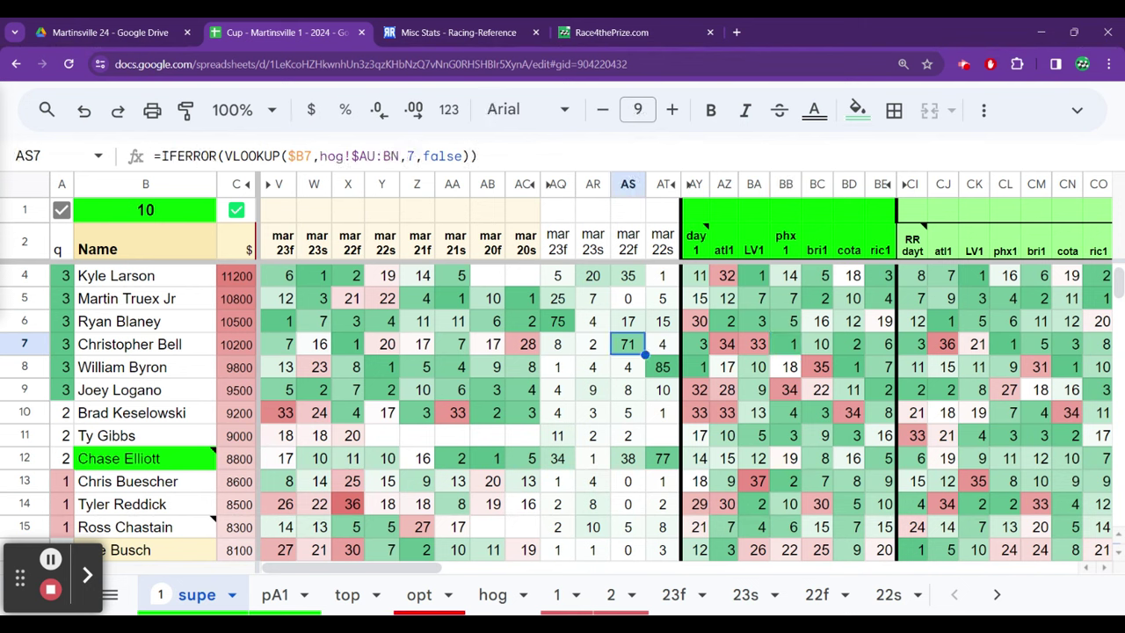
Review Christopher Bell's 2024 results through ric1 in BE7 and return to his phx 1 result in BB7
{"action": "key", "text": "Right"}
{"action": "key", "text": "Right"}
{"action": "key", "text": "Right"}
{"action": "key", "text": "Right"}
{"action": "key", "text": "Right"}
{"action": "key", "text": "Right"}
{"action": "key", "text": "Right"}
{"action": "key", "text": "Right"}
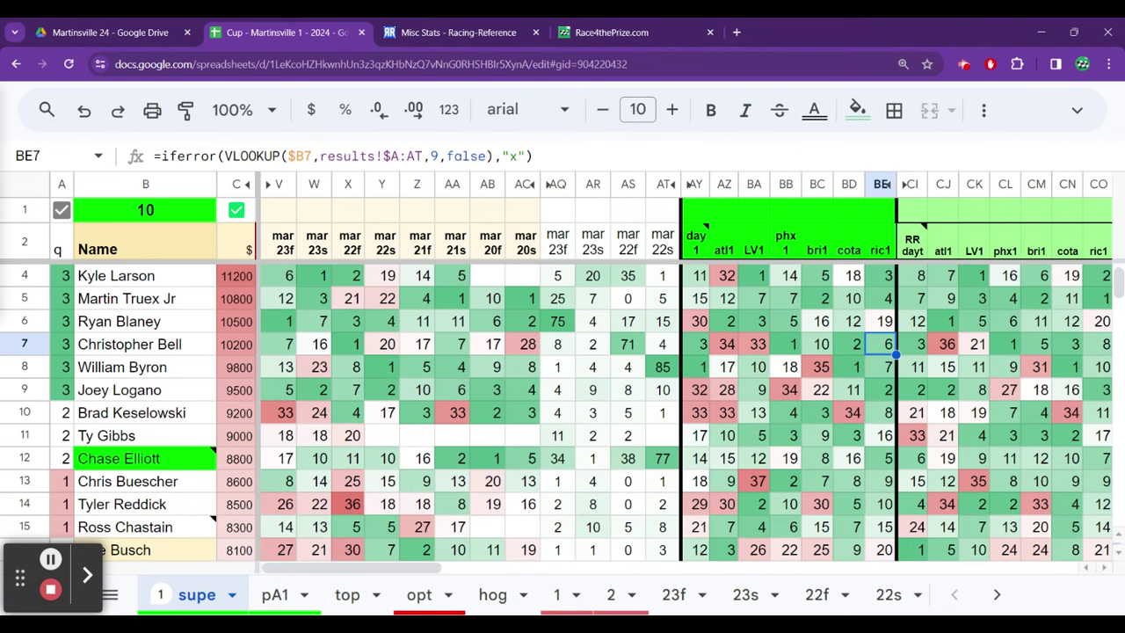
{"action": "key", "text": "Left"}
{"action": "key", "text": "Left"}
{"action": "key", "text": "Left"}
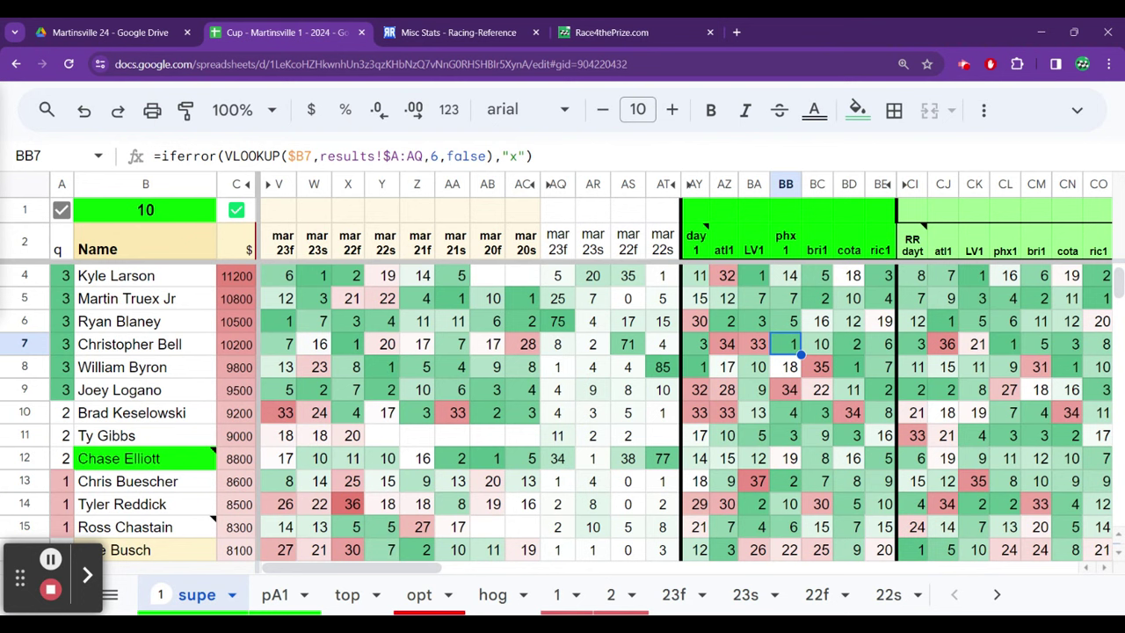
Compare the phx 1 results of Ryan Blaney and Christopher Bell in BB6 and BB7
{"action": "left_click", "coordinate": [785, 320]}
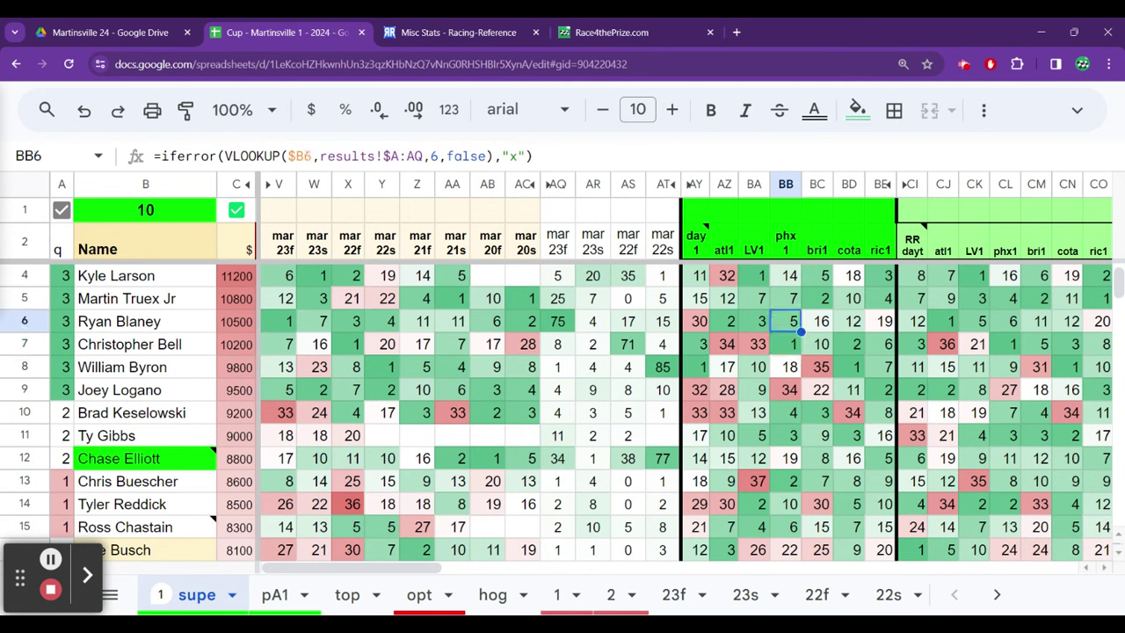
{"action": "left_click", "coordinate": [785, 344]}
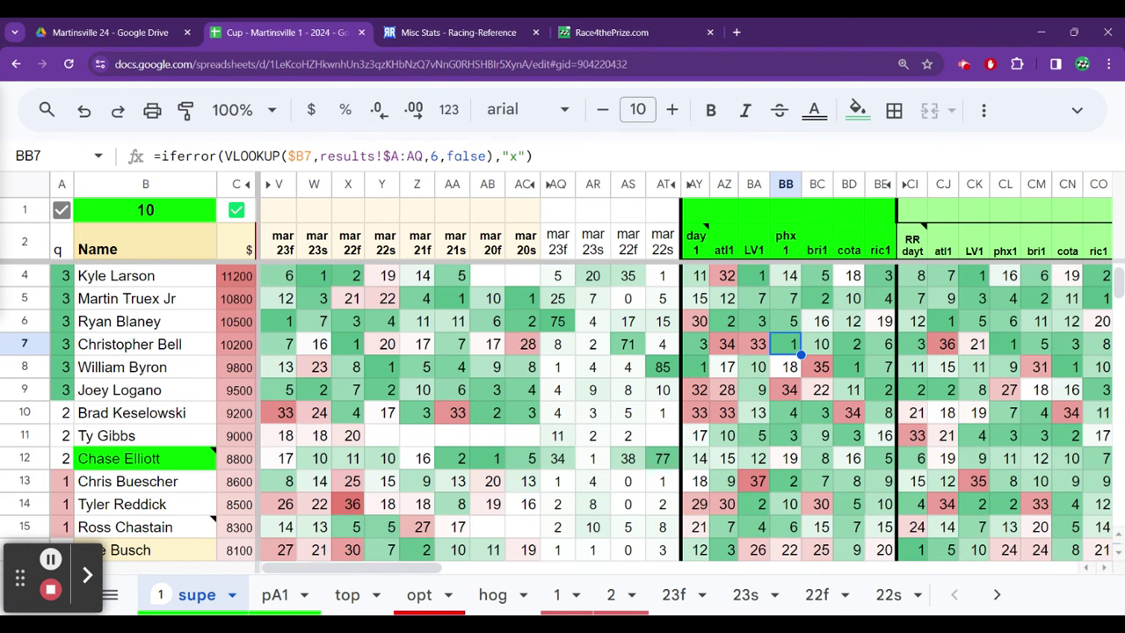
{"action": "left_click", "coordinate": [785, 321]}
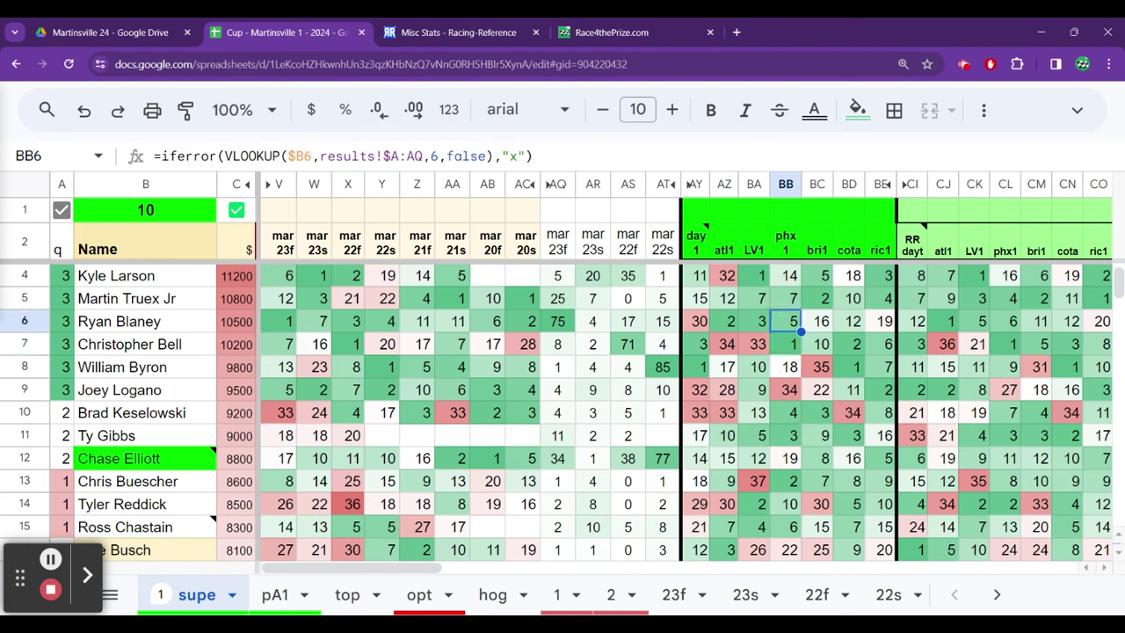
Check Ryan Blaney's bri1, cota and ric1 results, ending in BE6
{"action": "key", "text": "Right"}
{"action": "key", "text": "Right"}
{"action": "key", "text": "Right"}
{"action": "key", "text": "Right"}
{"action": "key", "text": "Left"}
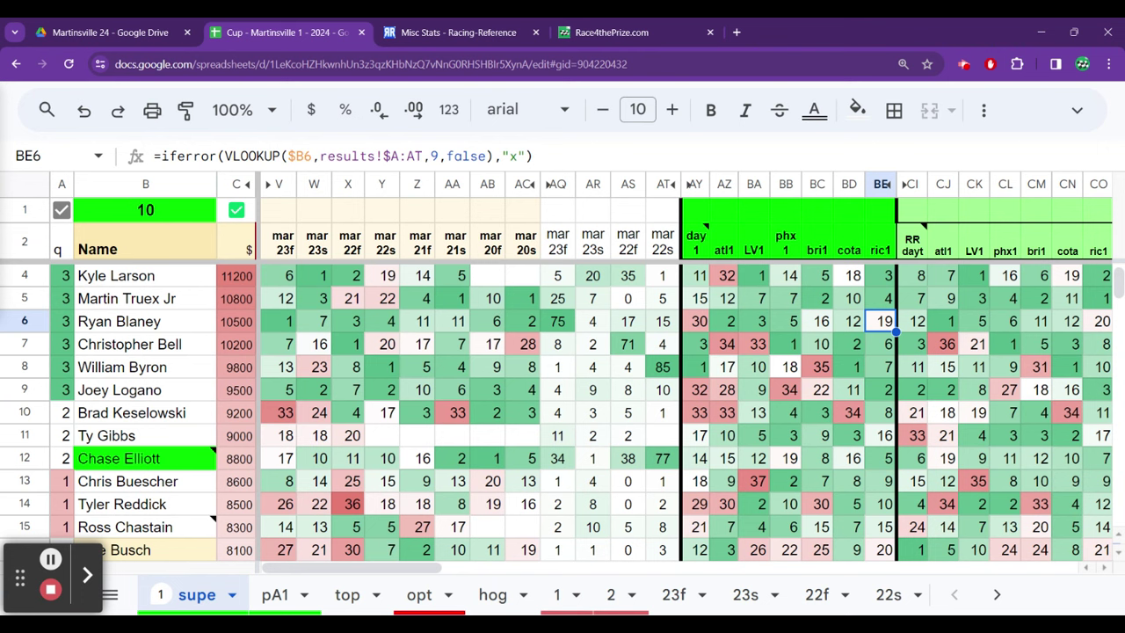
Review Ryan Blaney's row back through his hog values to his earlier Martinsville finishes, including mar 21s in AA6
{"action": "key", "text": "Left"}
{"action": "key", "text": "Left"}
{"action": "key", "text": "Left"}
{"action": "key", "text": "Left"}
{"action": "key", "text": "Left"}
{"action": "key", "text": "Left"}
{"action": "key", "text": "Left"}
{"action": "key", "text": "Left"}
{"action": "key", "text": "Left"}
{"action": "key", "text": "Left"}
{"action": "key", "text": "Left"}
{"action": "key", "text": "Left"}
{"action": "key", "text": "Left"}
{"action": "key", "text": "Left"}
{"action": "key", "text": "Left"}
{"action": "key", "text": "Left"}
{"action": "key", "text": "Left"}
{"action": "key", "text": "Left"}
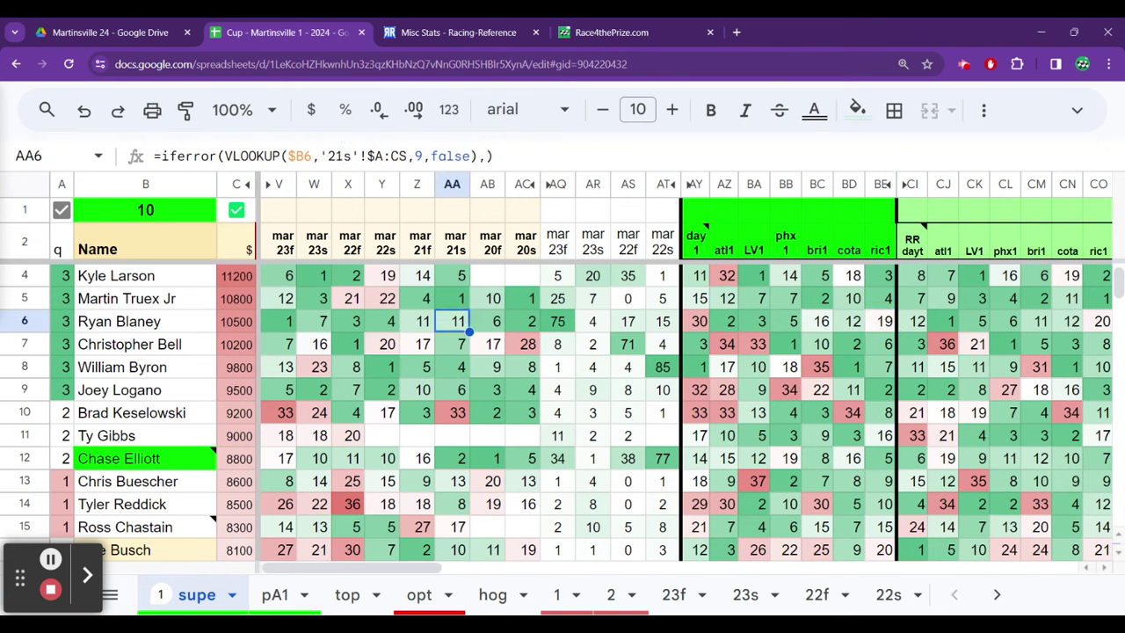
Review Ryan Blaney's hog values and 2024 results up to bri1, and return to phx 1 in BB6
{"action": "key", "text": "Right"}
{"action": "key", "text": "Right"}
{"action": "key", "text": "Right"}
{"action": "key", "text": "Right"}
{"action": "key", "text": "Right"}
{"action": "key", "text": "Right"}
{"action": "key", "text": "Right"}
{"action": "key", "text": "Right"}
{"action": "key", "text": "Right"}
{"action": "key", "text": "Right"}
{"action": "key", "text": "Right"}
{"action": "key", "text": "Right"}
{"action": "key", "text": "Right"}
{"action": "key", "text": "Right"}
{"action": "key", "text": "Right"}
{"action": "key", "text": "Right"}
{"action": "key", "text": "Right"}
{"action": "key", "text": "Left"}
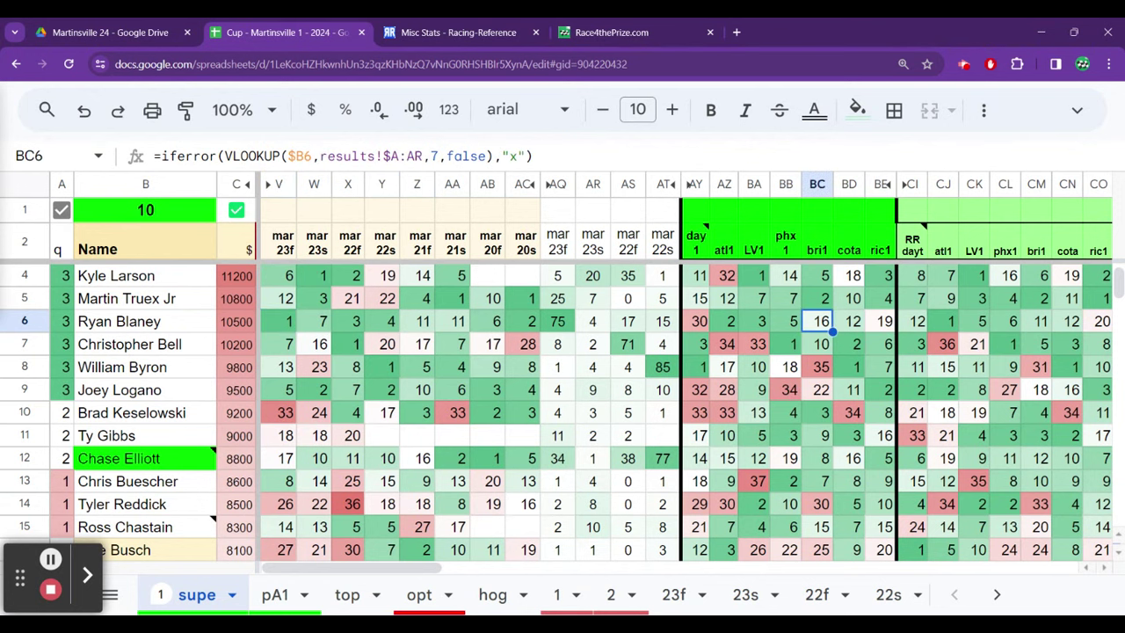
{"action": "key", "text": "Left"}
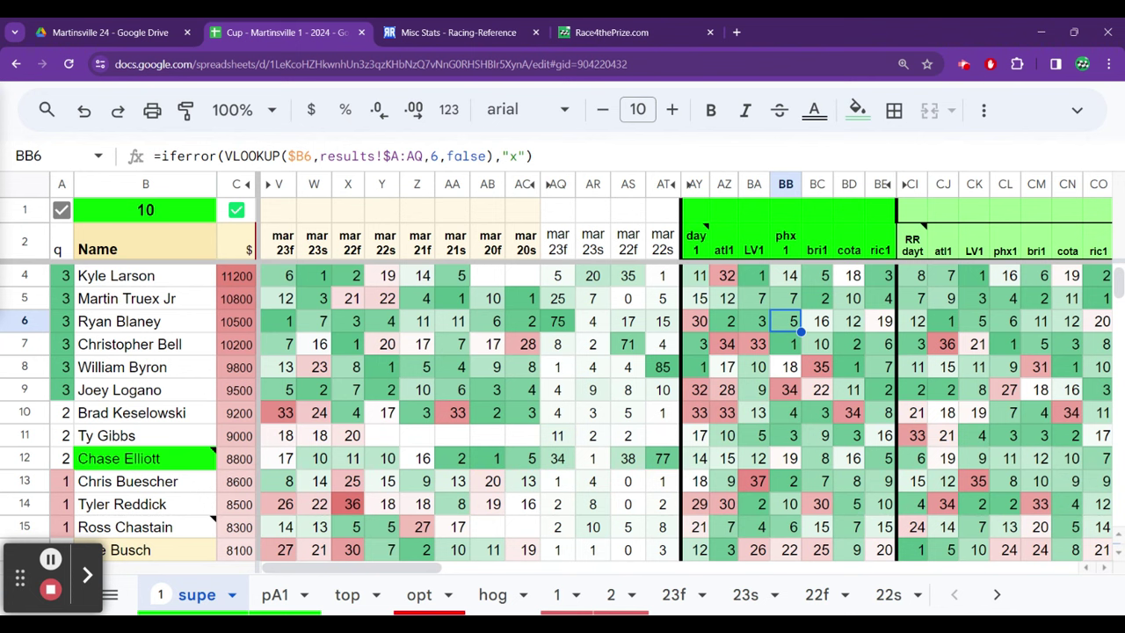
Review Ryan Blaney's hog values and Martinsville finishes back to his salary in C6
{"action": "key", "text": "Left"}
{"action": "key", "text": "Left"}
{"action": "key", "text": "Left"}
{"action": "key", "text": "Left"}
{"action": "key", "text": "Left"}
{"action": "key", "text": "Left"}
{"action": "key", "text": "Left"}
{"action": "key", "text": "Left"}
{"action": "key", "text": "Left"}
{"action": "key", "text": "Left"}
{"action": "key", "text": "Left"}
{"action": "key", "text": "Left"}
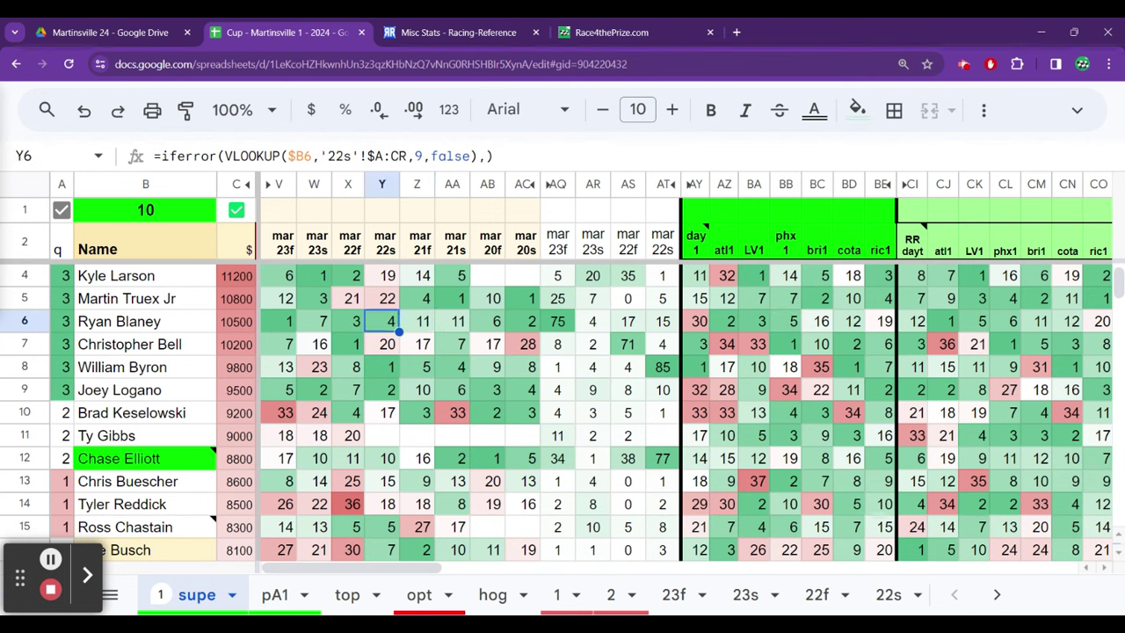
{"action": "key", "text": "Left"}
{"action": "key", "text": "Left"}
{"action": "key", "text": "Left"}
{"action": "key", "text": "Left"}
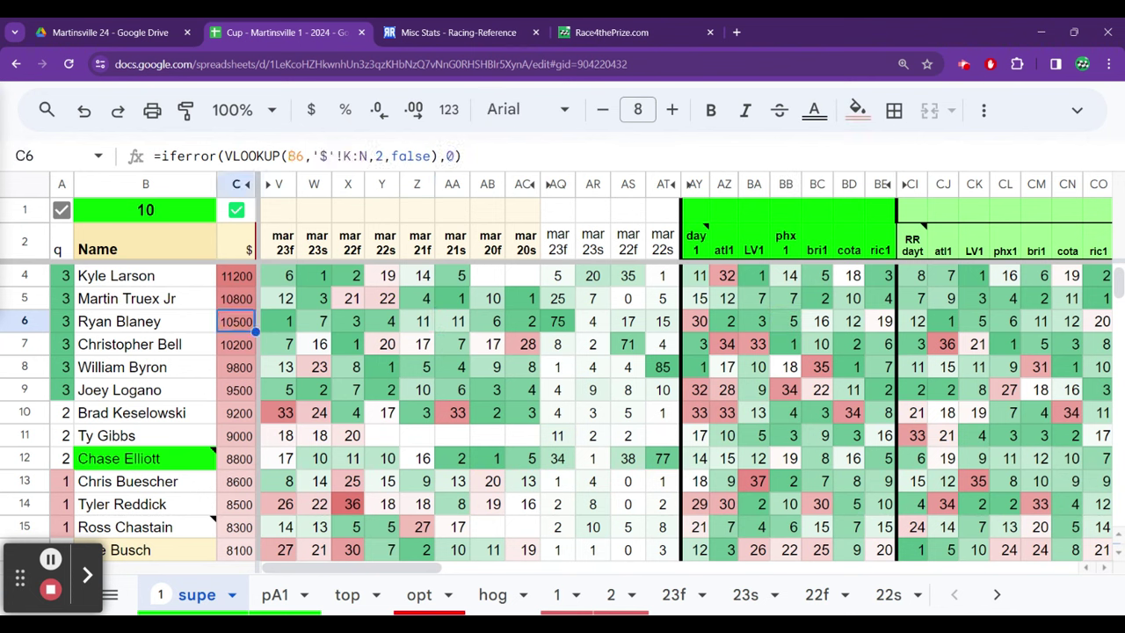
Check the mar 23f finishes of Ryan Blaney and Kyle Larson, ending in V4
{"action": "key", "text": "Right"}
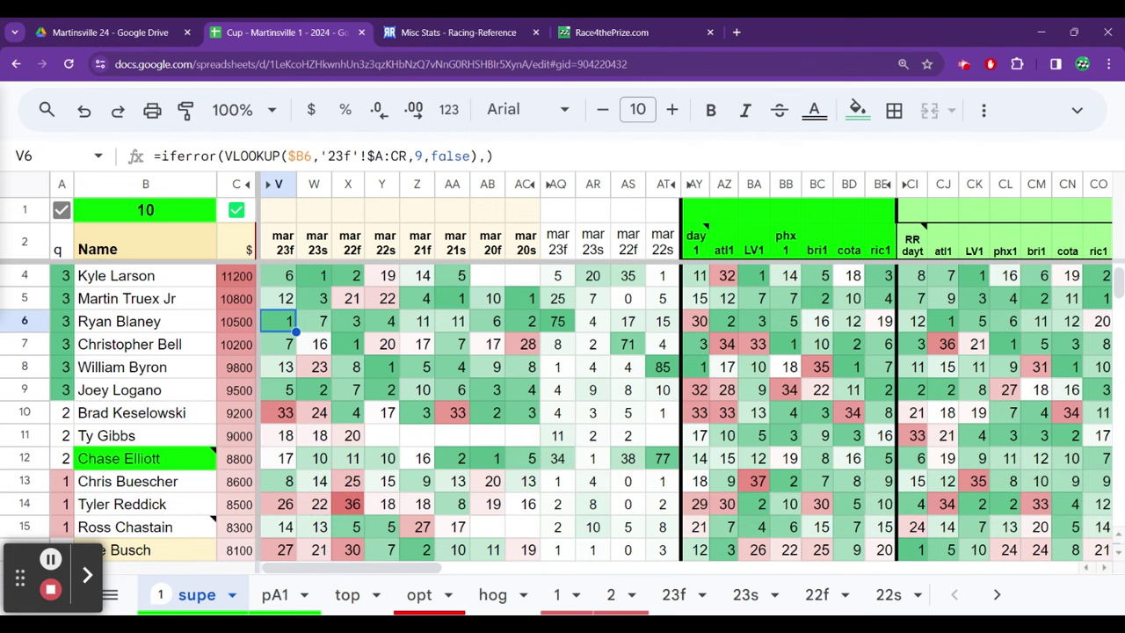
{"action": "key", "text": "Up"}
{"action": "key", "text": "Up"}
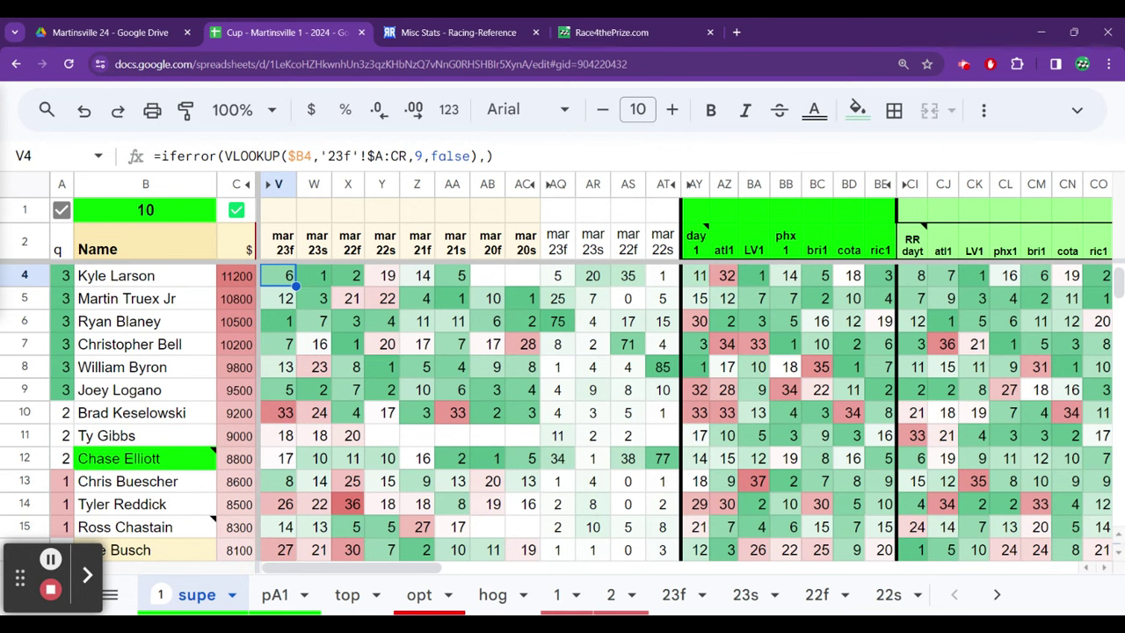
Check the mar 23f finishes from Martin Truex Jr down to Christopher Bell in V7
{"action": "left_click", "coordinate": [278, 298]}
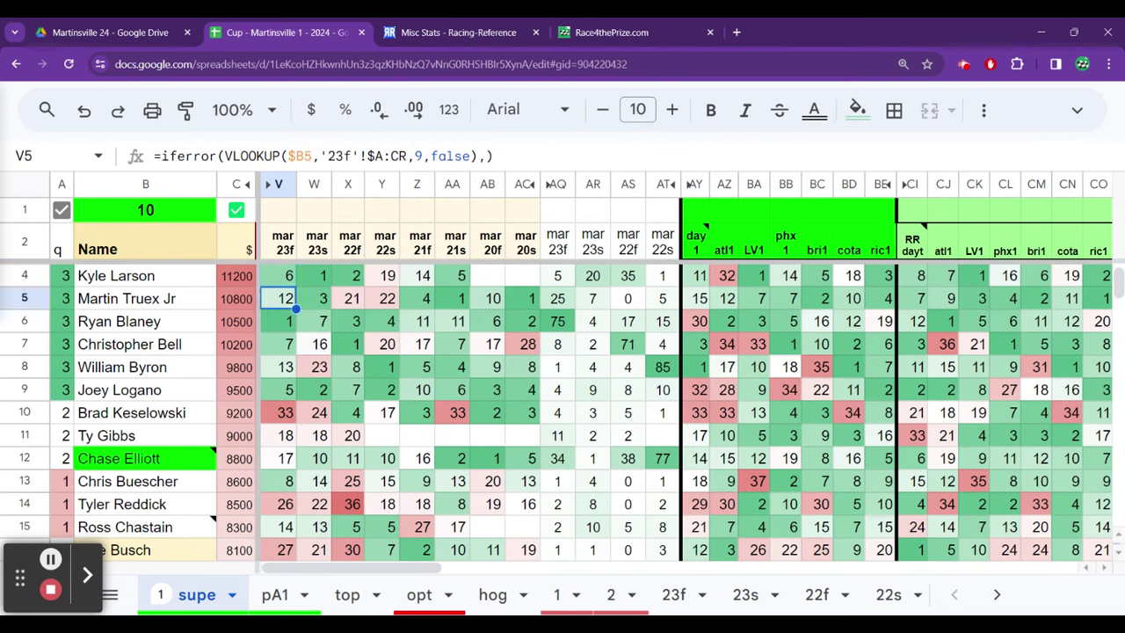
{"action": "key", "text": "Down"}
{"action": "key", "text": "Down"}
{"action": "key", "text": "Down"}
{"action": "key", "text": "Down"}
{"action": "key", "text": "Down"}
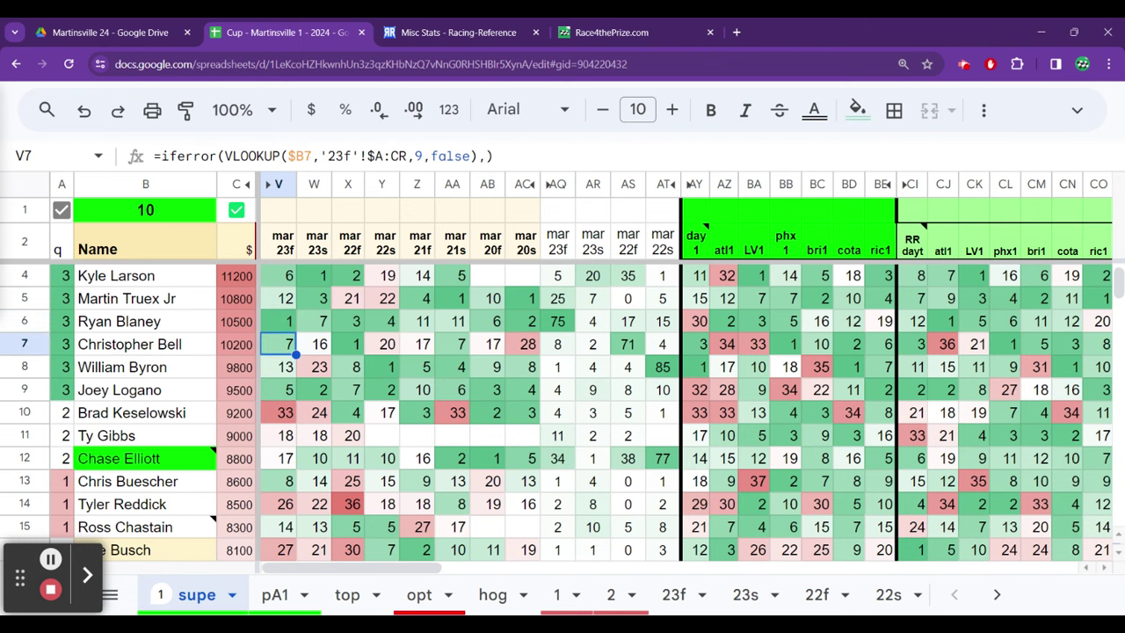
Compare the mar 23f finishes of the highest-salaried drivers, going back up to Denny Hamlin in V3
{"action": "key", "text": "Up"}
{"action": "key", "text": "Up"}
{"action": "key", "text": "Up"}
{"action": "key", "text": "Up"}
{"action": "key", "text": "Up"}
{"action": "key", "text": "Up"}
{"action": "key", "text": "Up"}
{"action": "key", "text": "Up"}
{"action": "key", "text": "Up"}
{"action": "key", "text": "Down"}
{"action": "key", "text": "Down"}
{"action": "key", "text": "Down"}
{"action": "key", "text": "Down"}
{"action": "key", "text": "Up"}
{"action": "key", "text": "Up"}
Compare the mar 23s finishes of Denny Hamlin, Kyle Larson and Martin Truex Jr, ending in W4
{"action": "key", "text": "Right"}
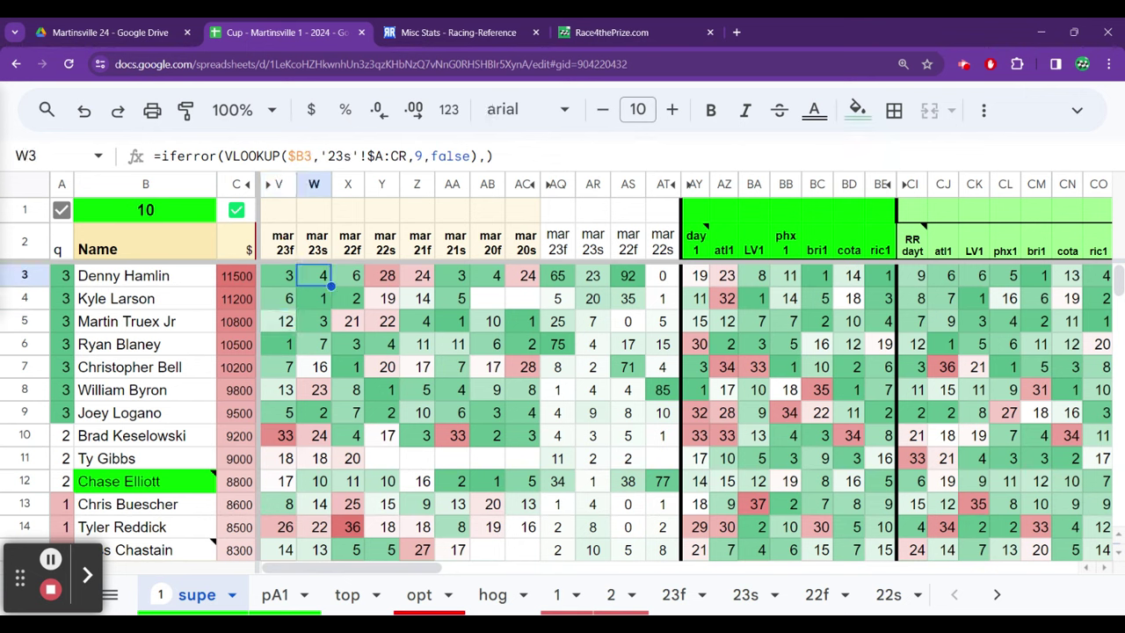
{"action": "key", "text": "Down"}
{"action": "key", "text": "Down"}
{"action": "key", "text": "Up"}
{"action": "key", "text": "Up"}
{"action": "key", "text": "Down"}
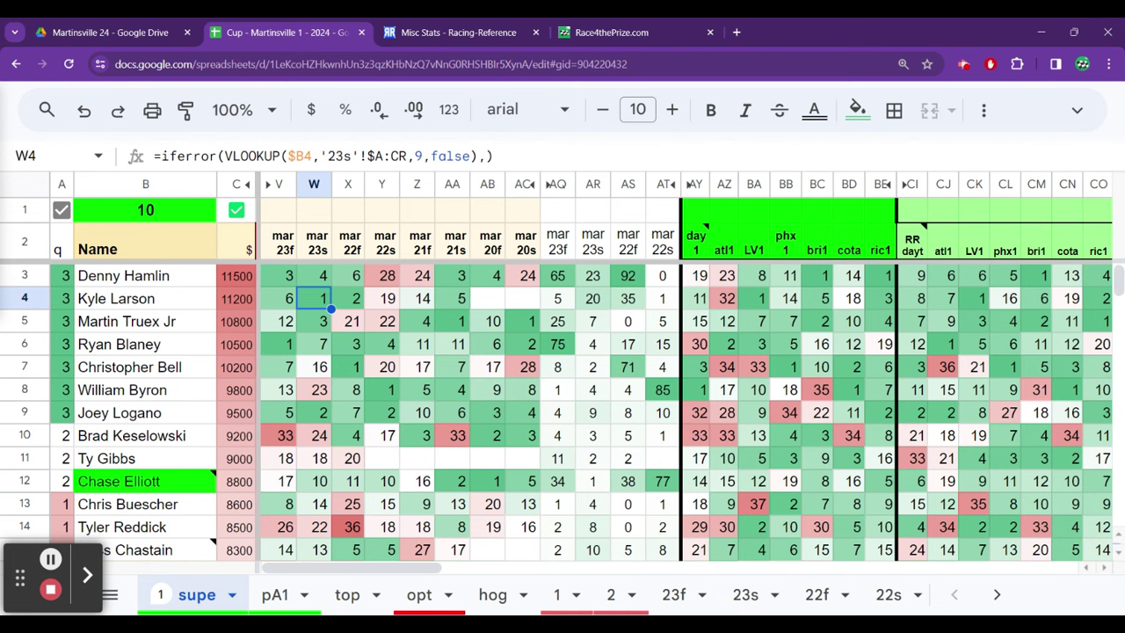